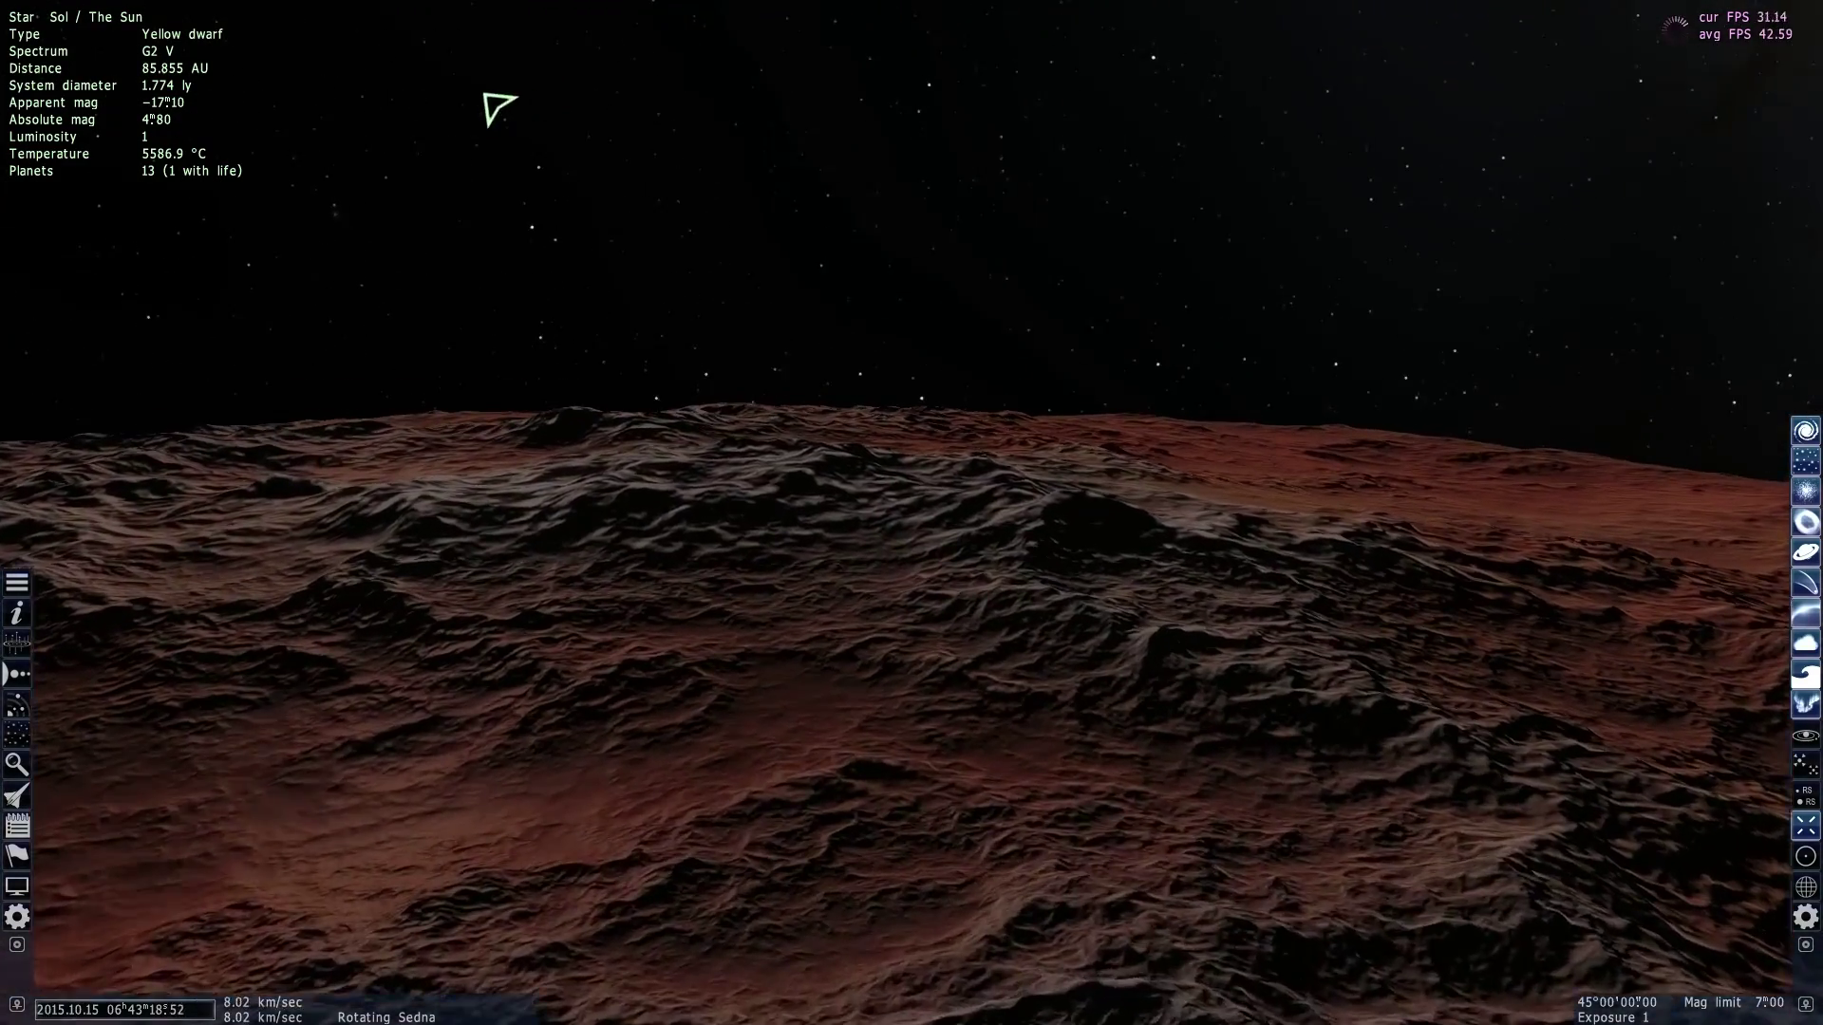
End the Sedna surface flyover by tilting the view and putting the camera into orbit around Sedna
mouse_move(497, 109)
mouse_down()
mouse_move(450, 123)
mouse_move(513, 90)
mouse_up()
scroll(453, 124, down, 2)
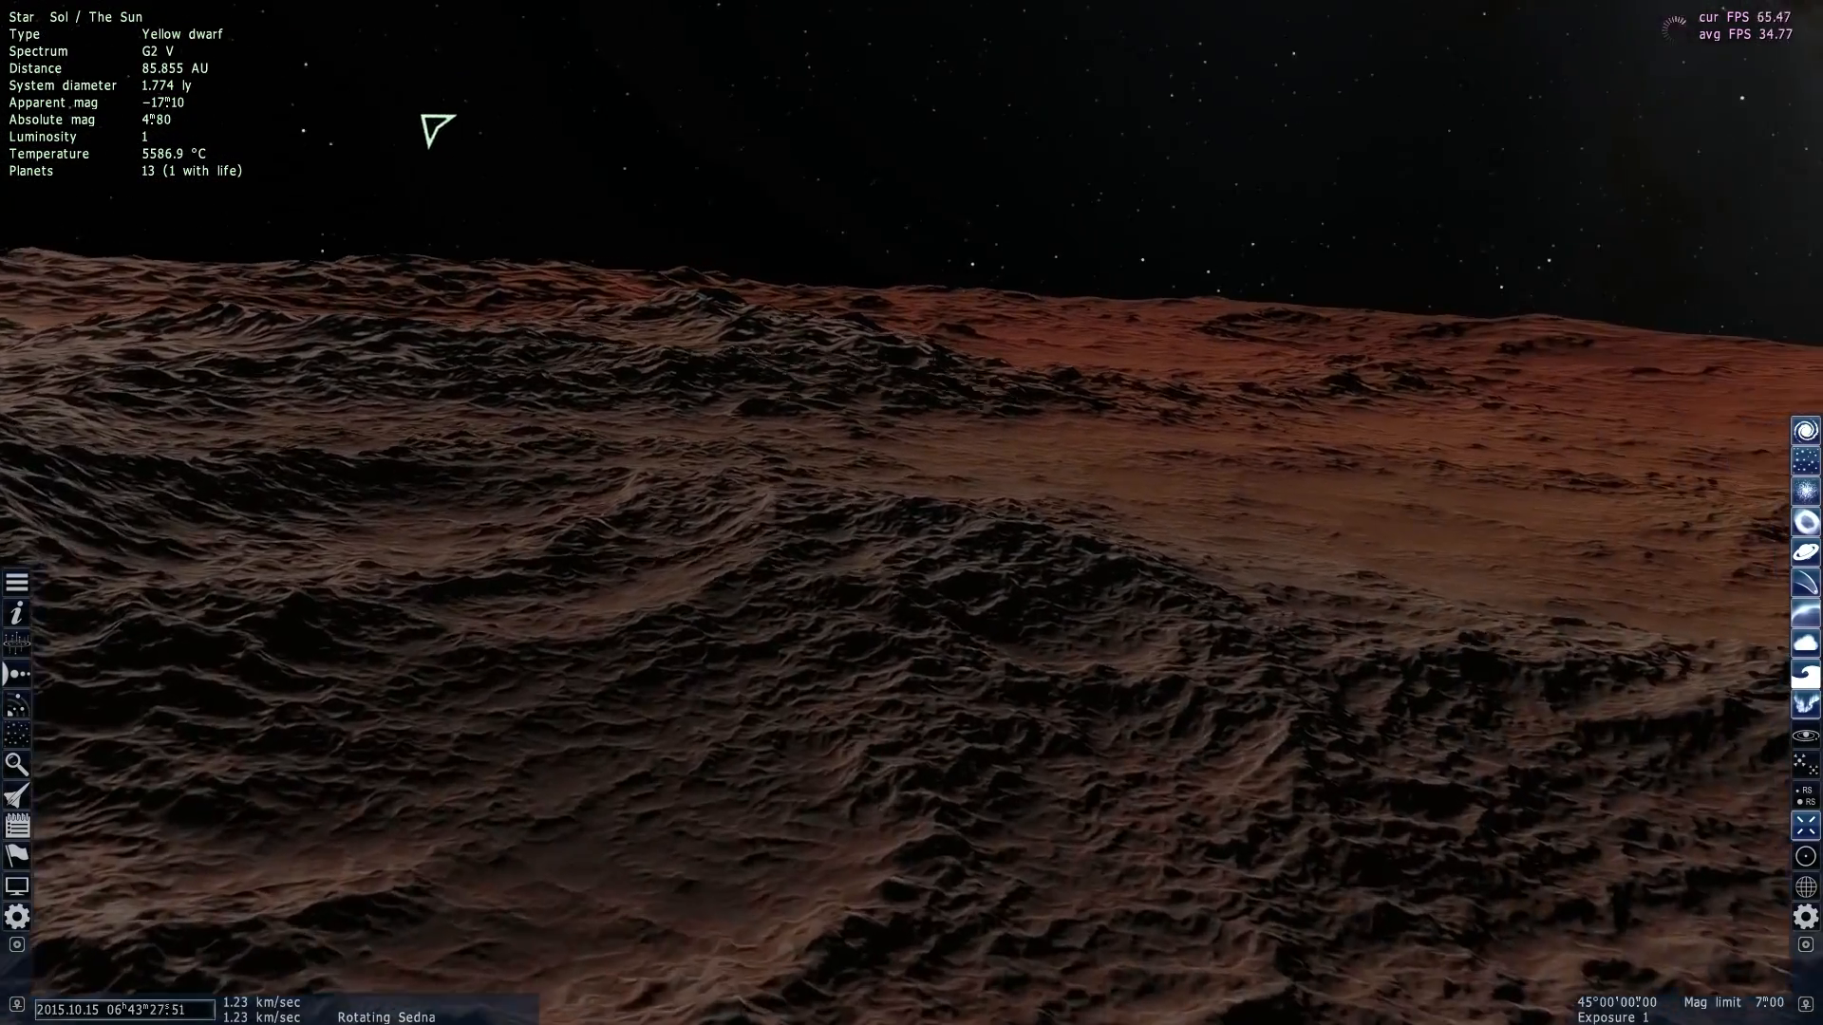
scroll(270, 209, down, 1)
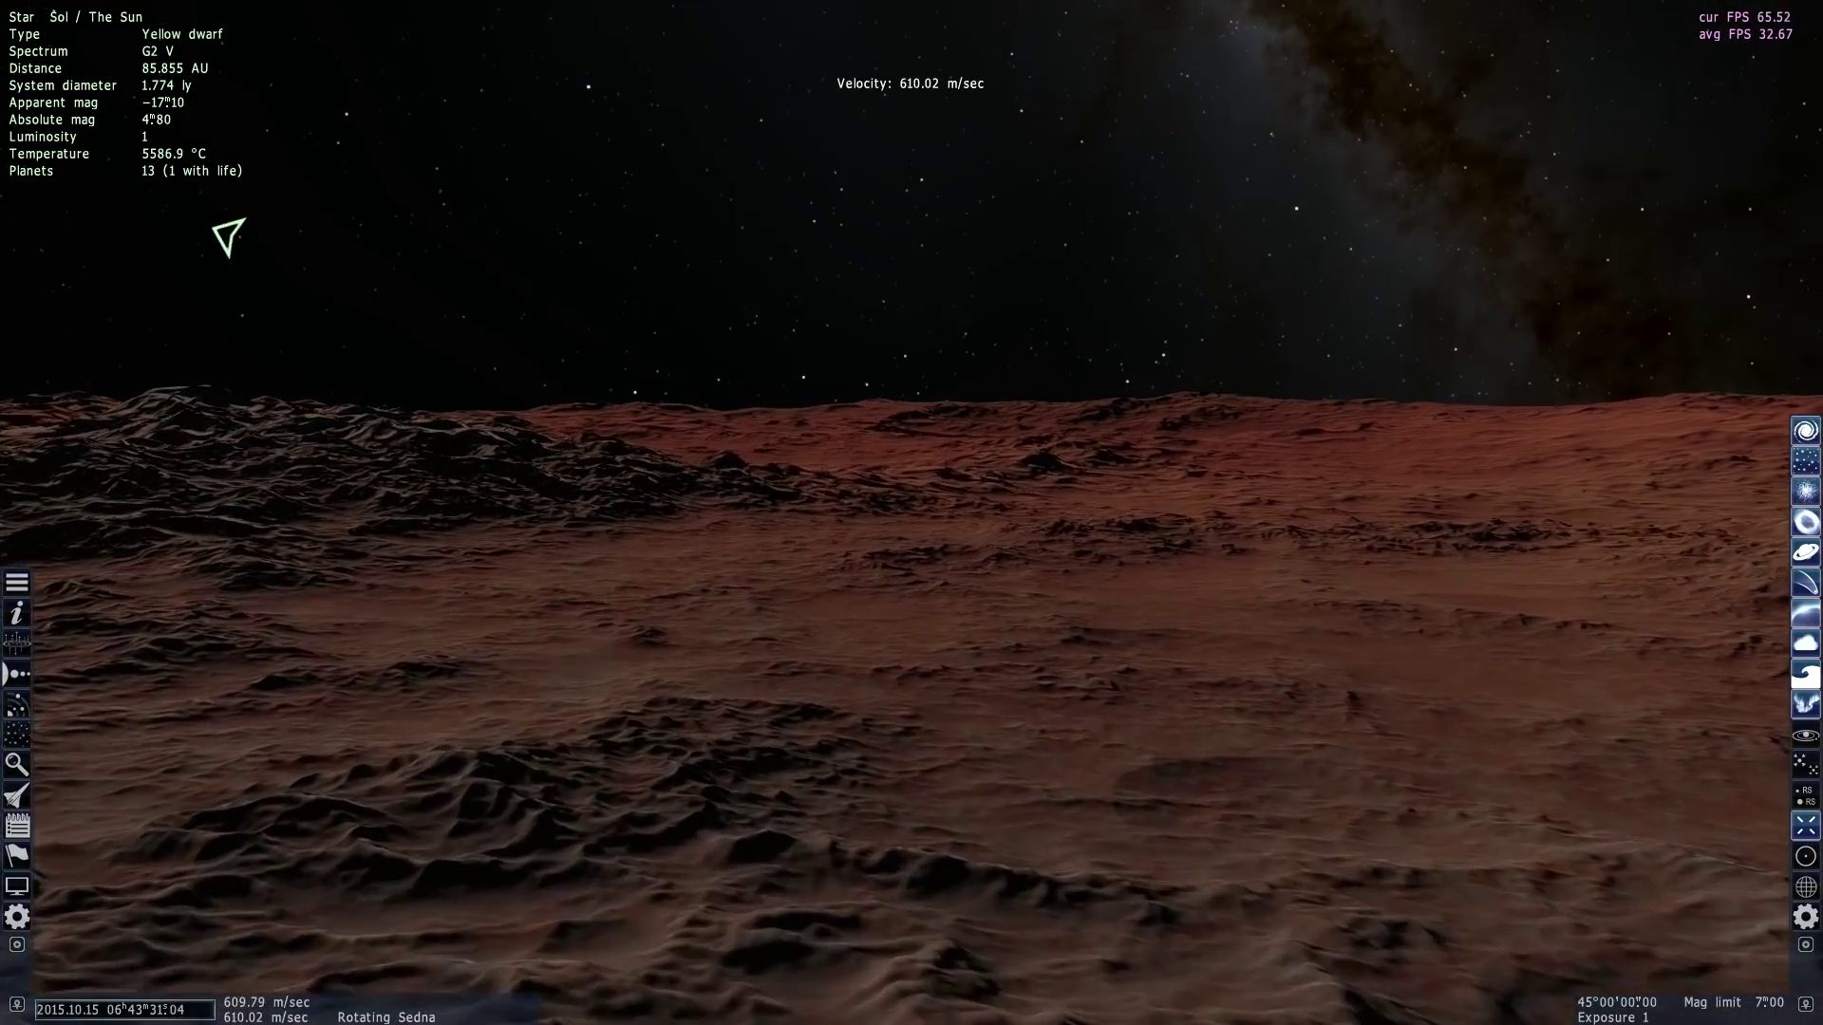
mouse_move(228, 237)
mouse_down()
mouse_move(266, 200)
mouse_move(403, 143)
mouse_move(141, 316)
mouse_move(257, 210)
mouse_move(916, 171)
mouse_move(1181, 50)
mouse_move(1091, 7)
mouse_up()
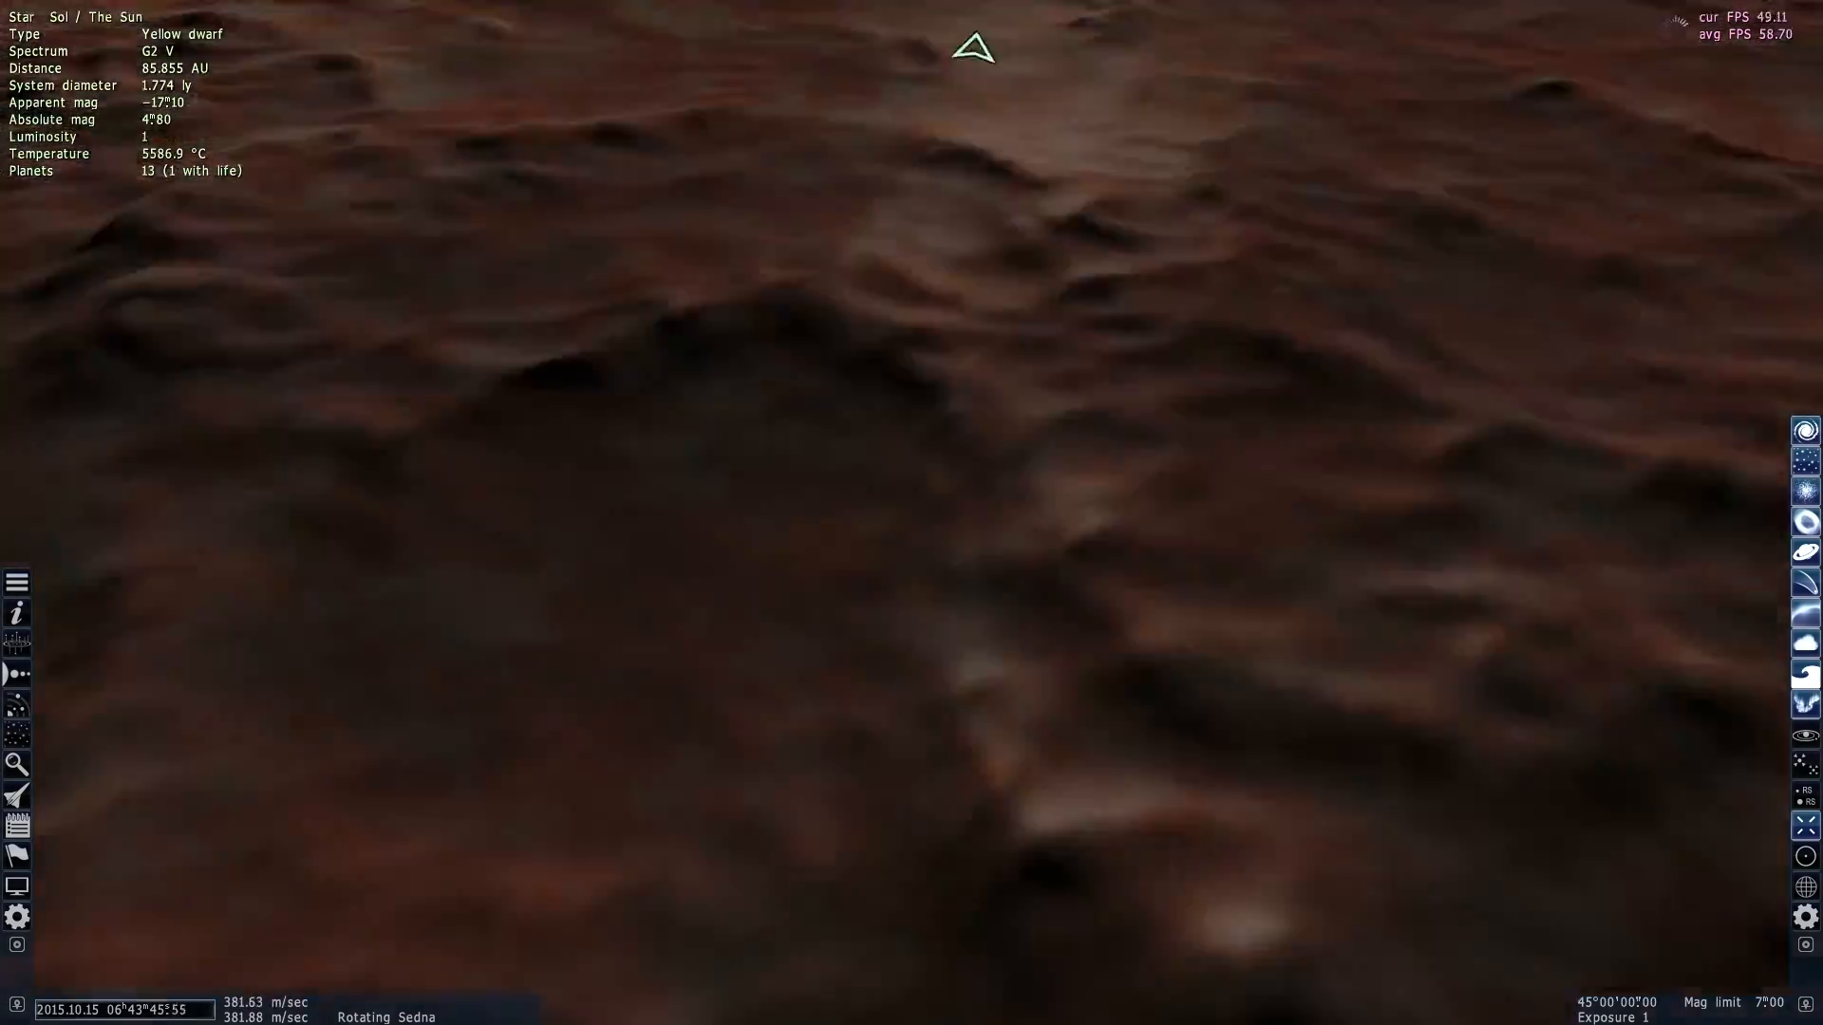
scroll(912, 513, up, 2)
scroll(911, 513, up, 2)
scroll(911, 513, up, 2)
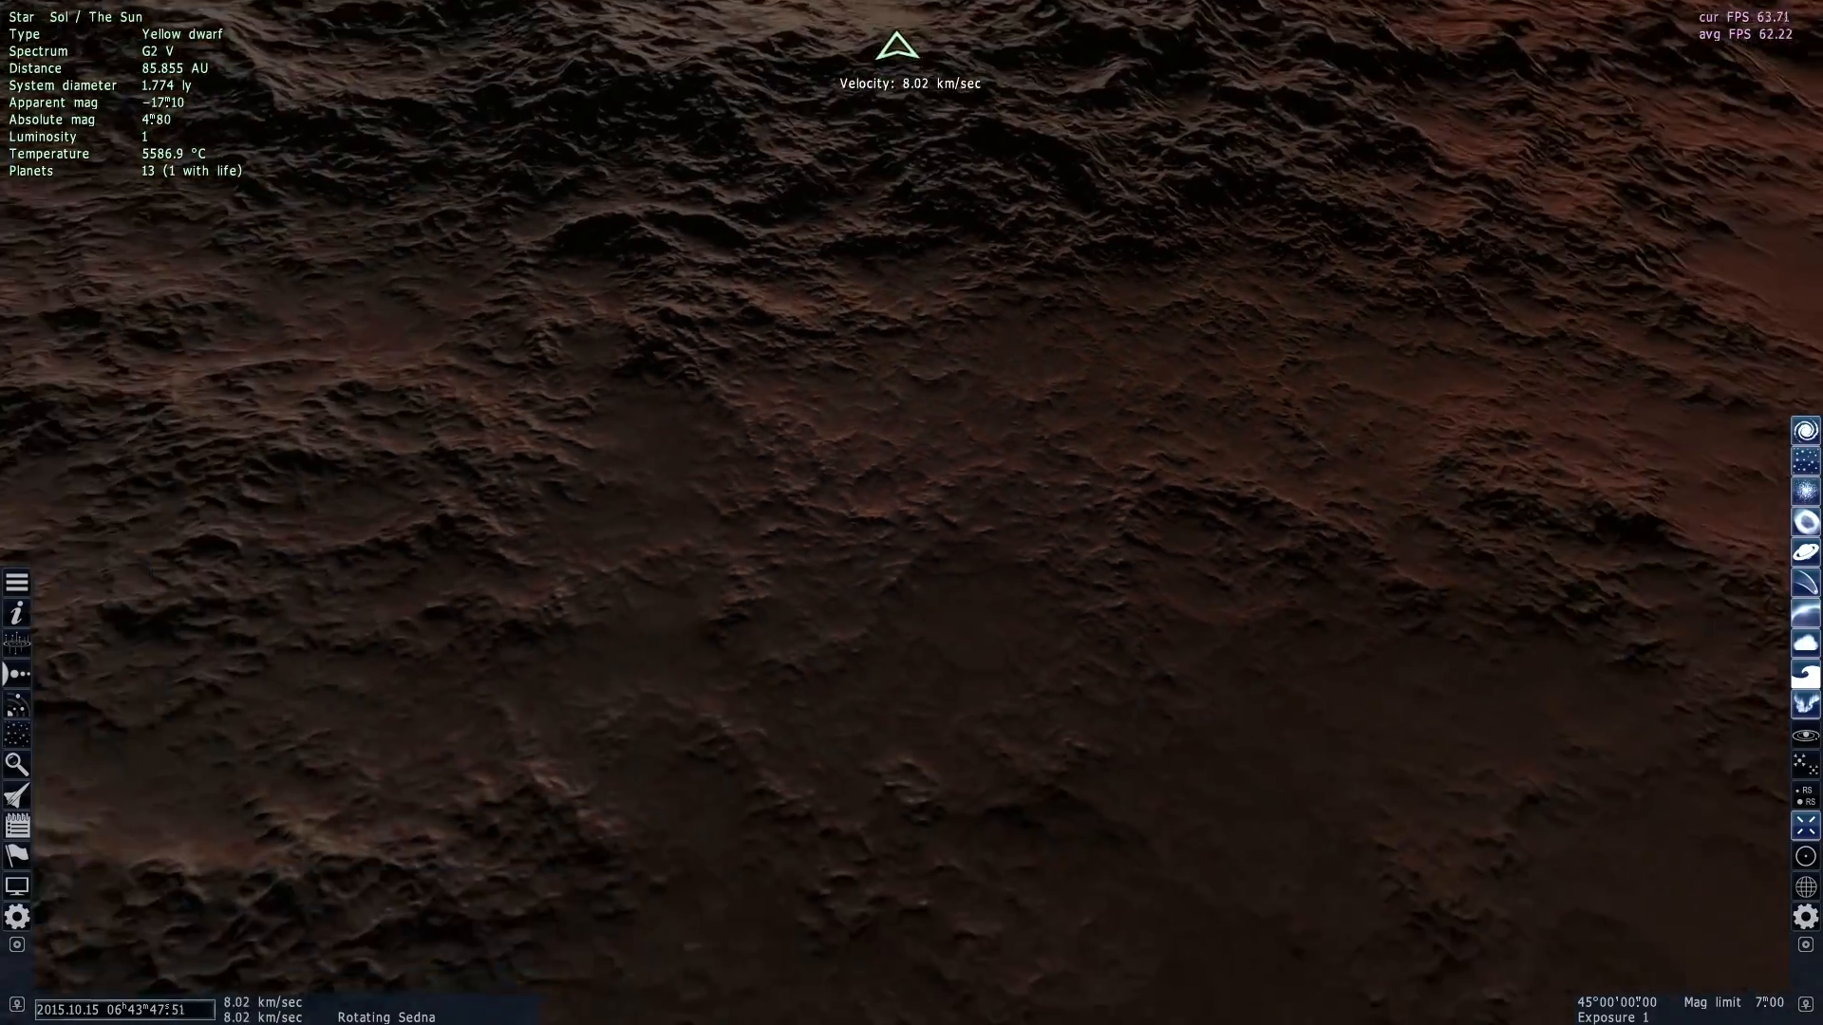
scroll(912, 513, up, 2)
scroll(912, 513, up, 2)
scroll(912, 513, up, 2)
scroll(911, 514, up, 2)
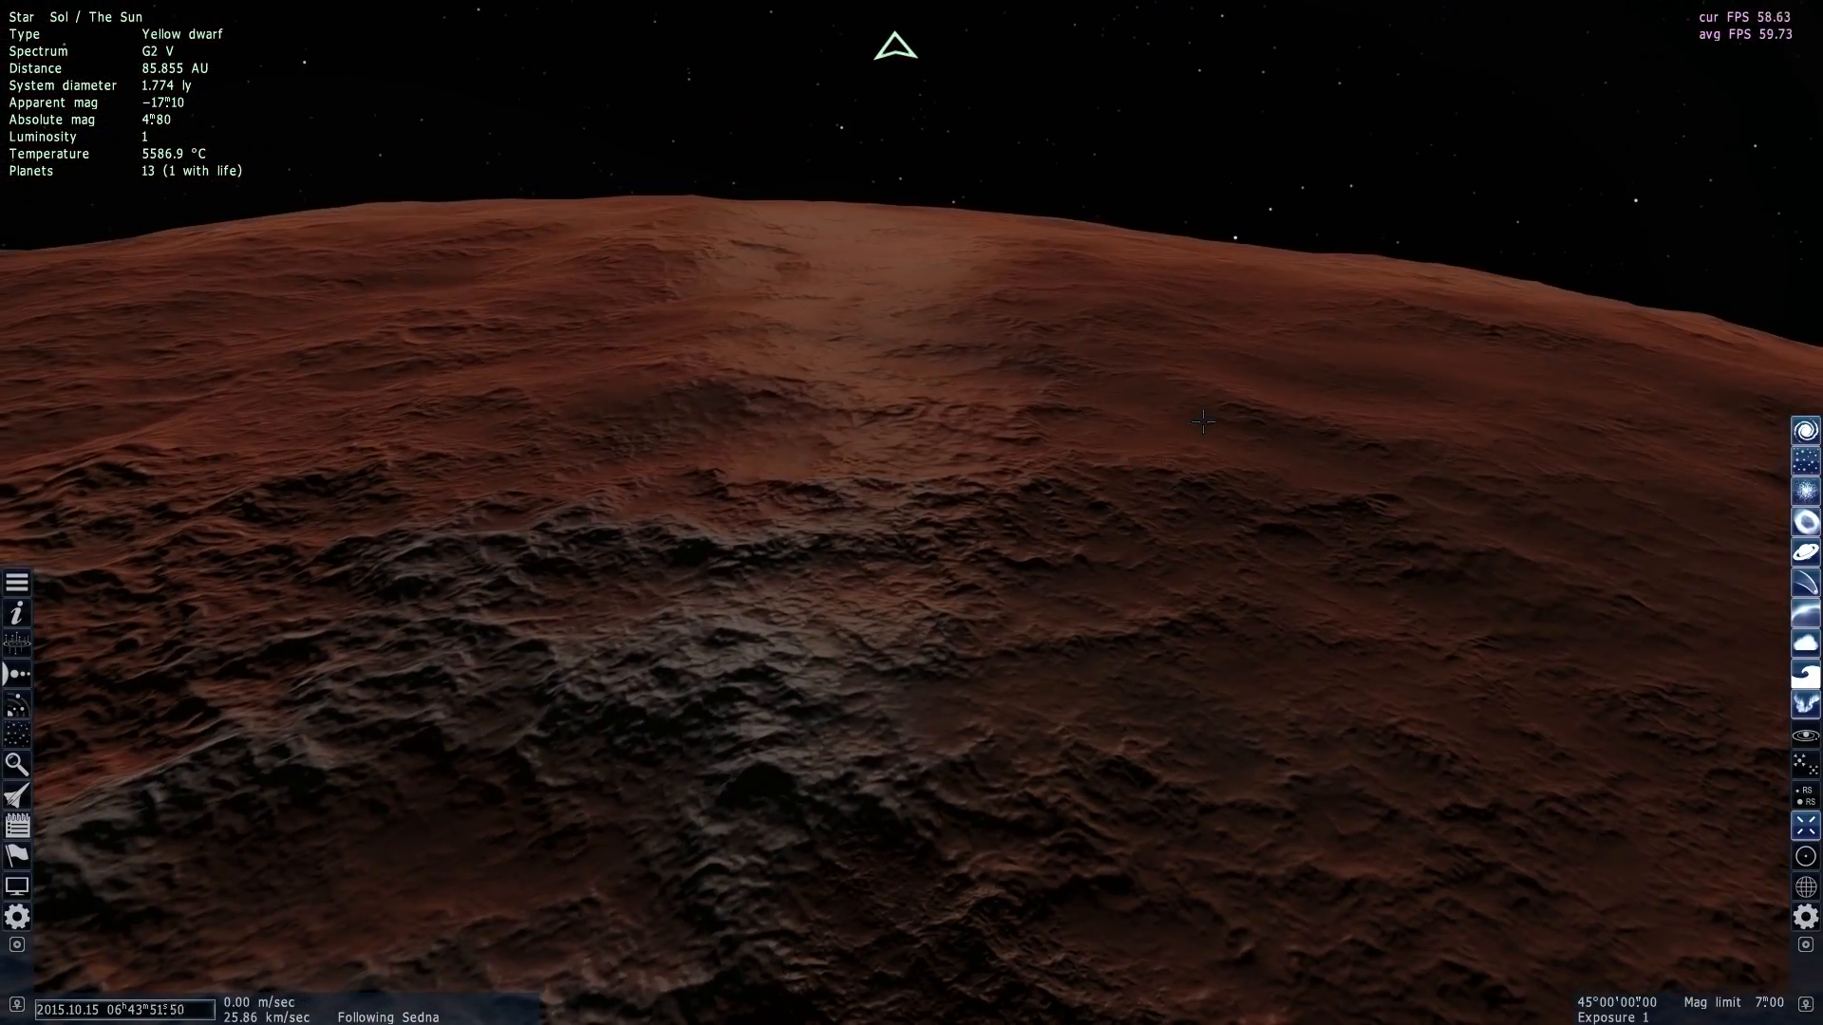
scroll(1214, 425, up, 2)
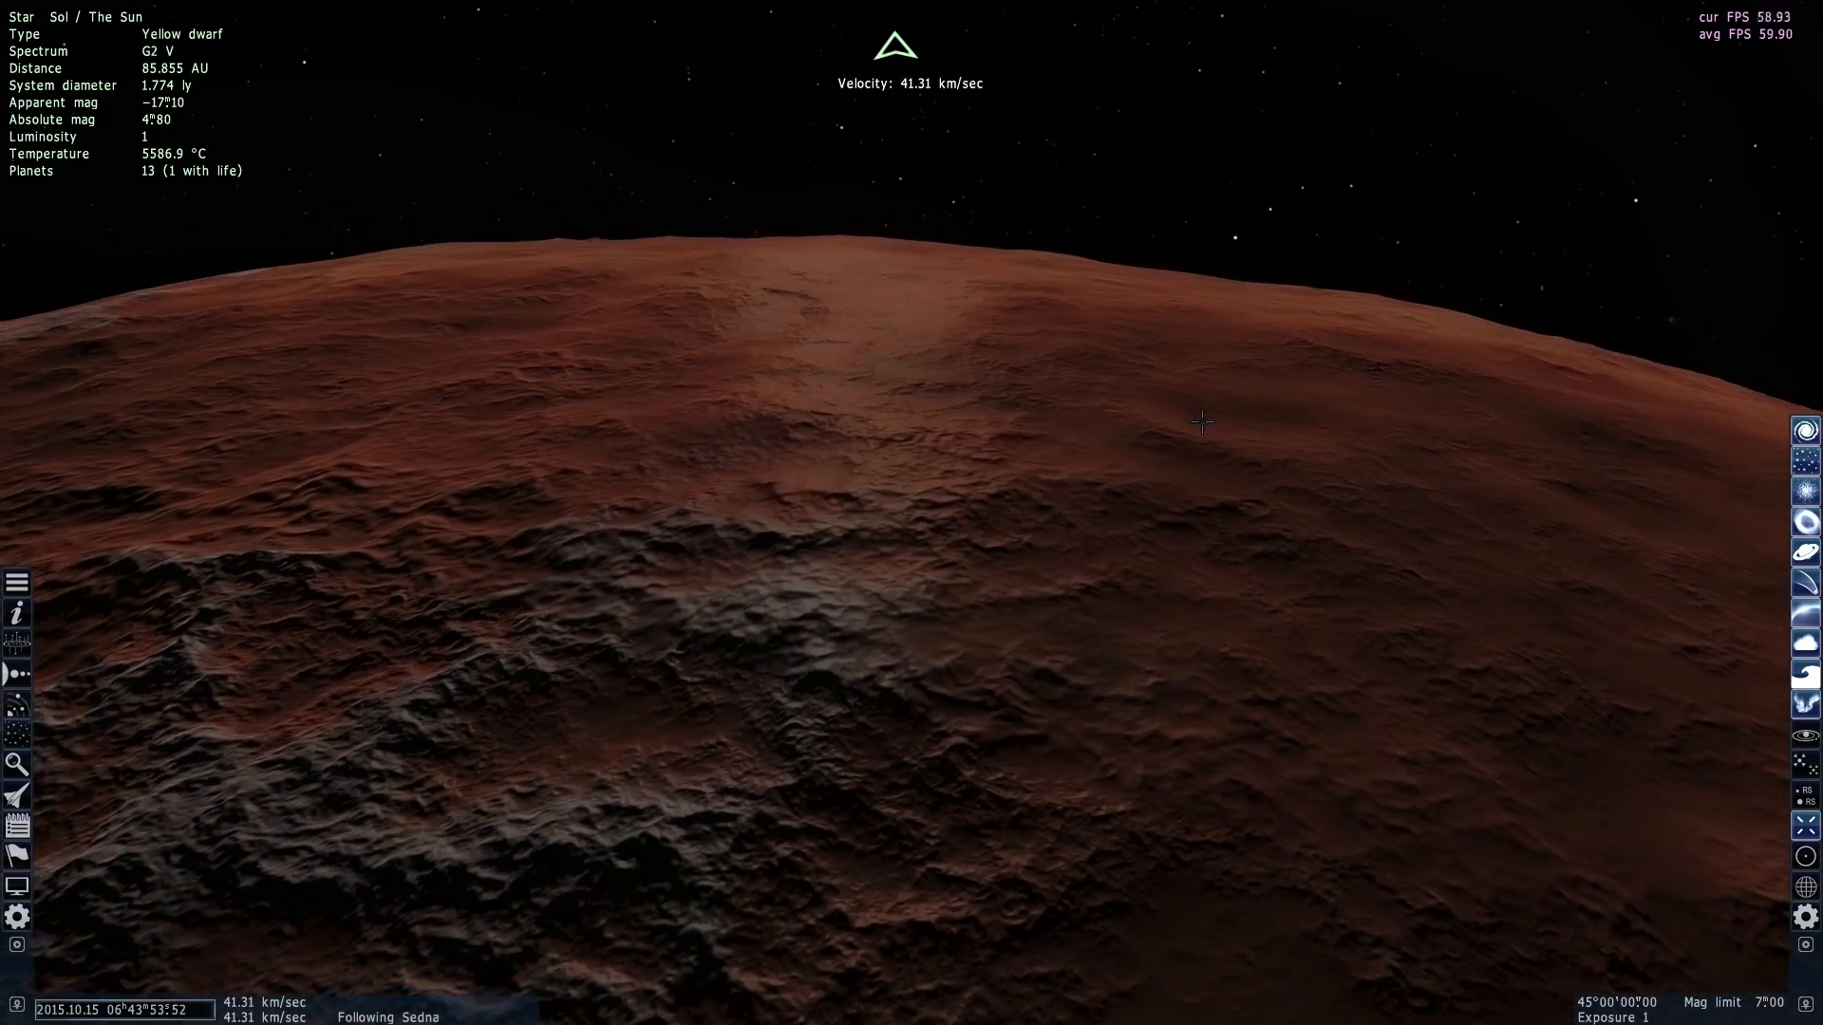
scroll(1209, 414, up, 2)
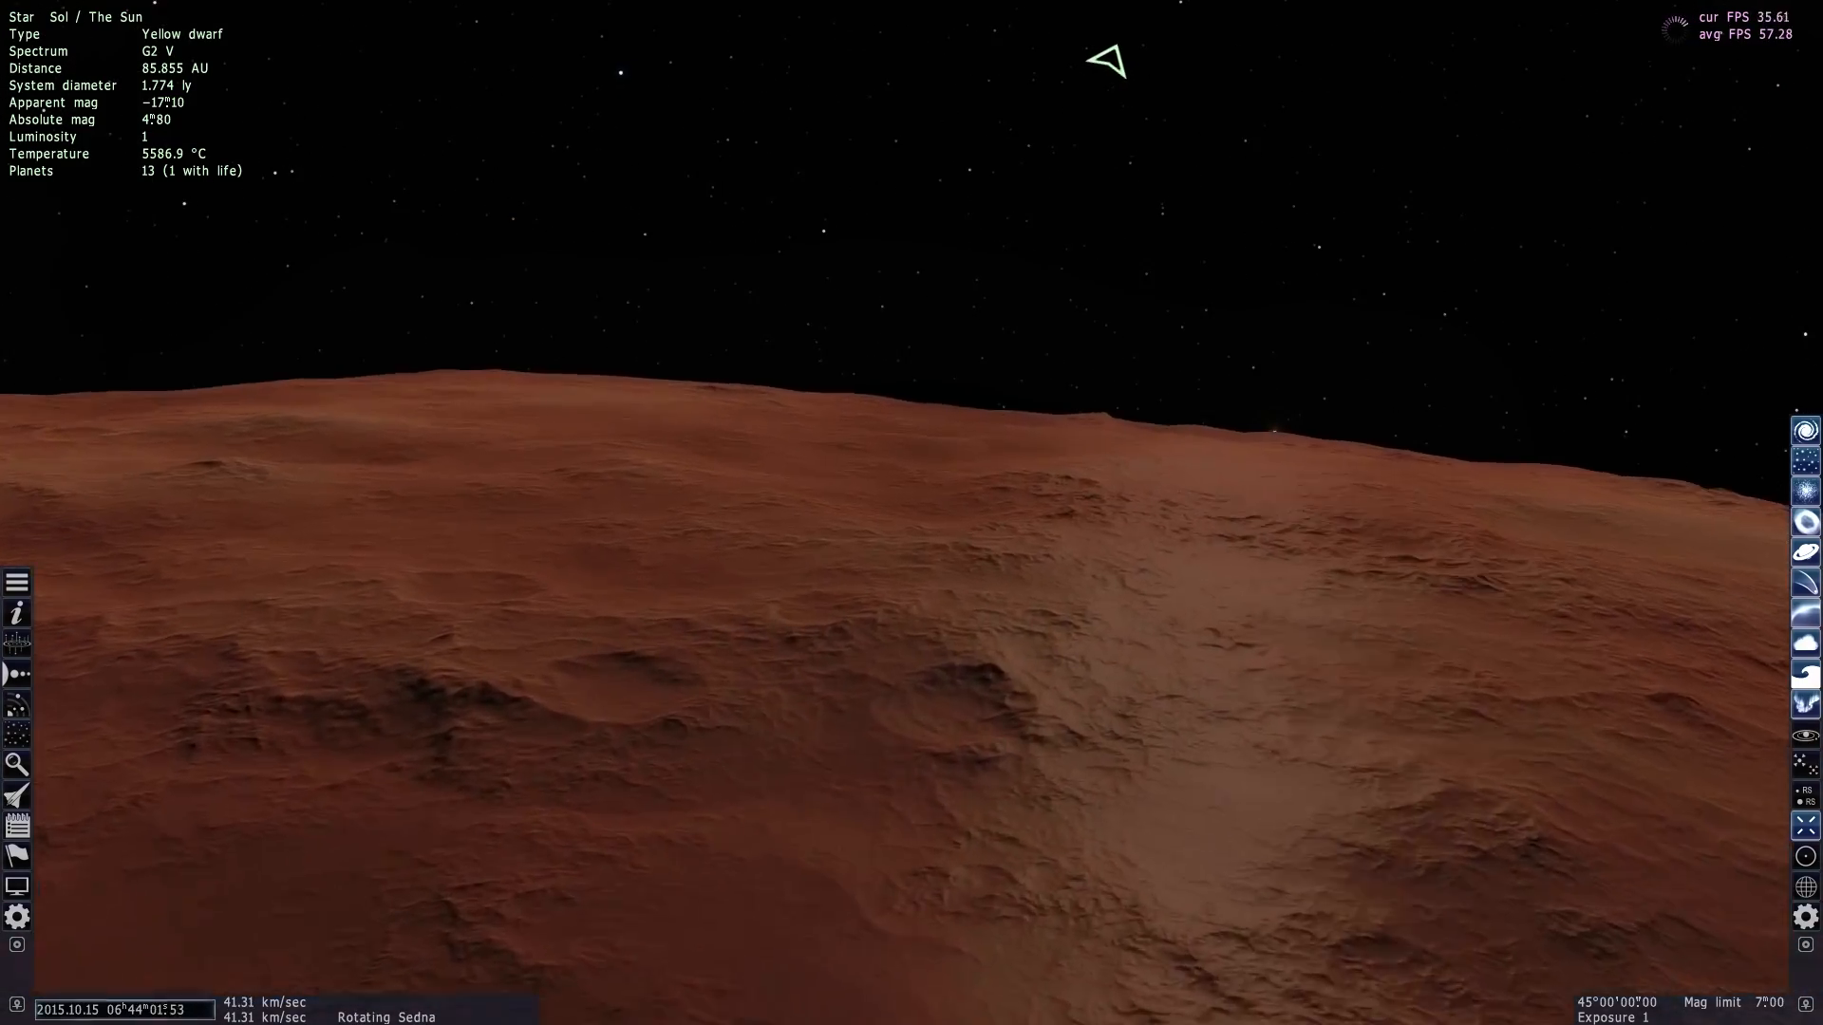
key(y)
scroll(1217, 79, up, 3)
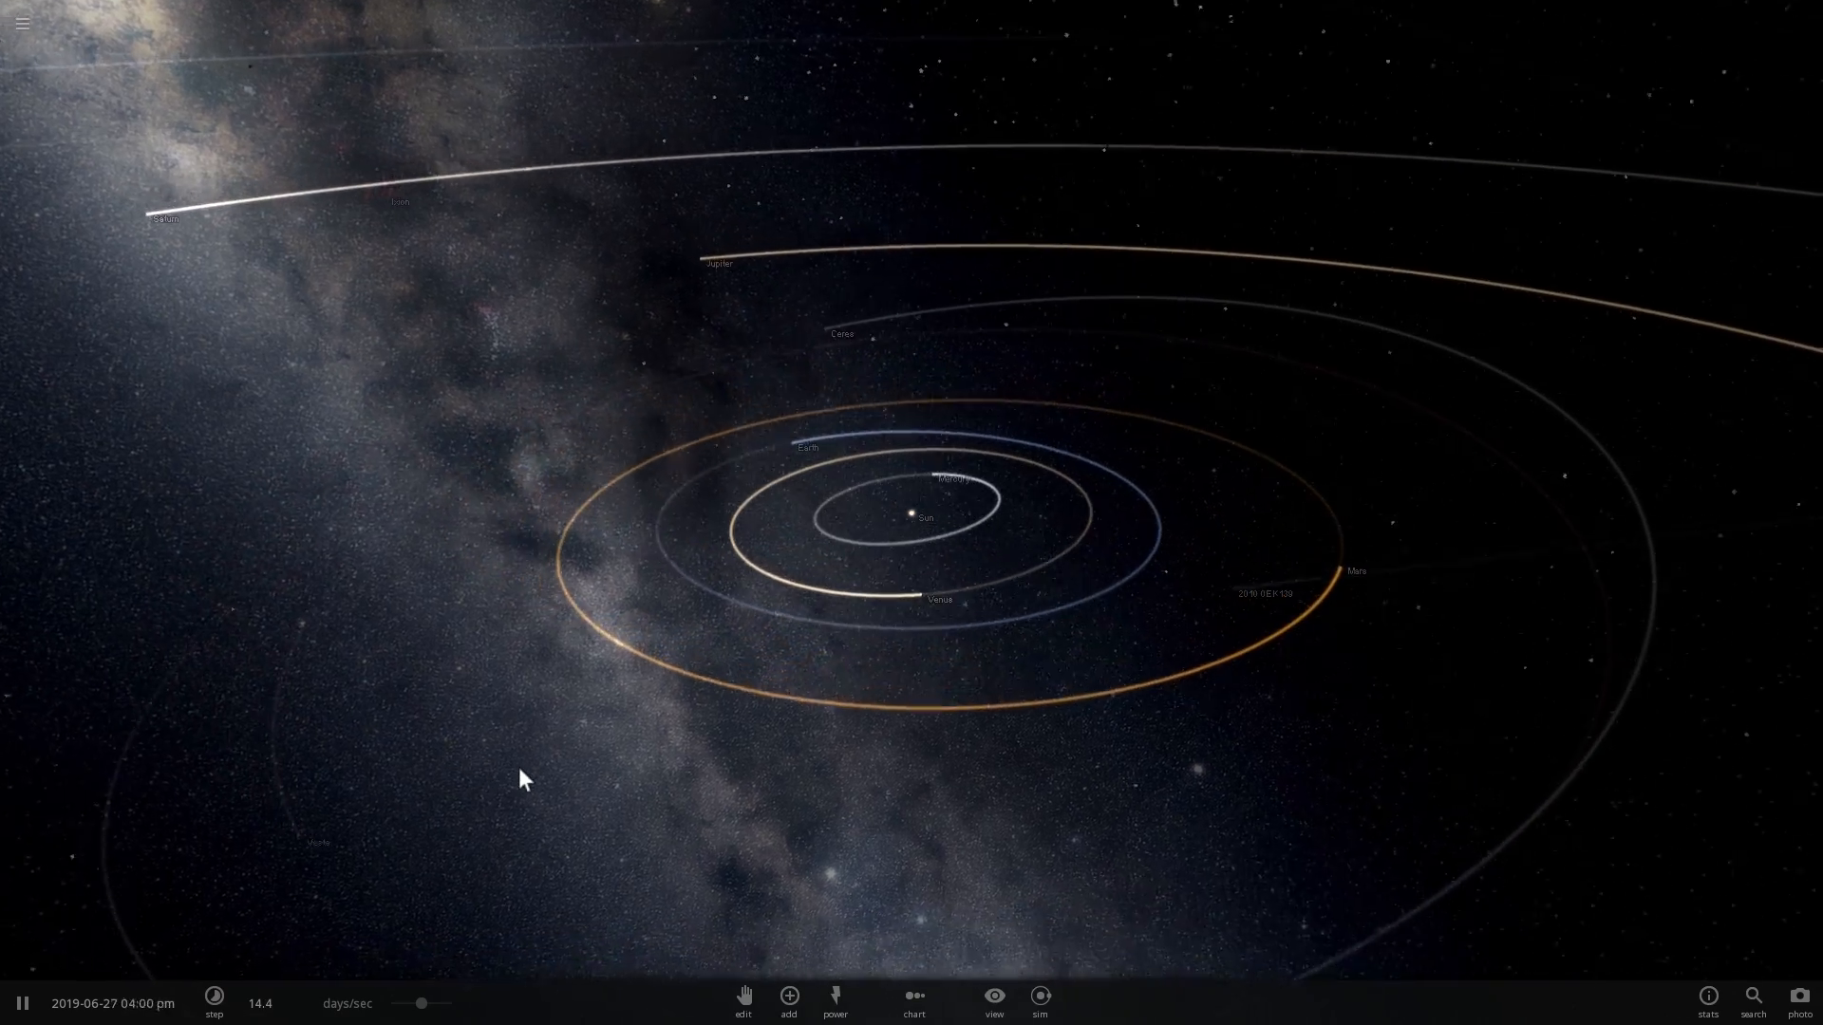
Select Sedna in the flattened solar-system view so its summary card appears
mouse_move(524, 771)
mouse_down()
mouse_move(905, 715)
mouse_move(1266, 692)
mouse_up()
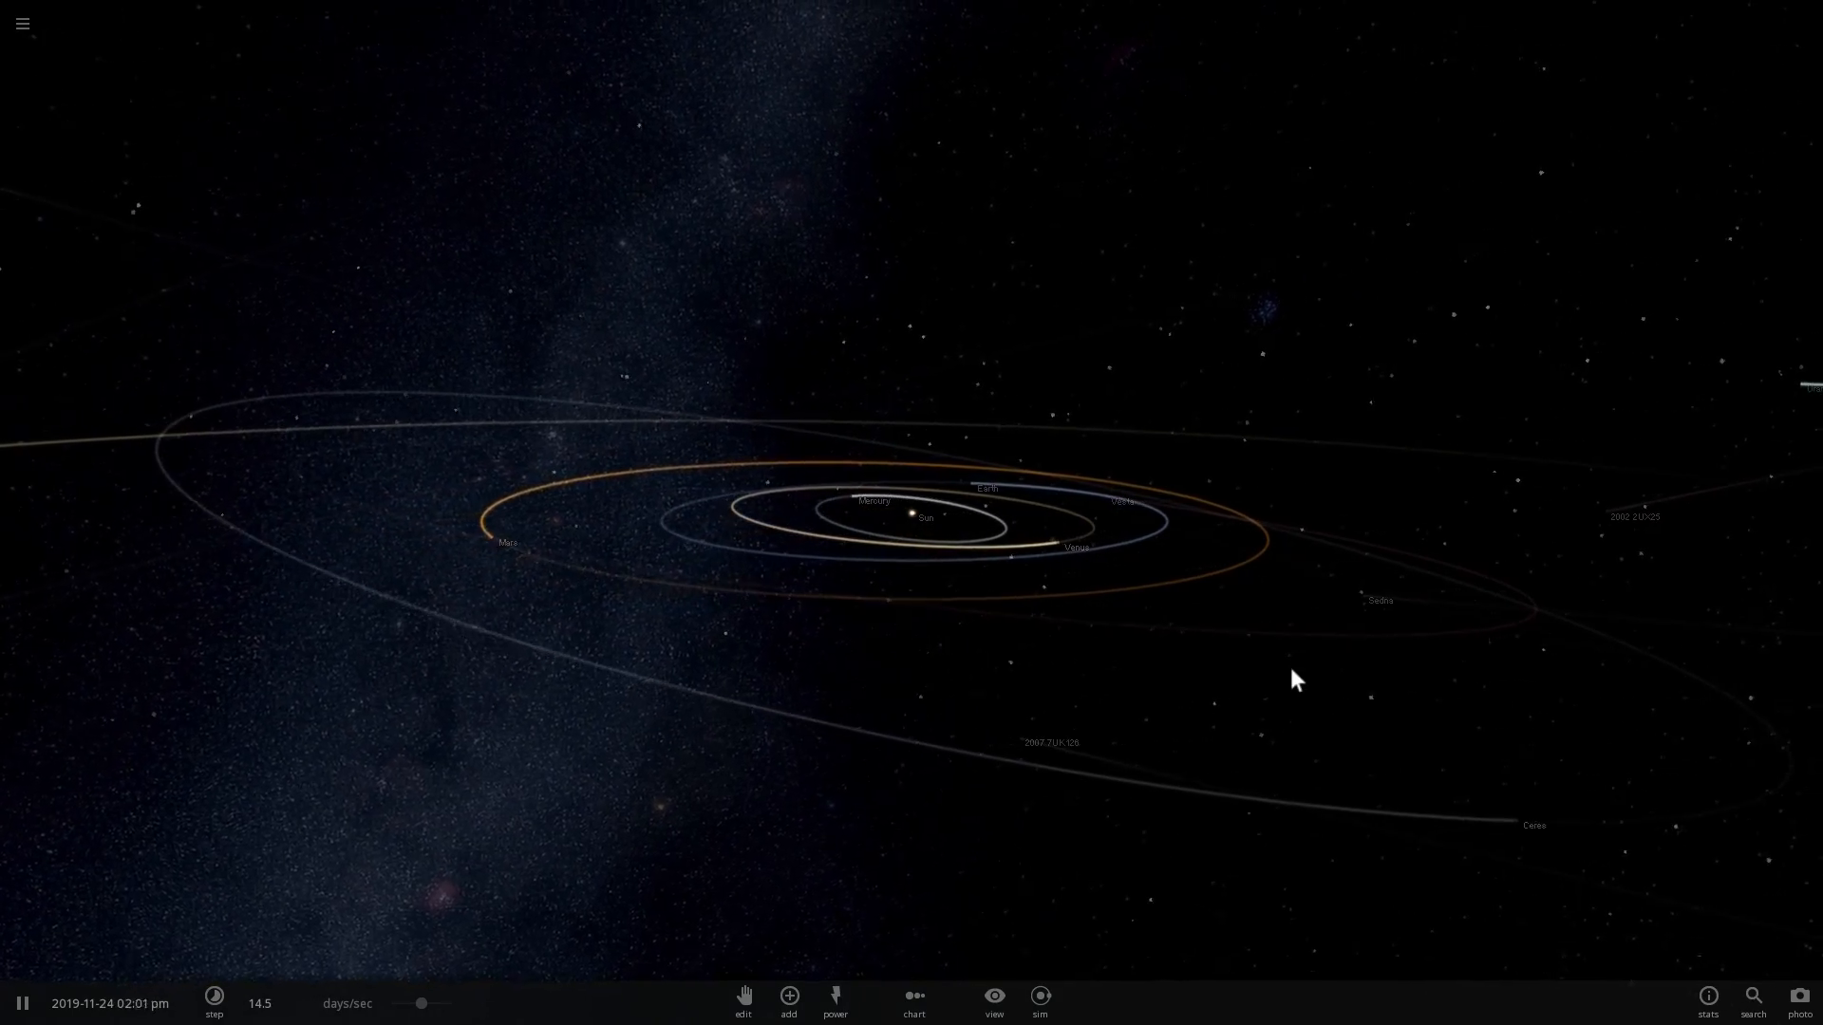
click(1348, 603)
mouse_move(1213, 626)
mouse_down()
mouse_move(1303, 704)
mouse_move(1290, 794)
mouse_up()
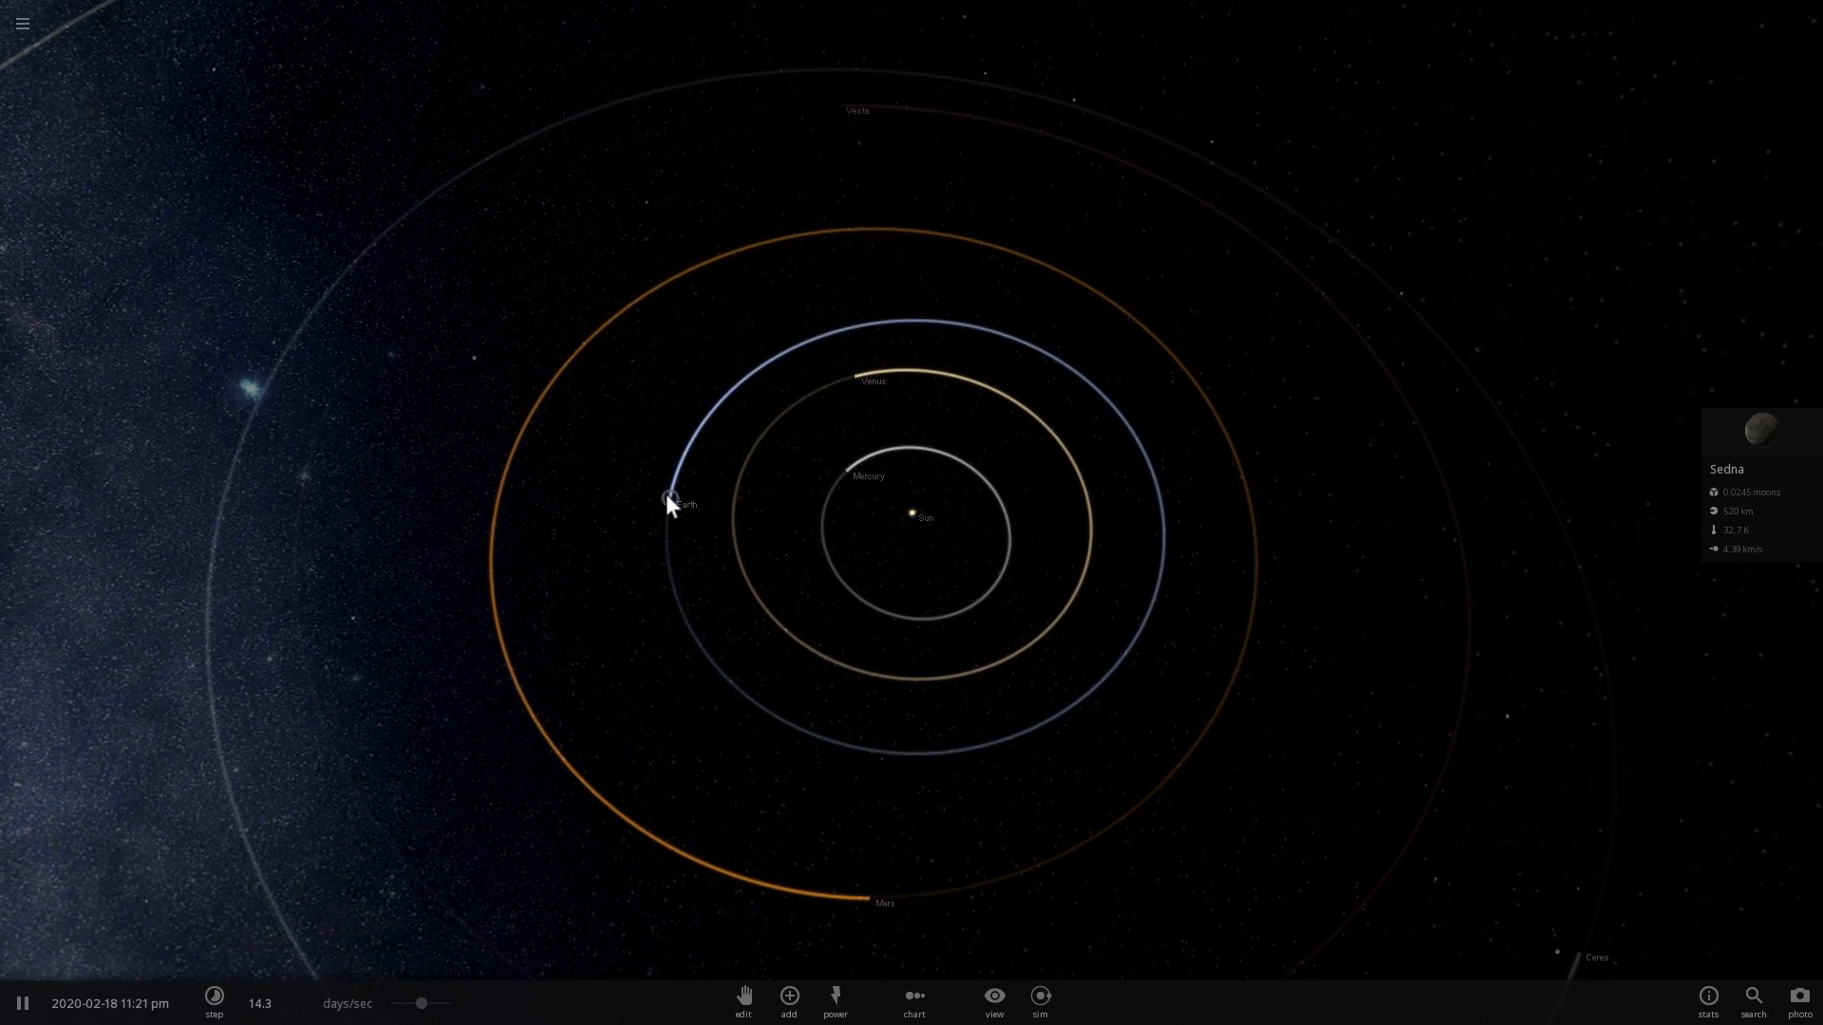
scroll(832, 499, down, 5)
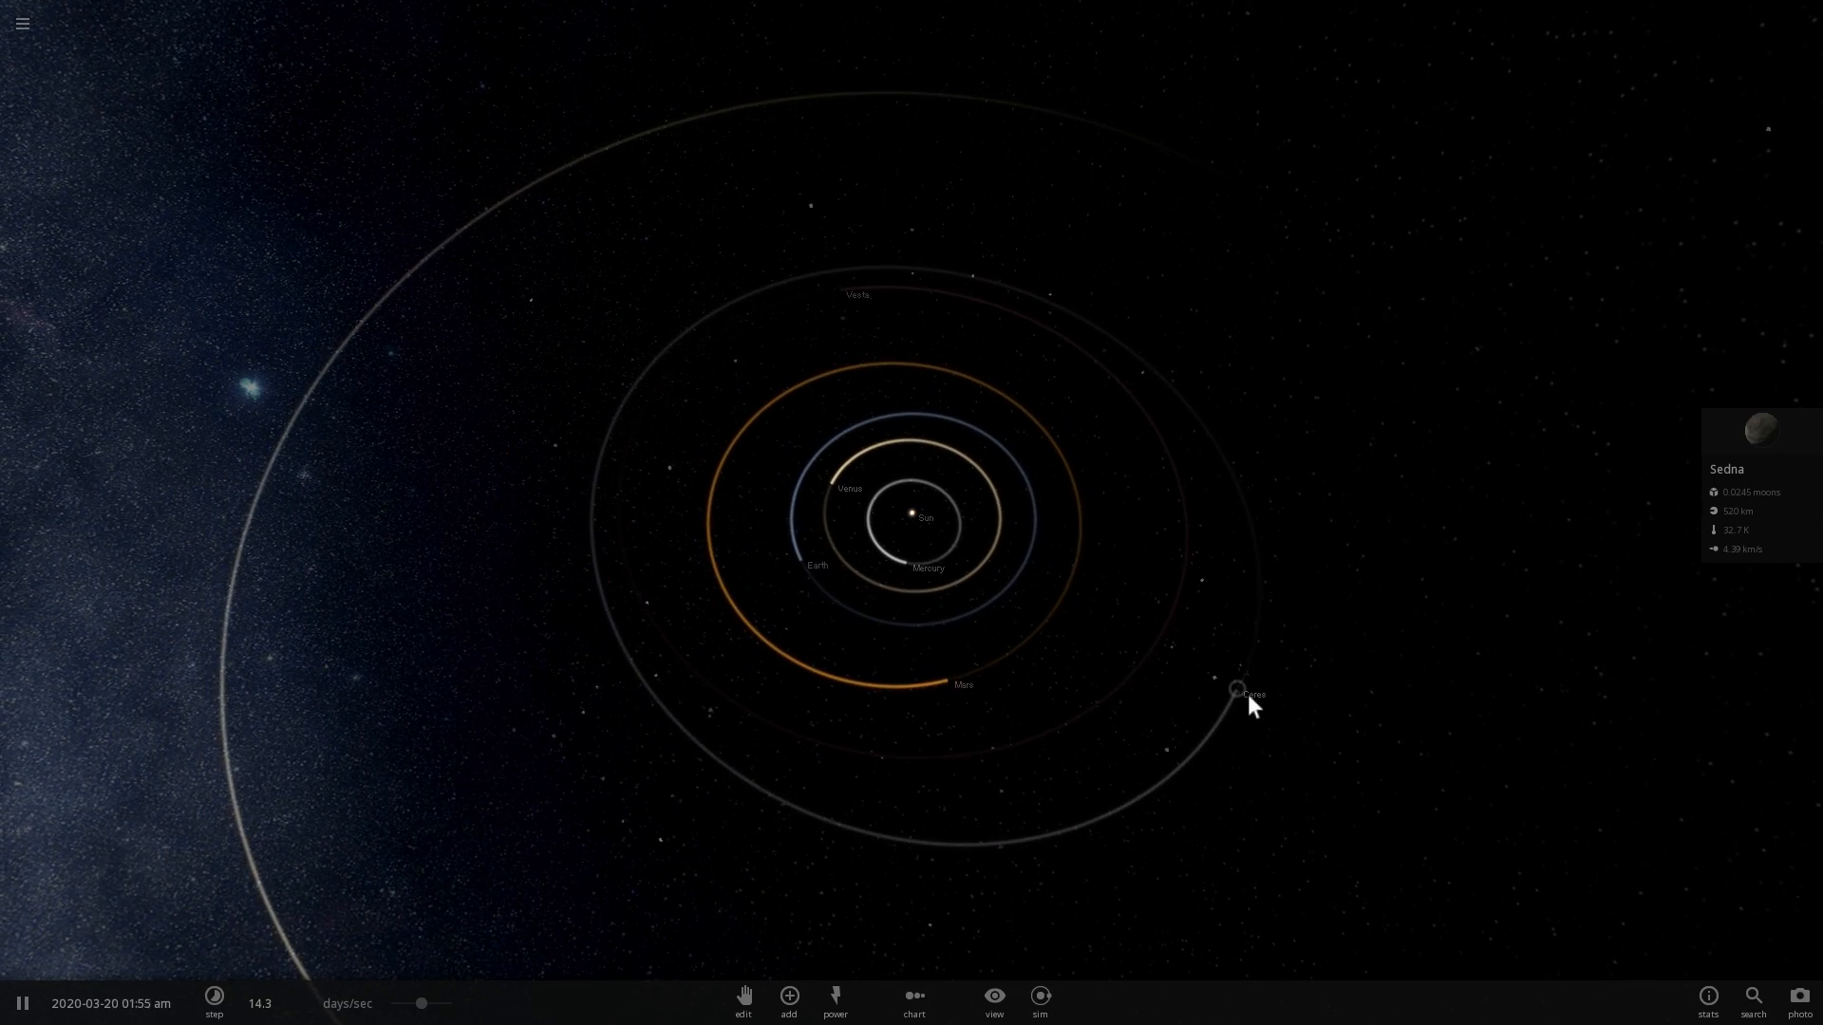
scroll(1210, 835, down, 3)
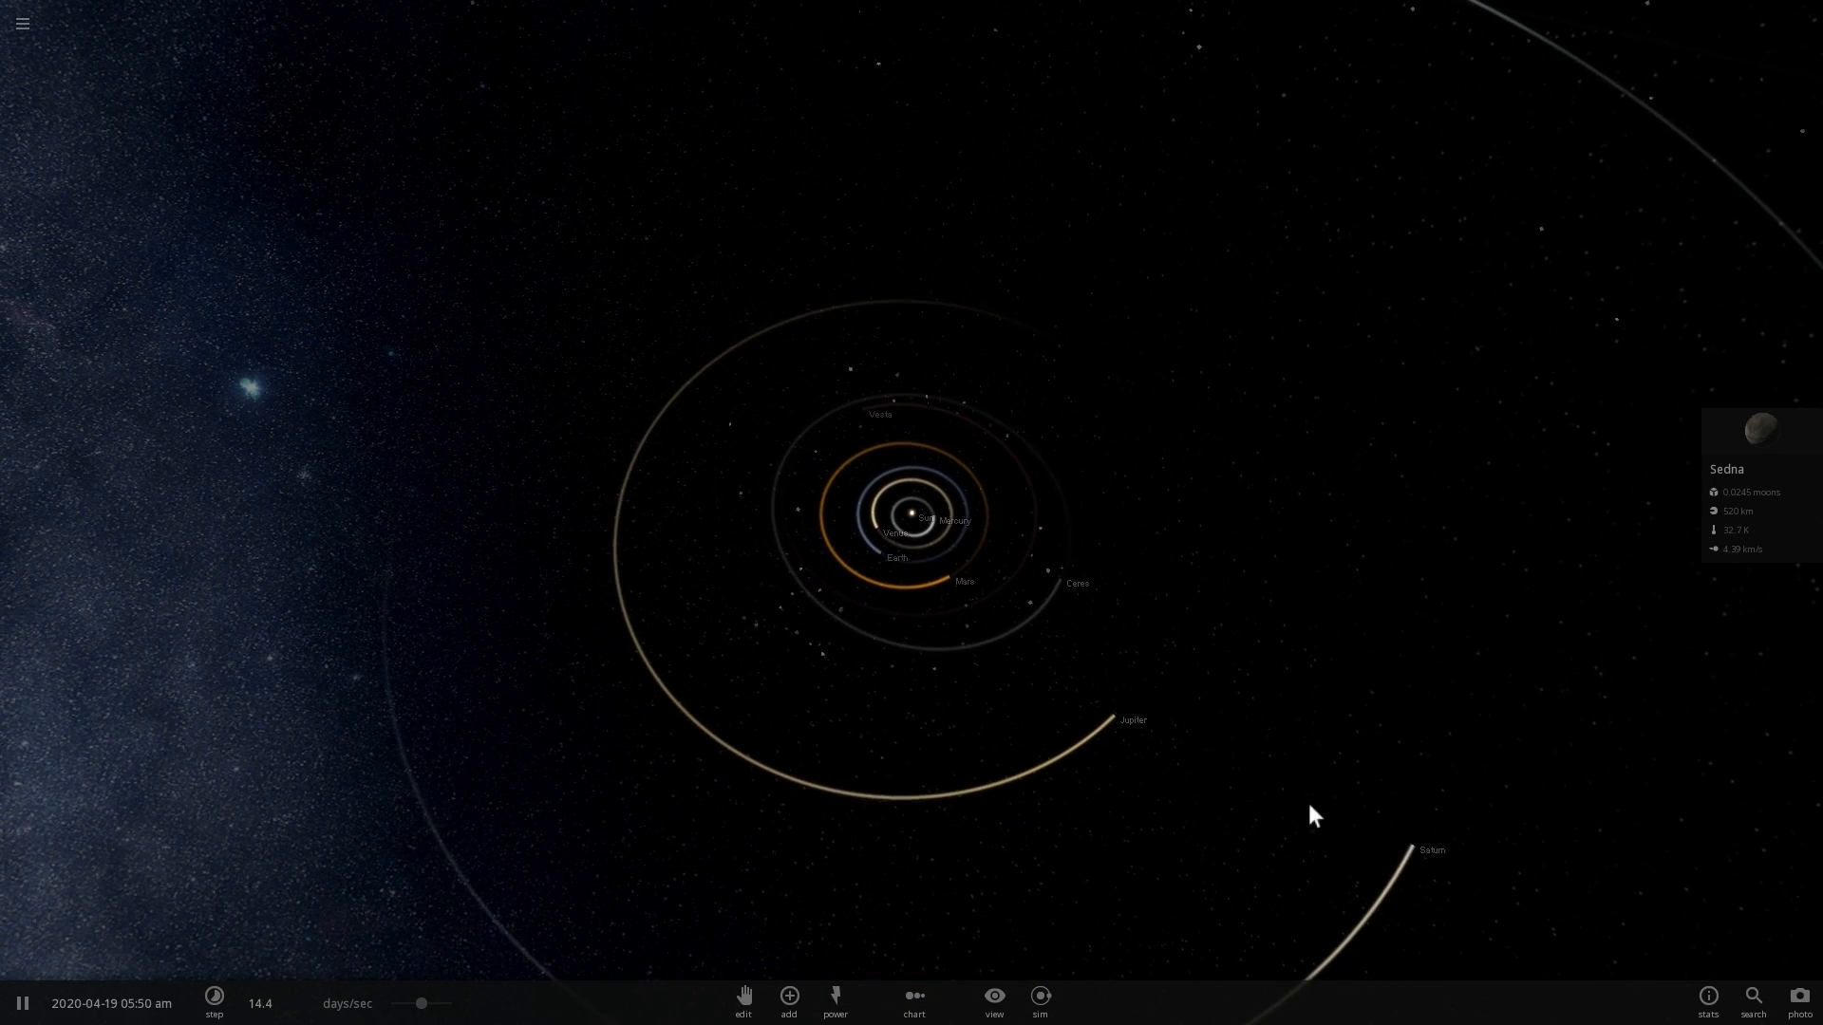
scroll(1406, 838, down, 3)
scroll(1016, 578, down, 3)
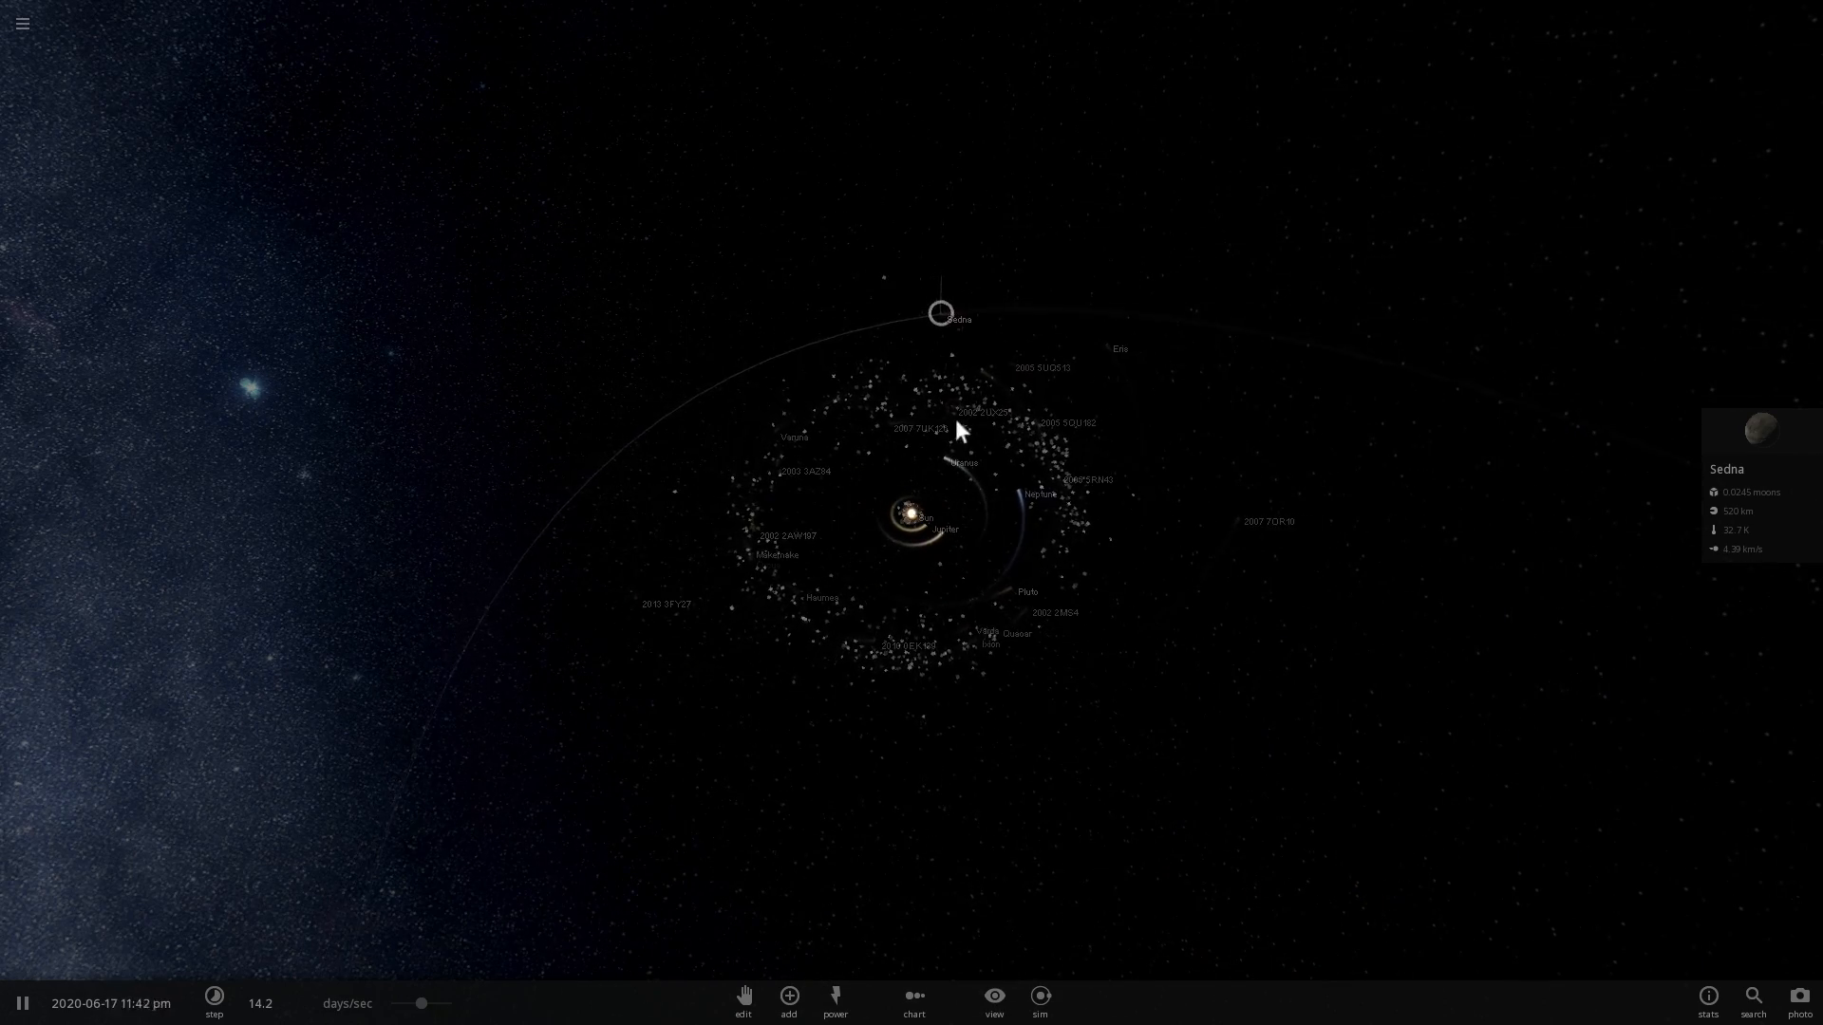
Orbit between edge-on and face-on views to reveal Sedna's orbit beyond the Kuiper belt
drag(956, 427, 946, 530)
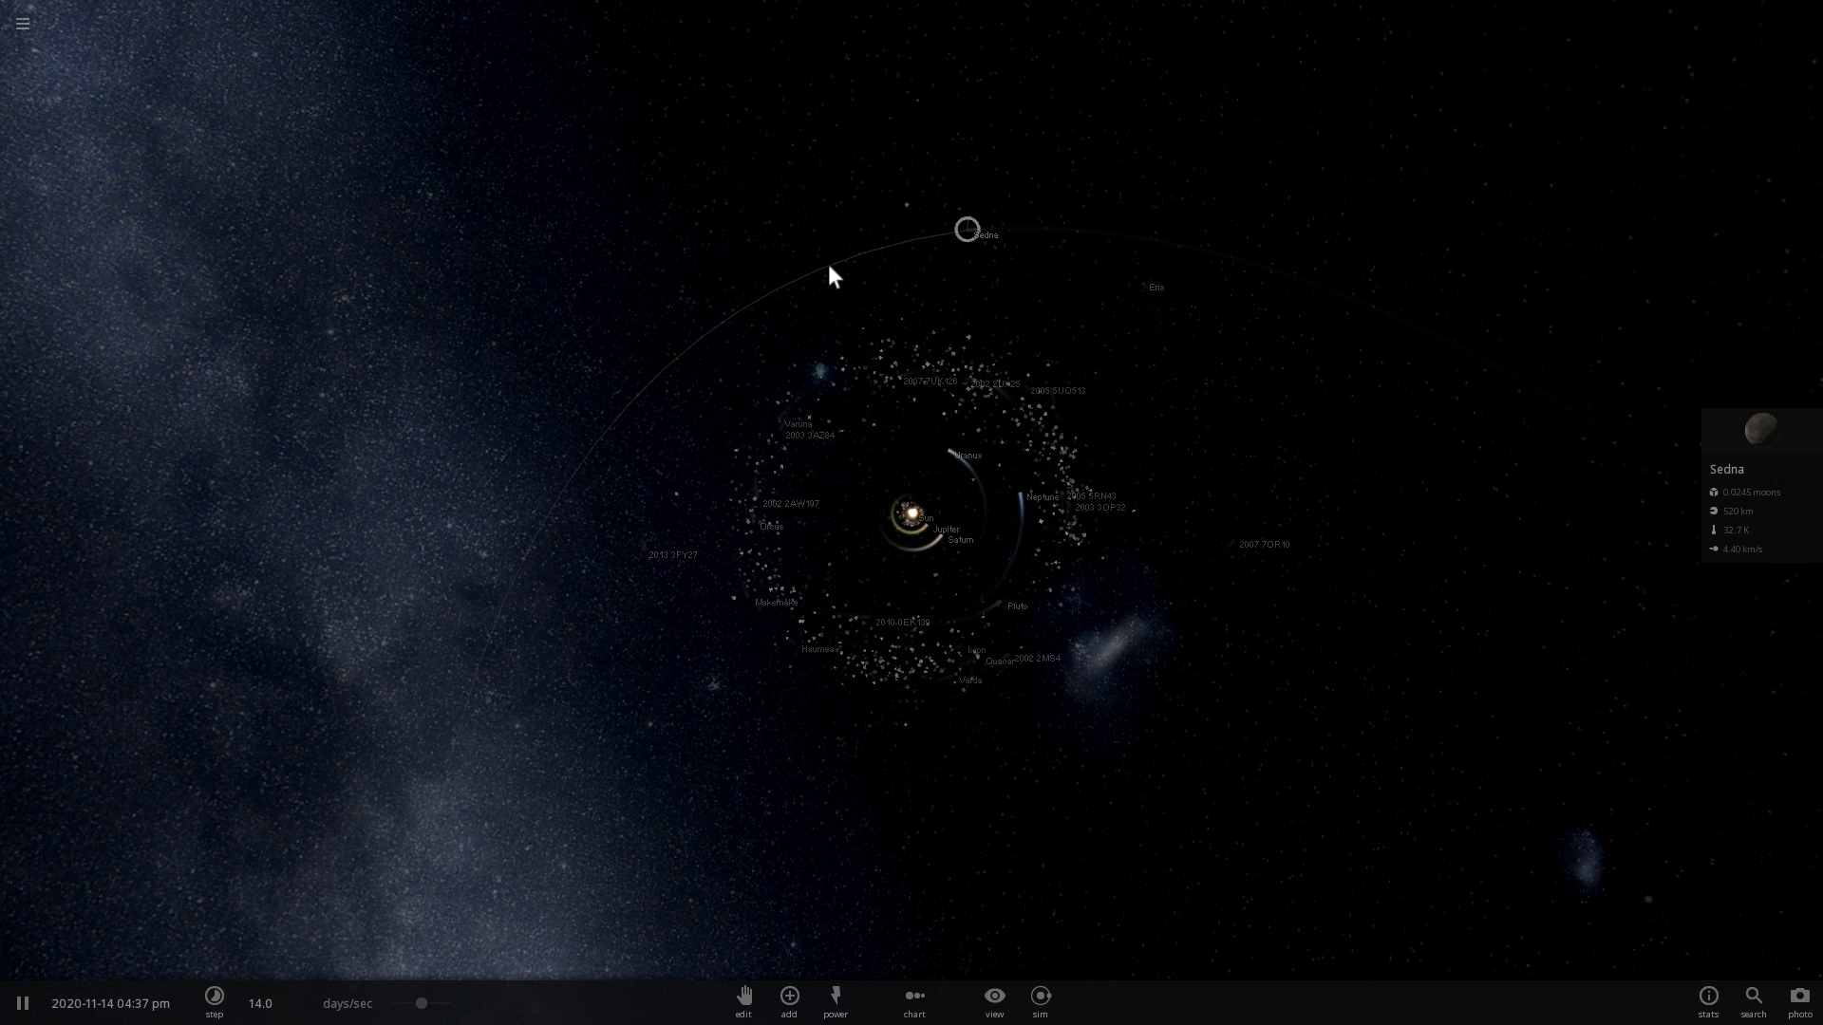
scroll(824, 359, down, 5)
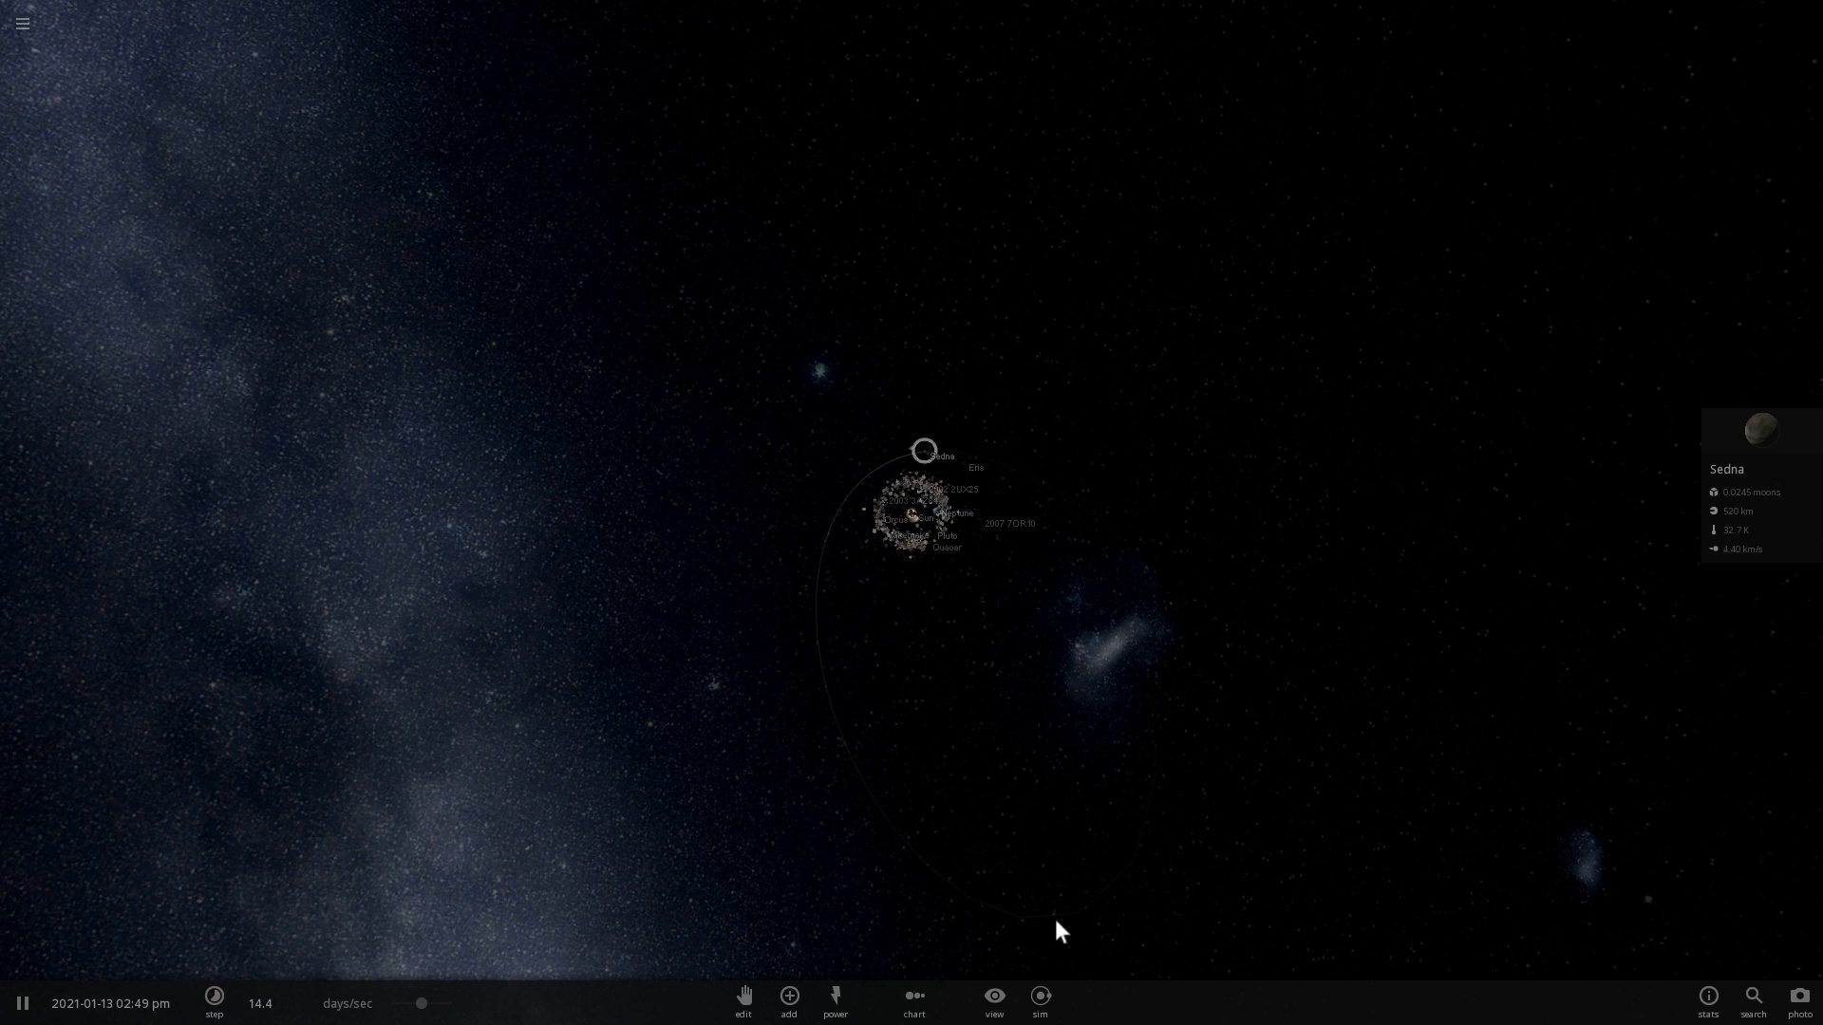
mouse_move(1103, 924)
mouse_down()
mouse_move(1057, 823)
mouse_move(999, 566)
mouse_move(1010, 835)
mouse_move(923, 586)
mouse_move(915, 486)
mouse_move(842, 346)
mouse_up()
scroll(989, 603, up, 2)
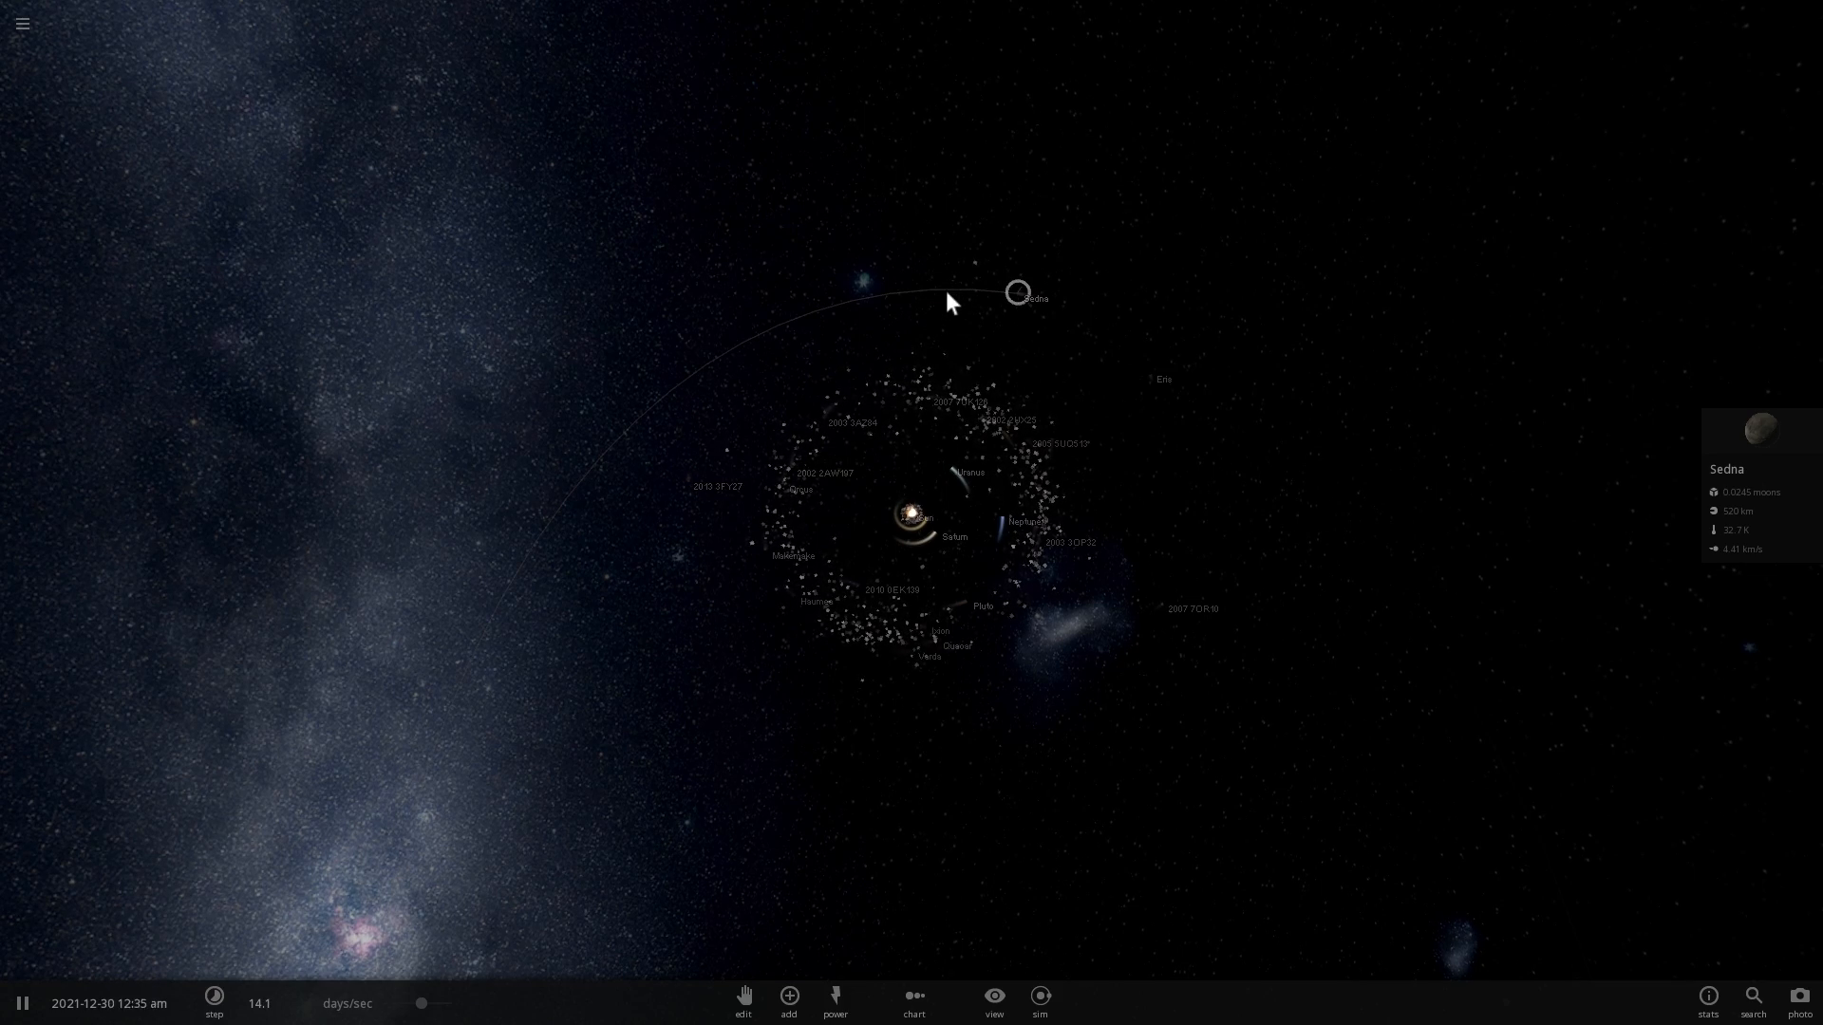
mouse_move(970, 374)
mouse_down()
mouse_move(1013, 366)
mouse_move(973, 460)
mouse_up()
scroll(971, 456, up, 3)
scroll(954, 471, up, 3)
scroll(928, 496, up, 3)
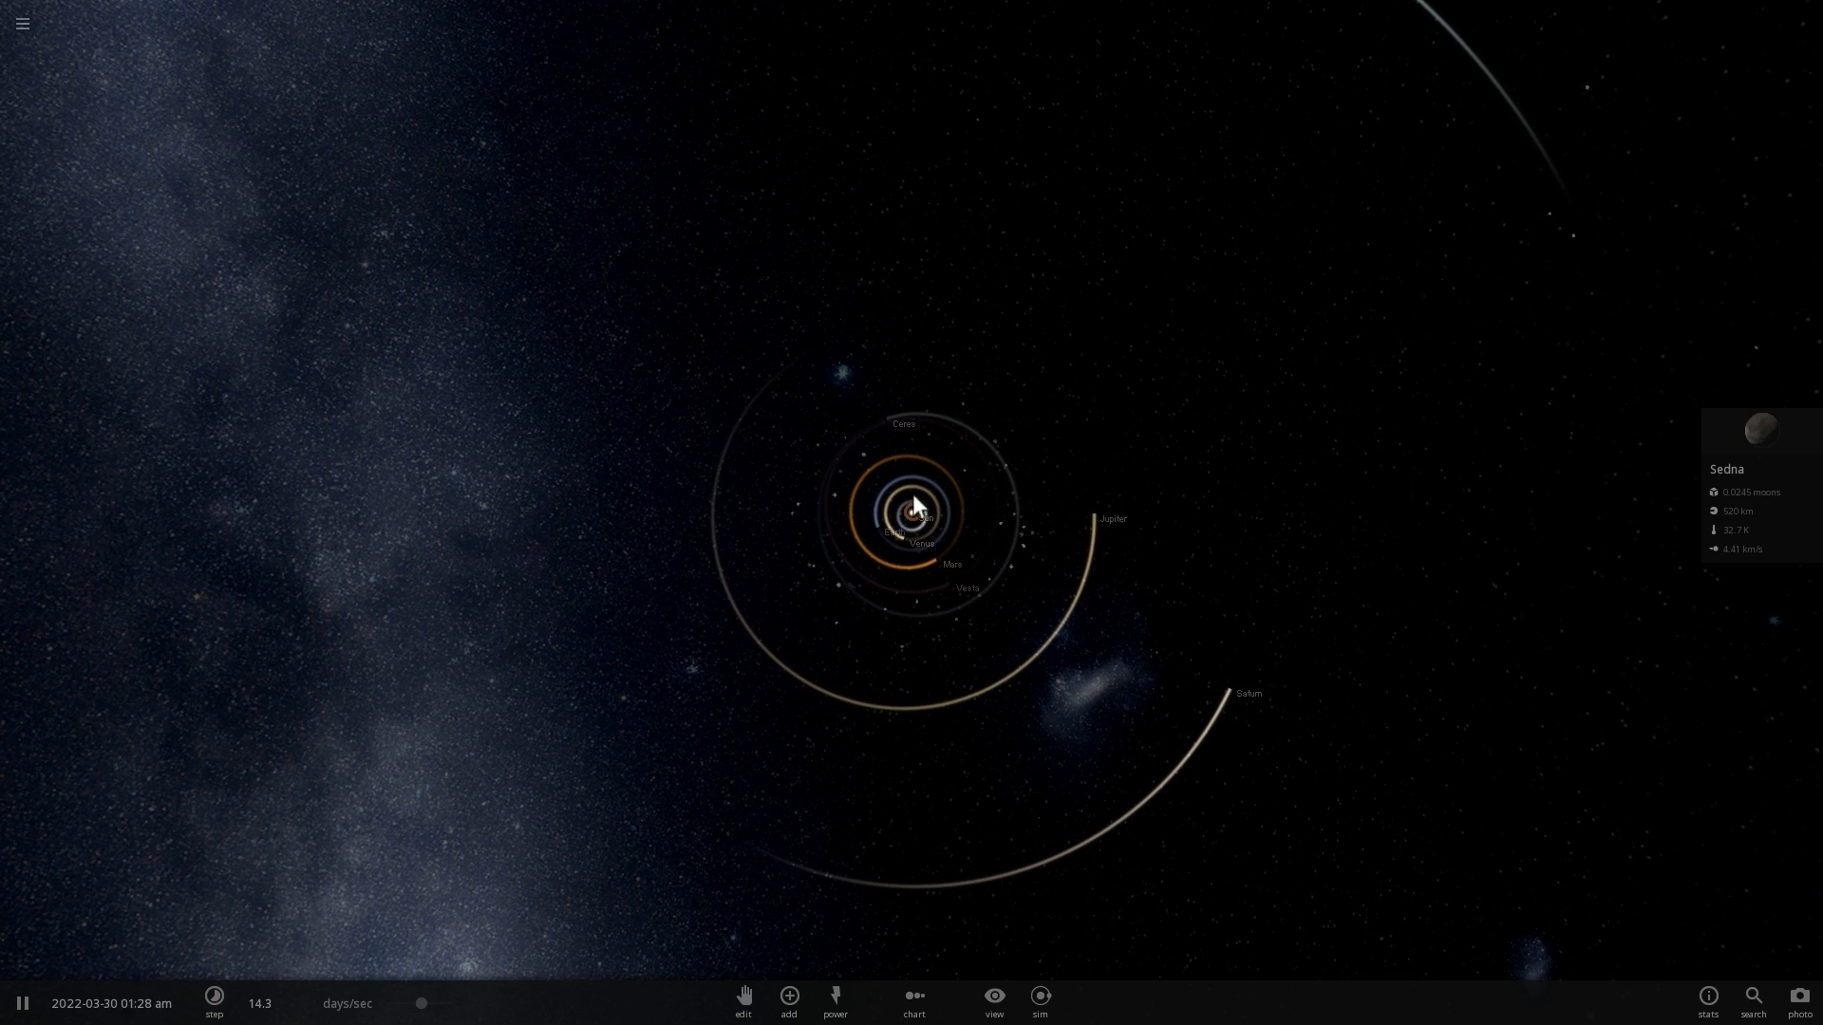
scroll(912, 498, up, 3)
scroll(873, 527, down, 3)
scroll(885, 509, down, 3)
scroll(891, 491, down, 3)
scroll(925, 541, down, 2)
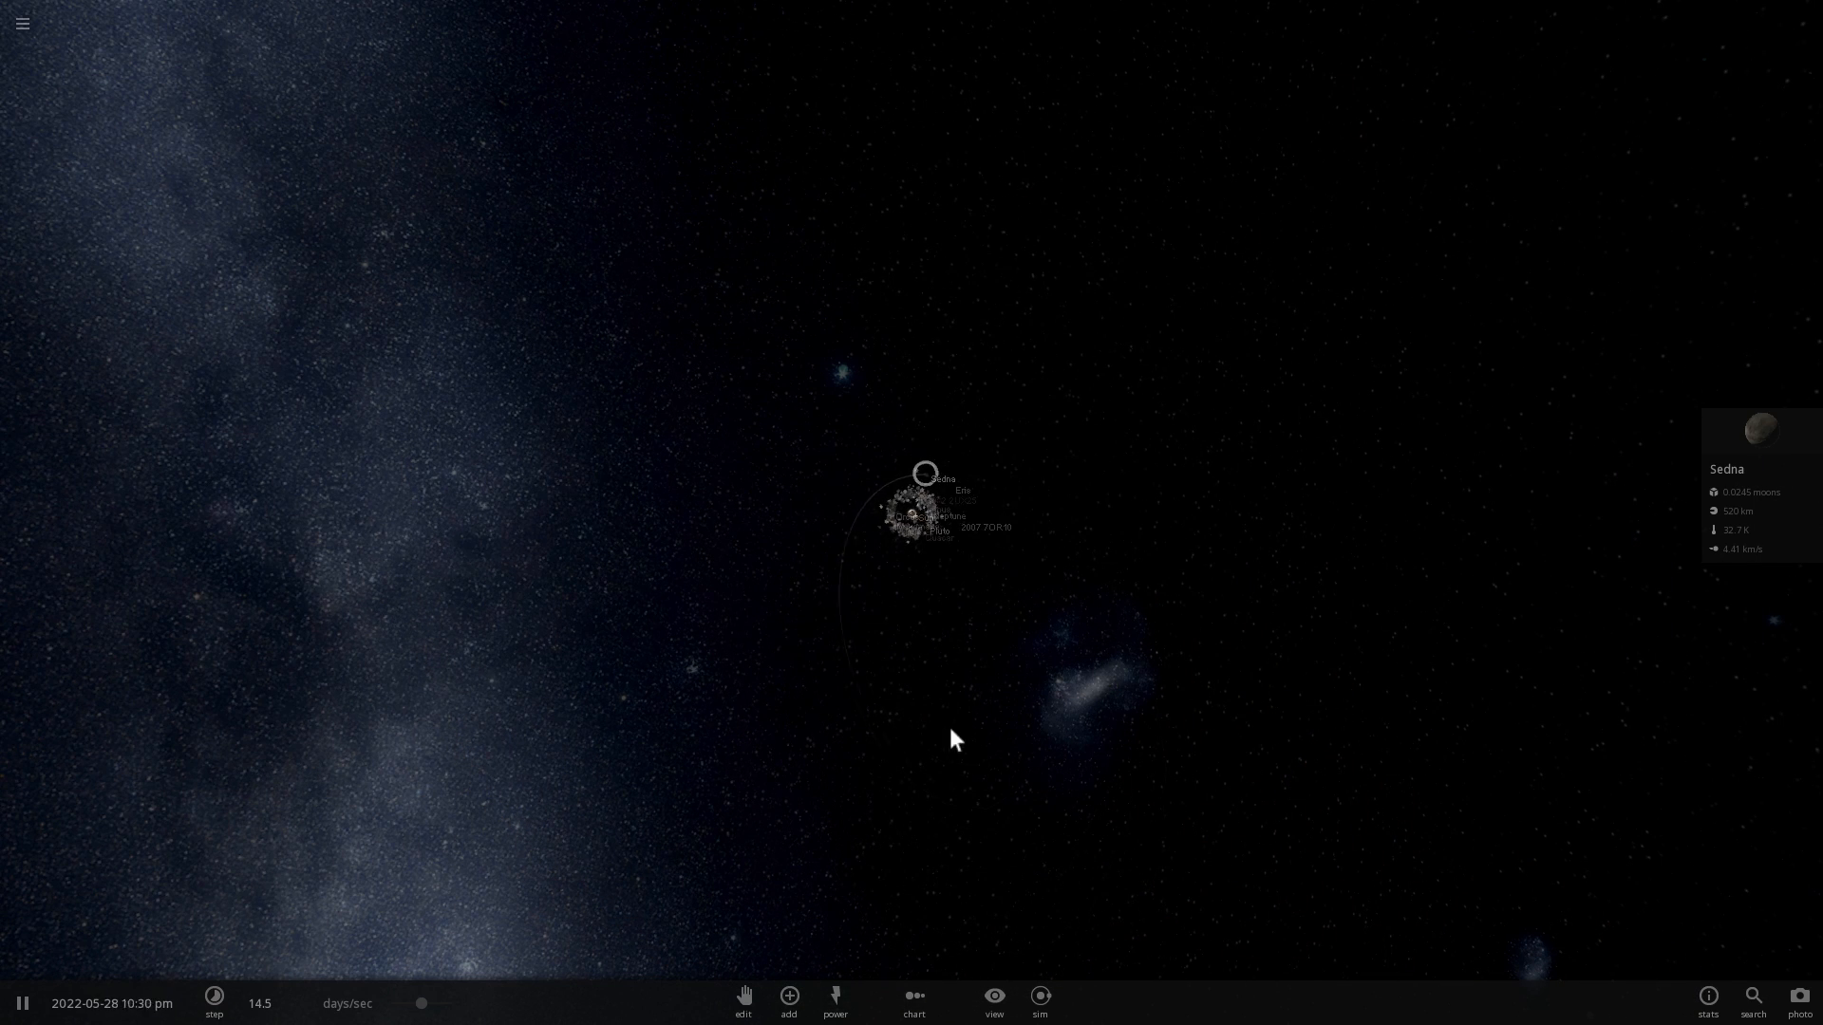
mouse_move(952, 738)
mouse_down()
mouse_move(923, 602)
mouse_move(949, 863)
mouse_move(956, 835)
mouse_move(985, 849)
mouse_move(939, 872)
mouse_up()
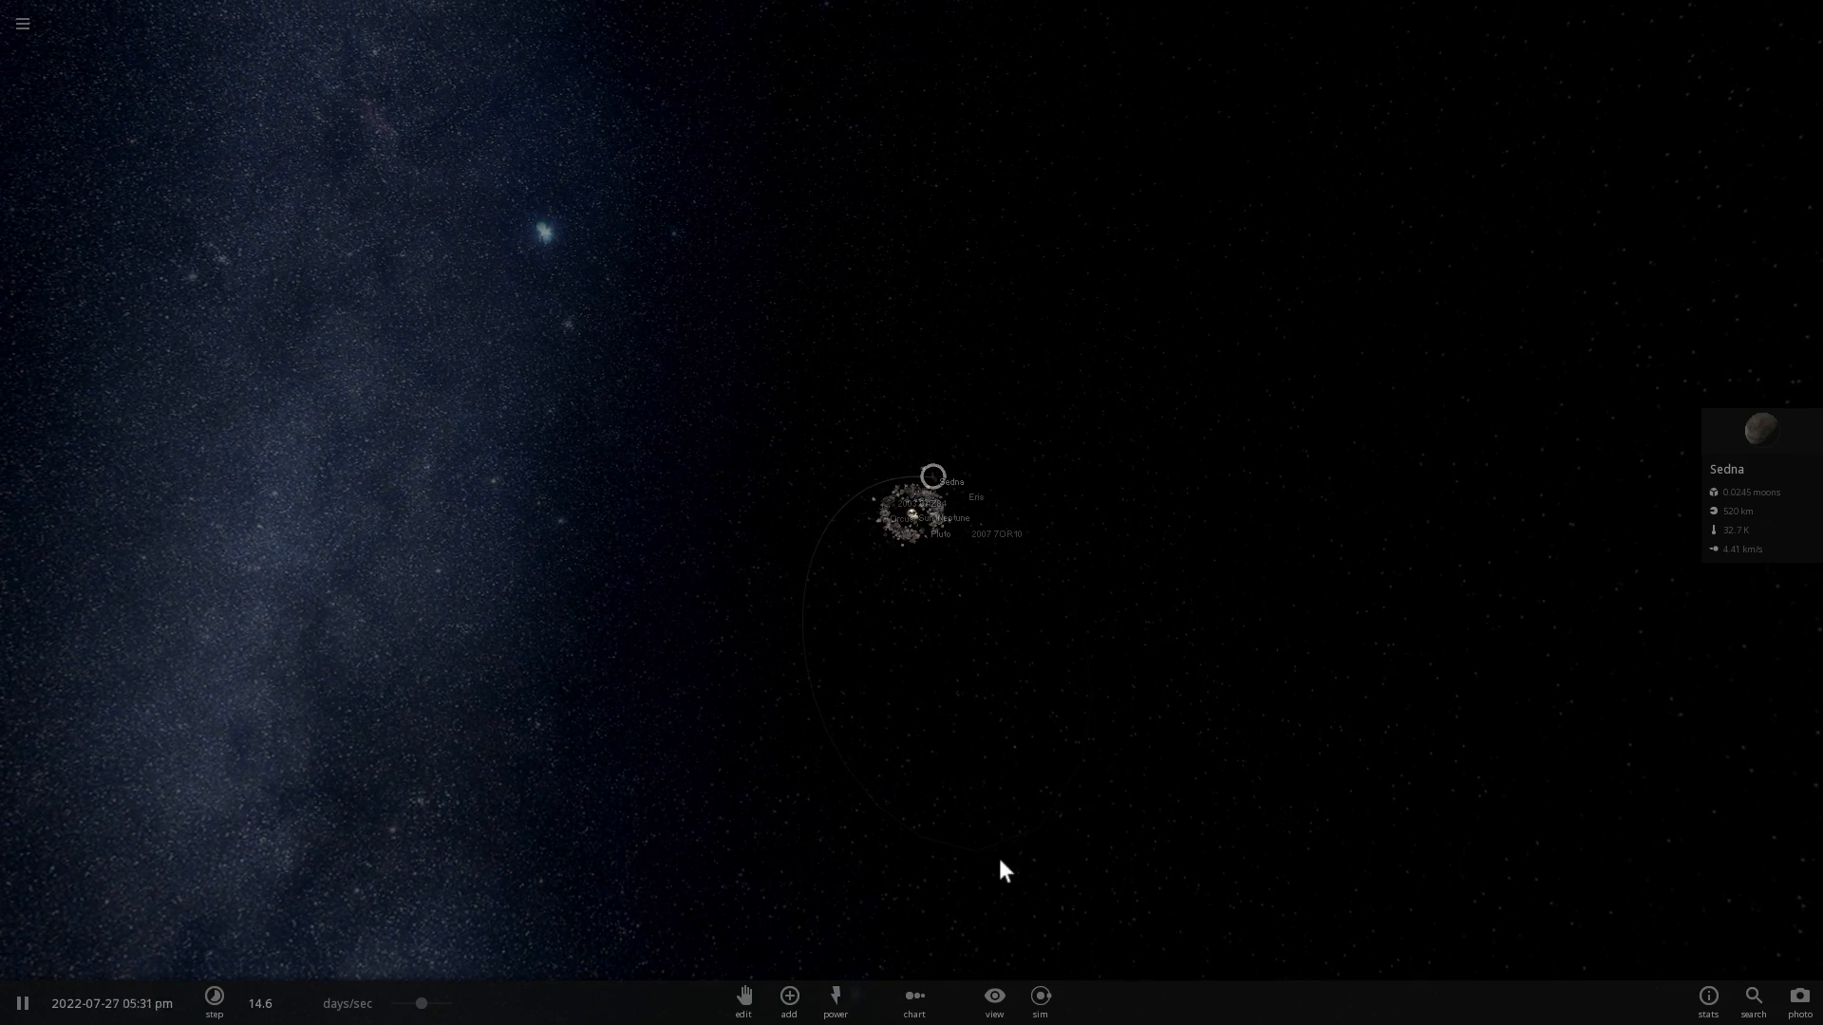
drag(967, 728, 961, 472)
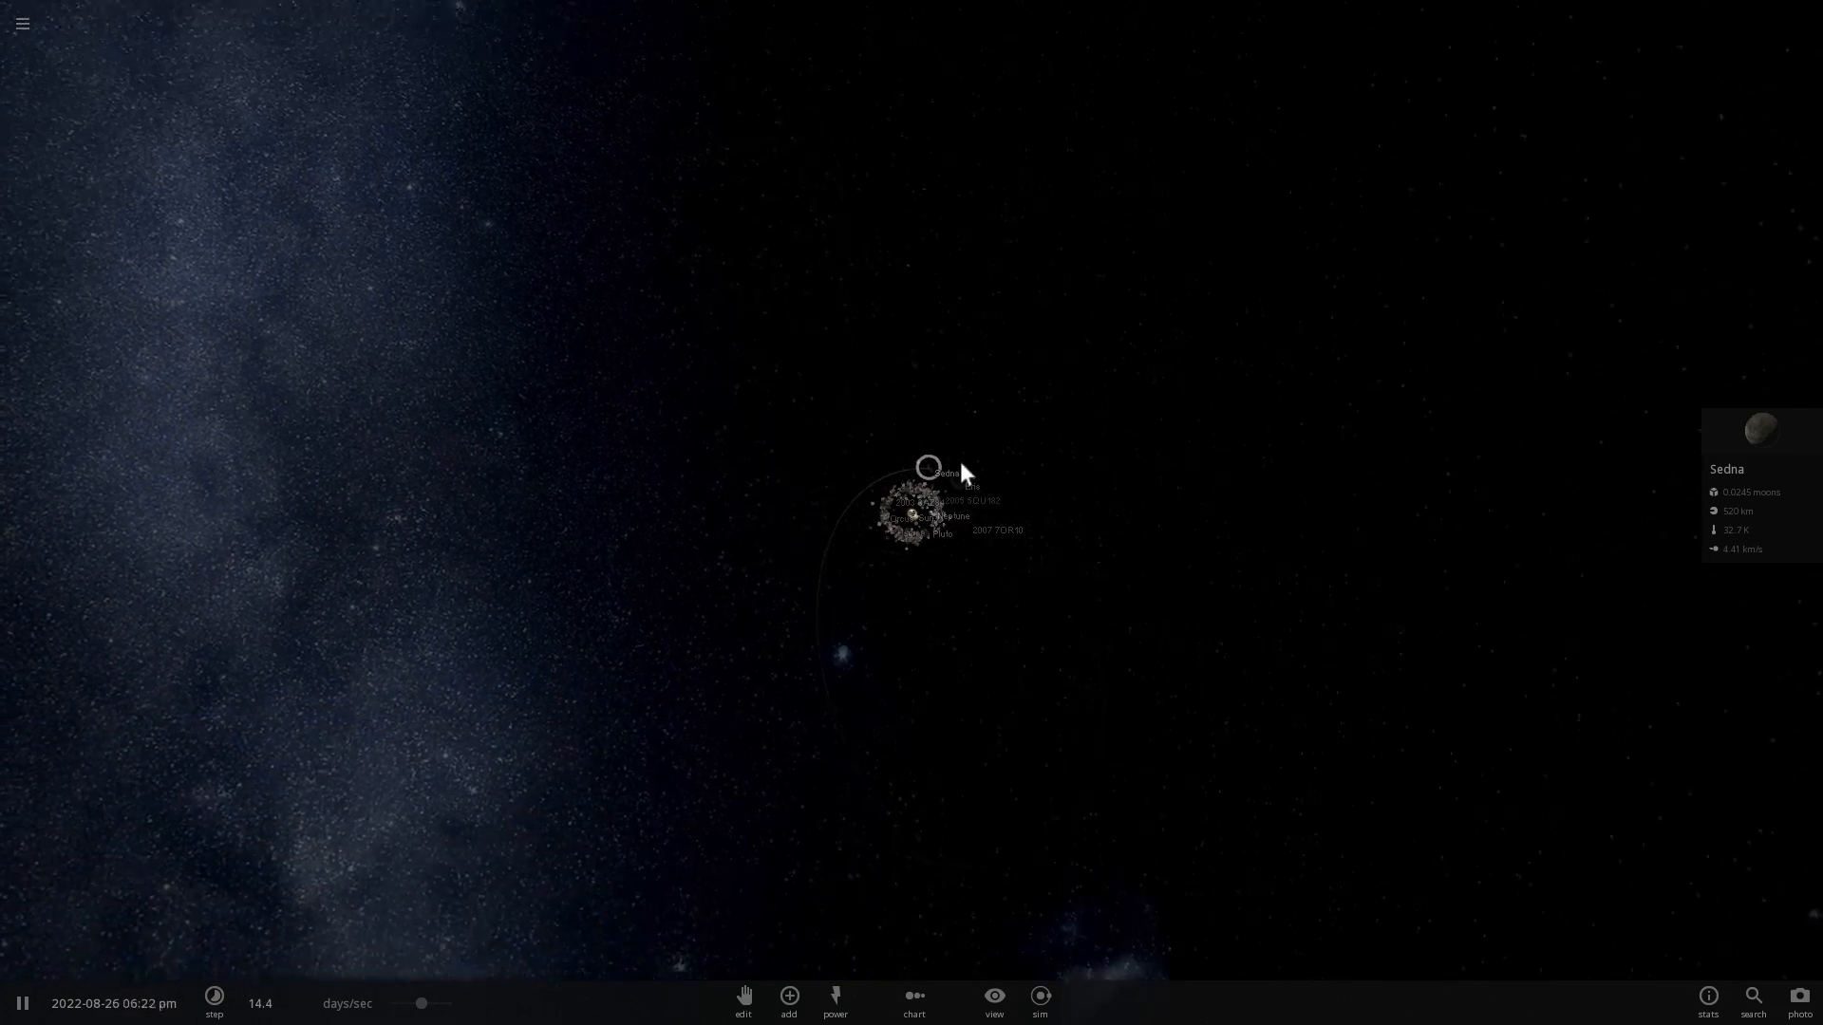
scroll(967, 401, up, 4)
Centre the camera on Sedna and show its properties: about -240 °C with zero atmosphere mass
double_click(961, 349)
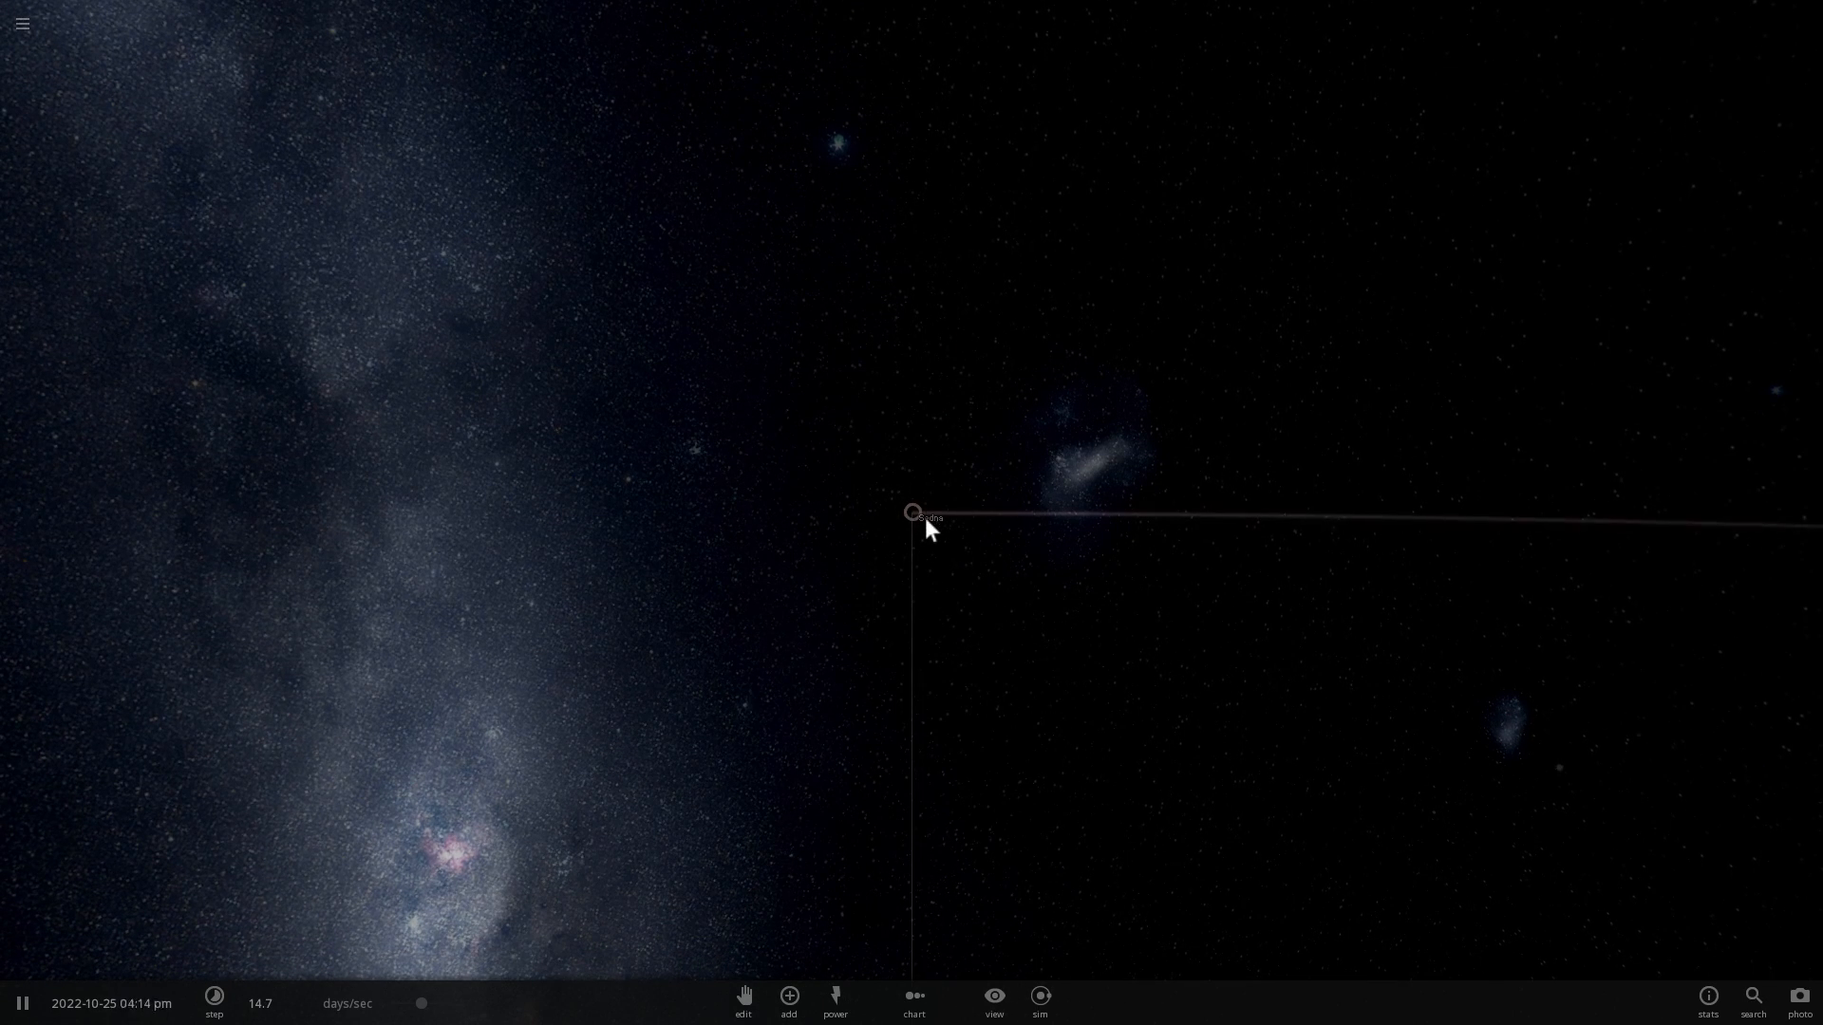
click(916, 516)
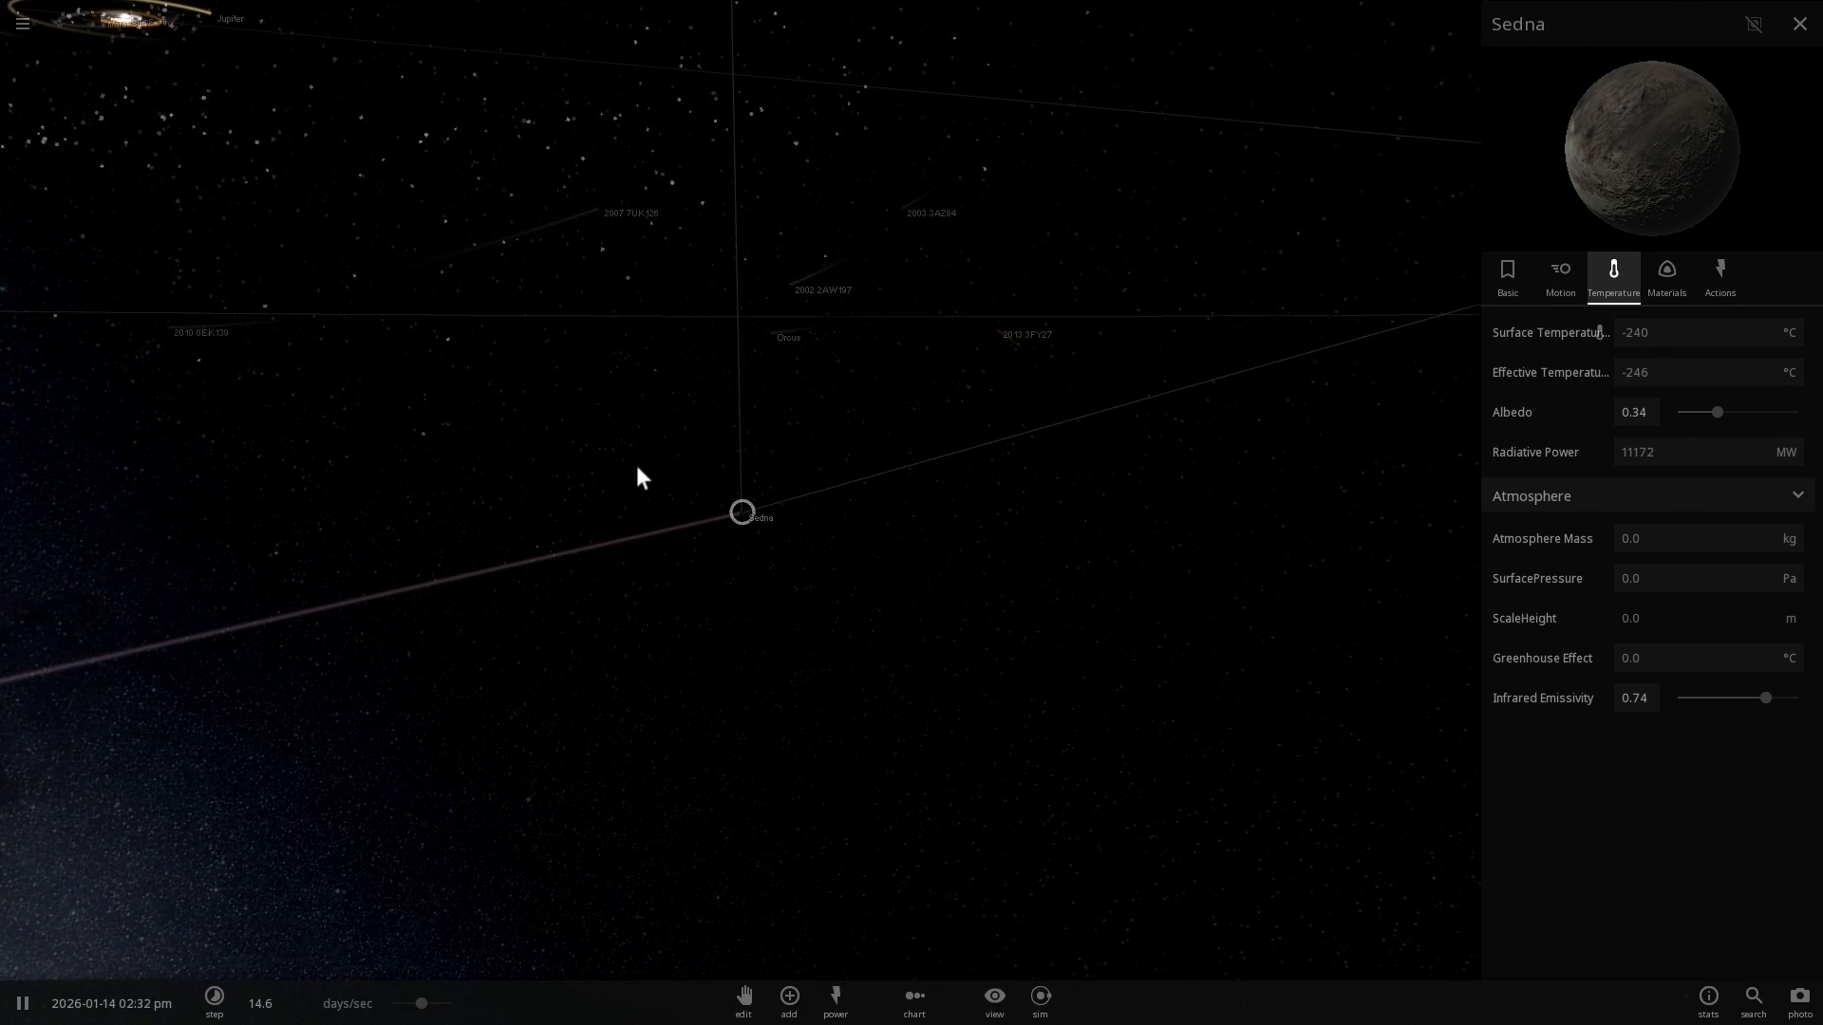
mouse_move(805, 424)
mouse_down()
mouse_move(973, 435)
mouse_move(1068, 416)
mouse_up()
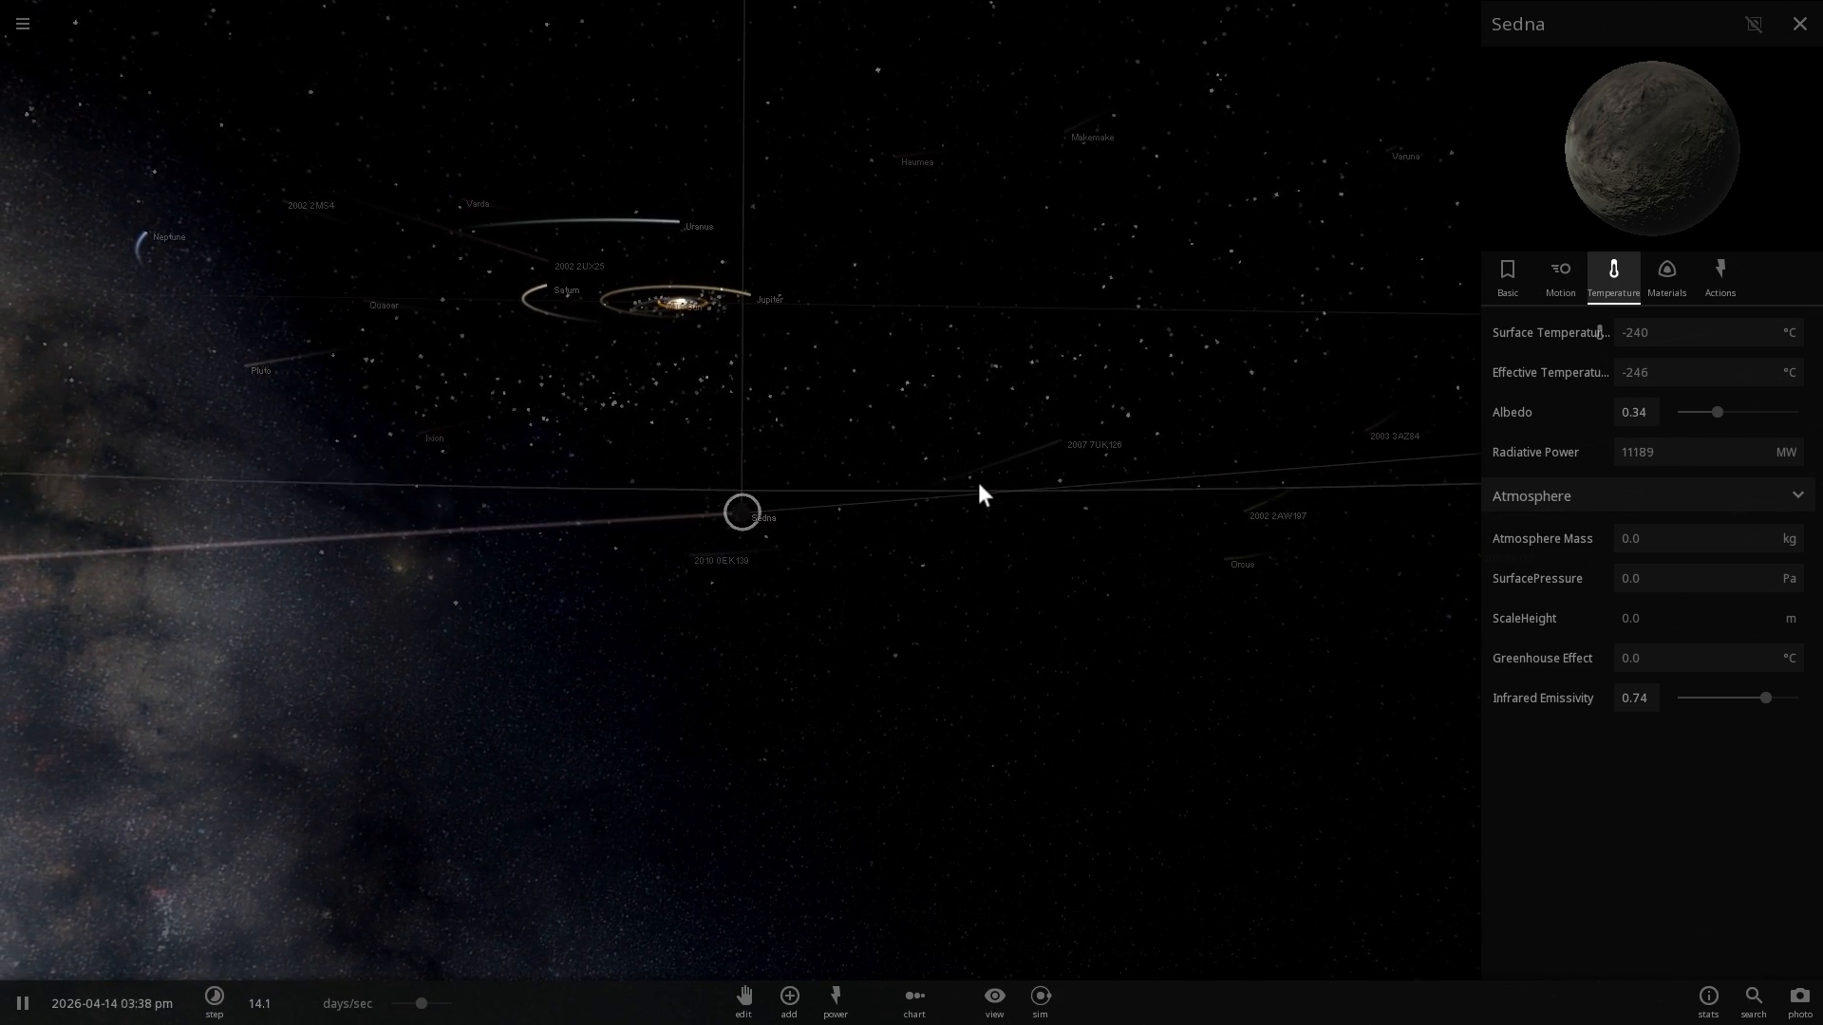
scroll(977, 495, up, 3)
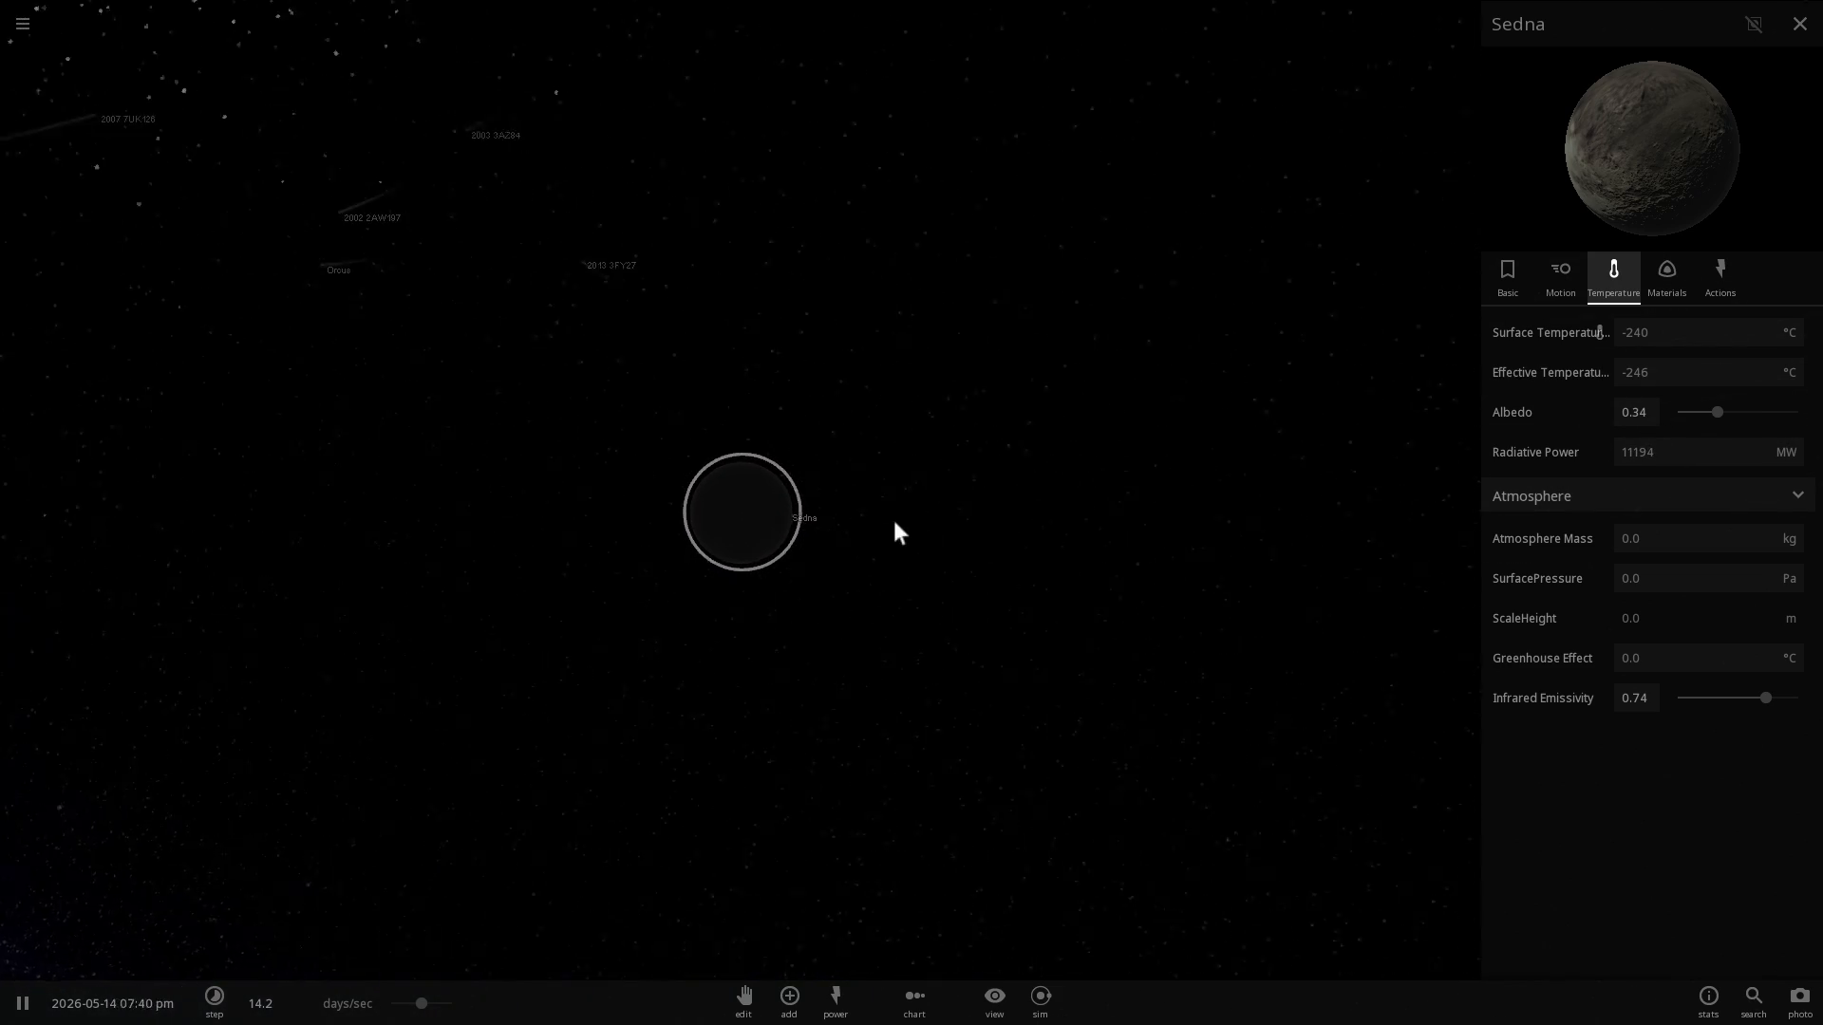
scroll(894, 531, up, 3)
mouse_move(1054, 450)
mouse_down()
mouse_move(1241, 412)
mouse_move(1144, 451)
mouse_move(695, 435)
mouse_move(831, 498)
mouse_up()
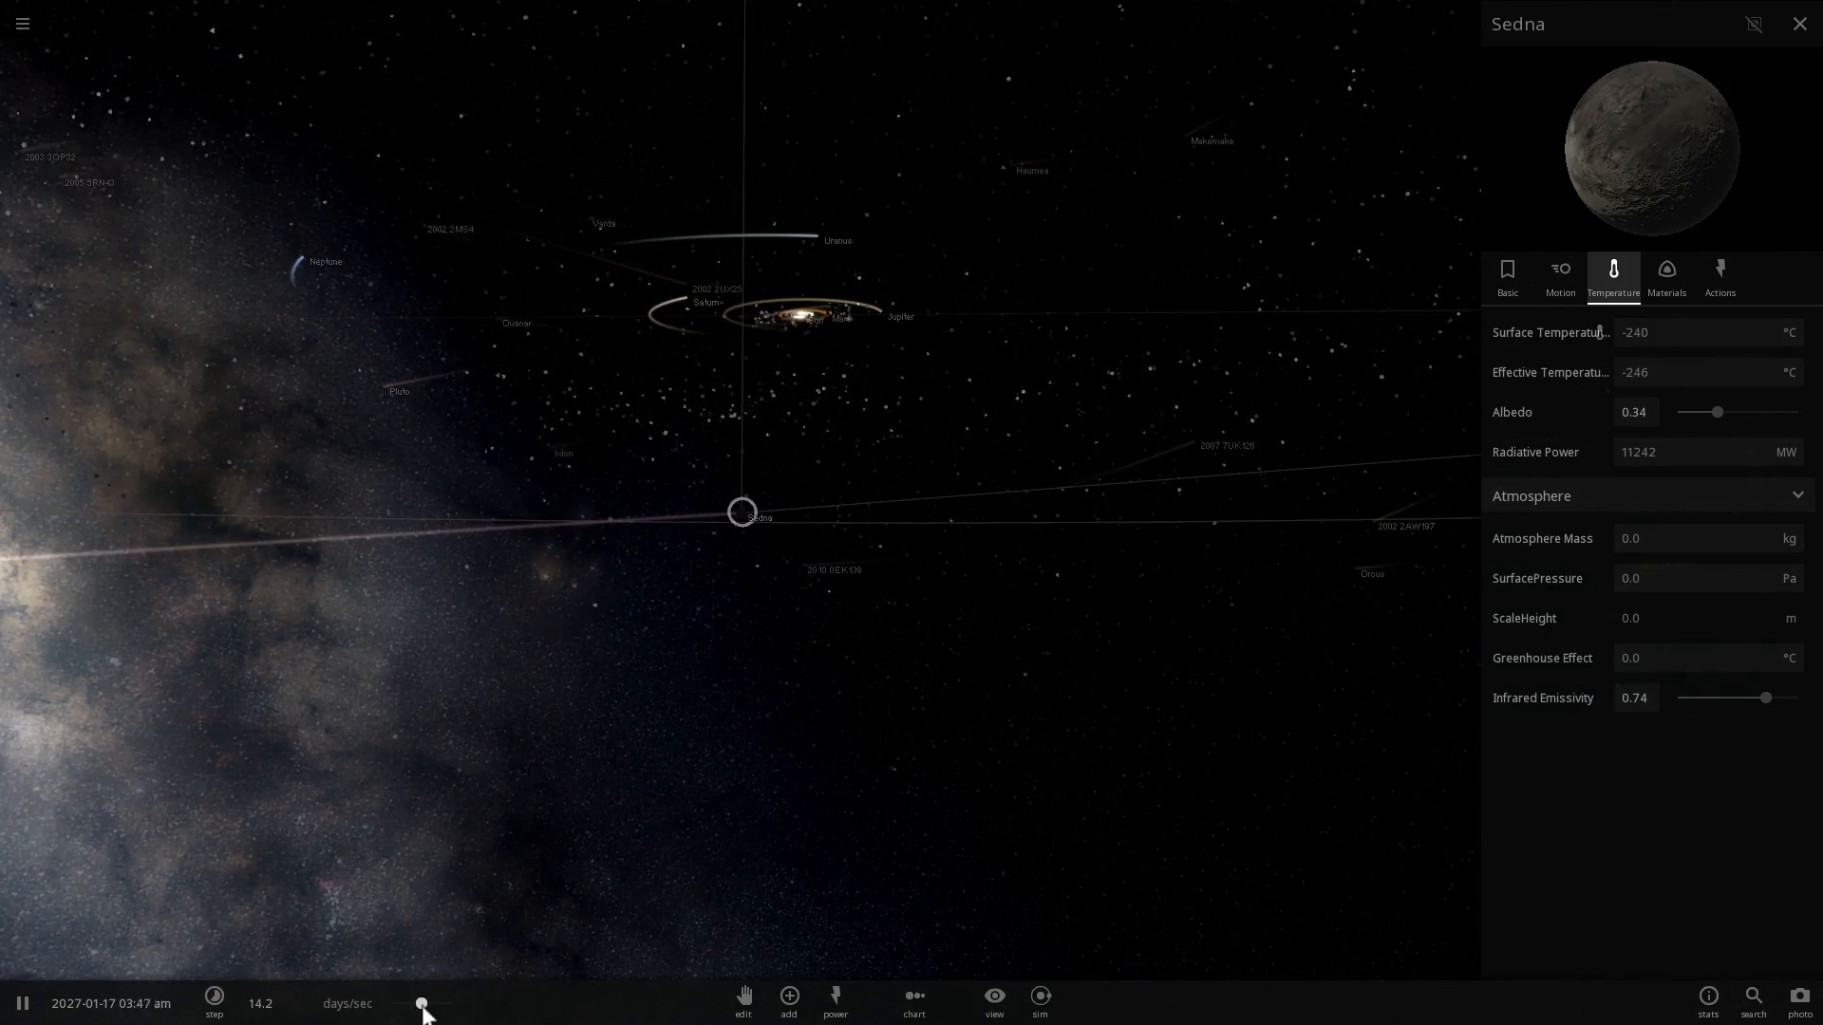
Raise the time-speed slider into the years-per-second range while orbiting Sedna
drag(421, 1006, 432, 1006)
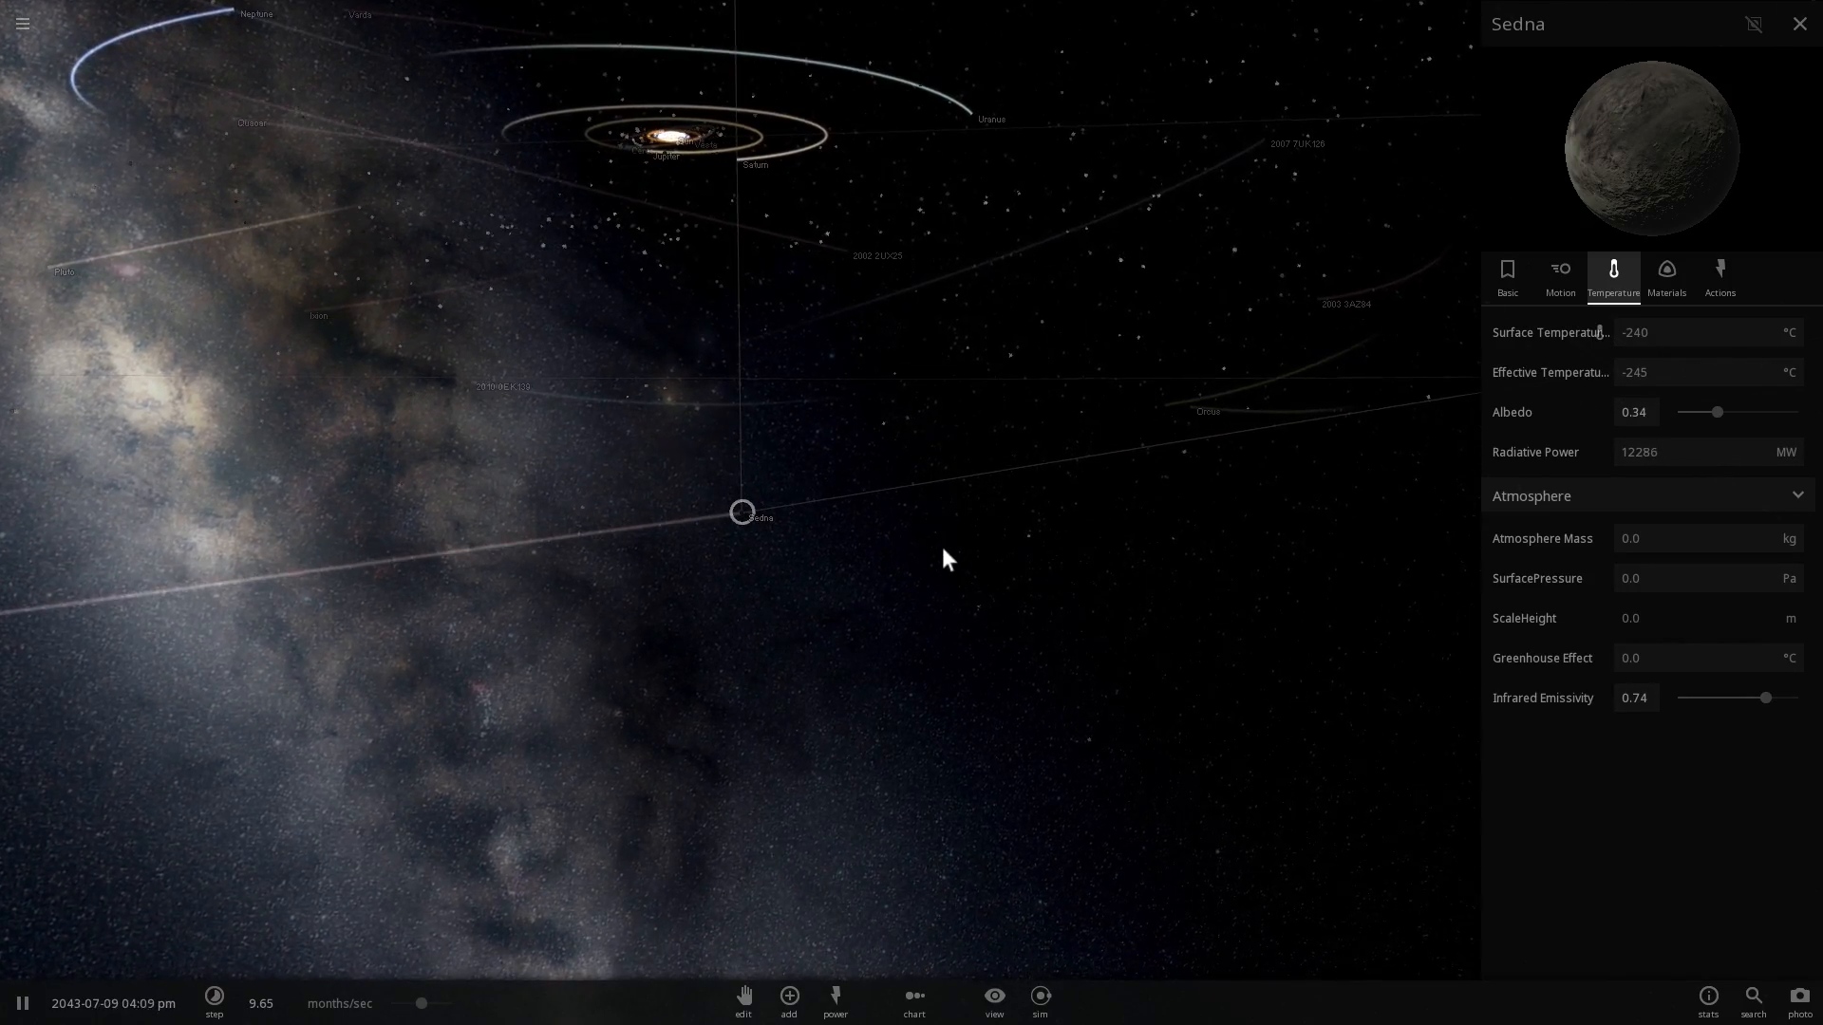
drag(940, 556, 909, 553)
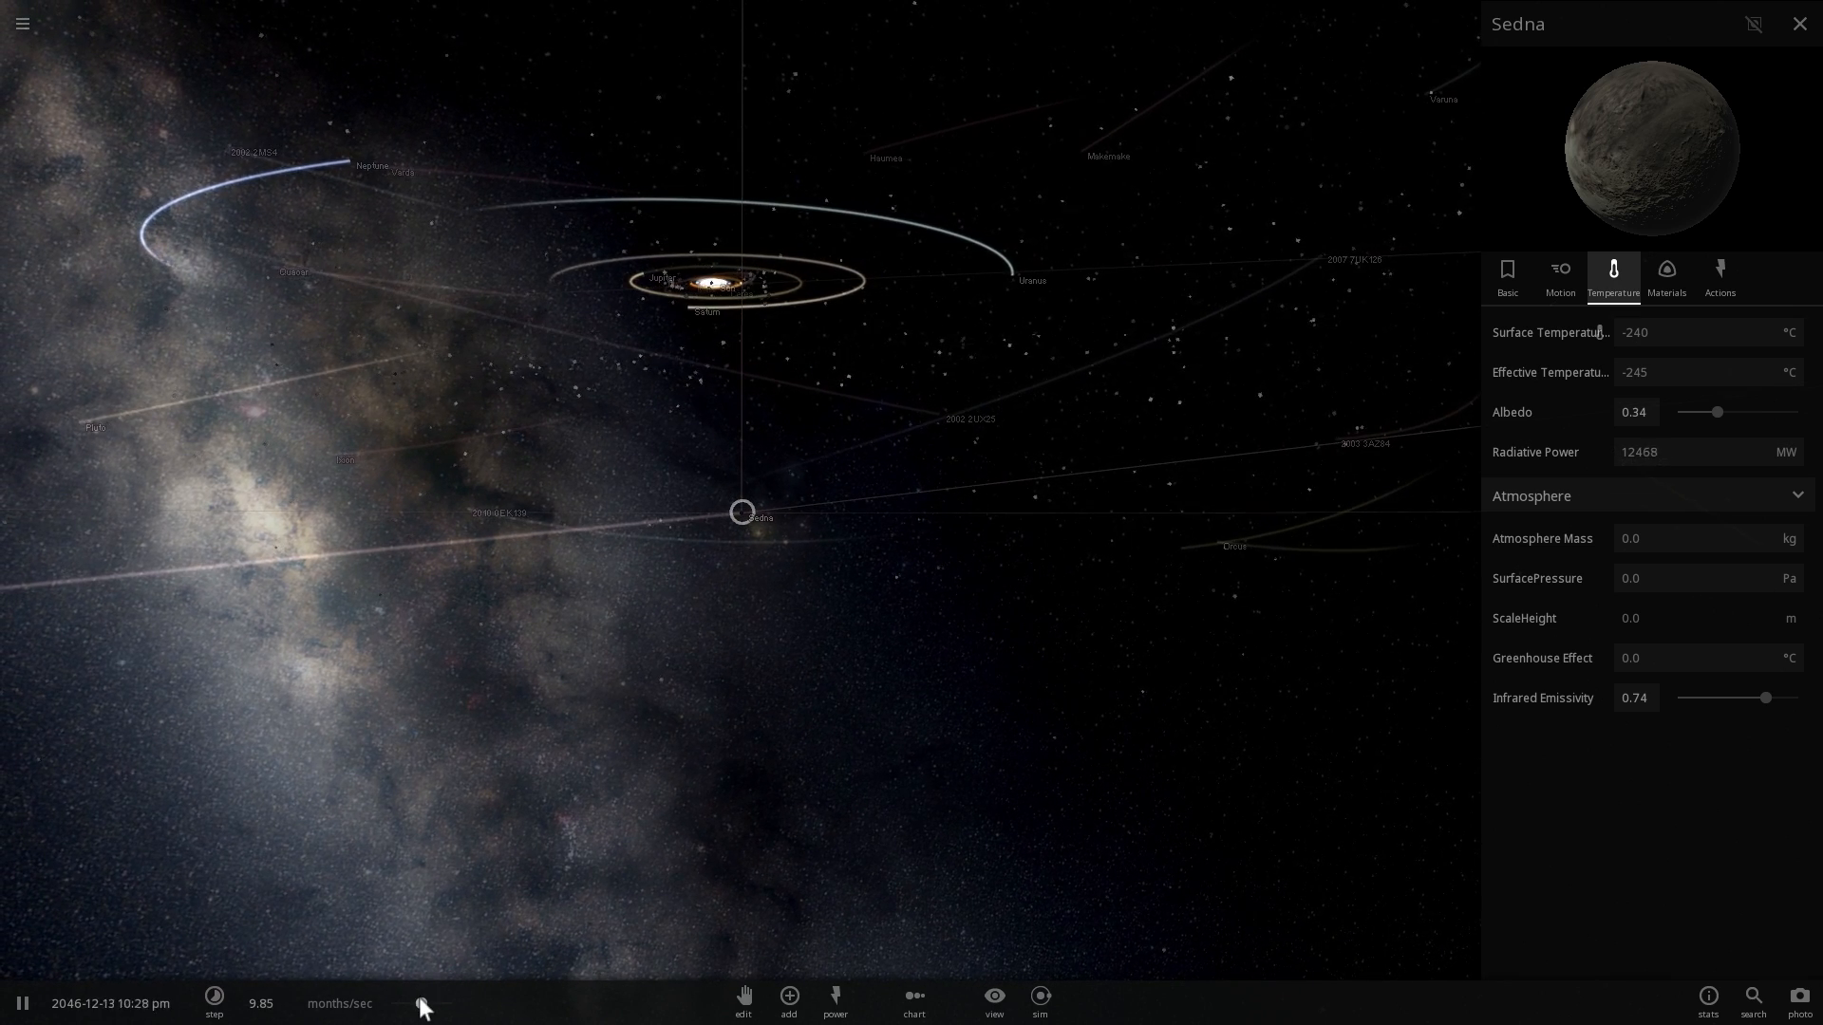
drag(427, 1005, 436, 1005)
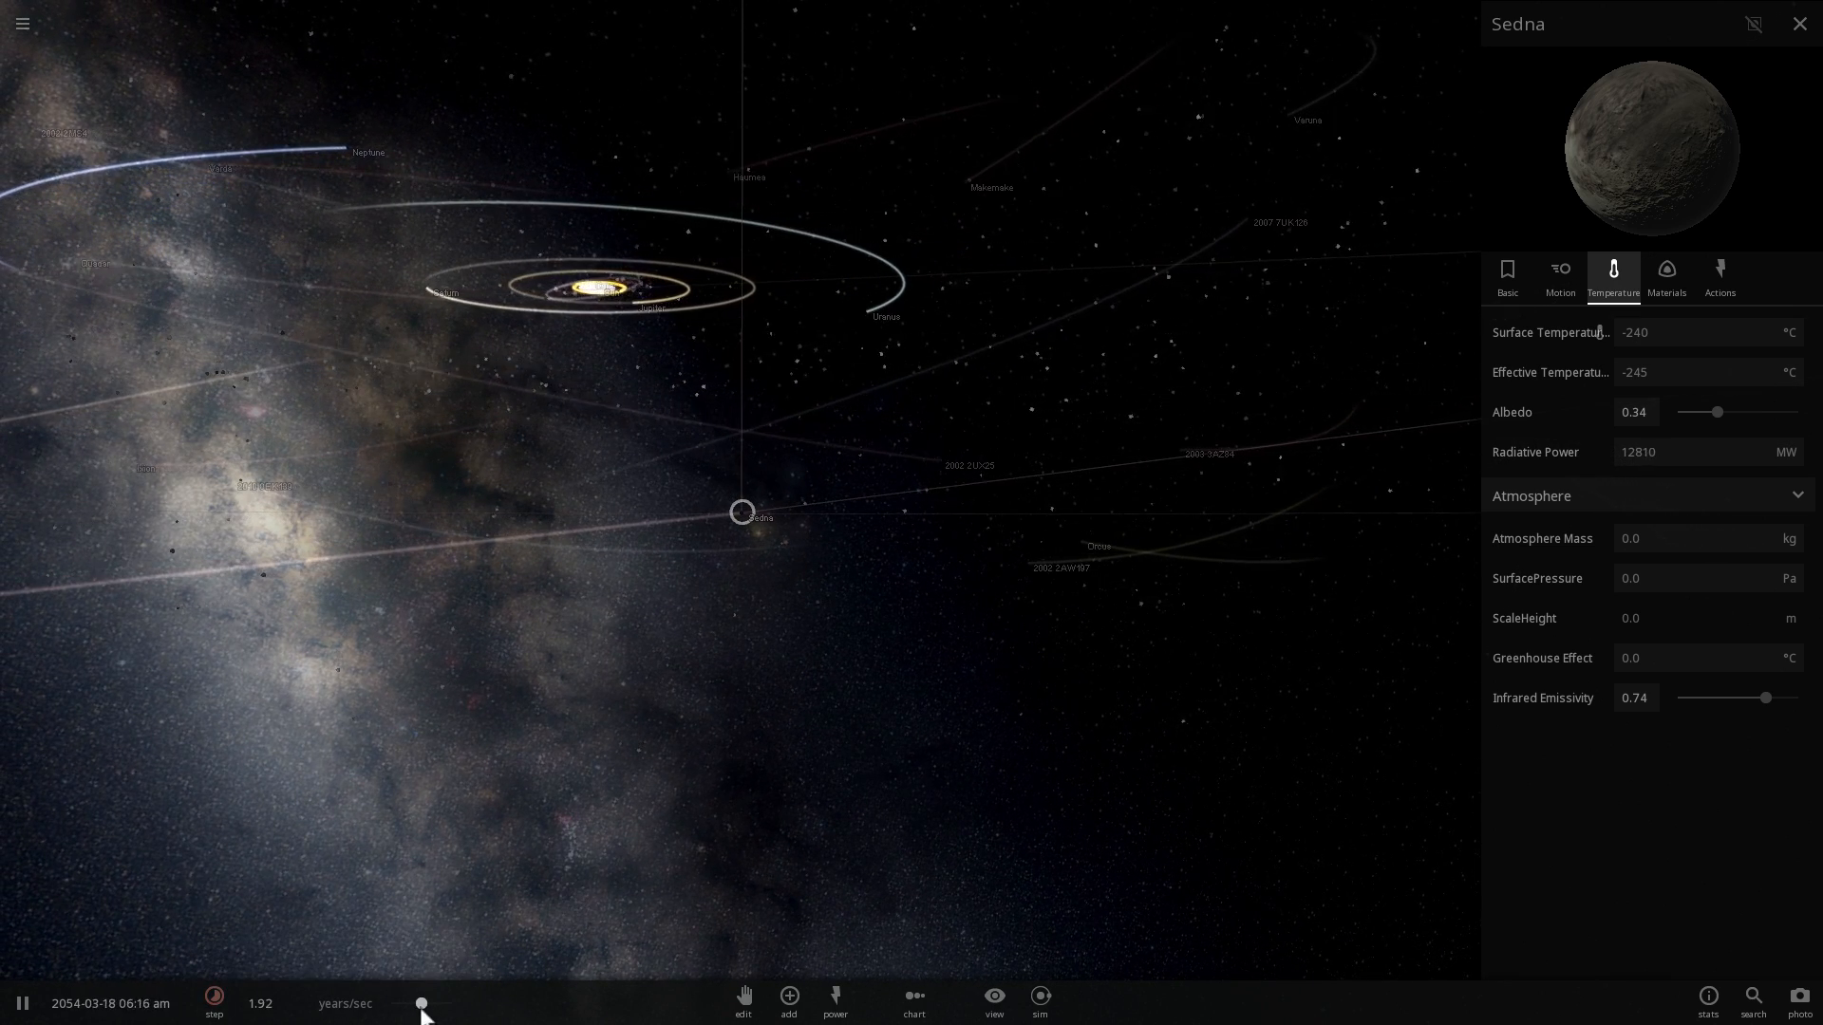
drag(421, 1005, 411, 1004)
mouse_move(828, 703)
mouse_down()
mouse_move(769, 684)
mouse_move(766, 622)
mouse_up()
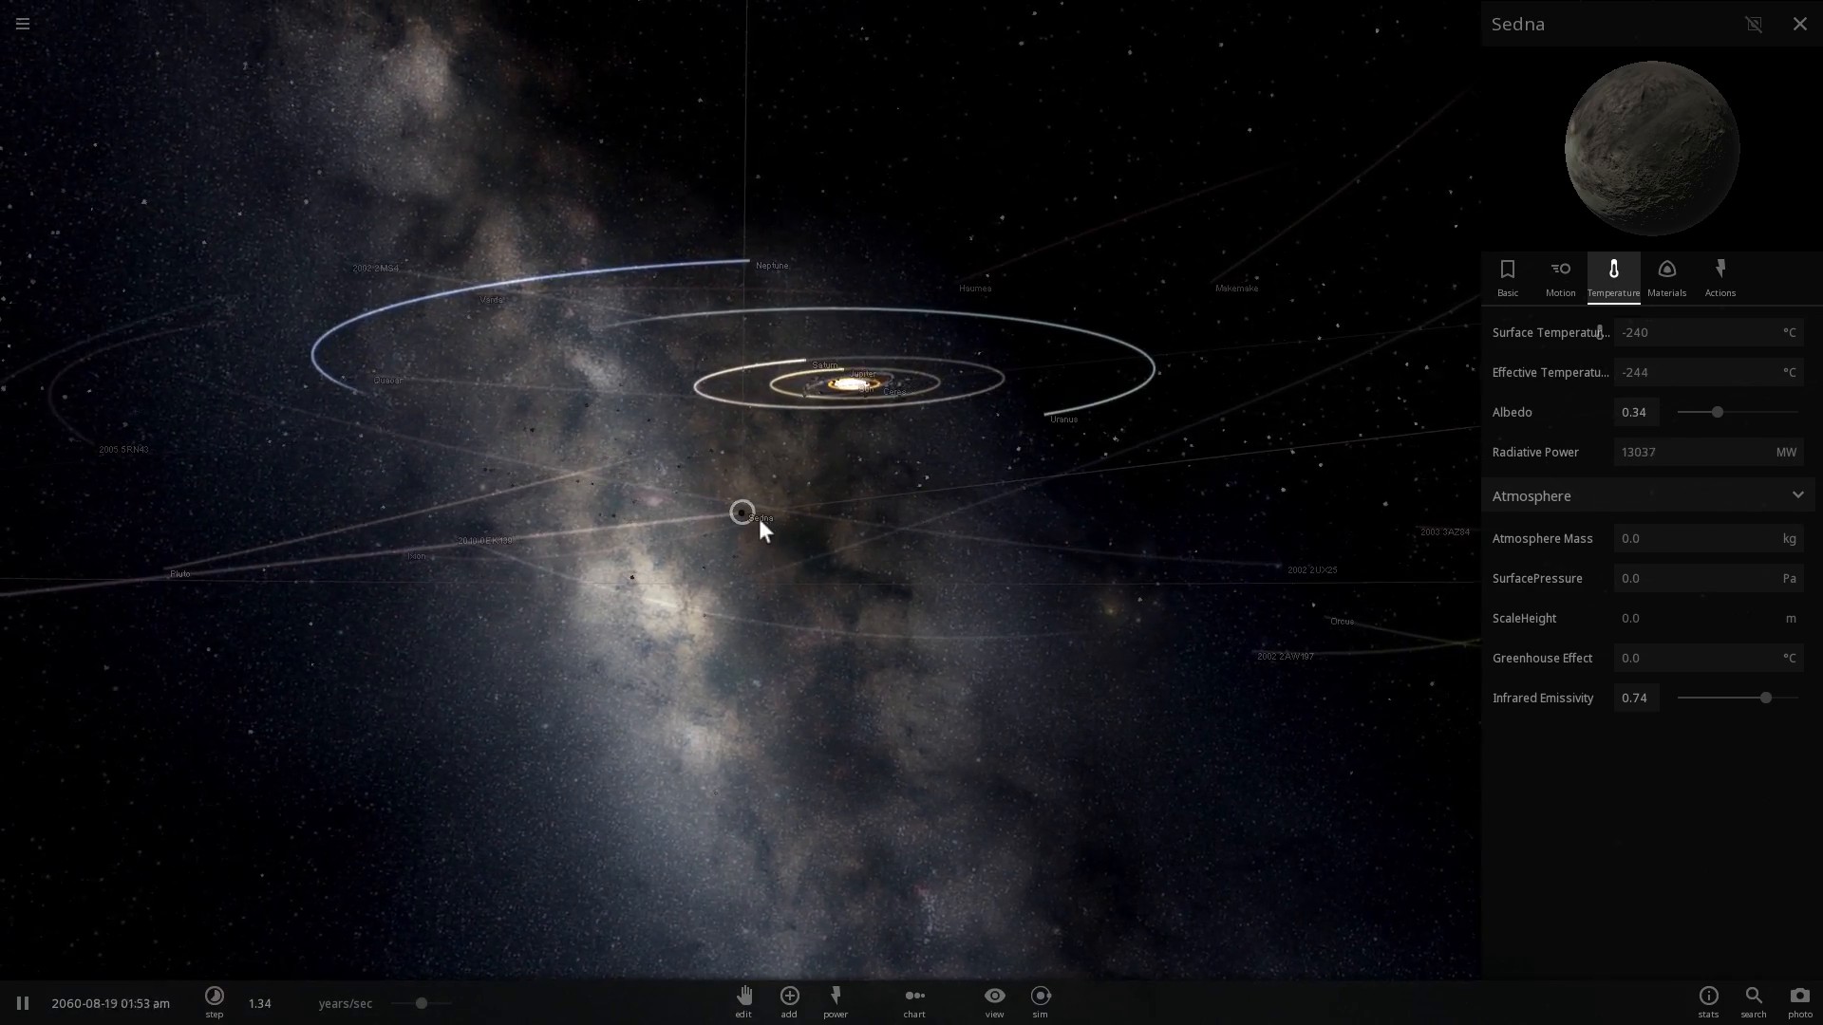
drag(843, 564, 818, 571)
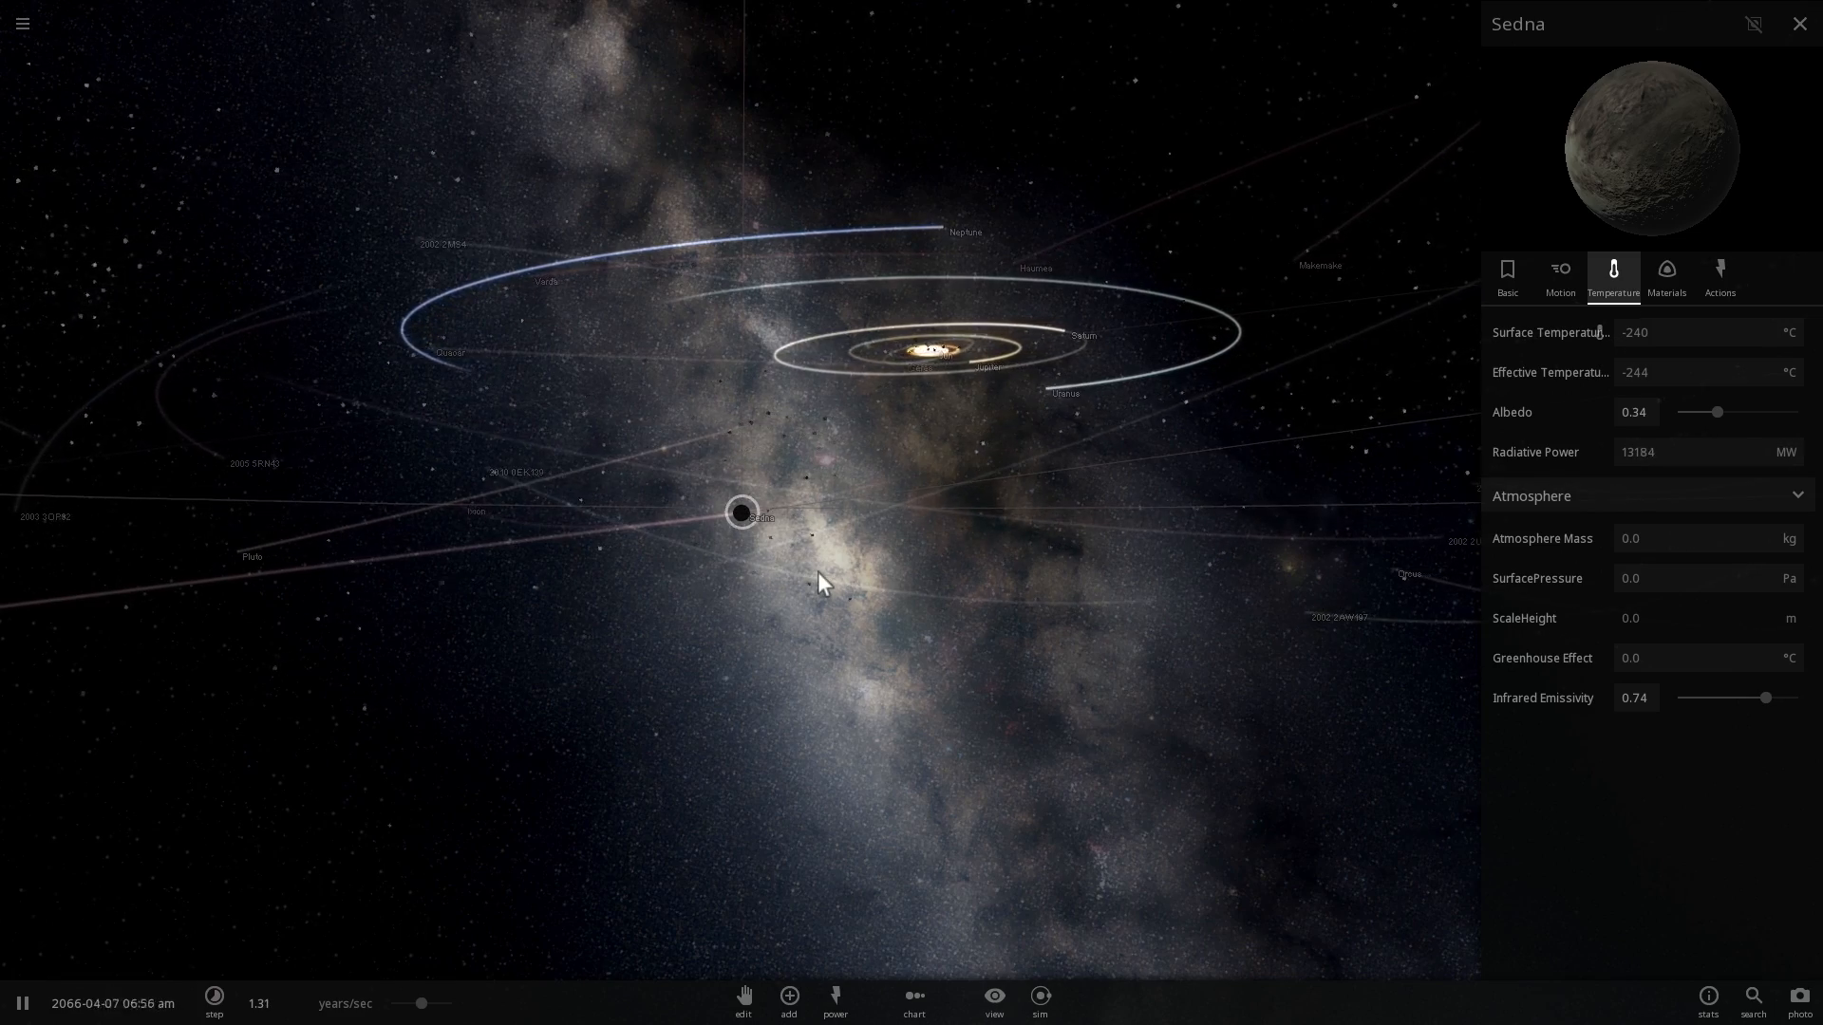
Bring simulated time up to about 3.4 years per second, viewing Sedna's surroundings
mouse_move(830, 561)
mouse_down()
mouse_move(784, 612)
mouse_move(747, 474)
mouse_up()
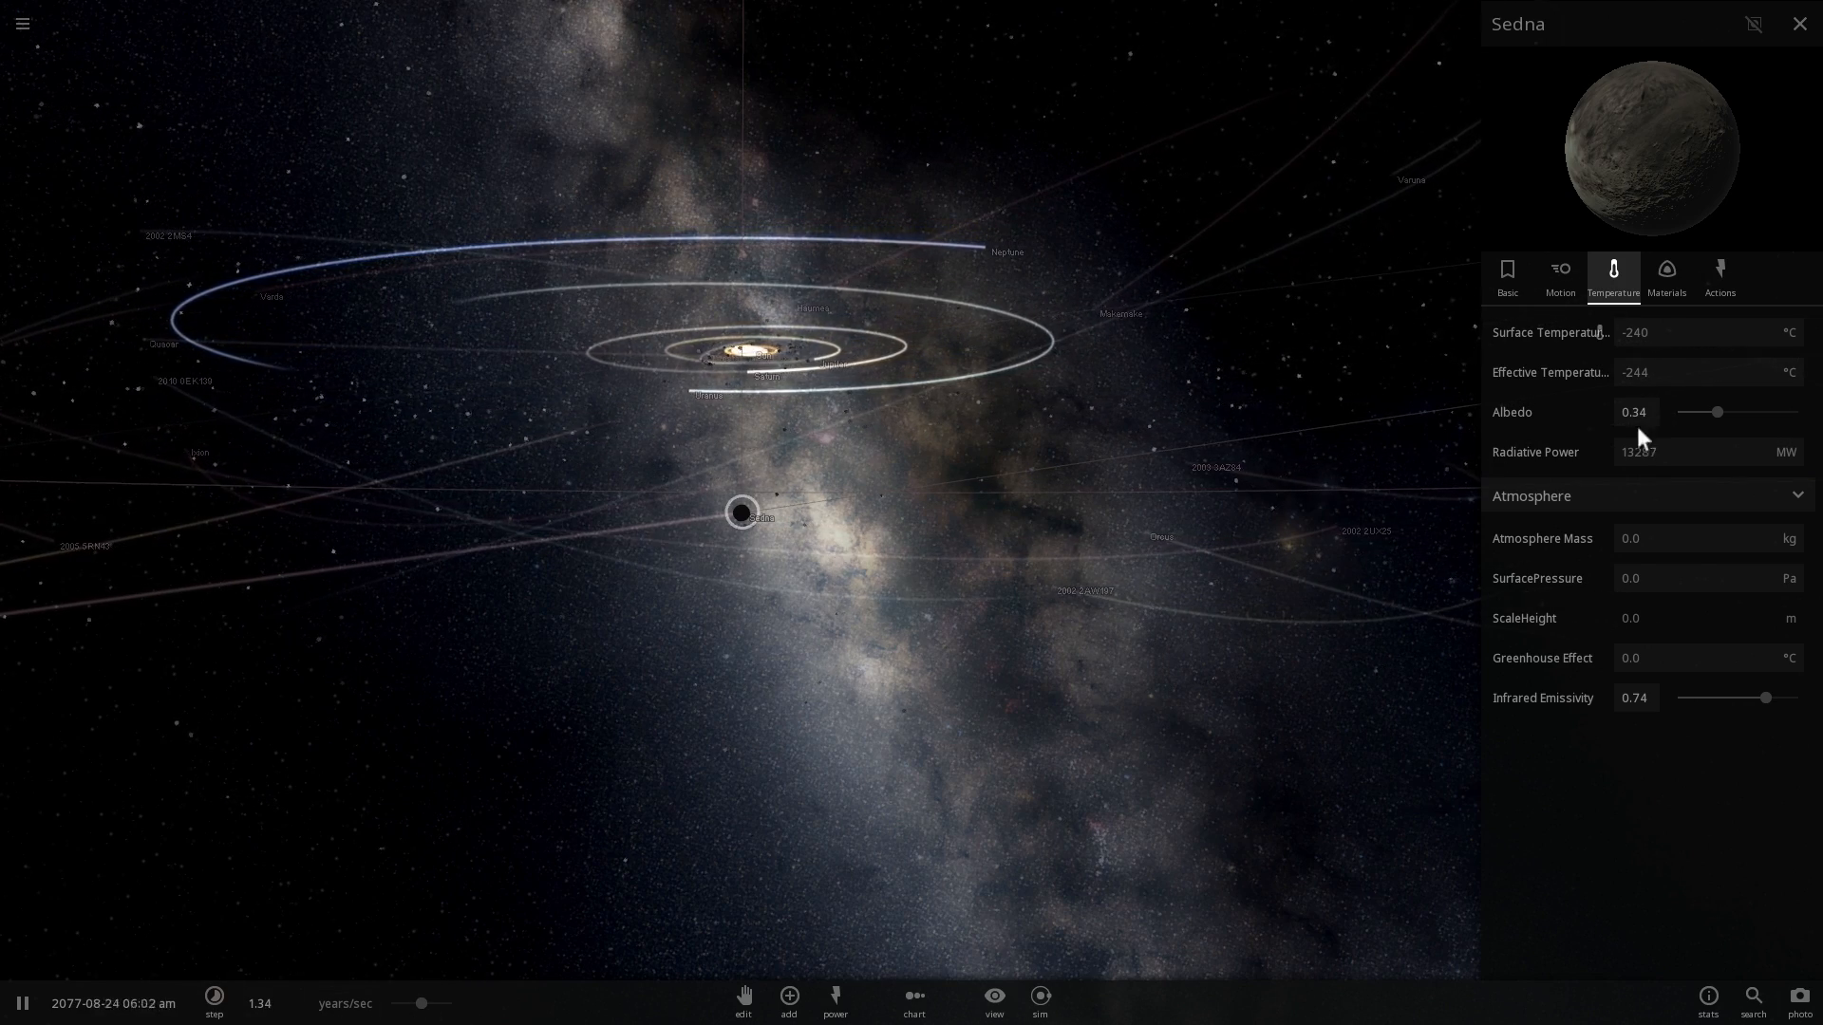
drag(1096, 518, 1029, 534)
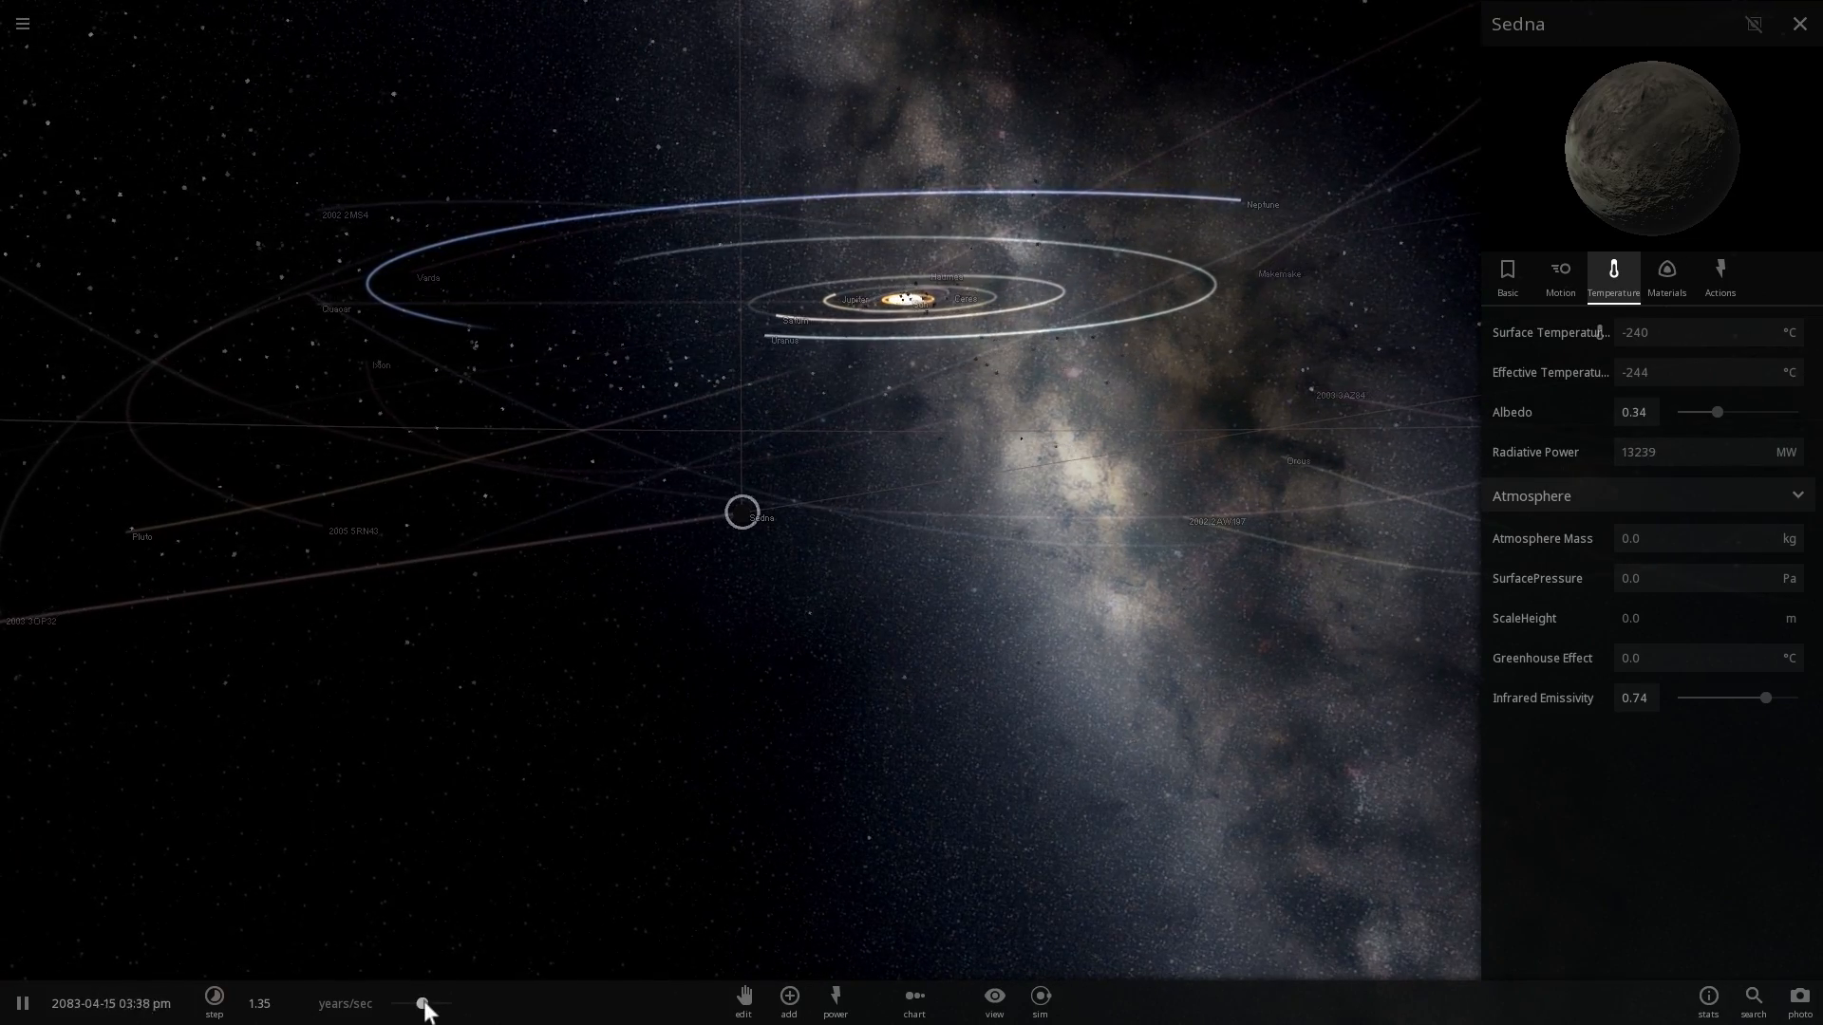
drag(425, 1003, 432, 1003)
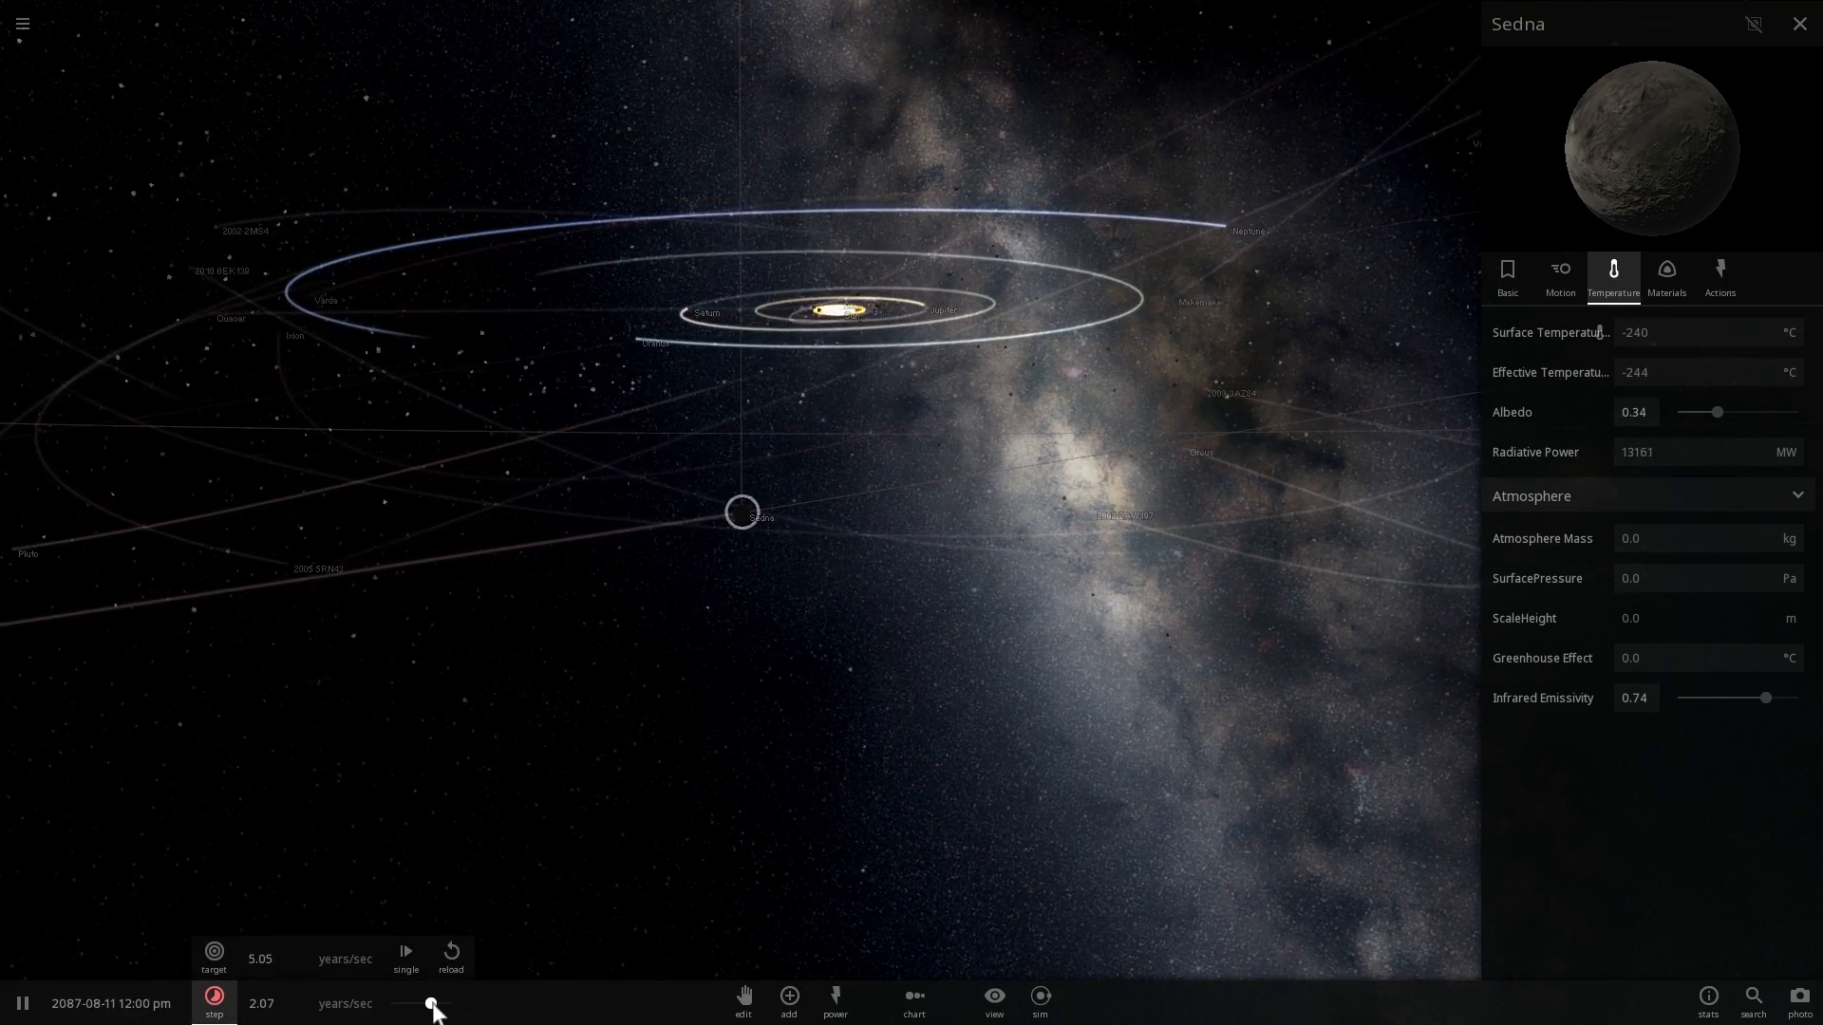
drag(931, 680, 882, 682)
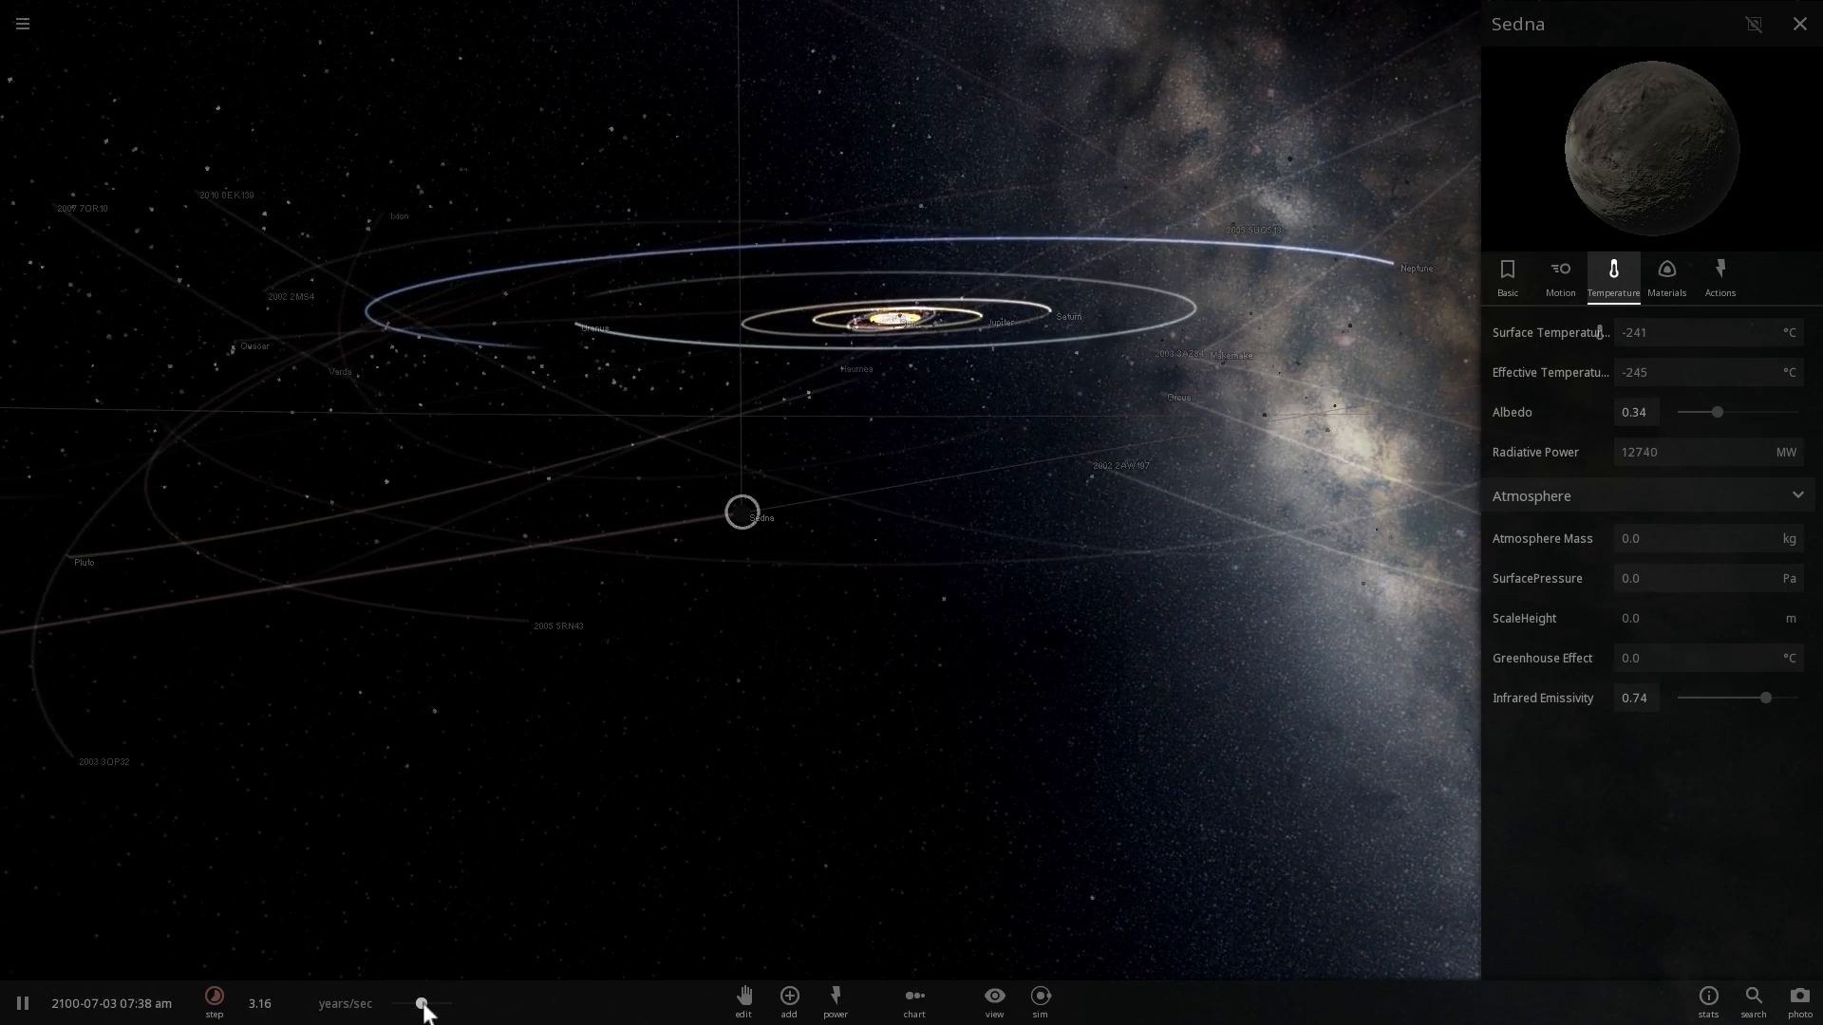
drag(744, 744, 635, 747)
drag(803, 676, 528, 789)
scroll(528, 789, up, 5)
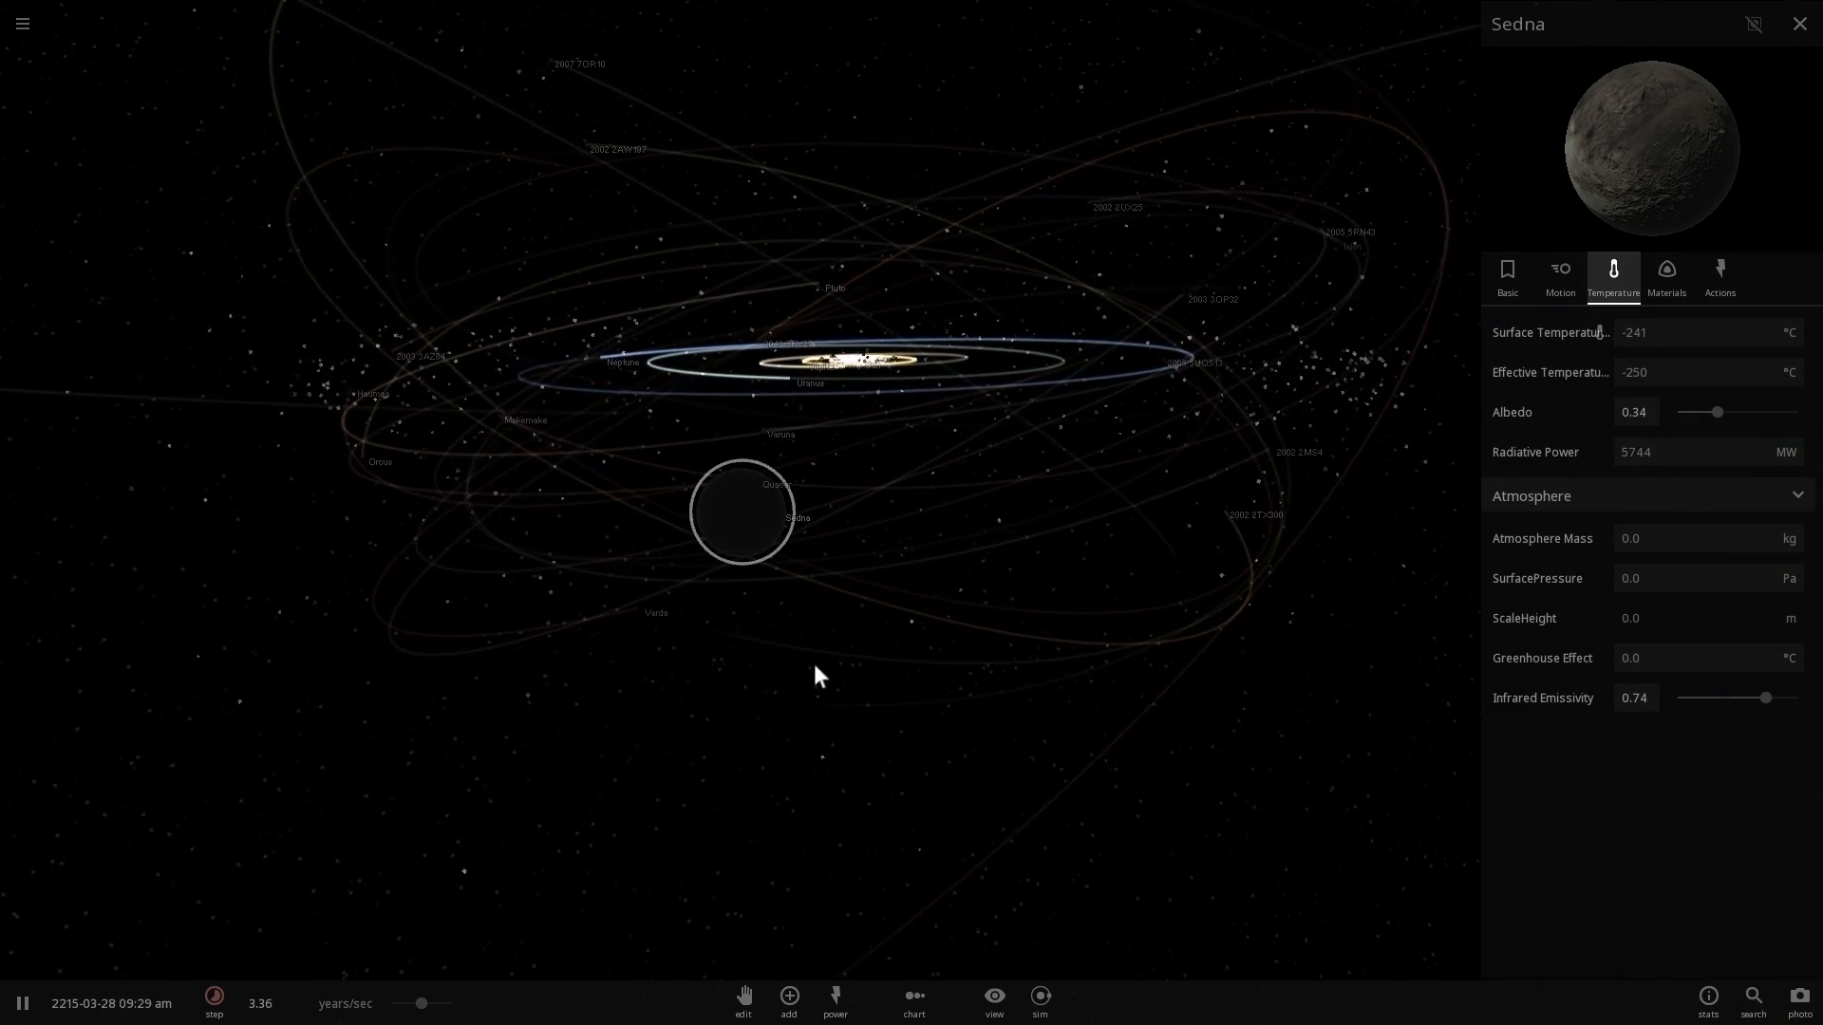
mouse_move(804, 677)
mouse_down()
mouse_move(792, 691)
mouse_move(836, 674)
mouse_move(811, 648)
mouse_move(865, 598)
mouse_move(739, 640)
mouse_move(736, 667)
mouse_move(752, 651)
mouse_move(600, 616)
mouse_move(615, 603)
mouse_up()
scroll(813, 648, up, 2)
scroll(828, 616, up, 3)
scroll(871, 595, down, 2)
scroll(877, 604, down, 2)
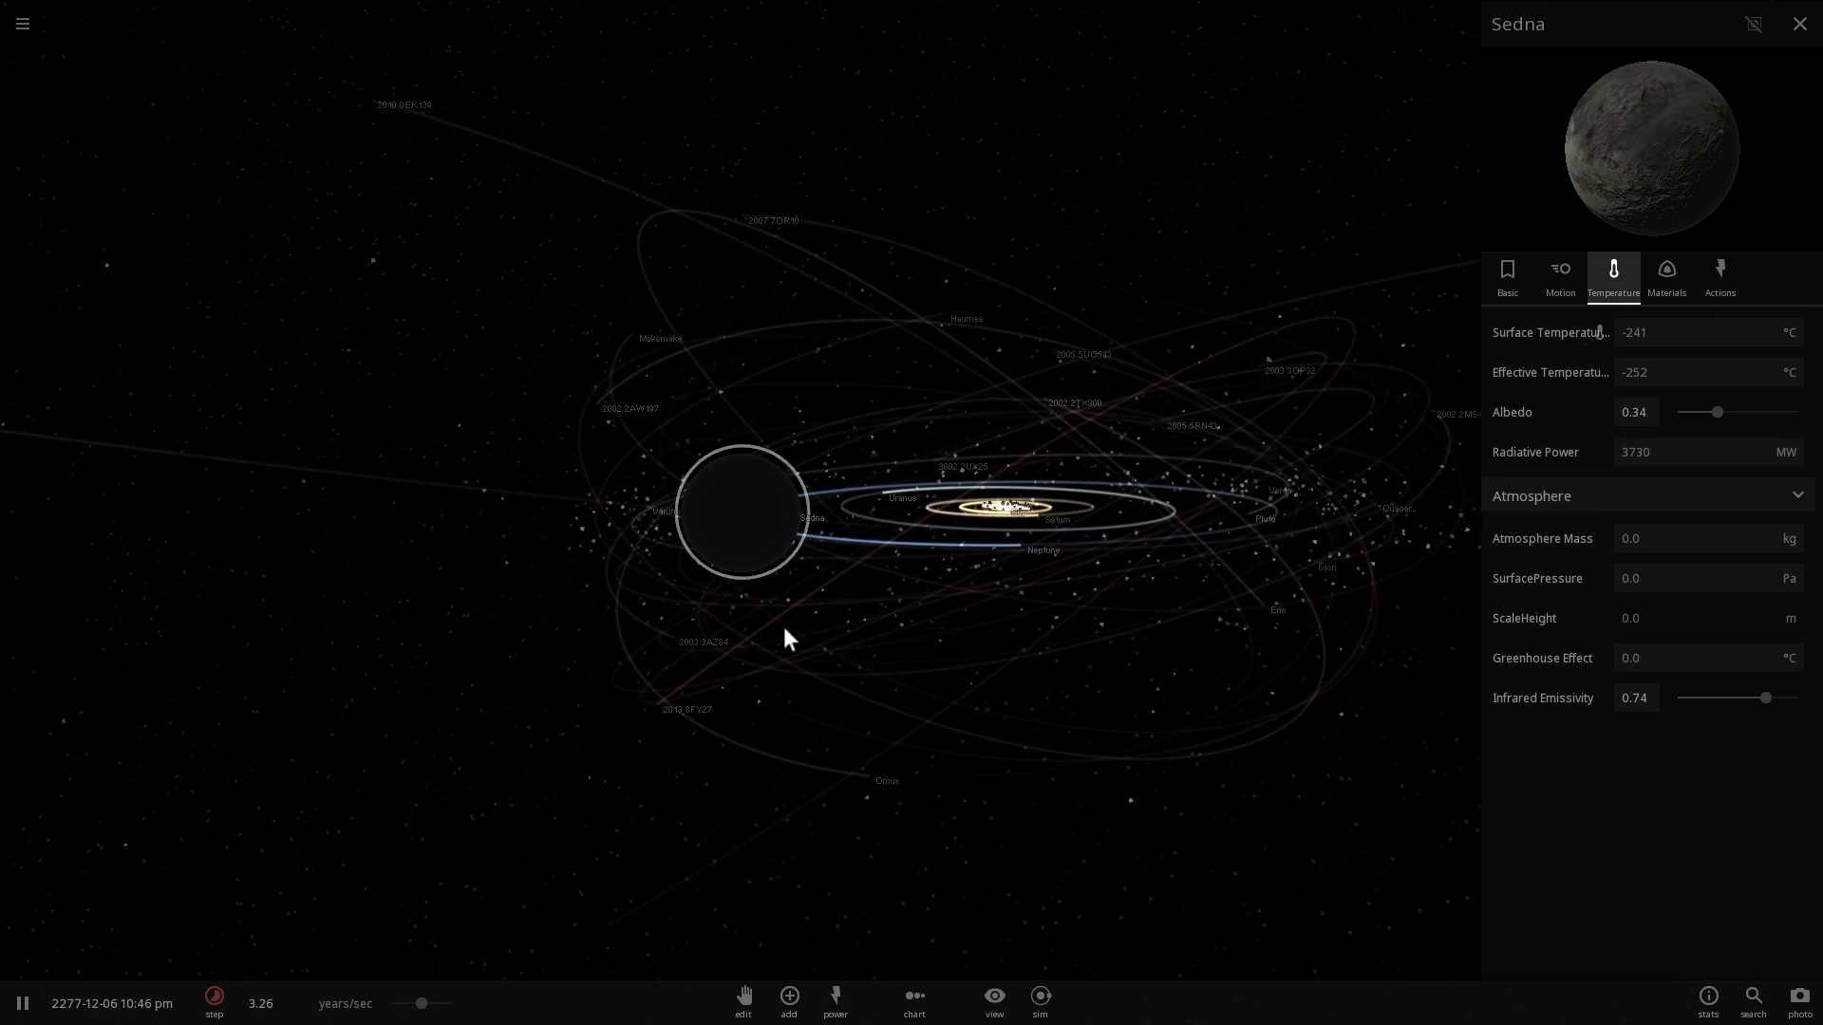
drag(785, 635, 703, 620)
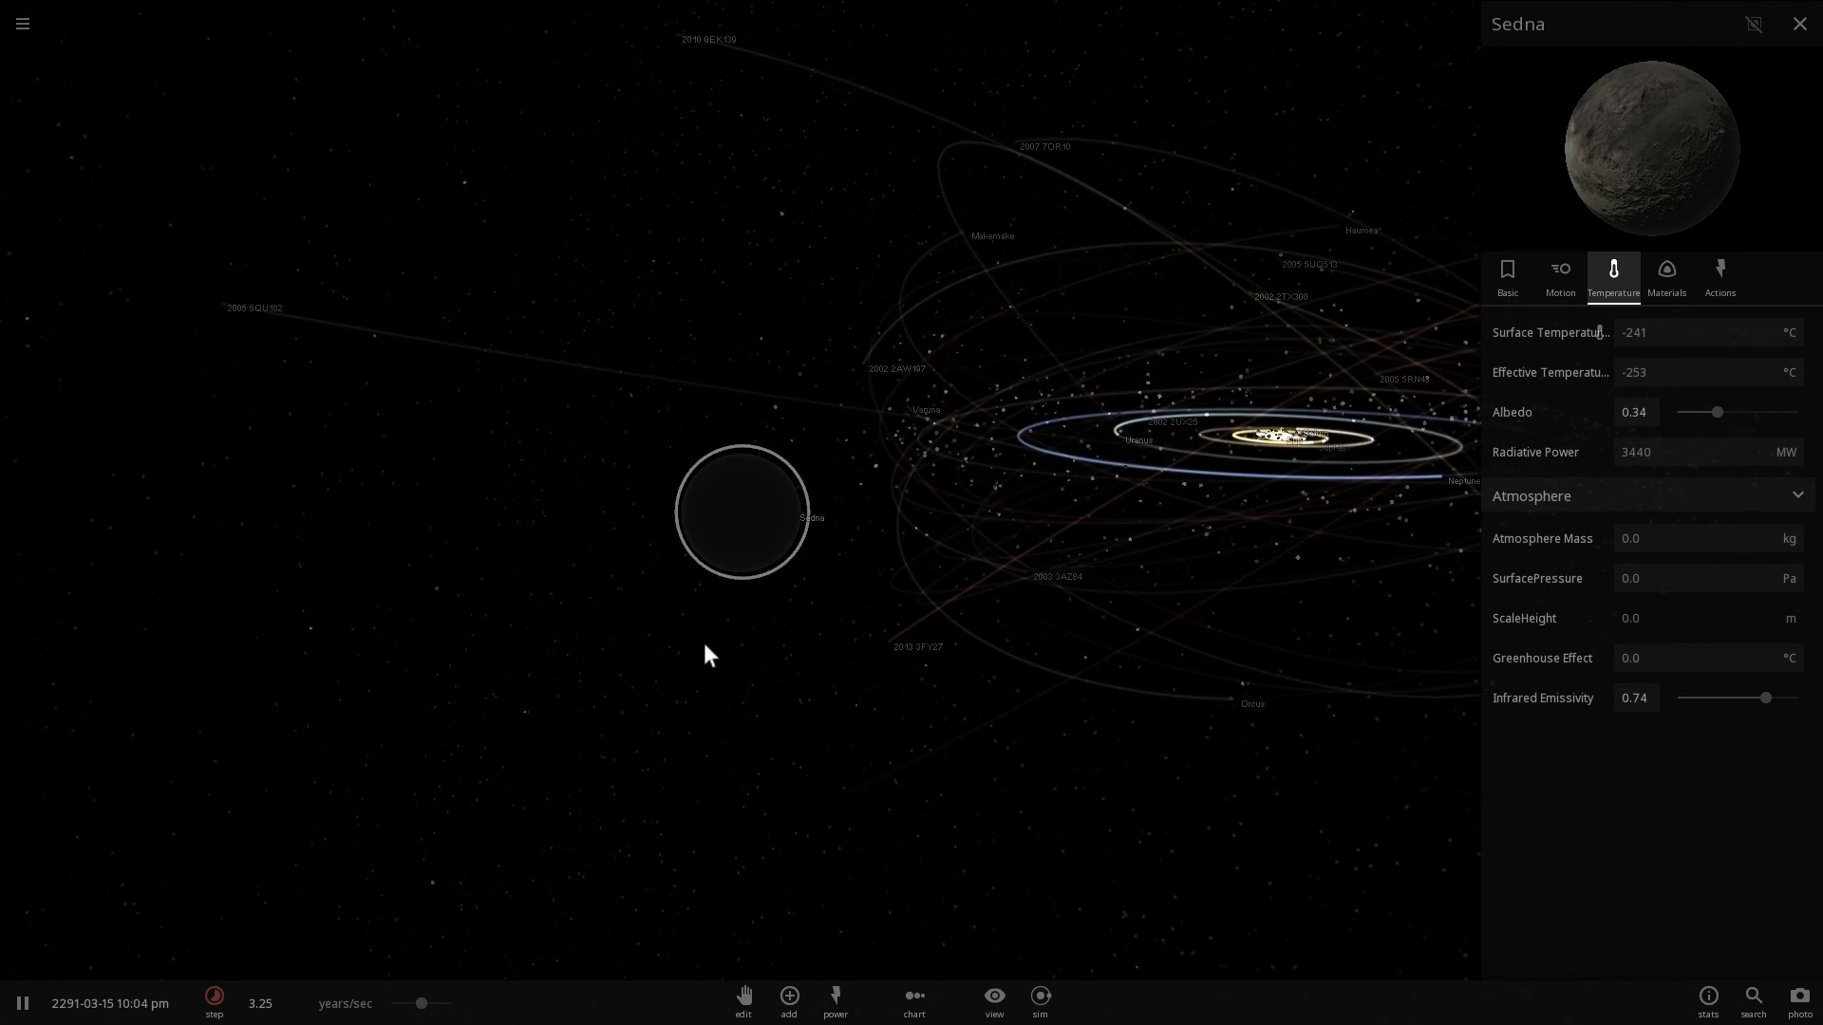
Show Sedna's Basic properties, mass 1.8E+21 kg and radius 520 km, while orbiting the view
click(1524, 275)
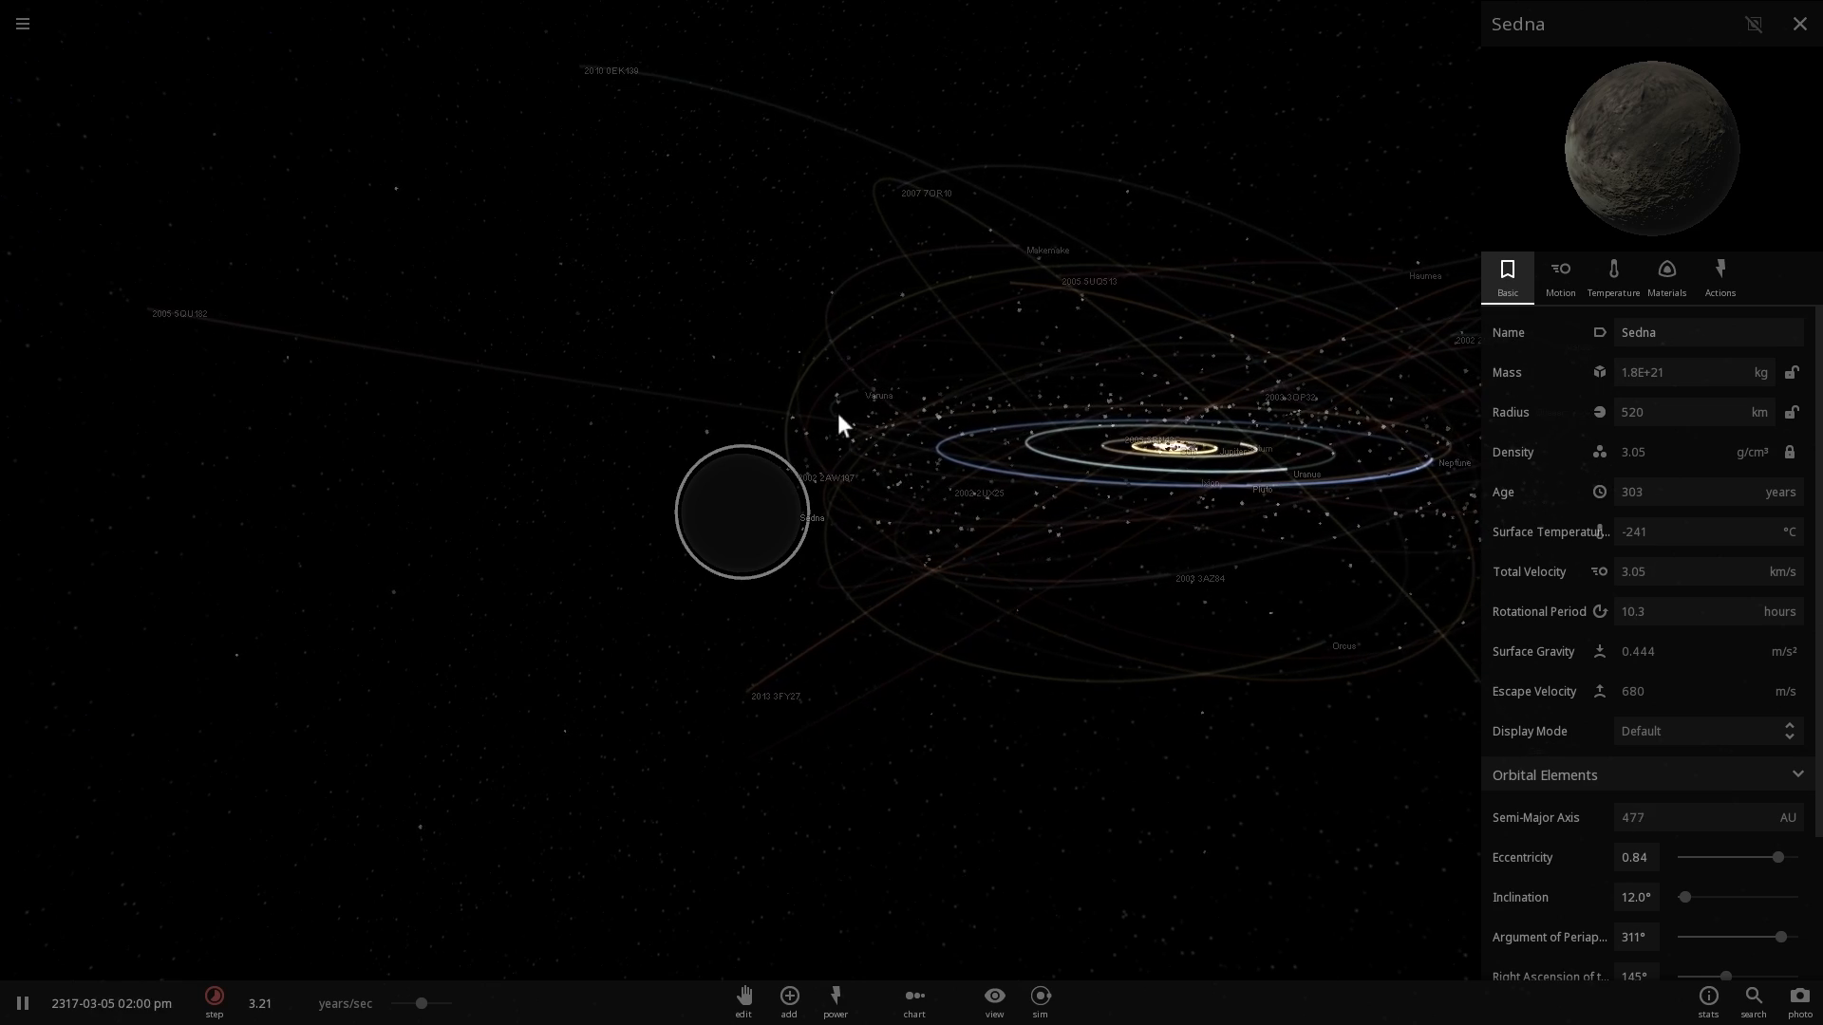
drag(839, 423, 875, 447)
scroll(869, 448, up, 3)
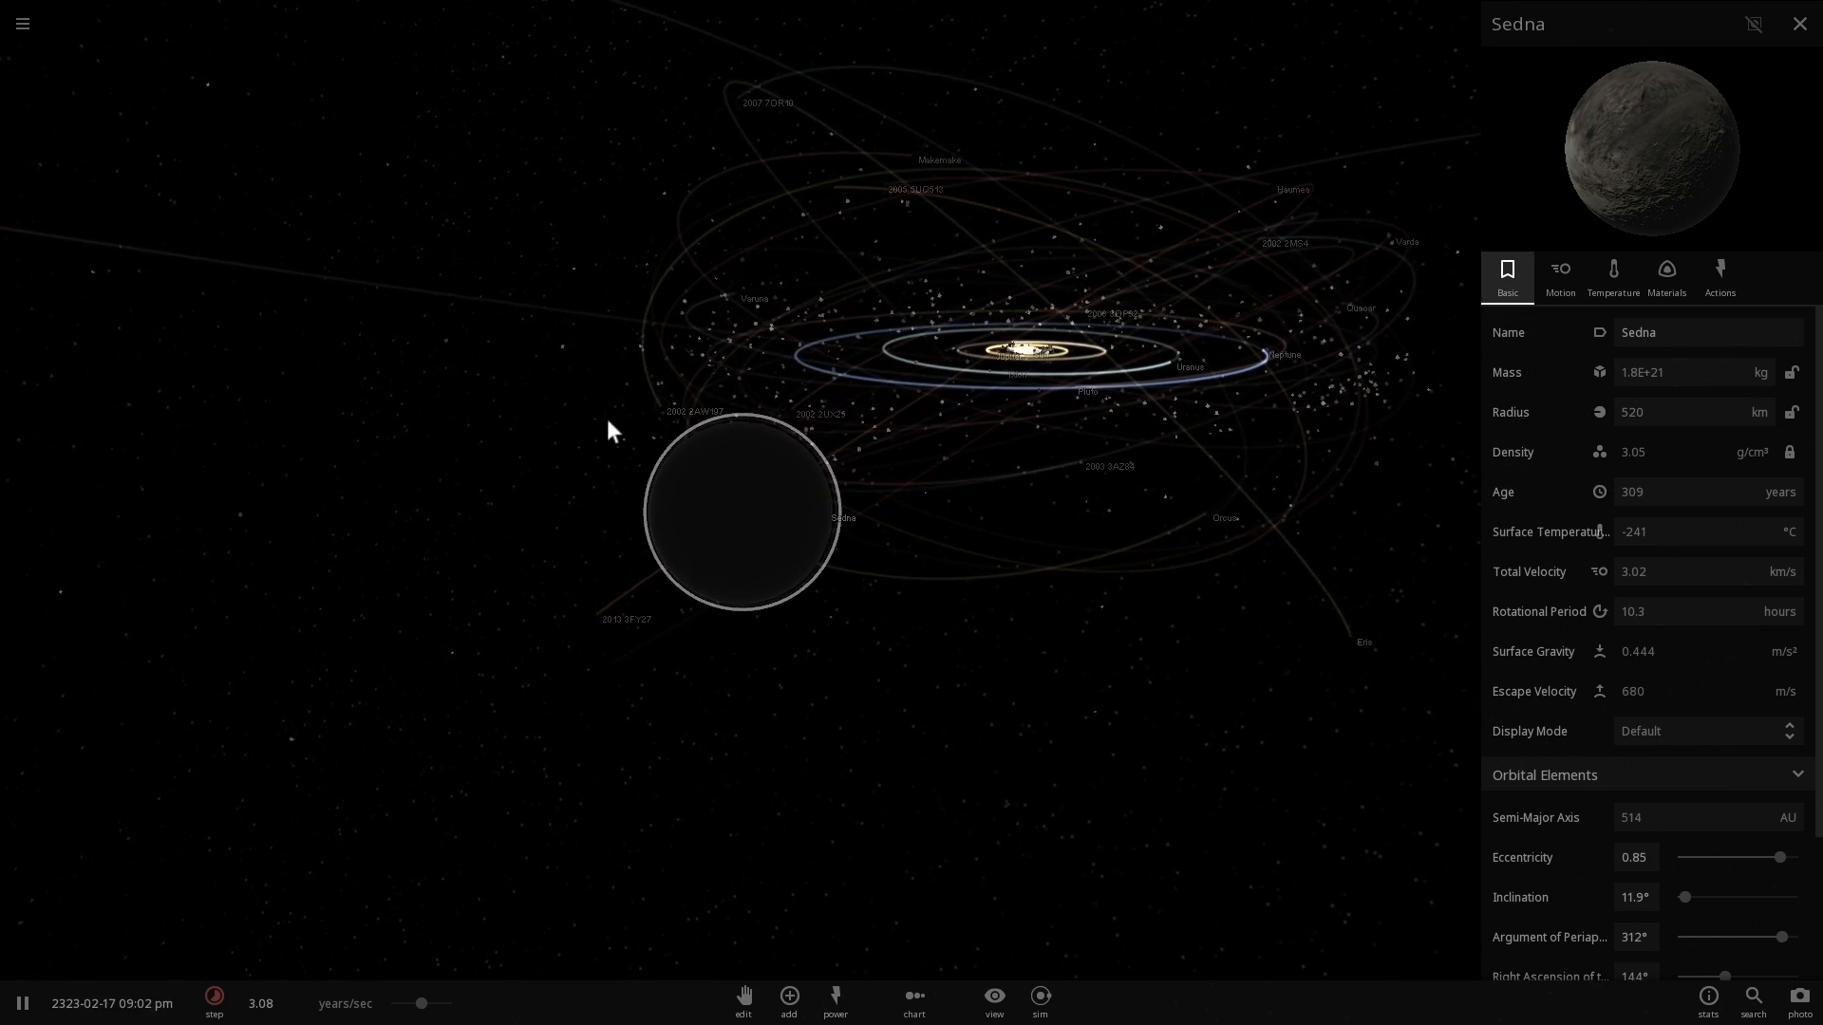
mouse_move(656, 418)
mouse_down()
mouse_move(676, 408)
mouse_move(640, 371)
mouse_up()
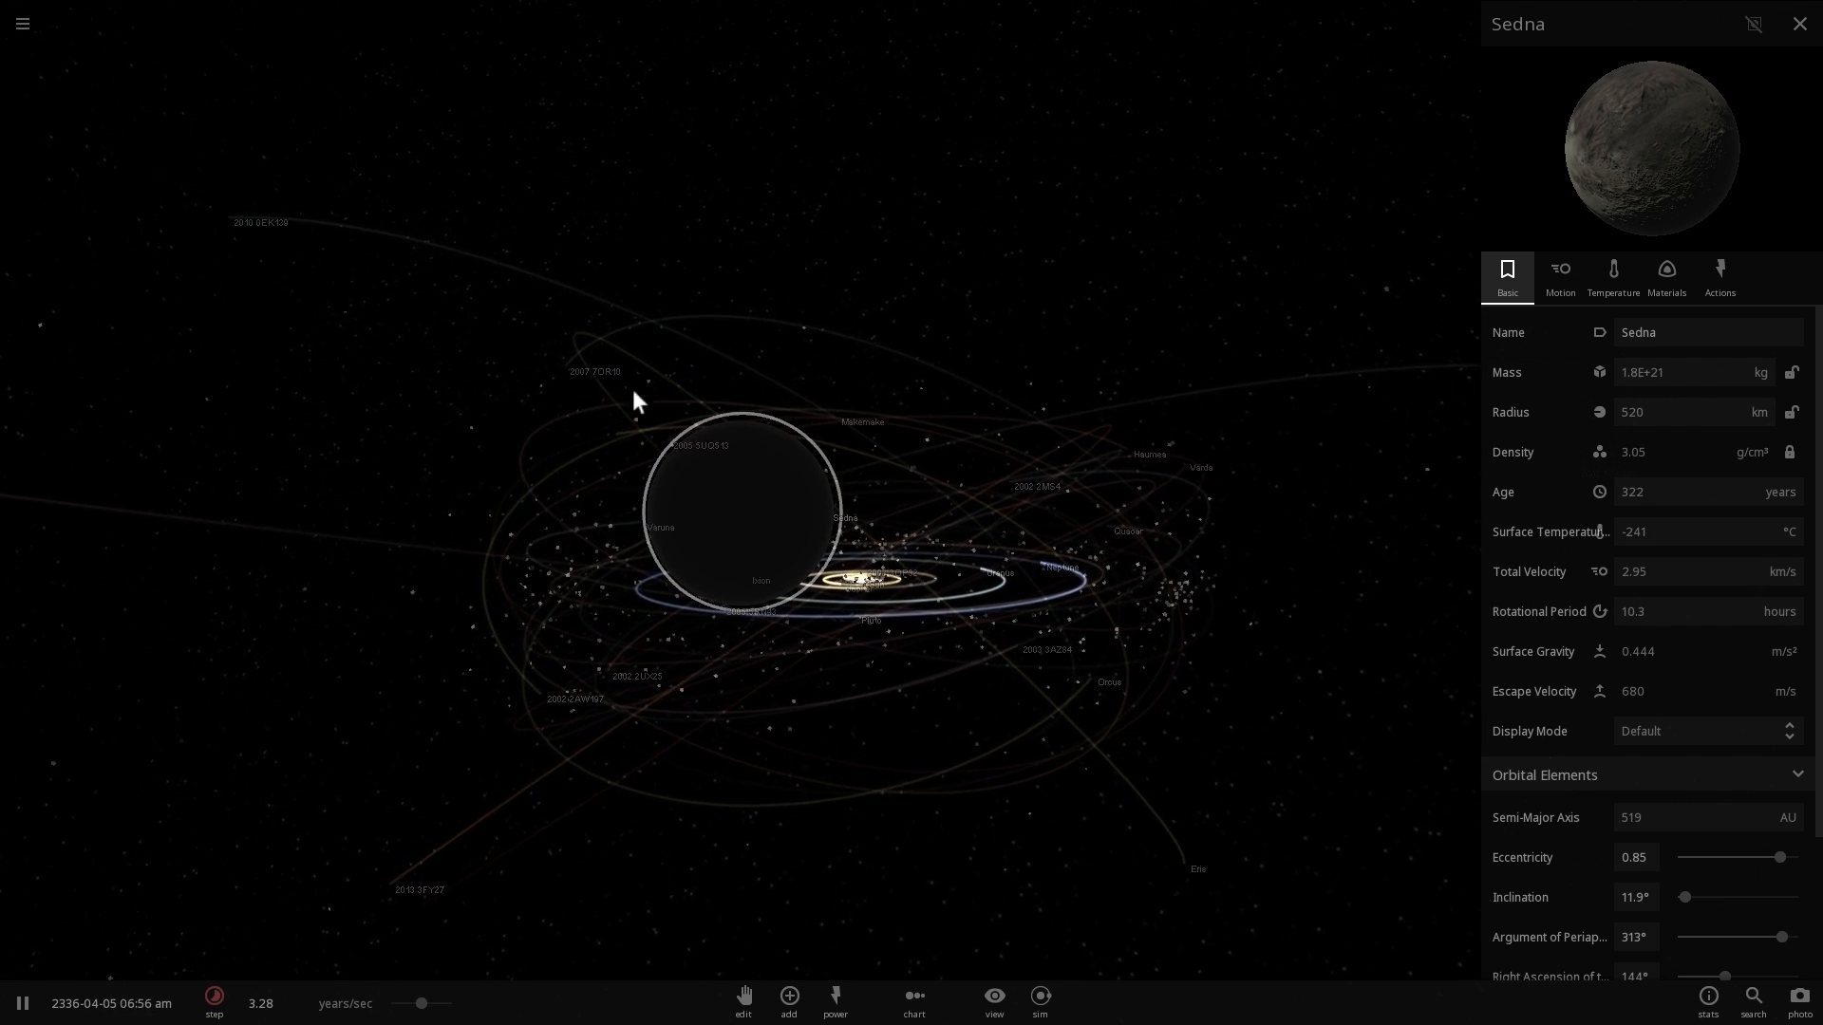
drag(636, 506, 607, 509)
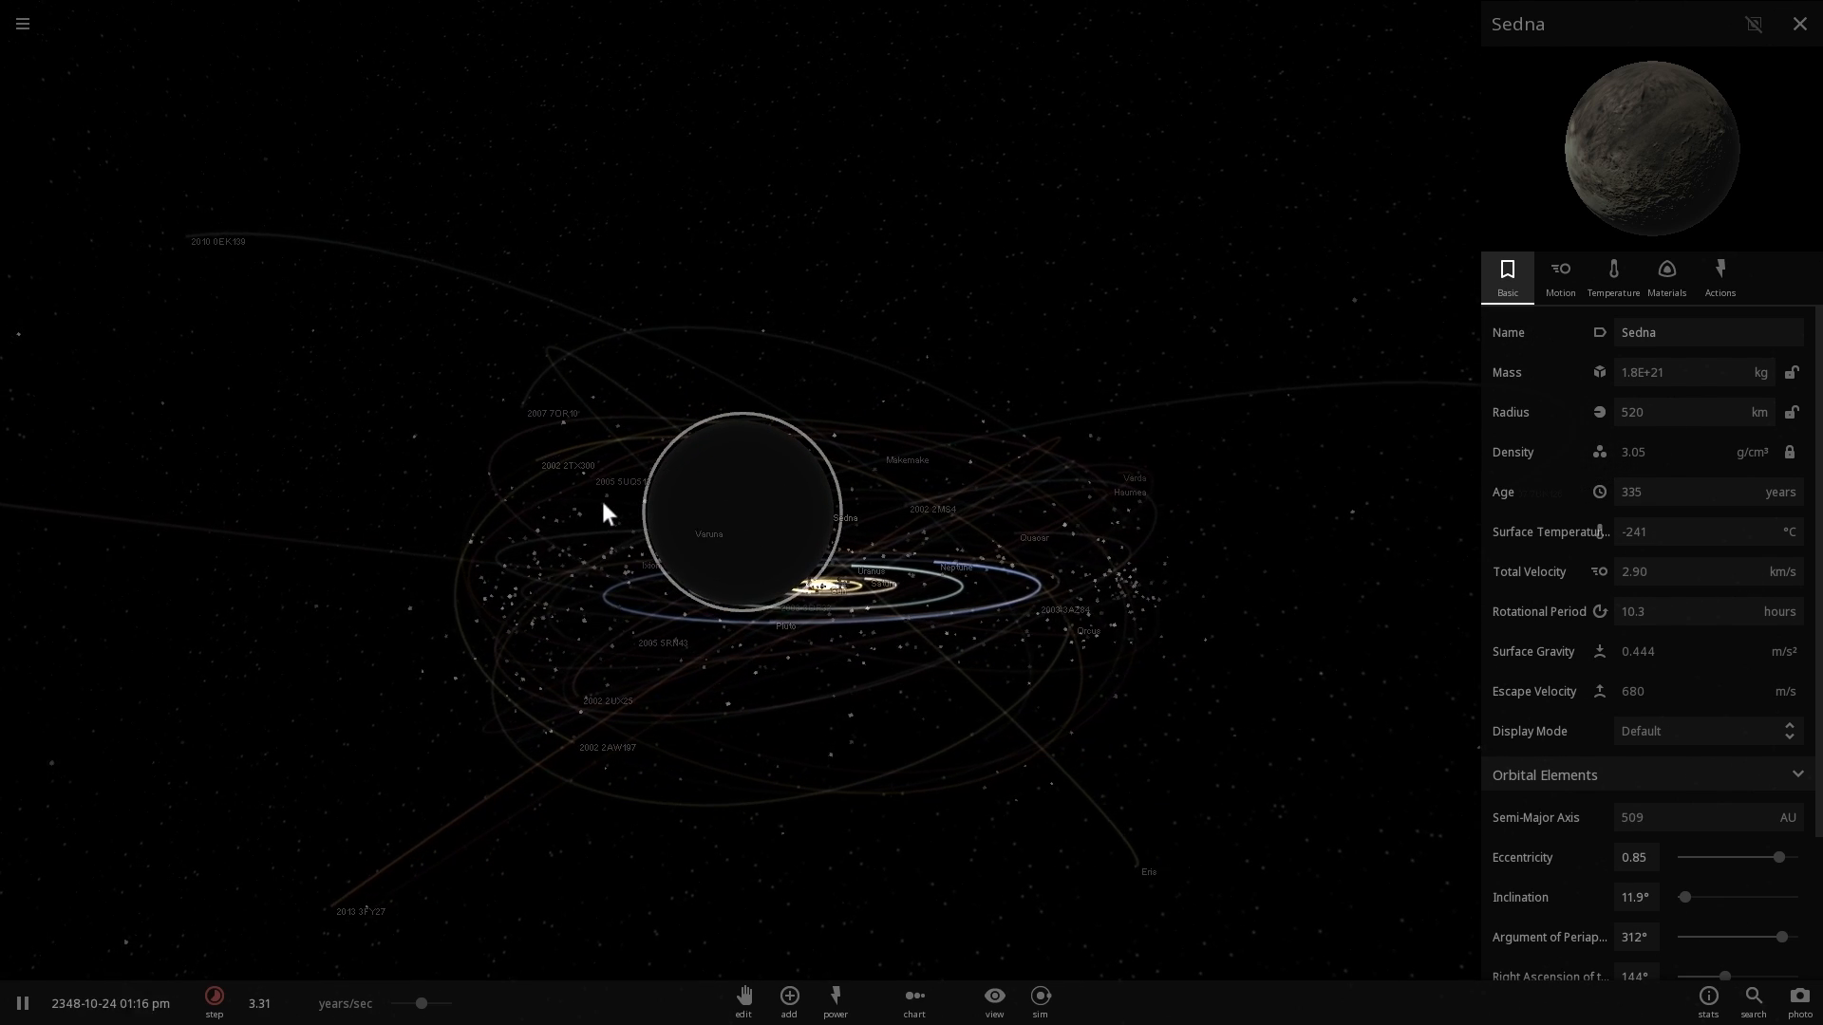
drag(597, 502, 651, 553)
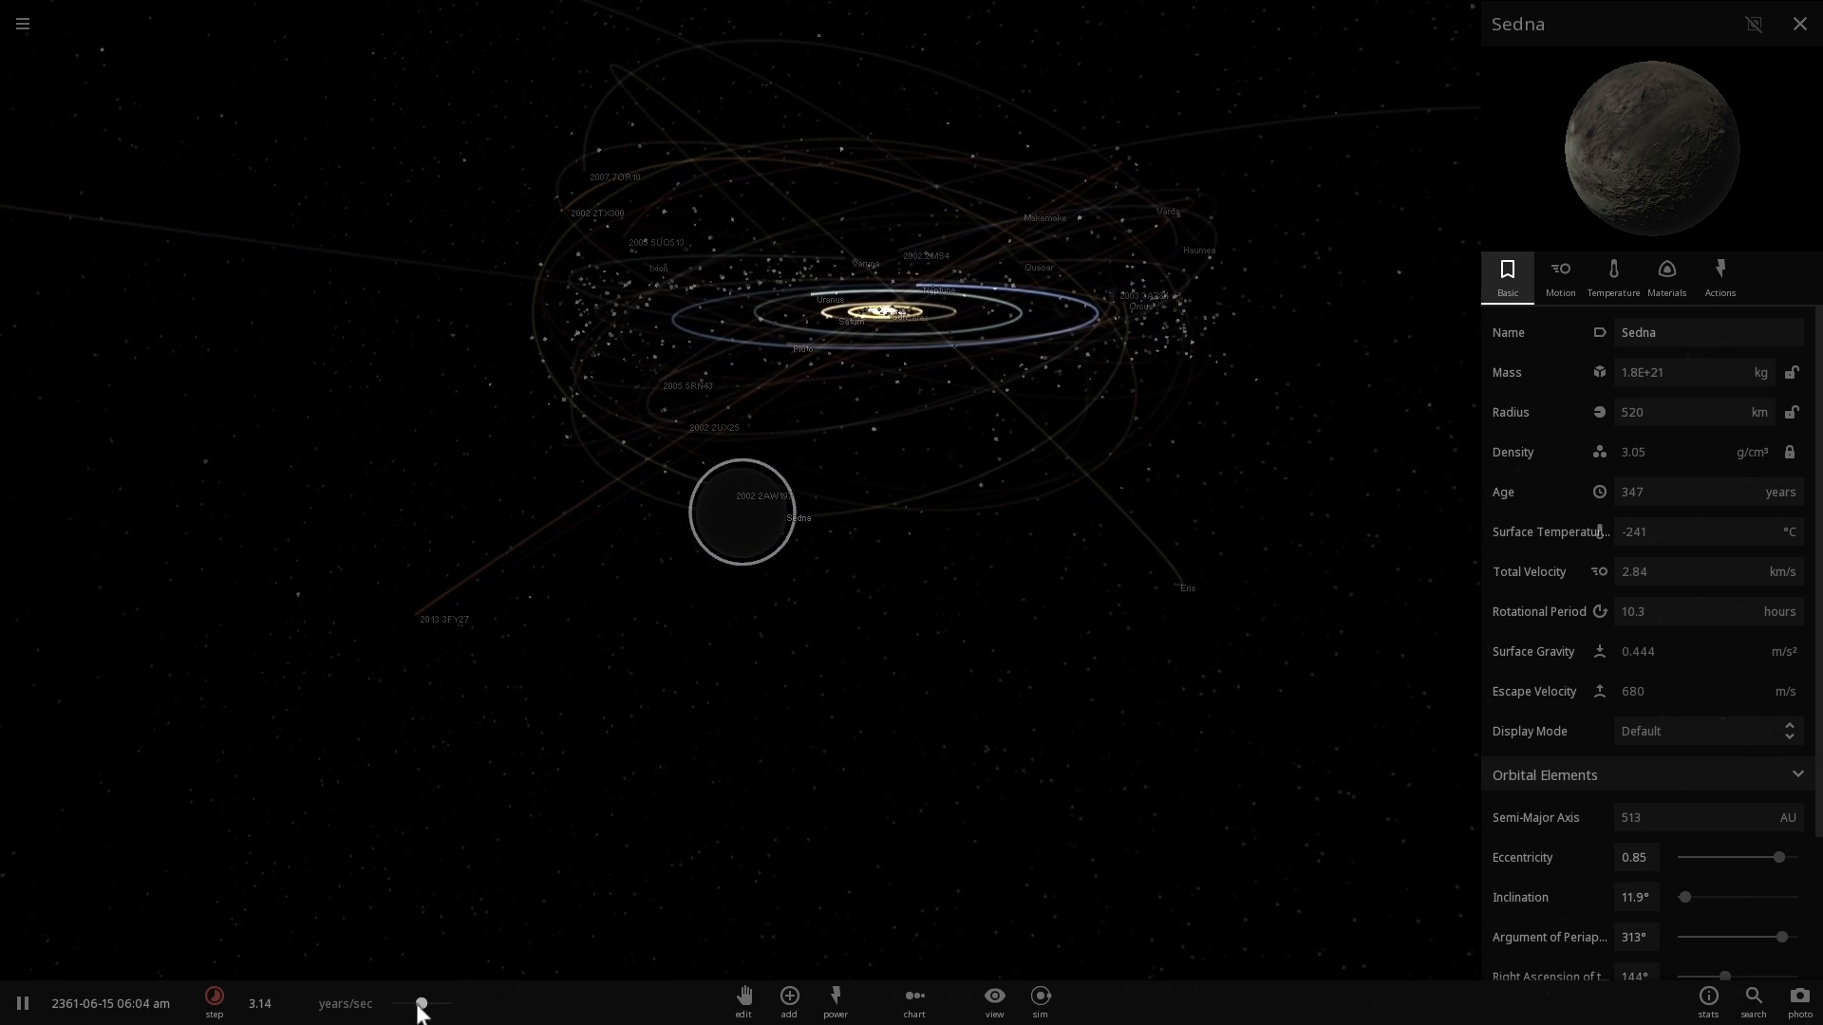
drag(420, 1004, 429, 1006)
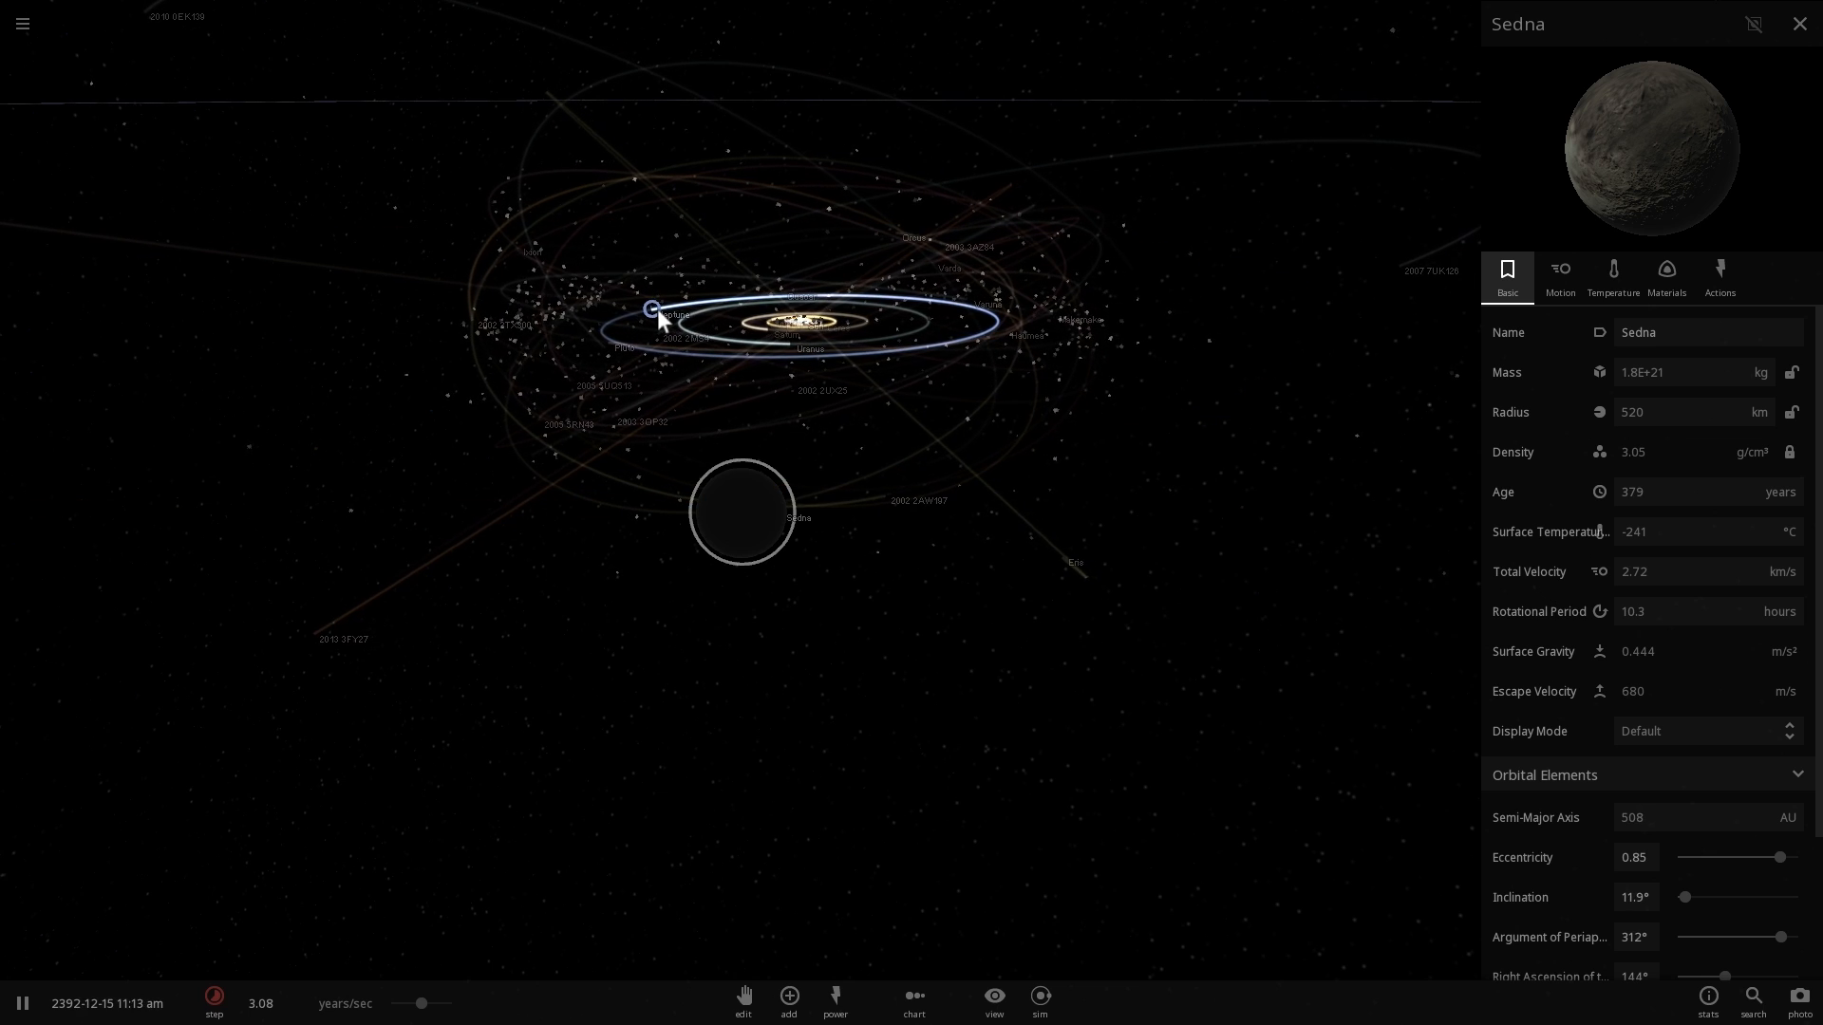
Inspect Neptune briefly, return to Sedna and view the orbits from several angles
click(648, 309)
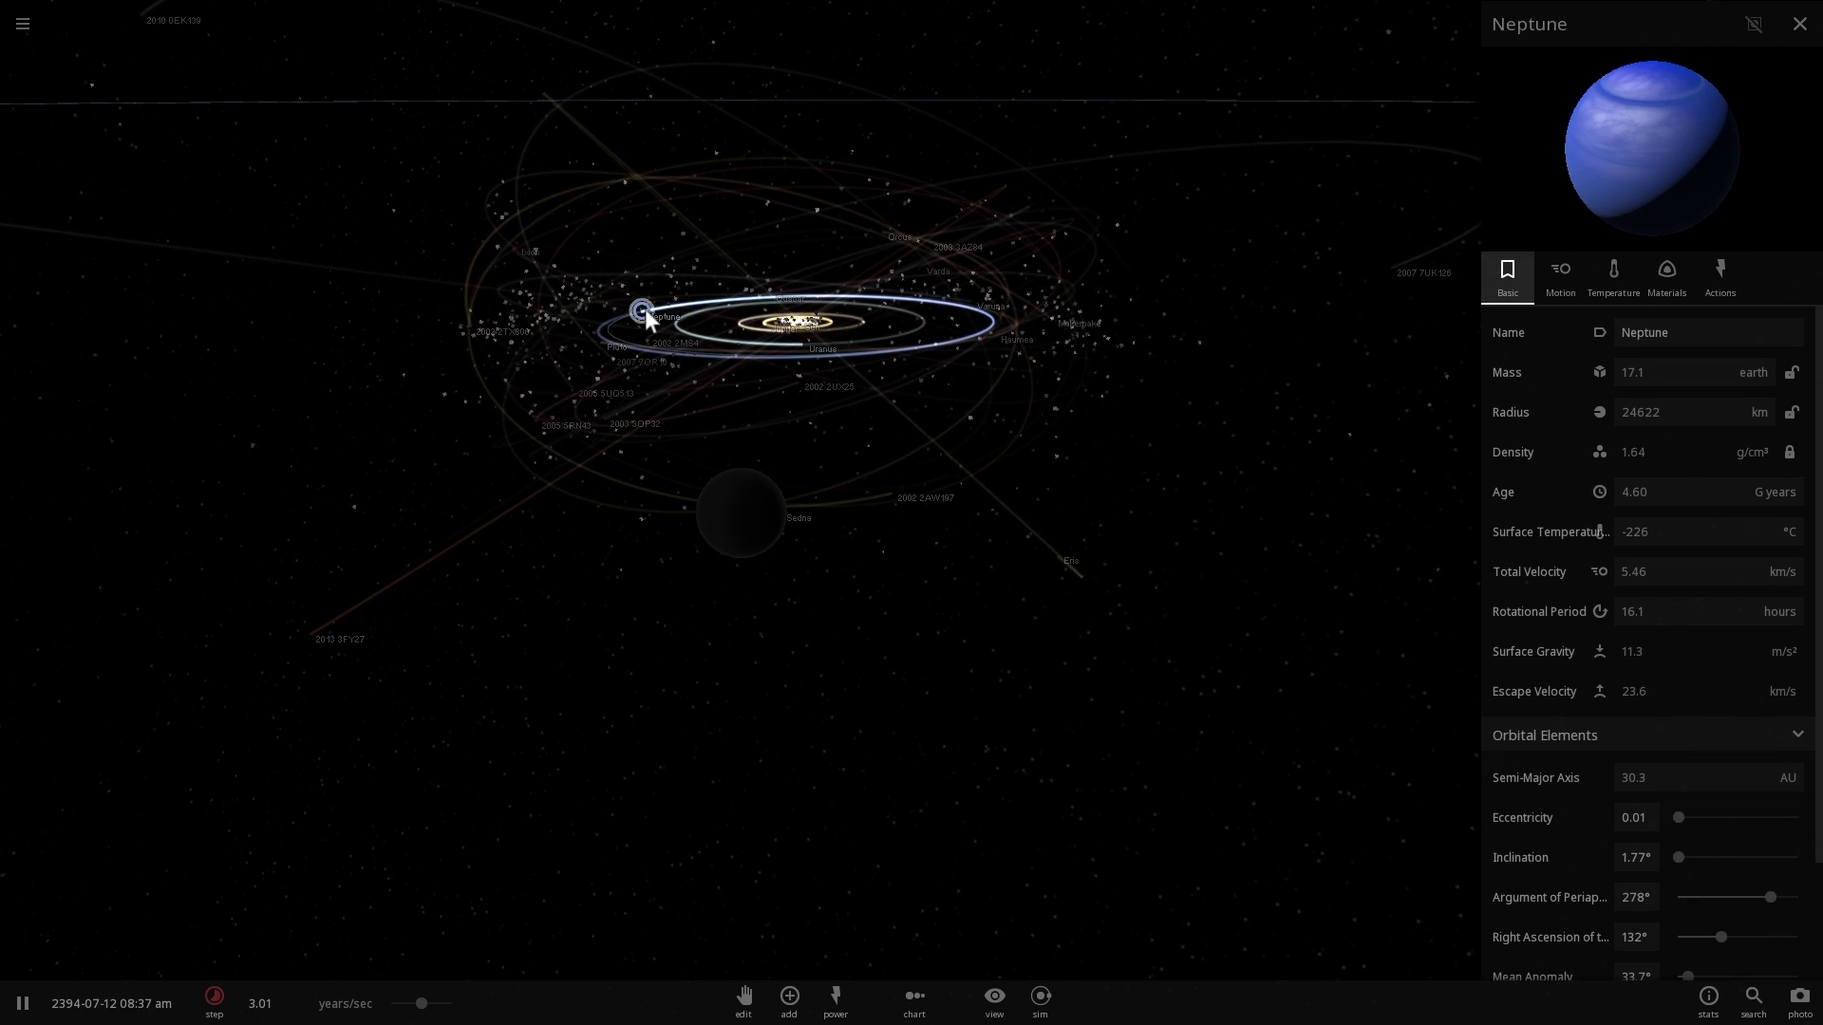
click(723, 521)
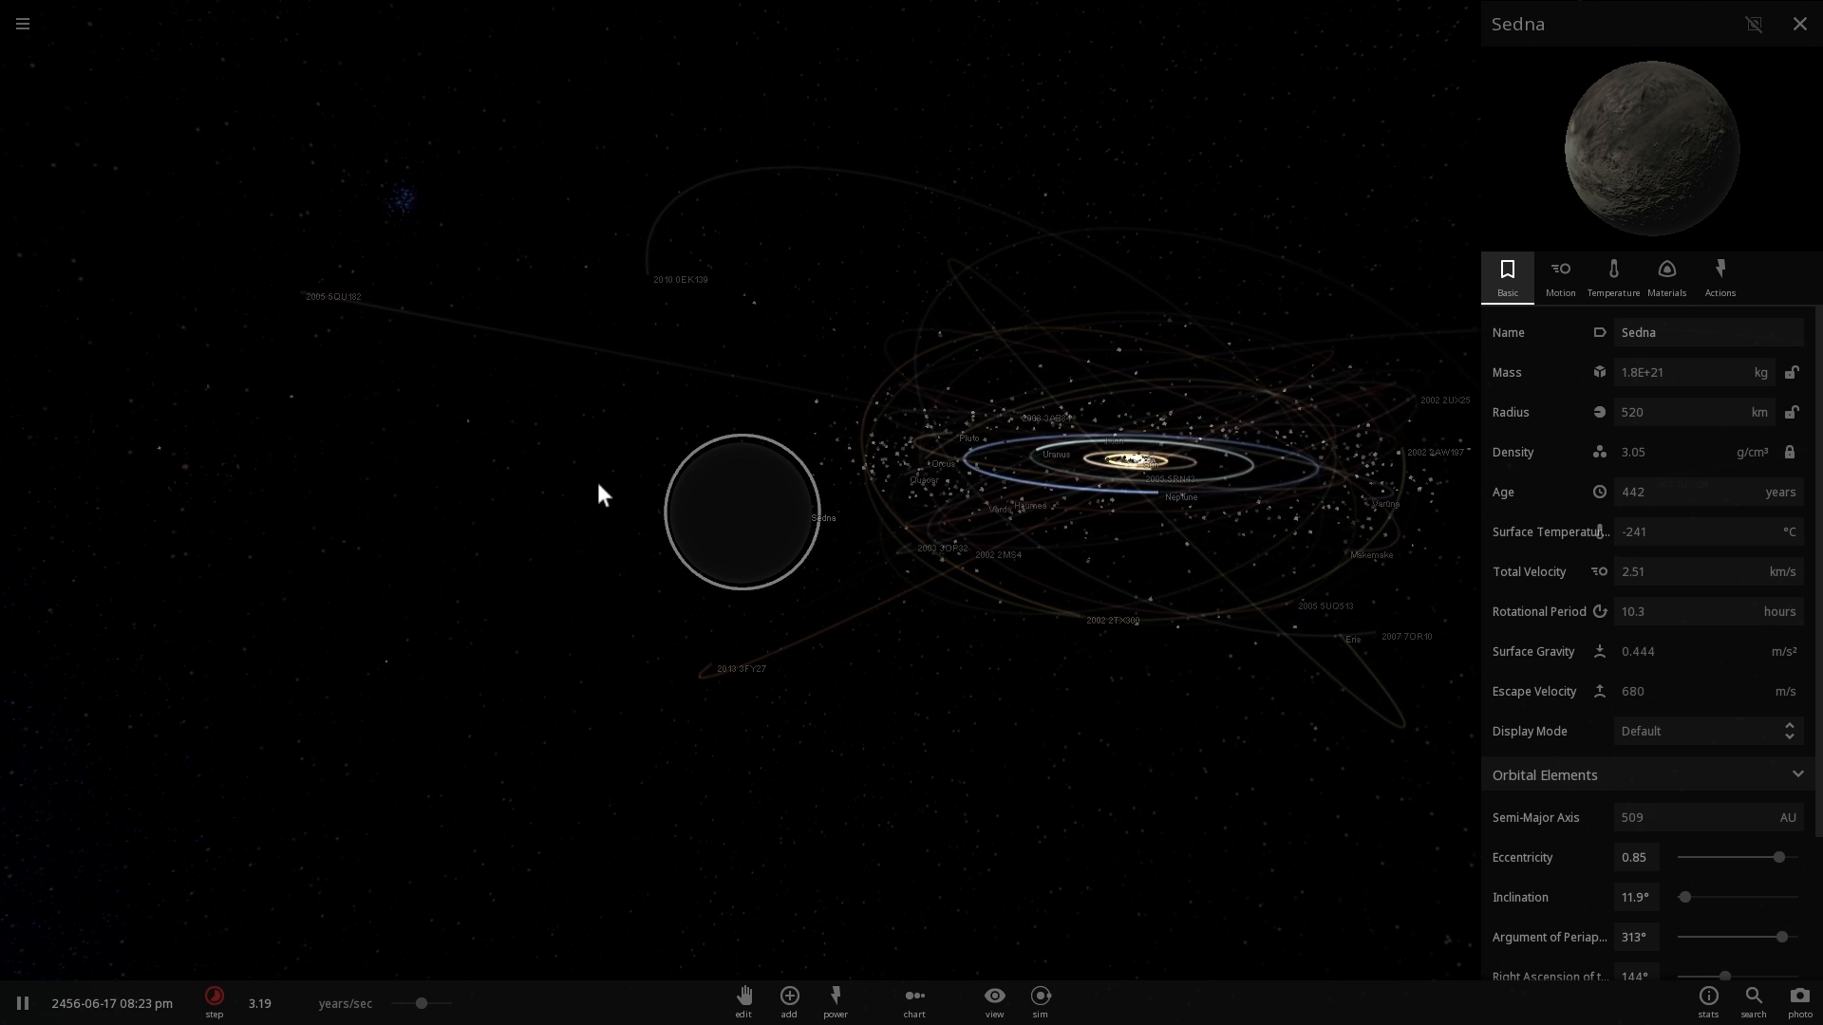
drag(603, 484, 610, 501)
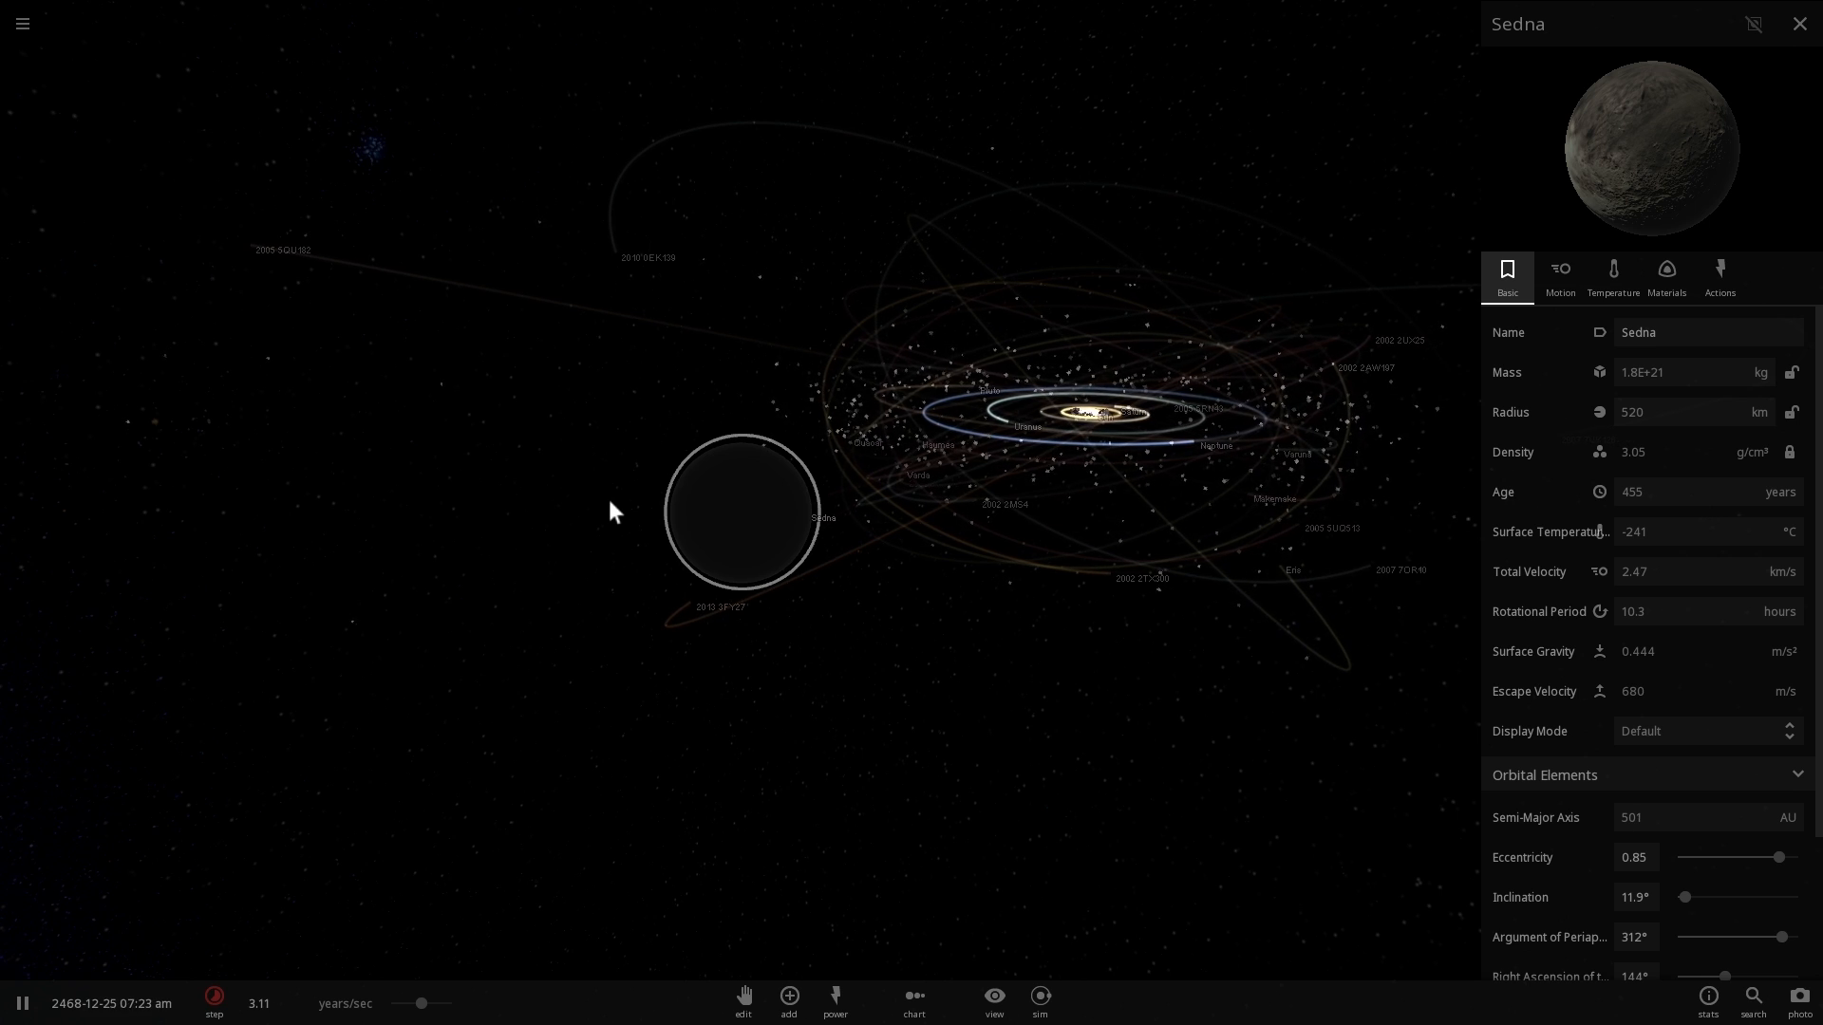
drag(609, 501, 631, 528)
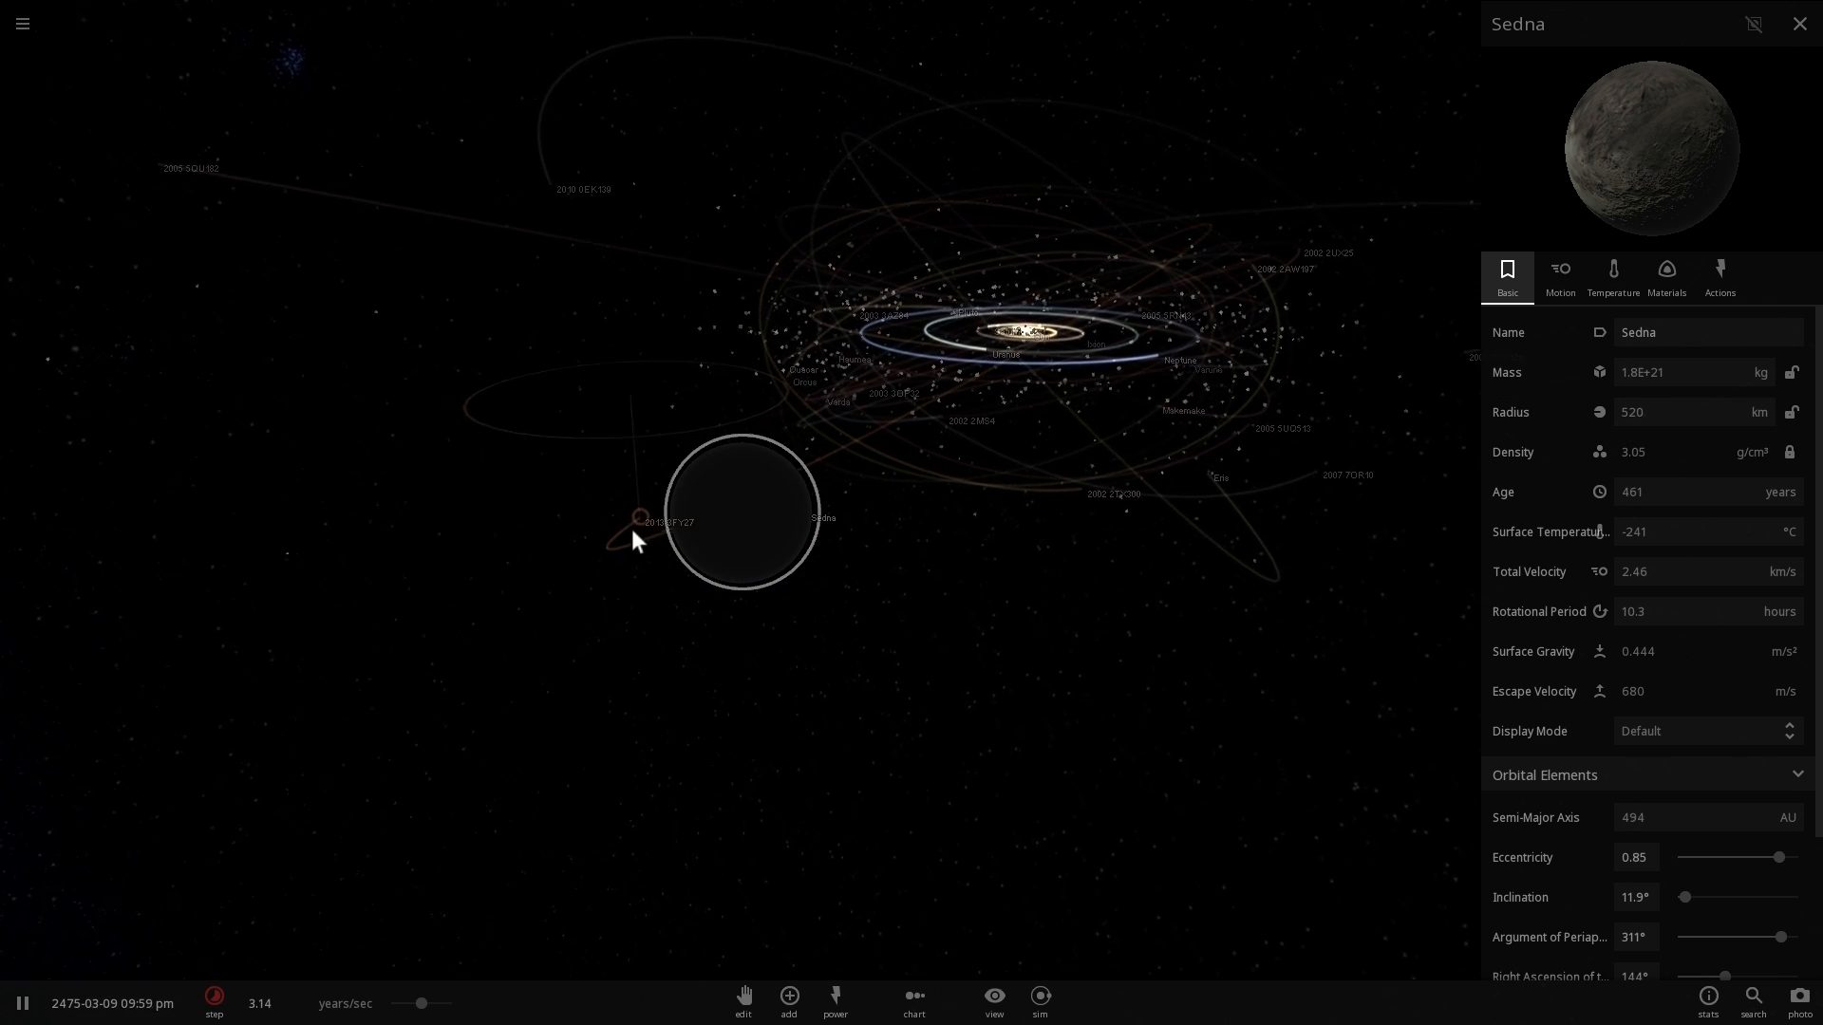
scroll(660, 513, down, 2)
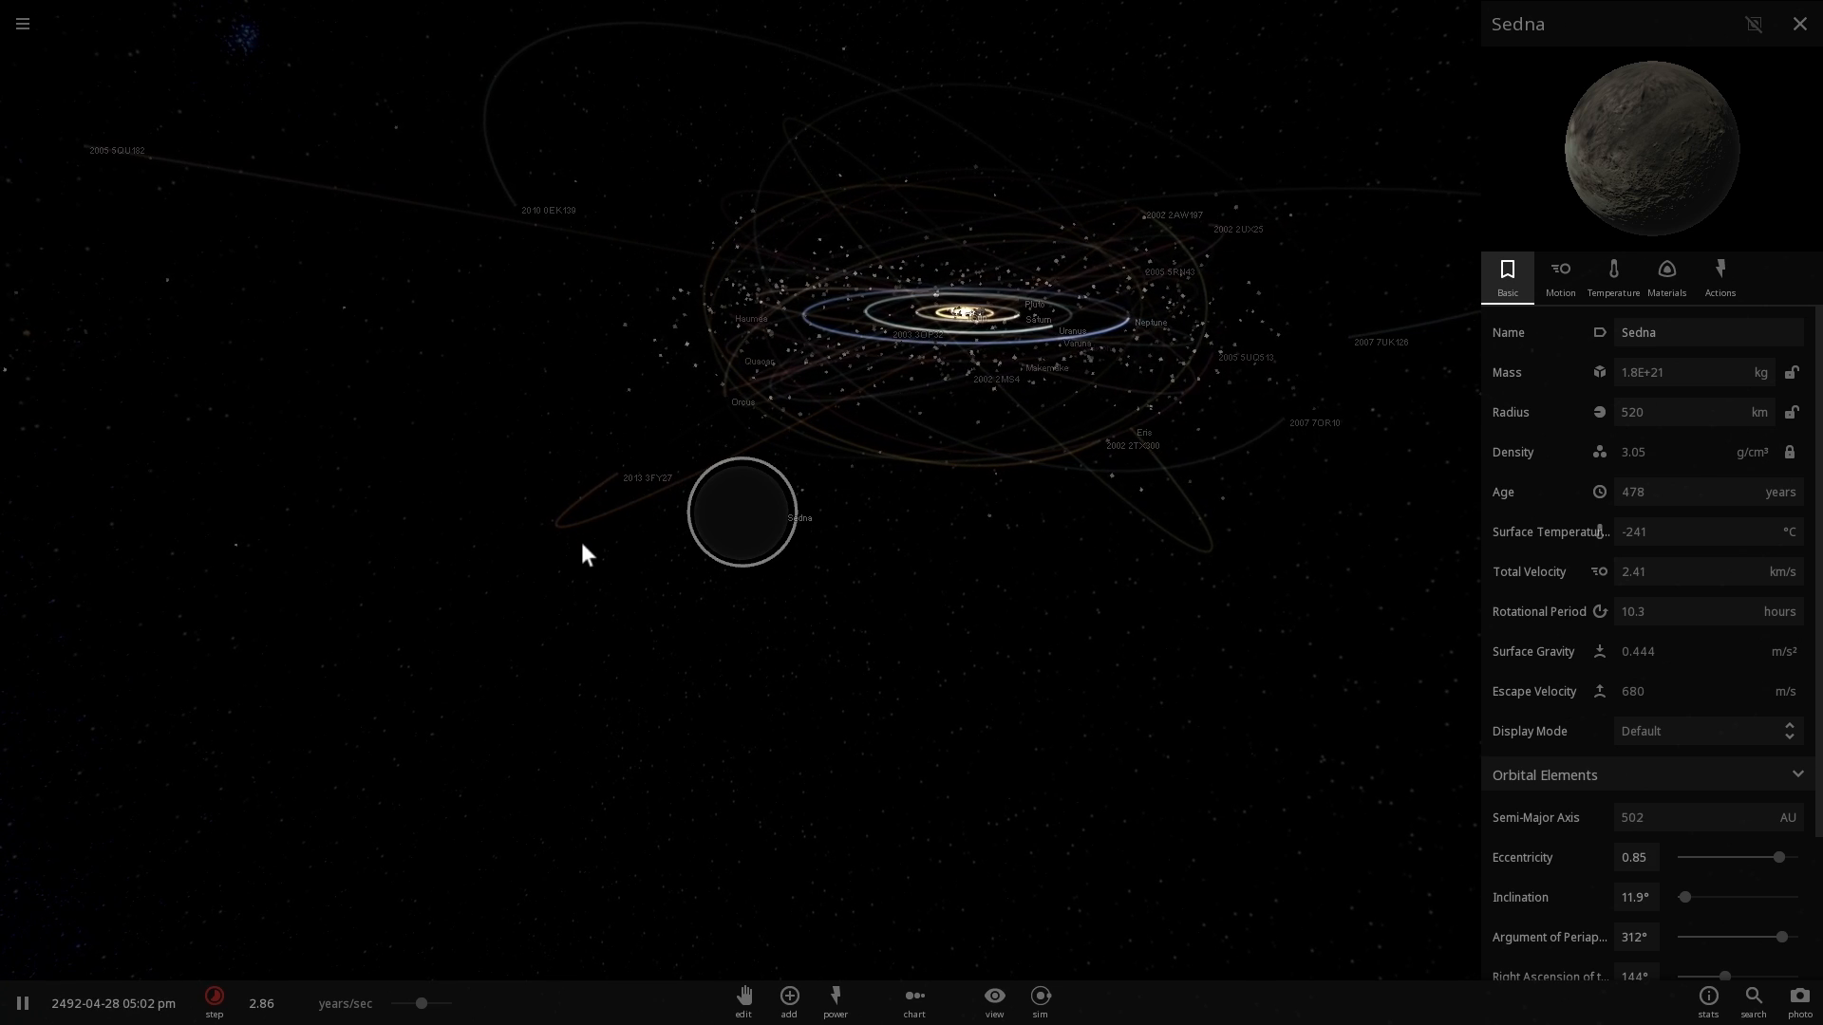
drag(583, 542, 603, 527)
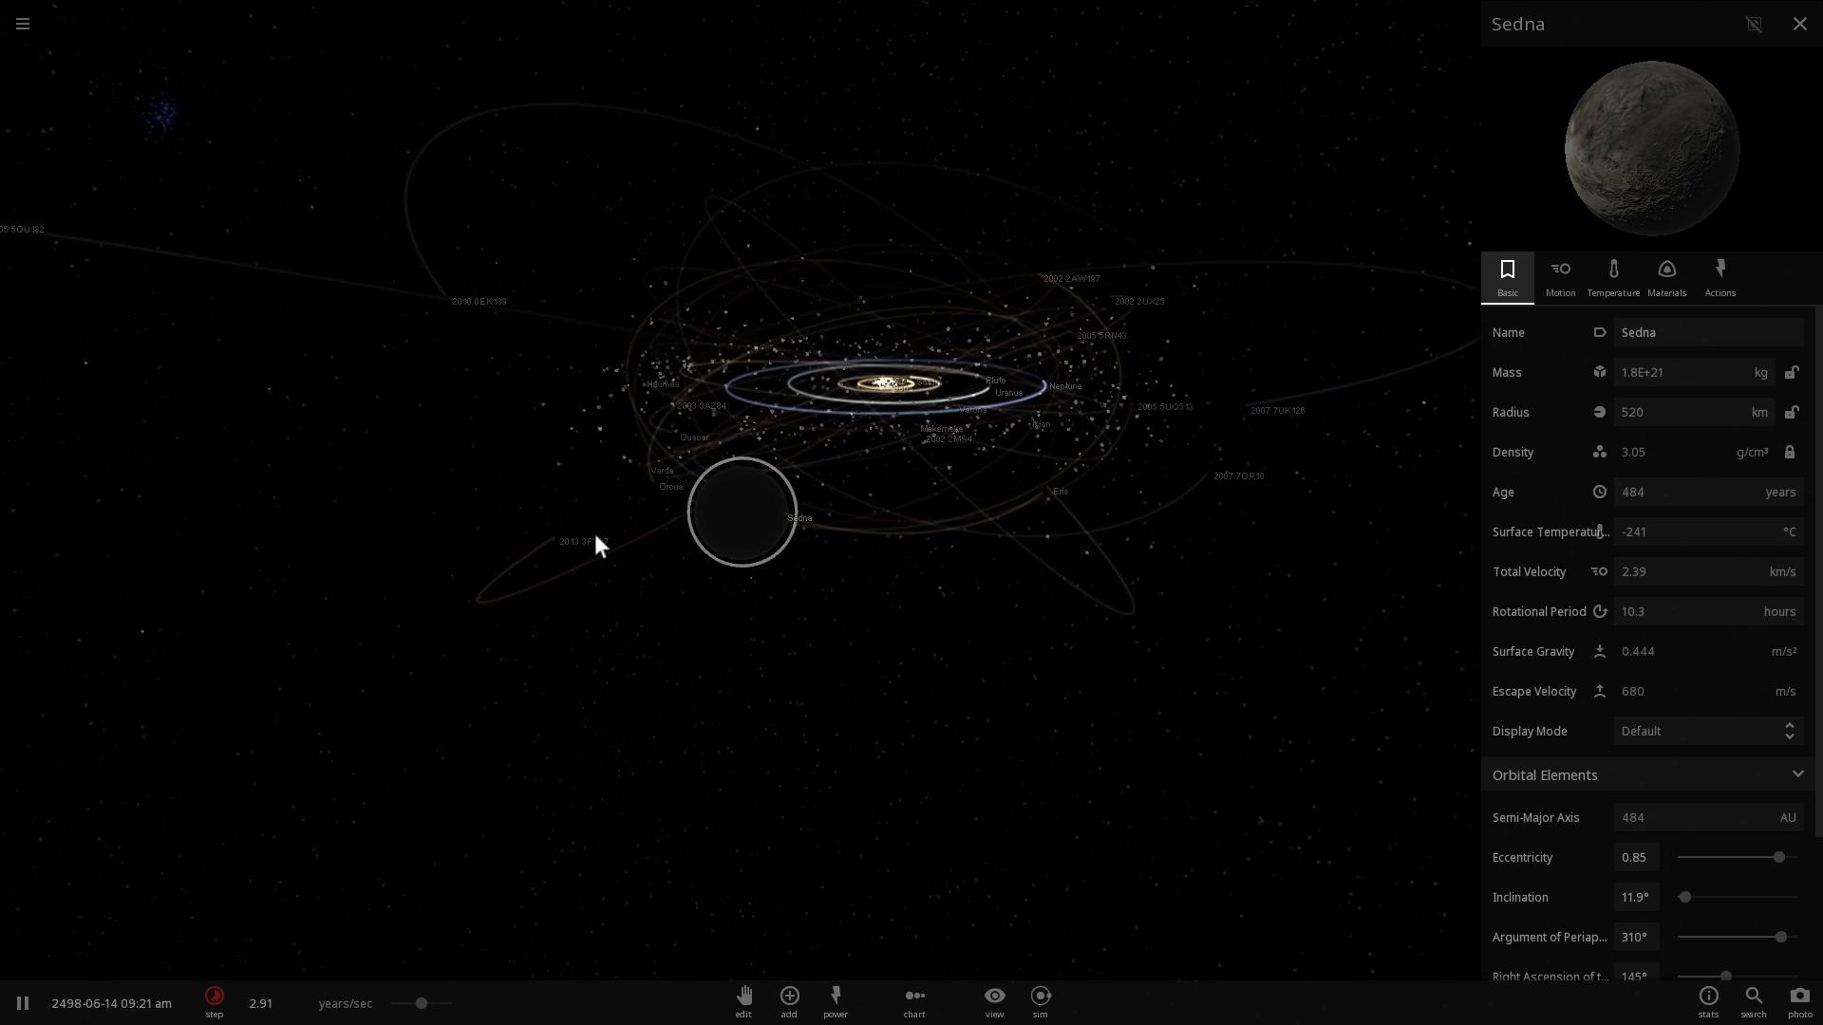
scroll(680, 515, up, 3)
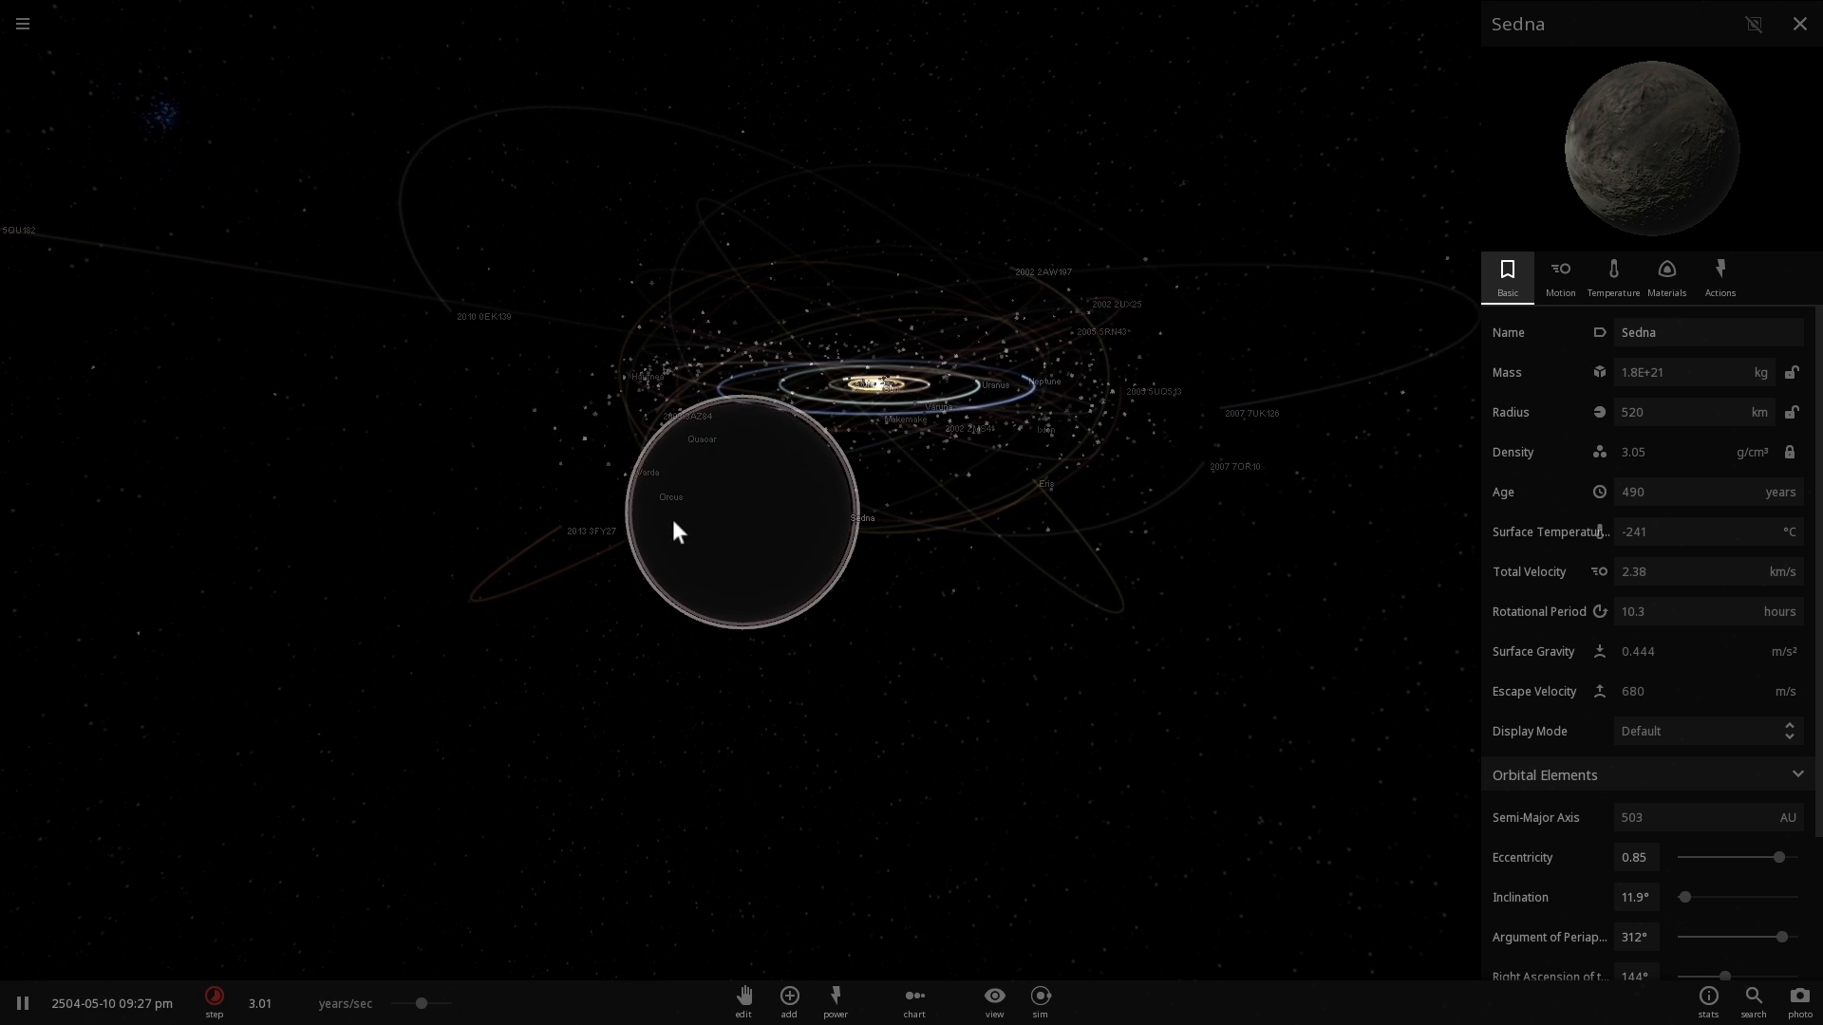
scroll(618, 547, down, 2)
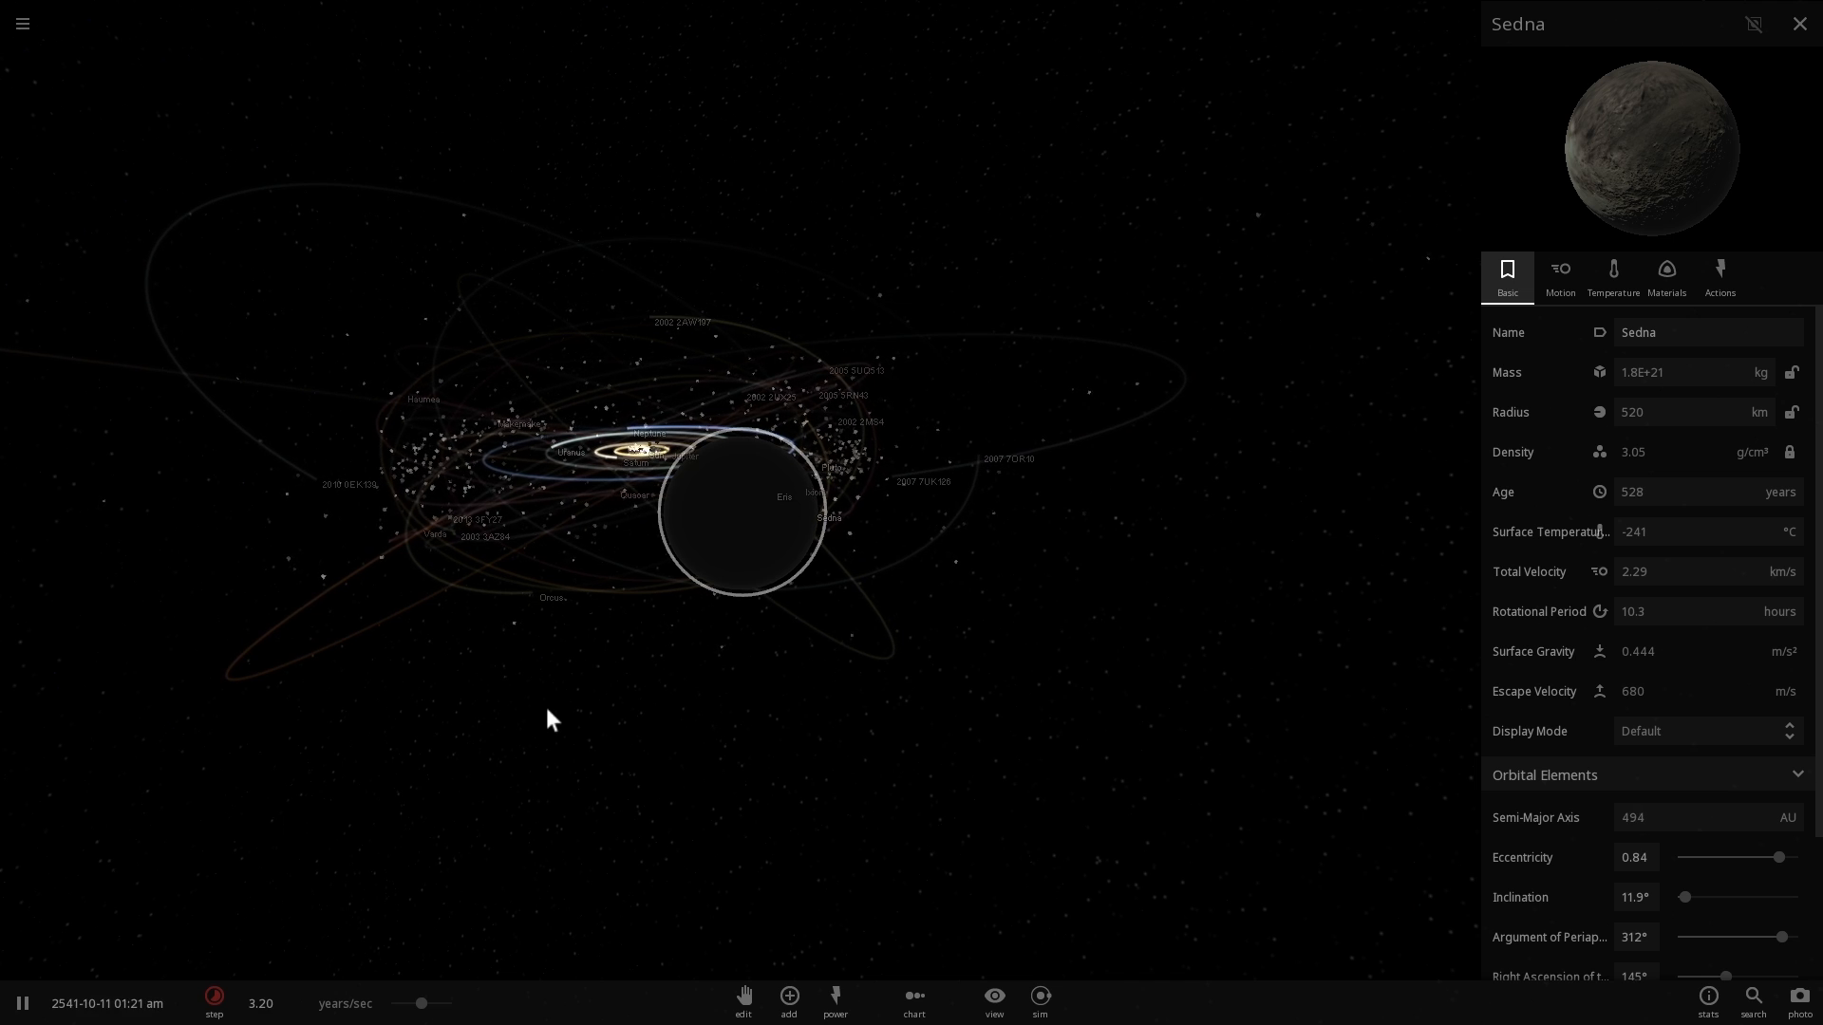
mouse_move(554, 703)
mouse_down()
mouse_move(529, 706)
mouse_move(543, 646)
mouse_move(615, 632)
mouse_up()
scroll(615, 630, down, 3)
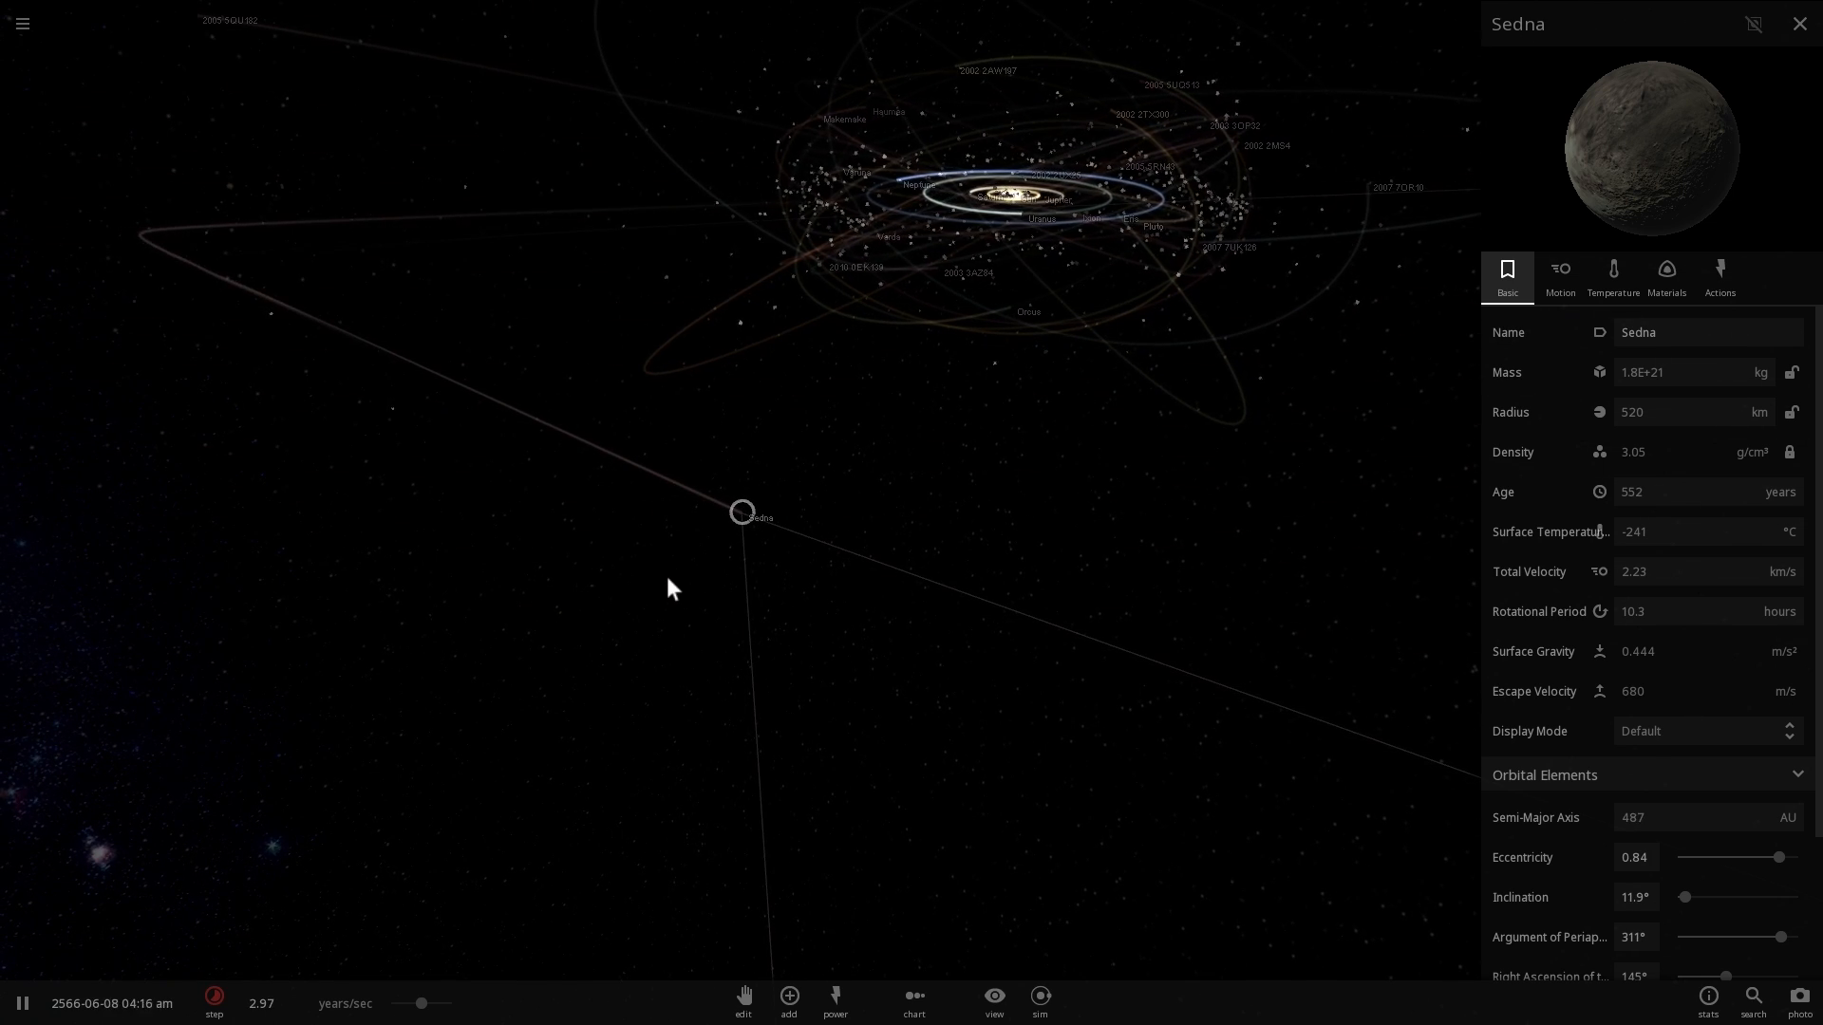
Orbit around Sedna to see it far outside the Solar System's ring of orbits
drag(666, 577, 660, 605)
scroll(667, 602, down, 3)
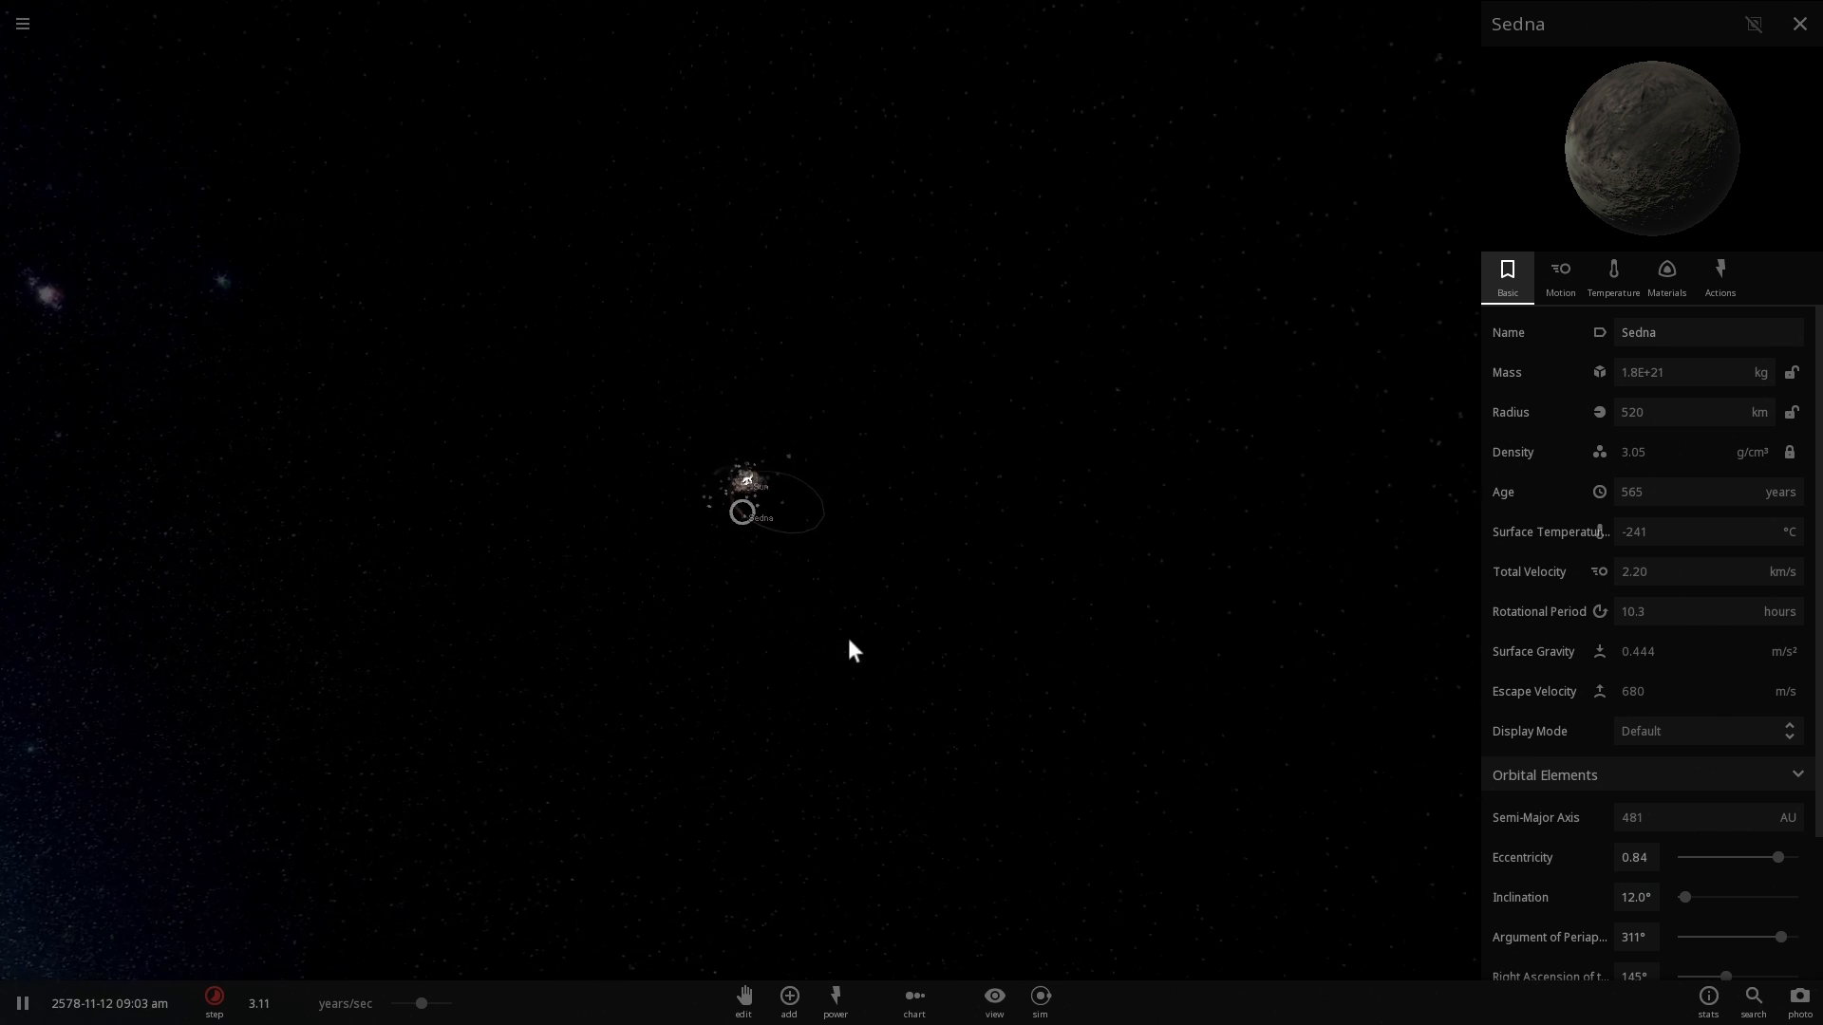
scroll(850, 619, up, 3)
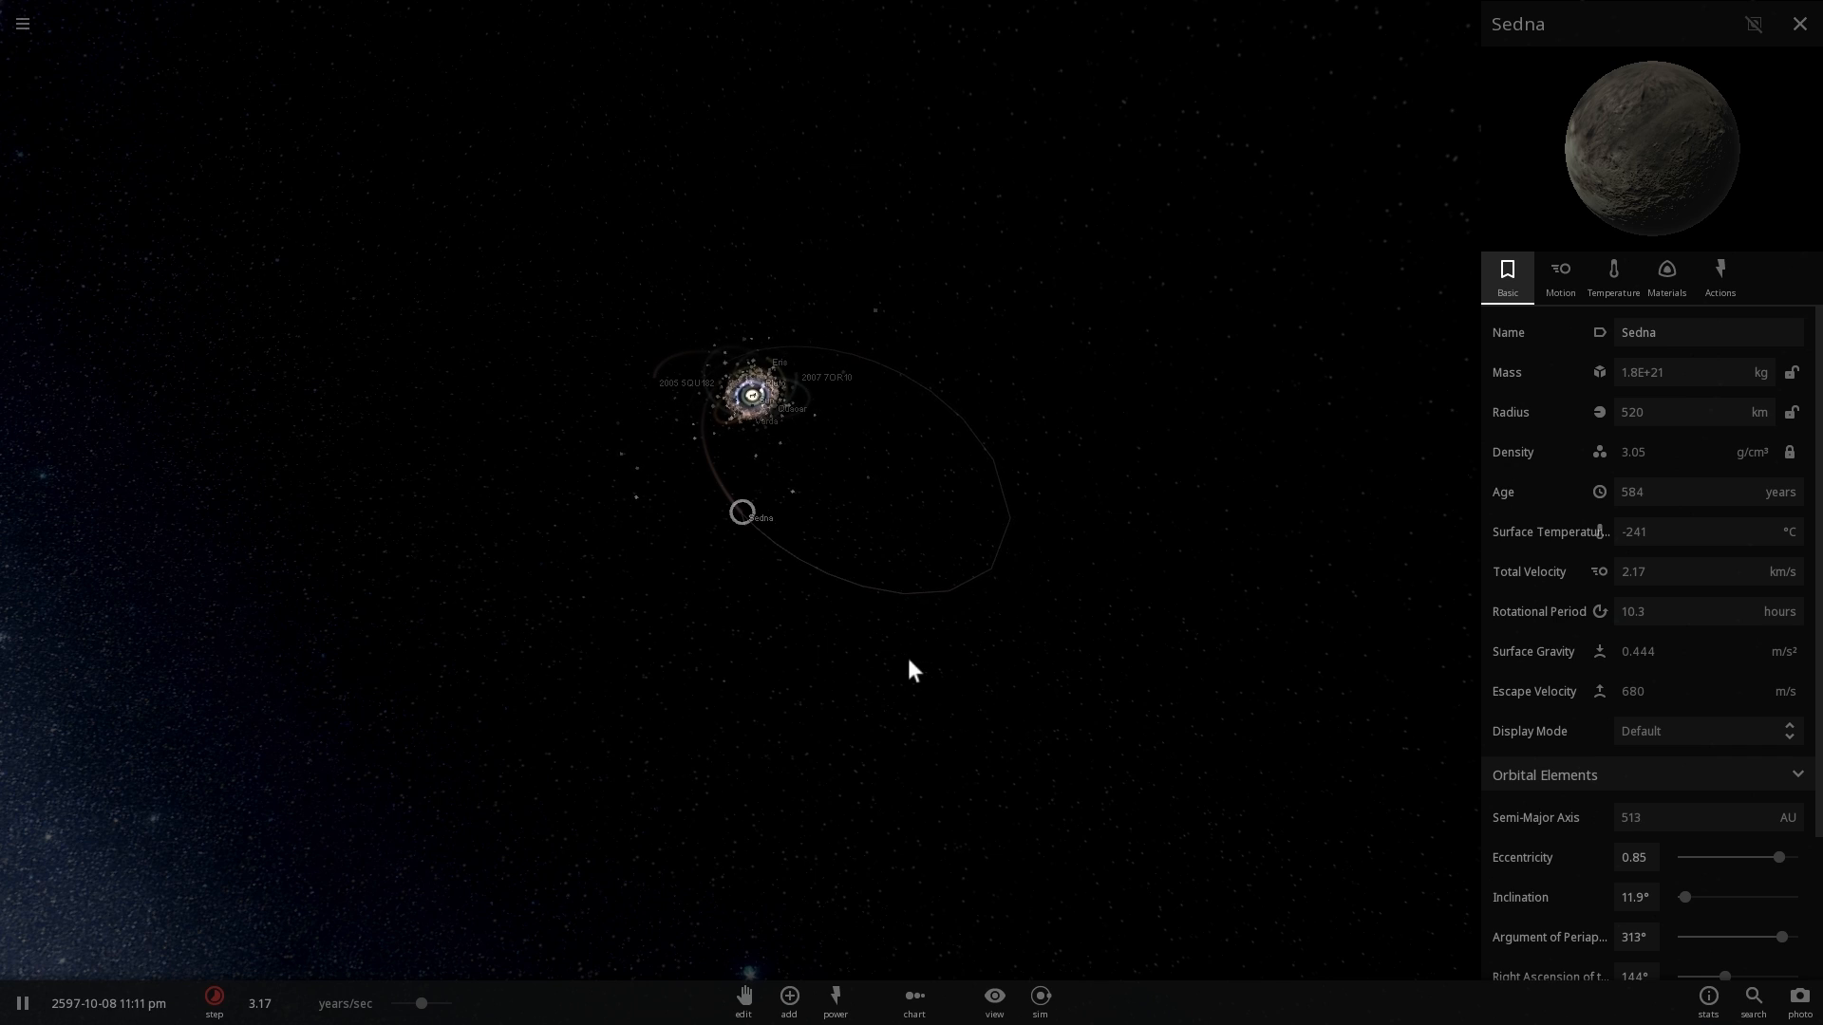
scroll(908, 627, up, 2)
scroll(854, 562, up, 3)
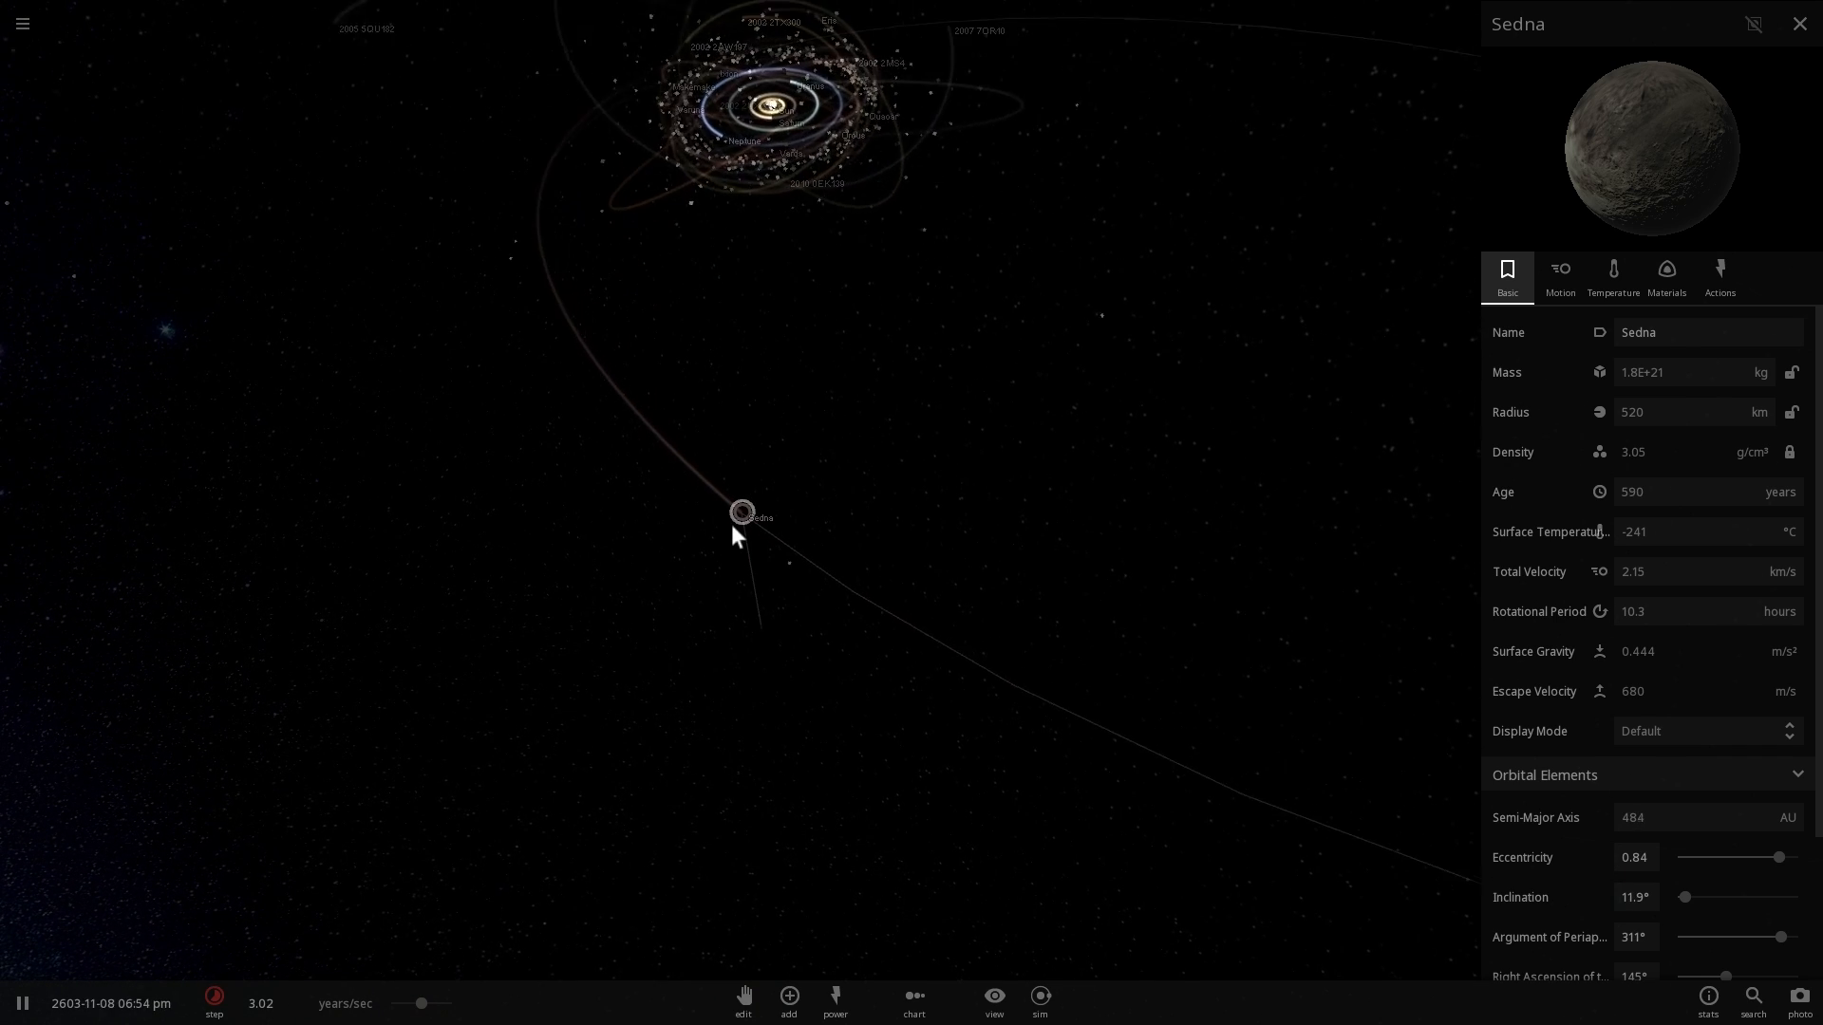
mouse_move(729, 526)
mouse_down()
mouse_move(776, 453)
mouse_move(735, 486)
mouse_up()
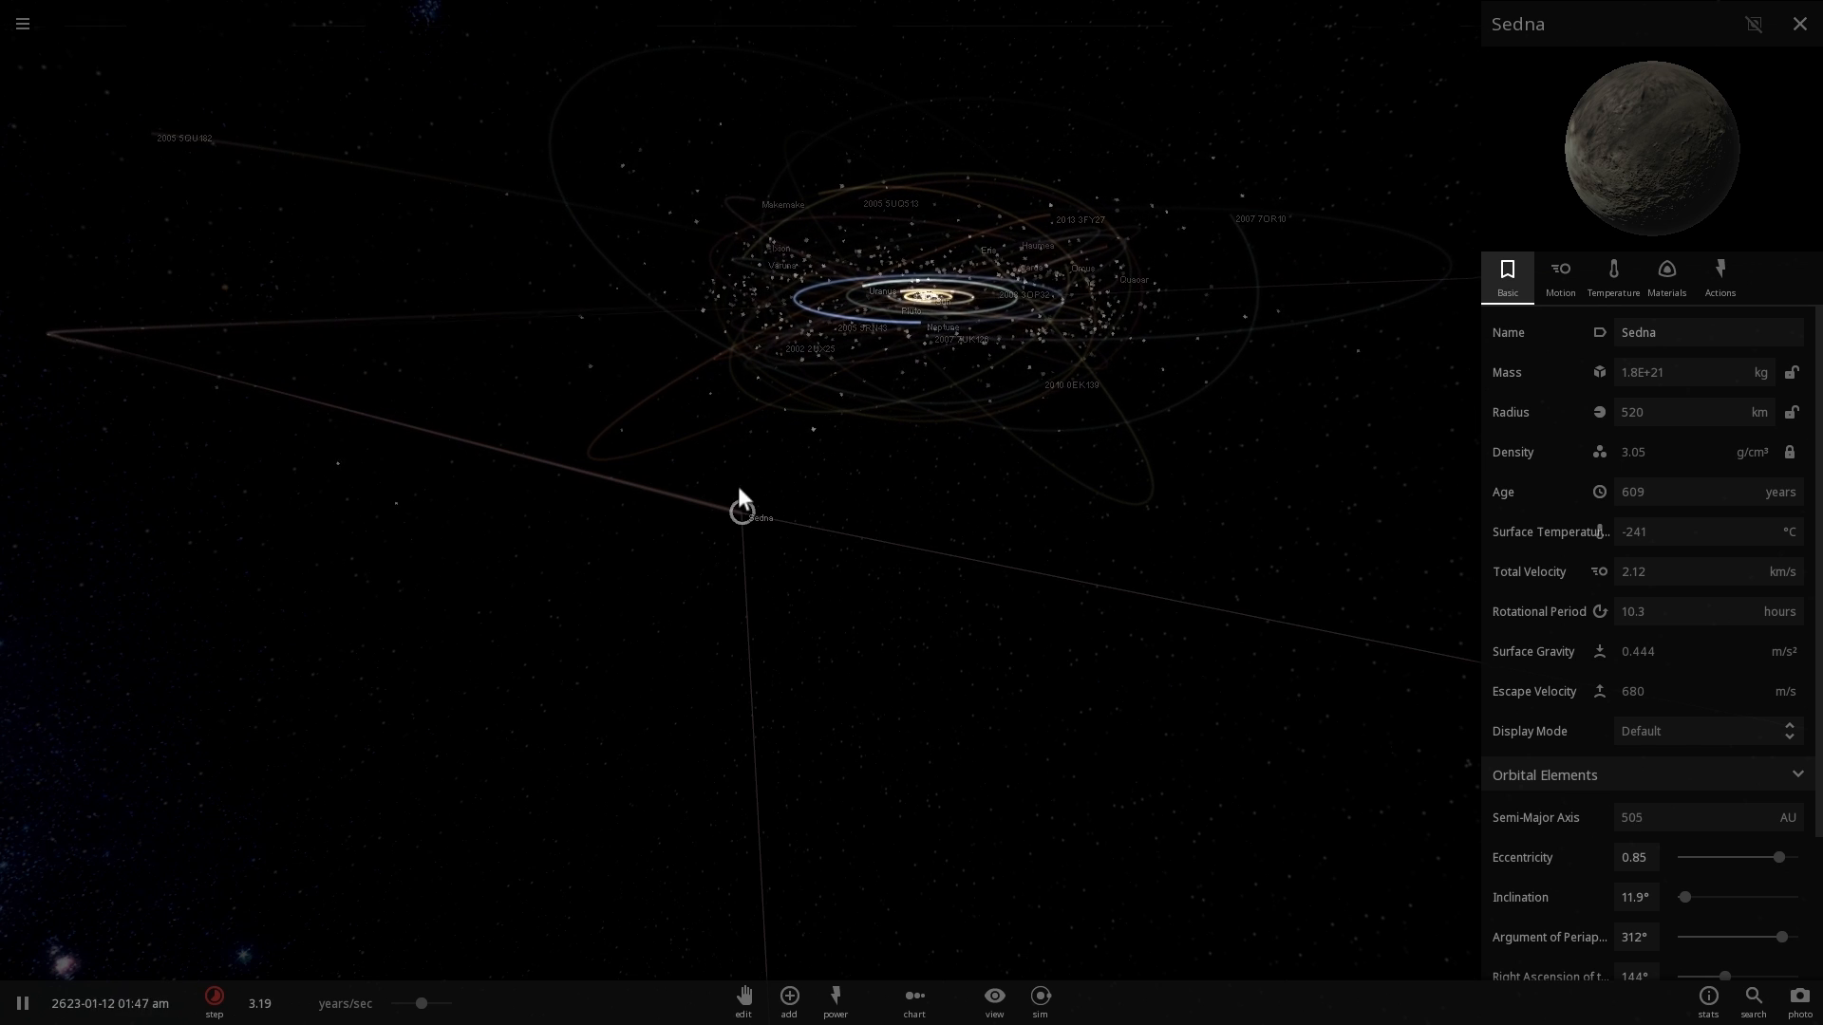
scroll(755, 484, up, 2)
scroll(769, 493, up, 5)
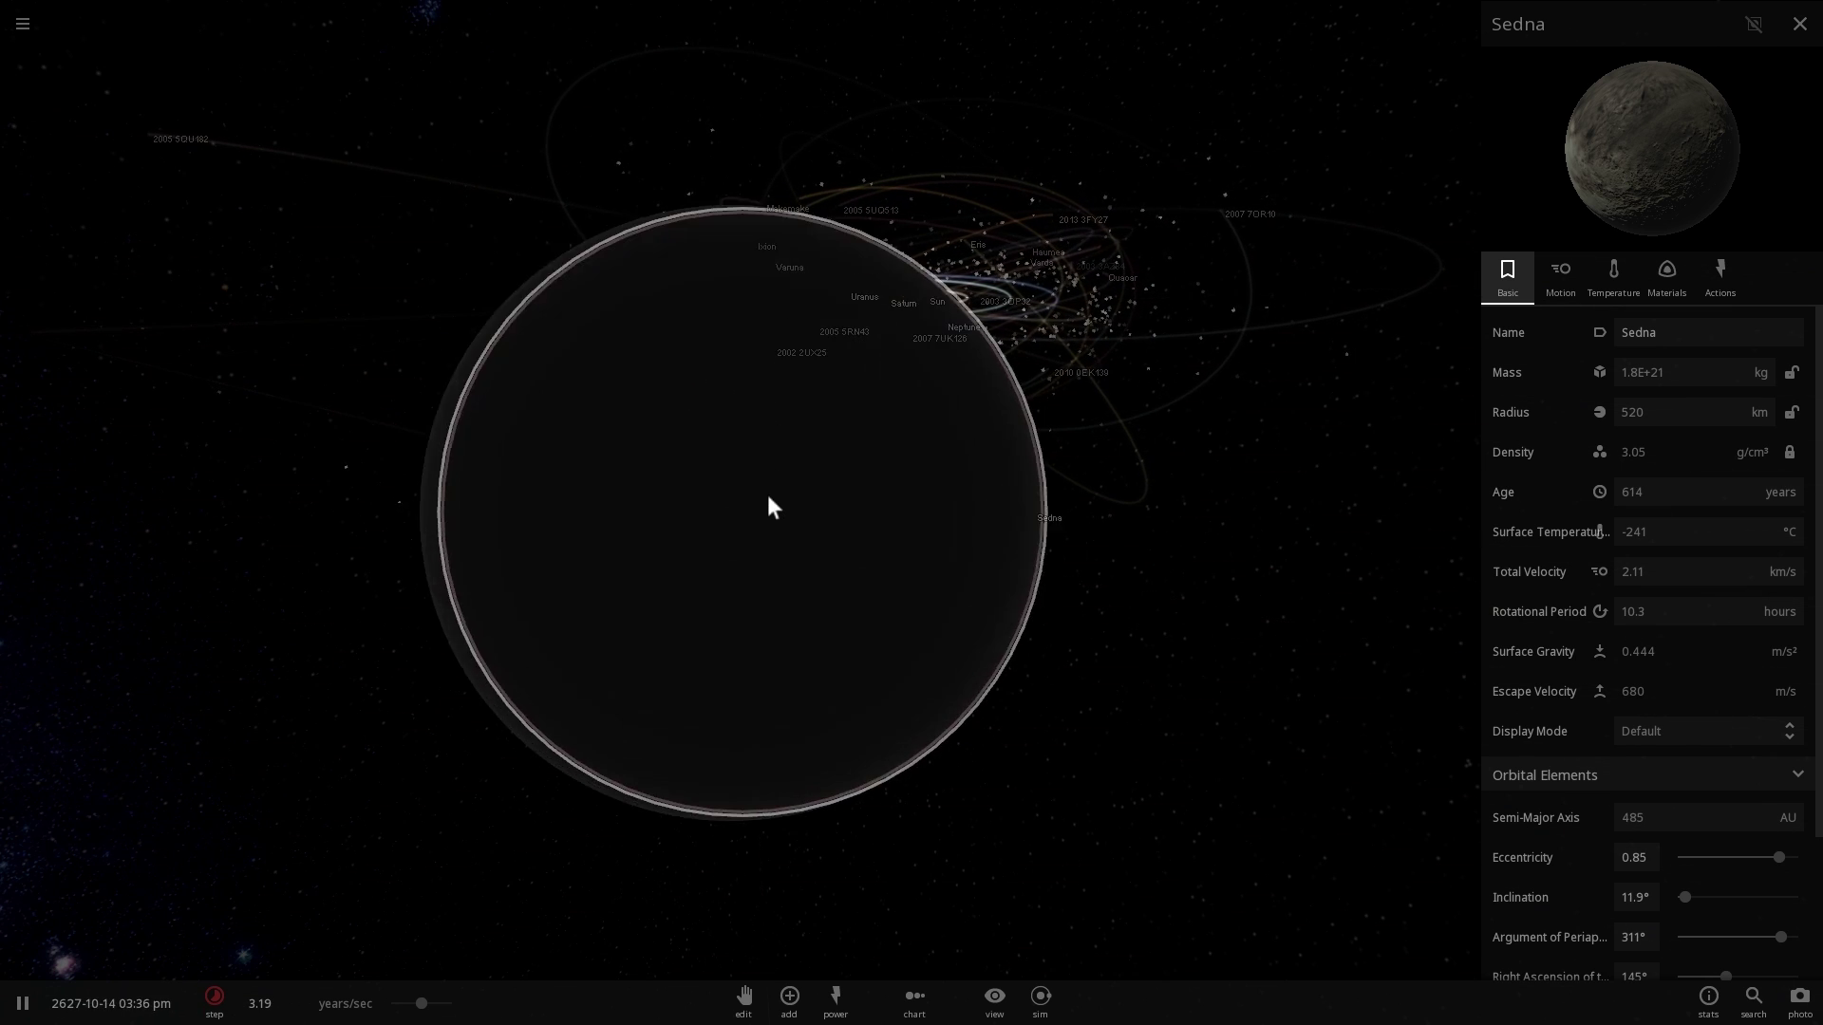
scroll(768, 508, down, 5)
mouse_move(763, 502)
mouse_down()
mouse_move(914, 538)
mouse_move(736, 550)
mouse_up()
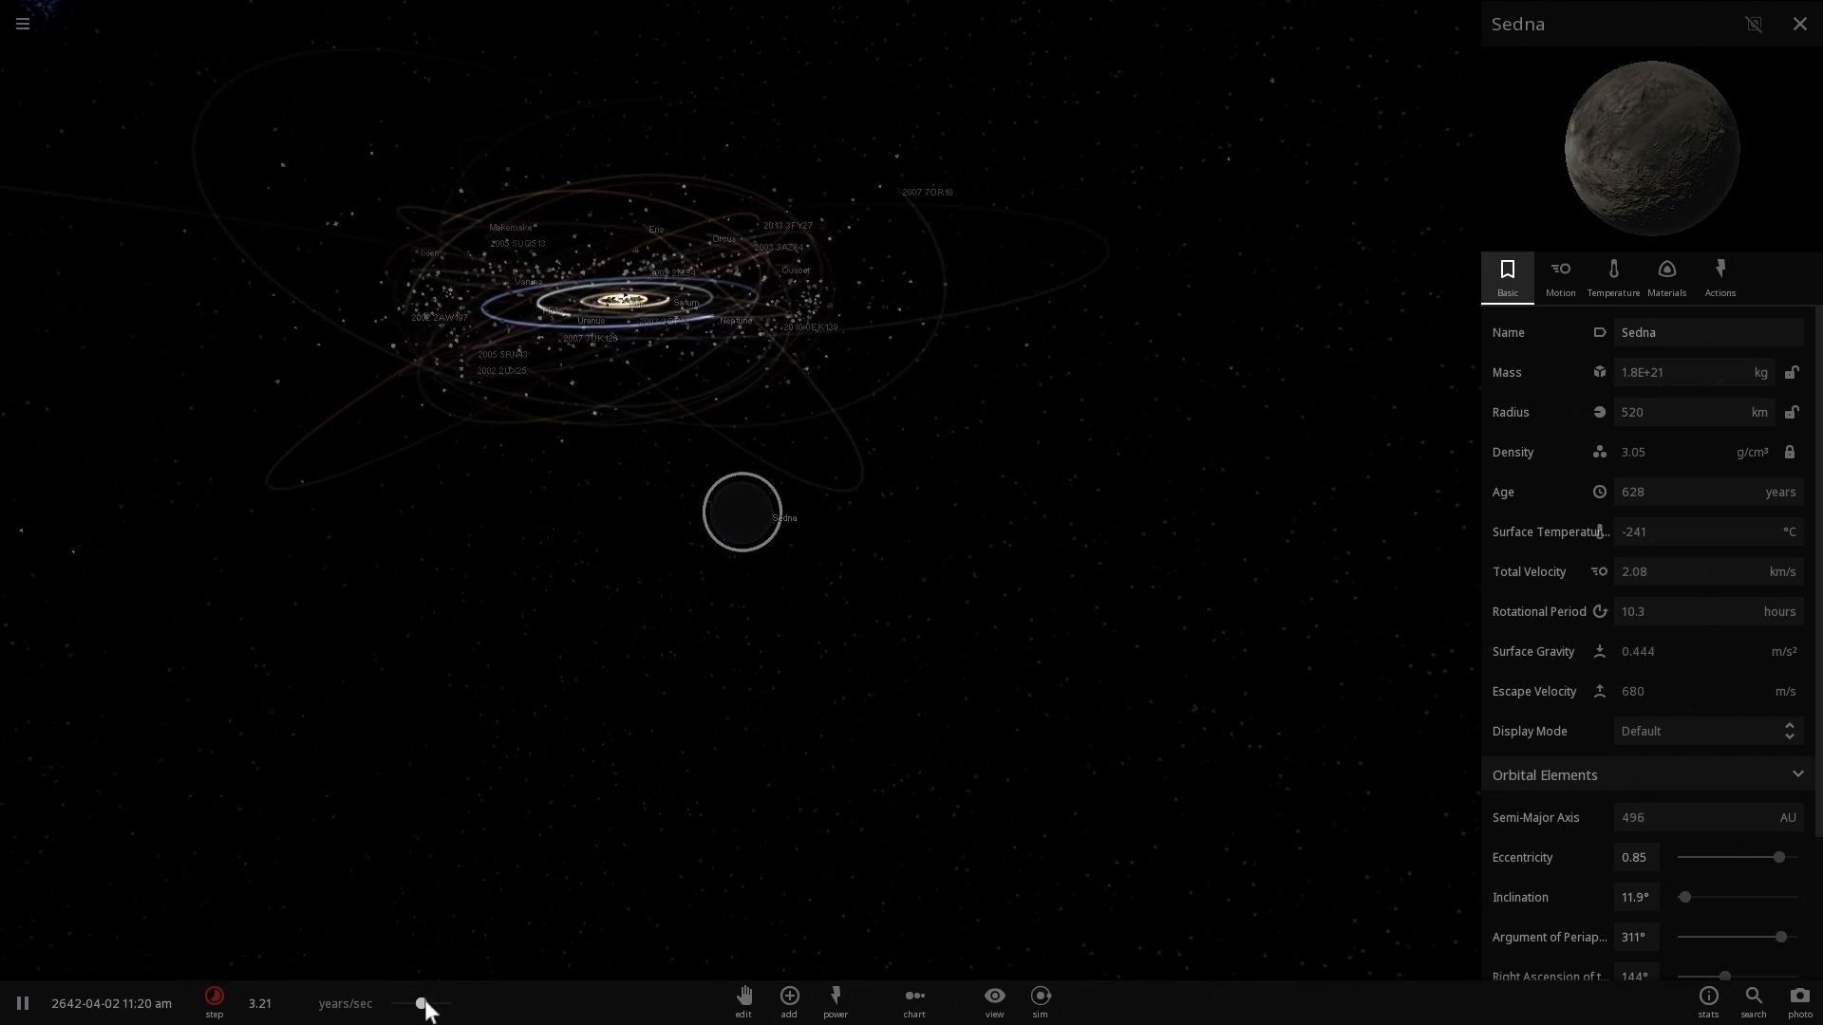
drag(975, 521, 923, 520)
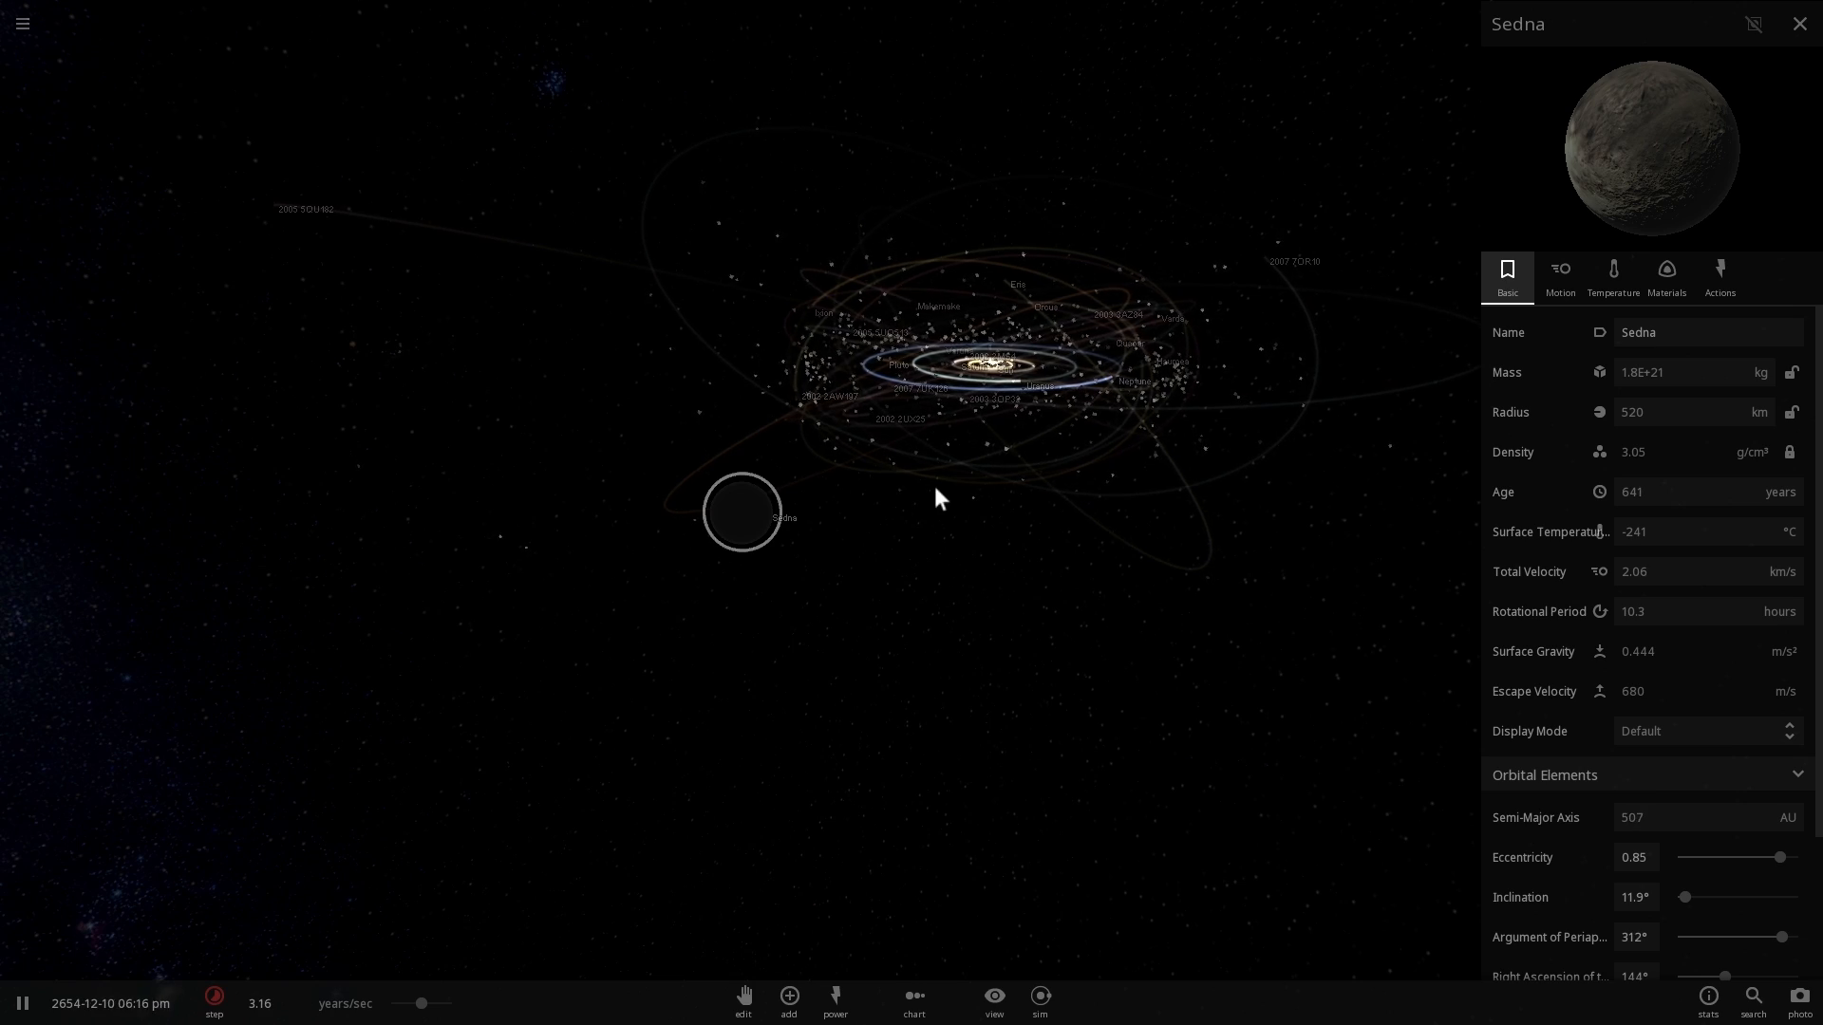
Orbit so the Solar System sits above Sedna and the Milky Way fills the background
mouse_move(933, 484)
mouse_down()
mouse_move(895, 478)
mouse_move(852, 512)
mouse_move(752, 640)
mouse_up()
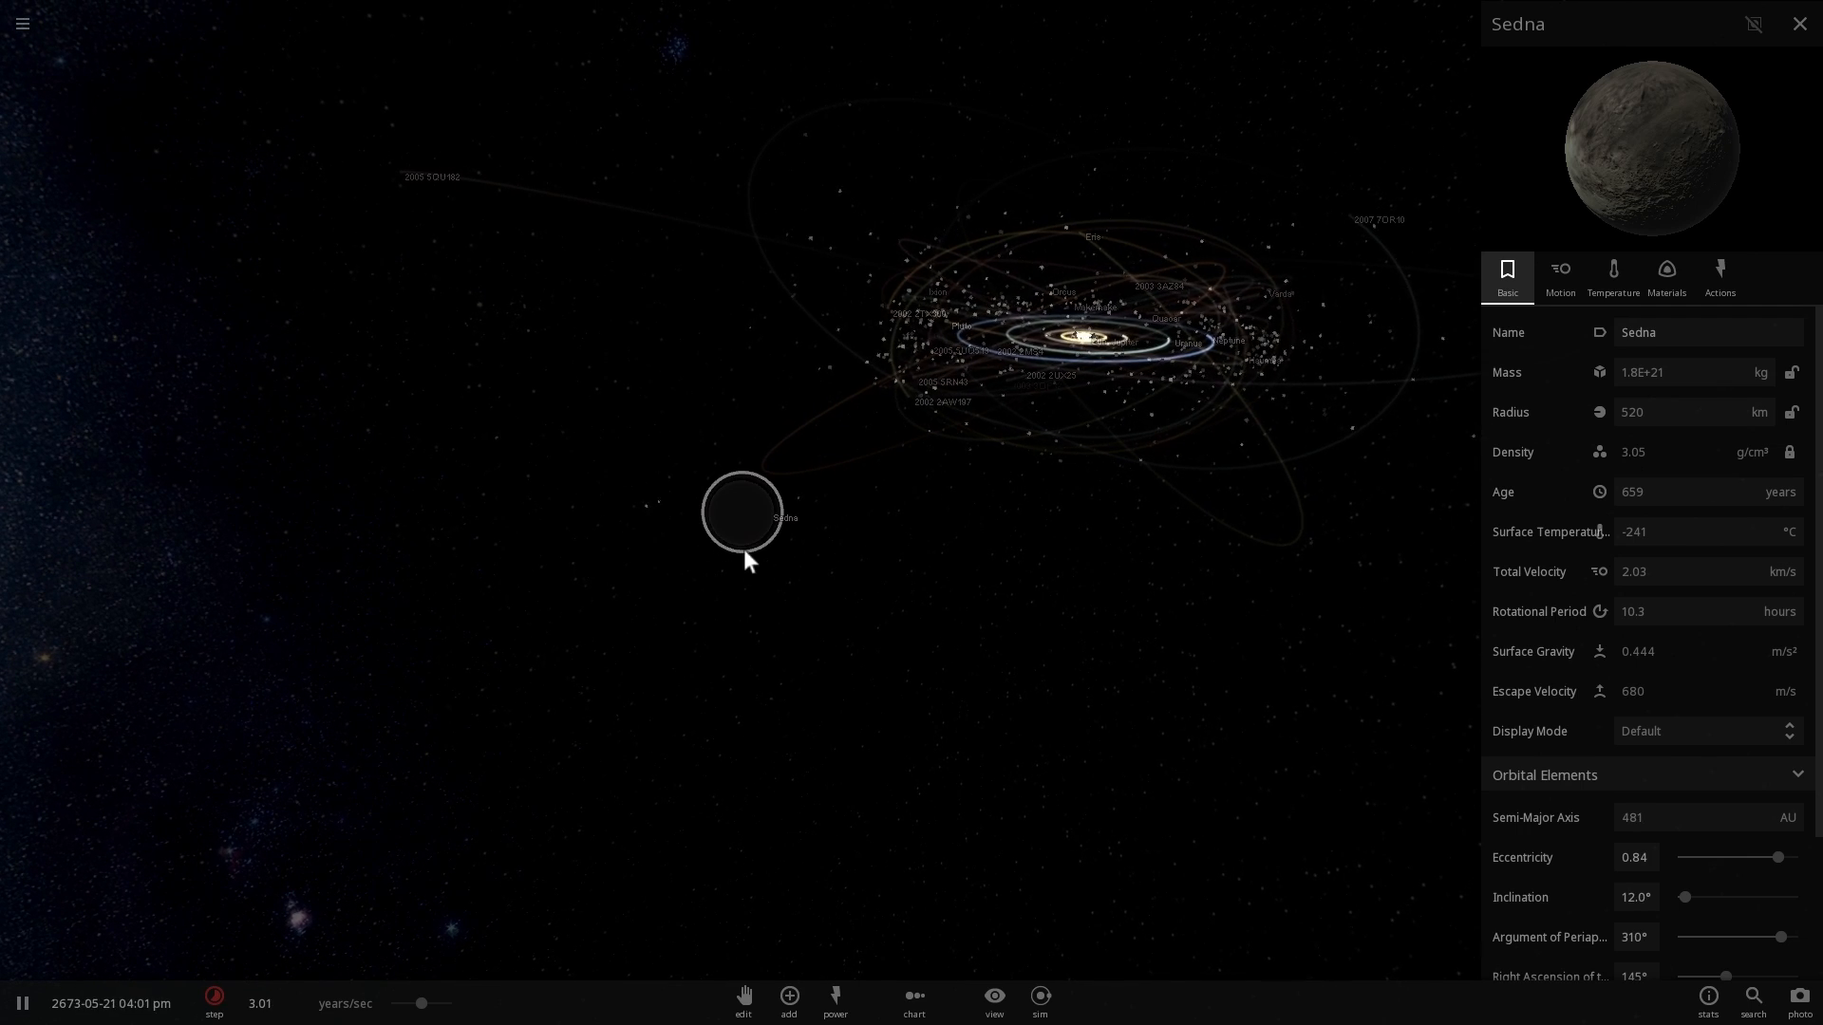
mouse_move(843, 387)
mouse_down()
mouse_move(877, 373)
mouse_move(907, 404)
mouse_up()
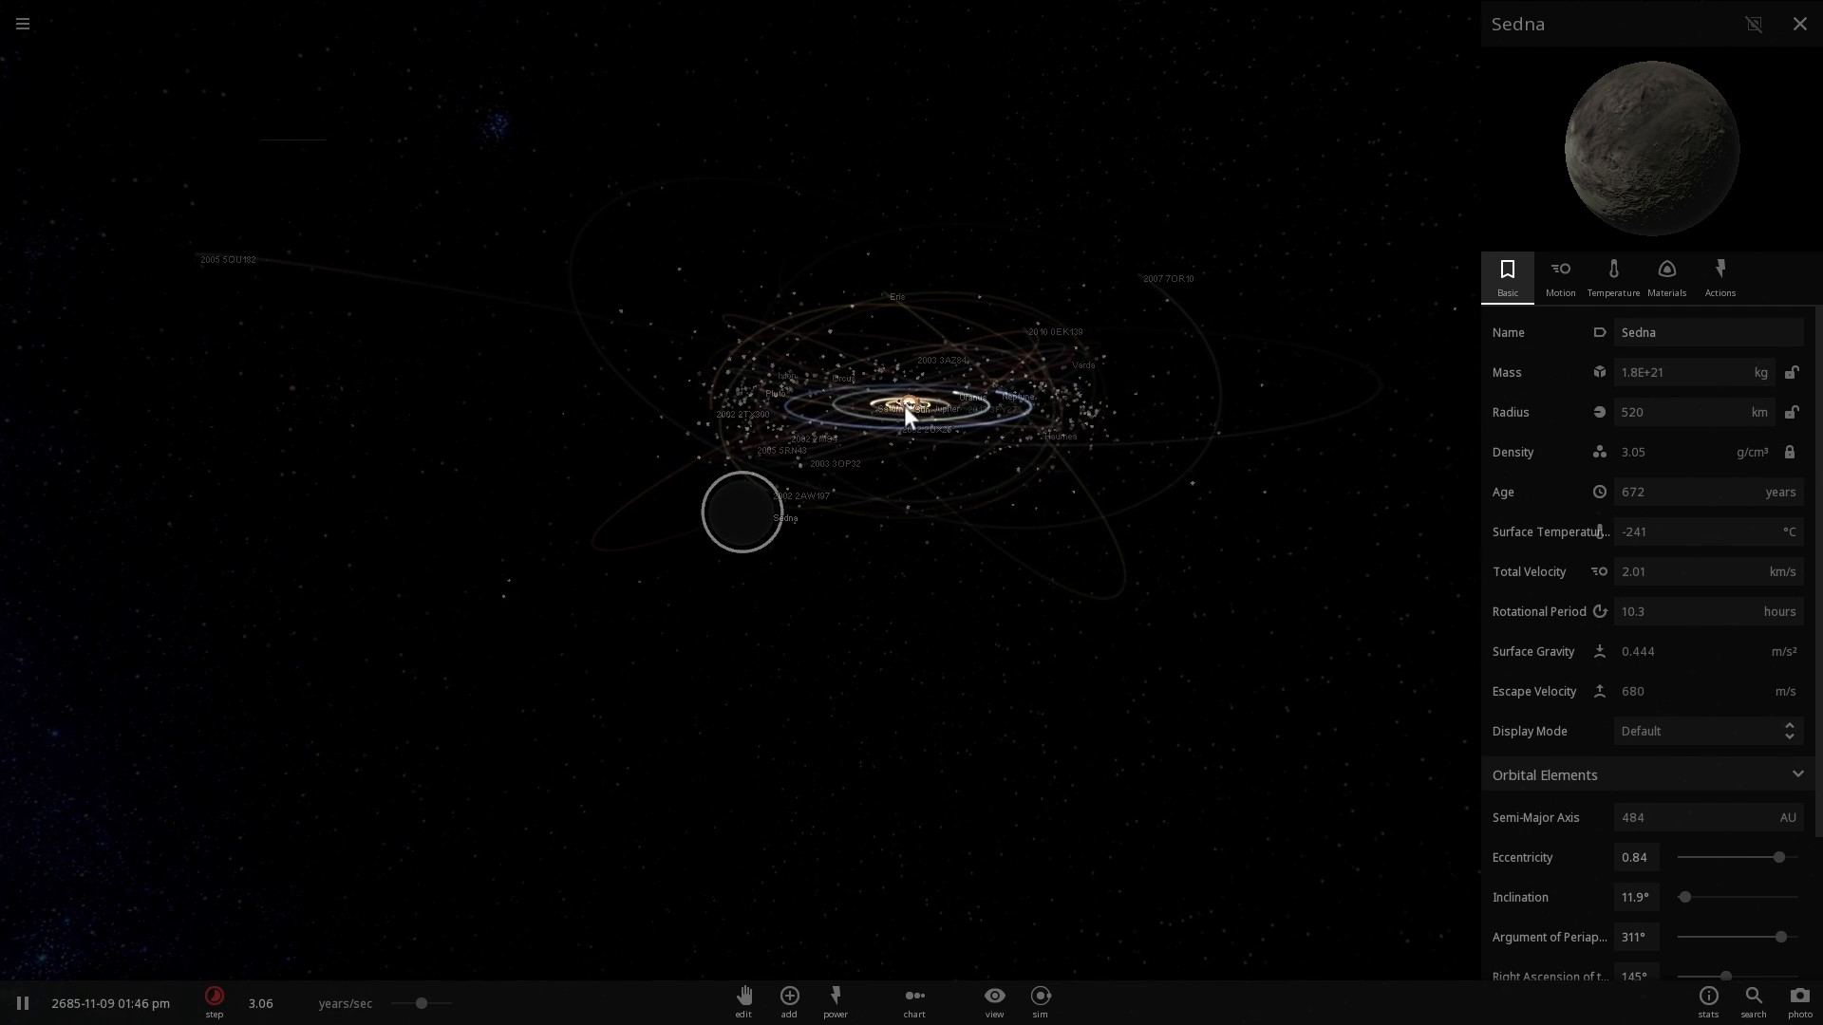
drag(1023, 383, 965, 422)
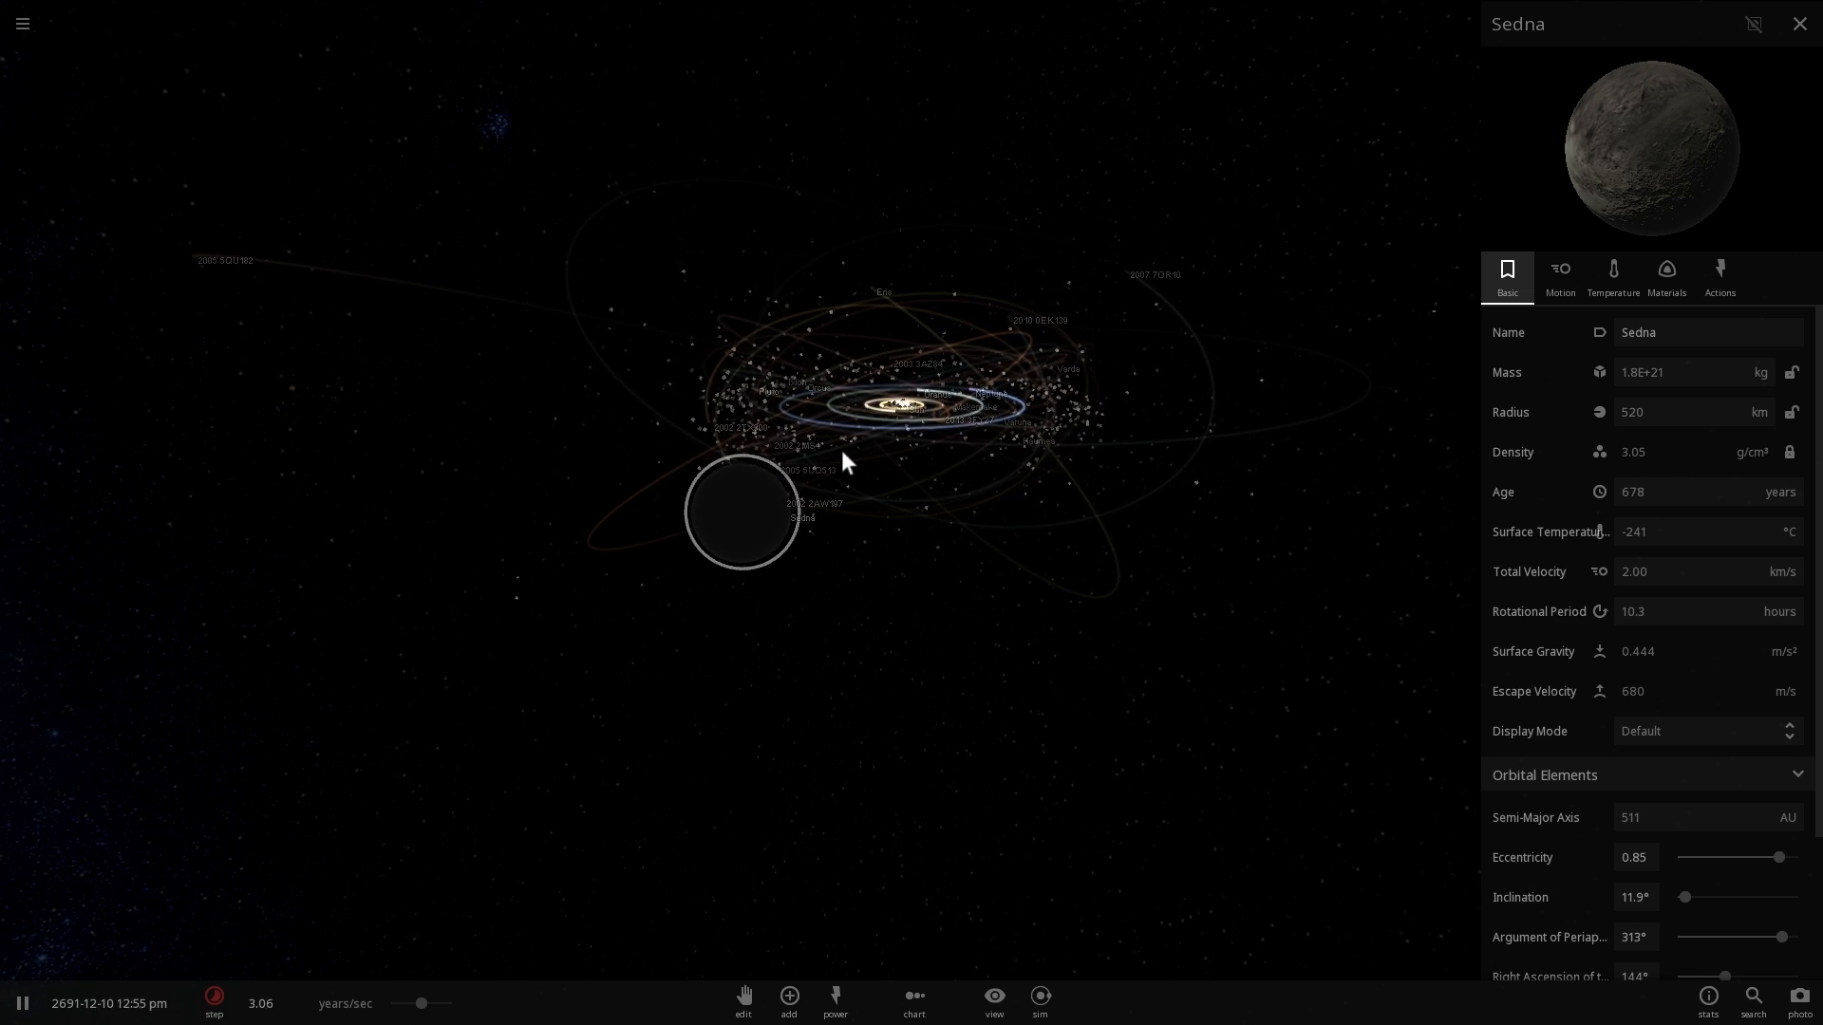
mouse_move(847, 489)
mouse_down()
mouse_move(606, 497)
mouse_move(647, 408)
mouse_up()
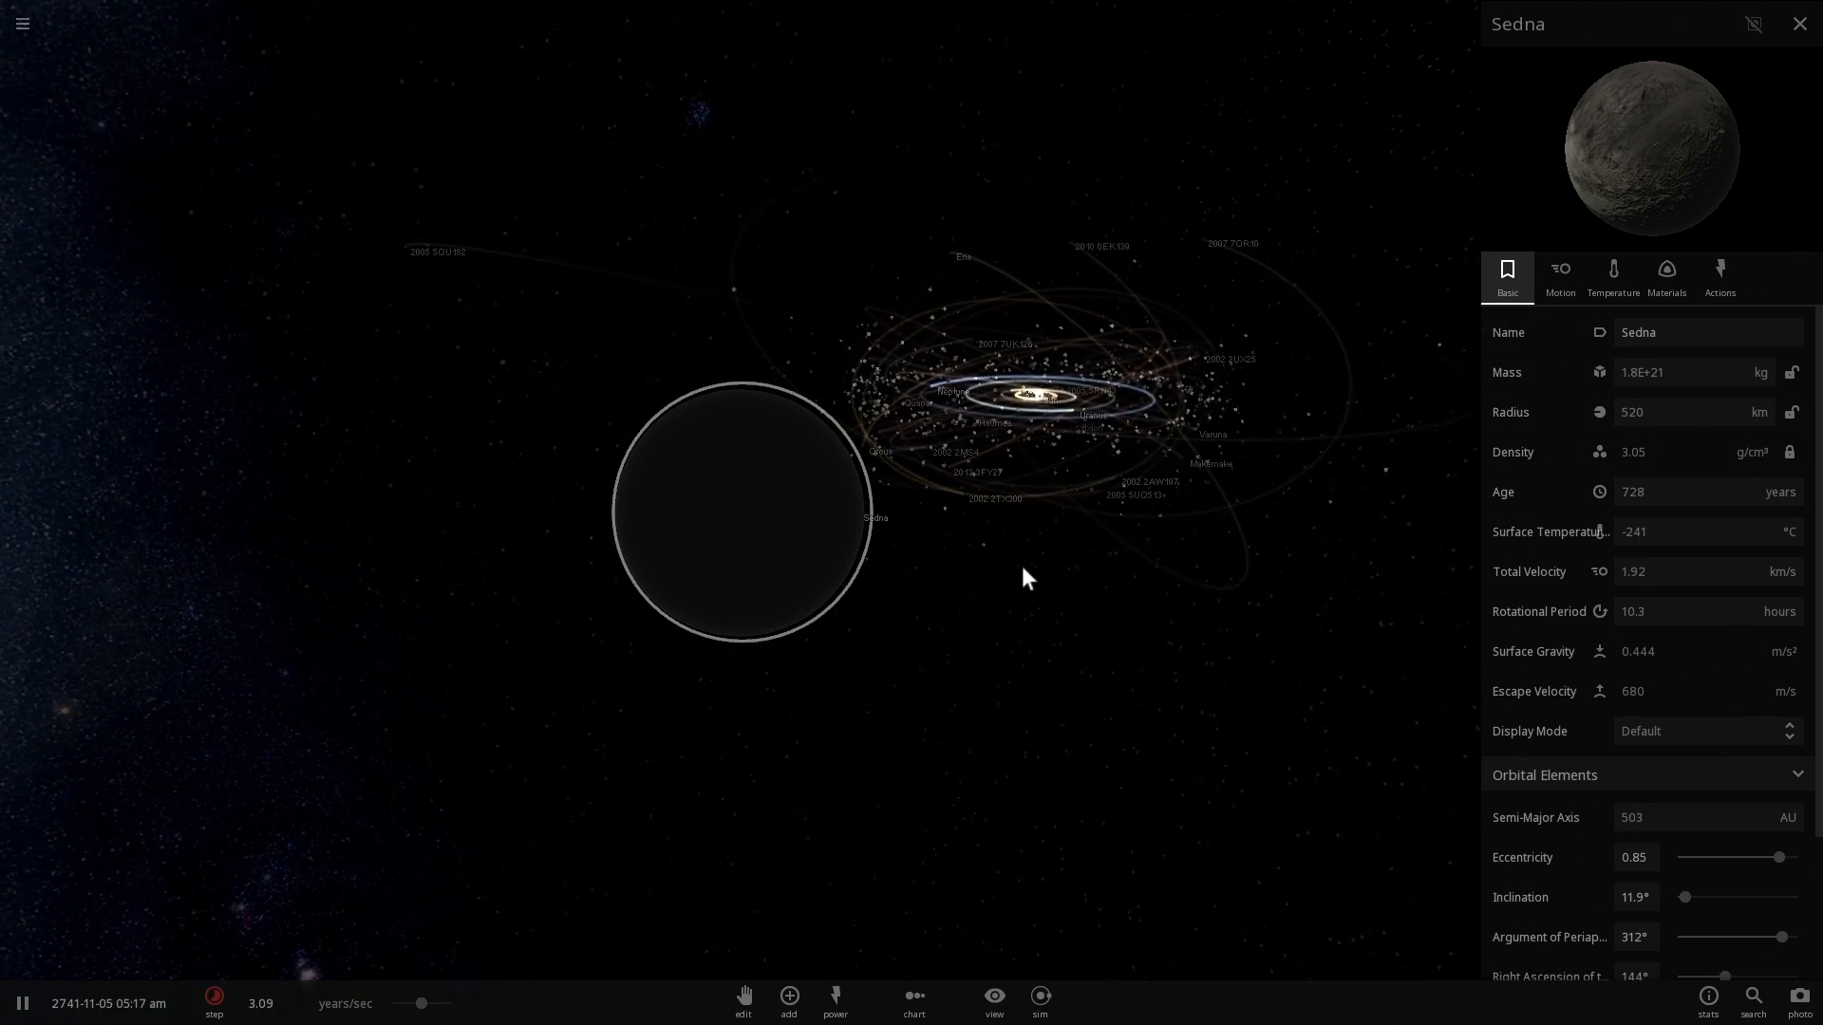
drag(885, 492, 1245, 399)
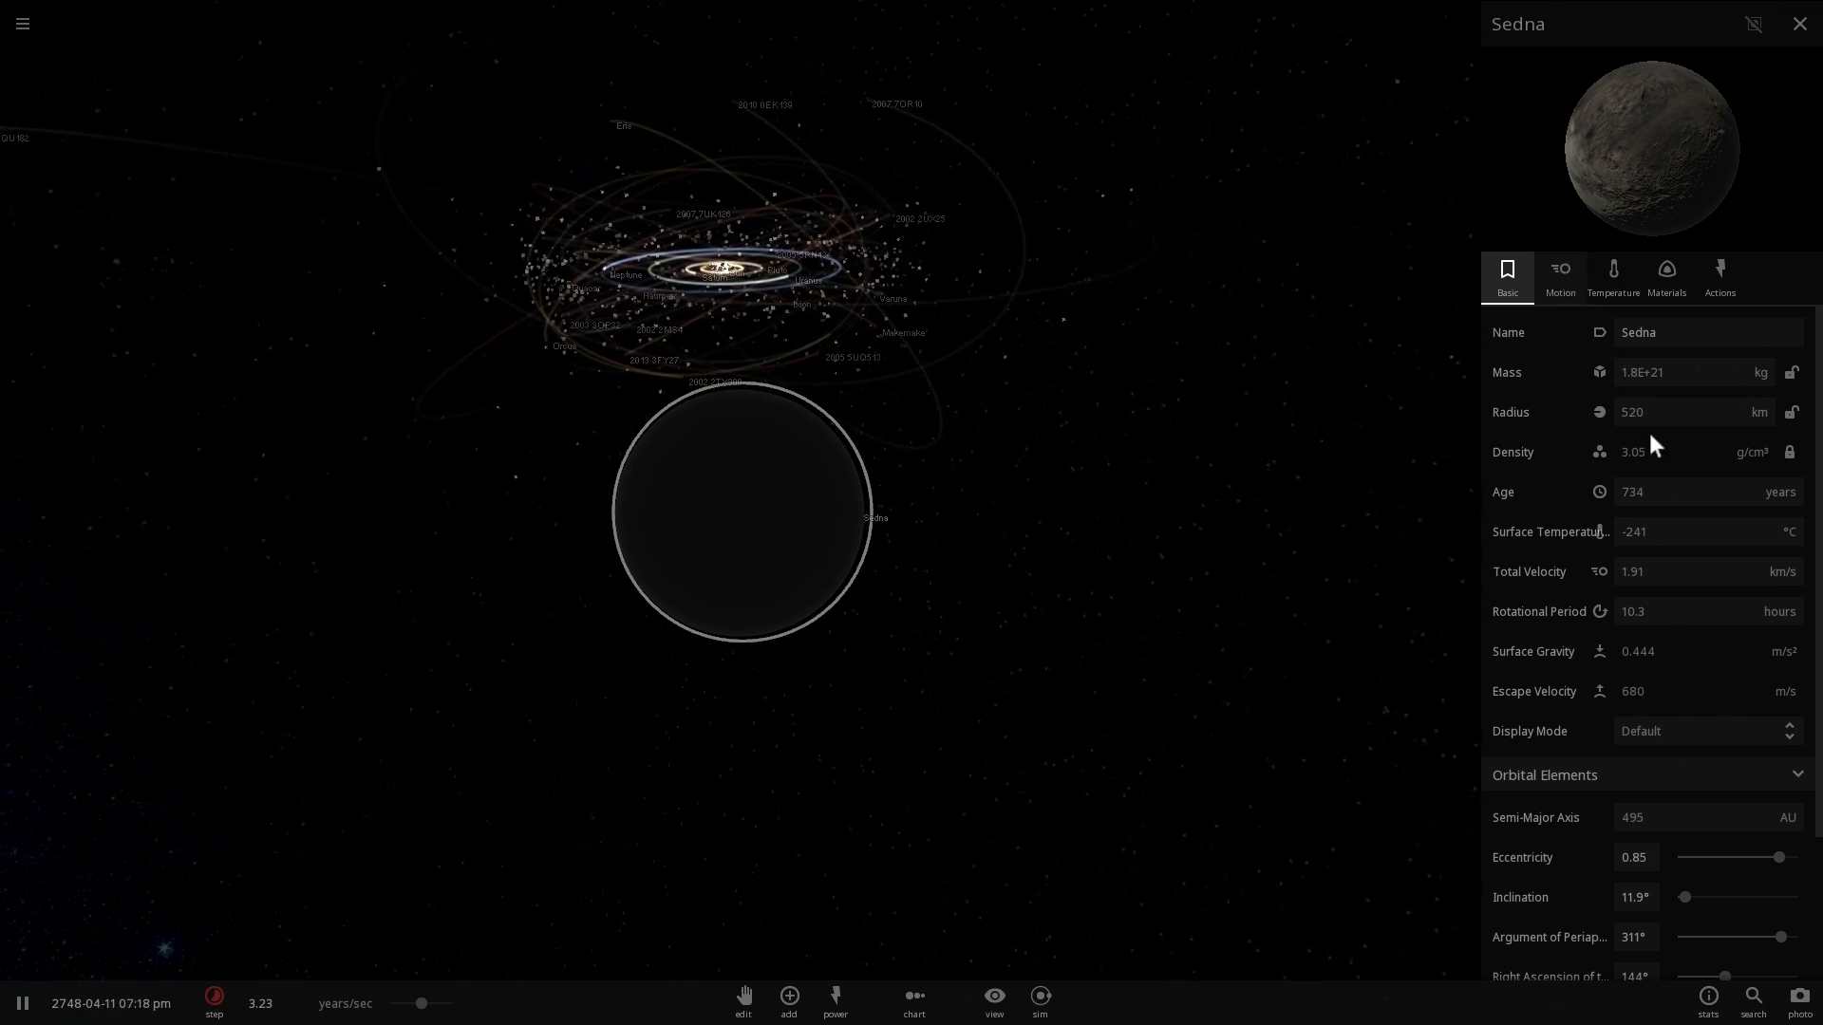
scroll(1640, 471, down, 1)
scroll(1633, 499, down, 1)
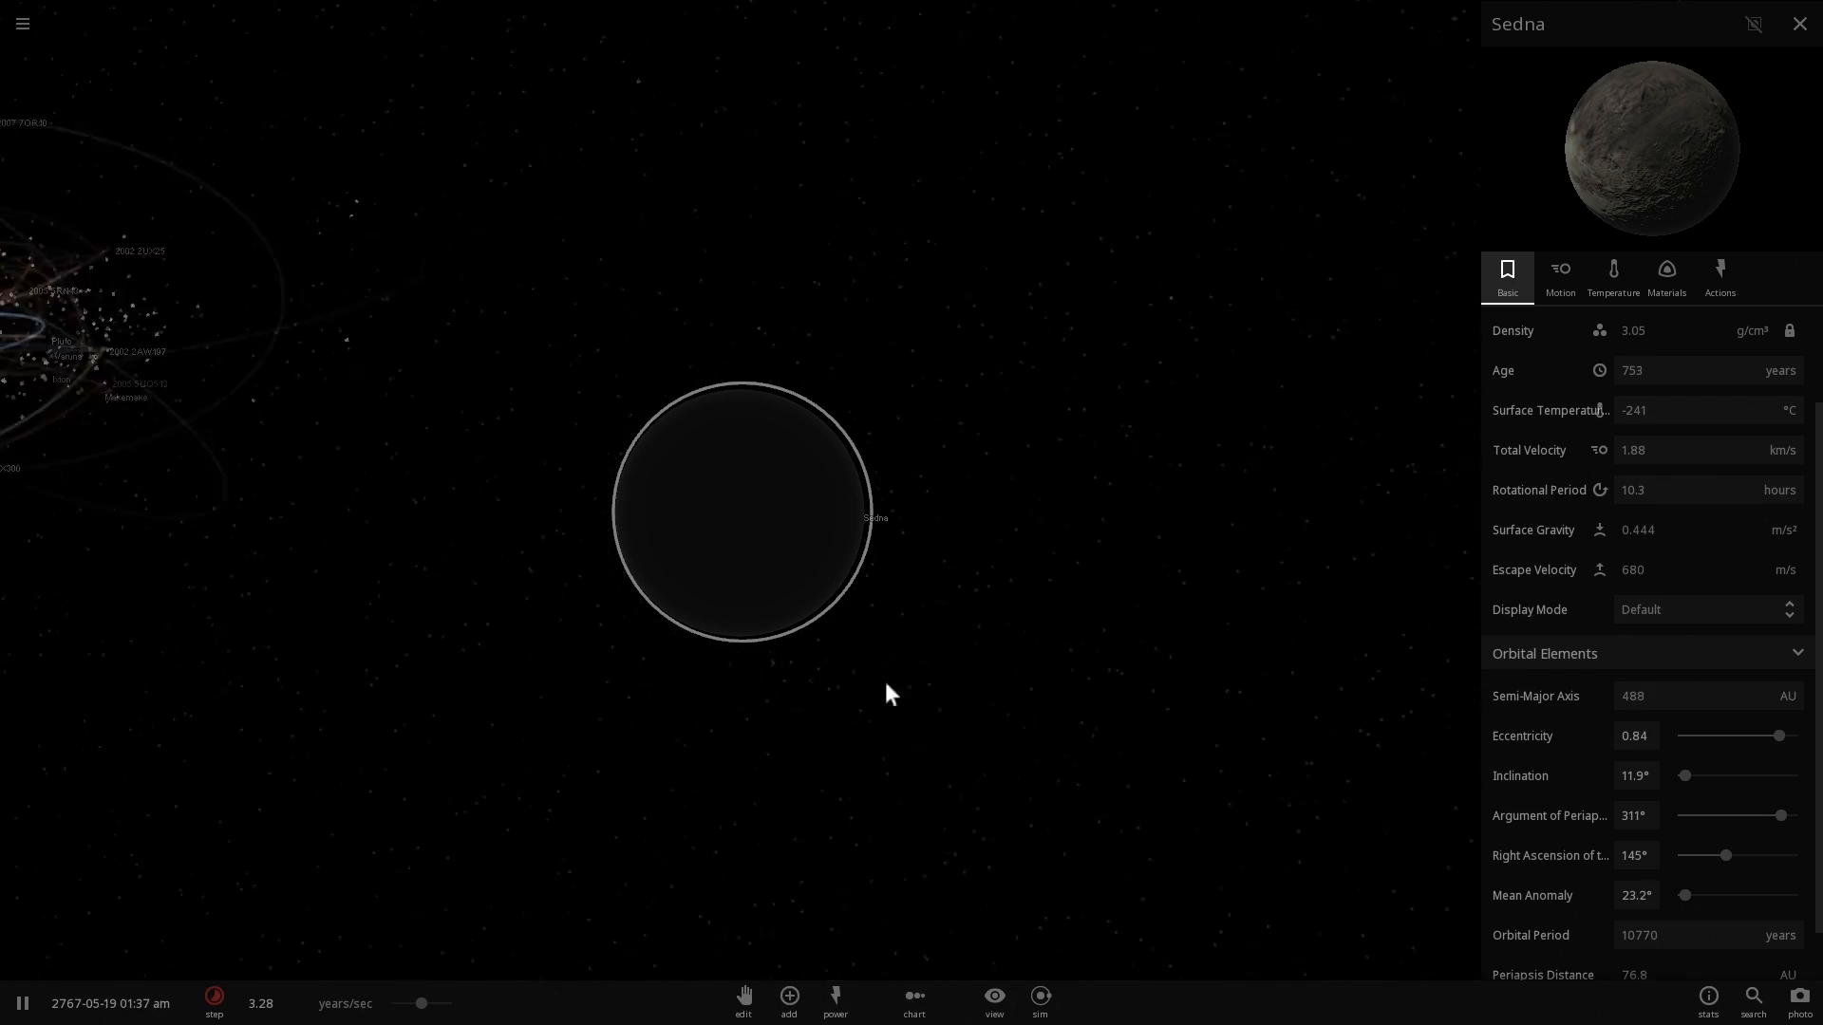
scroll(855, 599, up, 3)
scroll(826, 545, down, 2)
drag(884, 537, 716, 619)
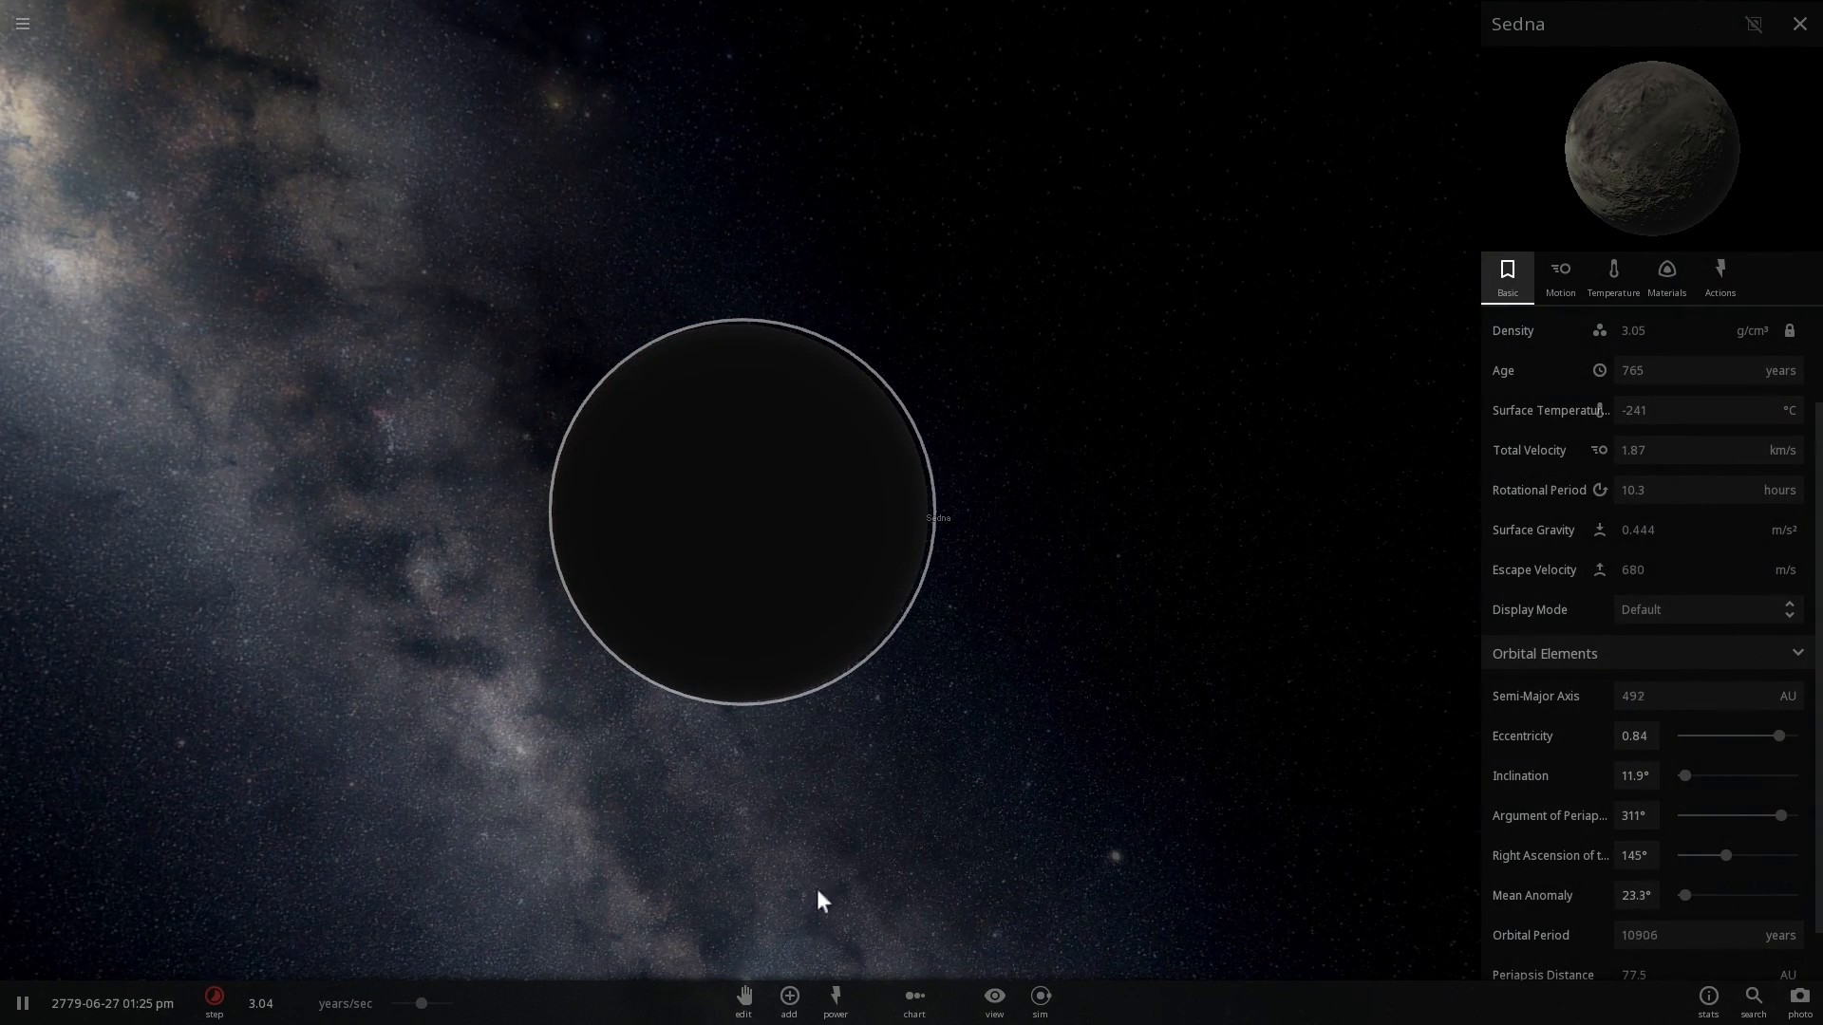
Open the Add bodies catalogue and swing the view from Sedna out to the Solar System
click(782, 997)
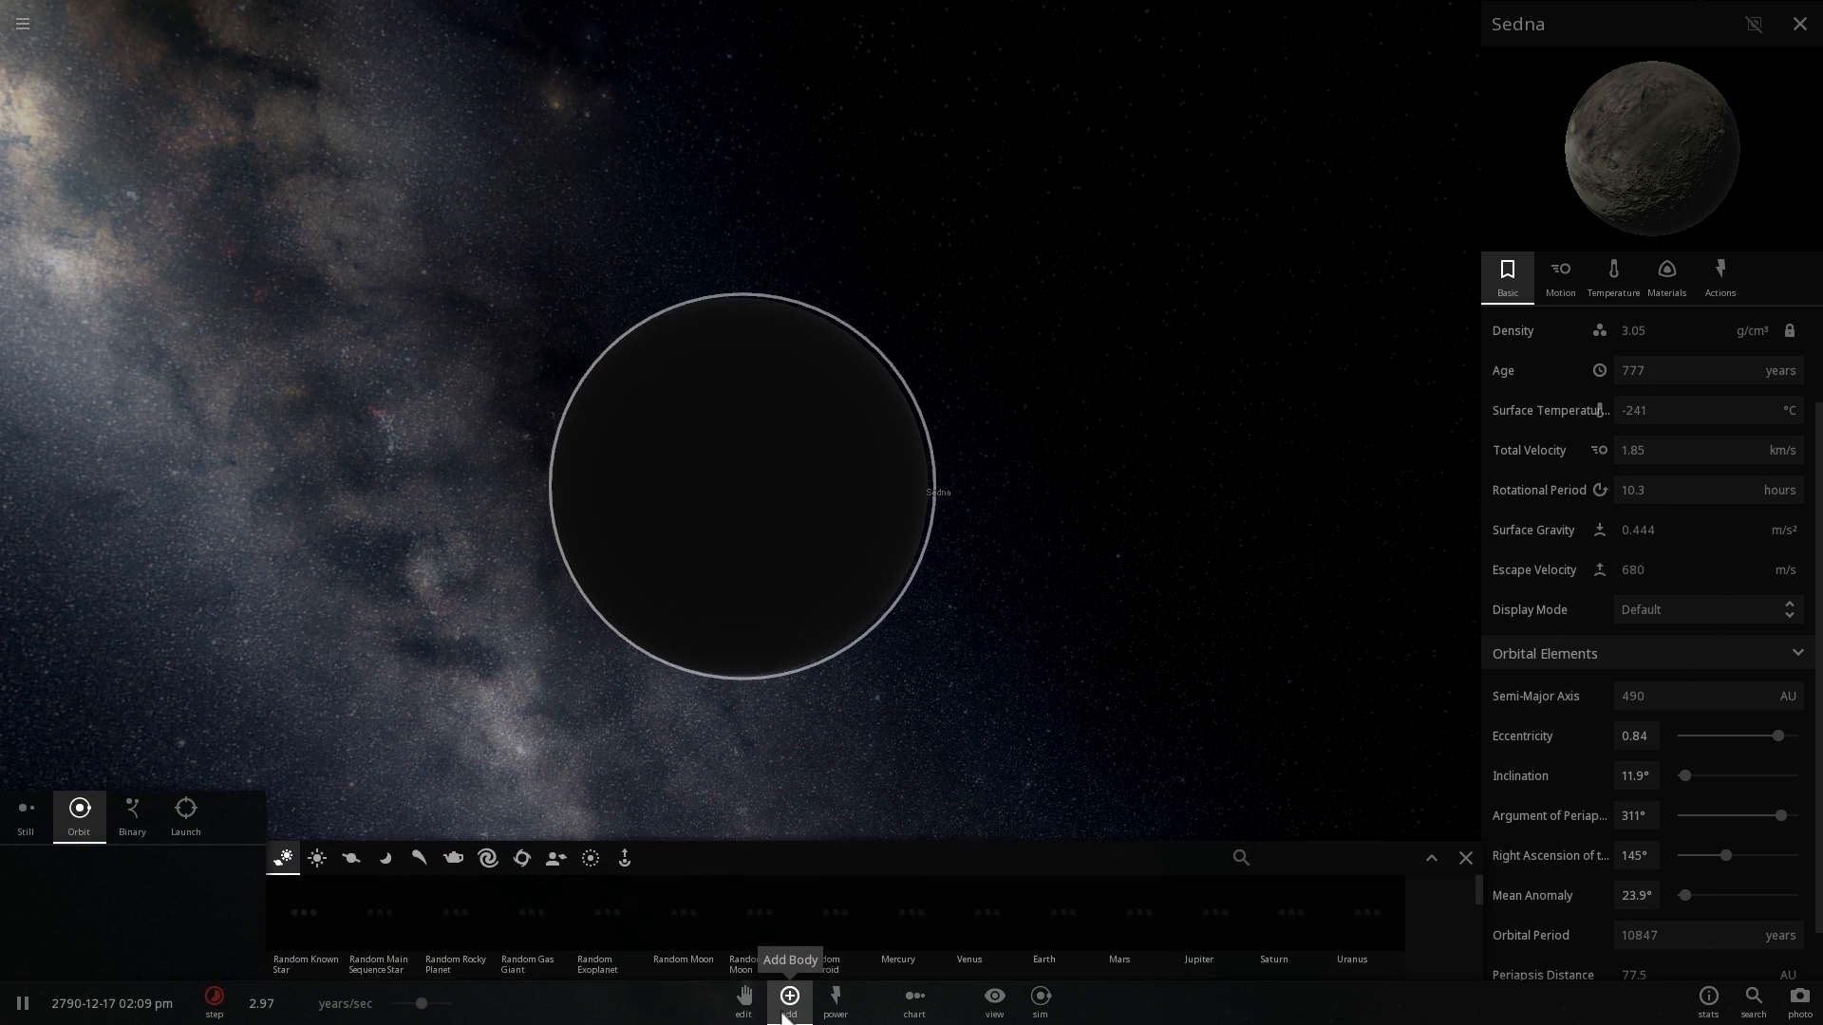
drag(897, 731, 779, 750)
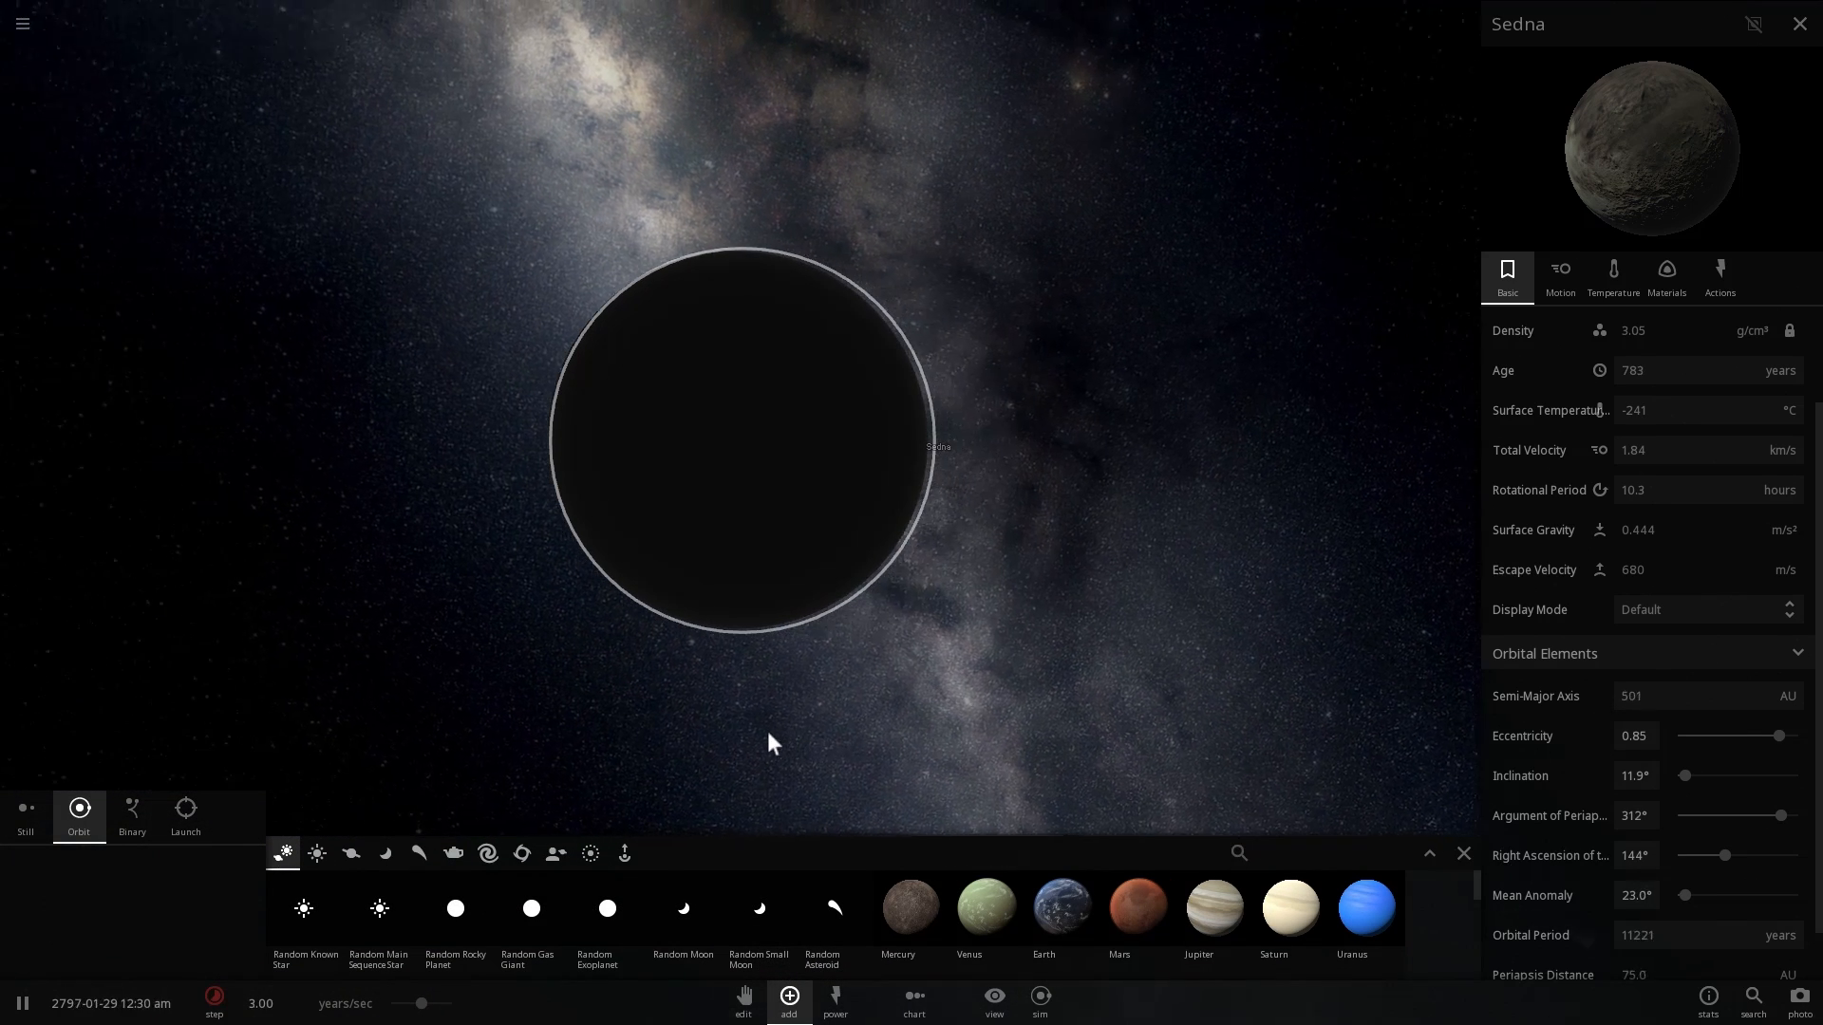
drag(767, 741, 747, 708)
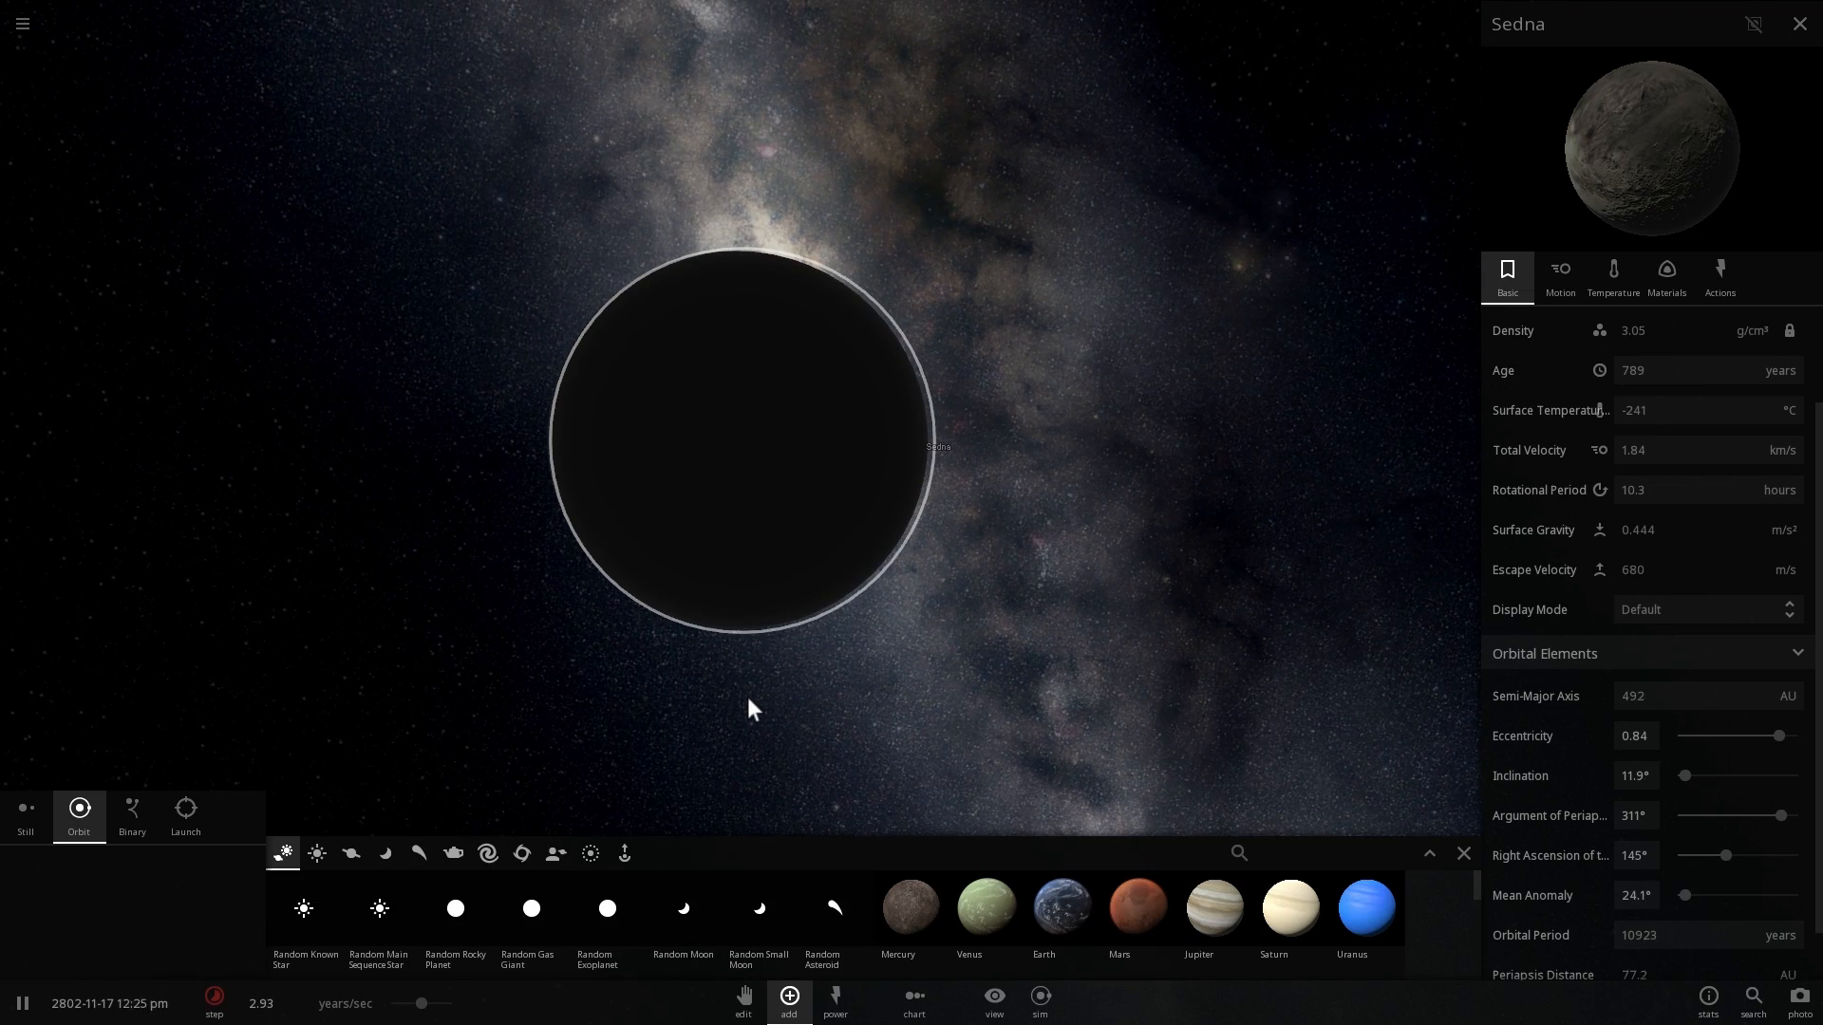
mouse_move(546, 595)
mouse_down()
mouse_move(839, 649)
mouse_move(1073, 649)
mouse_up()
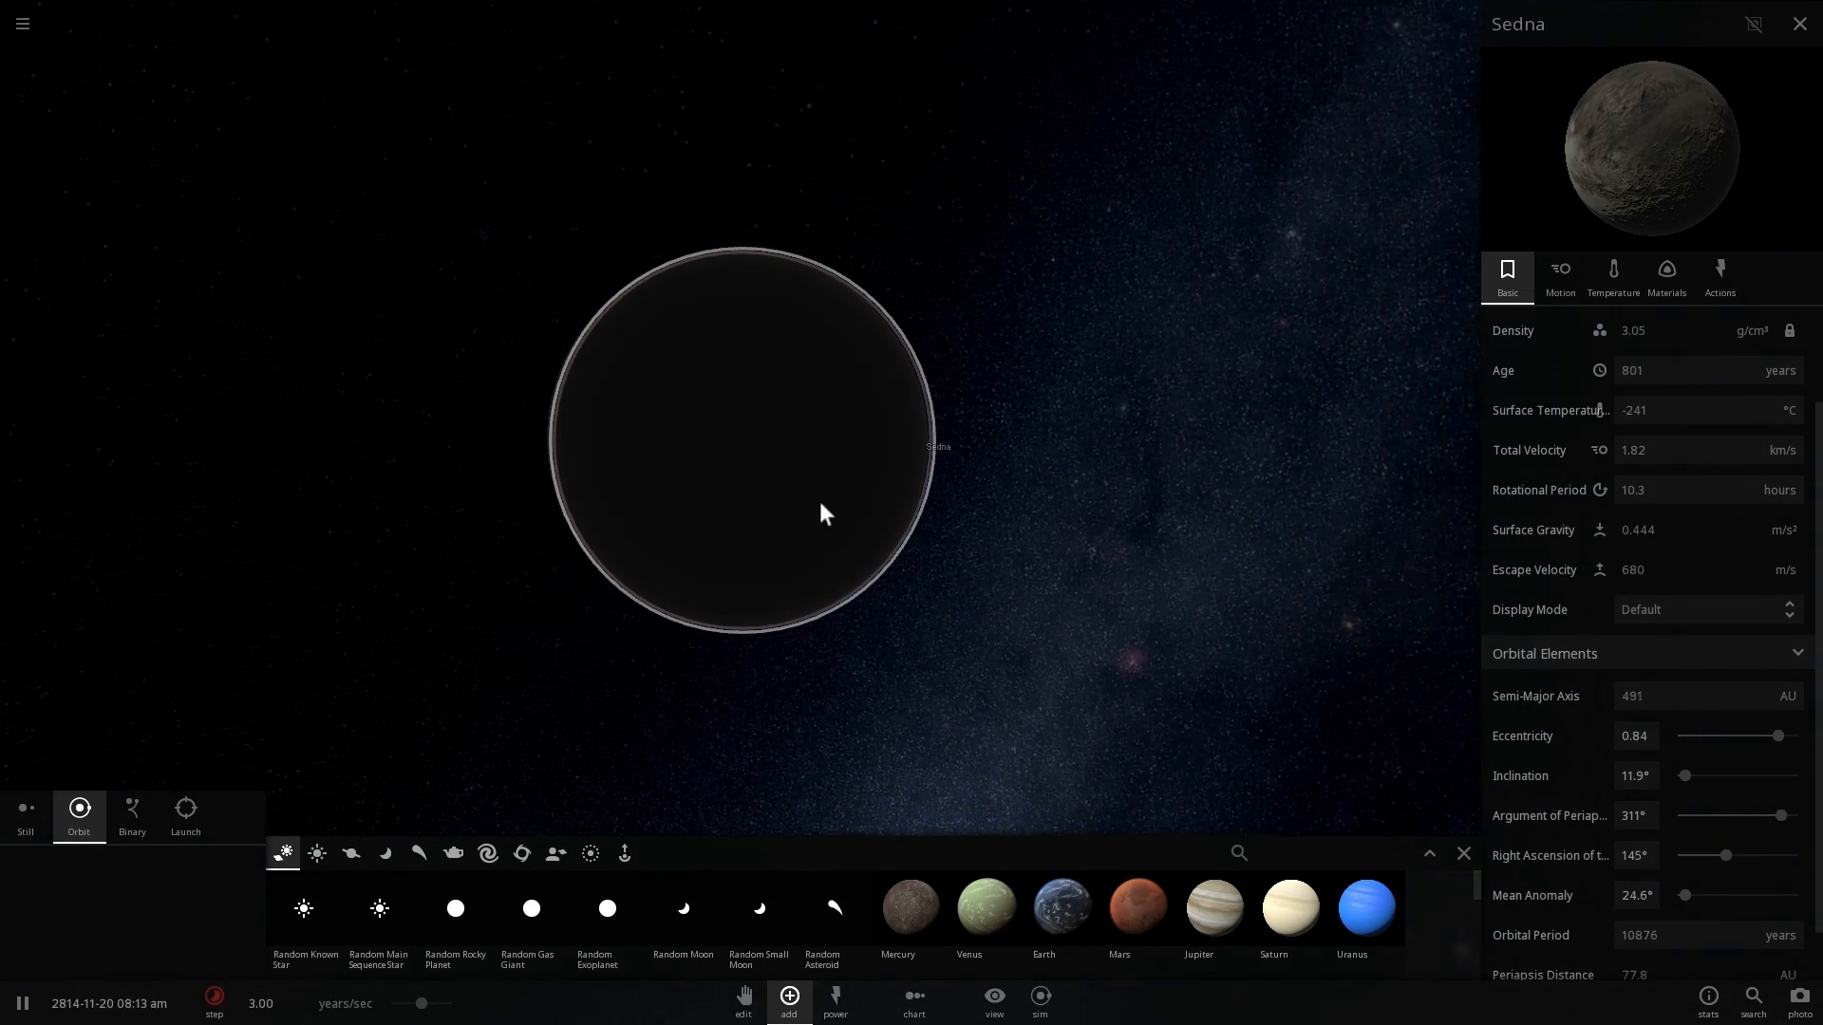
mouse_move(820, 501)
mouse_down()
mouse_move(865, 549)
mouse_move(537, 525)
mouse_up()
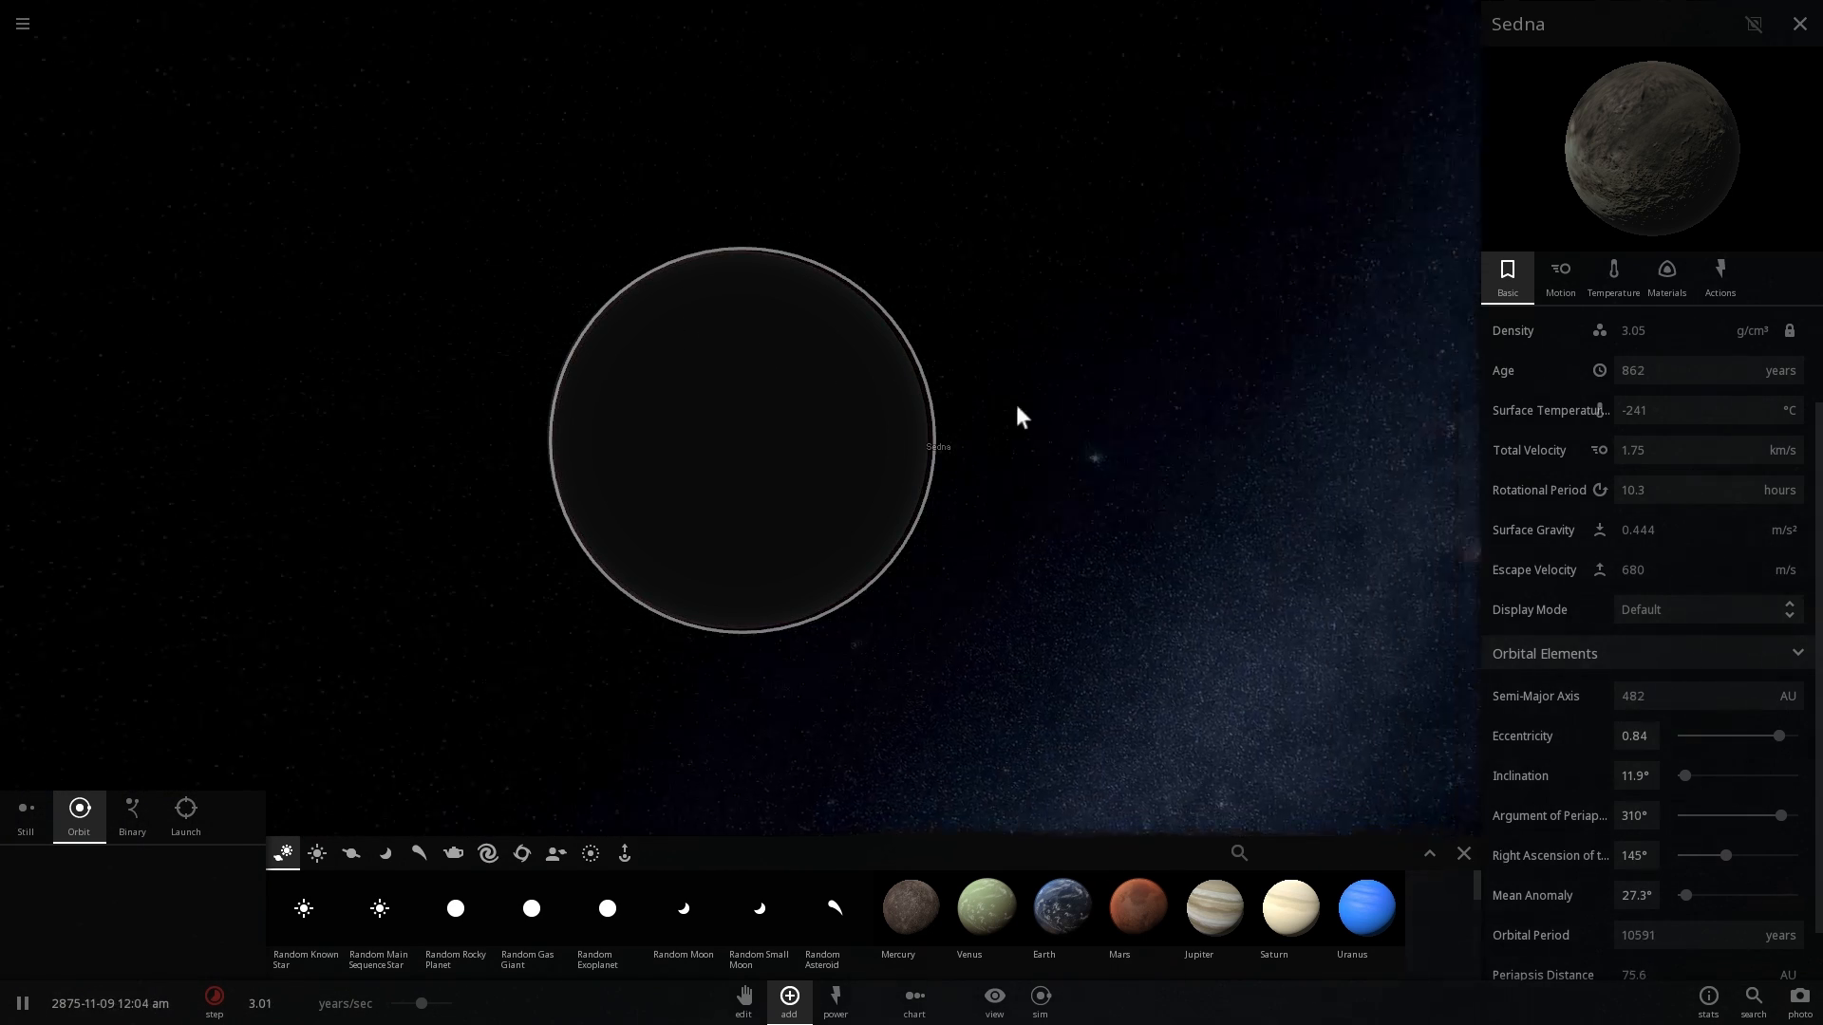
scroll(598, 427, down, 3)
right_drag(598, 429, 1151, 448)
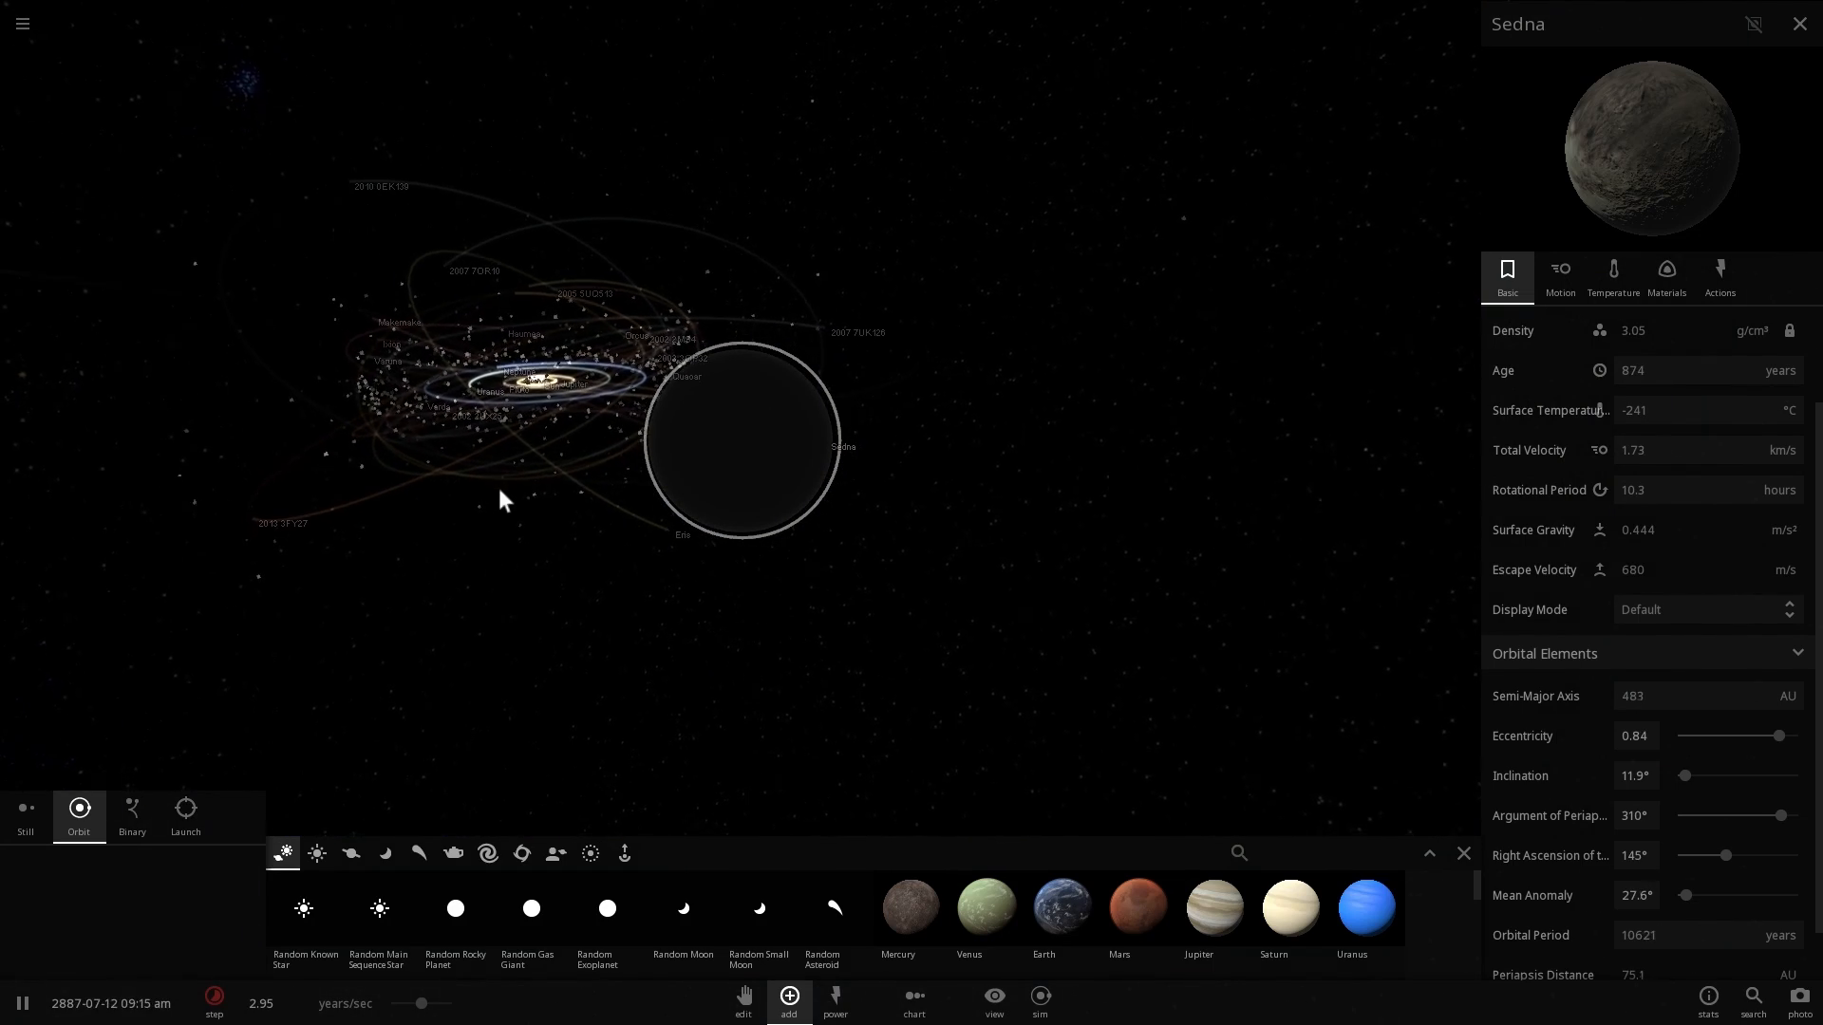
Focus the camera on Pluto and orbit it to bring the Sun and its lit side into view
double_click(594, 407)
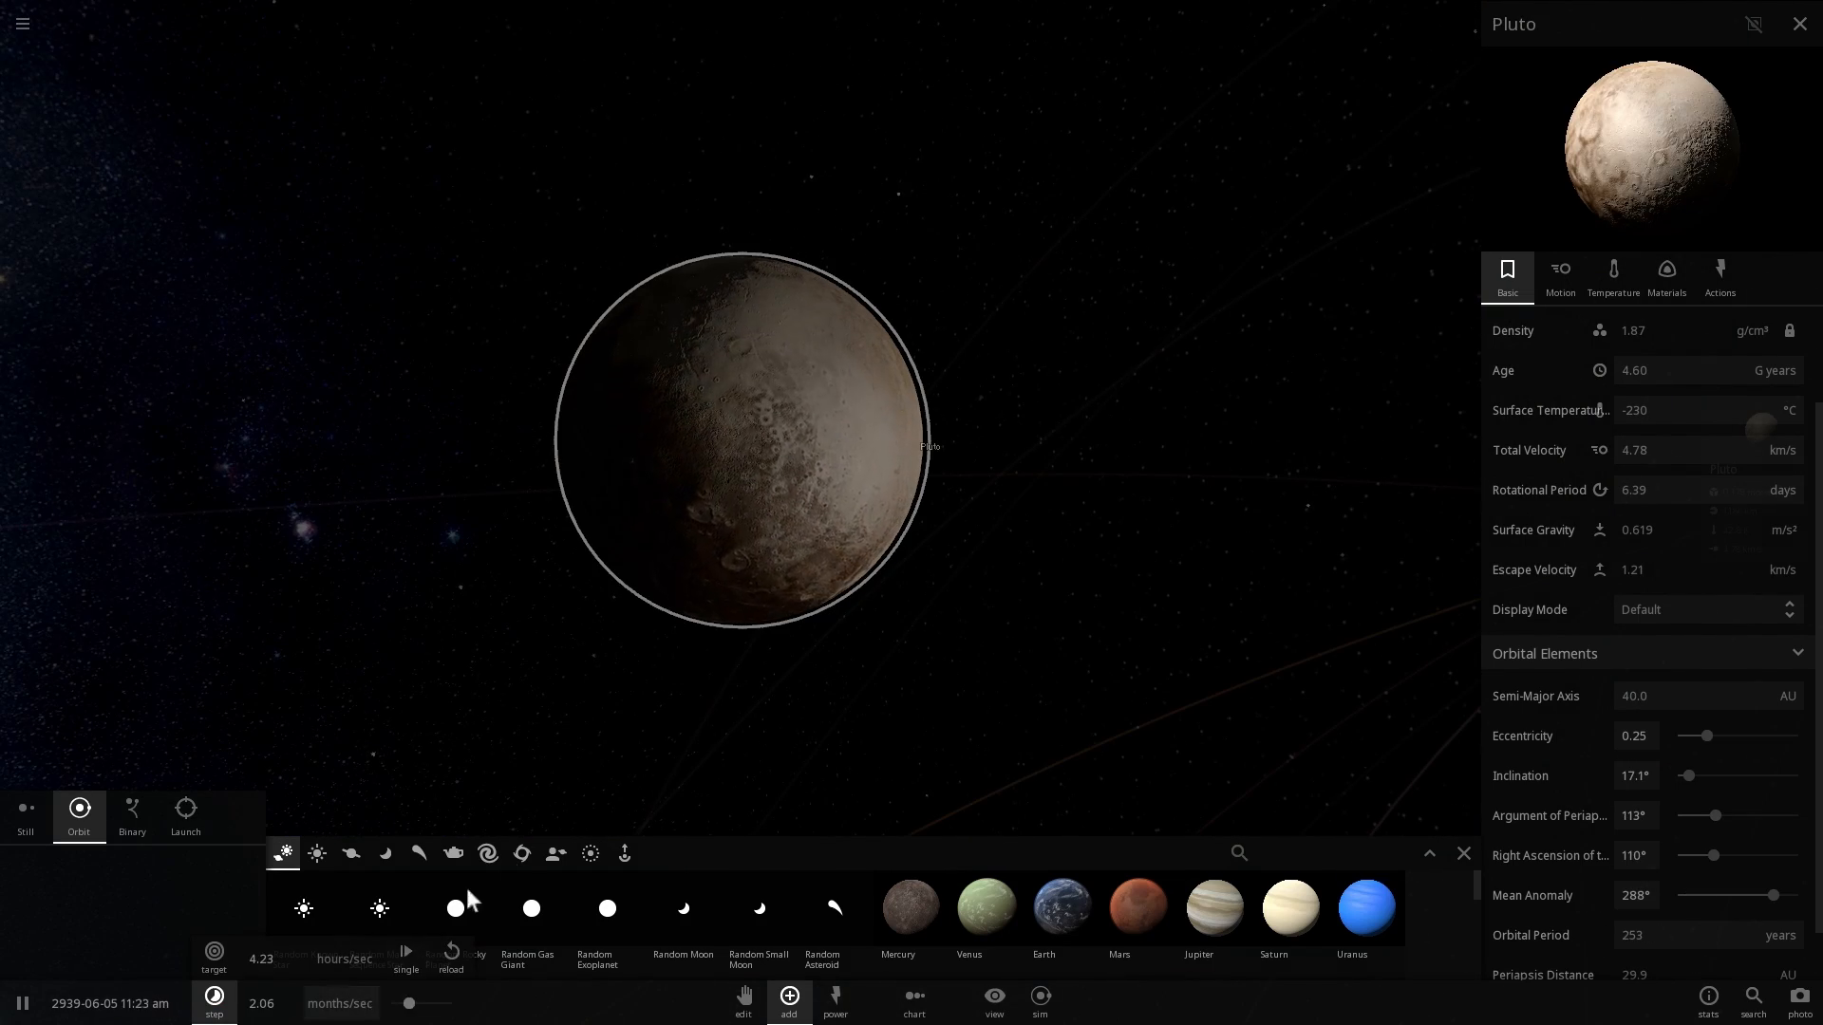
scroll(769, 534, up, 2)
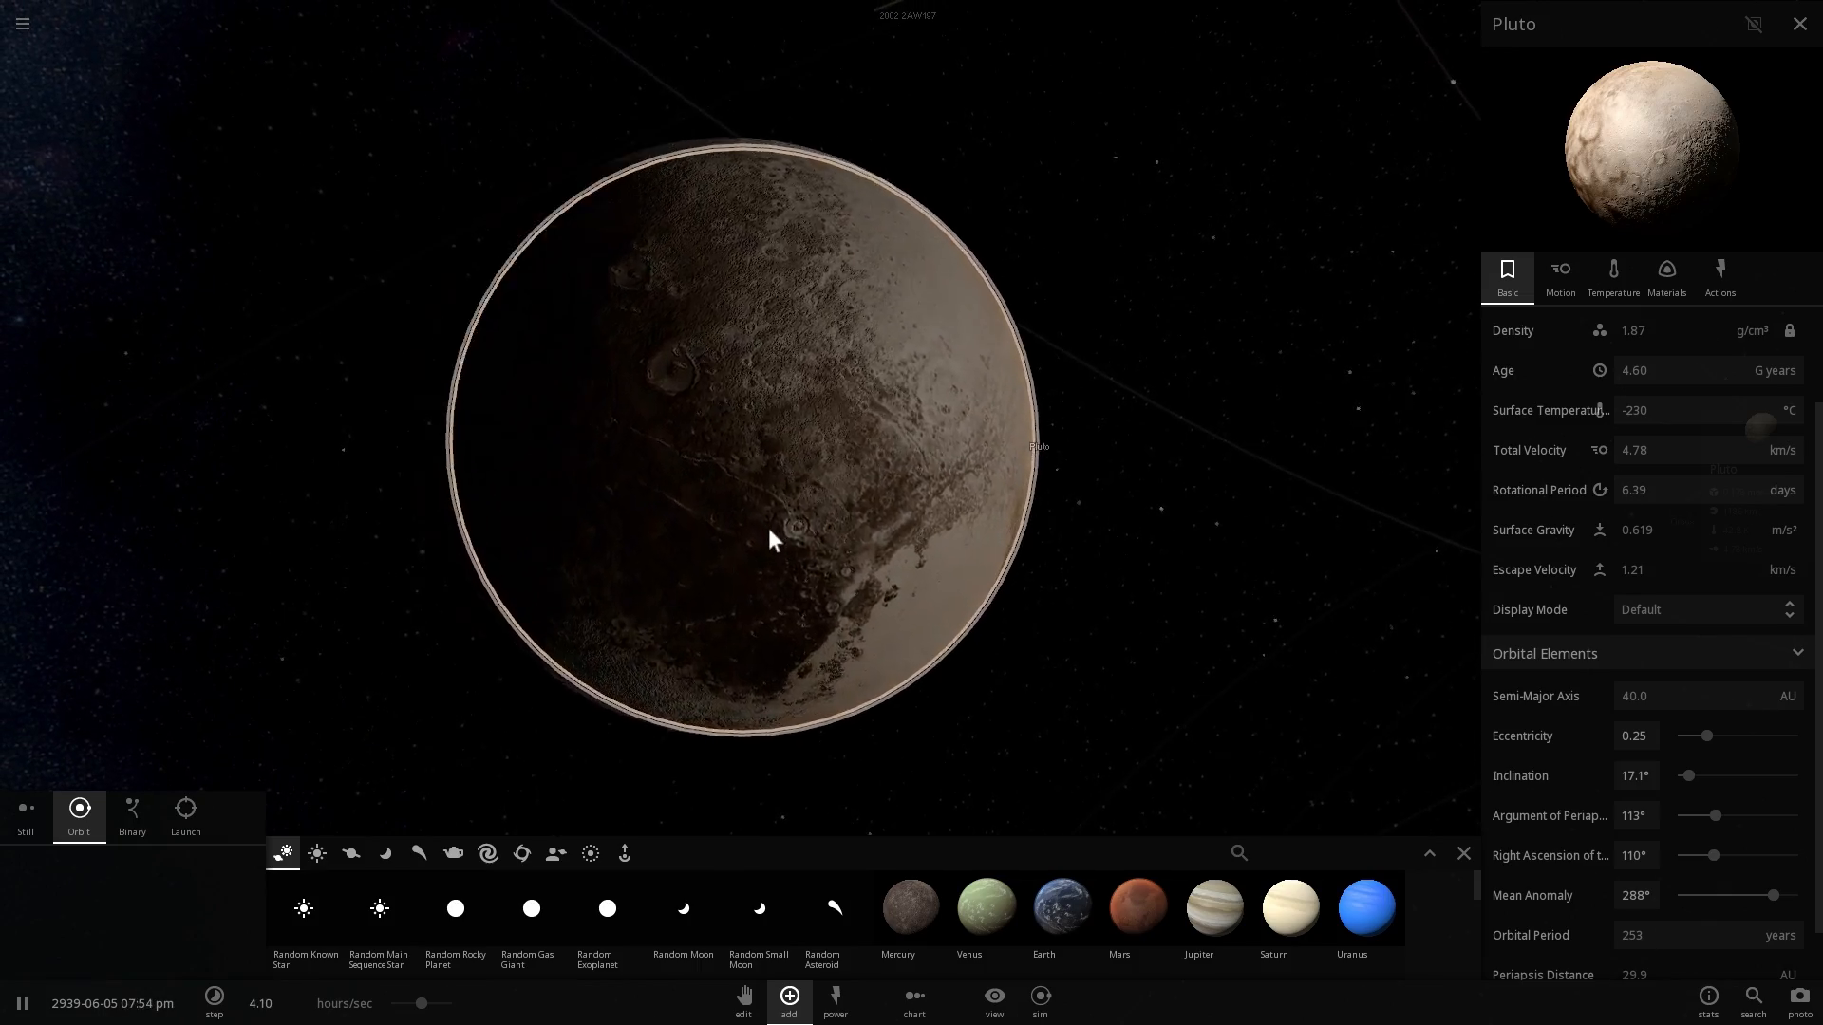
scroll(769, 529, up, 2)
drag(748, 446, 842, 533)
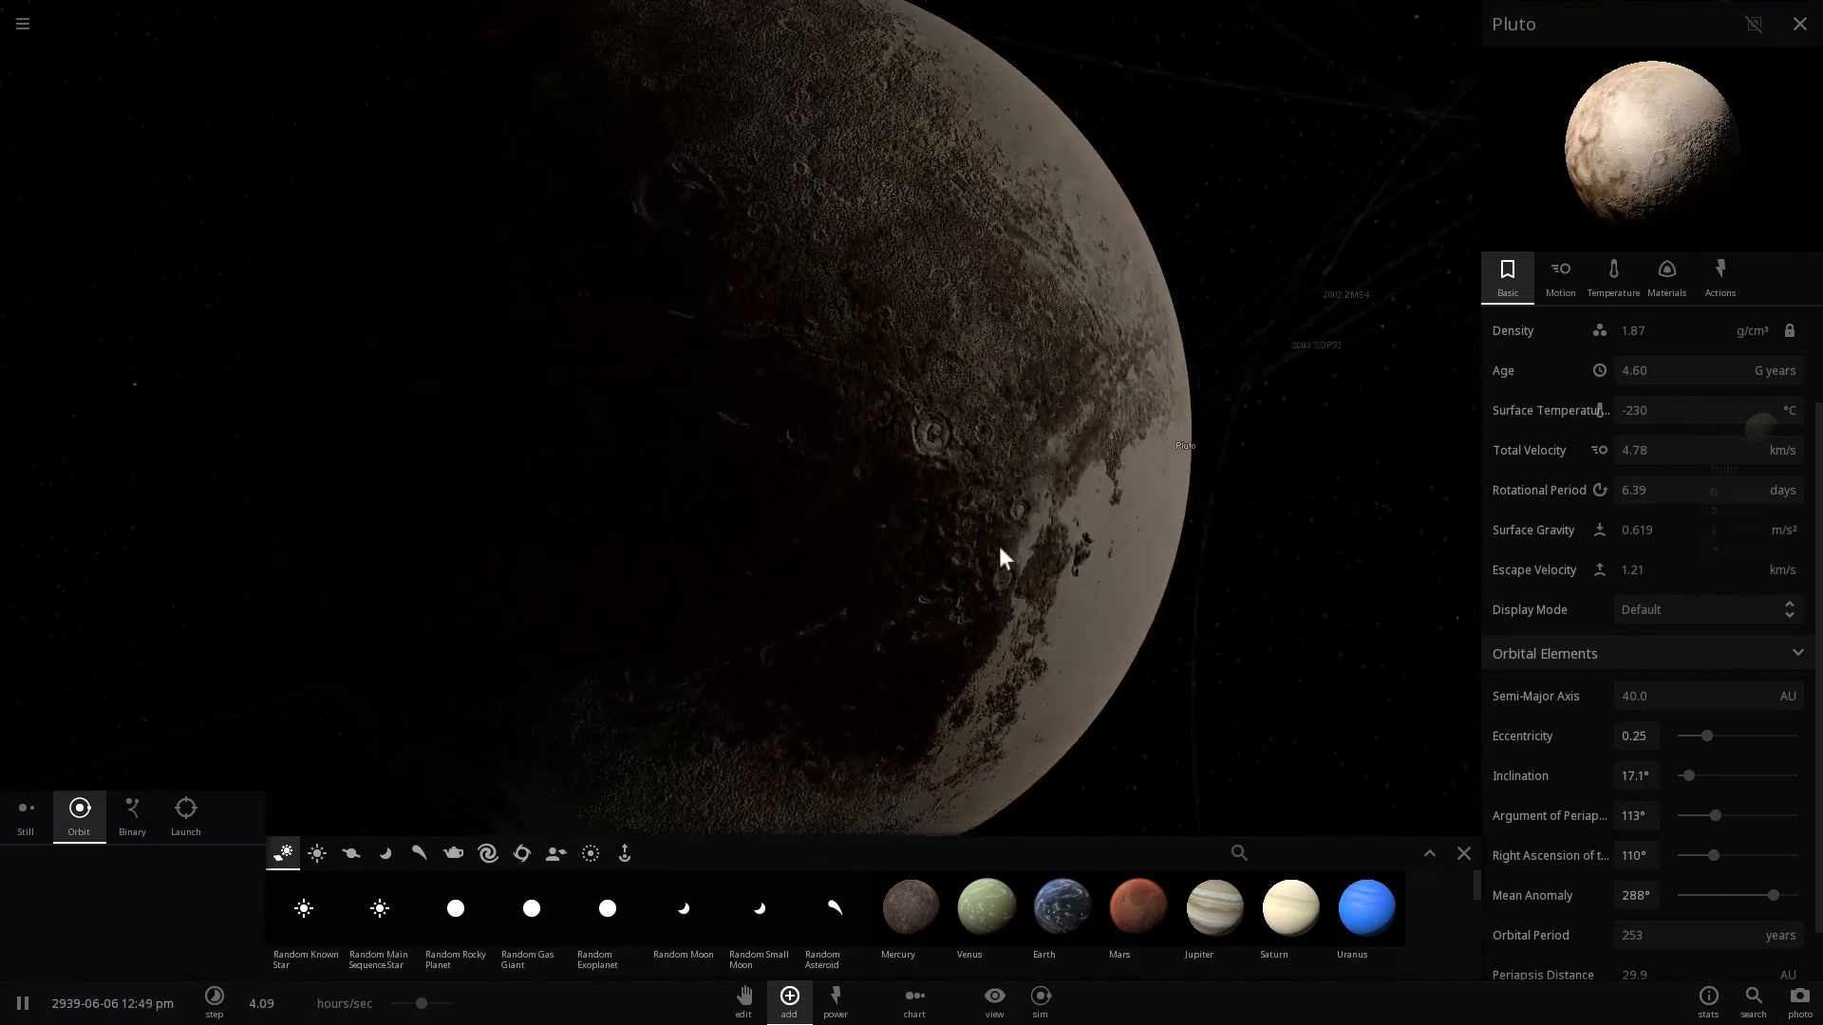
scroll(998, 527, down, 3)
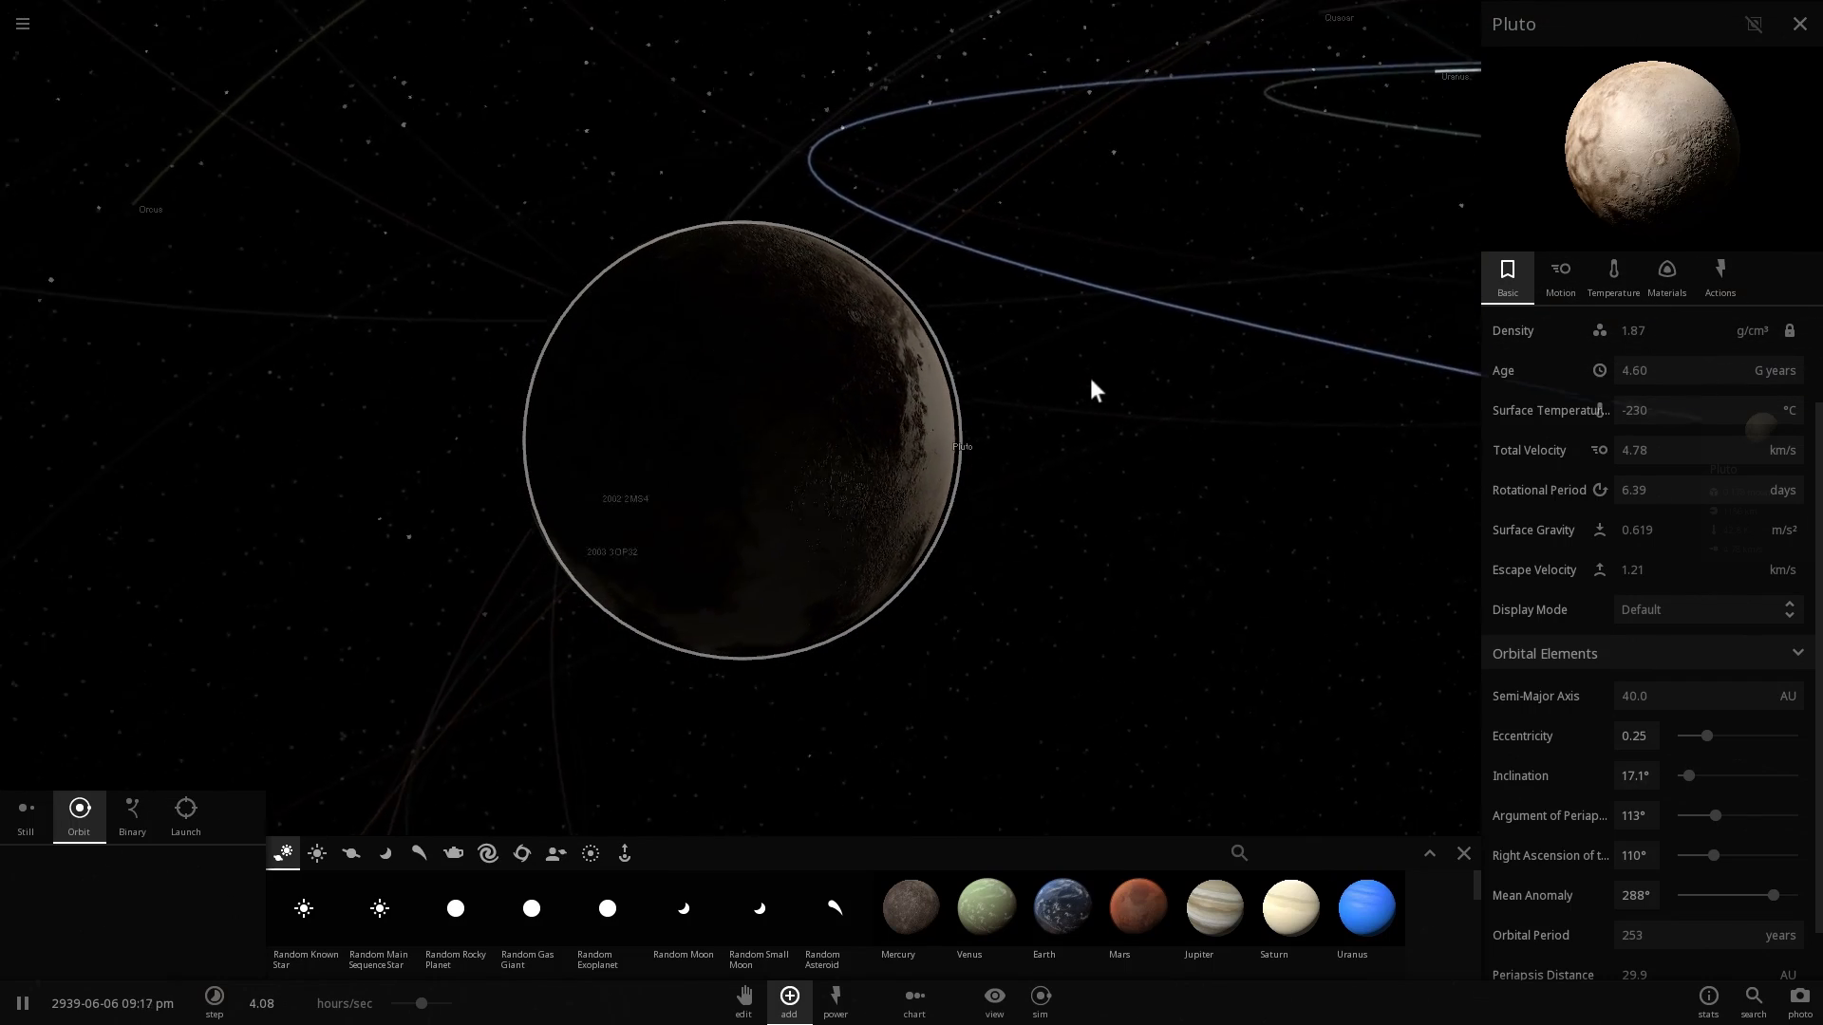
mouse_move(1165, 358)
mouse_down()
mouse_move(1213, 358)
mouse_move(1281, 235)
mouse_up()
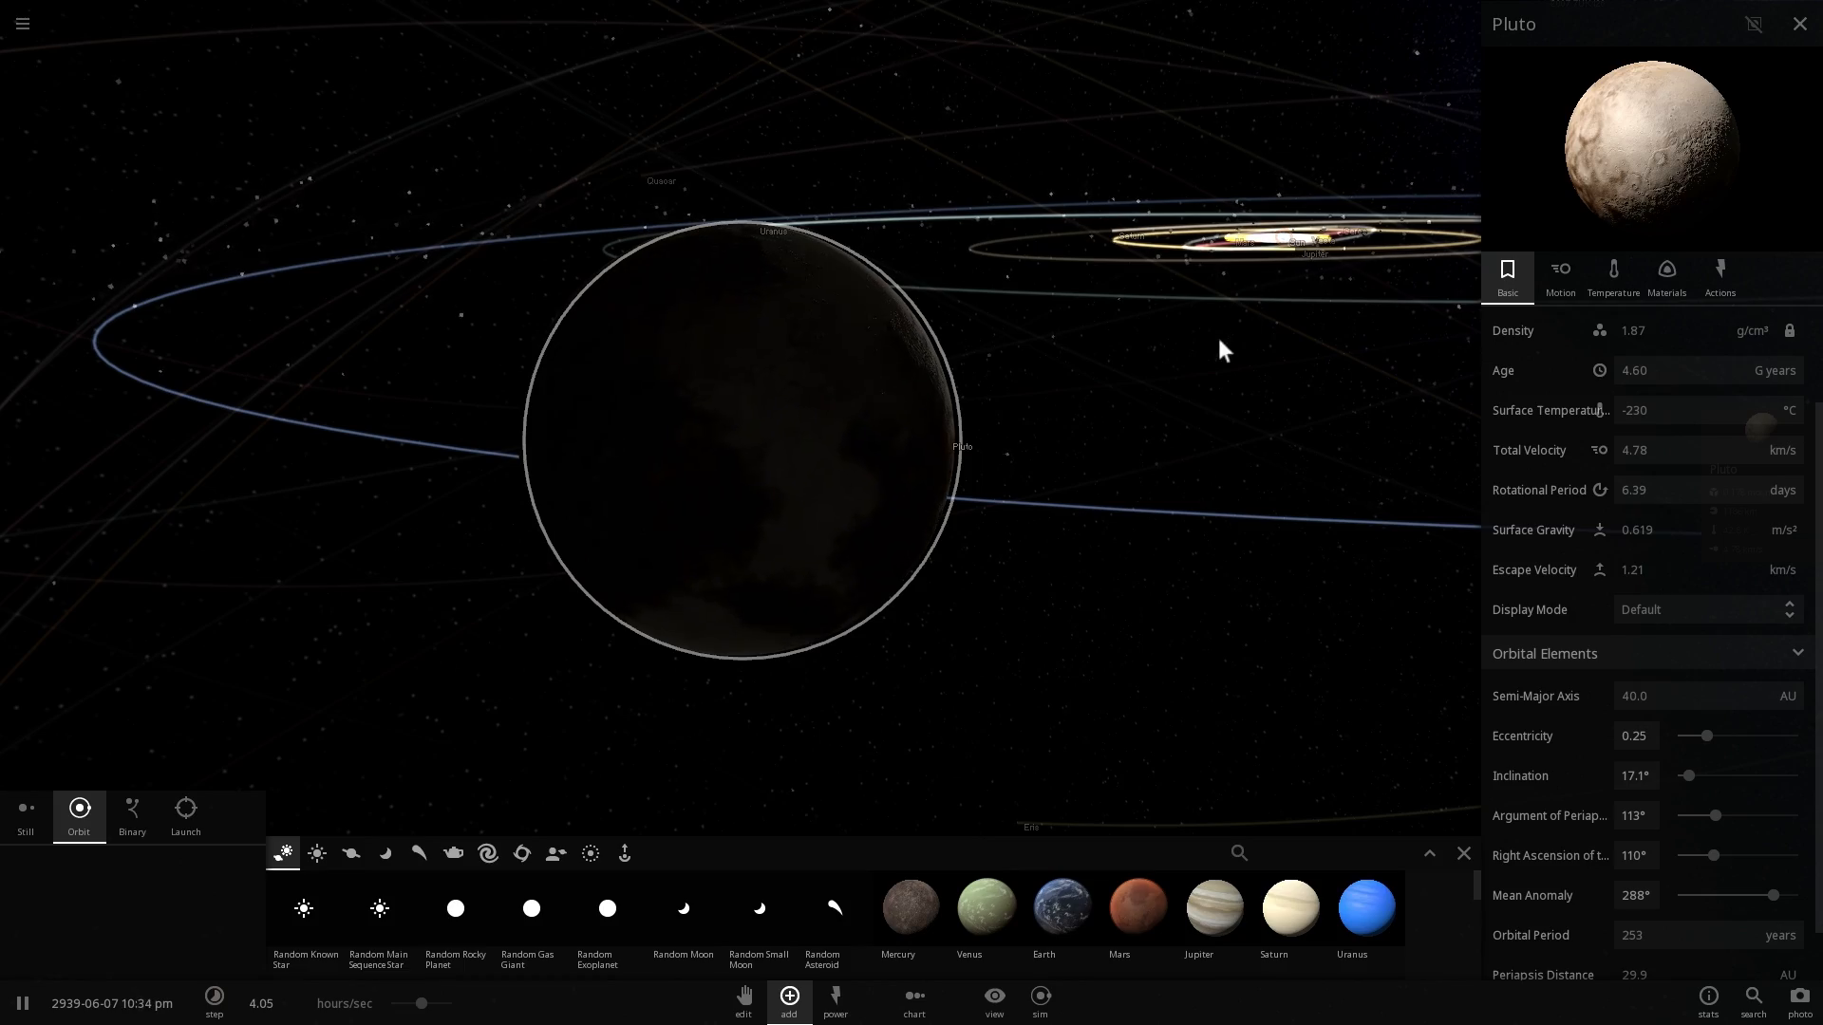
mouse_move(1219, 342)
mouse_down()
mouse_move(1129, 404)
mouse_move(754, 393)
mouse_up()
scroll(742, 369, up, 2)
scroll(733, 406, up, 3)
scroll(725, 412, up, 3)
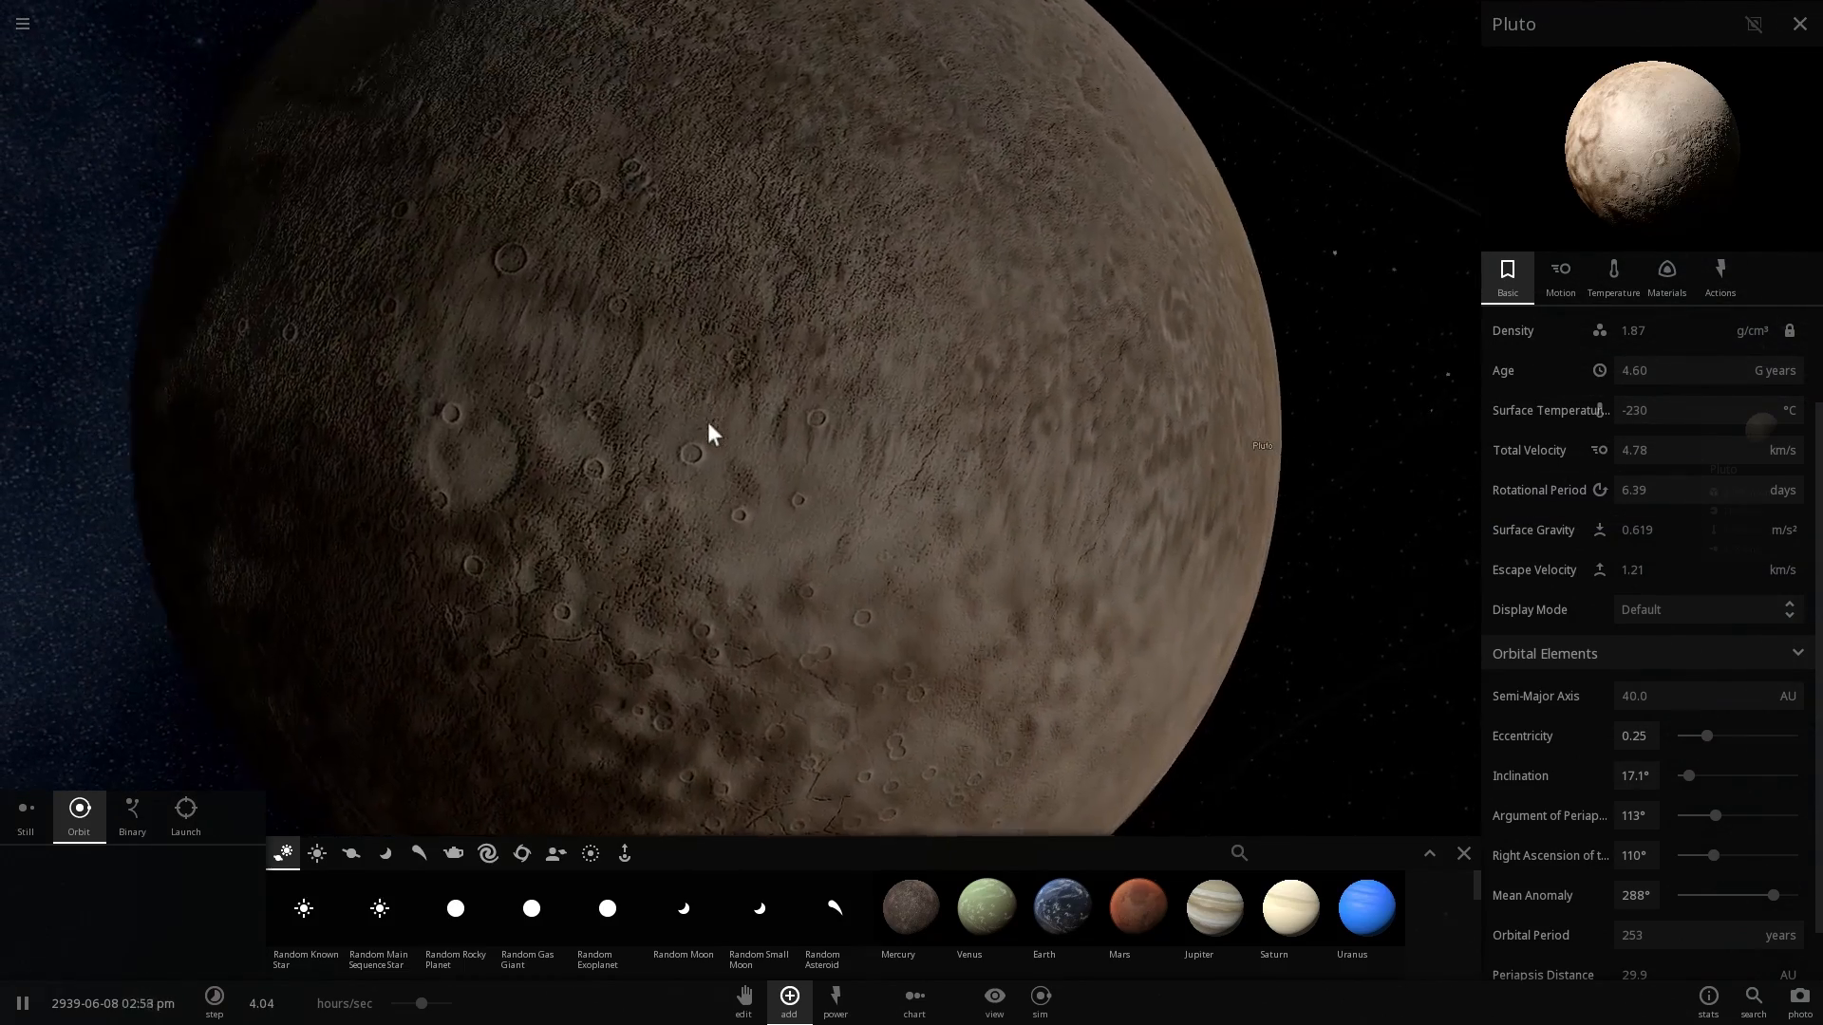
scroll(709, 422, down, 2)
scroll(711, 452, down, 3)
scroll(699, 460, down, 2)
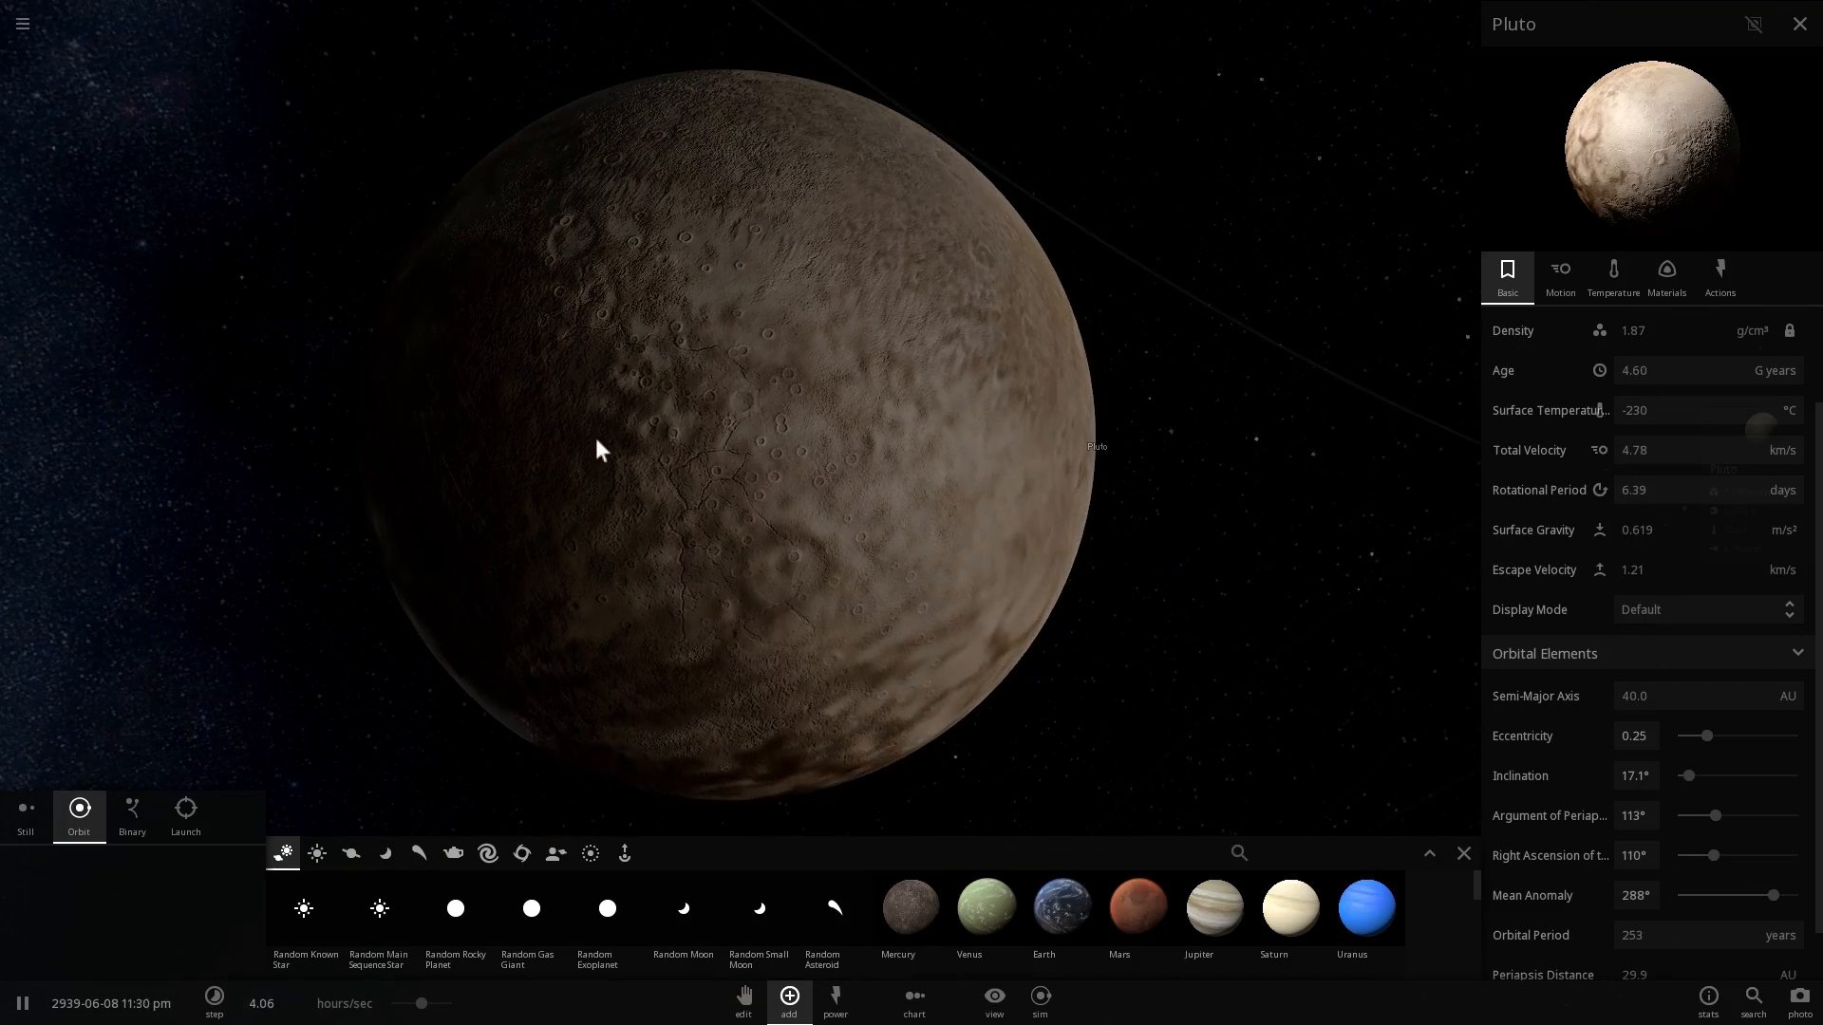
scroll(824, 441, down, 2)
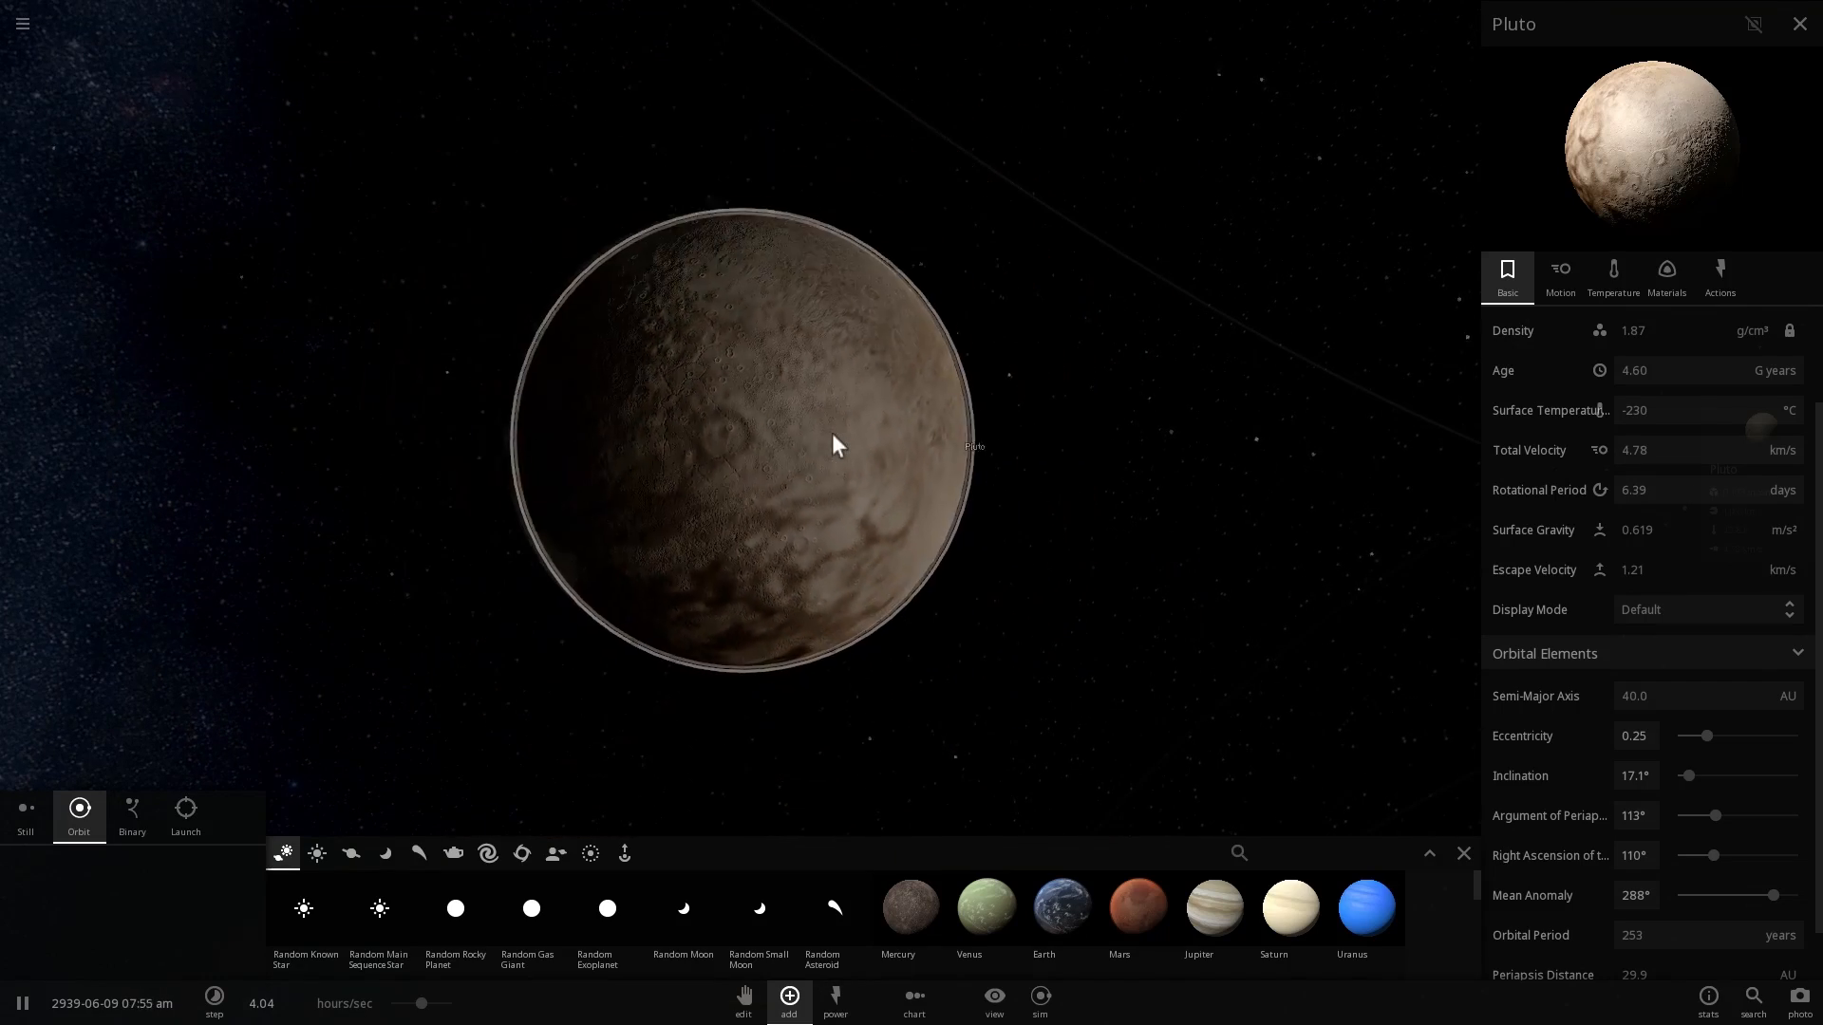
scroll(824, 450, down, 1)
scroll(818, 491, down, 4)
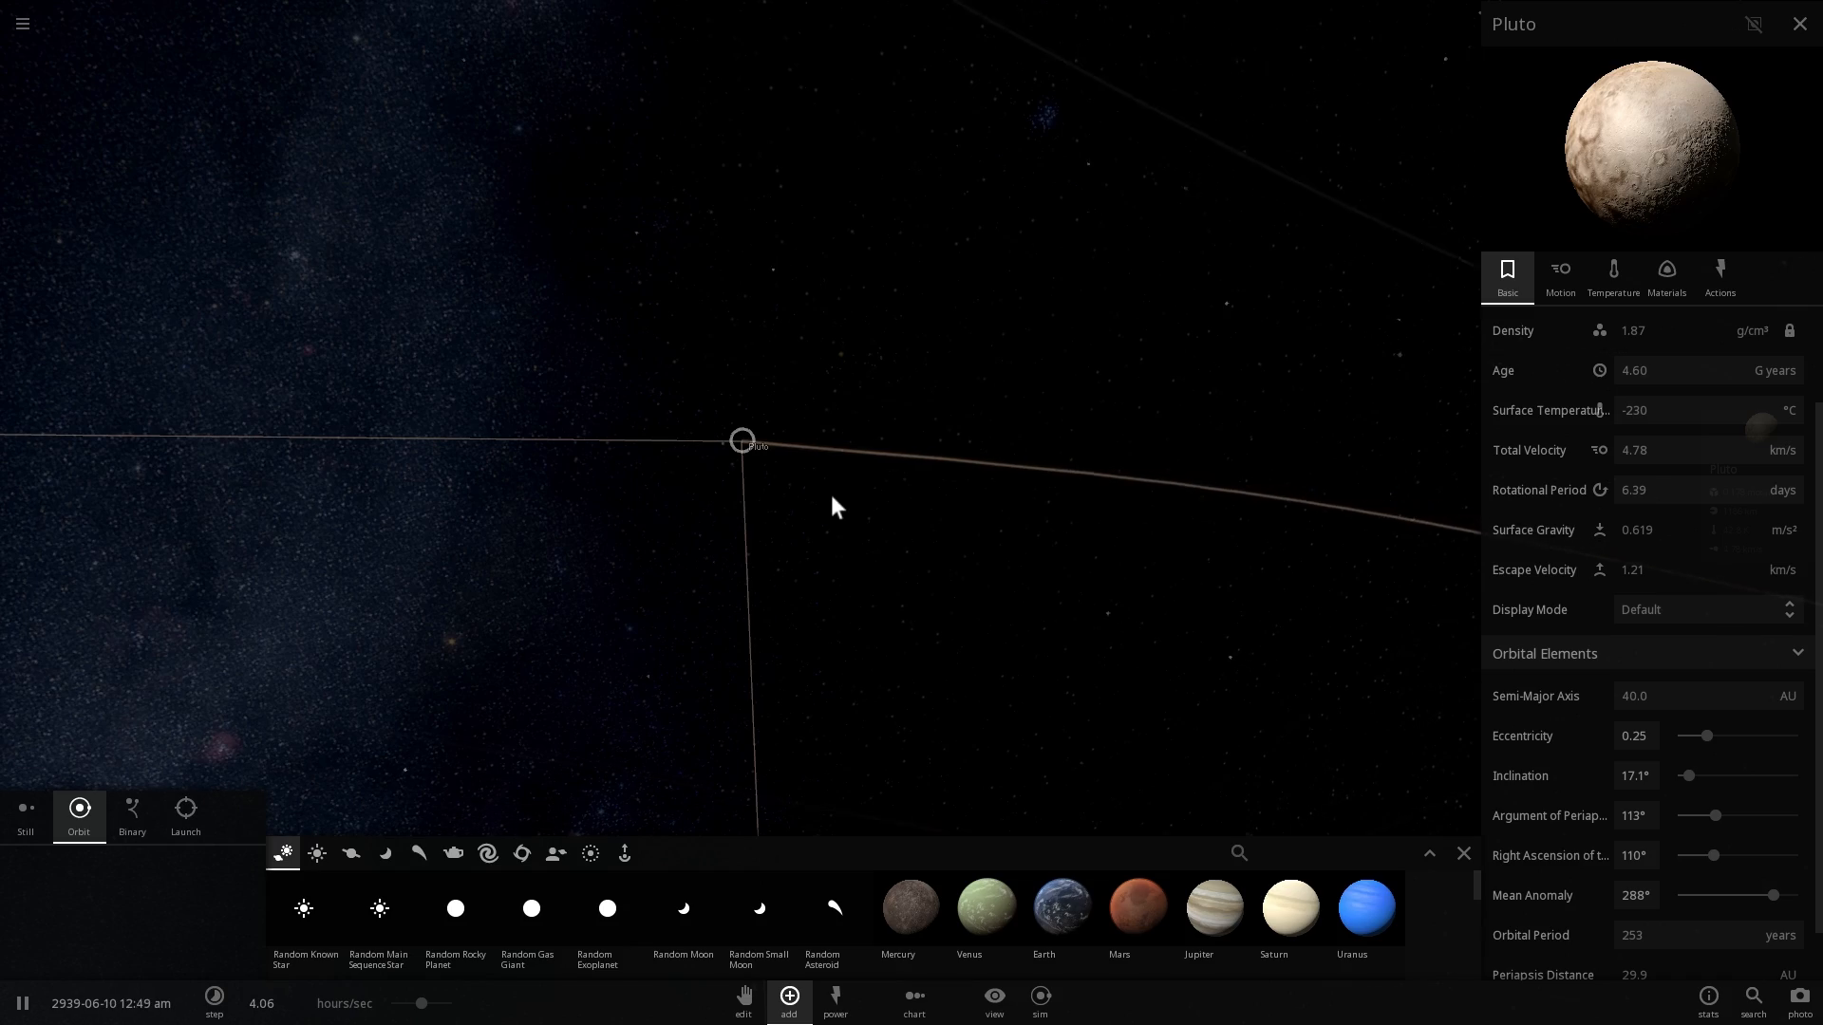
scroll(831, 509, down, 3)
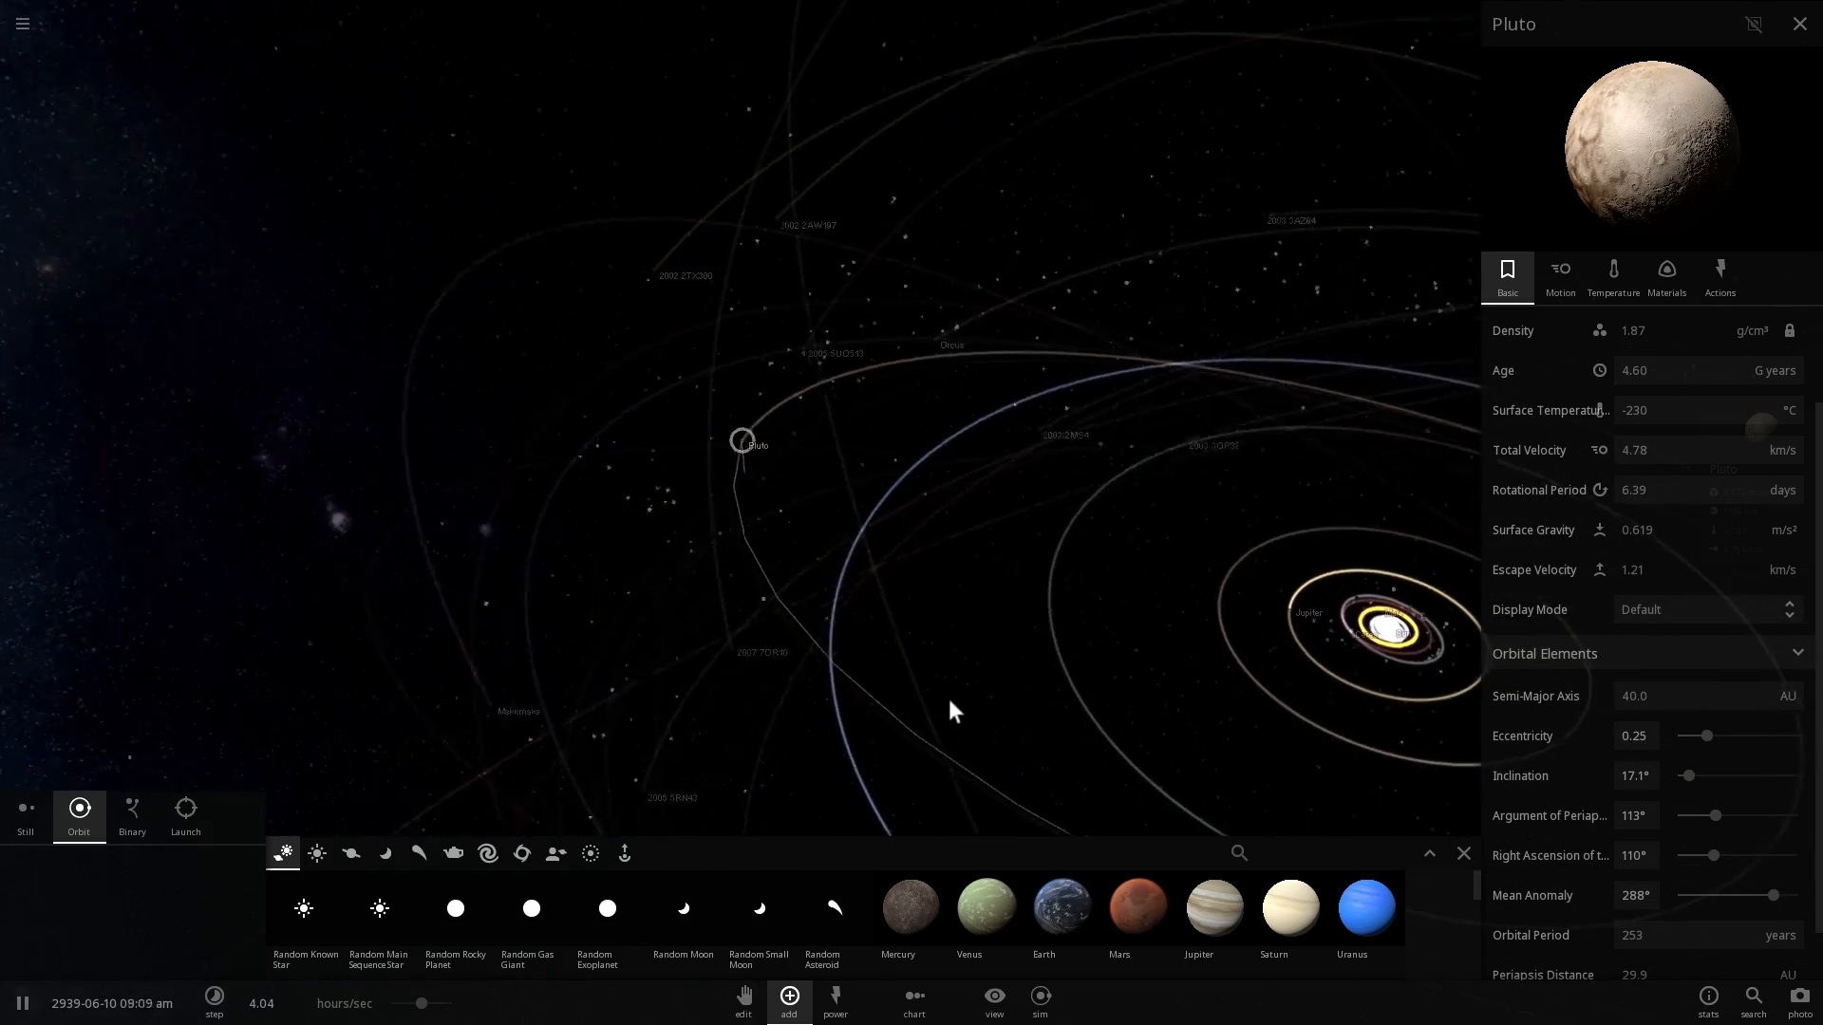
Tilt out to view the outer planets' orbits around Pluto from different angles
drag(950, 713, 986, 554)
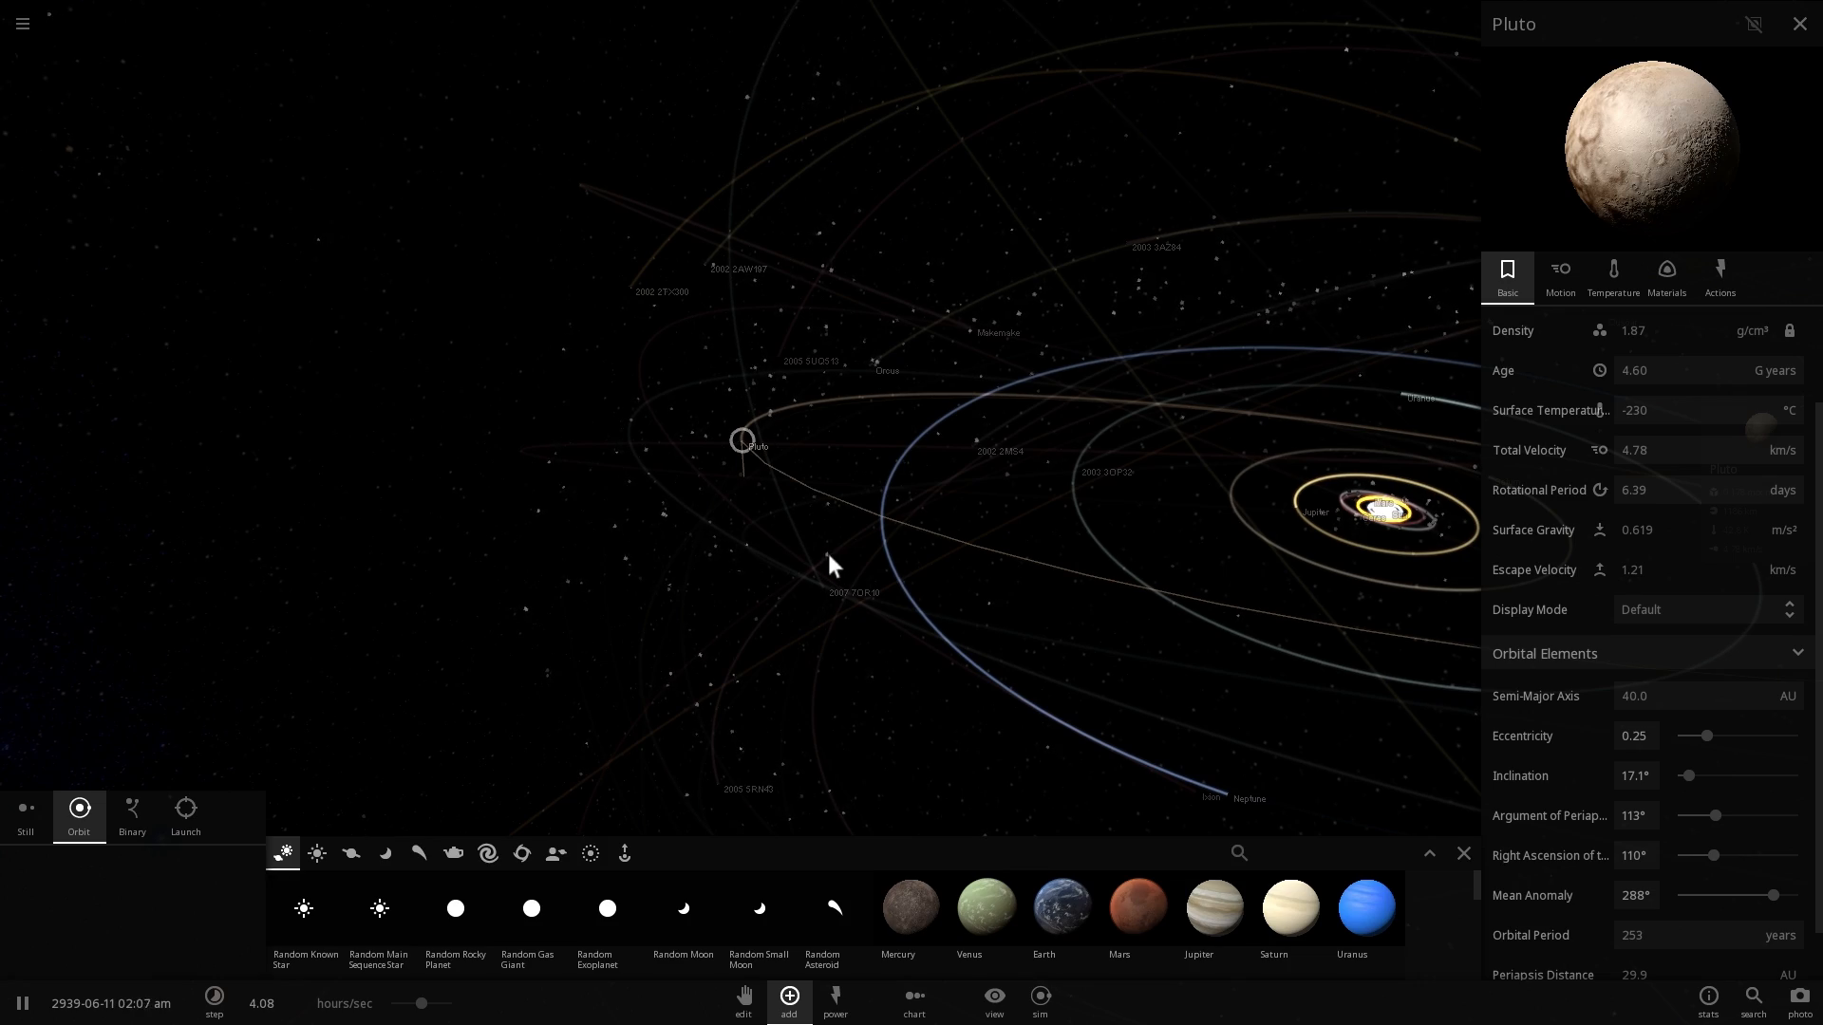
mouse_move(888, 516)
mouse_down()
mouse_move(806, 489)
mouse_move(1068, 570)
mouse_move(794, 517)
mouse_move(855, 554)
mouse_move(735, 444)
mouse_up()
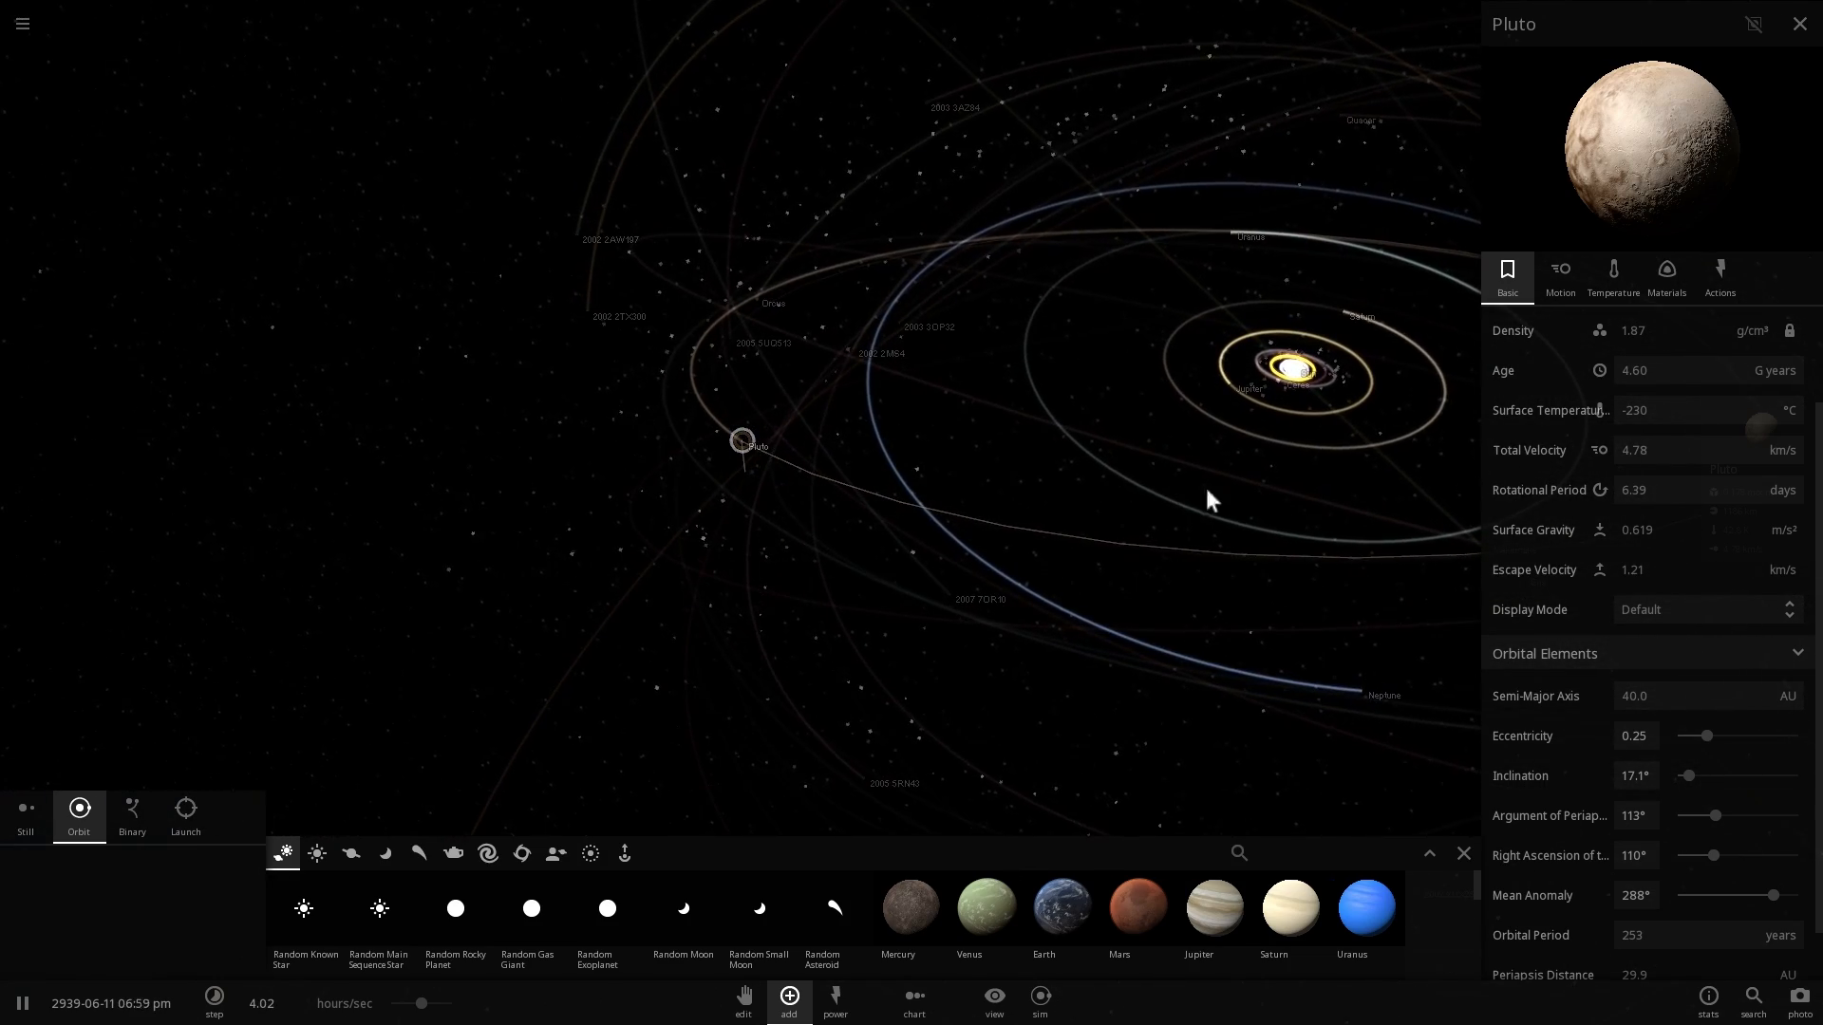
mouse_move(1294, 485)
mouse_down()
mouse_move(1176, 422)
mouse_move(949, 676)
mouse_up()
Fly in to Neptune, pause the simulation and centre the camera on Triton
double_click(933, 677)
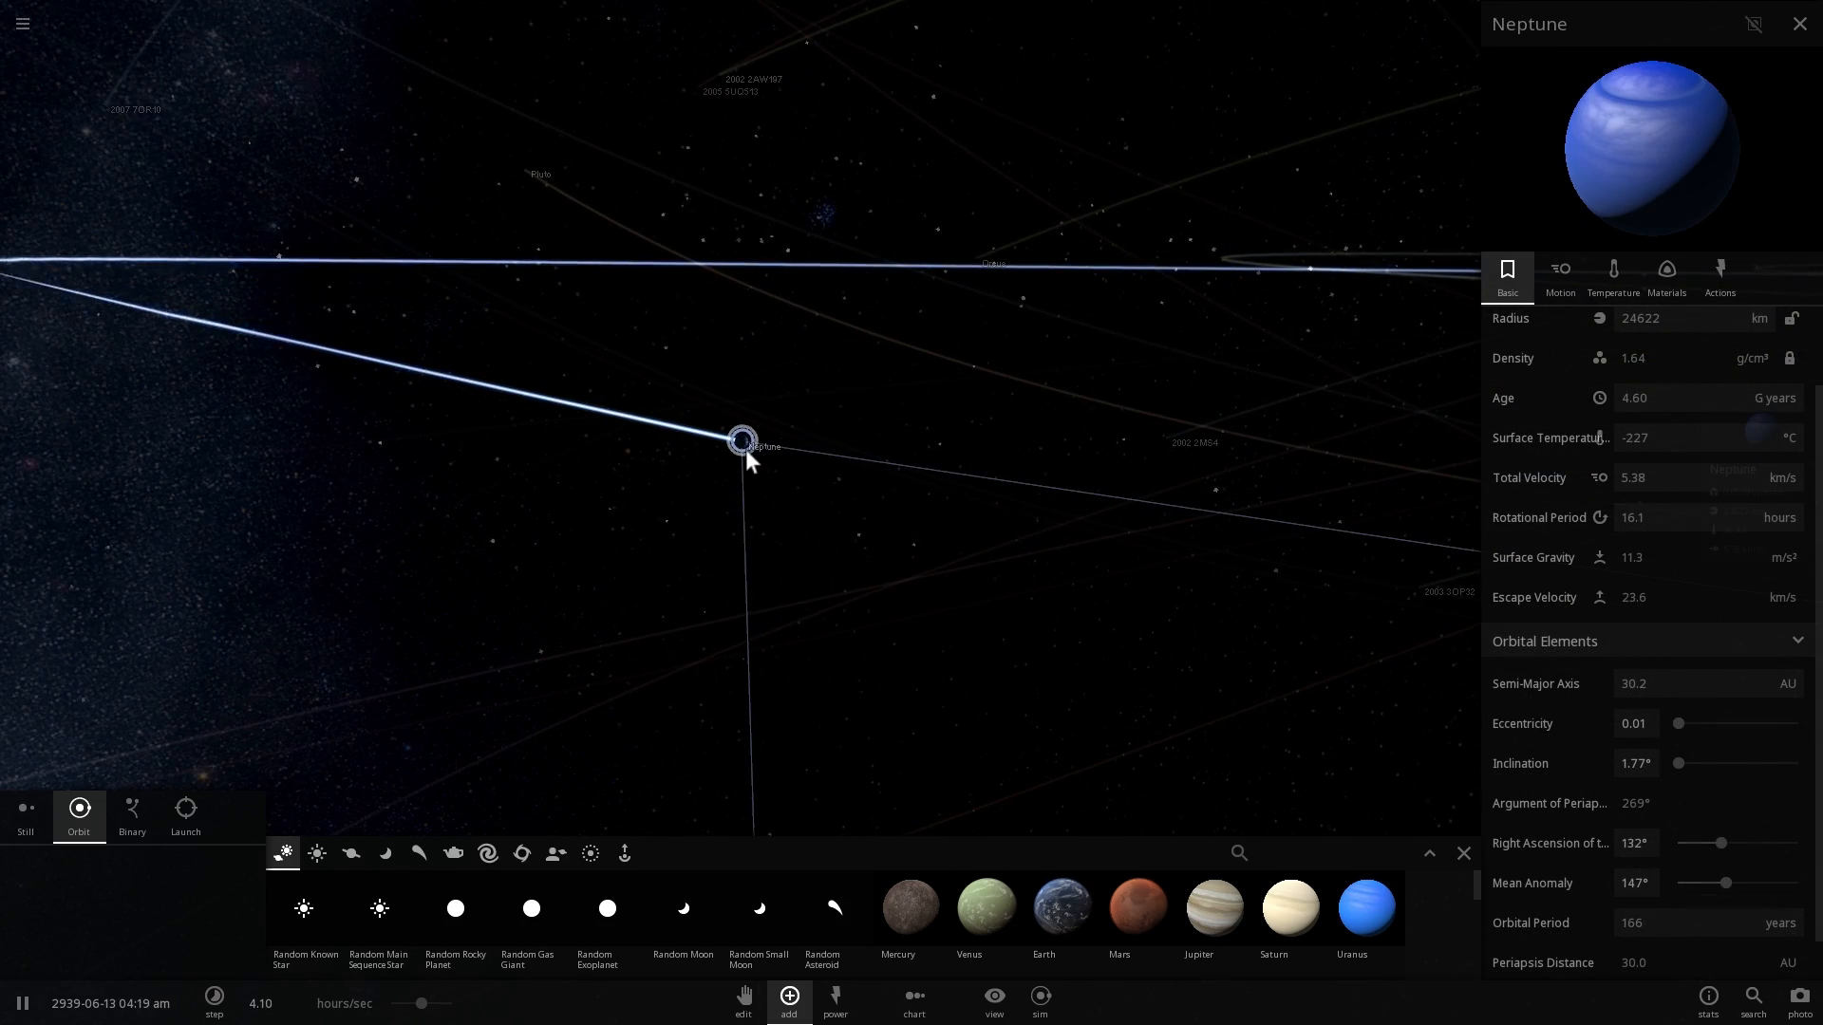
scroll(743, 450, down, 5)
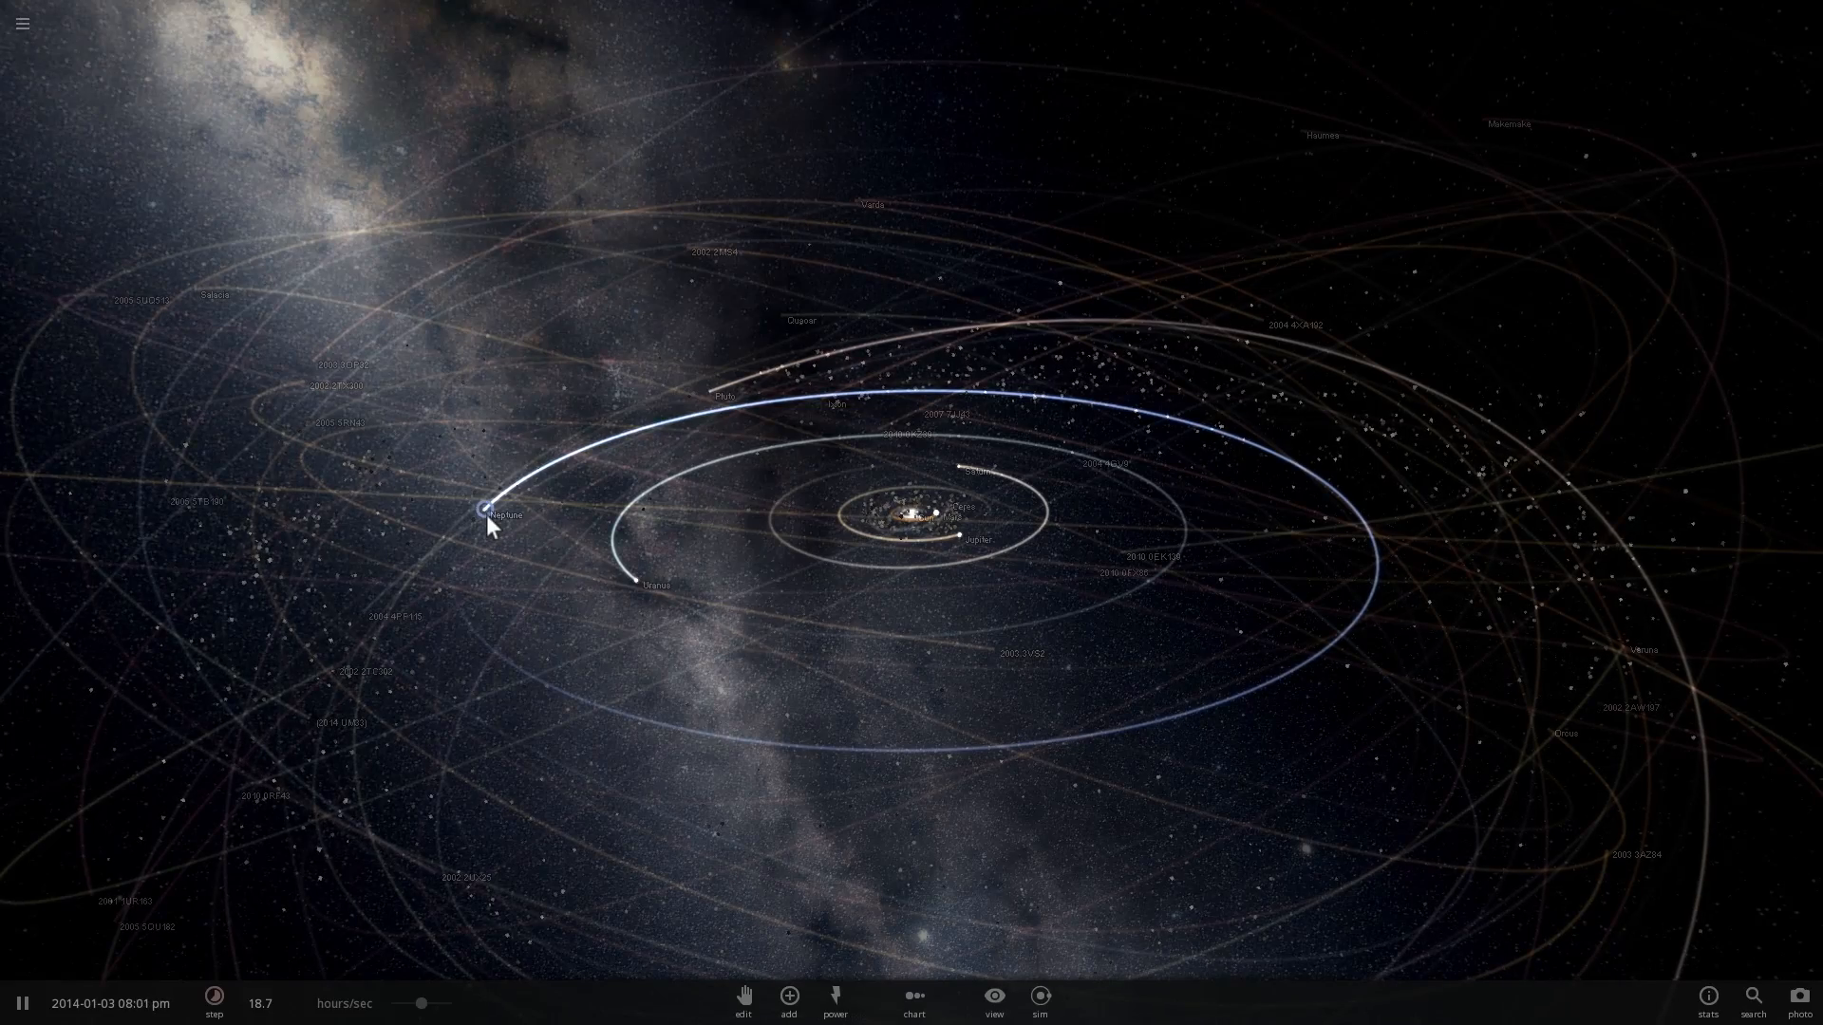
double_click(486, 515)
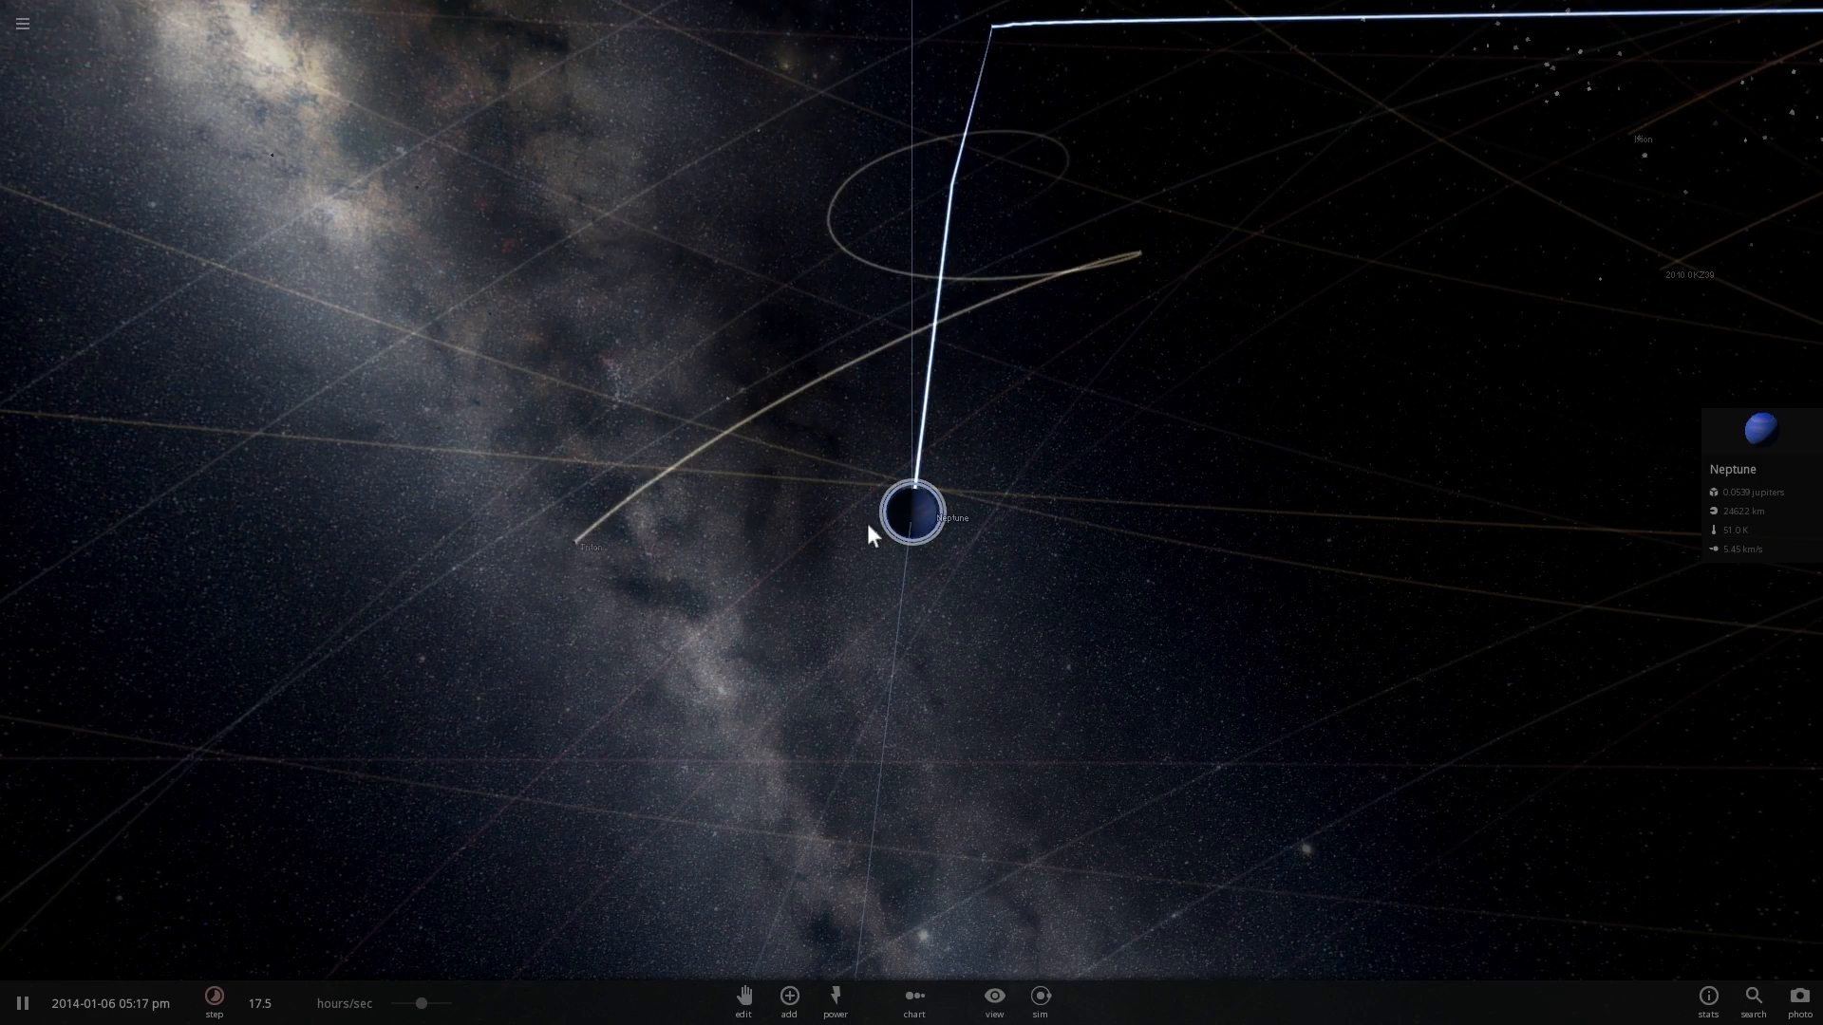
key(space)
double_click(553, 557)
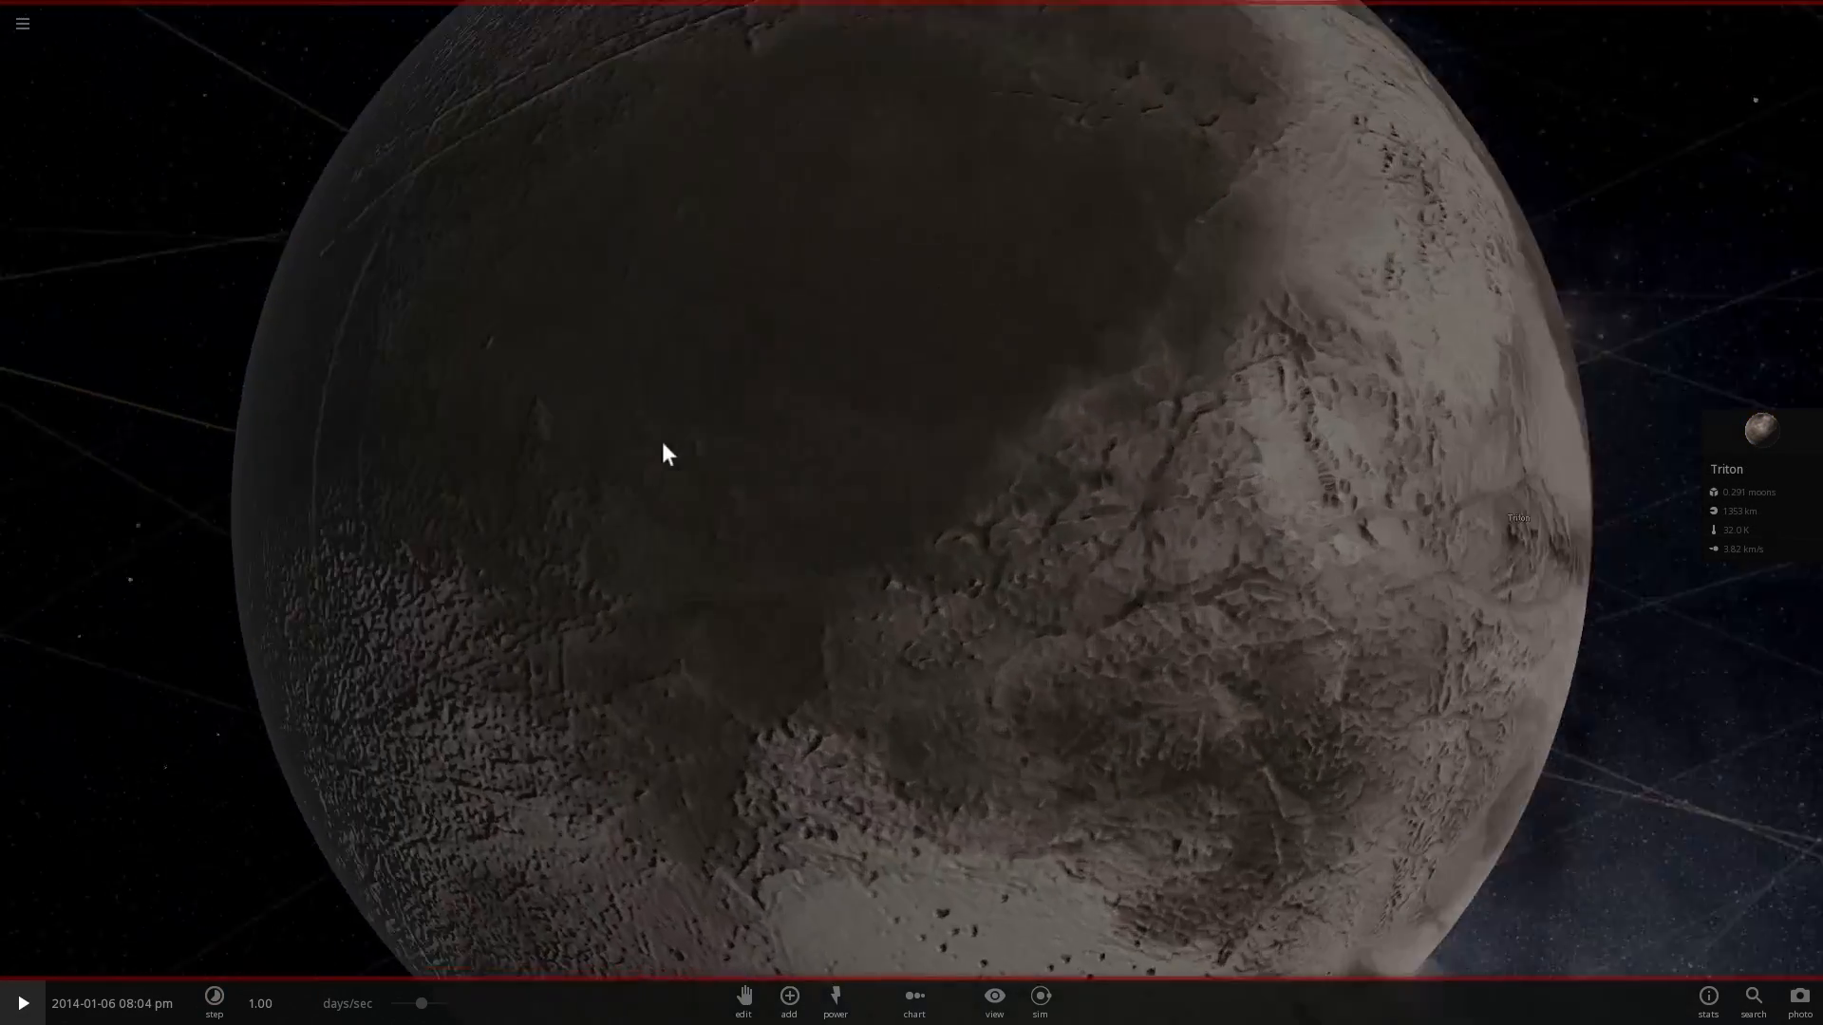
Resume at an hours-per-second rate, orbit close around Triton, then return to Sedna
mouse_move(419, 1003)
mouse_down()
mouse_move(403, 1008)
mouse_move(422, 1004)
mouse_up()
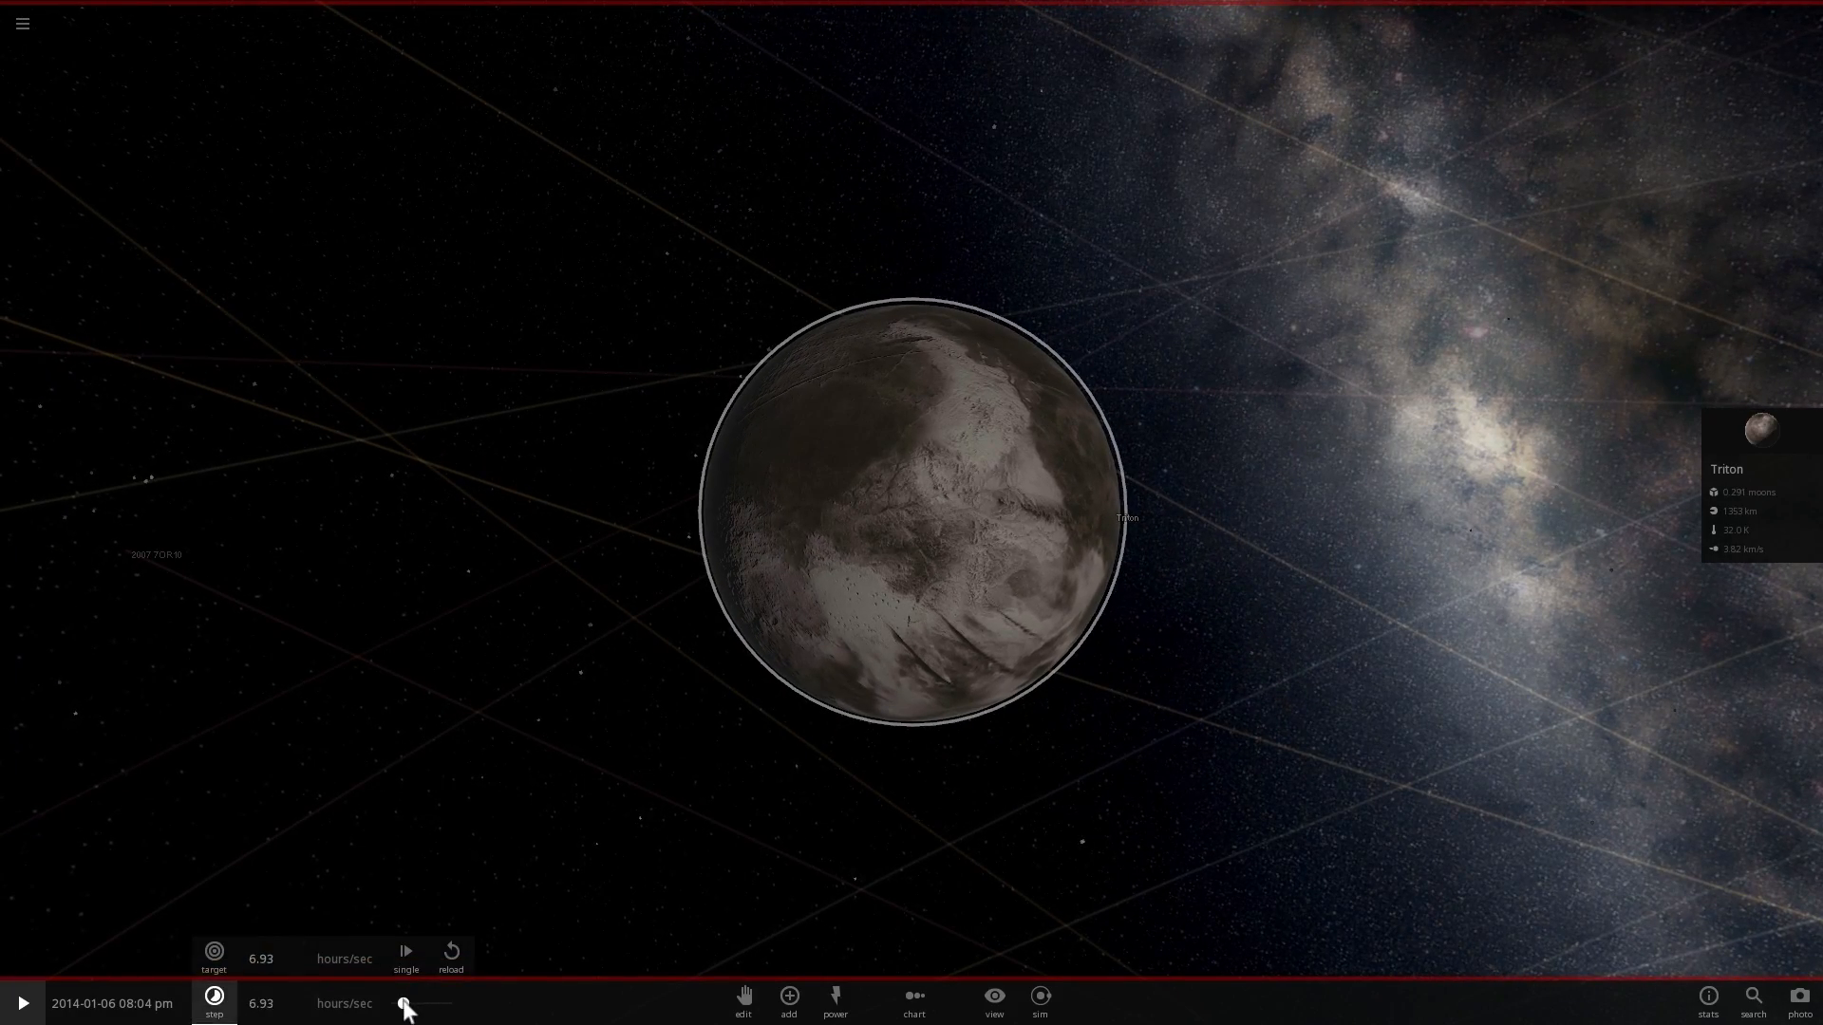
key(space)
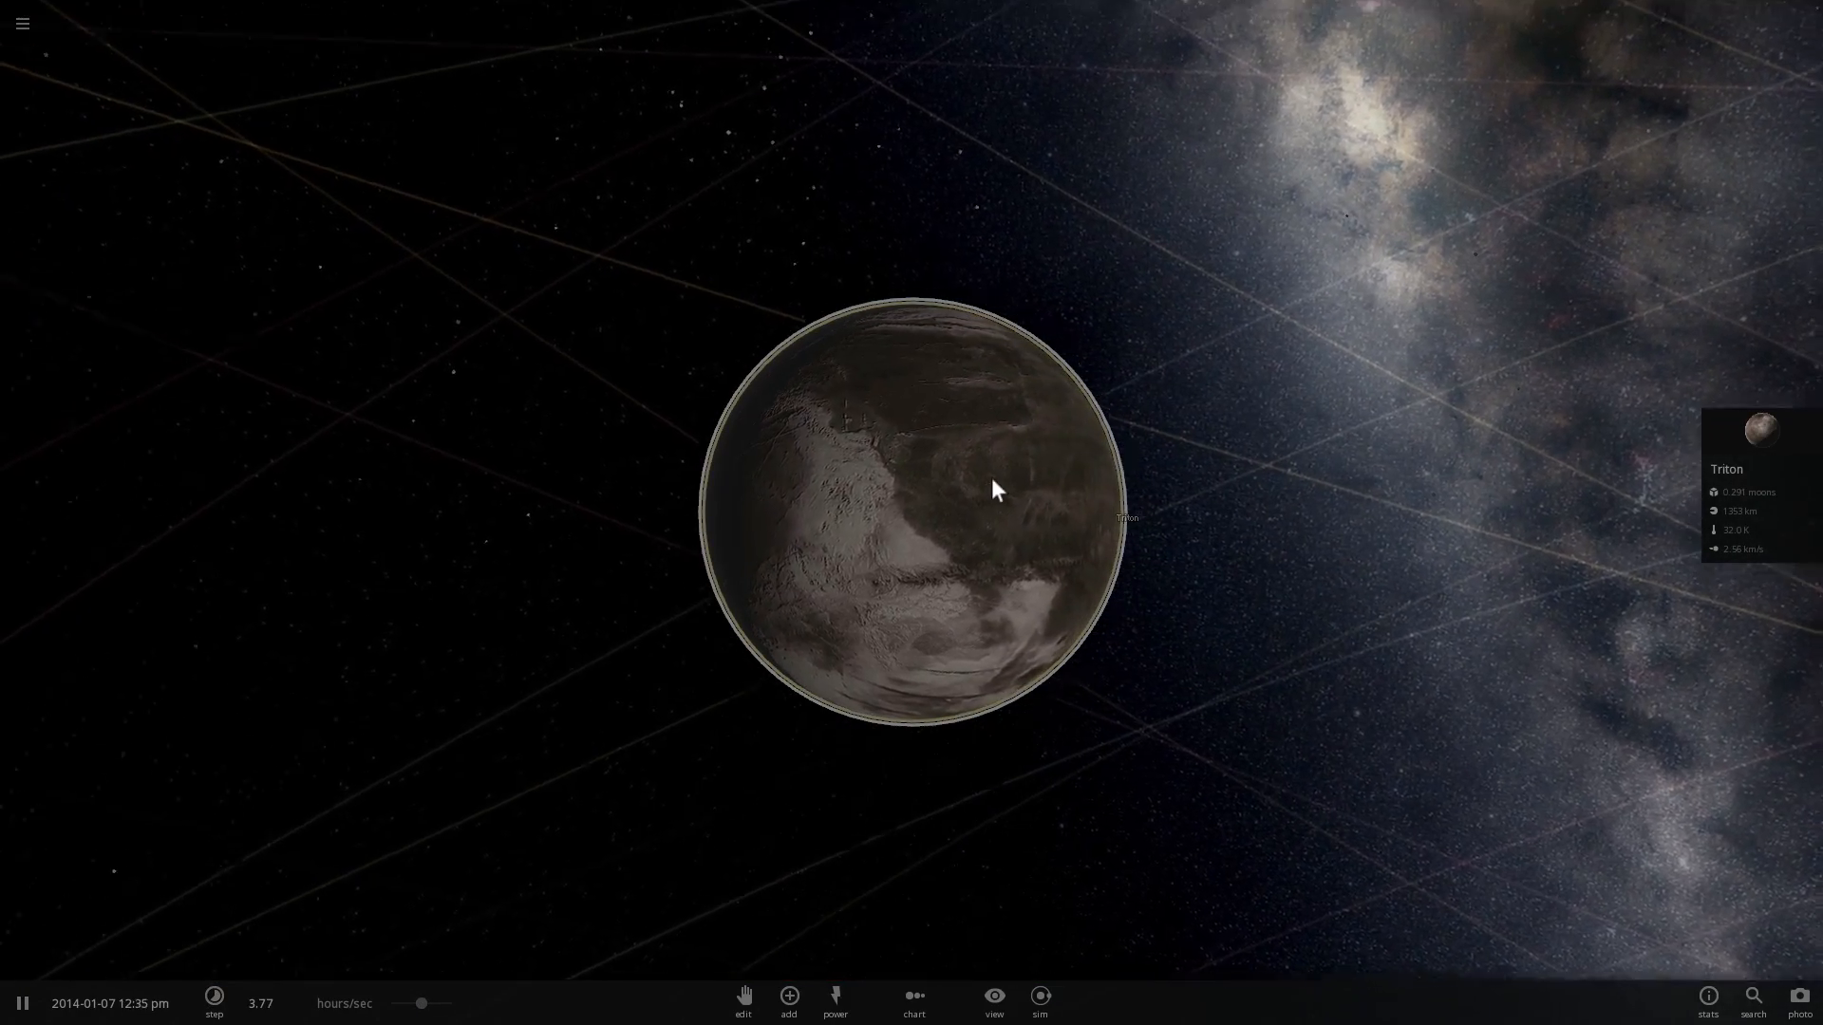
drag(993, 489, 1311, 514)
scroll(1104, 508, down, 3)
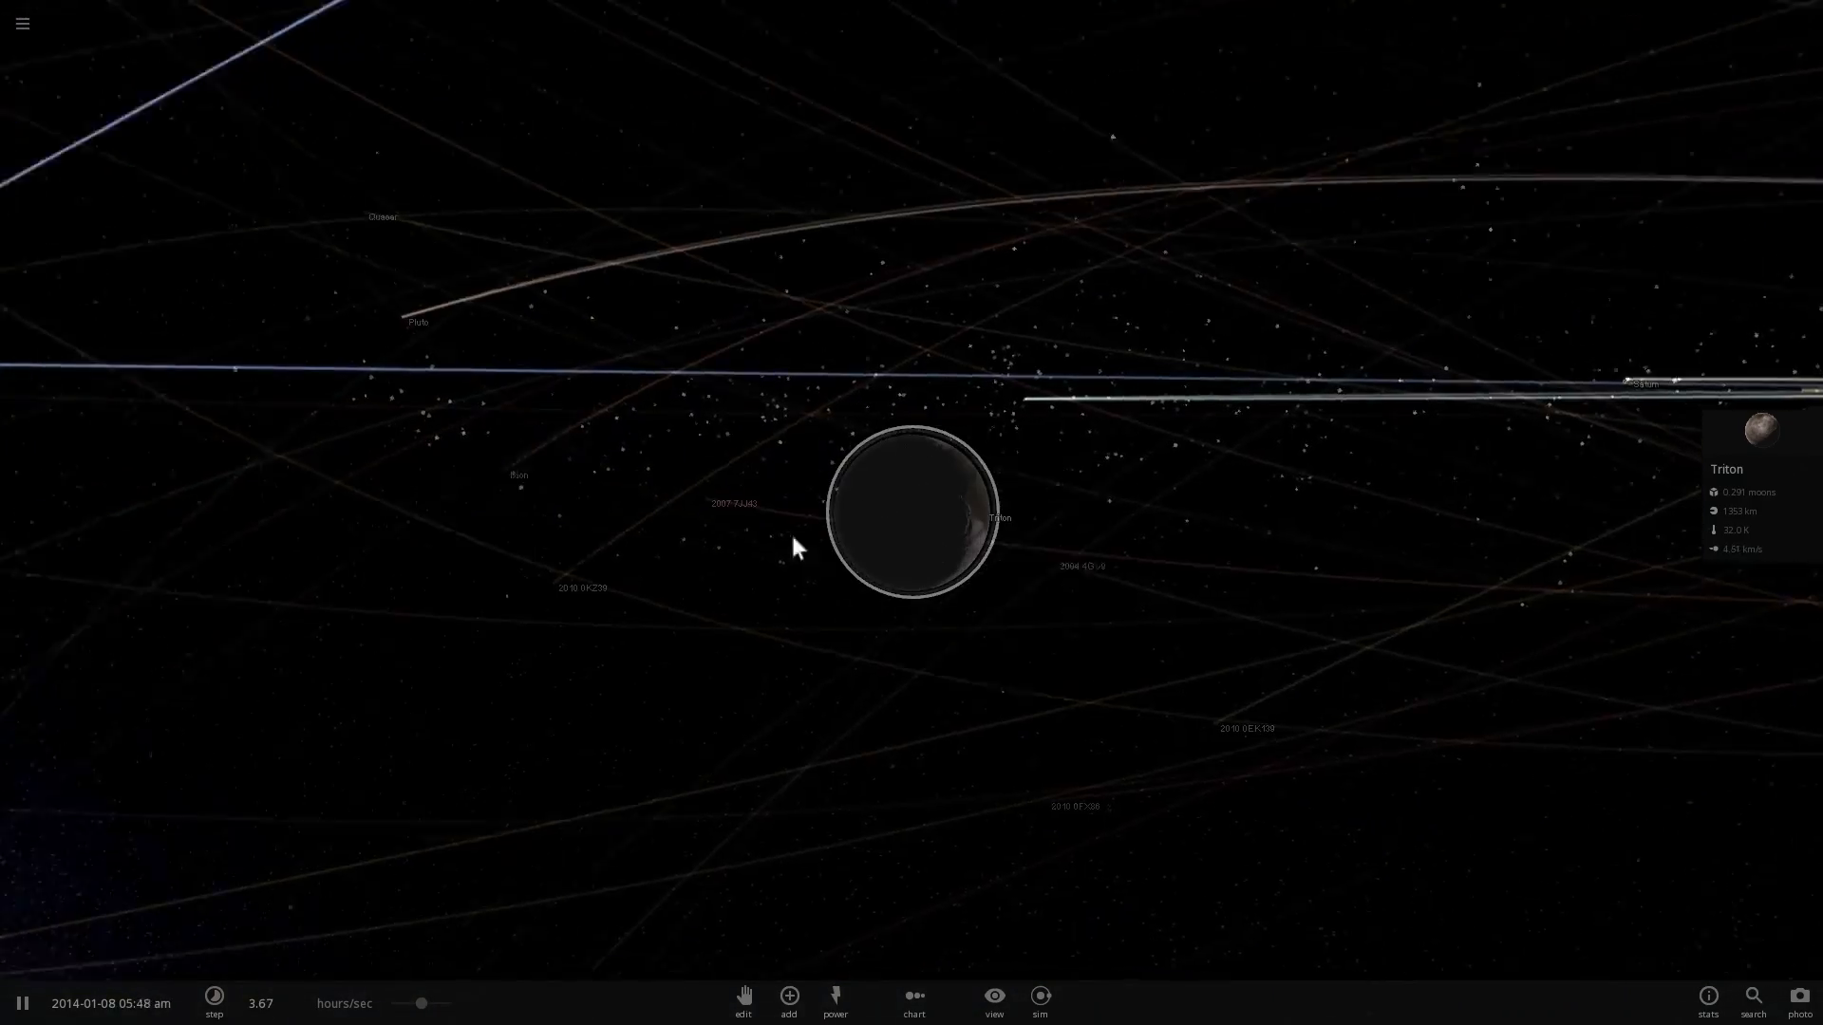
mouse_move(754, 549)
mouse_down()
mouse_move(1010, 528)
mouse_move(816, 533)
mouse_up()
scroll(998, 533, up, 3)
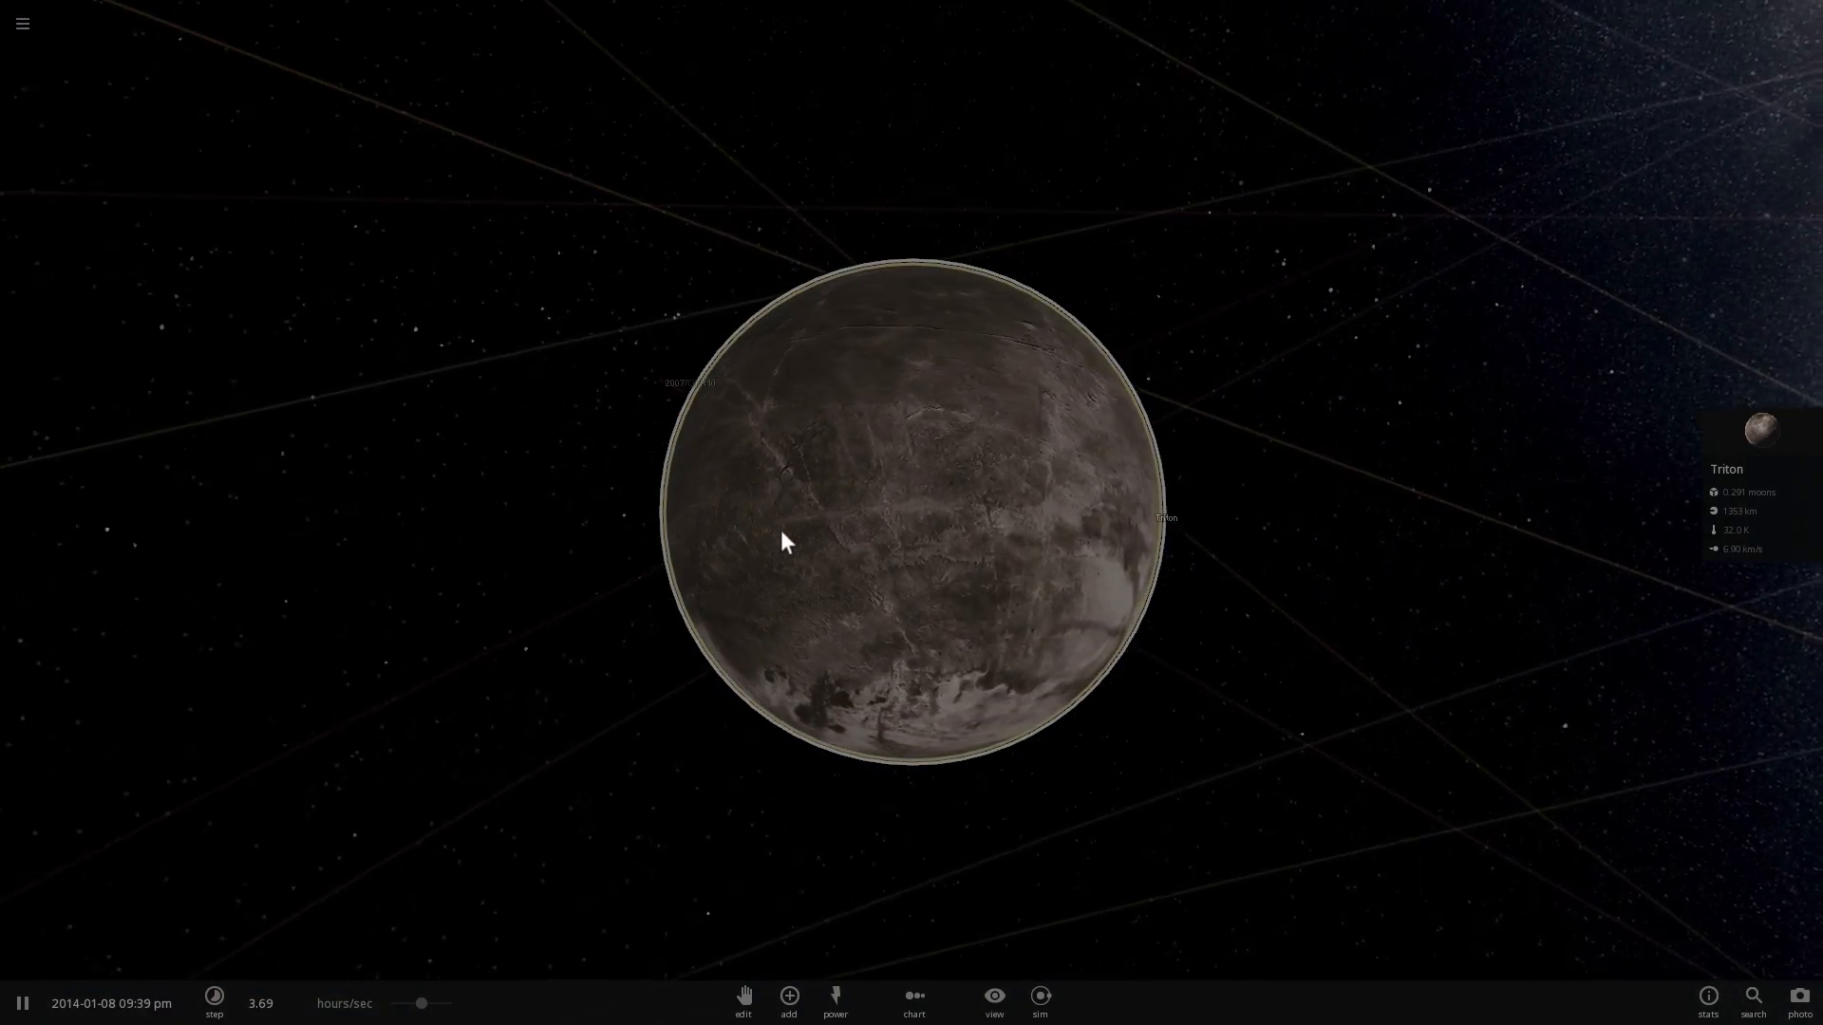
scroll(829, 569, up, 3)
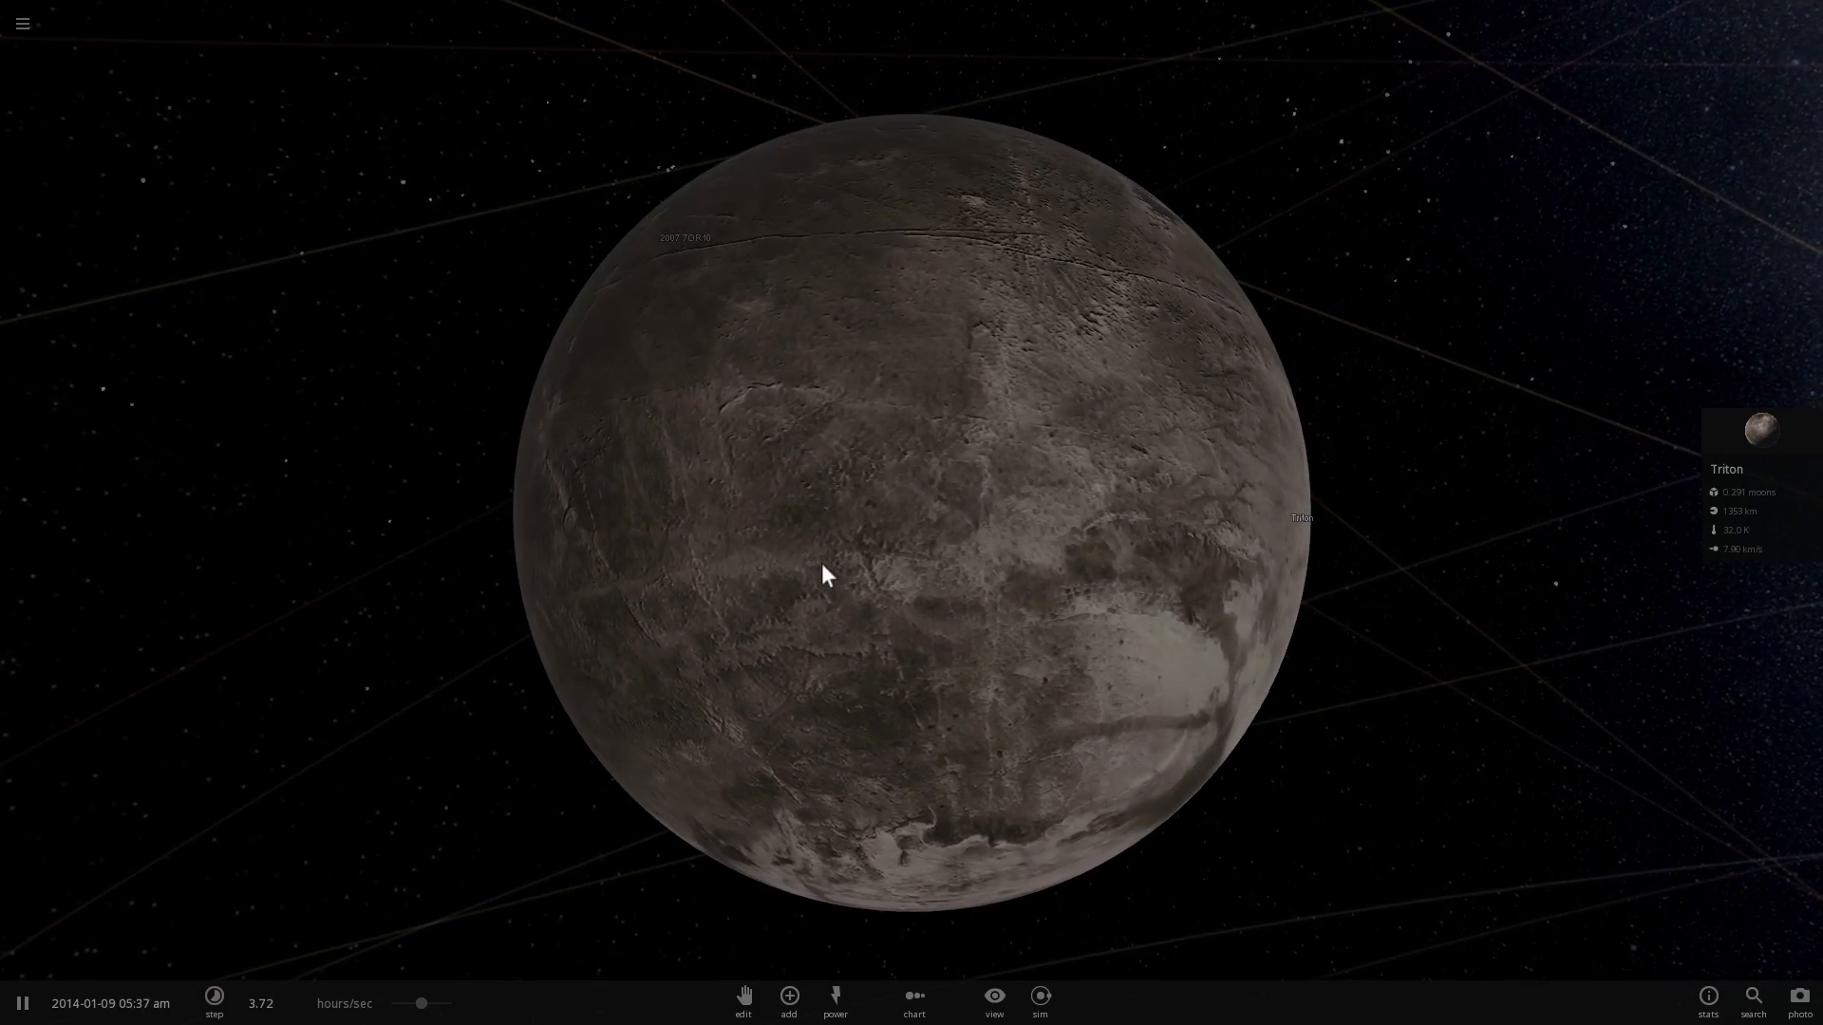
drag(822, 562, 959, 635)
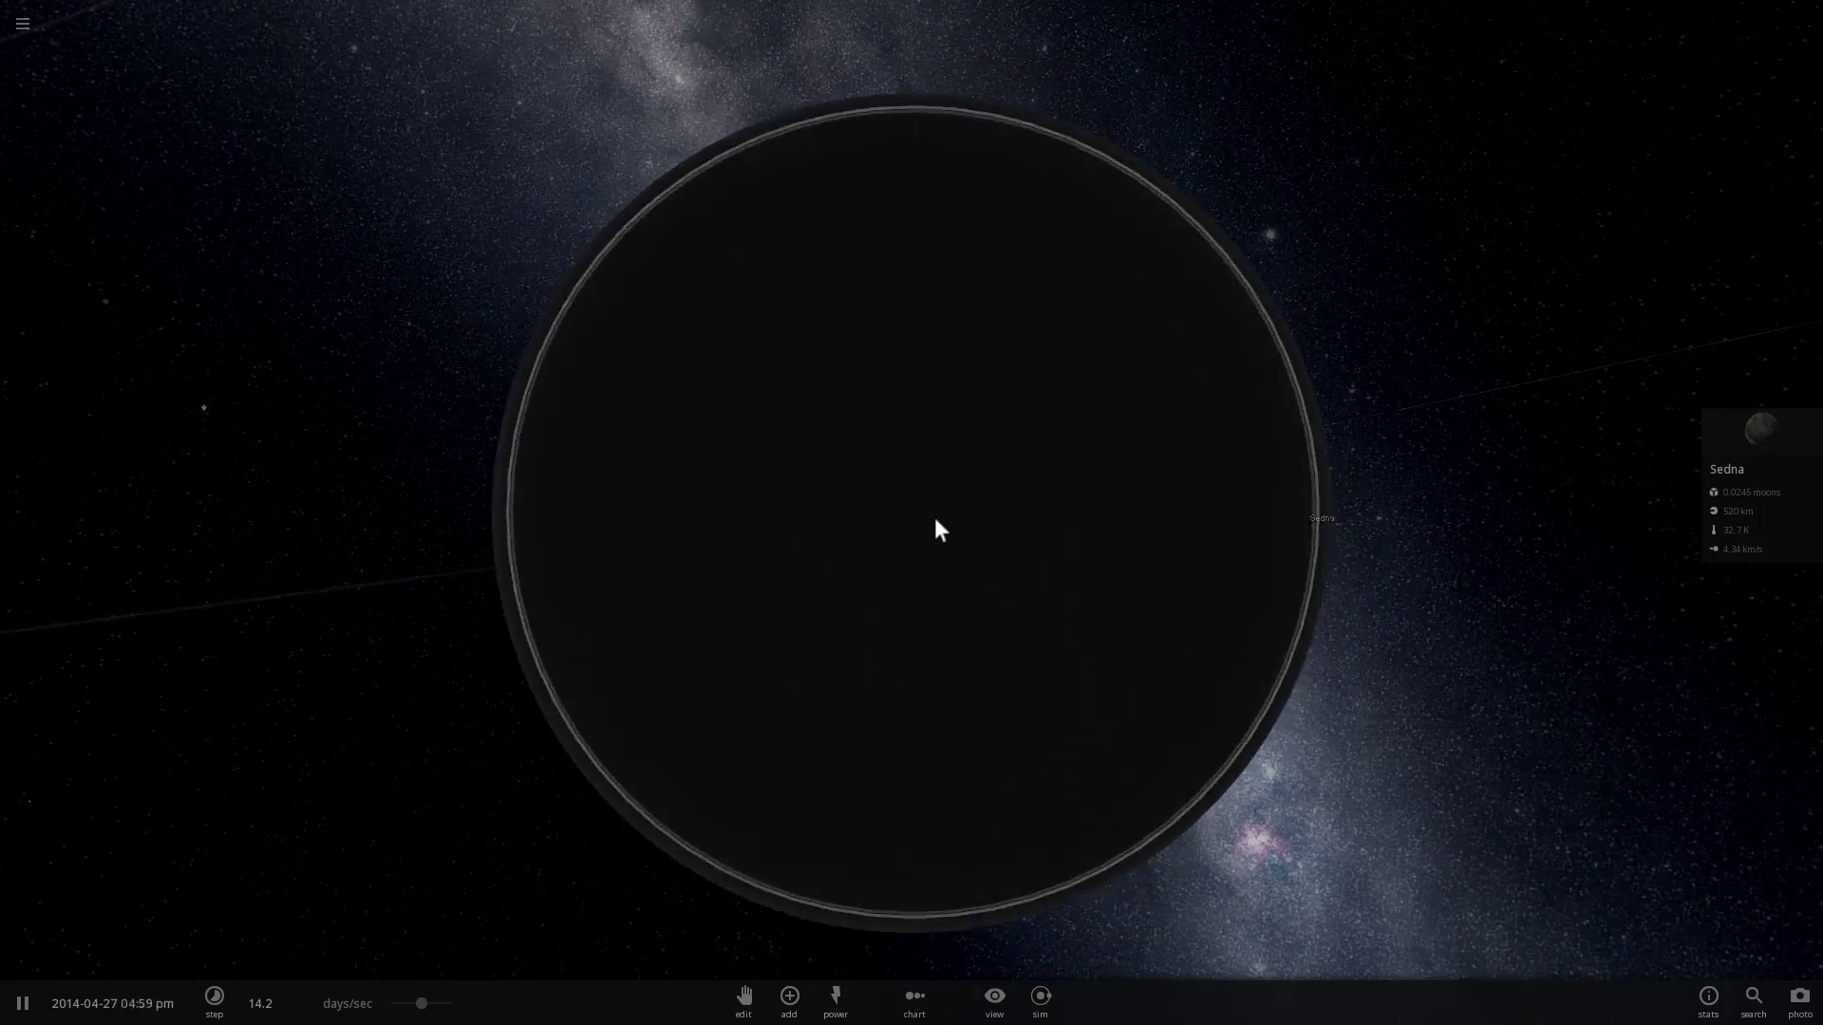
scroll(935, 517, down, 5)
mouse_move(823, 476)
mouse_down()
mouse_move(1114, 403)
mouse_move(863, 476)
mouse_move(1328, 476)
mouse_move(836, 496)
mouse_up()
Open Sedna's full properties panel and orbit the view around Sedna across the solar system
drag(1249, 500, 974, 551)
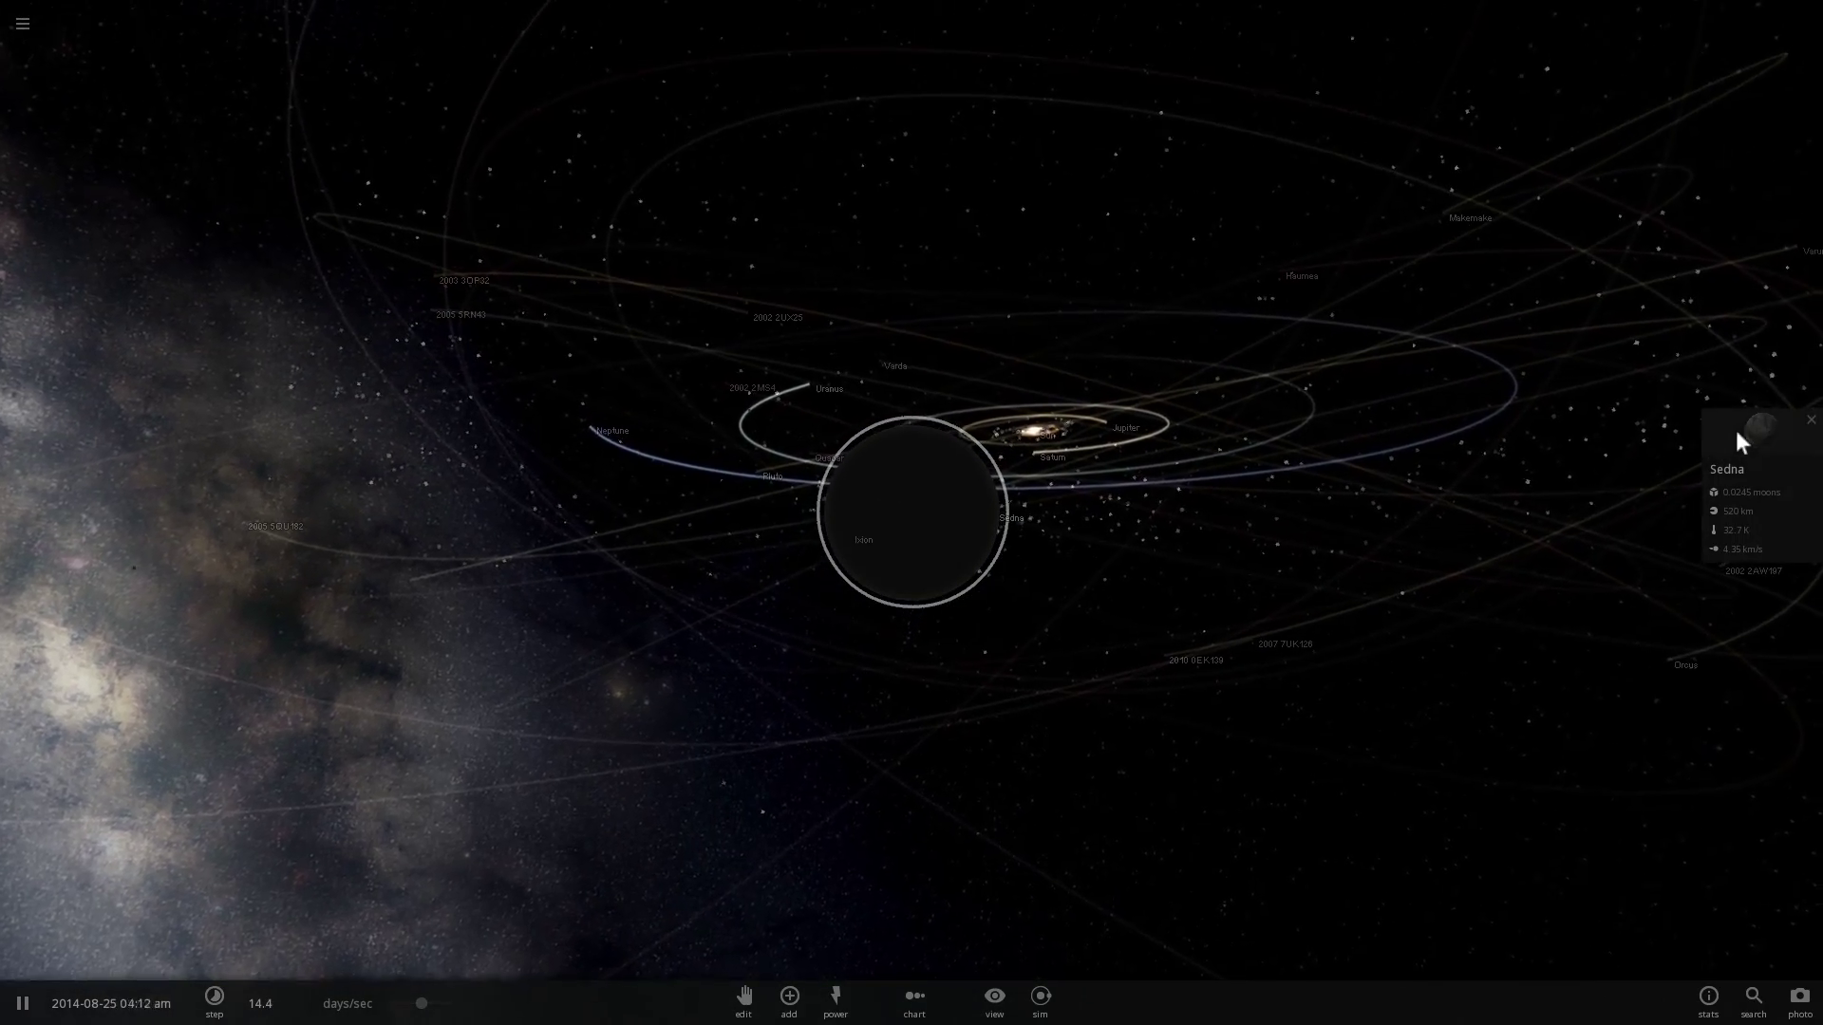
click(1737, 435)
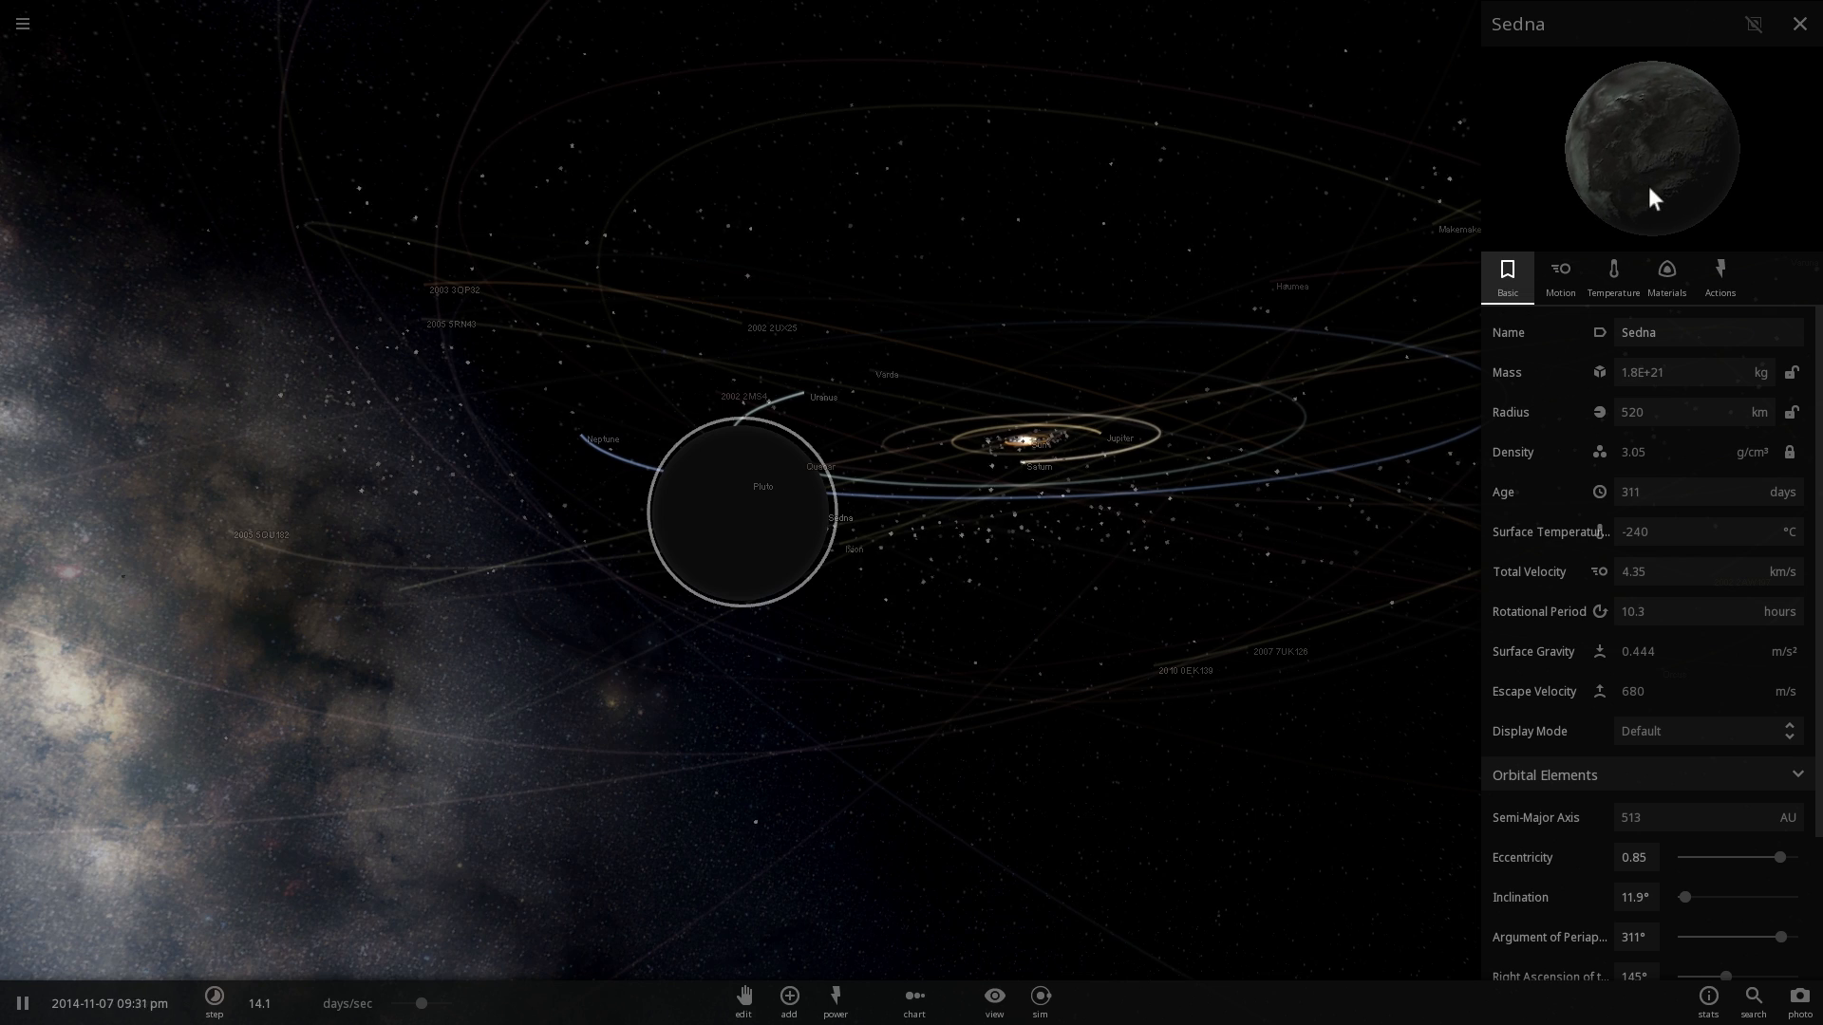
drag(1334, 236, 1336, 288)
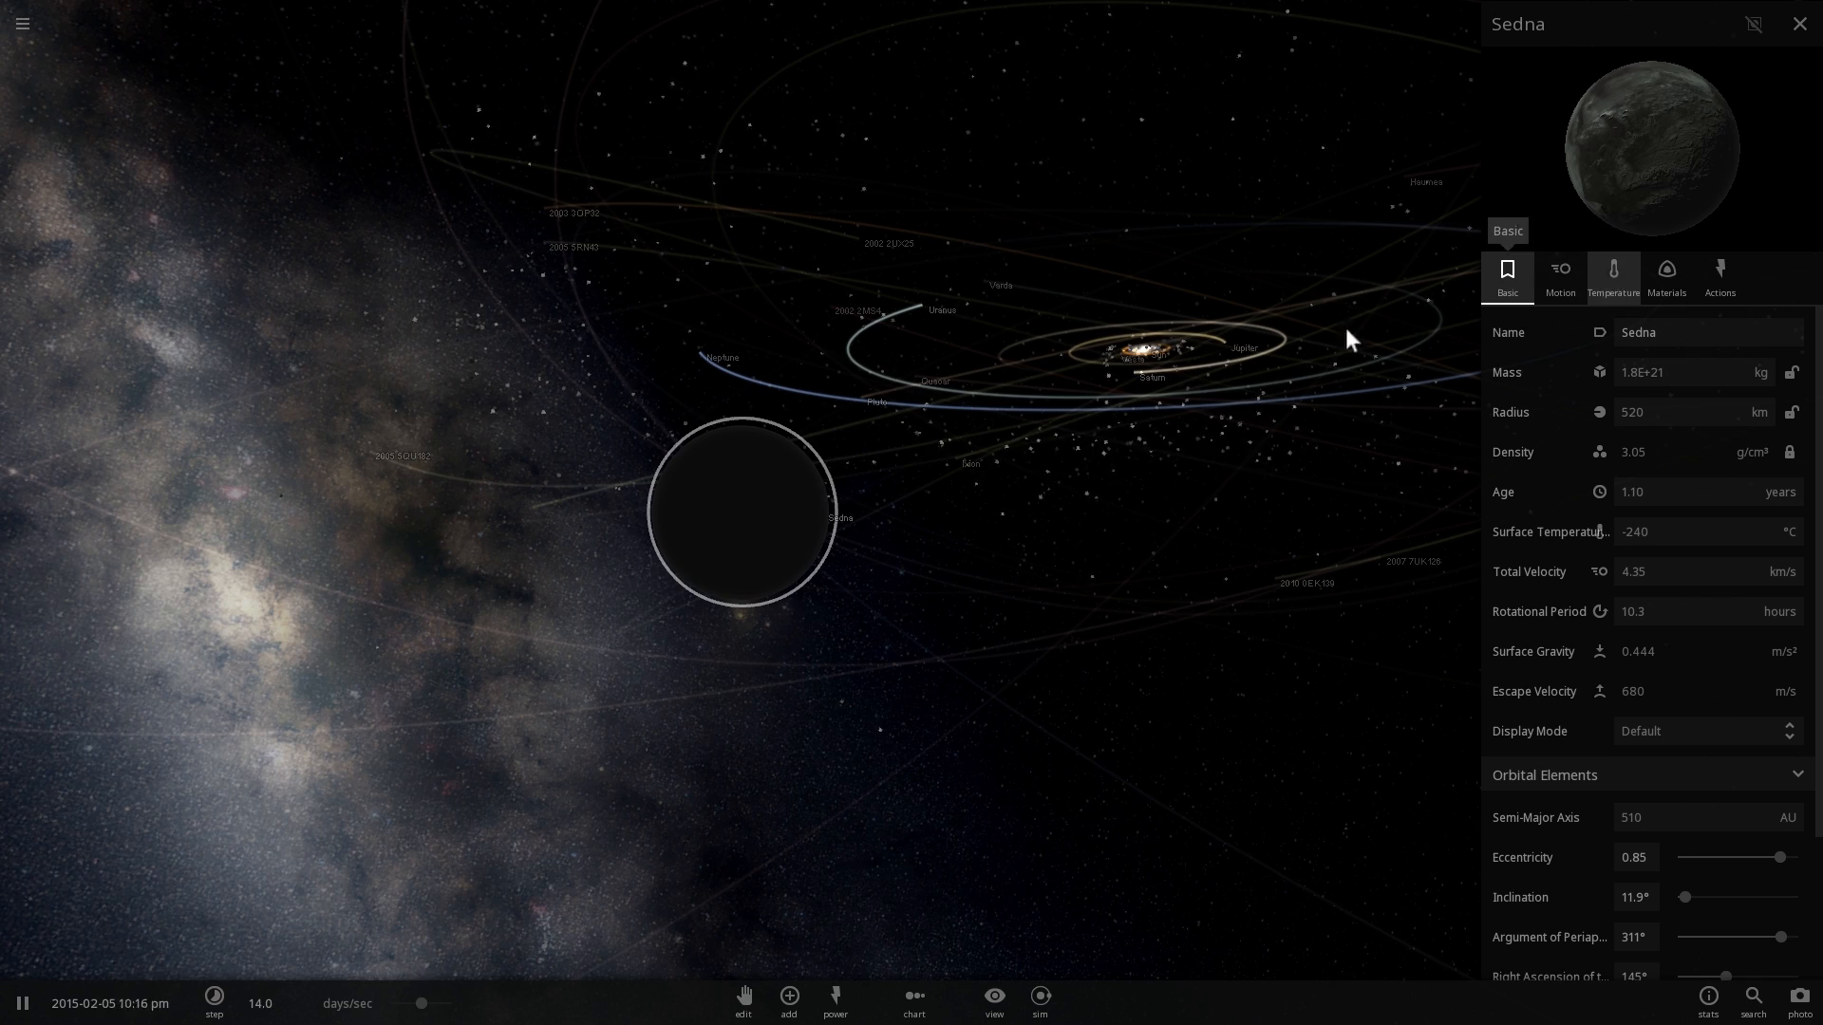
drag(1287, 330, 885, 331)
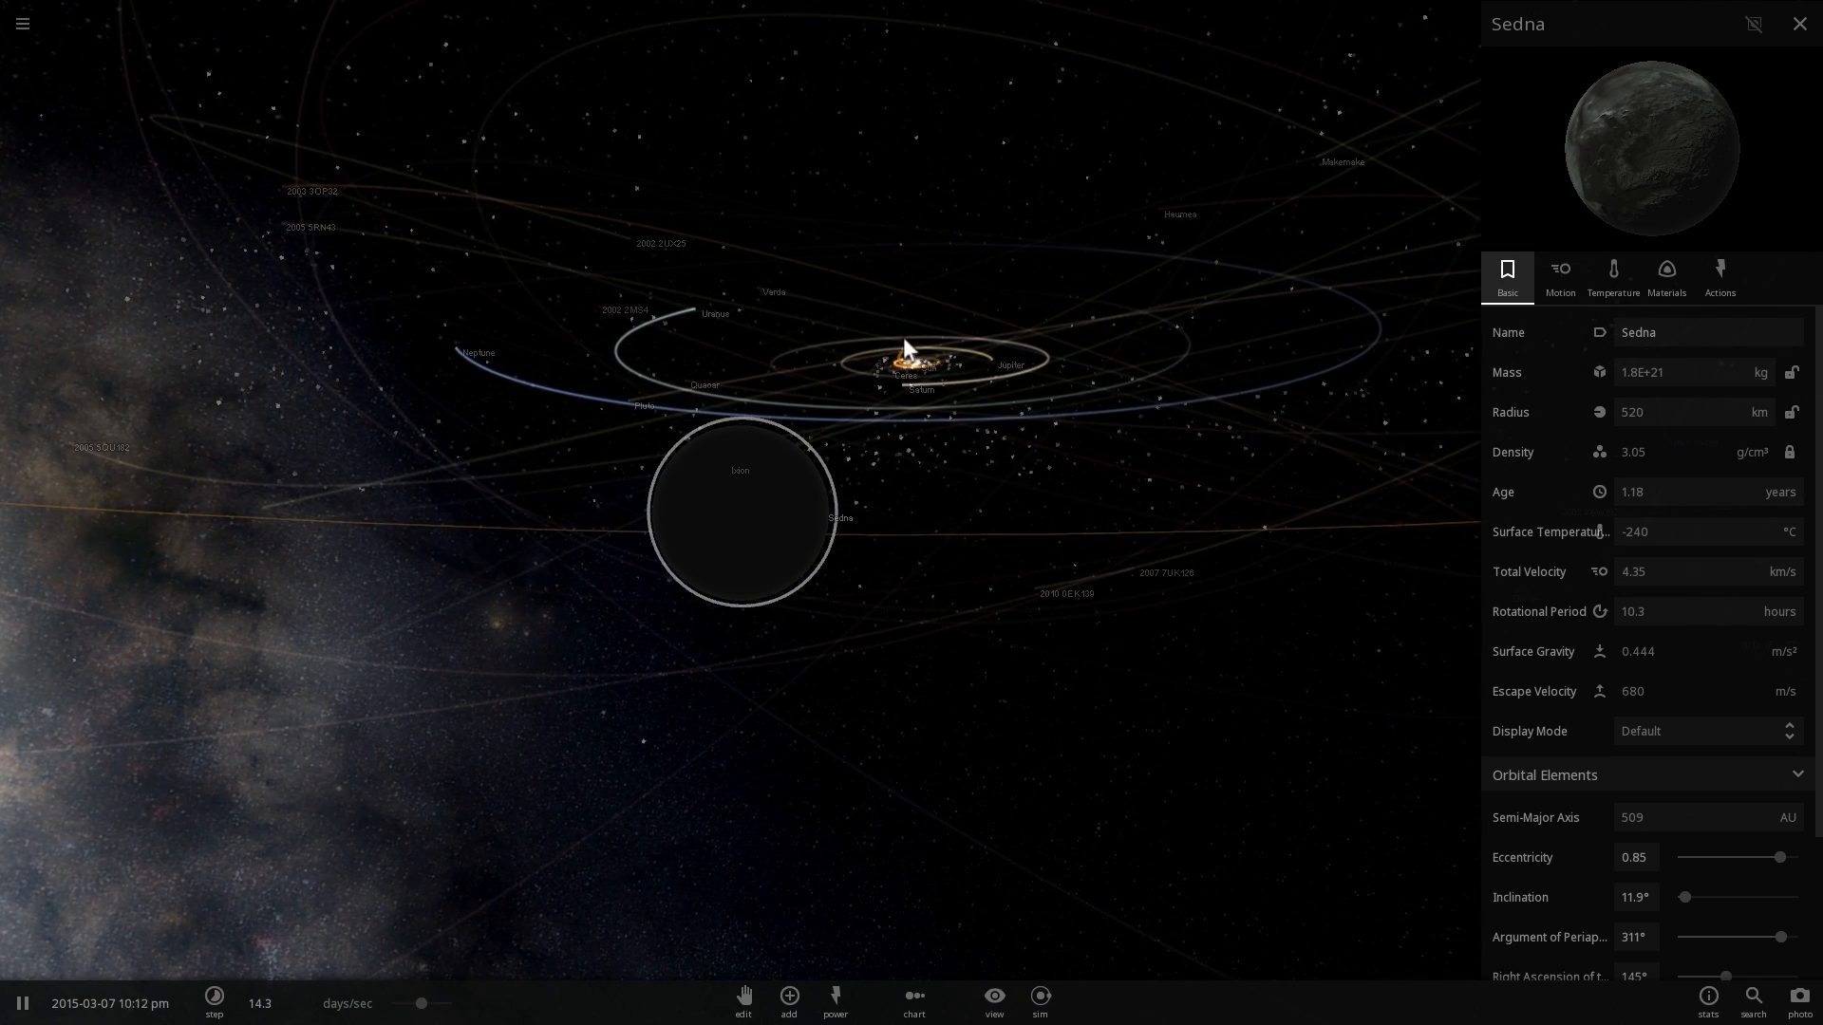
drag(669, 437, 779, 441)
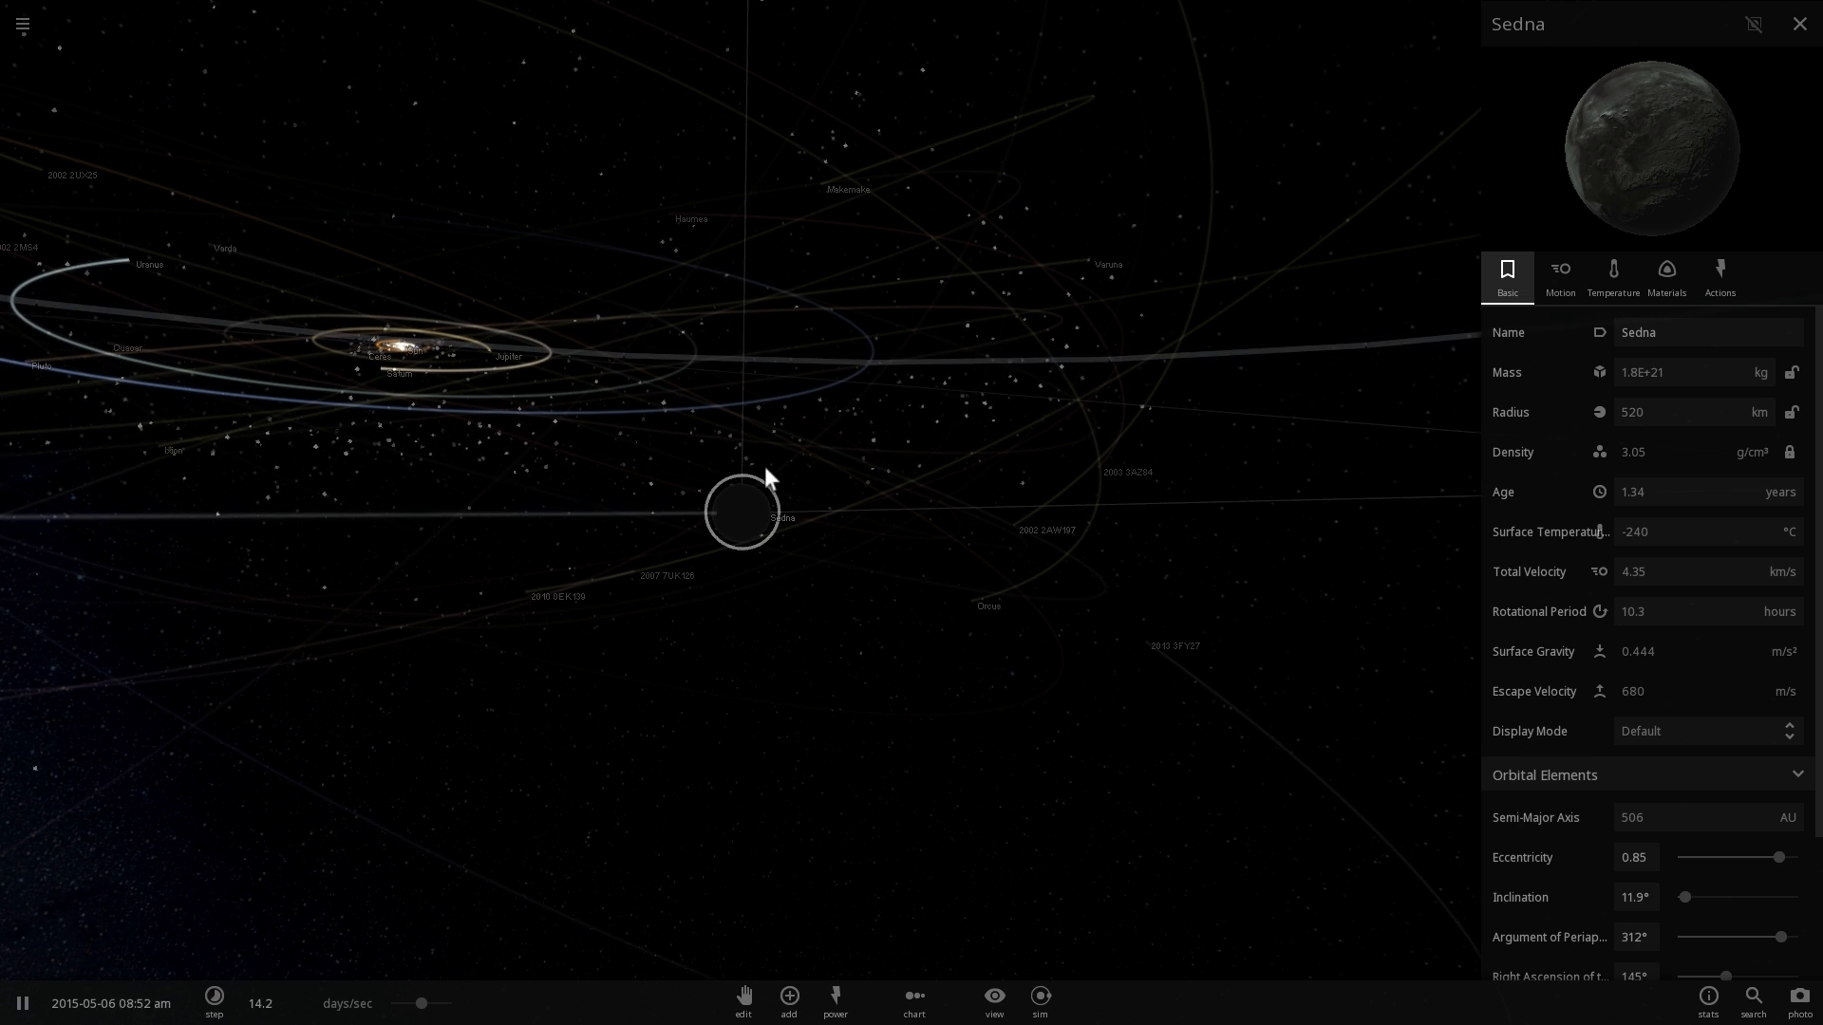
drag(764, 466, 737, 456)
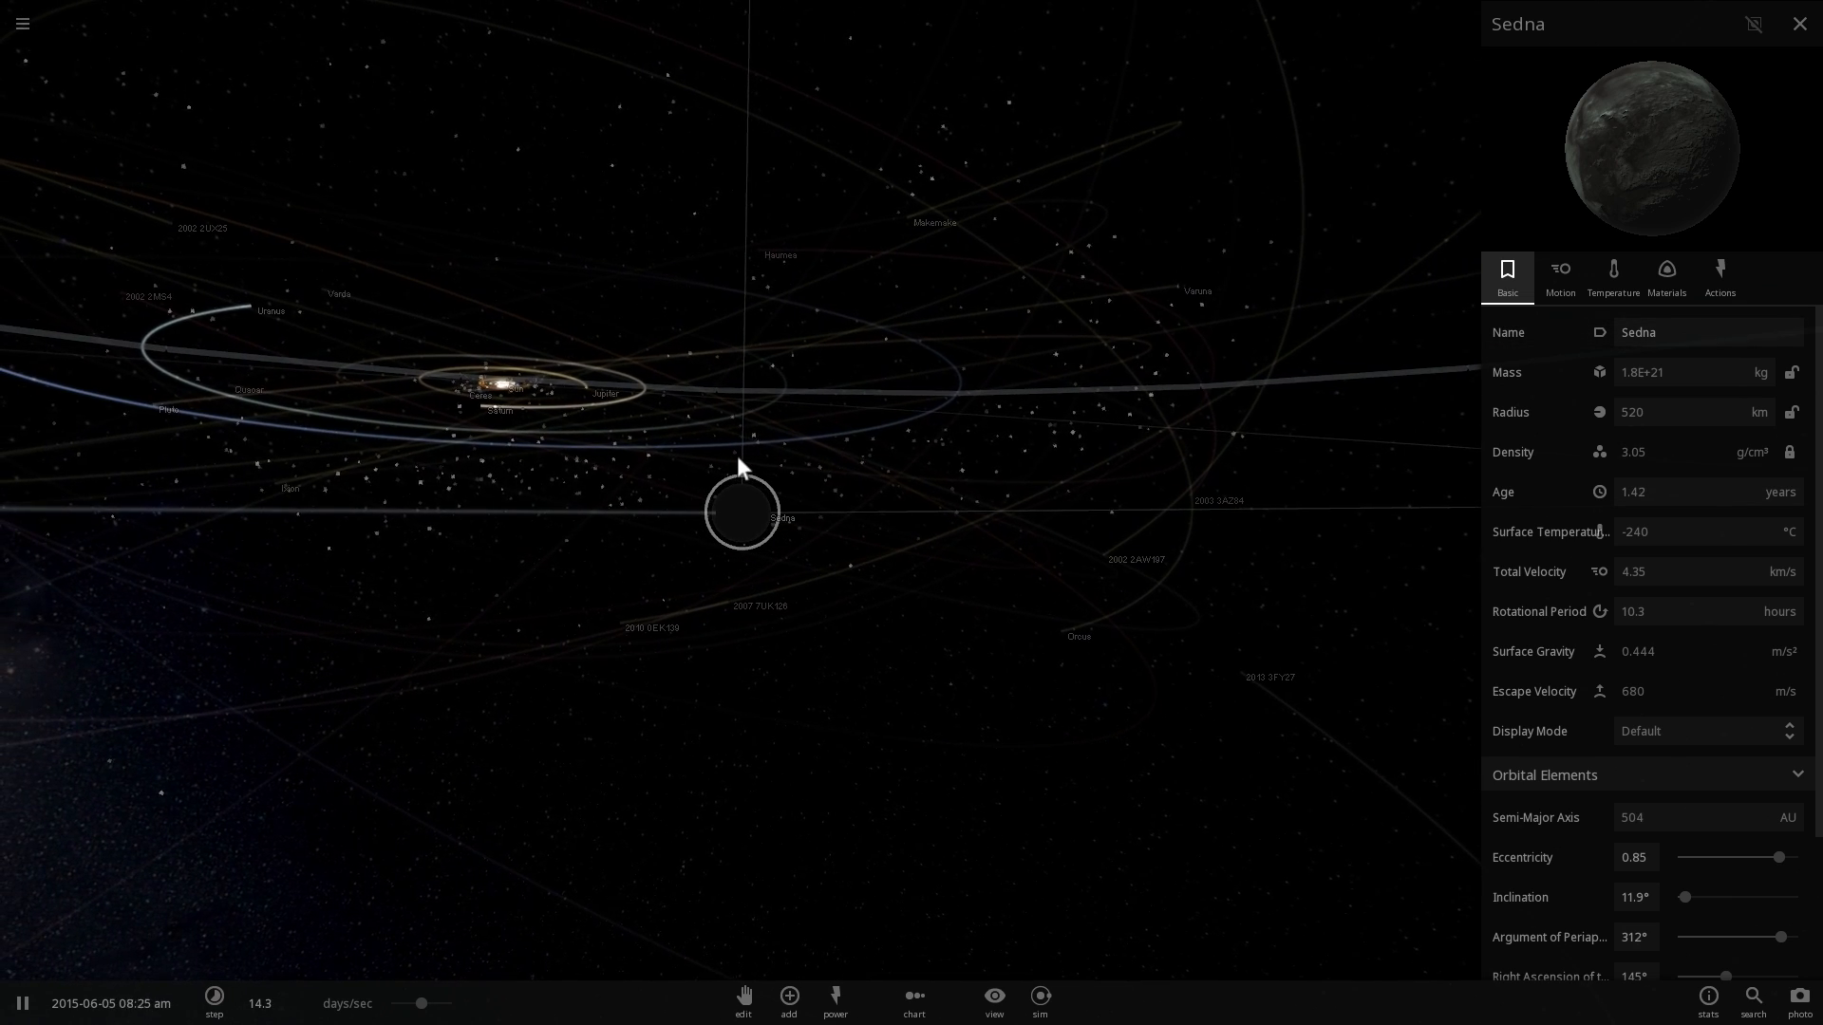
scroll(703, 474, up, 3)
drag(696, 473, 654, 470)
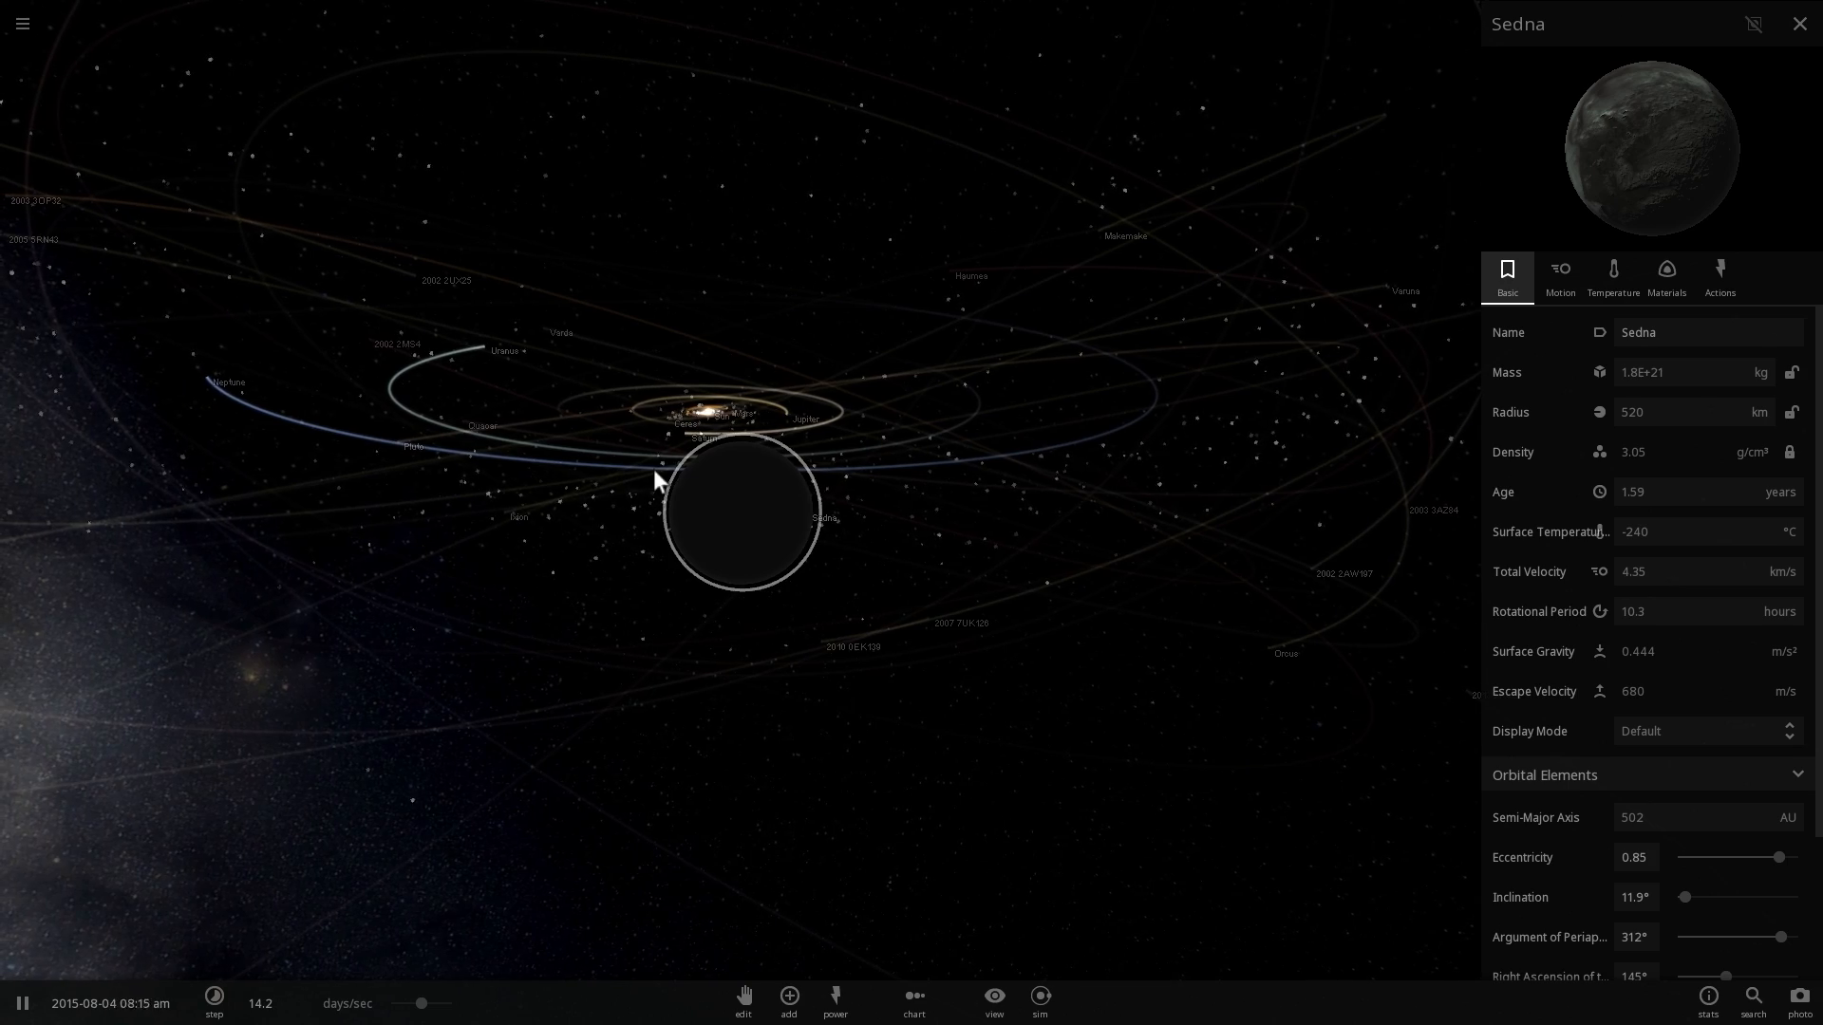
mouse_move(653, 469)
mouse_down()
mouse_move(913, 464)
mouse_move(669, 454)
mouse_up()
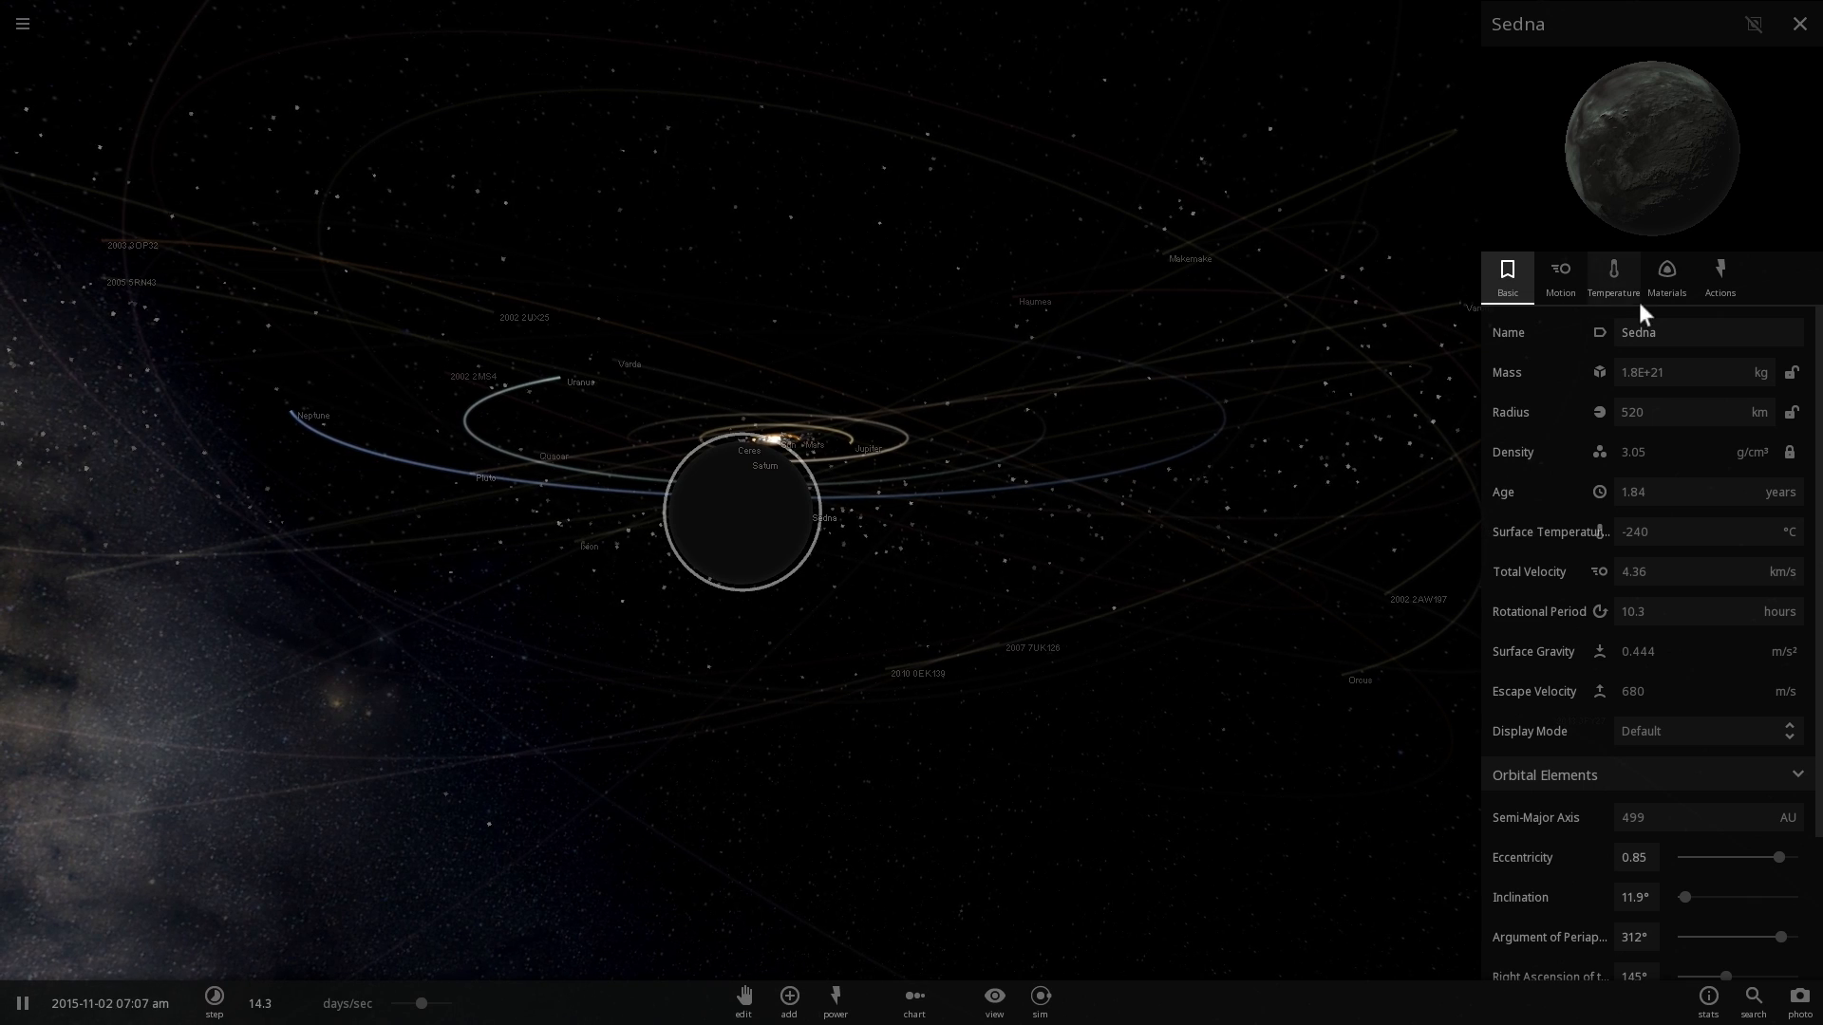
Raise Sedna's albedo to 0.34 on the Temperature tab, orbiting toward the Milky Way
click(1606, 285)
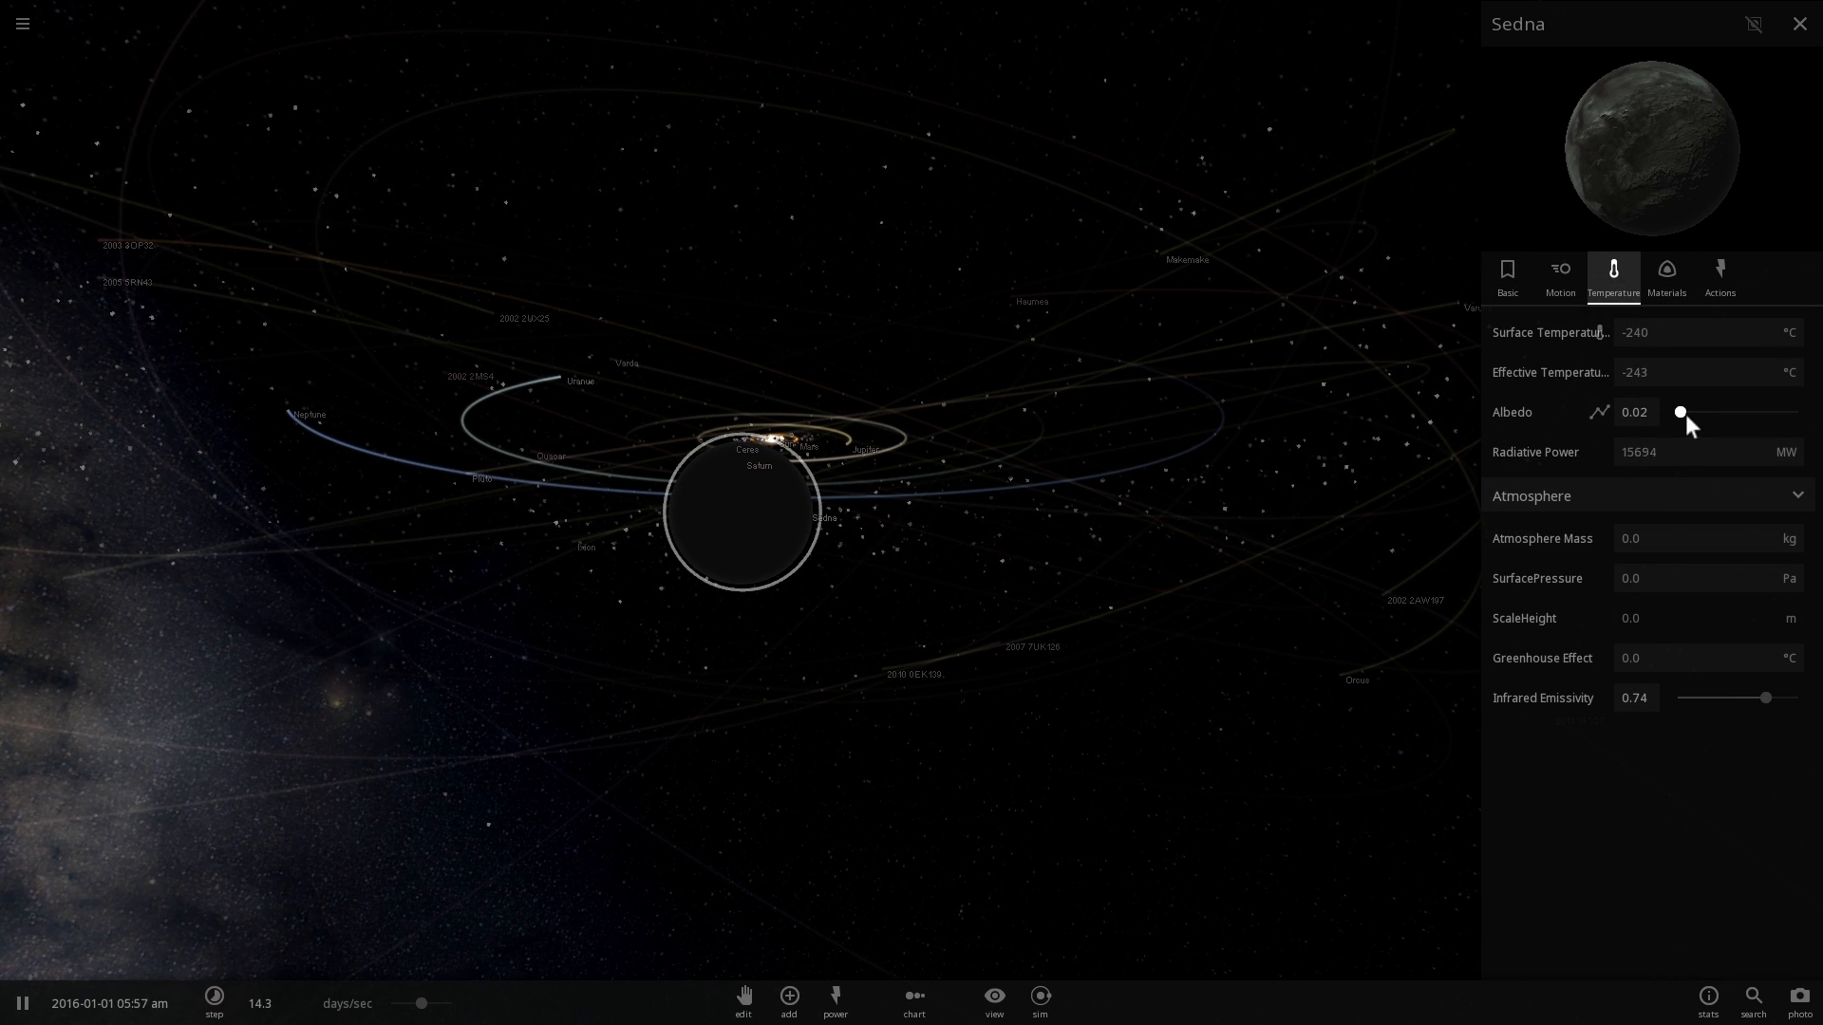
drag(1704, 408, 1723, 404)
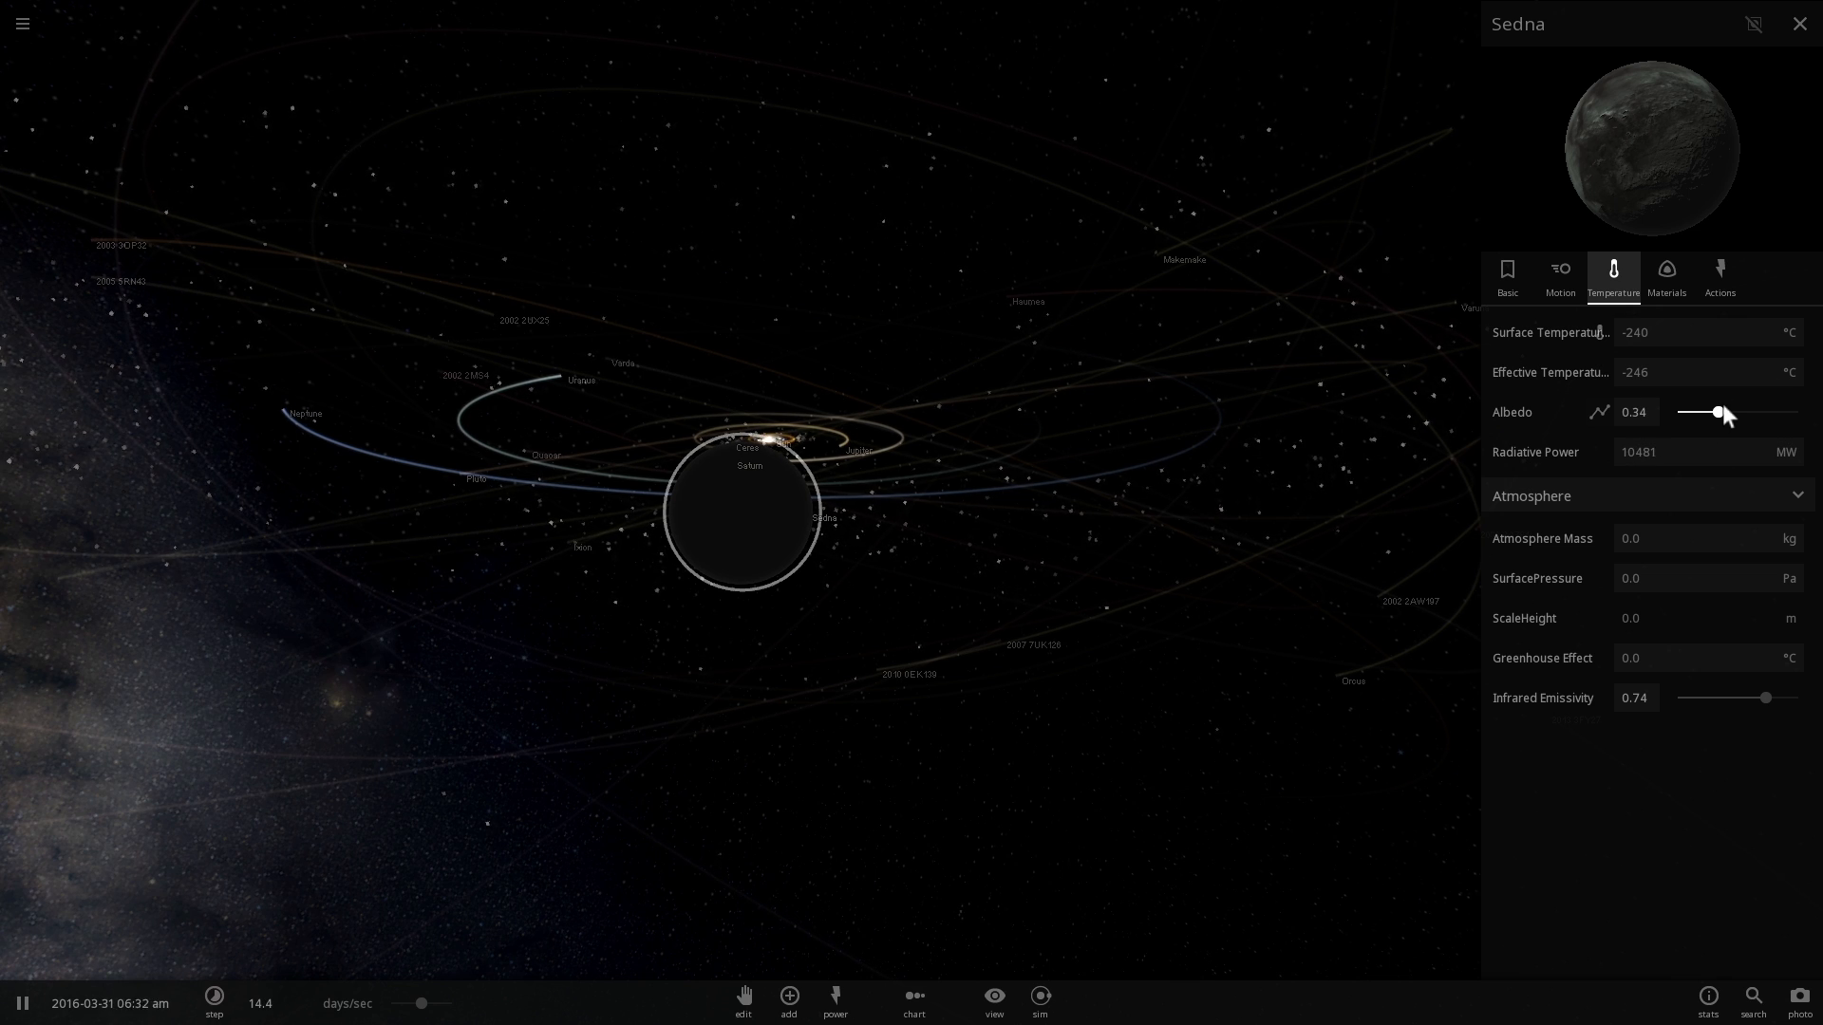
scroll(947, 426, up, 3)
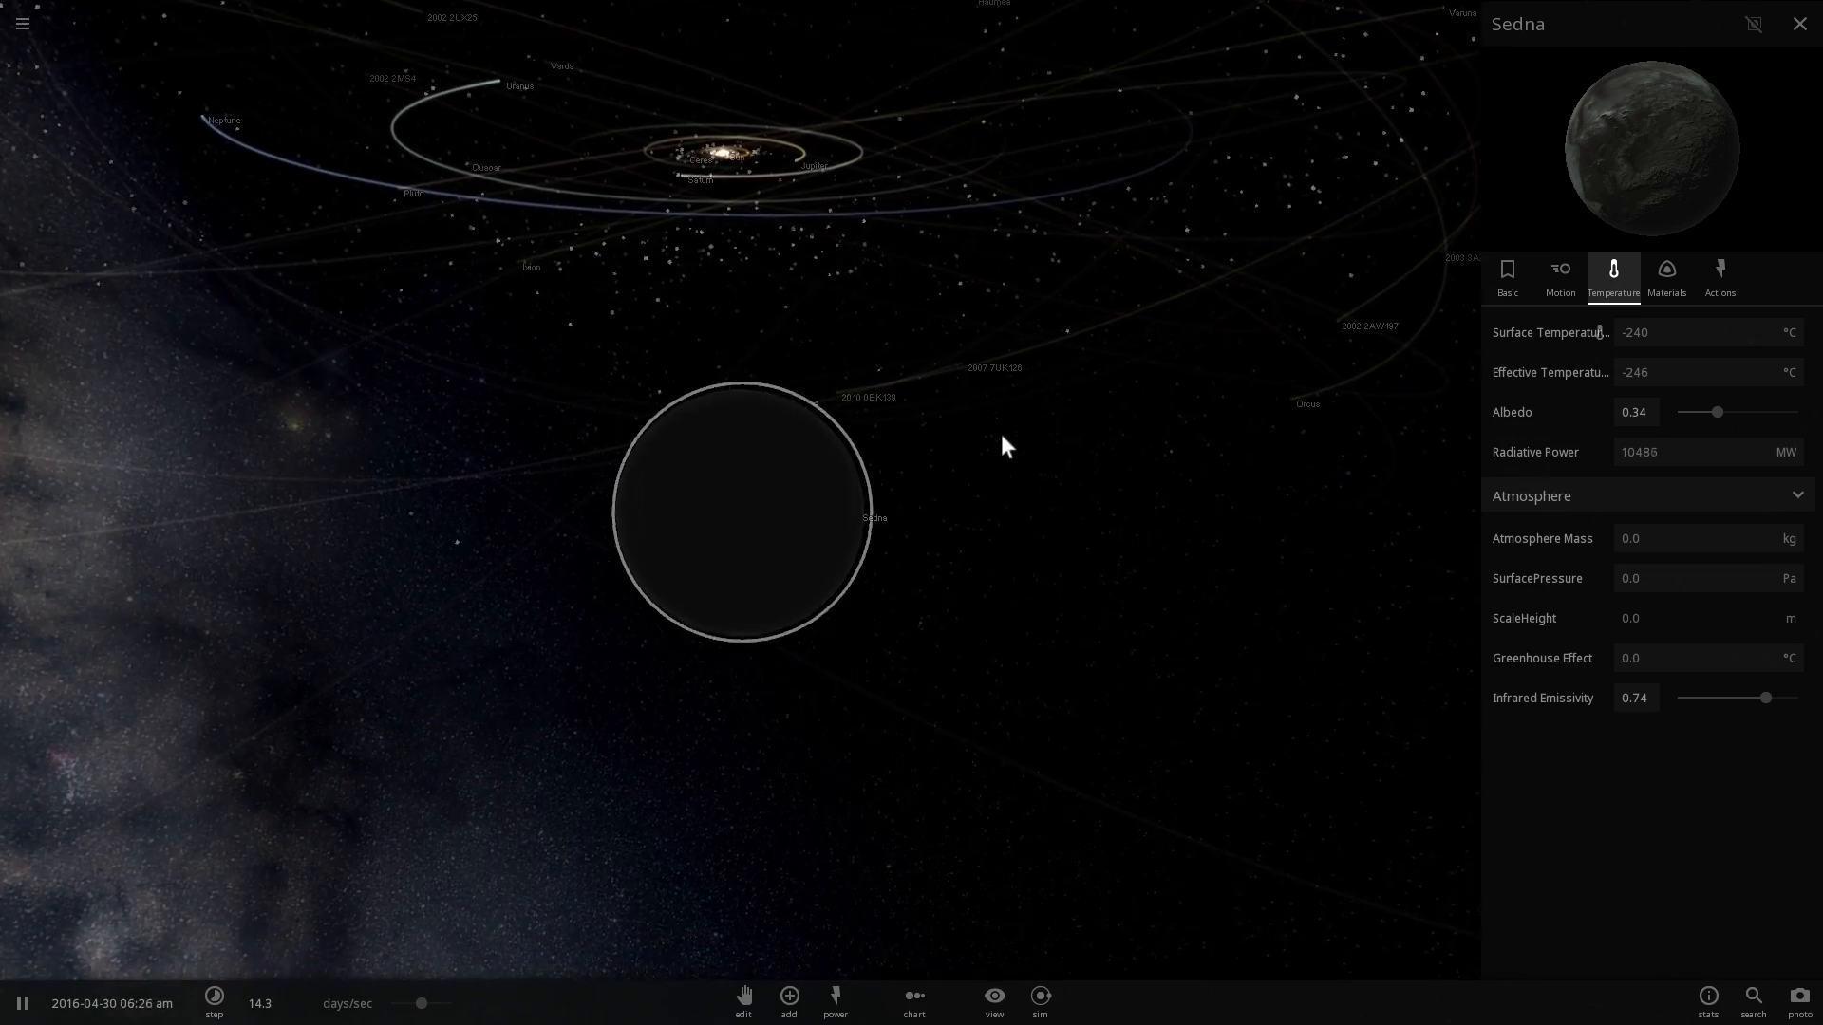
scroll(1000, 430, up, 3)
scroll(943, 388, down, 3)
scroll(945, 393, down, 3)
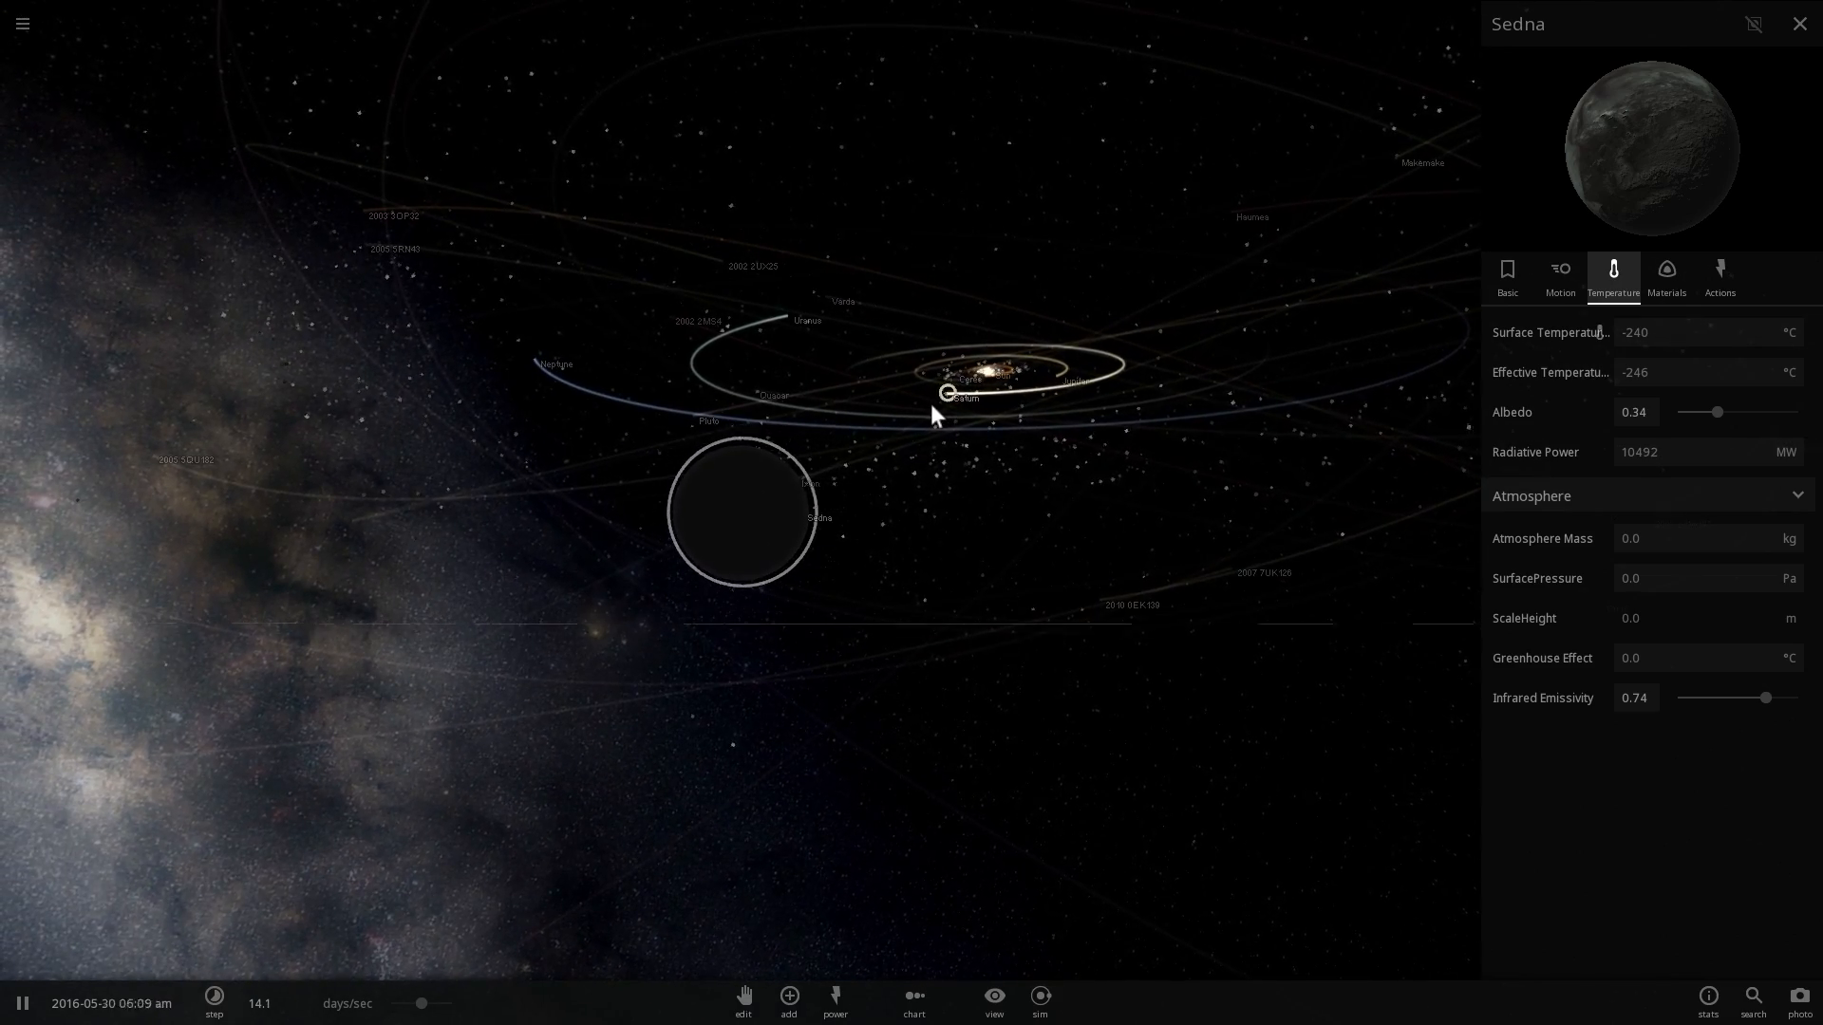
mouse_move(905, 428)
mouse_down()
mouse_move(875, 441)
mouse_move(1054, 429)
mouse_up()
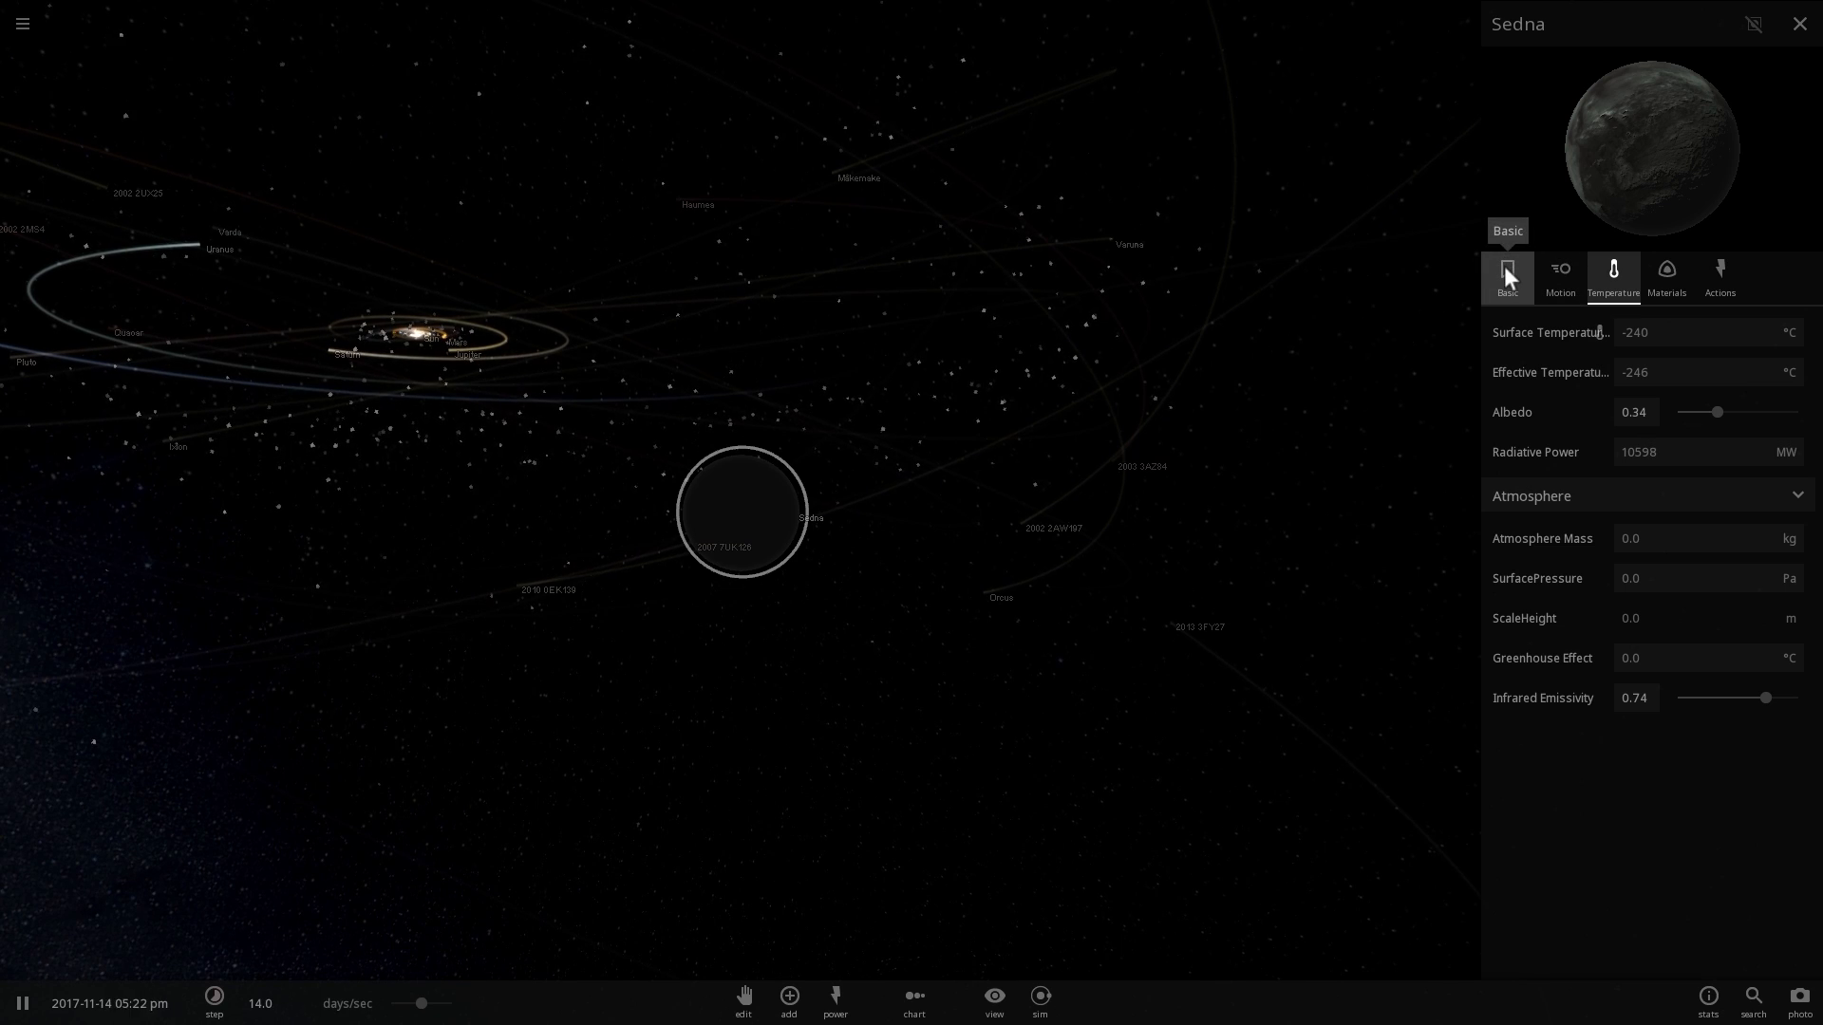
click(1507, 274)
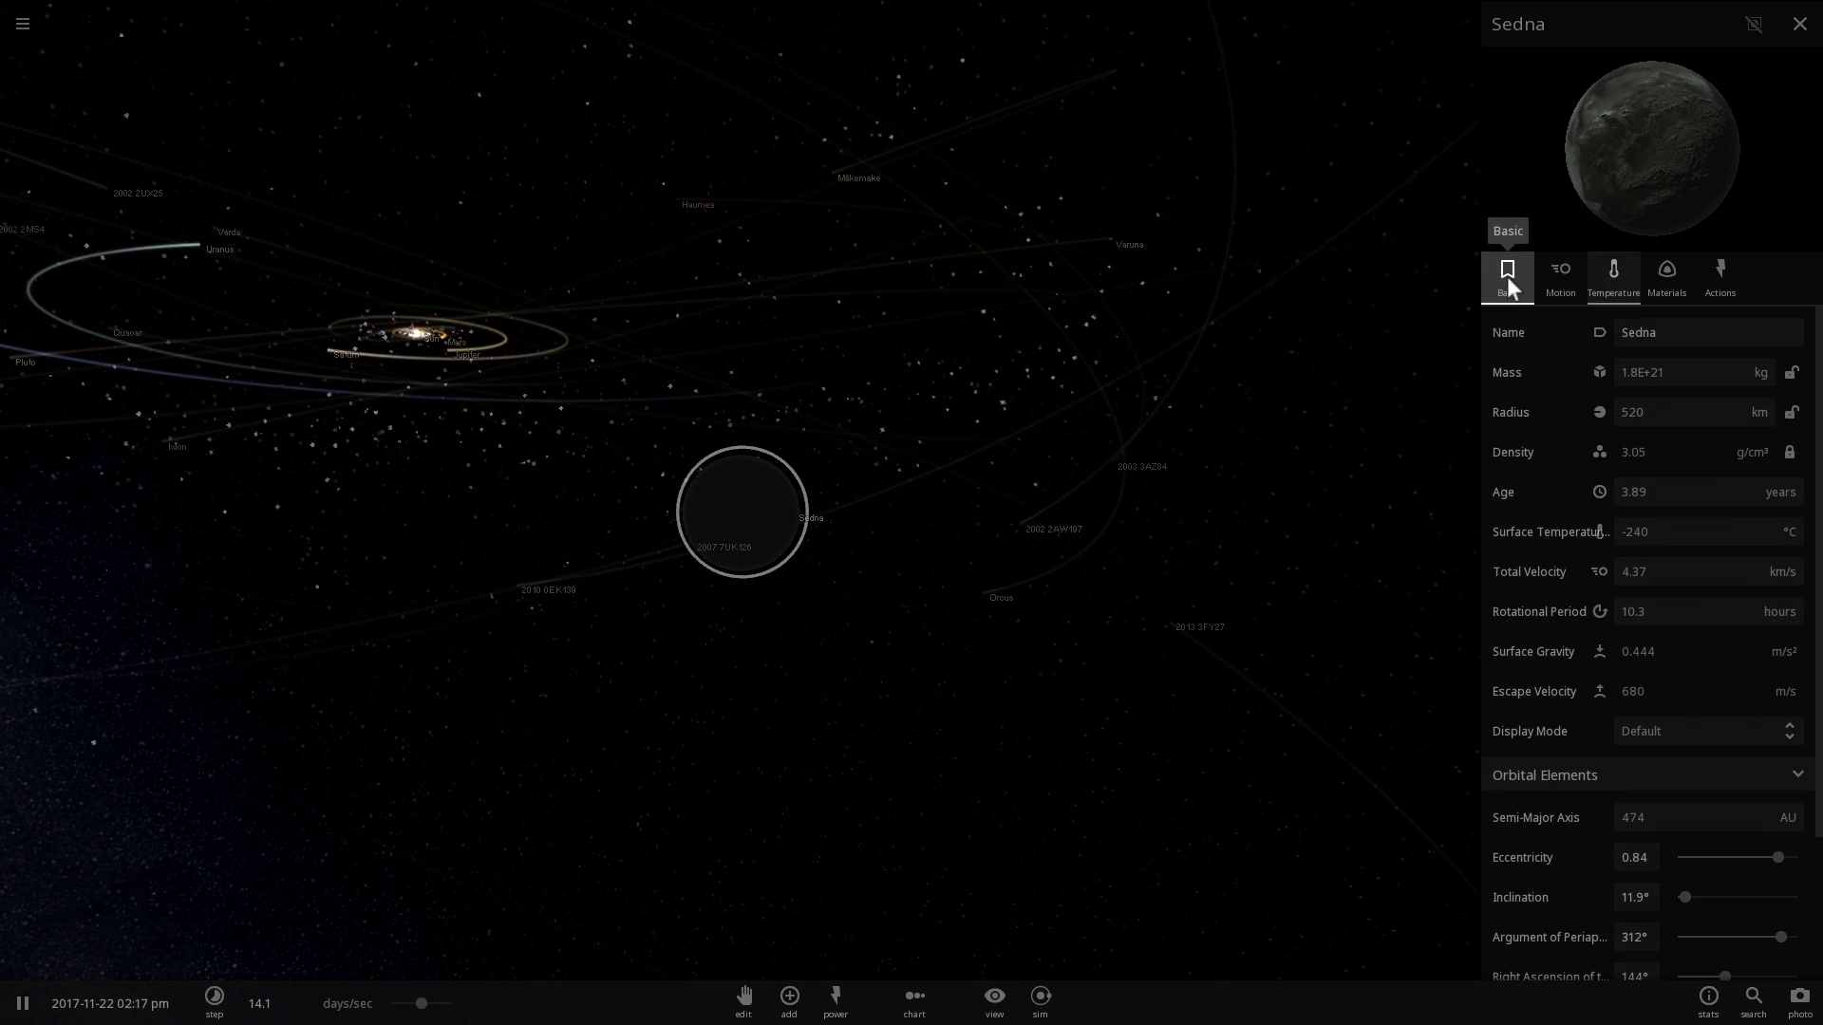
click(1574, 280)
drag(879, 482, 773, 557)
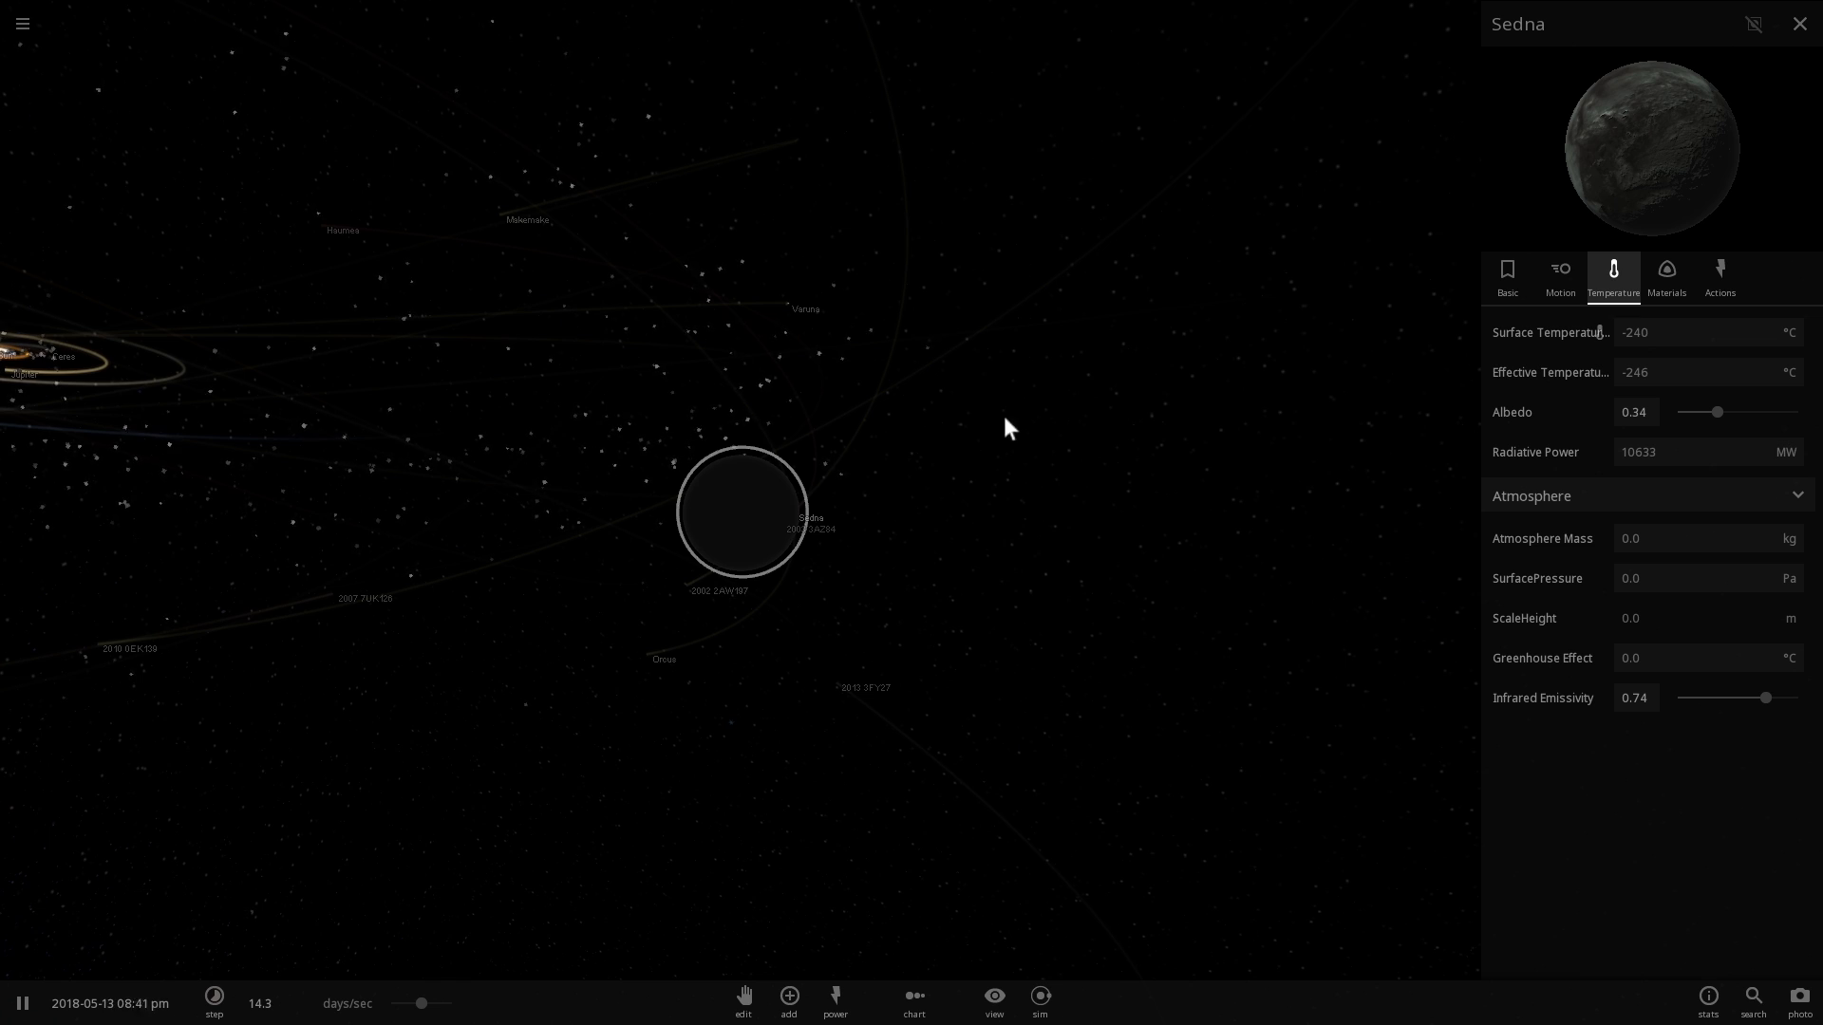
scroll(958, 530, up, 2)
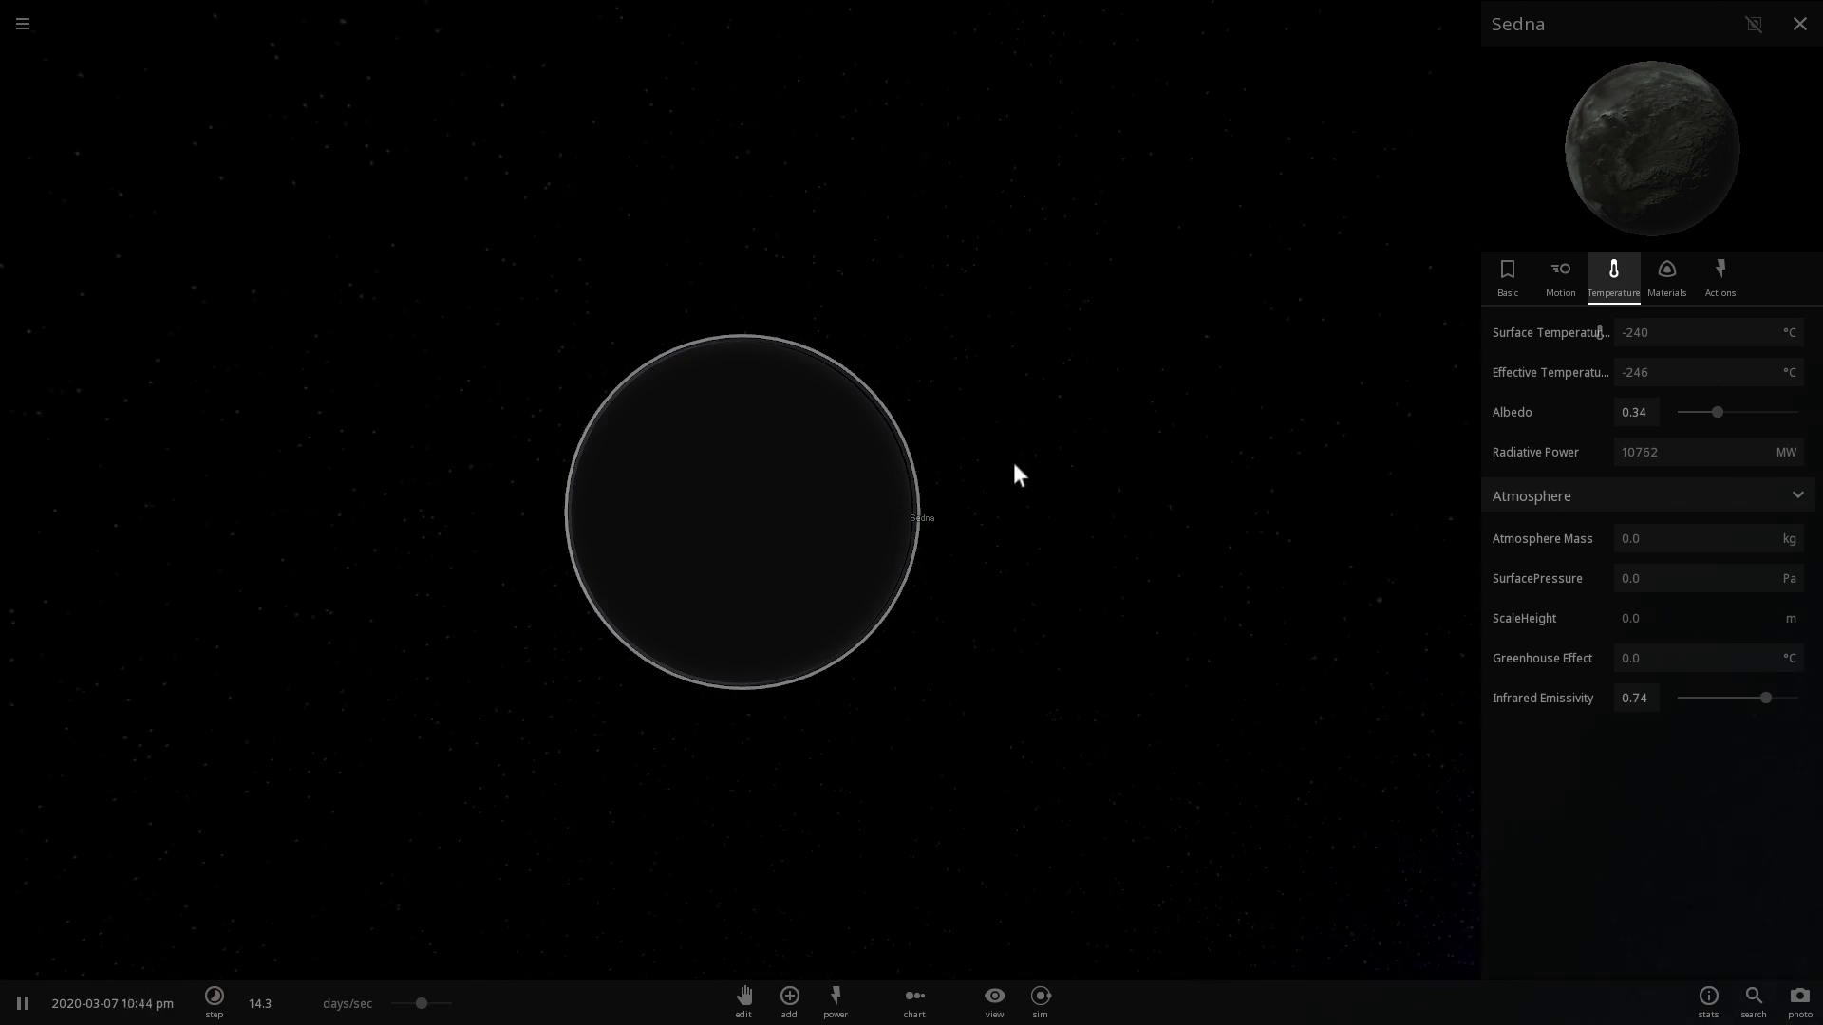
drag(1202, 467, 742, 462)
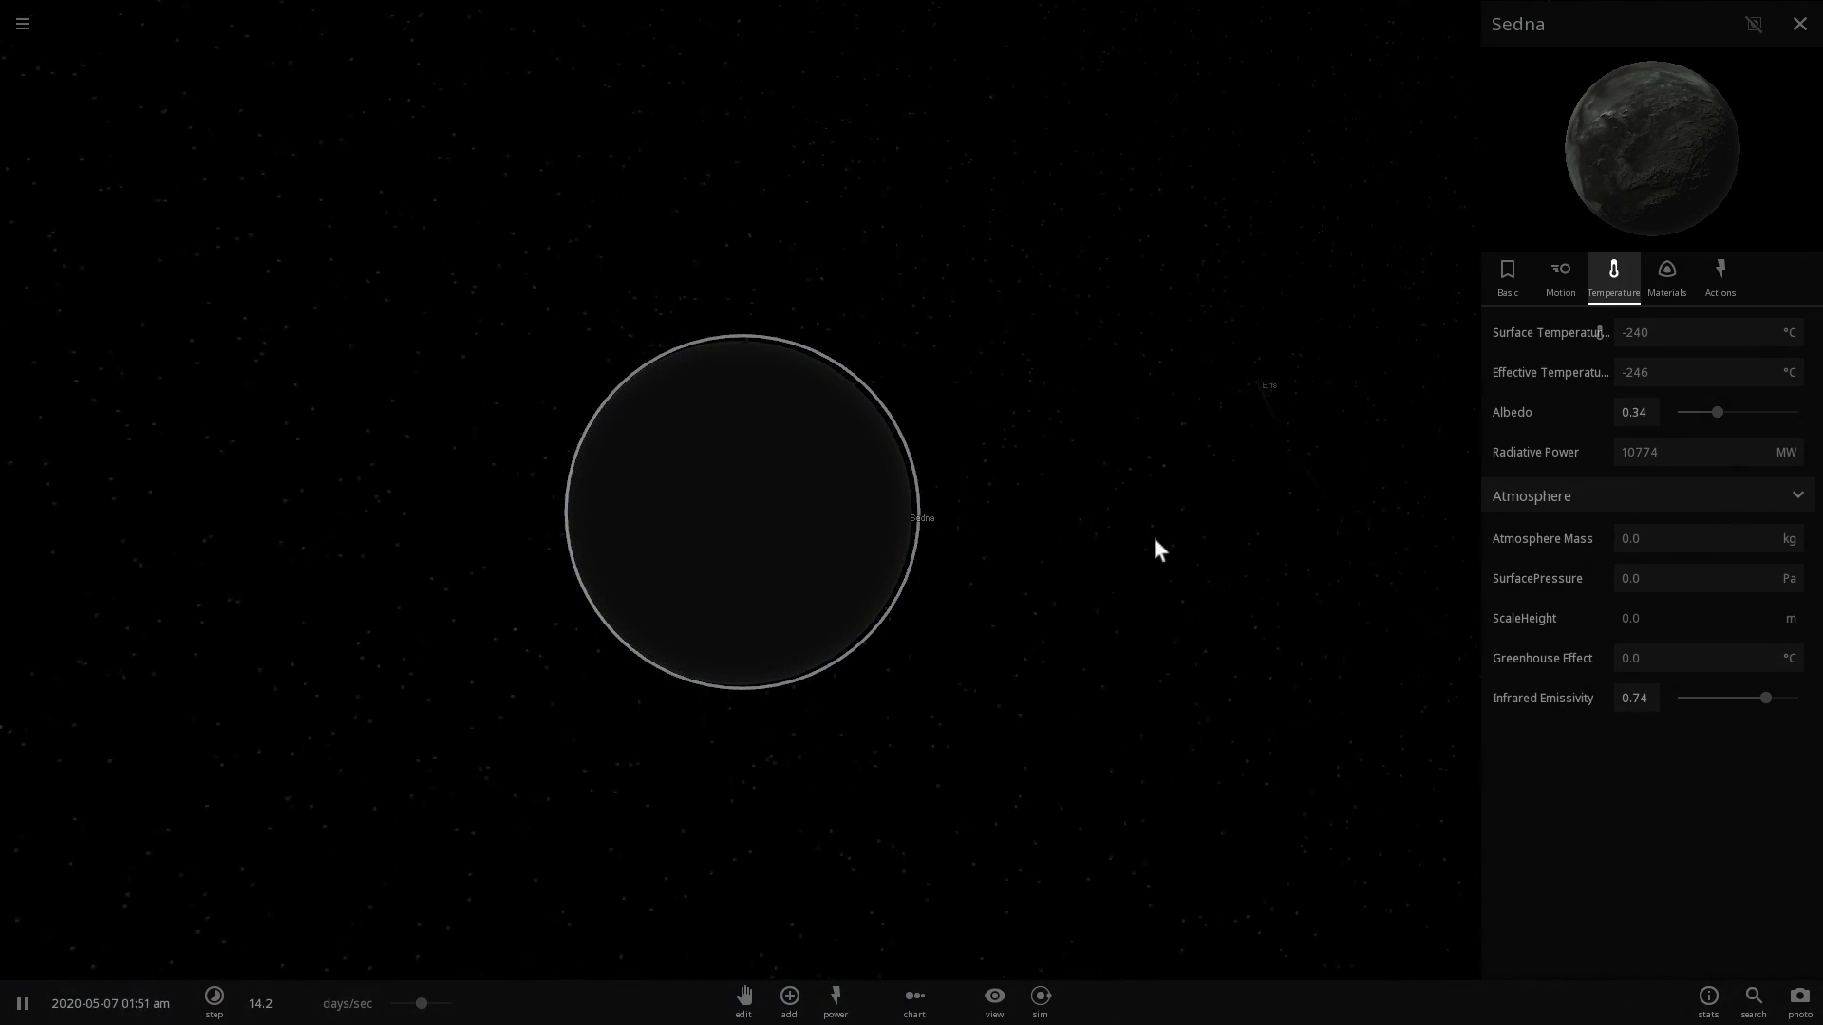
scroll(1148, 553, down, 5)
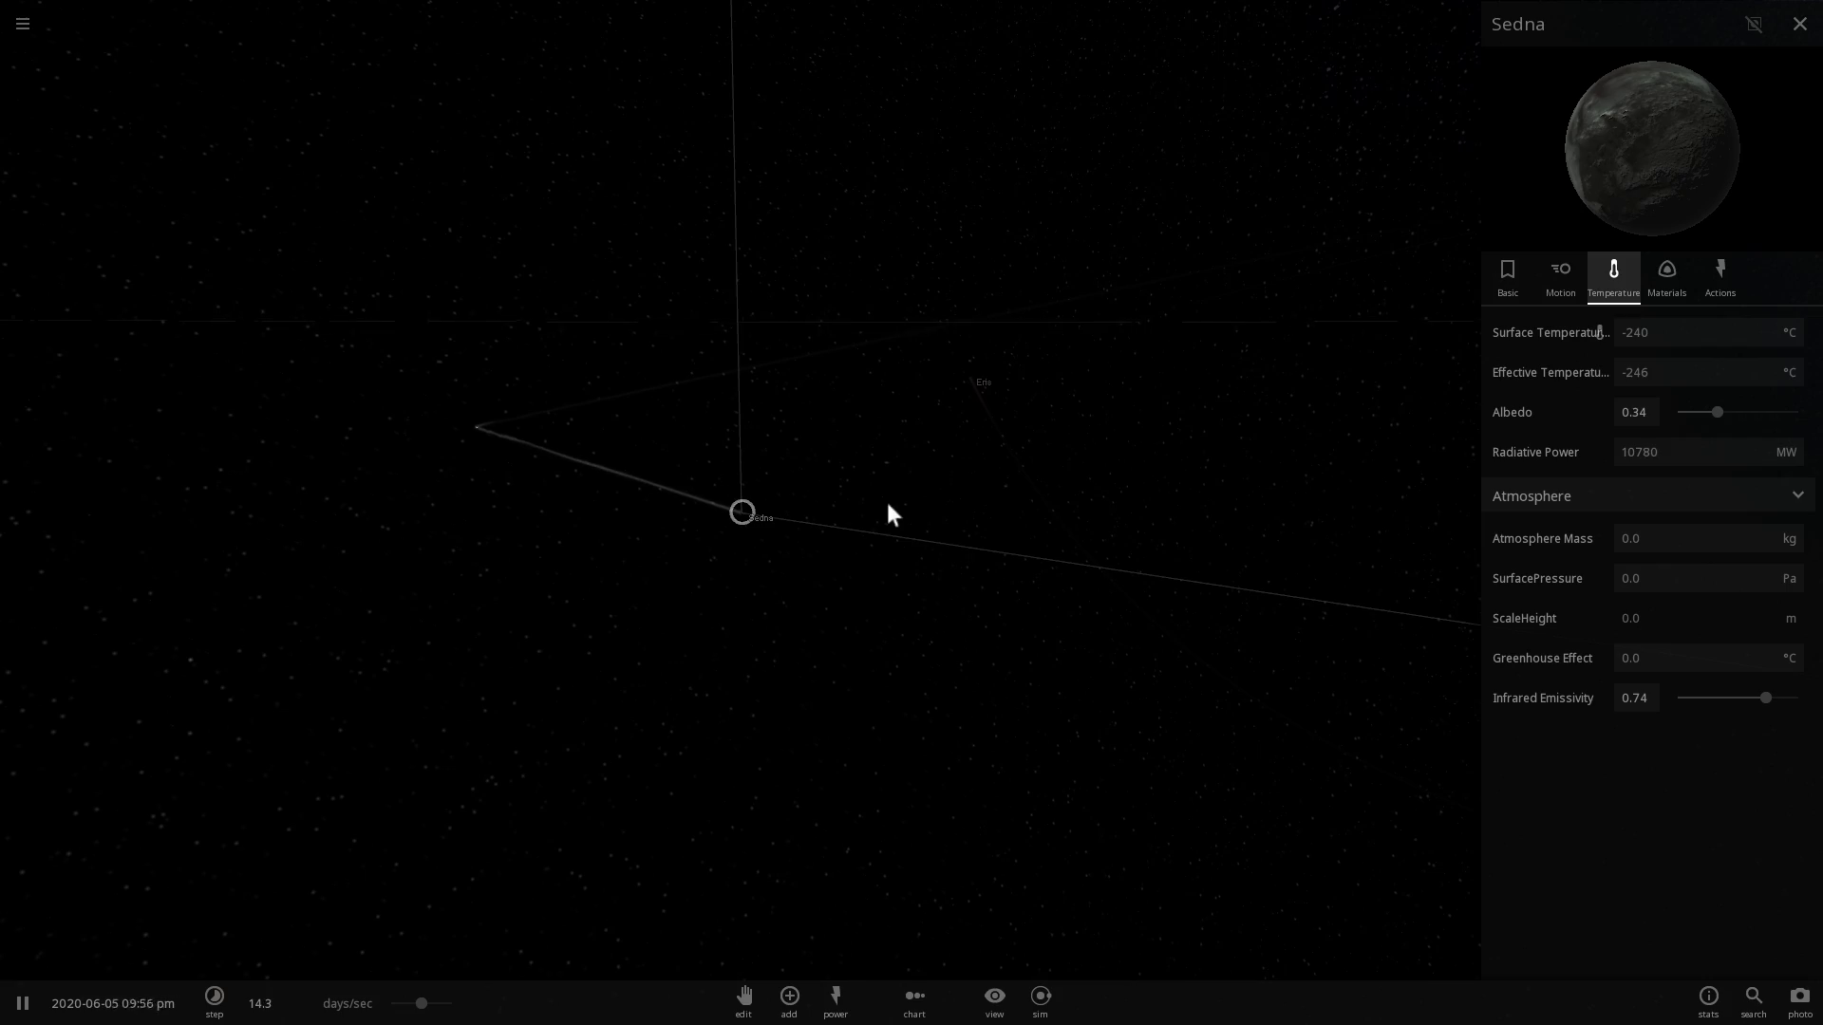
drag(894, 503, 1100, 551)
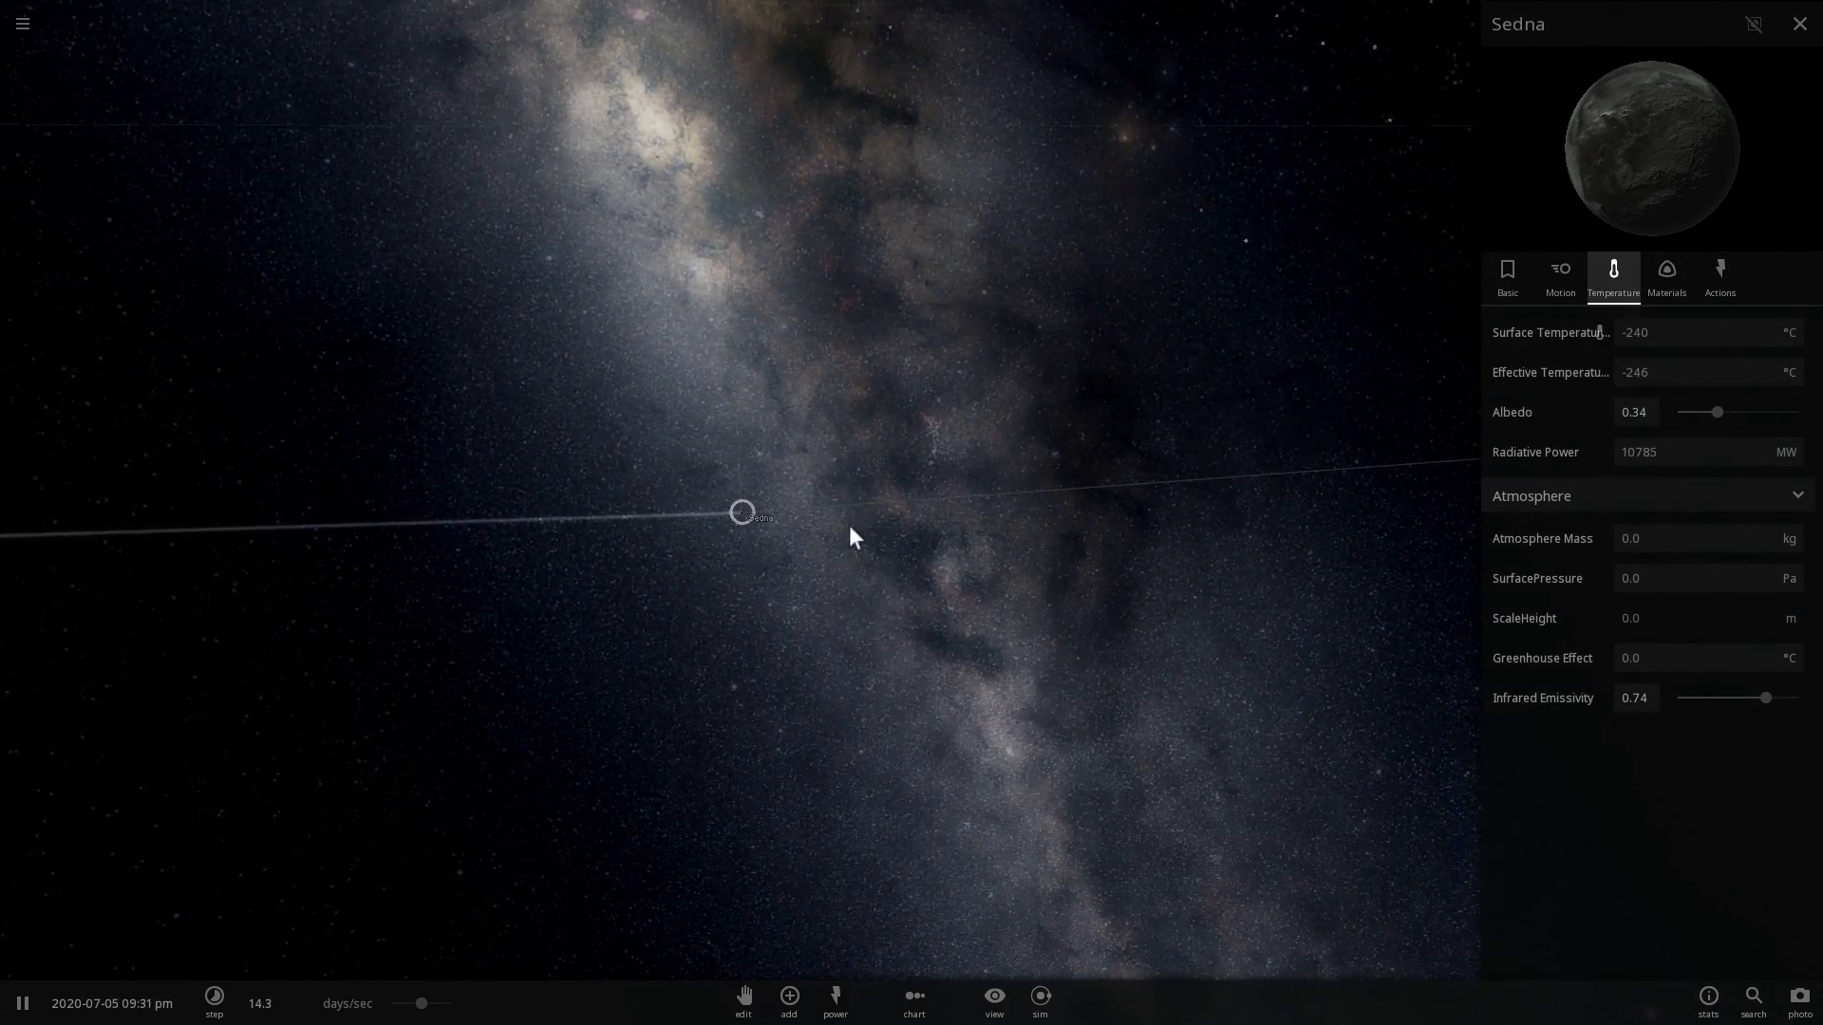
drag(849, 537, 970, 435)
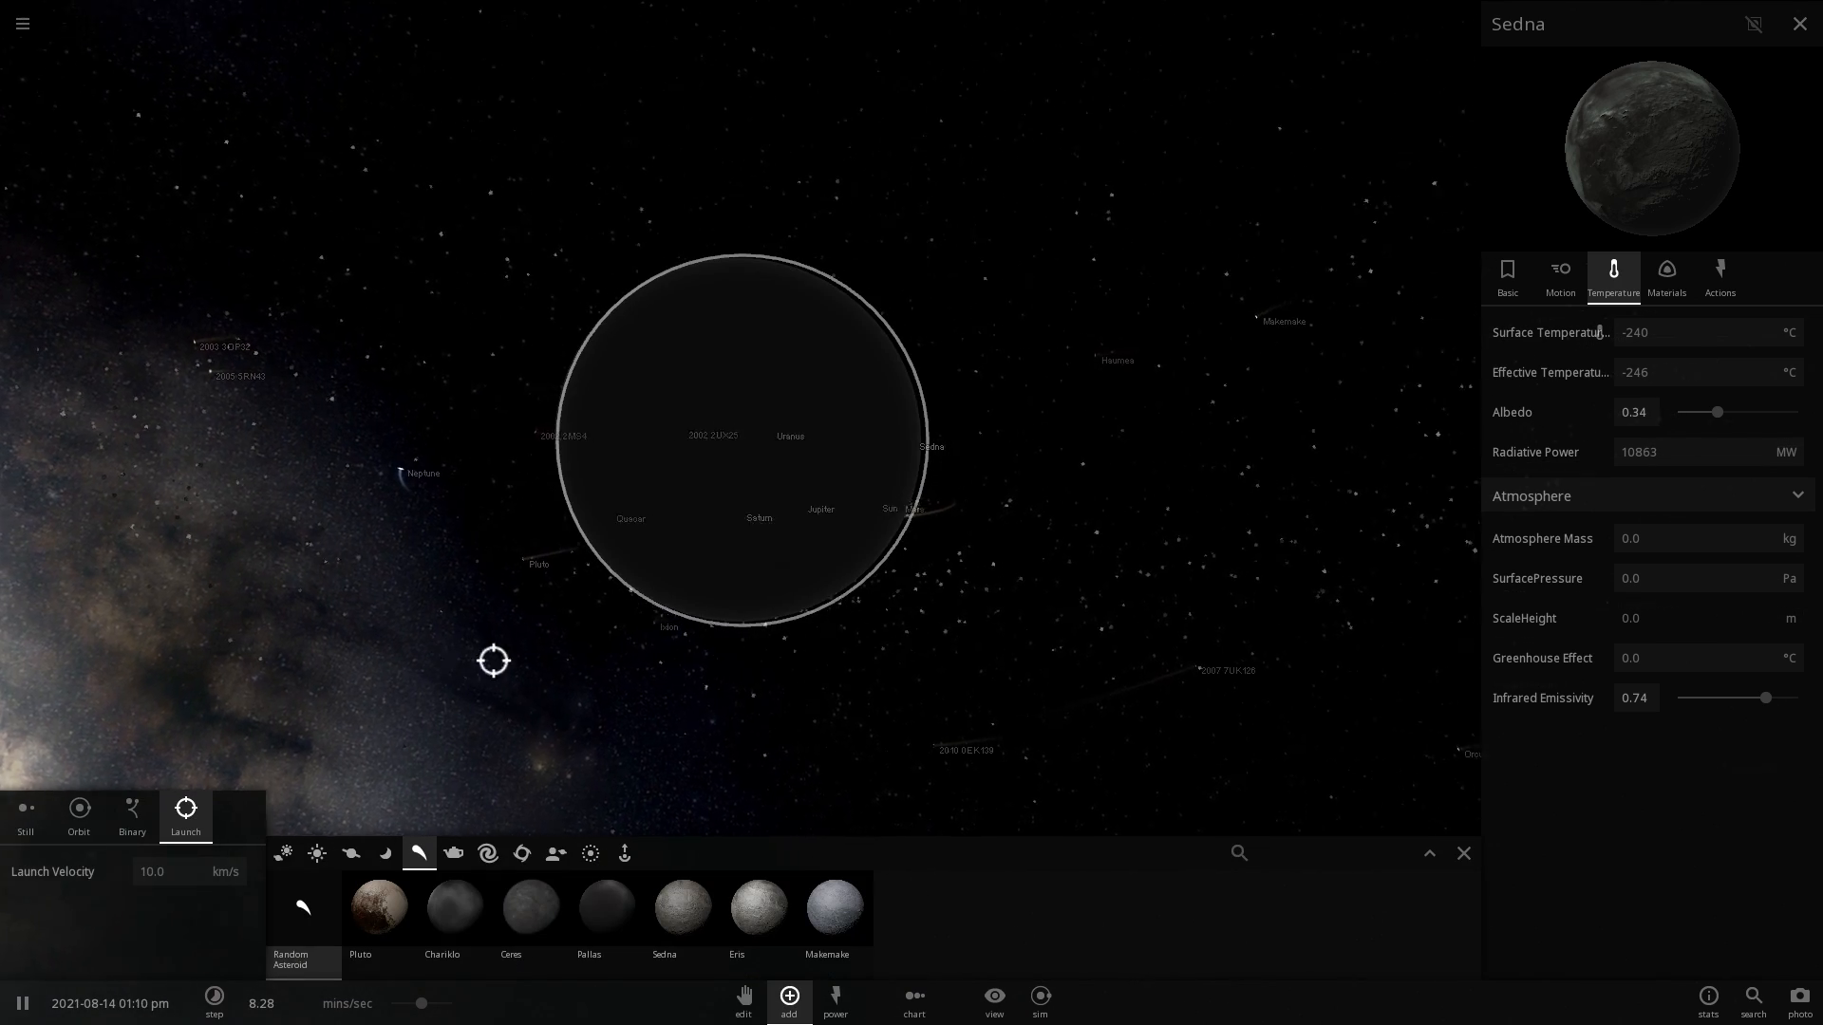
Launch a first asteroid into Sedna and orbit around it to watch the impact
right_drag(599, 645, 715, 729)
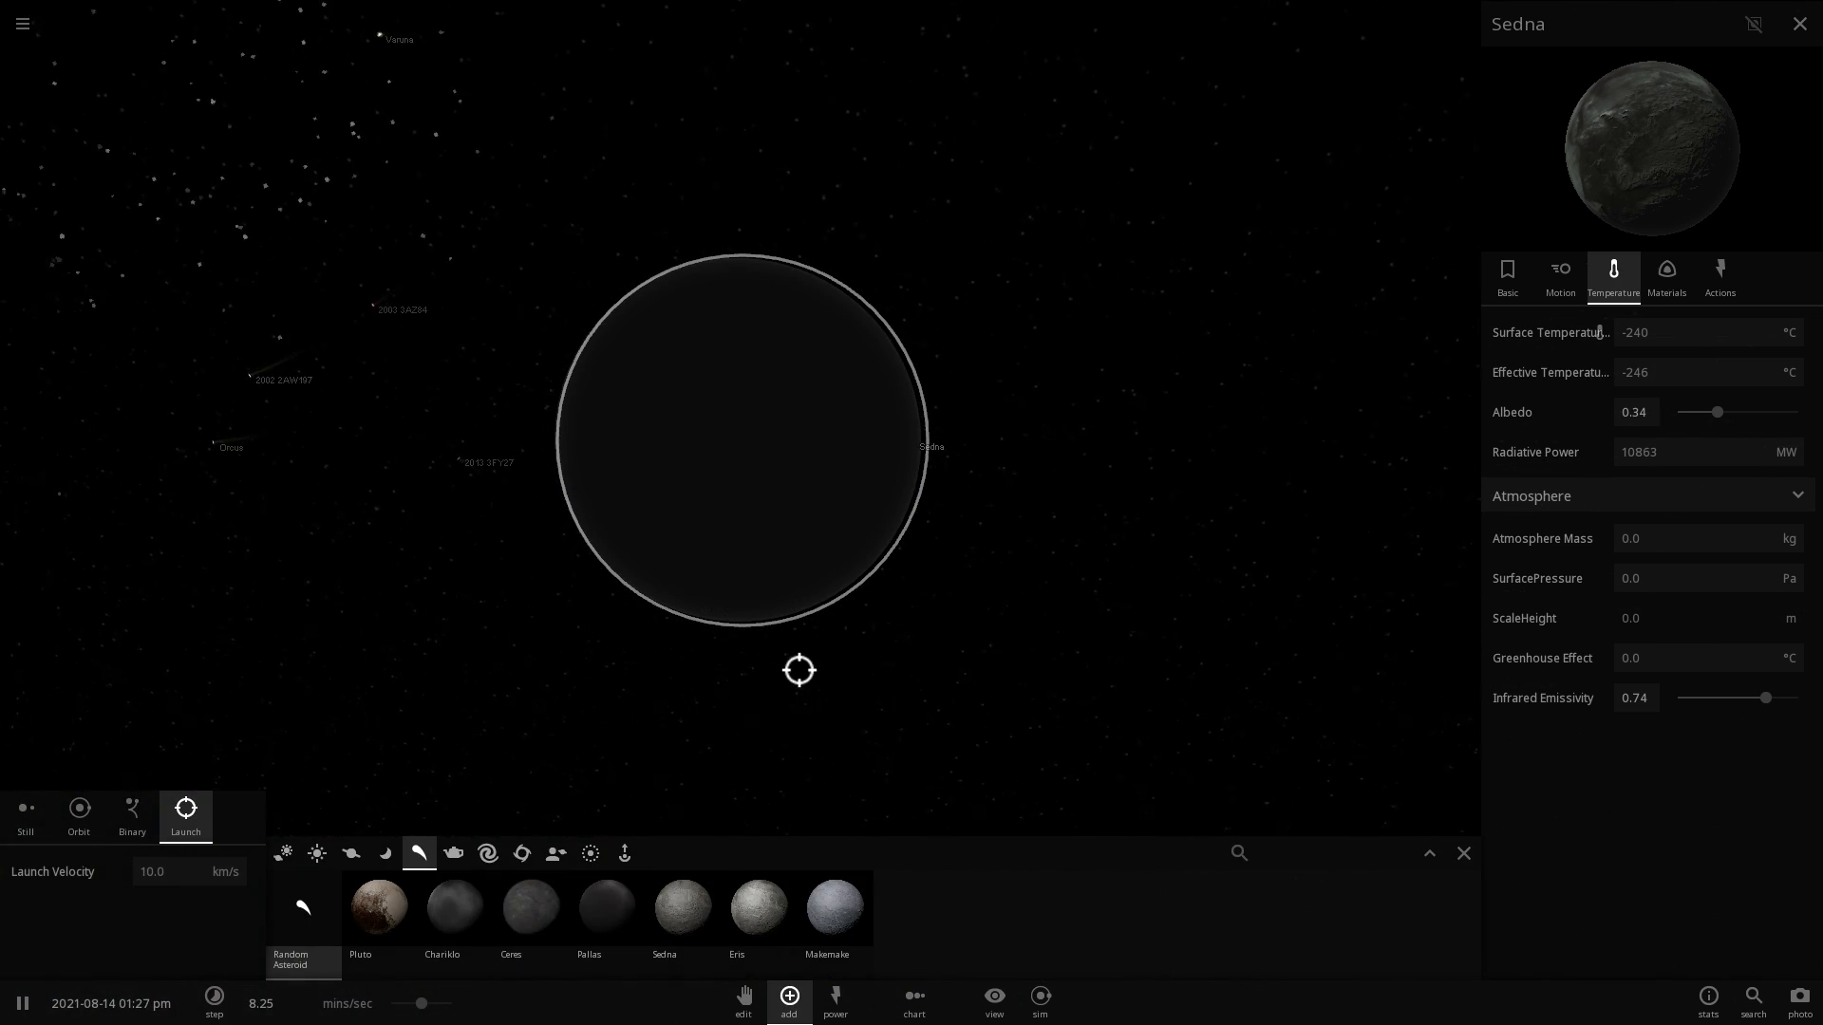
right_drag(798, 669, 868, 684)
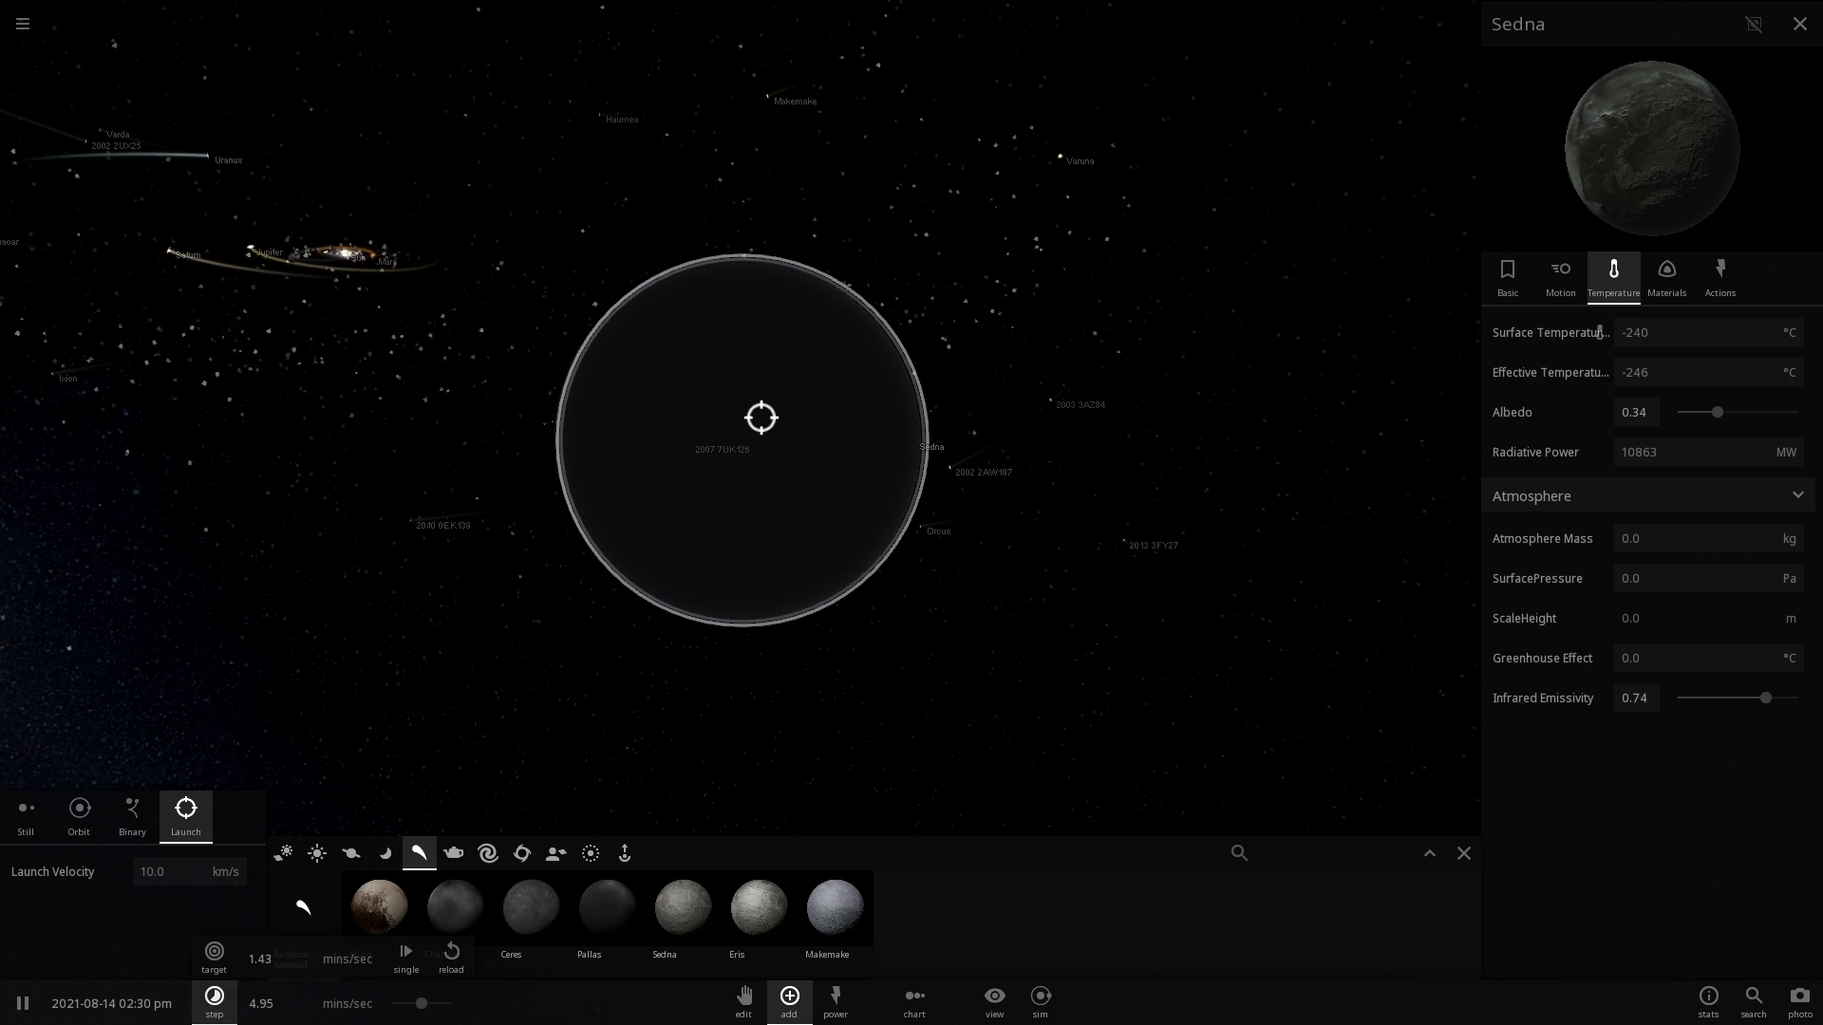
drag(752, 418, 753, 441)
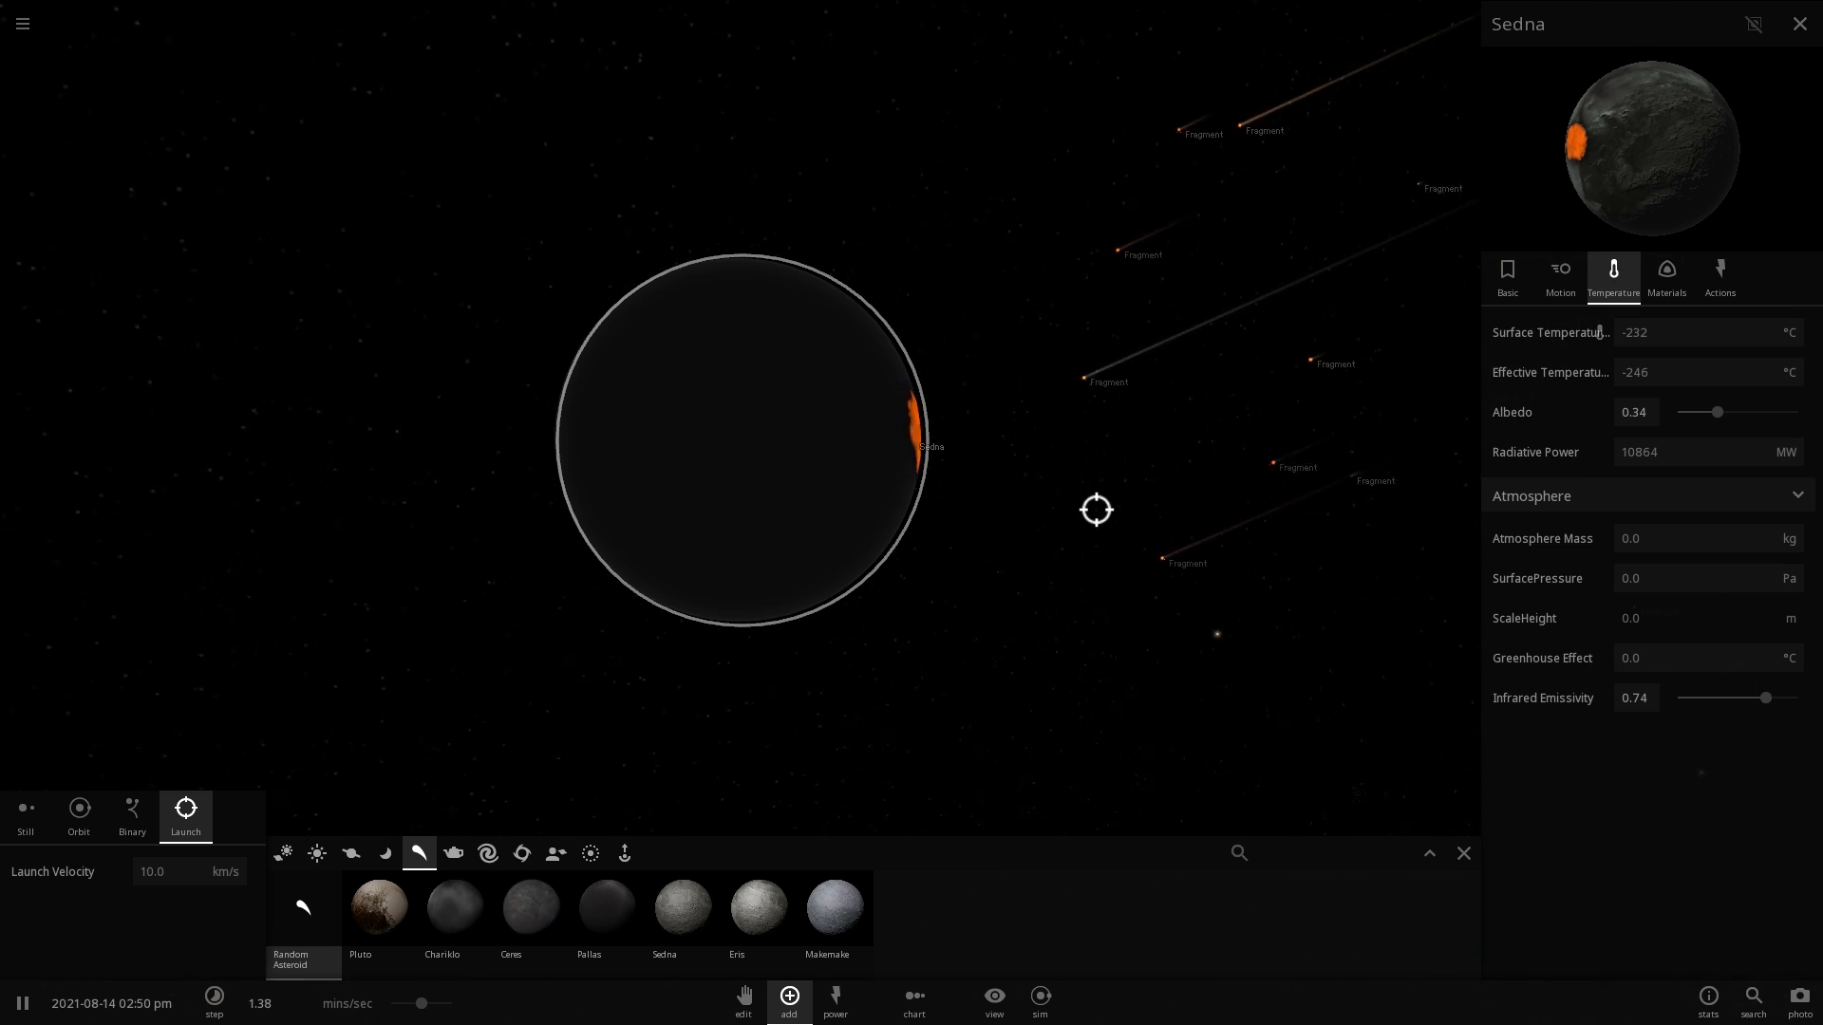
right_drag(1193, 536, 827, 523)
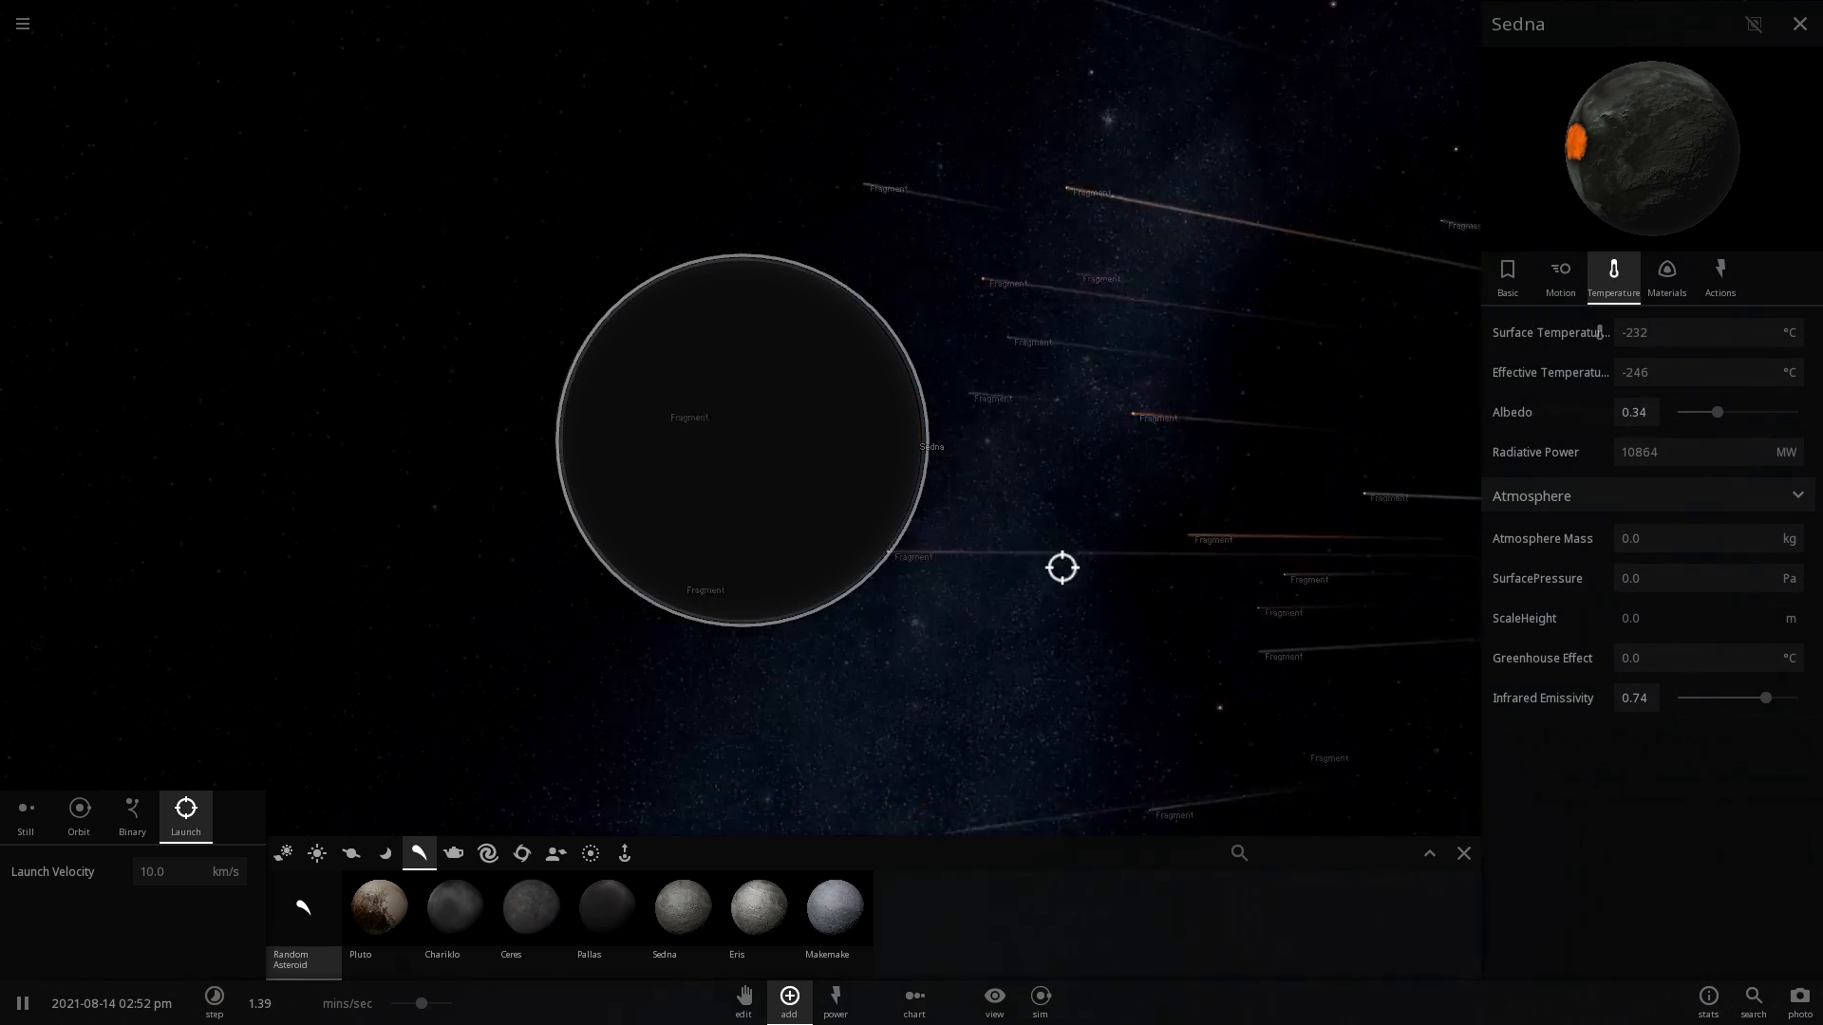
scroll(840, 504, up, 3)
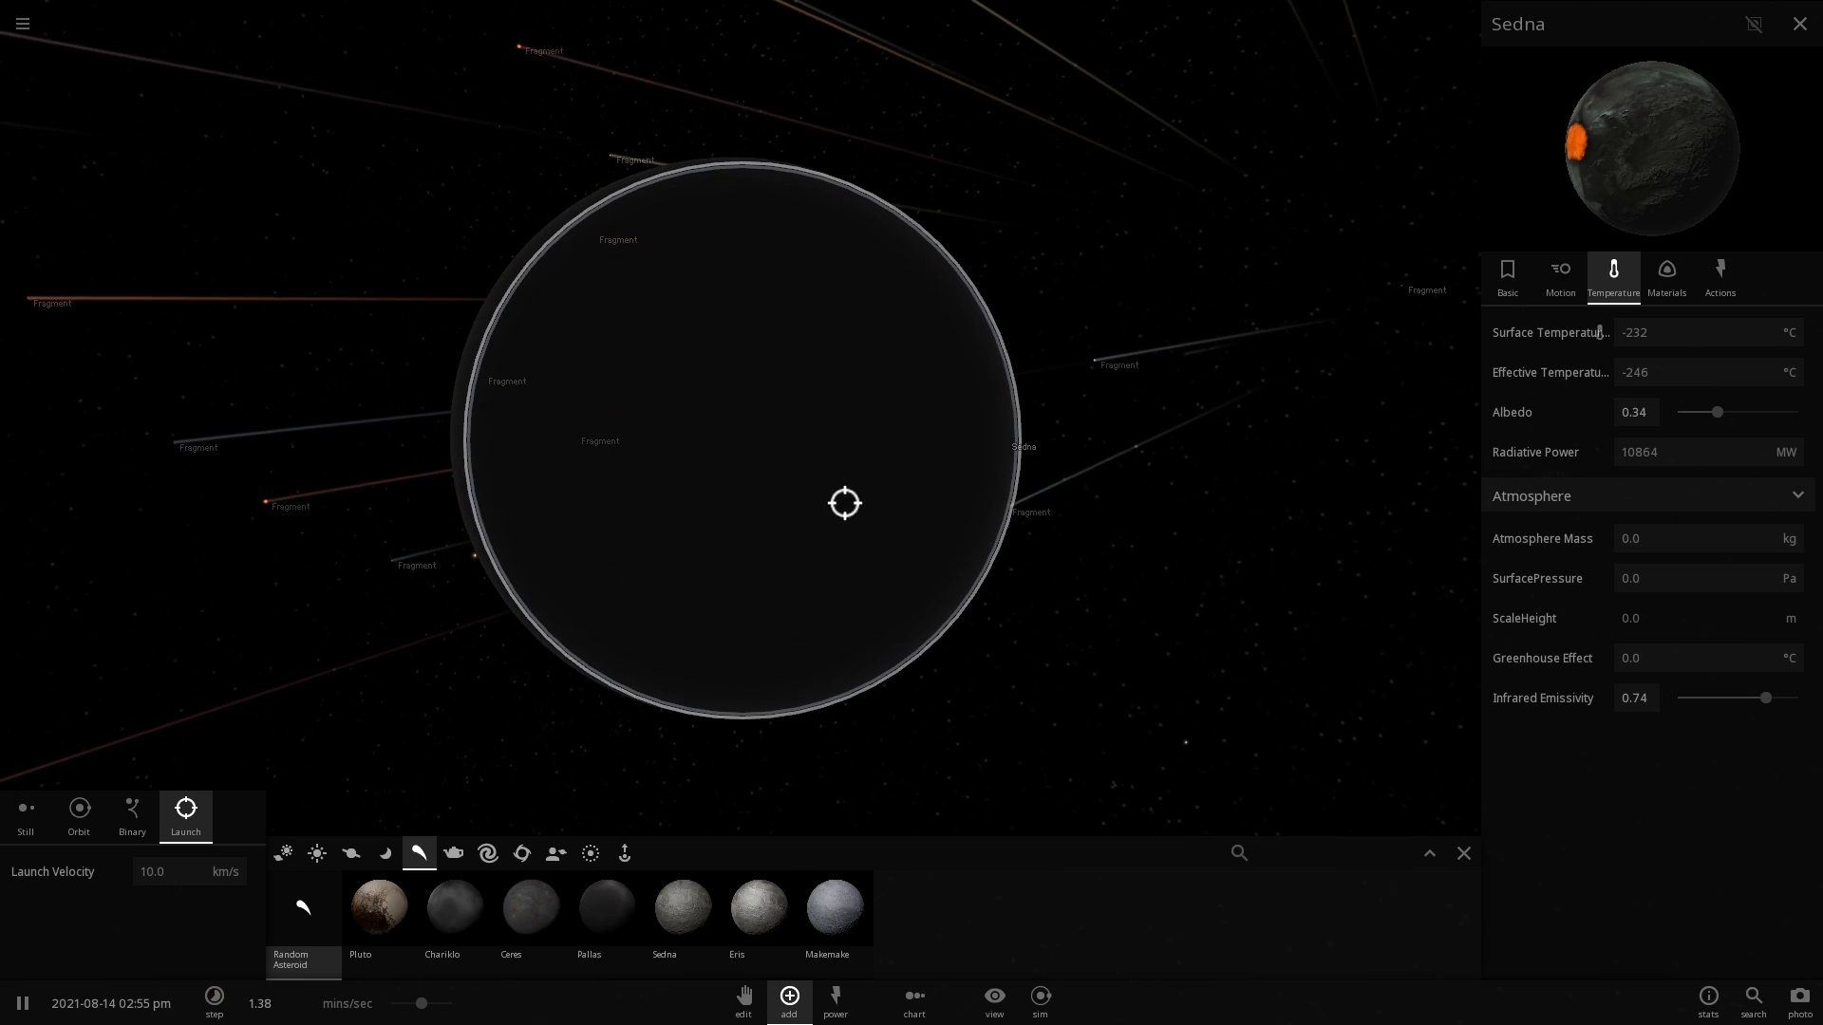
right_drag(670, 396, 584, 320)
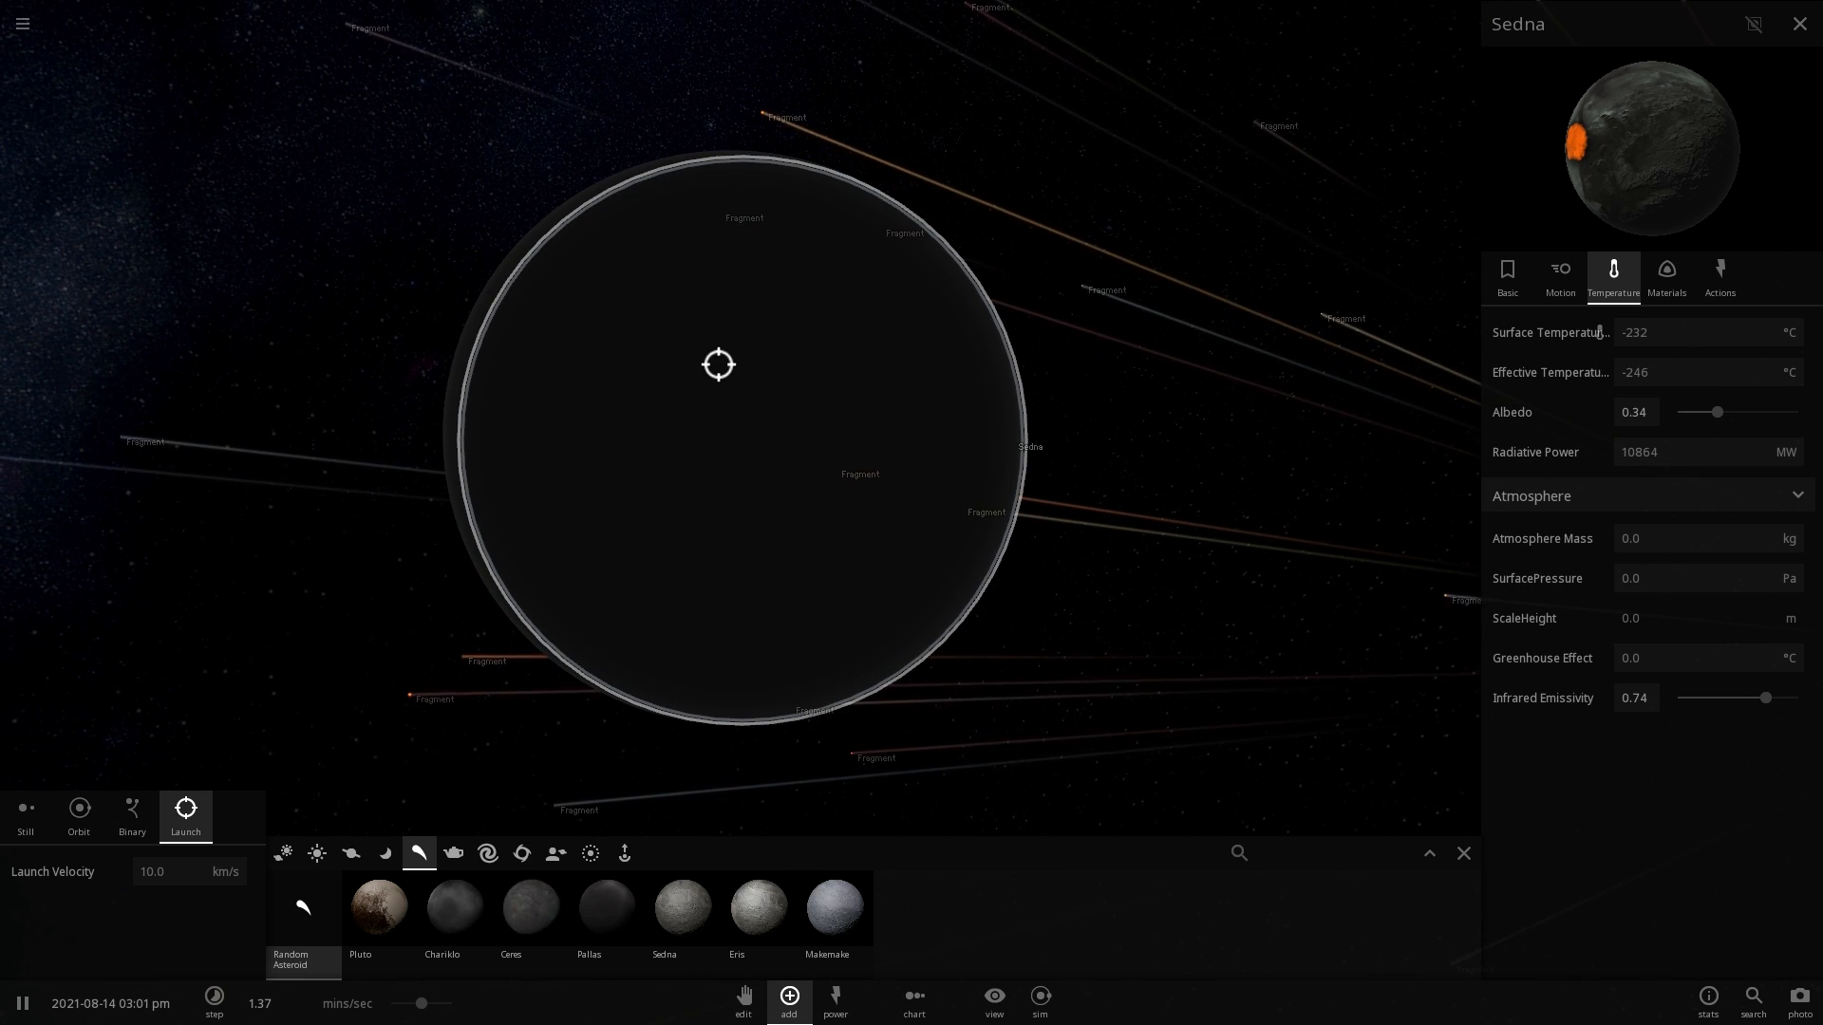
mouse_move(759, 371)
right_down()
mouse_move(623, 379)
mouse_move(868, 363)
mouse_move(615, 391)
mouse_move(547, 435)
right_up()
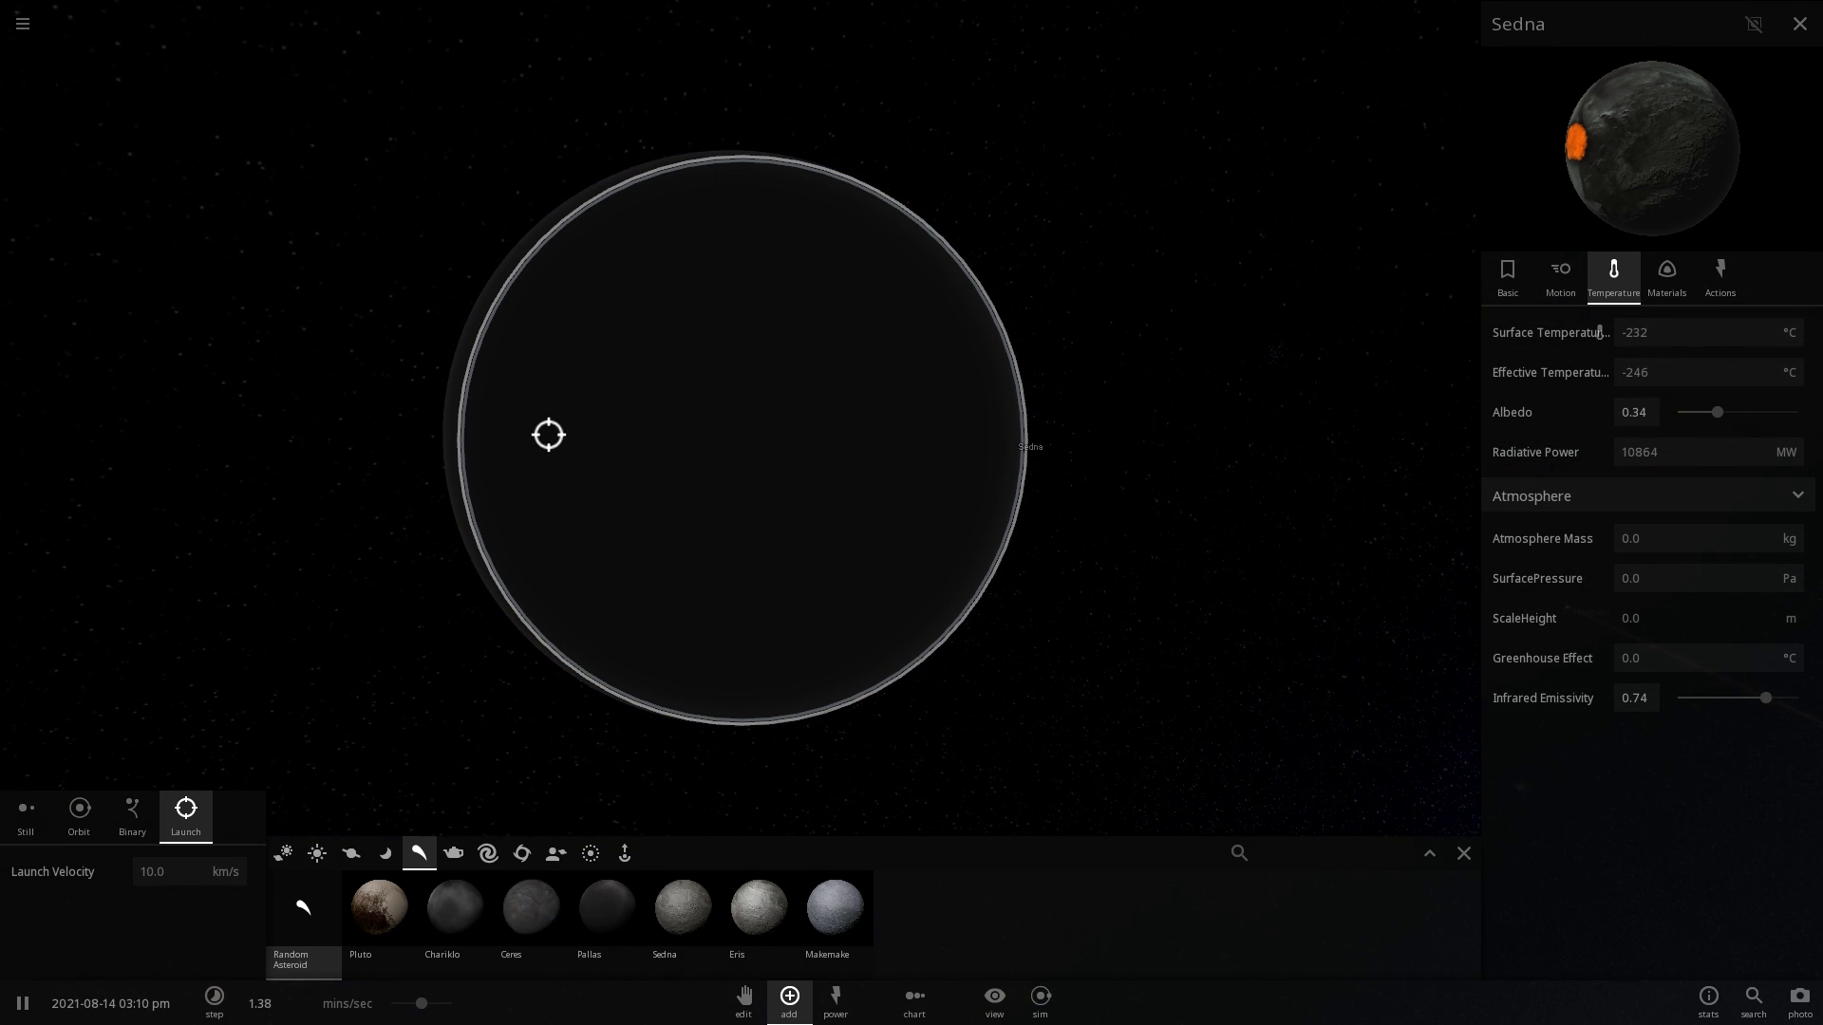
mouse_move(774, 389)
right_down()
mouse_move(1013, 390)
mouse_move(657, 387)
right_up()
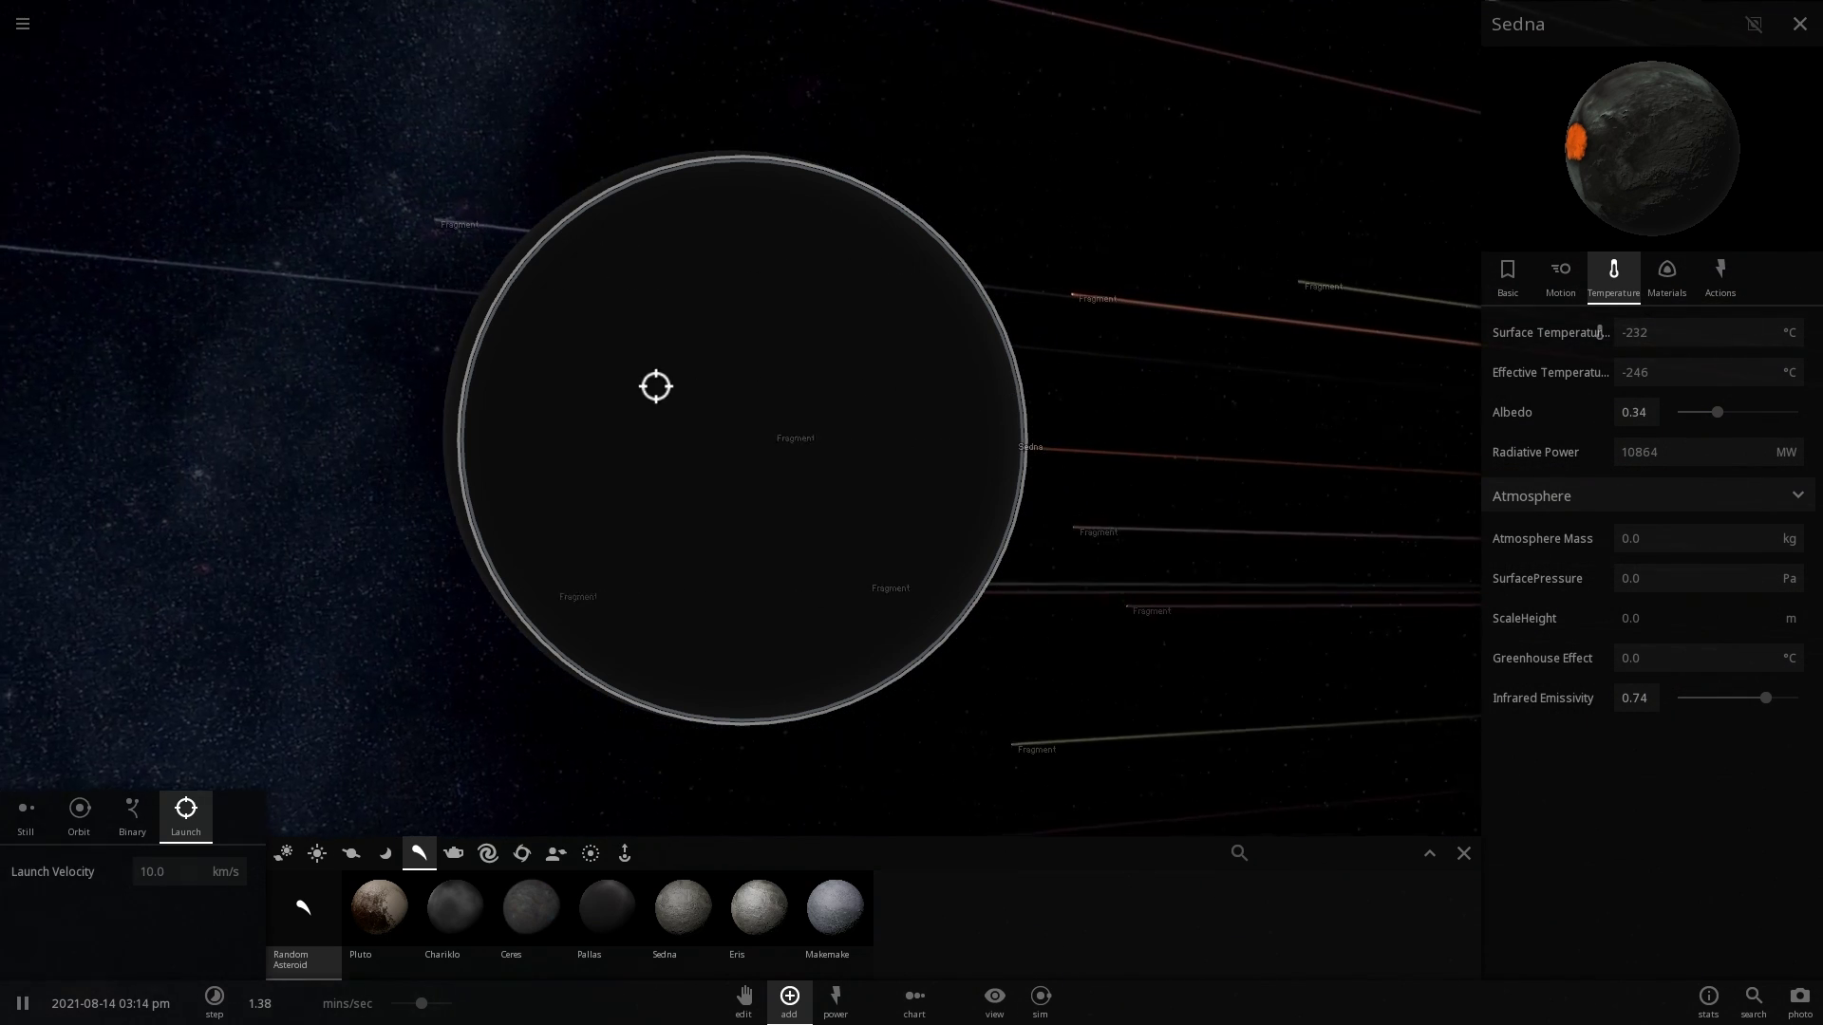
Fire four more asteroids into Sedna, leaving glowing molten impact patches
click(786, 405)
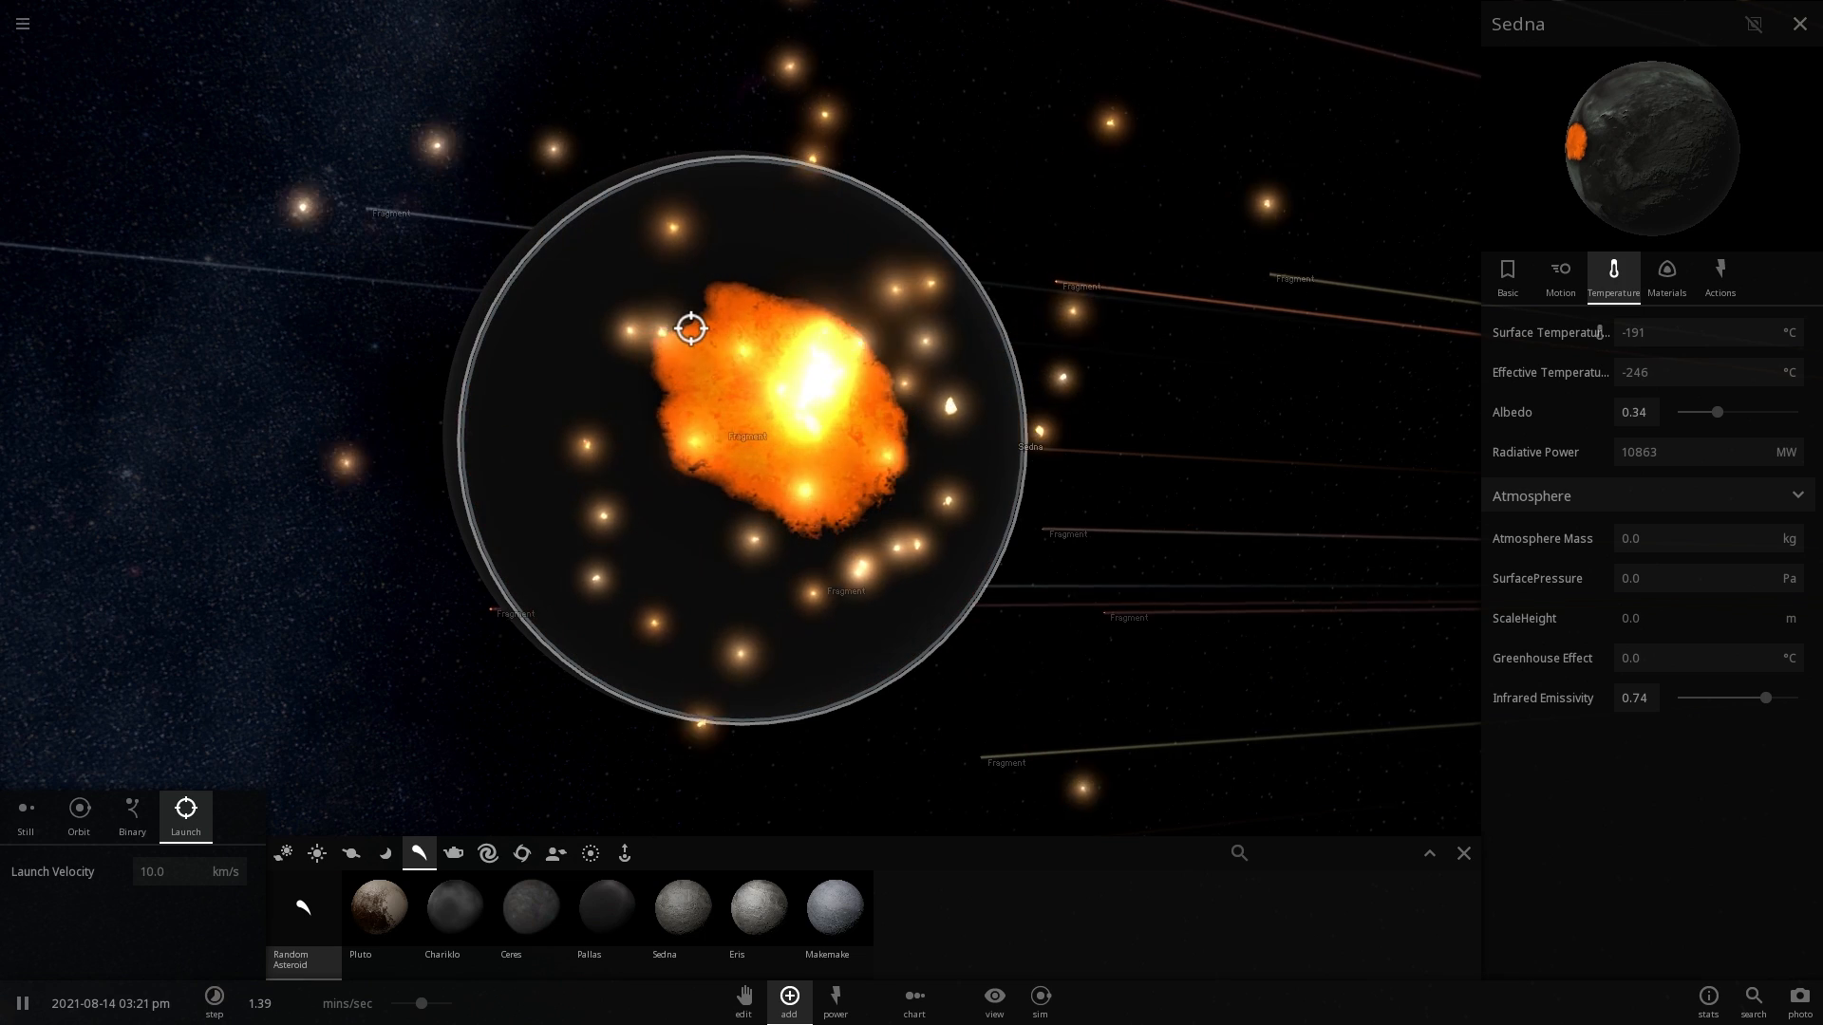
right_drag(690, 327, 1063, 358)
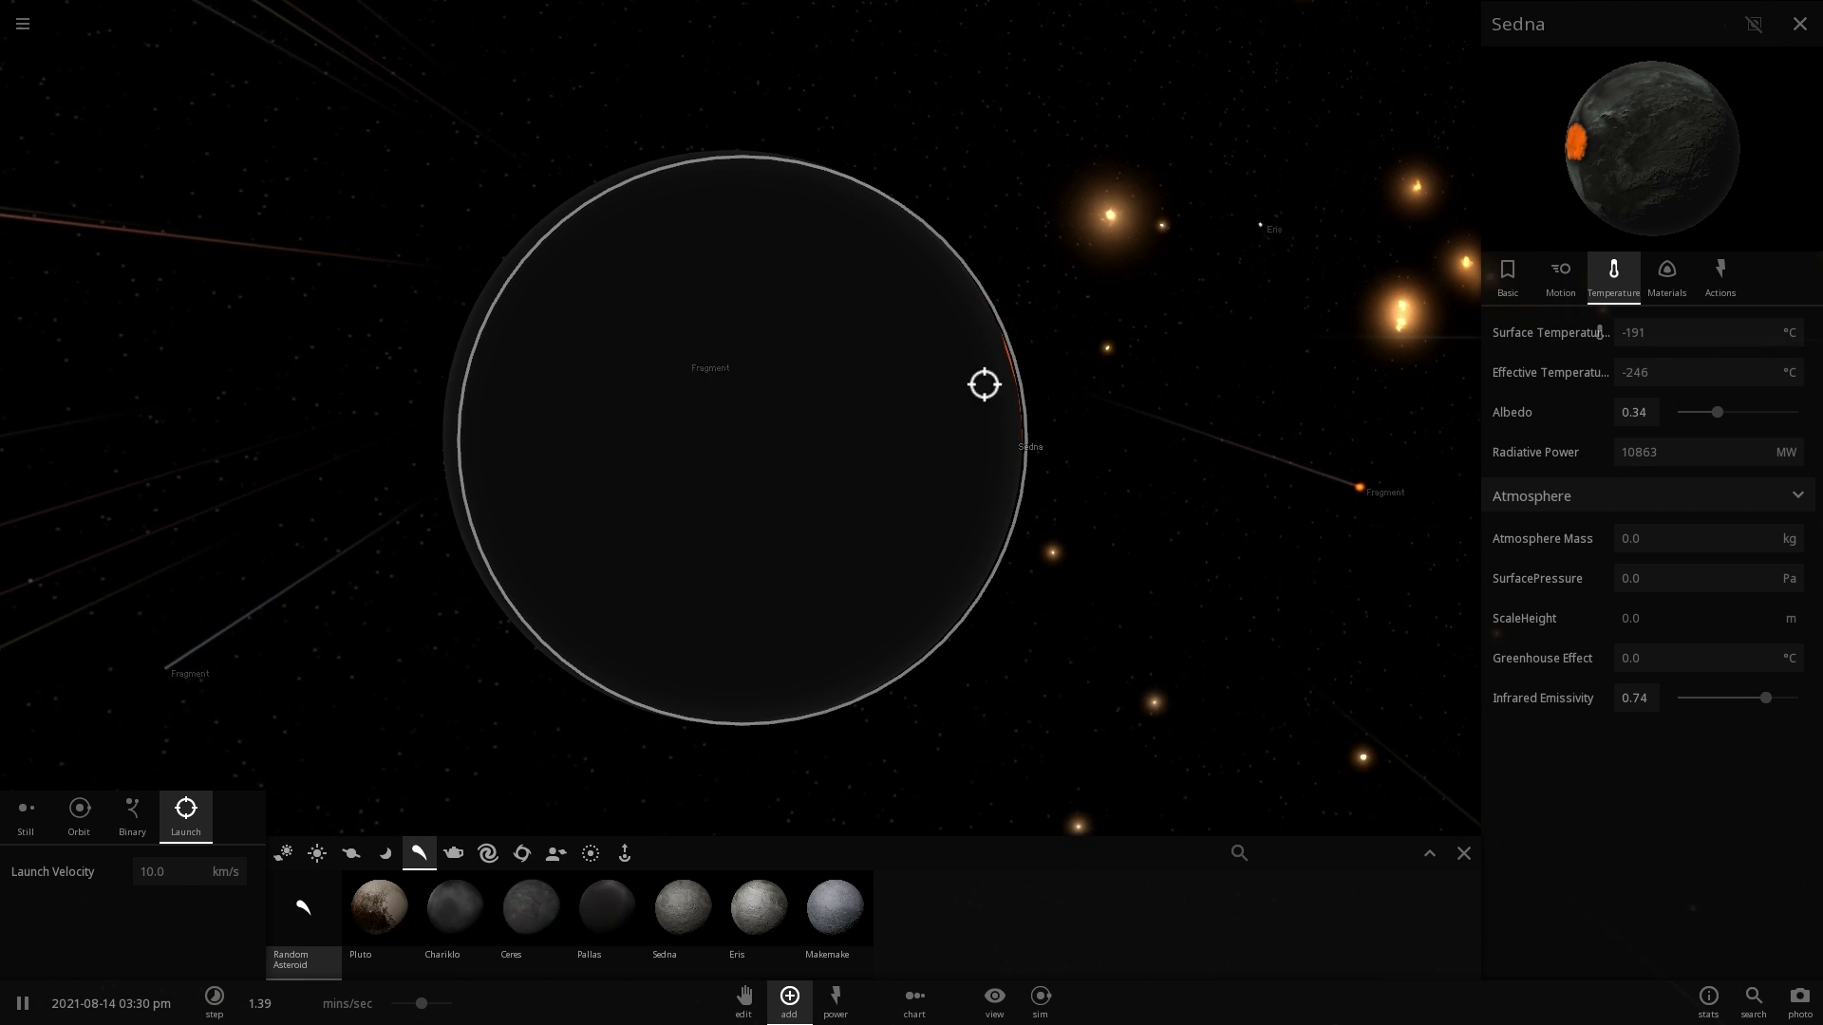
click(770, 435)
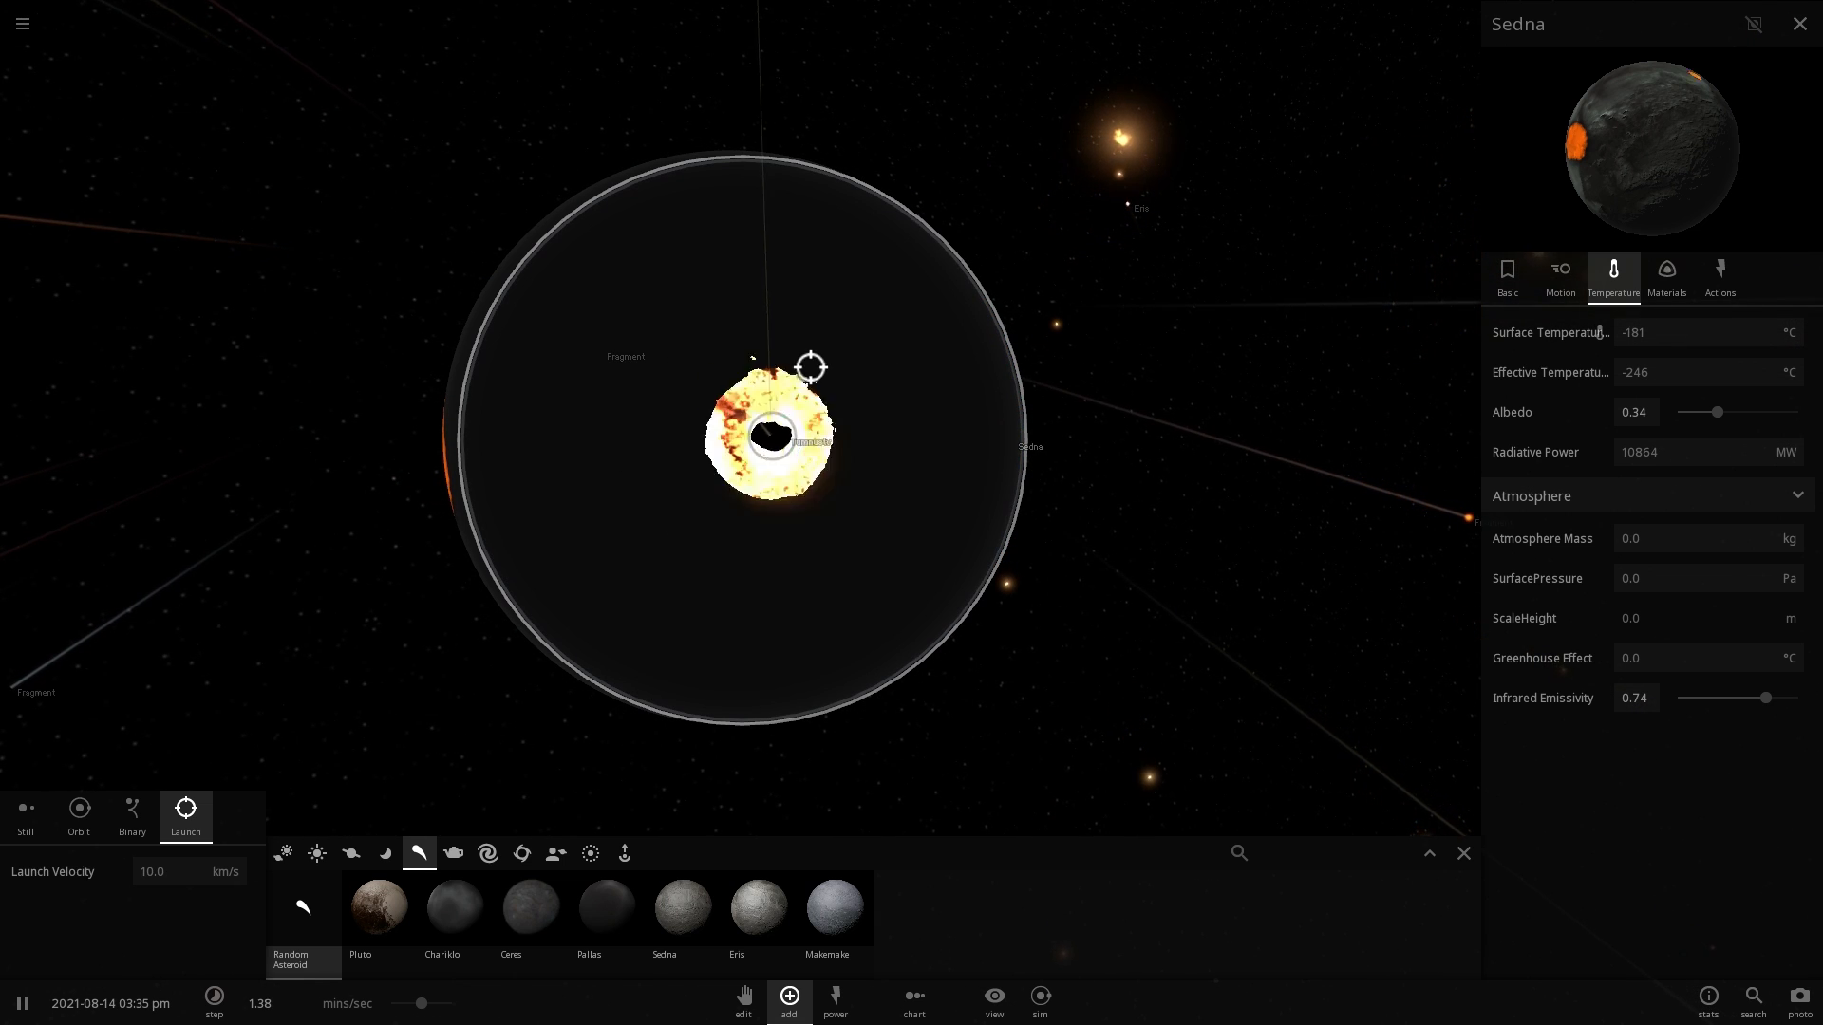
right_drag(656, 342, 1061, 366)
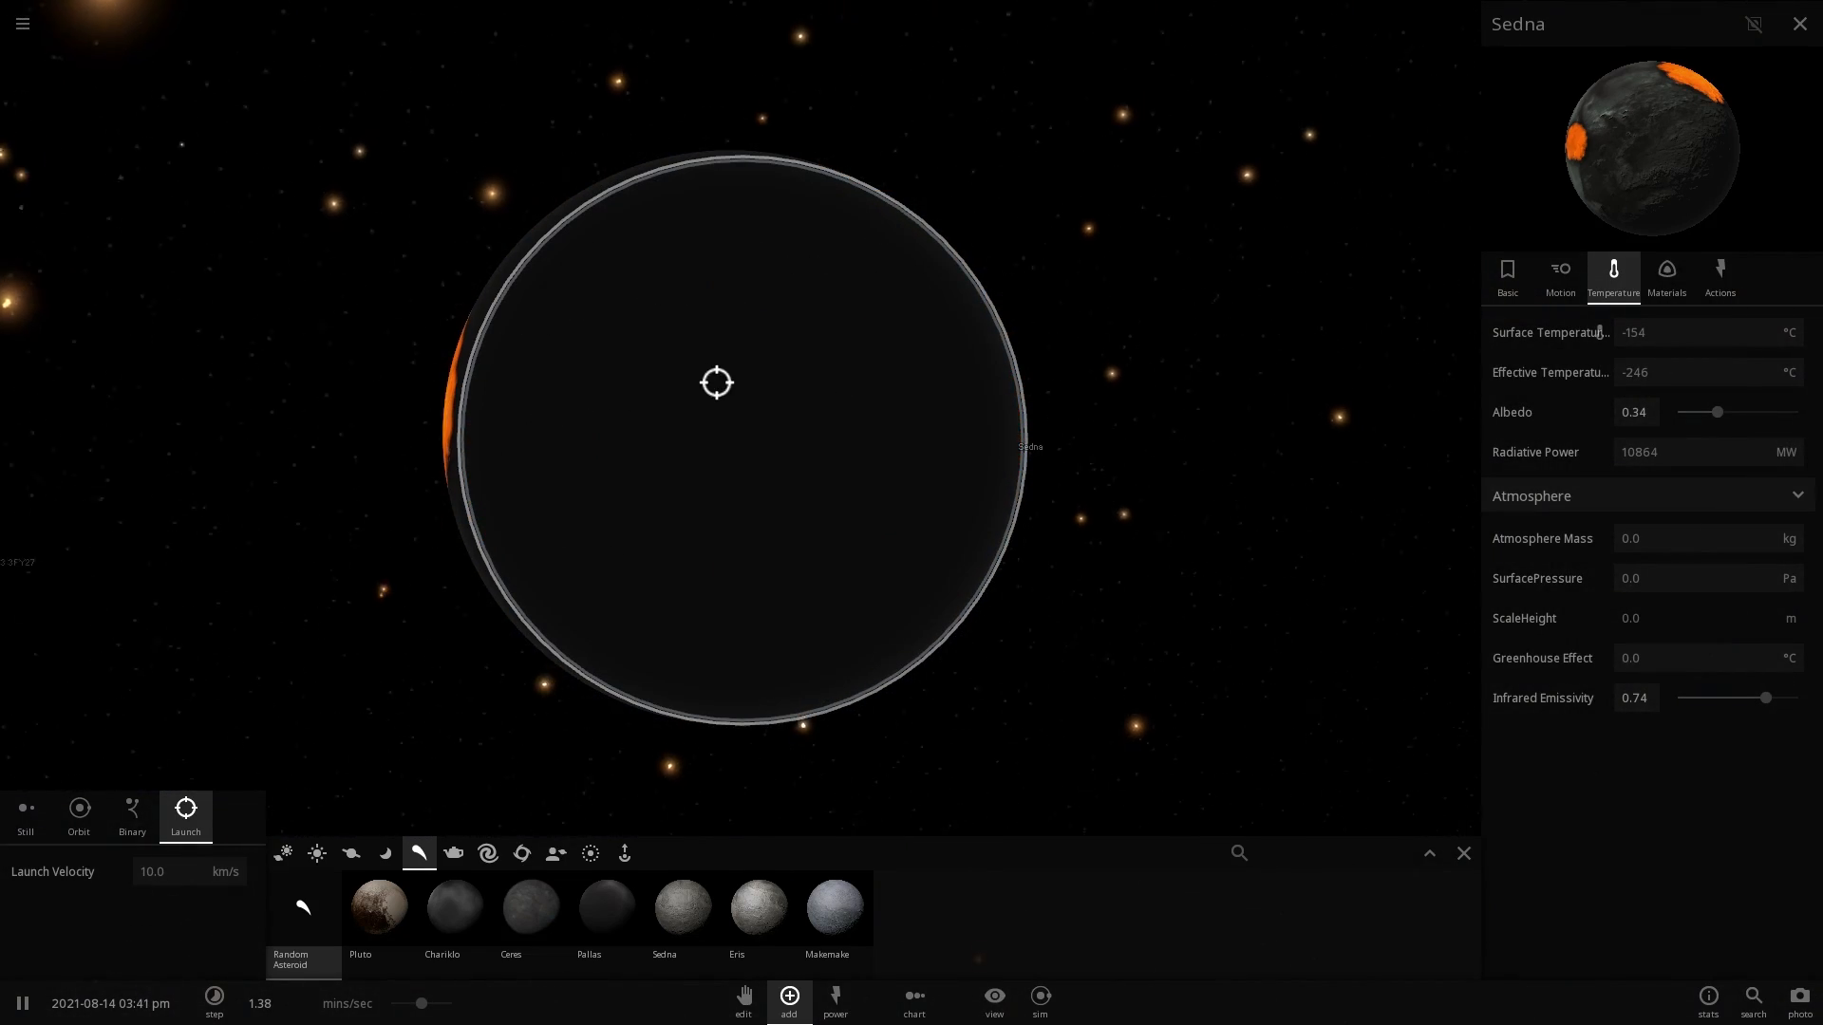
click(718, 409)
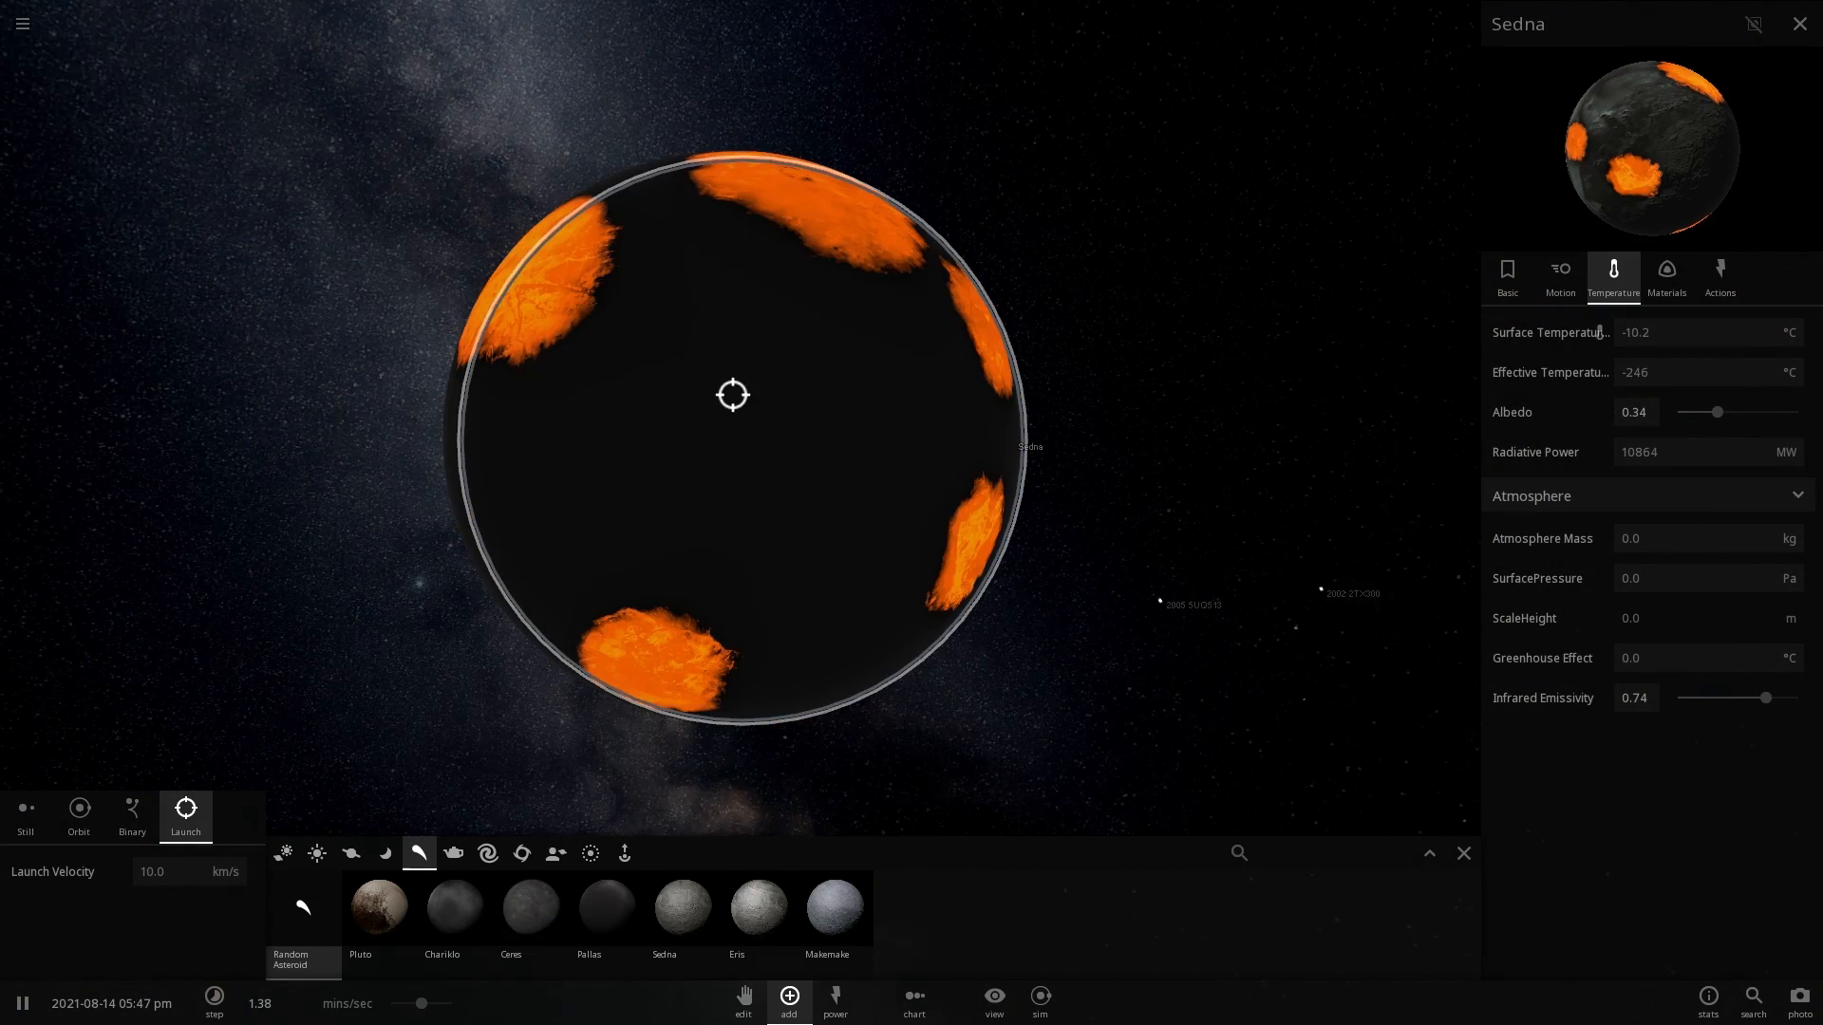
click(735, 414)
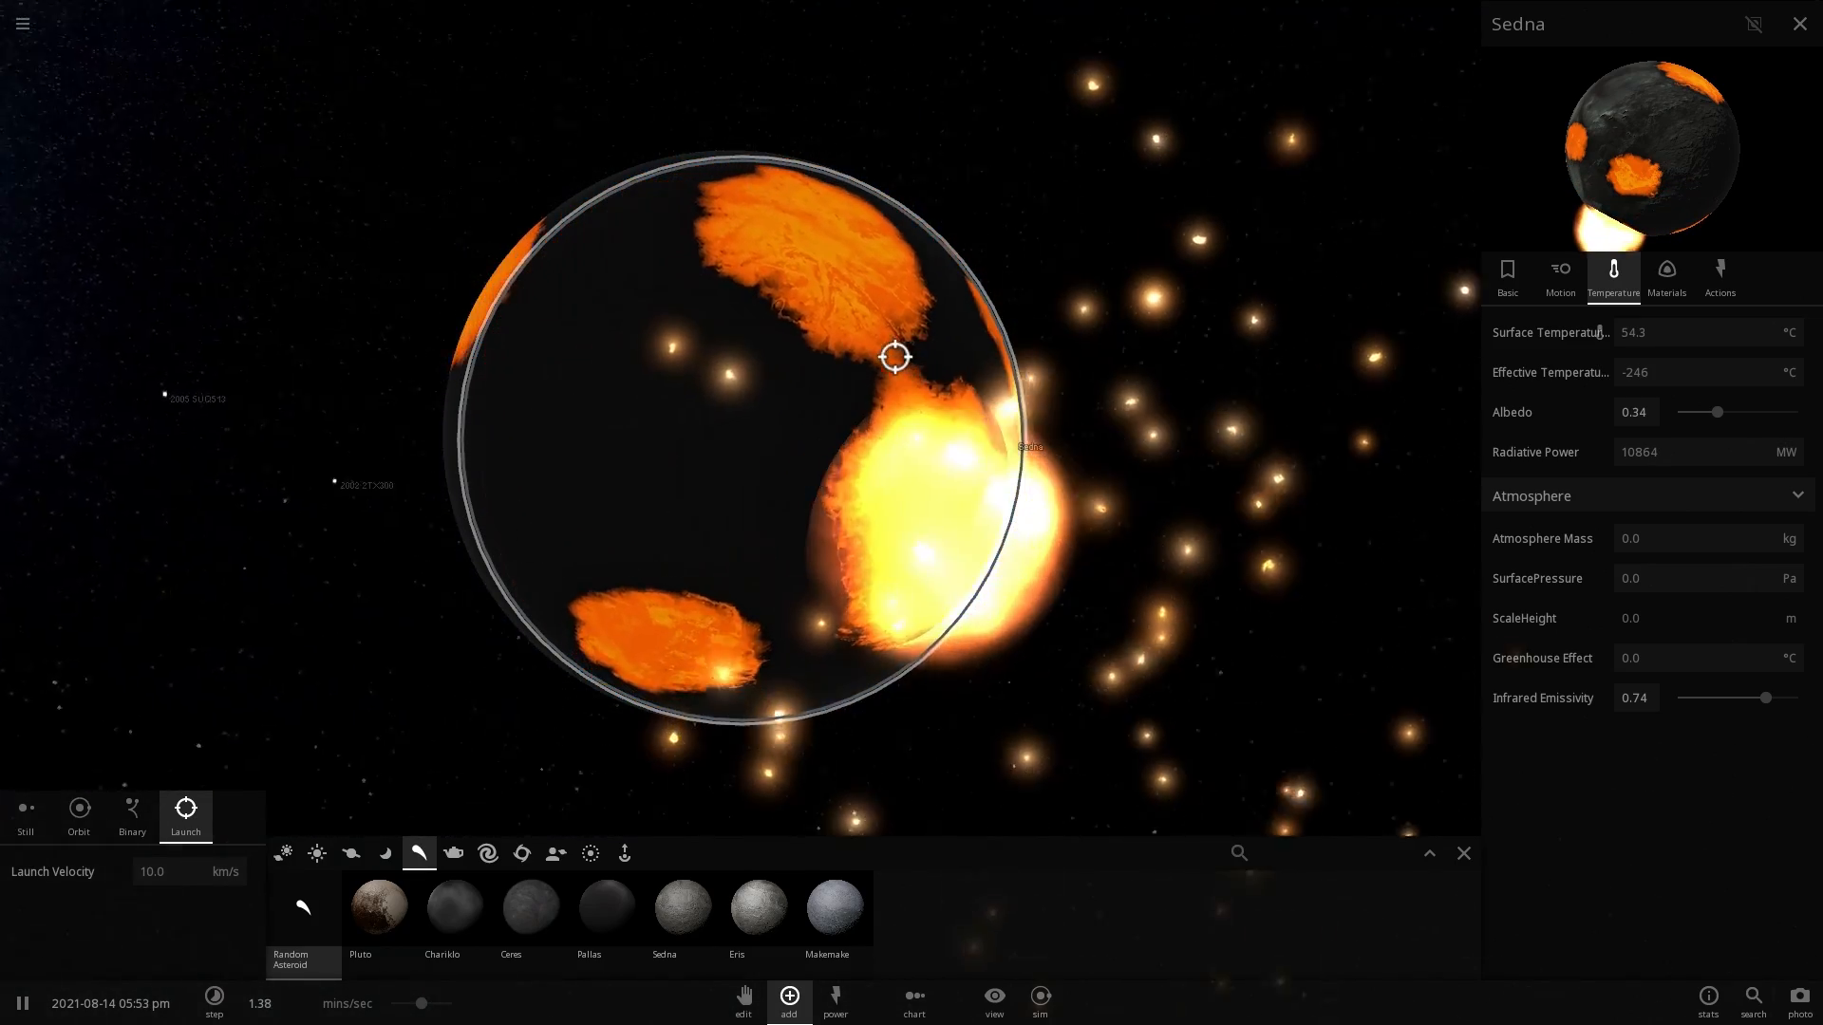
Launch one more asteroid into Sedna and orbit around it to inspect the molten hot spots
click(659, 373)
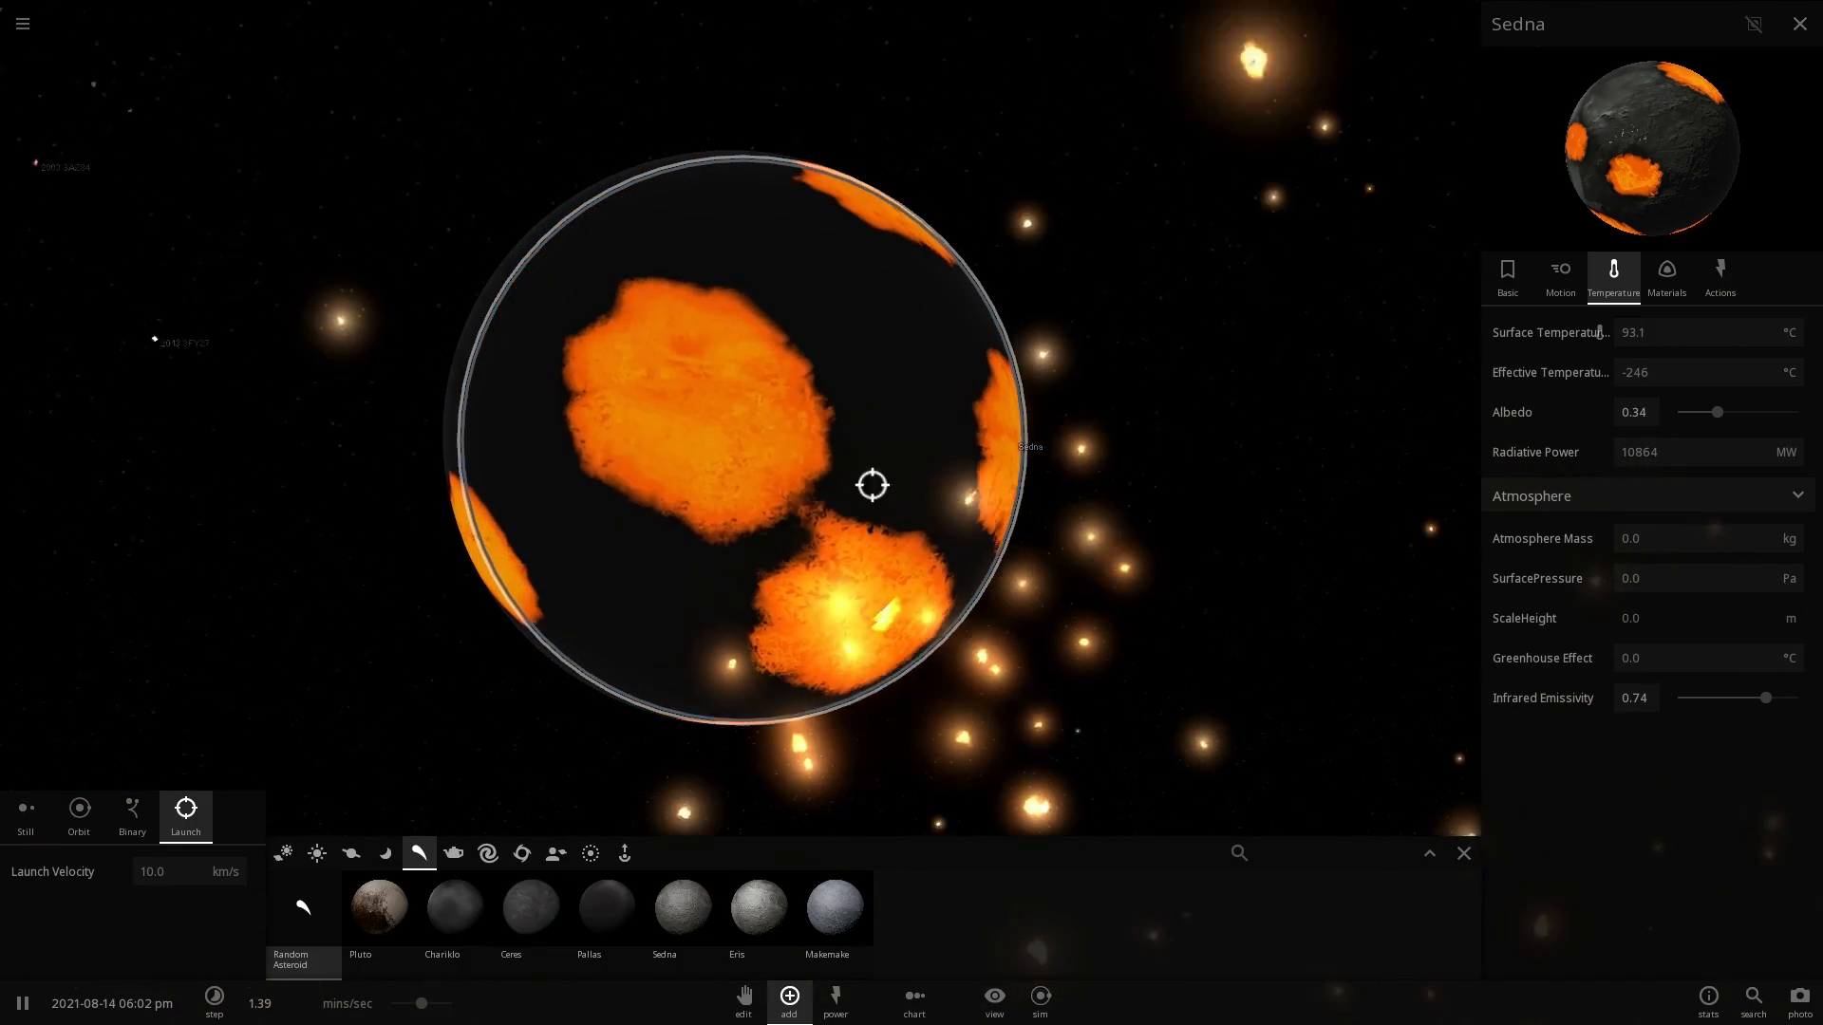
mouse_move(794, 363)
right_down()
mouse_move(953, 399)
mouse_move(1190, 416)
mouse_move(871, 412)
mouse_move(1172, 431)
mouse_move(1043, 413)
right_up()
mouse_move(863, 429)
right_down()
mouse_move(916, 386)
mouse_move(907, 319)
right_up()
scroll(910, 337, up, 3)
scroll(910, 336, up, 2)
mouse_move(756, 331)
right_down()
mouse_move(1057, 333)
mouse_move(902, 379)
right_up()
scroll(912, 385, down, 3)
scroll(869, 376, down, 2)
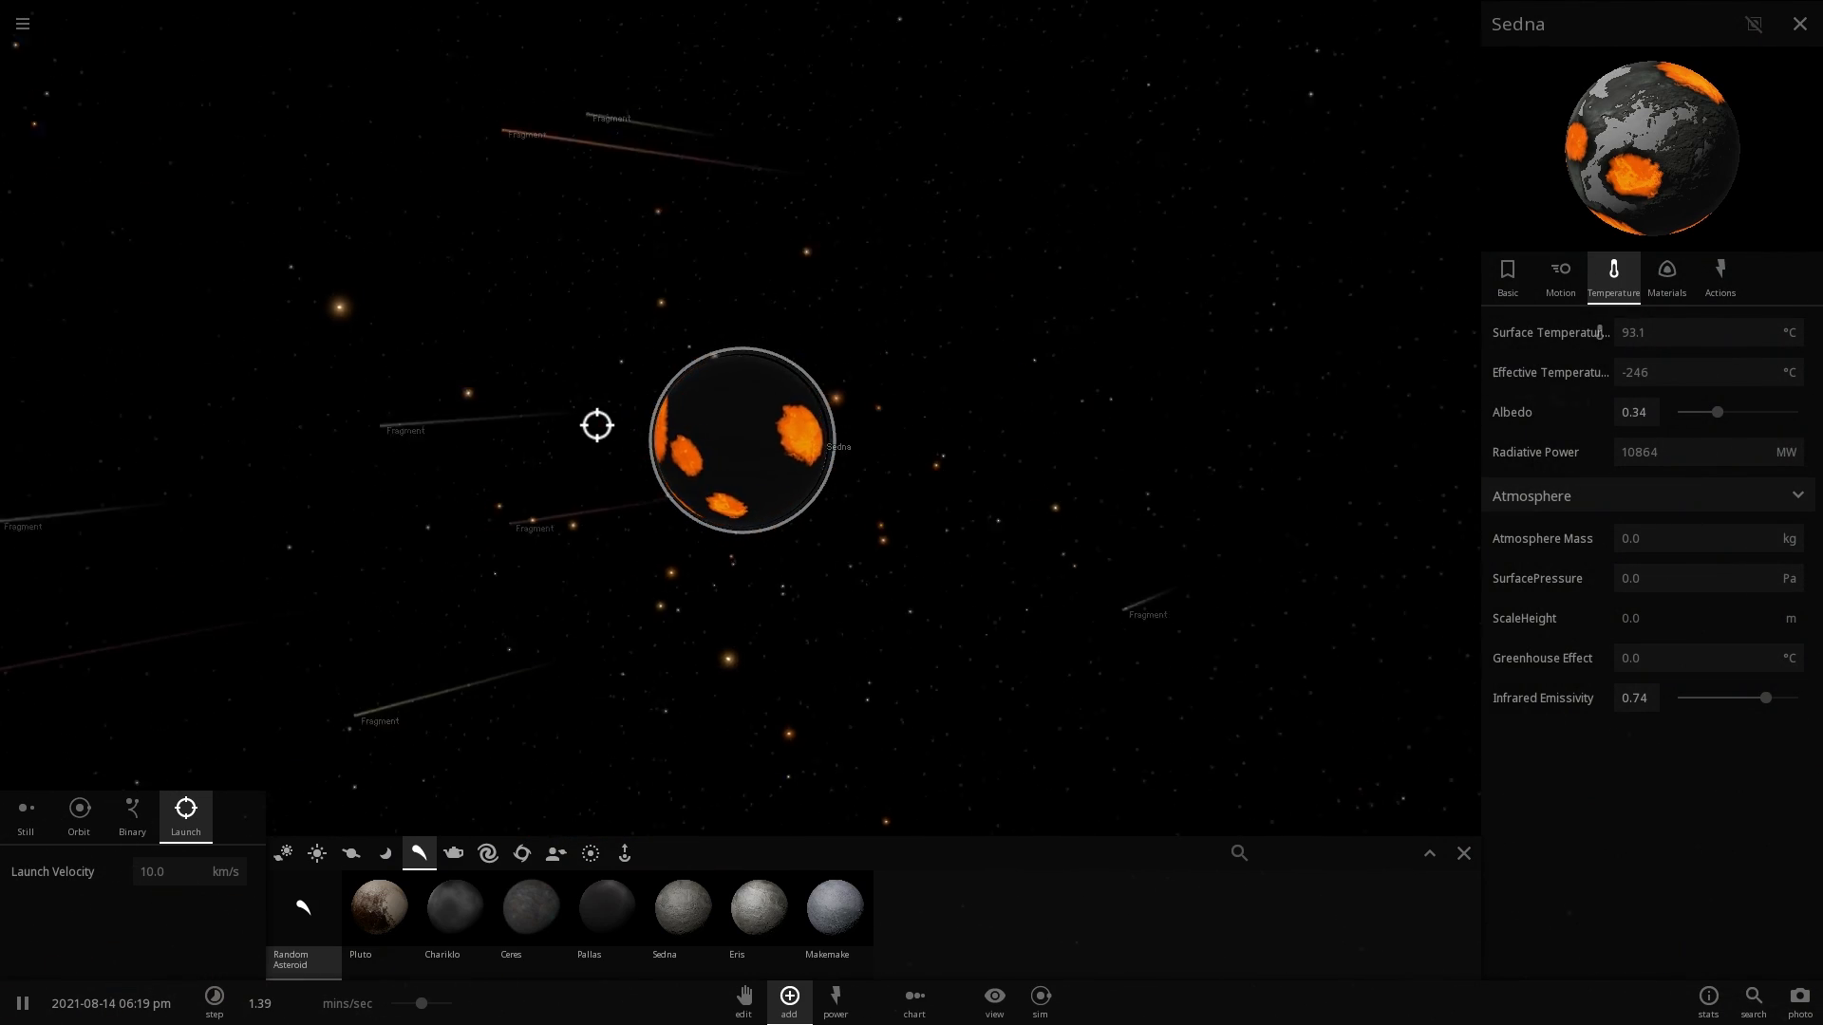
scroll(960, 429, up, 2)
scroll(936, 427, up, 2)
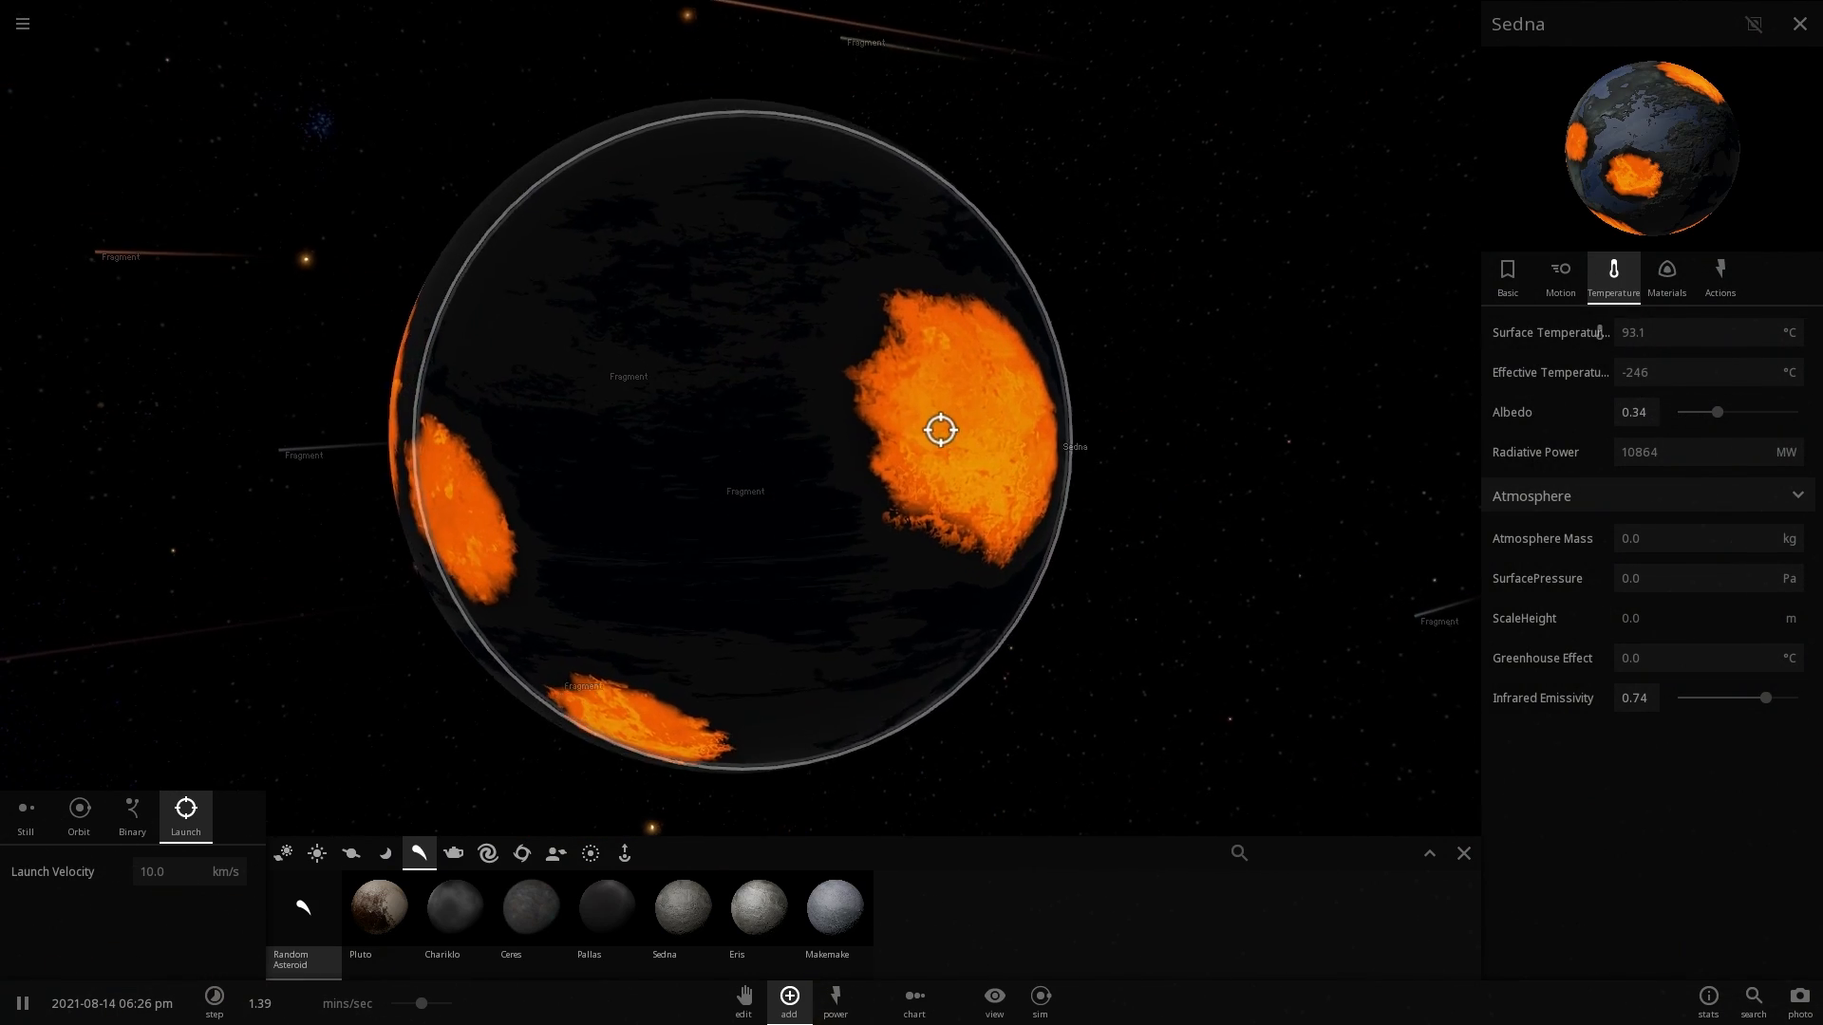
right_drag(685, 437, 817, 444)
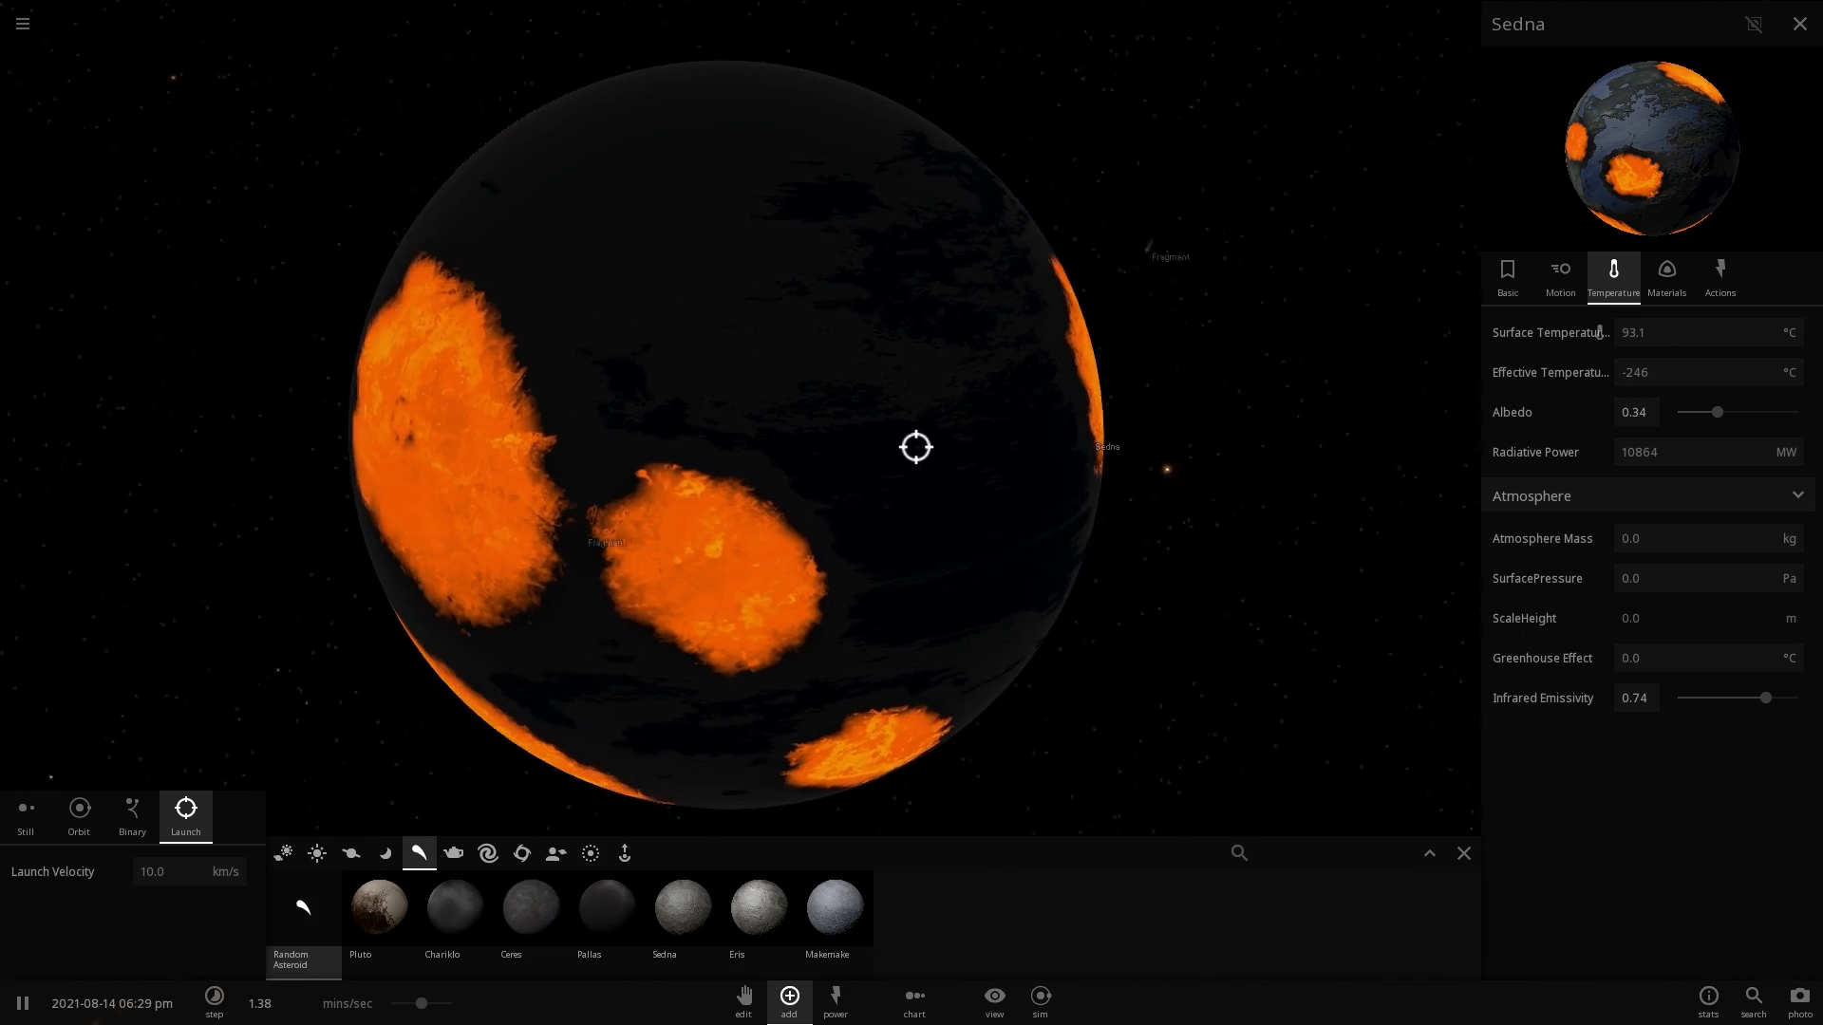
mouse_move(1065, 456)
right_down()
mouse_move(1160, 440)
mouse_move(1159, 370)
mouse_move(1000, 300)
right_up()
right_drag(843, 293, 1371, 309)
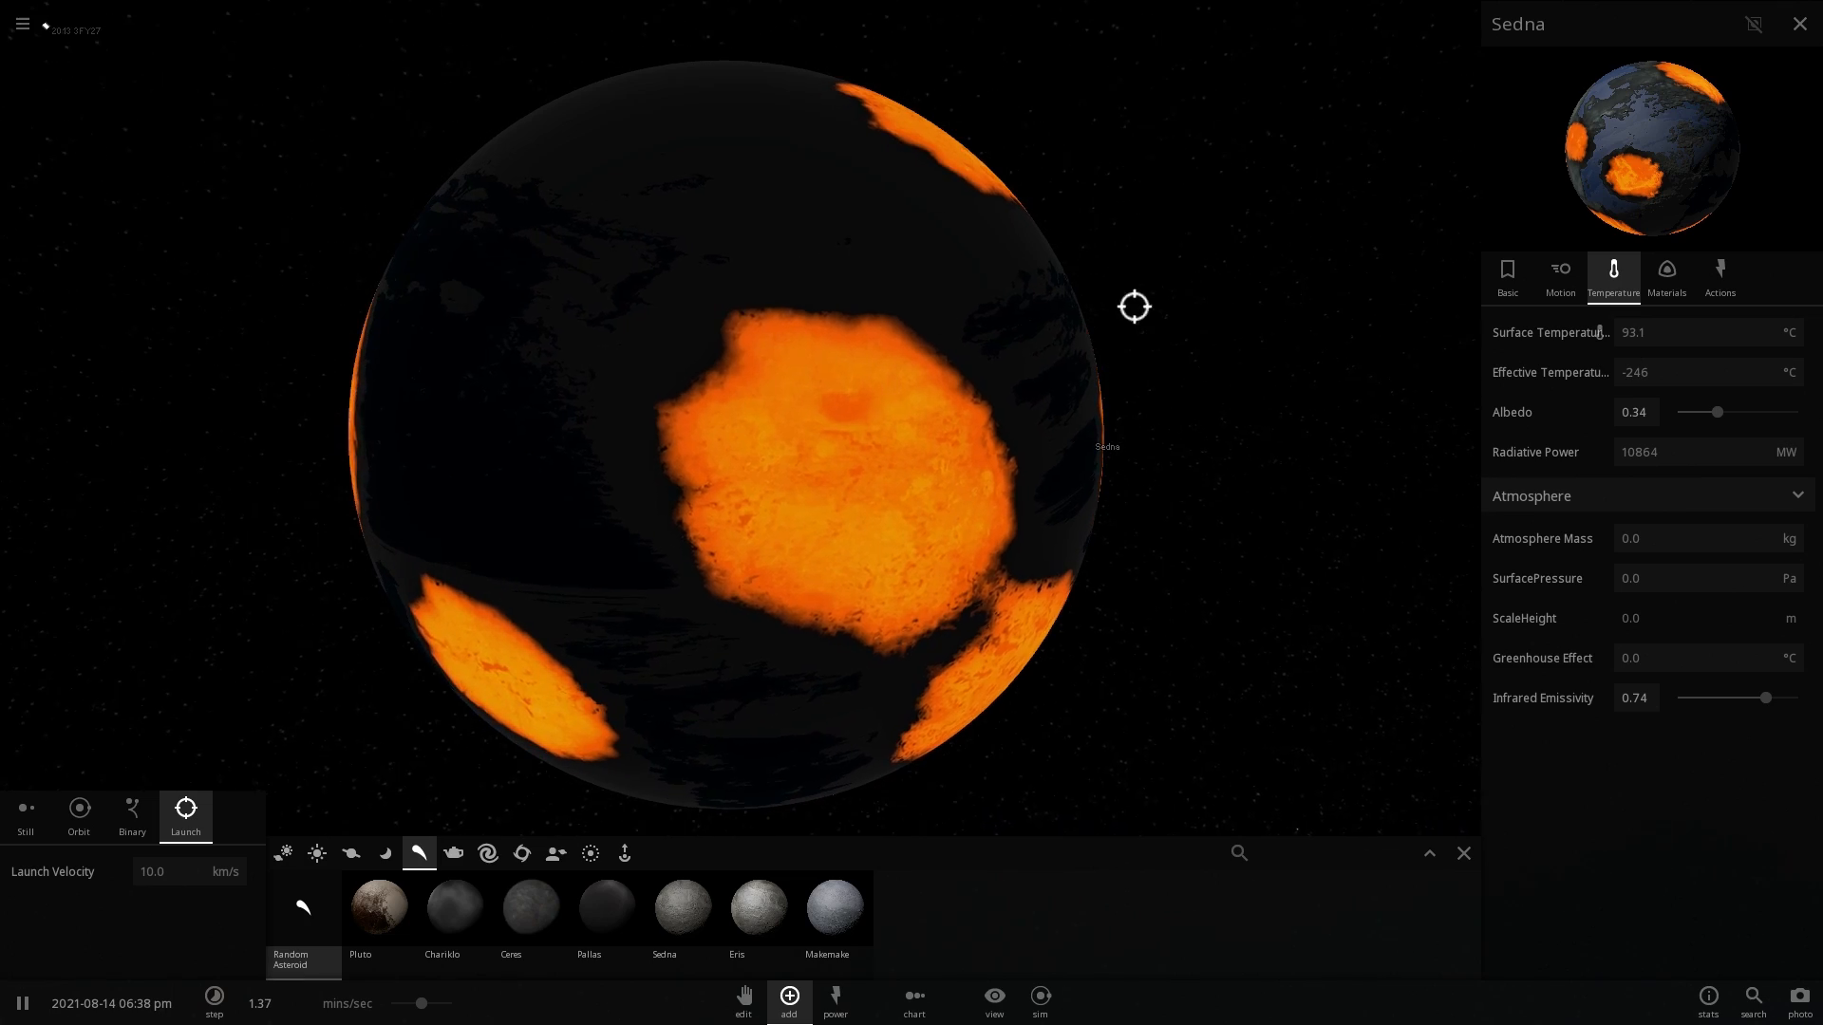
right_drag(1070, 285, 1273, 253)
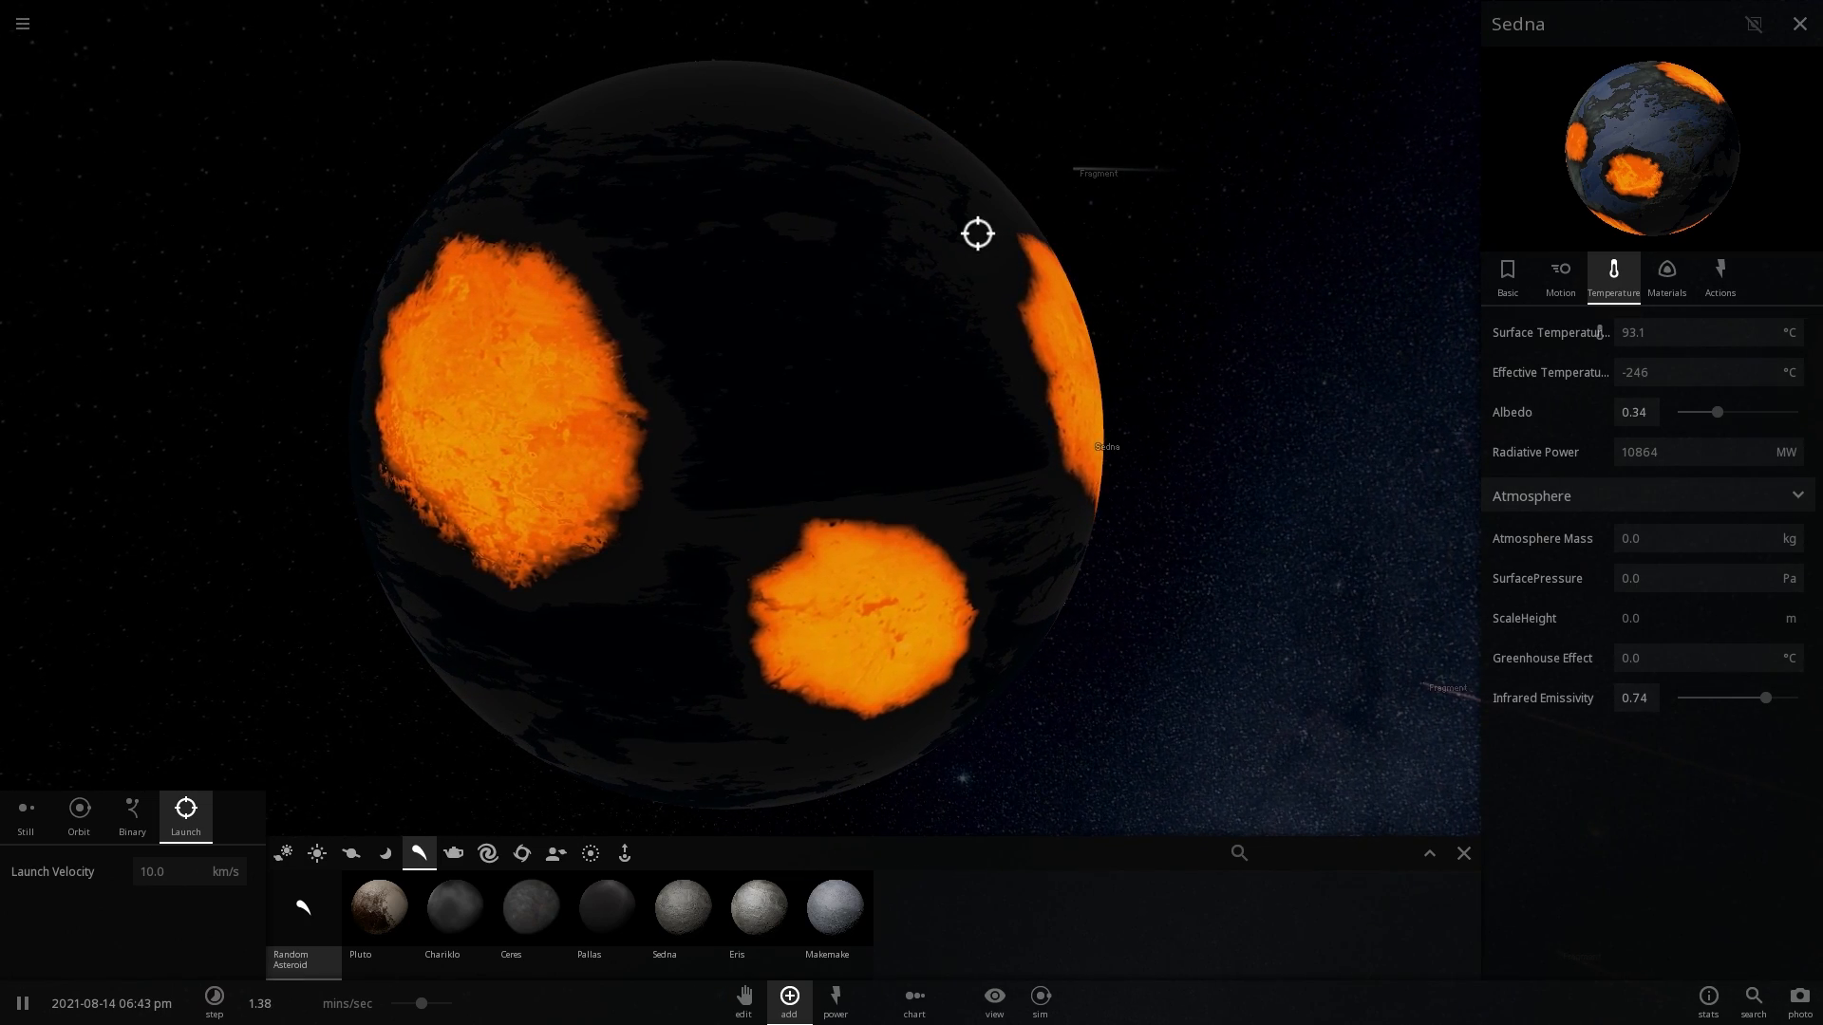
mouse_move(977, 235)
right_down()
mouse_move(1063, 314)
mouse_move(1159, 347)
mouse_move(1237, 335)
mouse_move(1242, 309)
mouse_move(985, 328)
right_up()
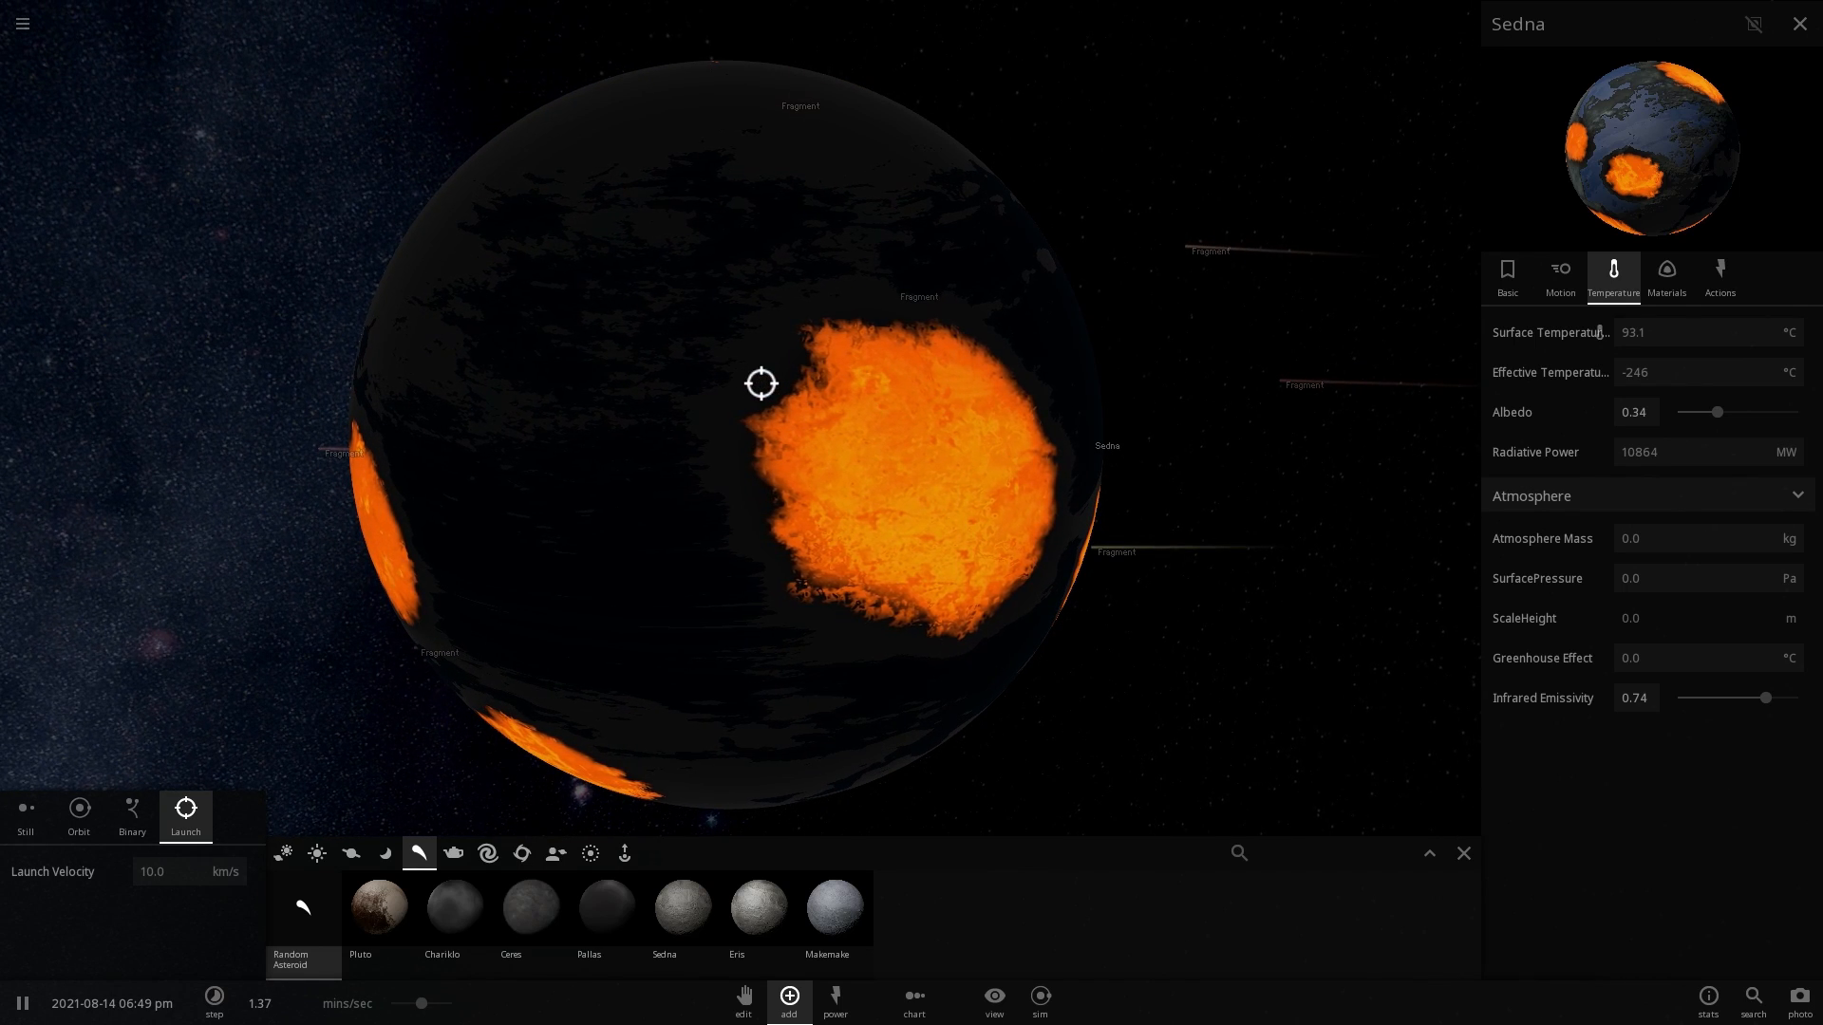
scroll(826, 306, down, 3)
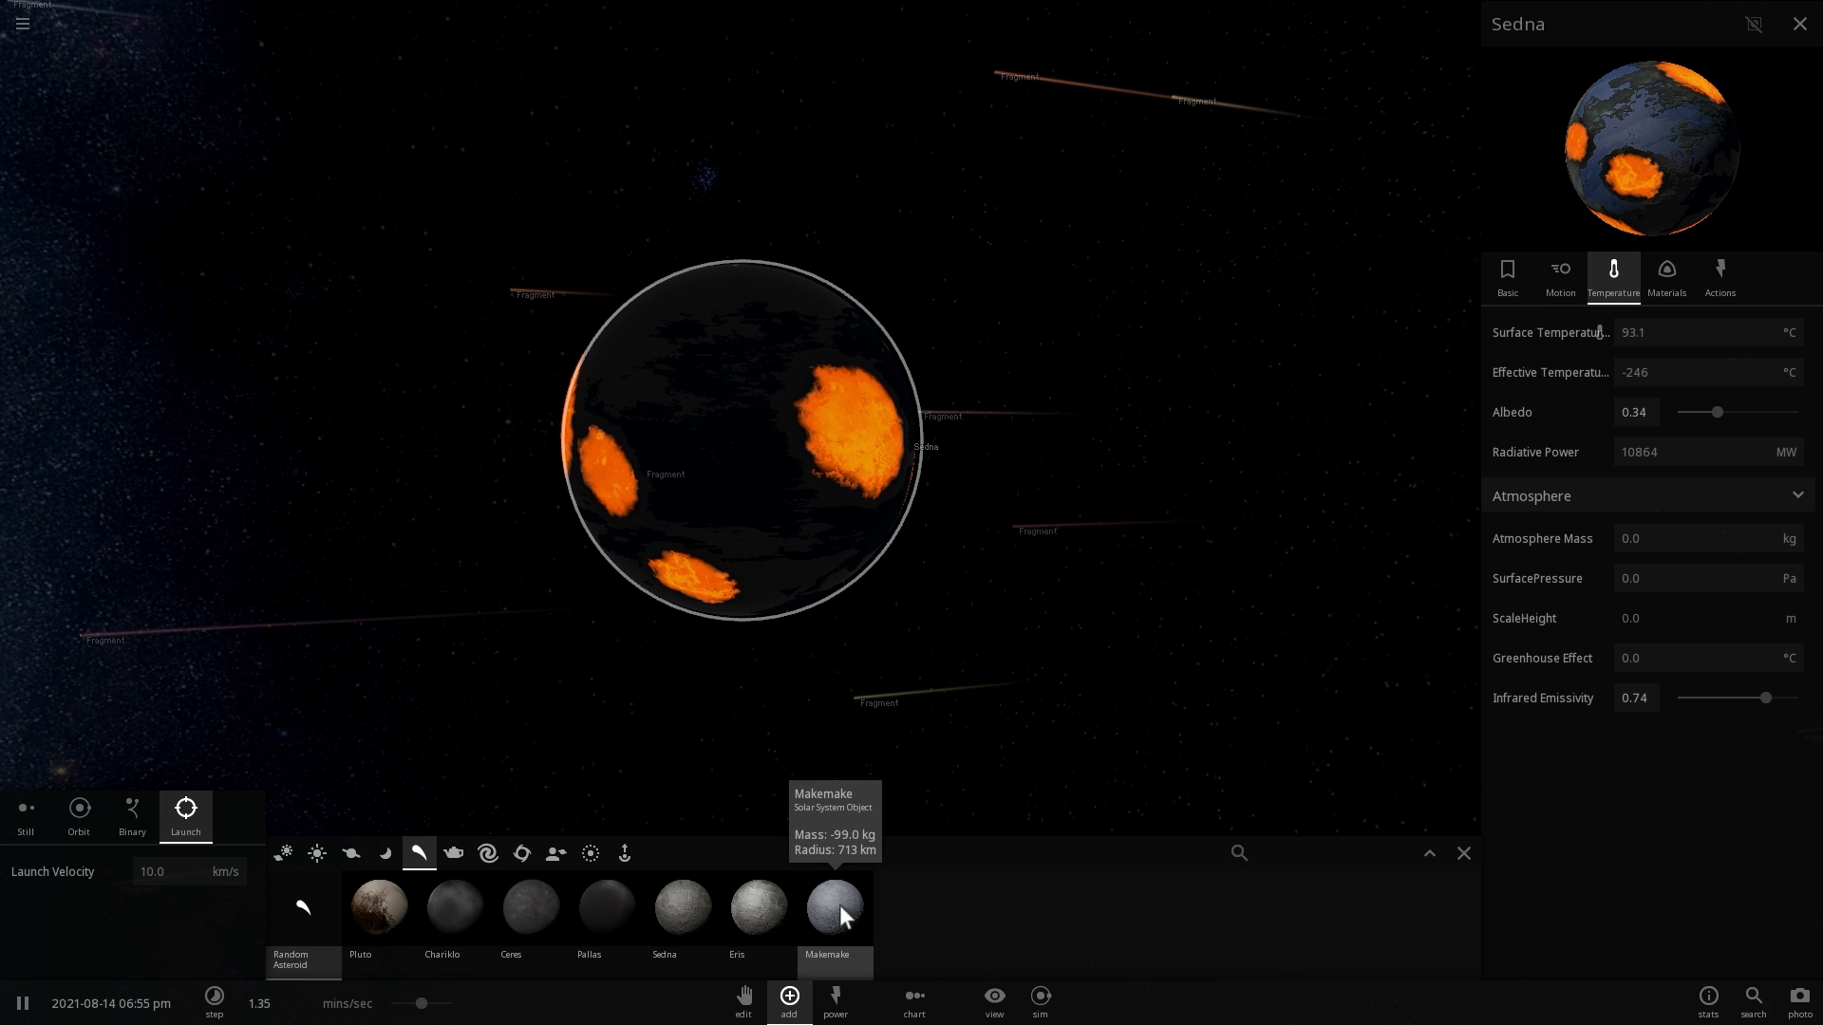
scroll(992, 757, down, 2)
scroll(982, 732, down, 3)
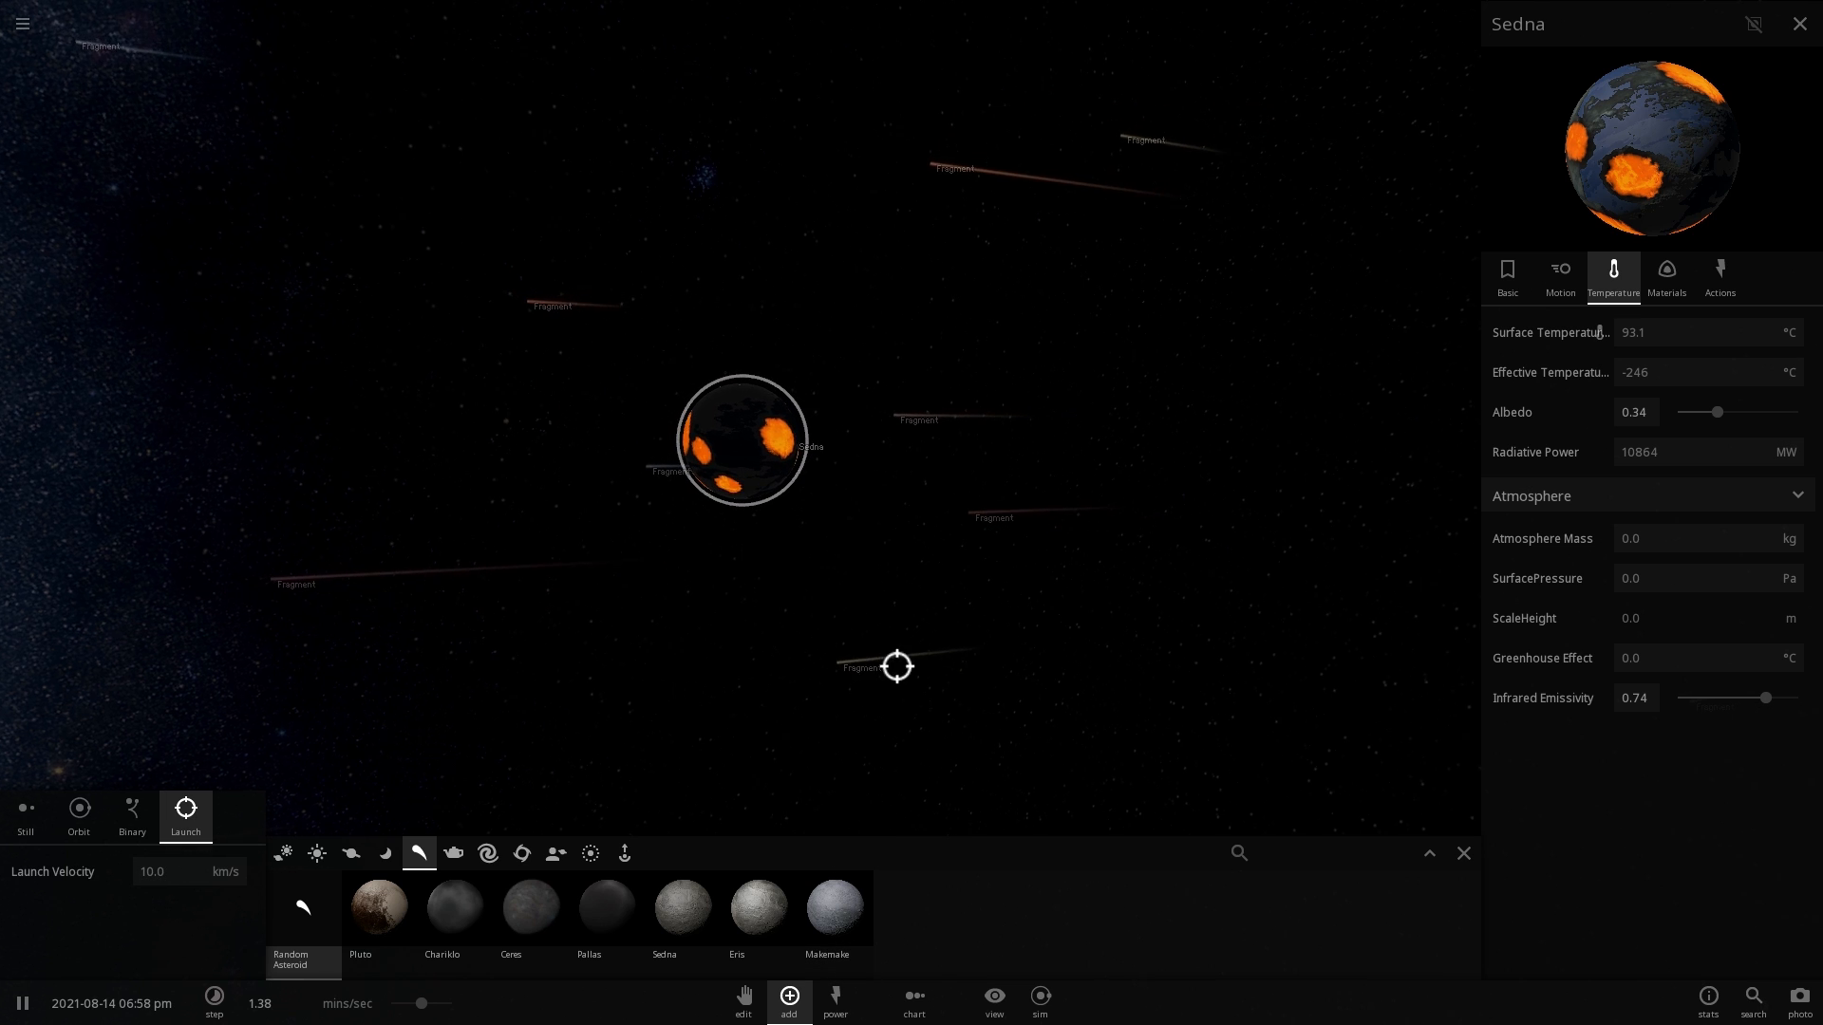
right_drag(904, 674, 1049, 695)
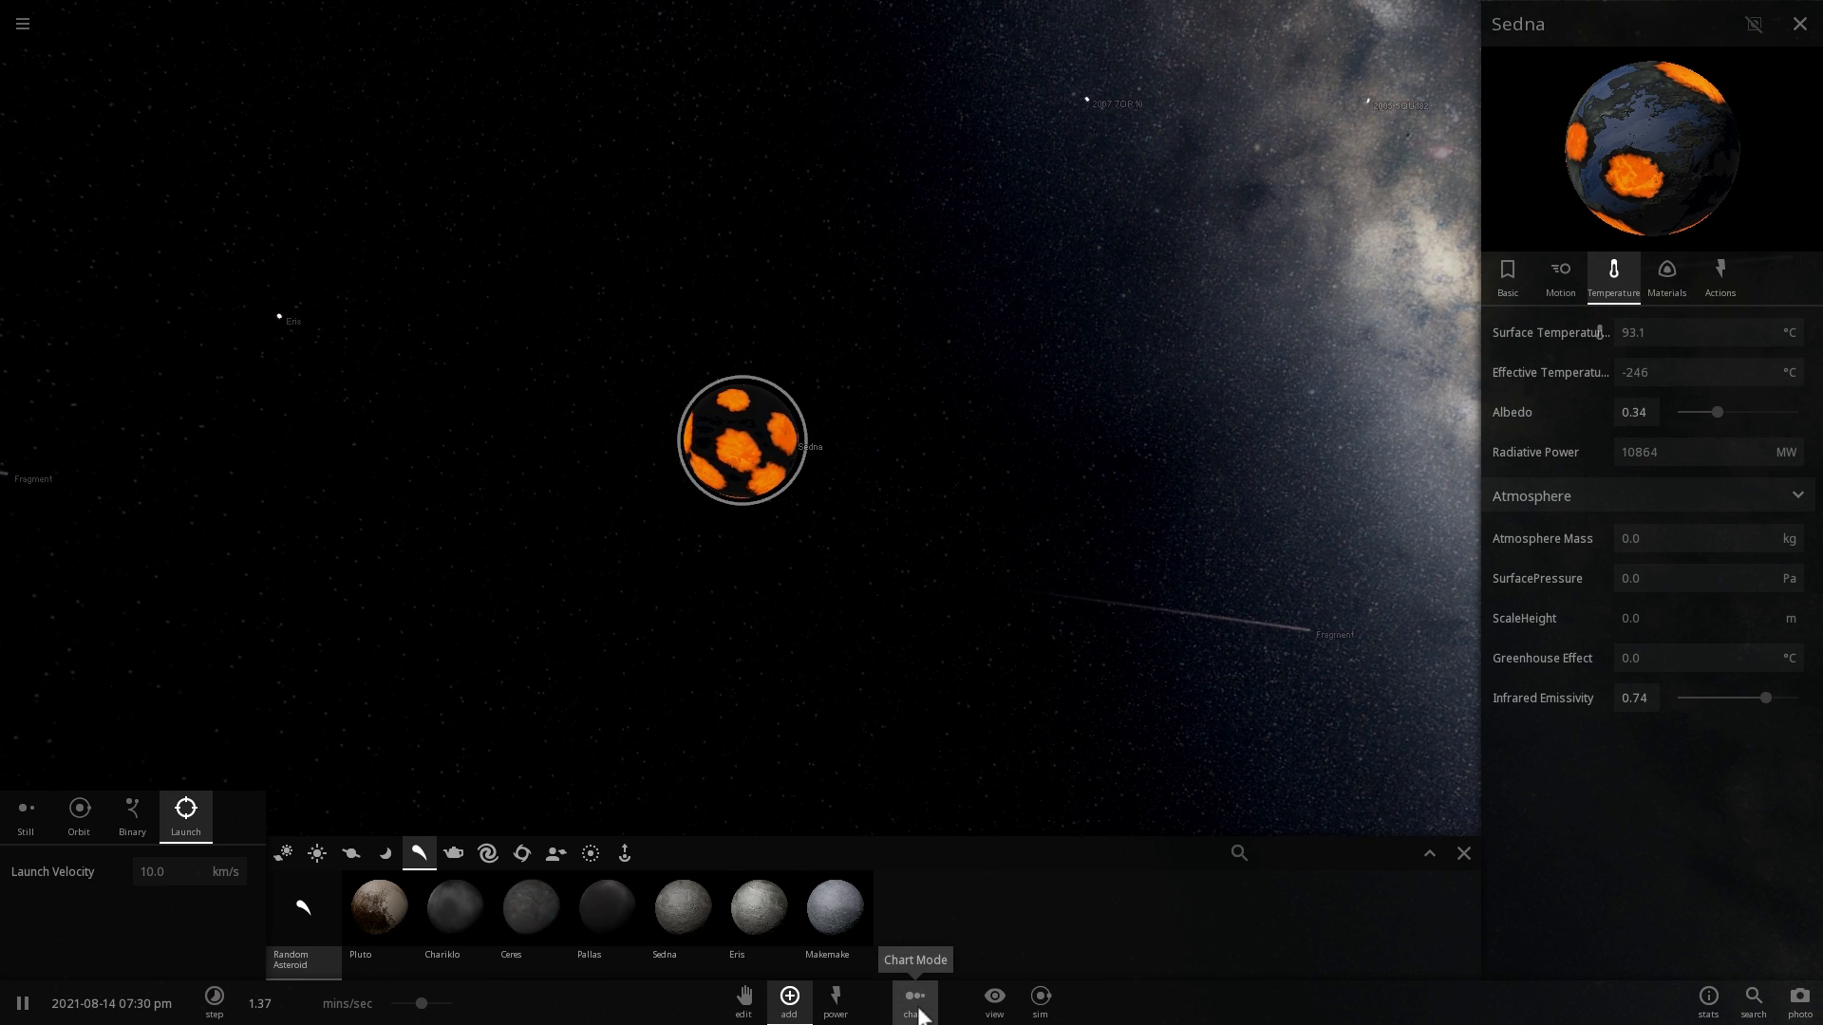
scroll(896, 669, up, 3)
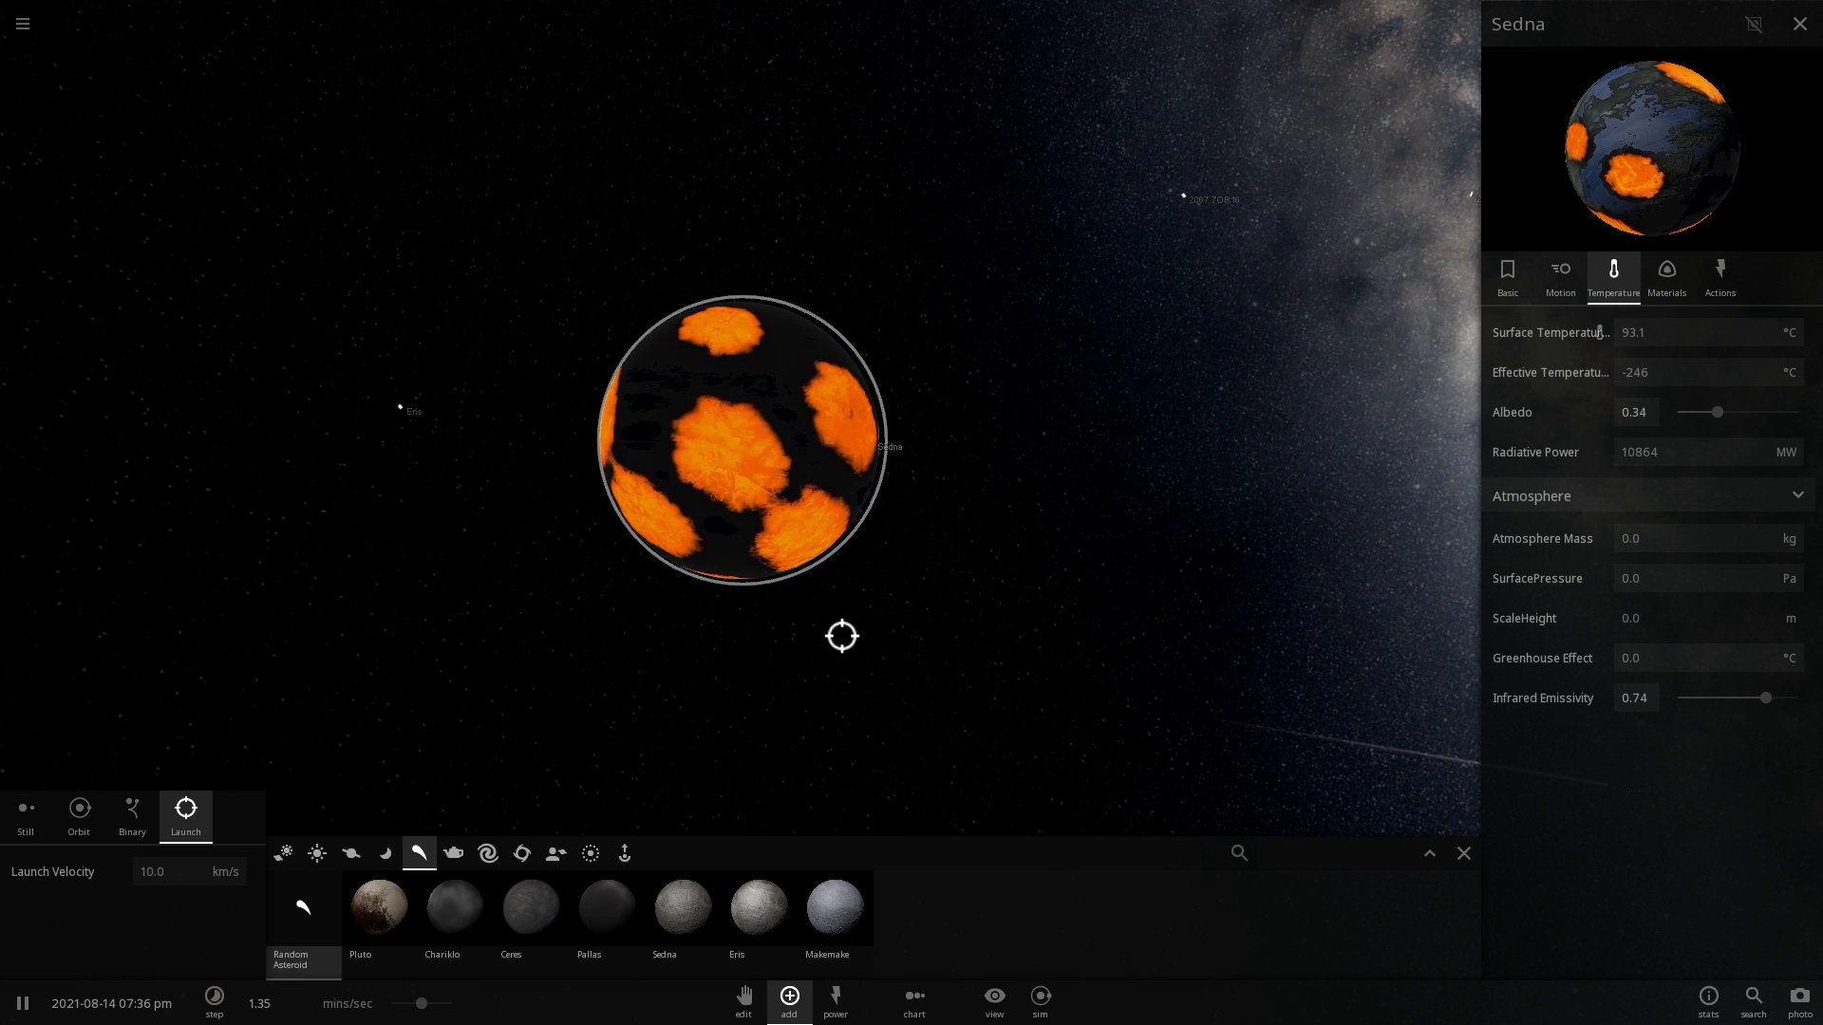
scroll(174, 567, down, 5)
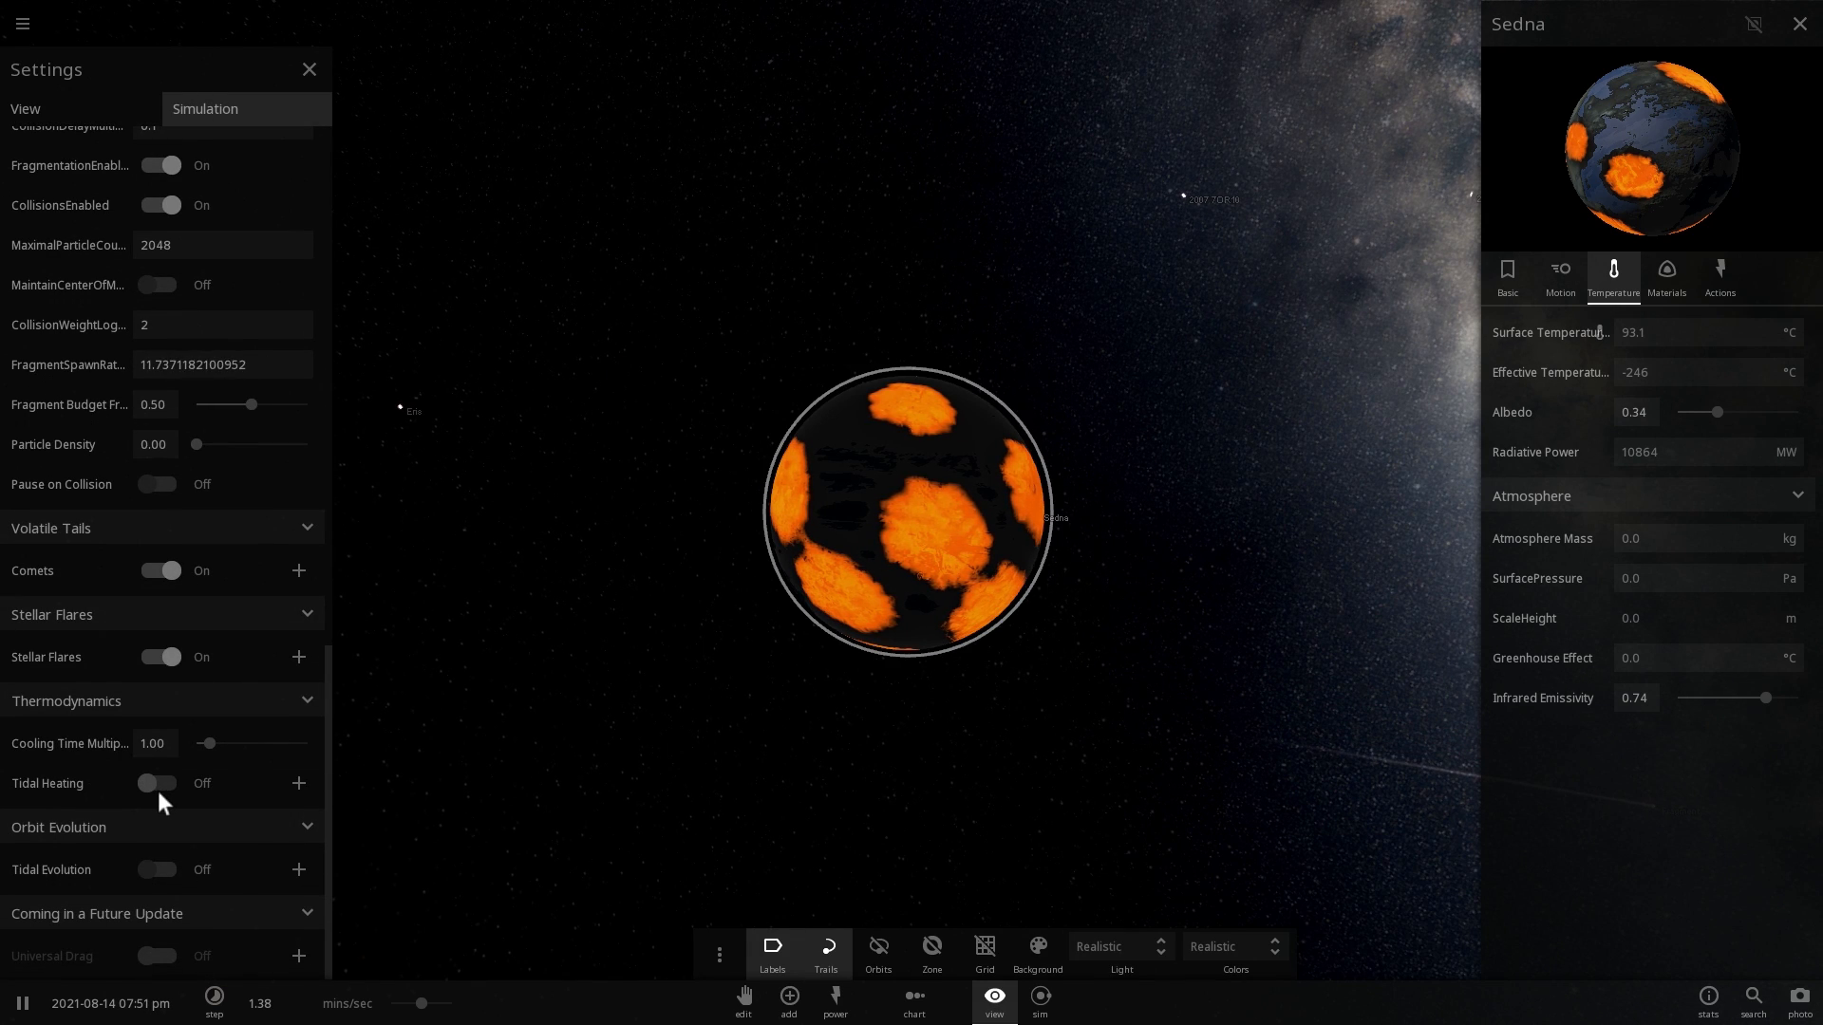
Close the simulation settings and orbit the view around Sedna and its surrounding orbits
click(310, 69)
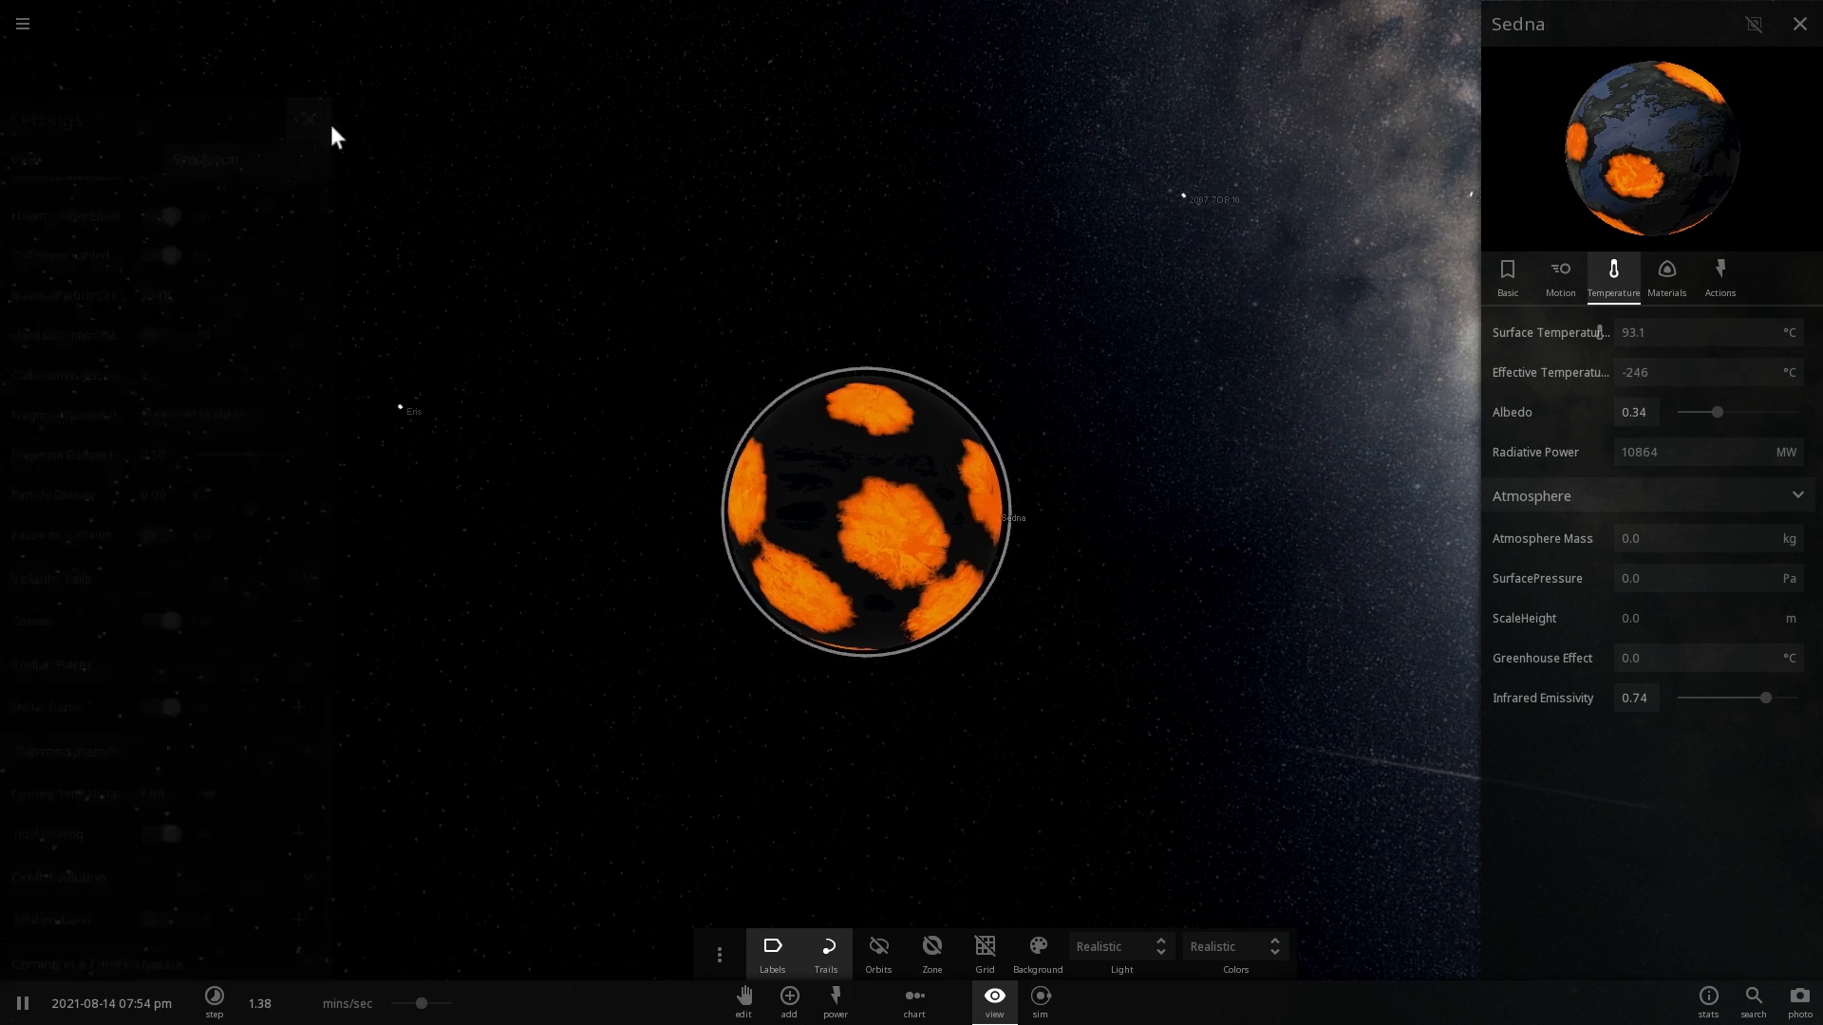
mouse_move(579, 248)
mouse_down()
mouse_move(733, 244)
mouse_move(855, 379)
mouse_move(867, 310)
mouse_move(850, 374)
mouse_up()
scroll(736, 271, down, 5)
scroll(848, 376, up, 3)
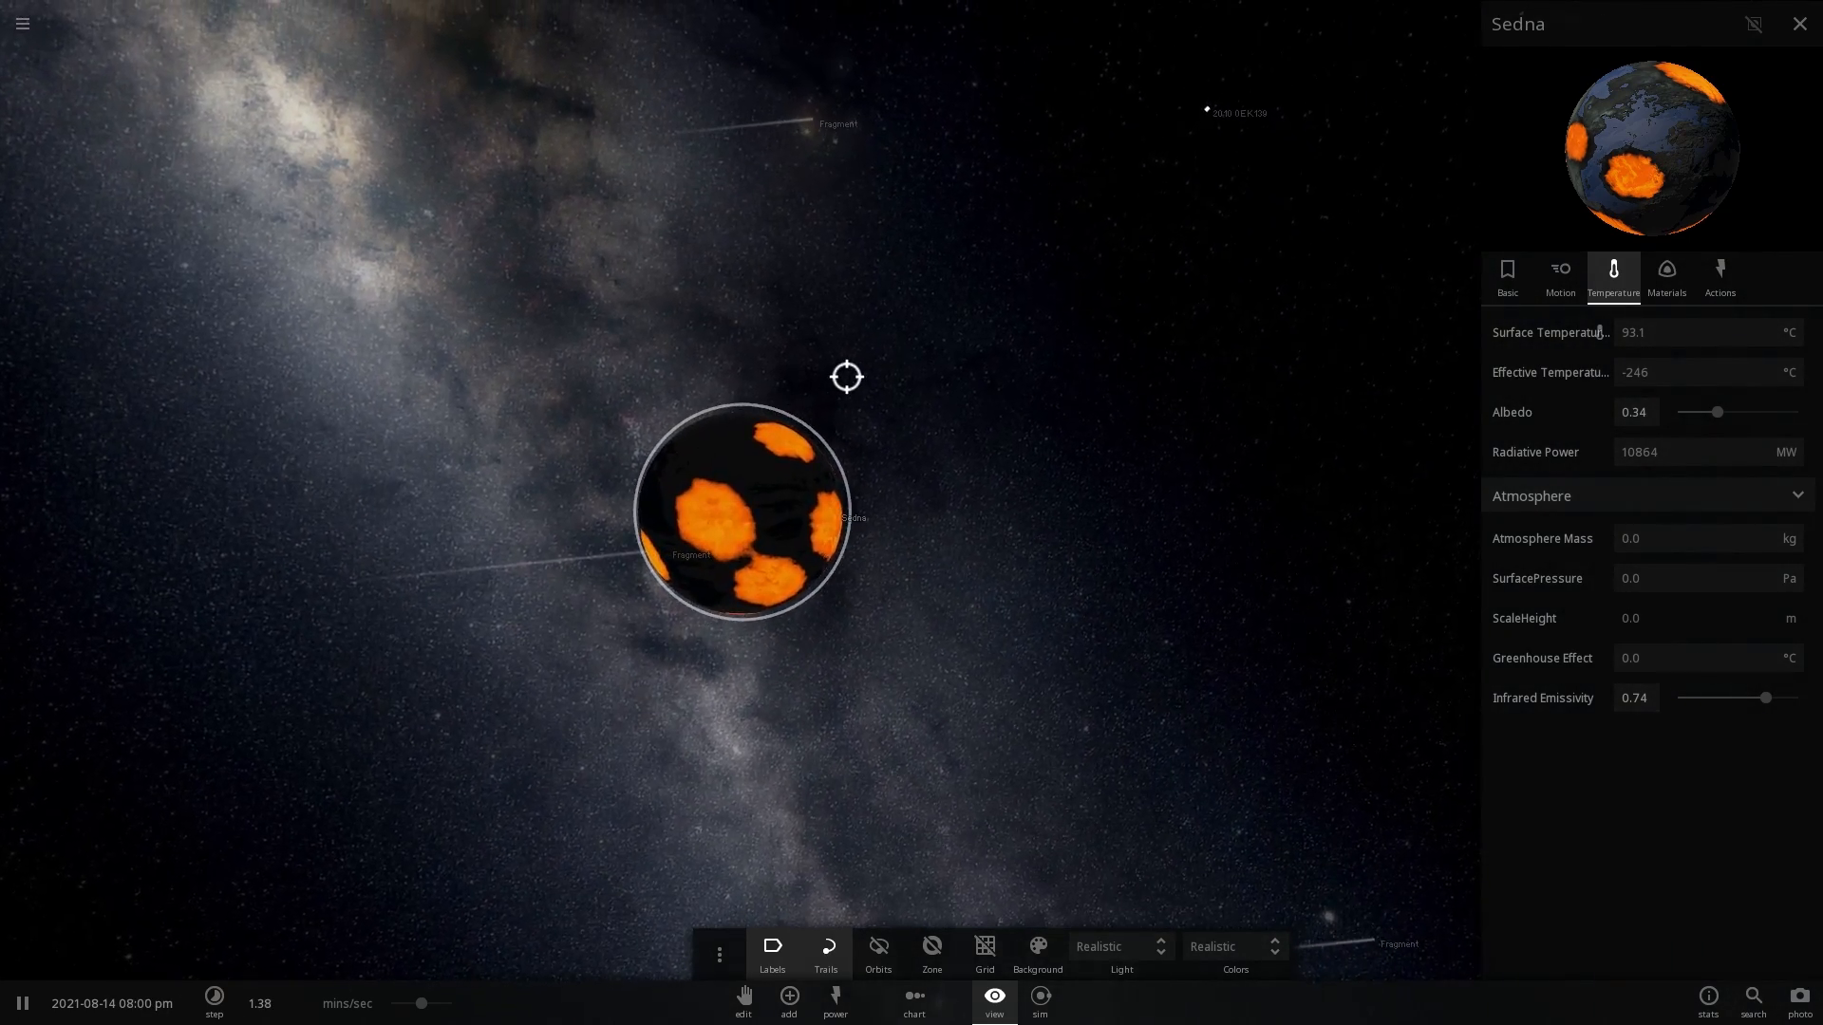
scroll(764, 374, down, 2)
scroll(642, 374, down, 3)
mouse_move(642, 375)
mouse_down()
mouse_move(811, 390)
mouse_move(975, 513)
mouse_move(951, 736)
mouse_up()
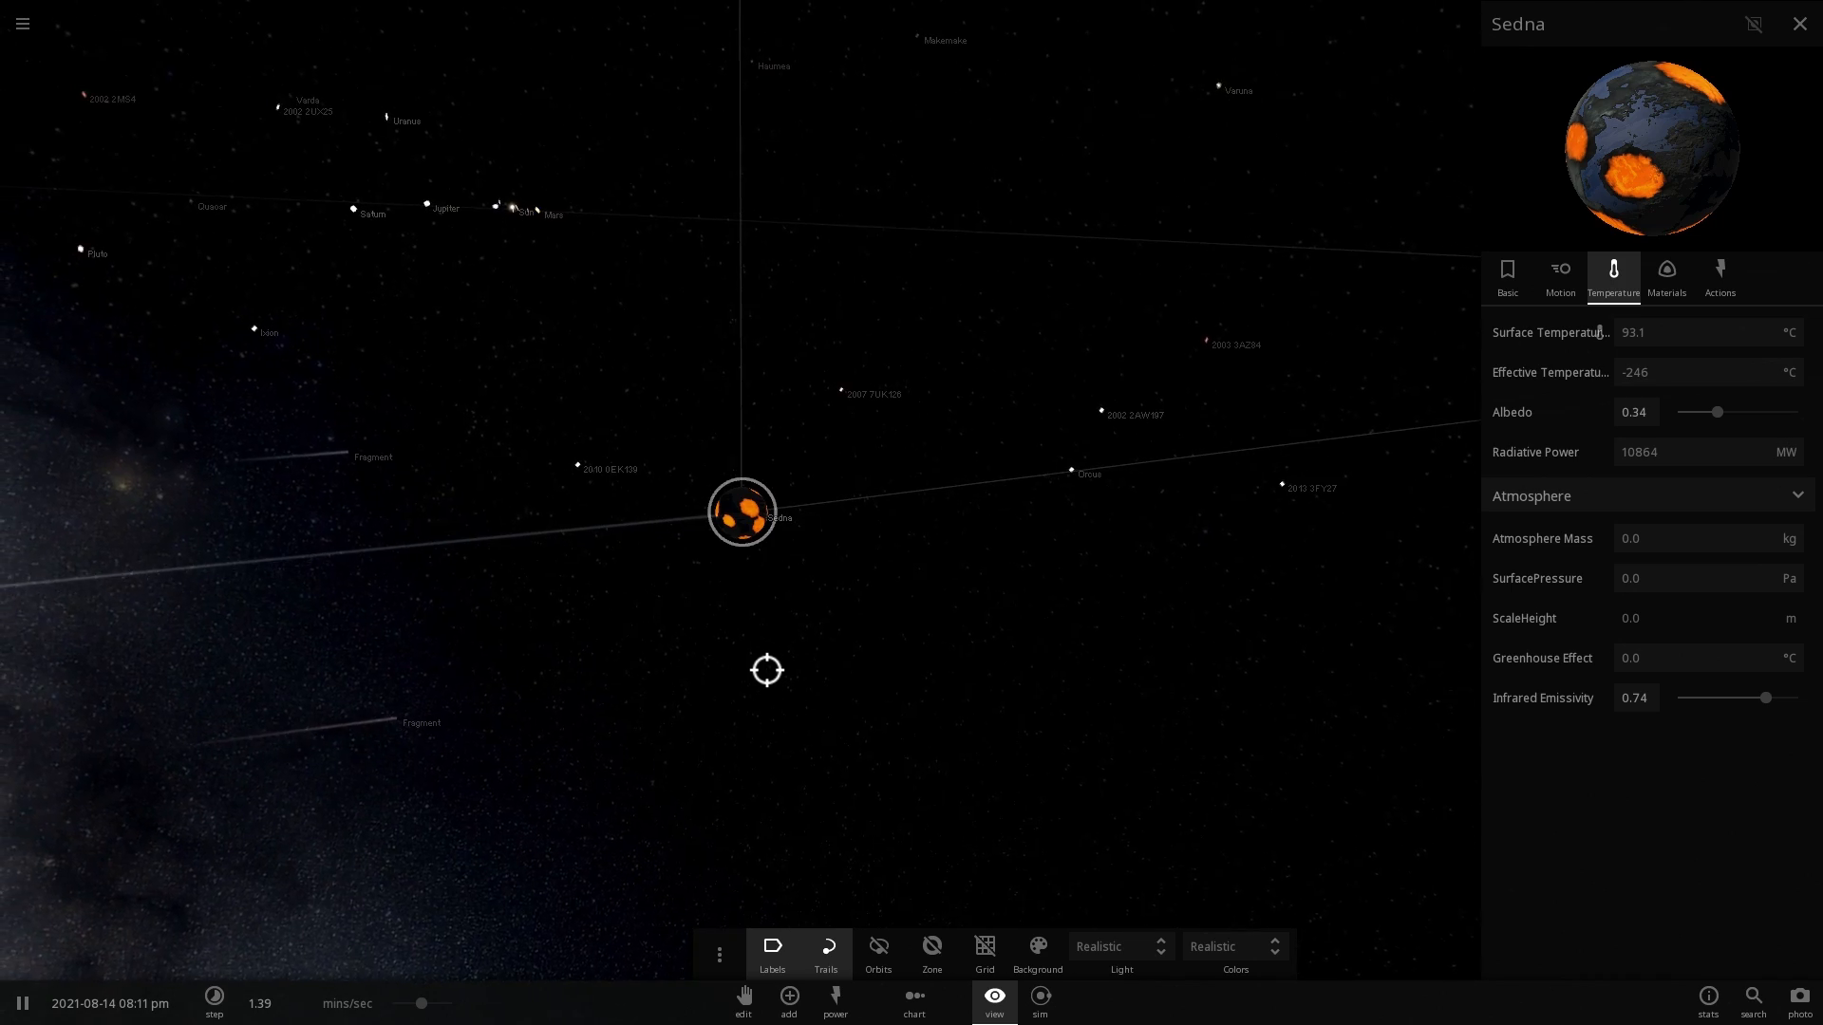
scroll(766, 668, down, 2)
mouse_move(839, 698)
mouse_down()
mouse_move(883, 761)
mouse_move(653, 731)
mouse_up()
mouse_move(812, 756)
mouse_down()
mouse_move(753, 655)
mouse_move(754, 684)
mouse_up()
Select Sedna Heater and focus the view on it
click(835, 997)
double_click(743, 528)
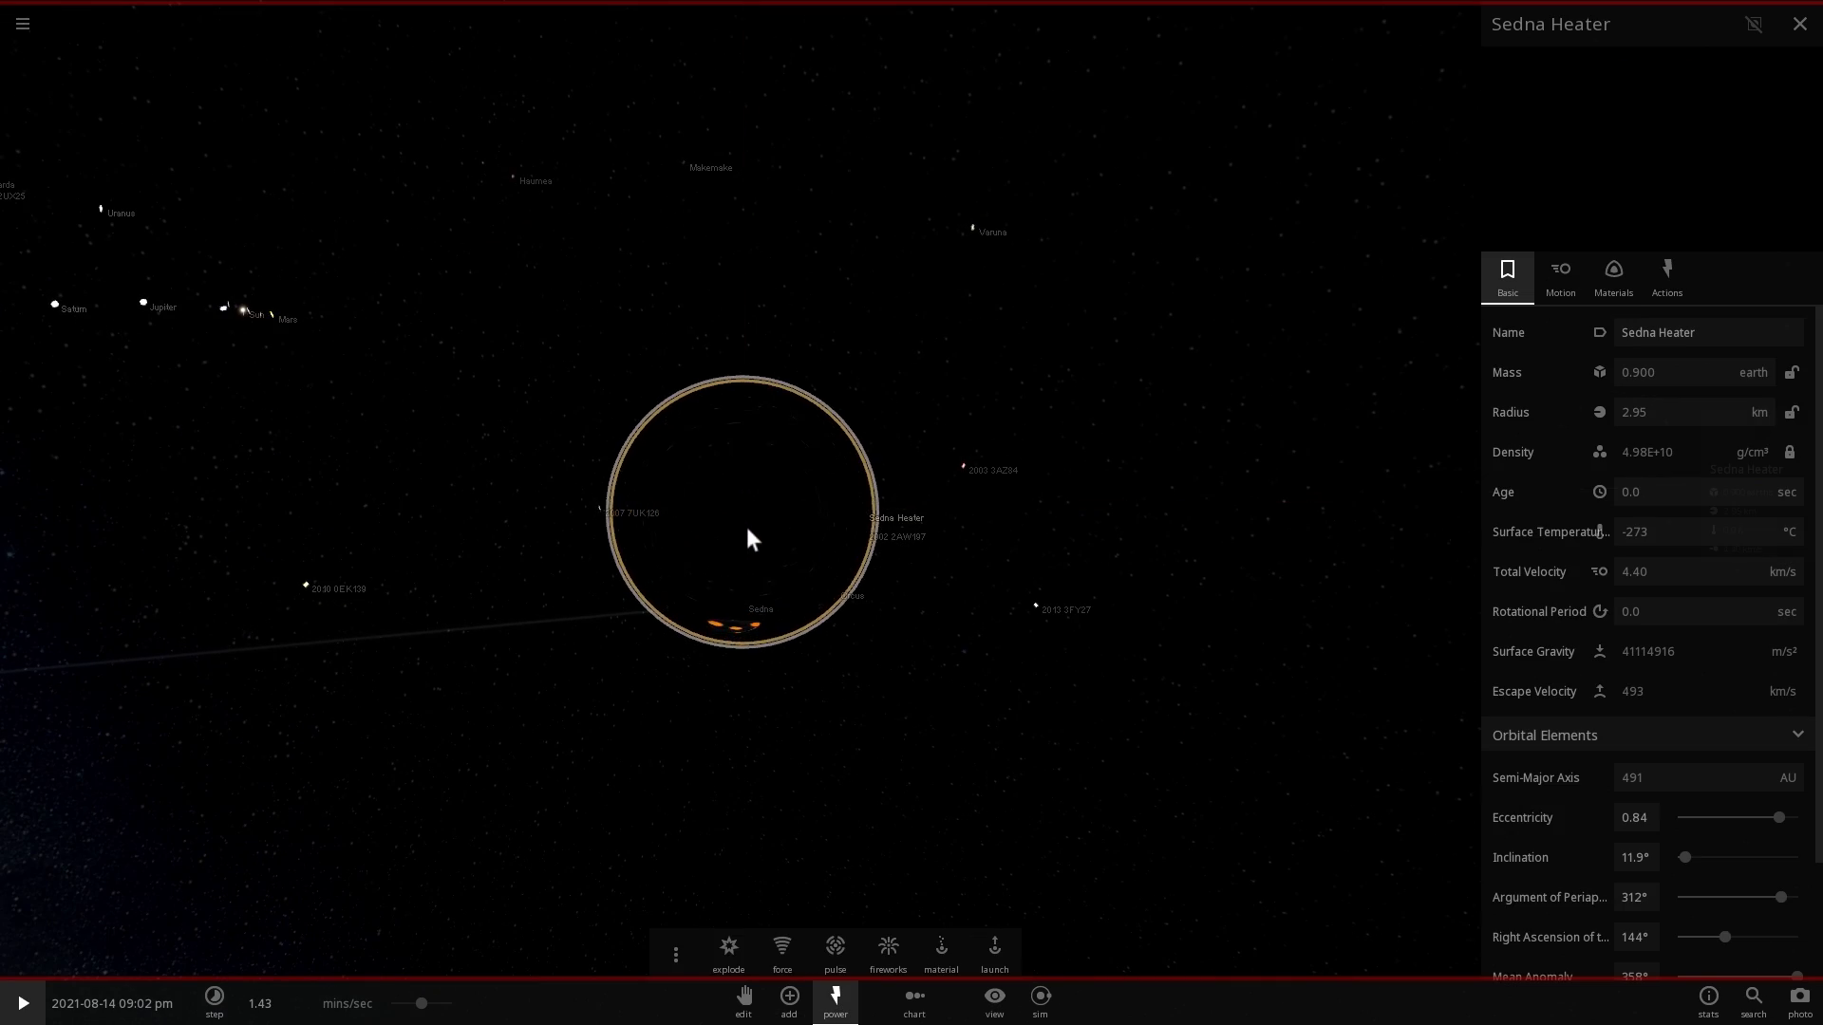
drag(746, 523, 591, 554)
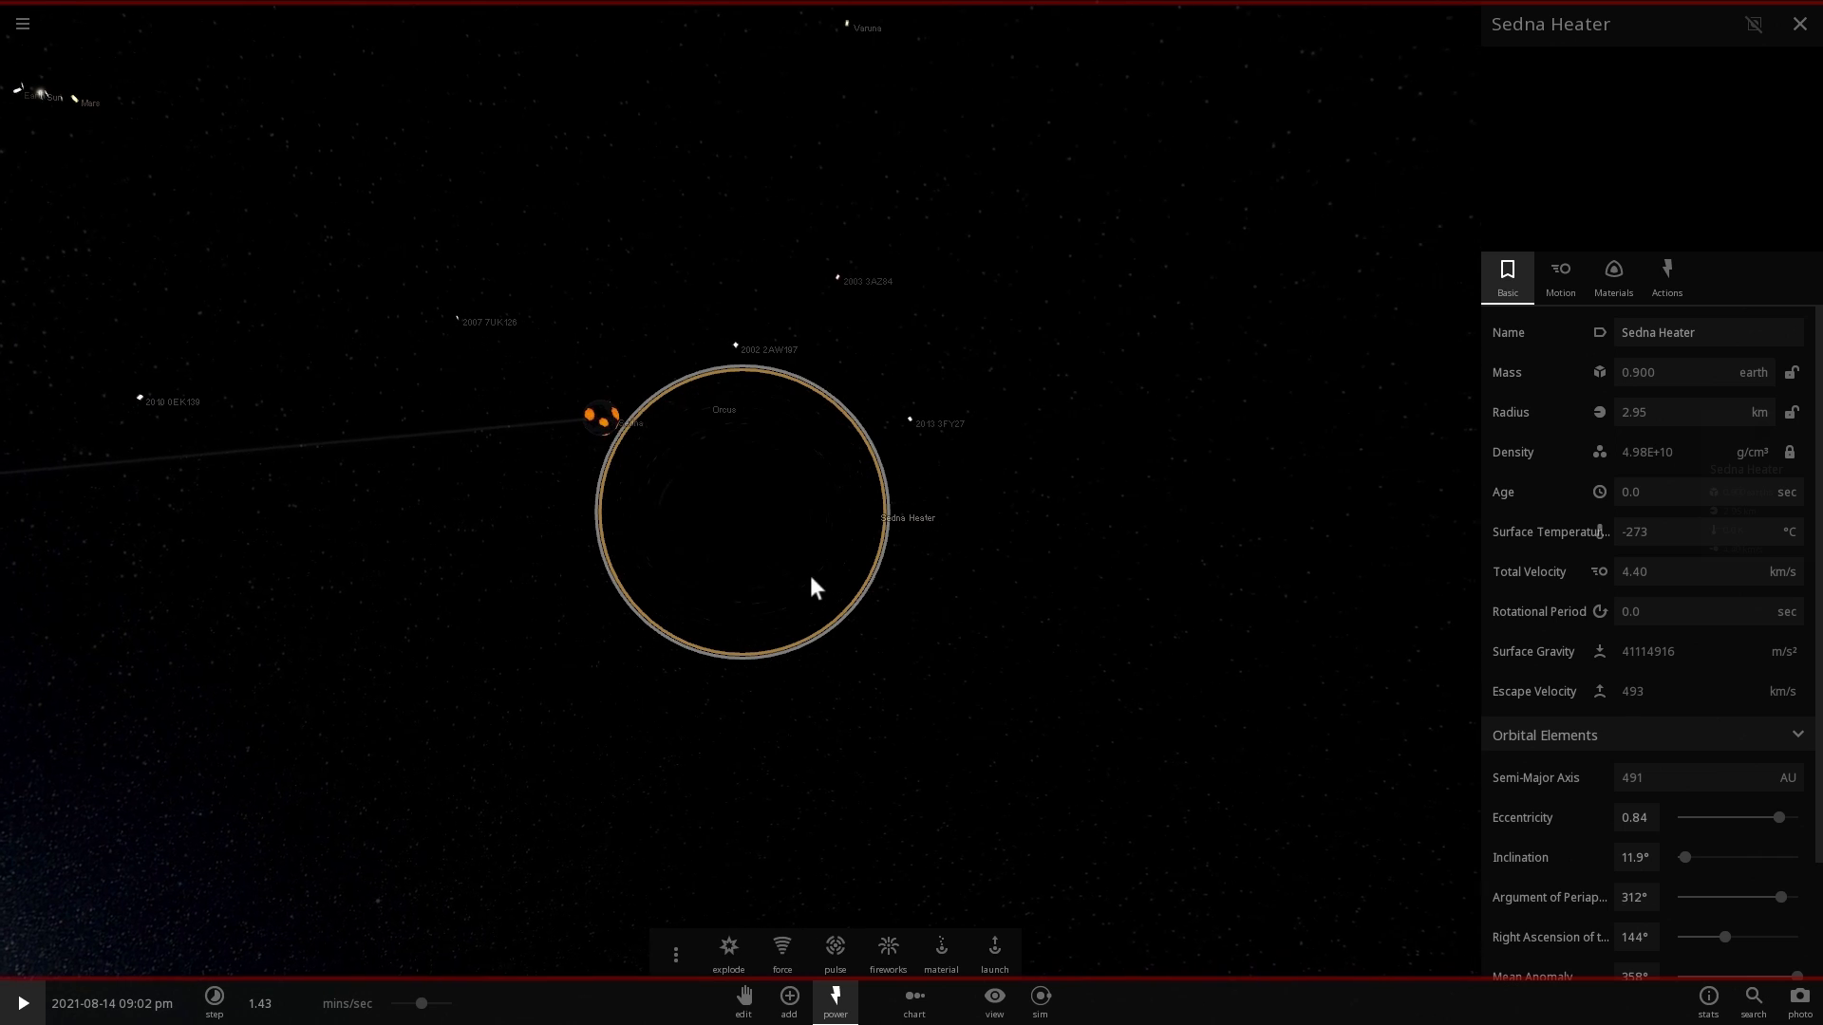
scroll(816, 595, down, 3)
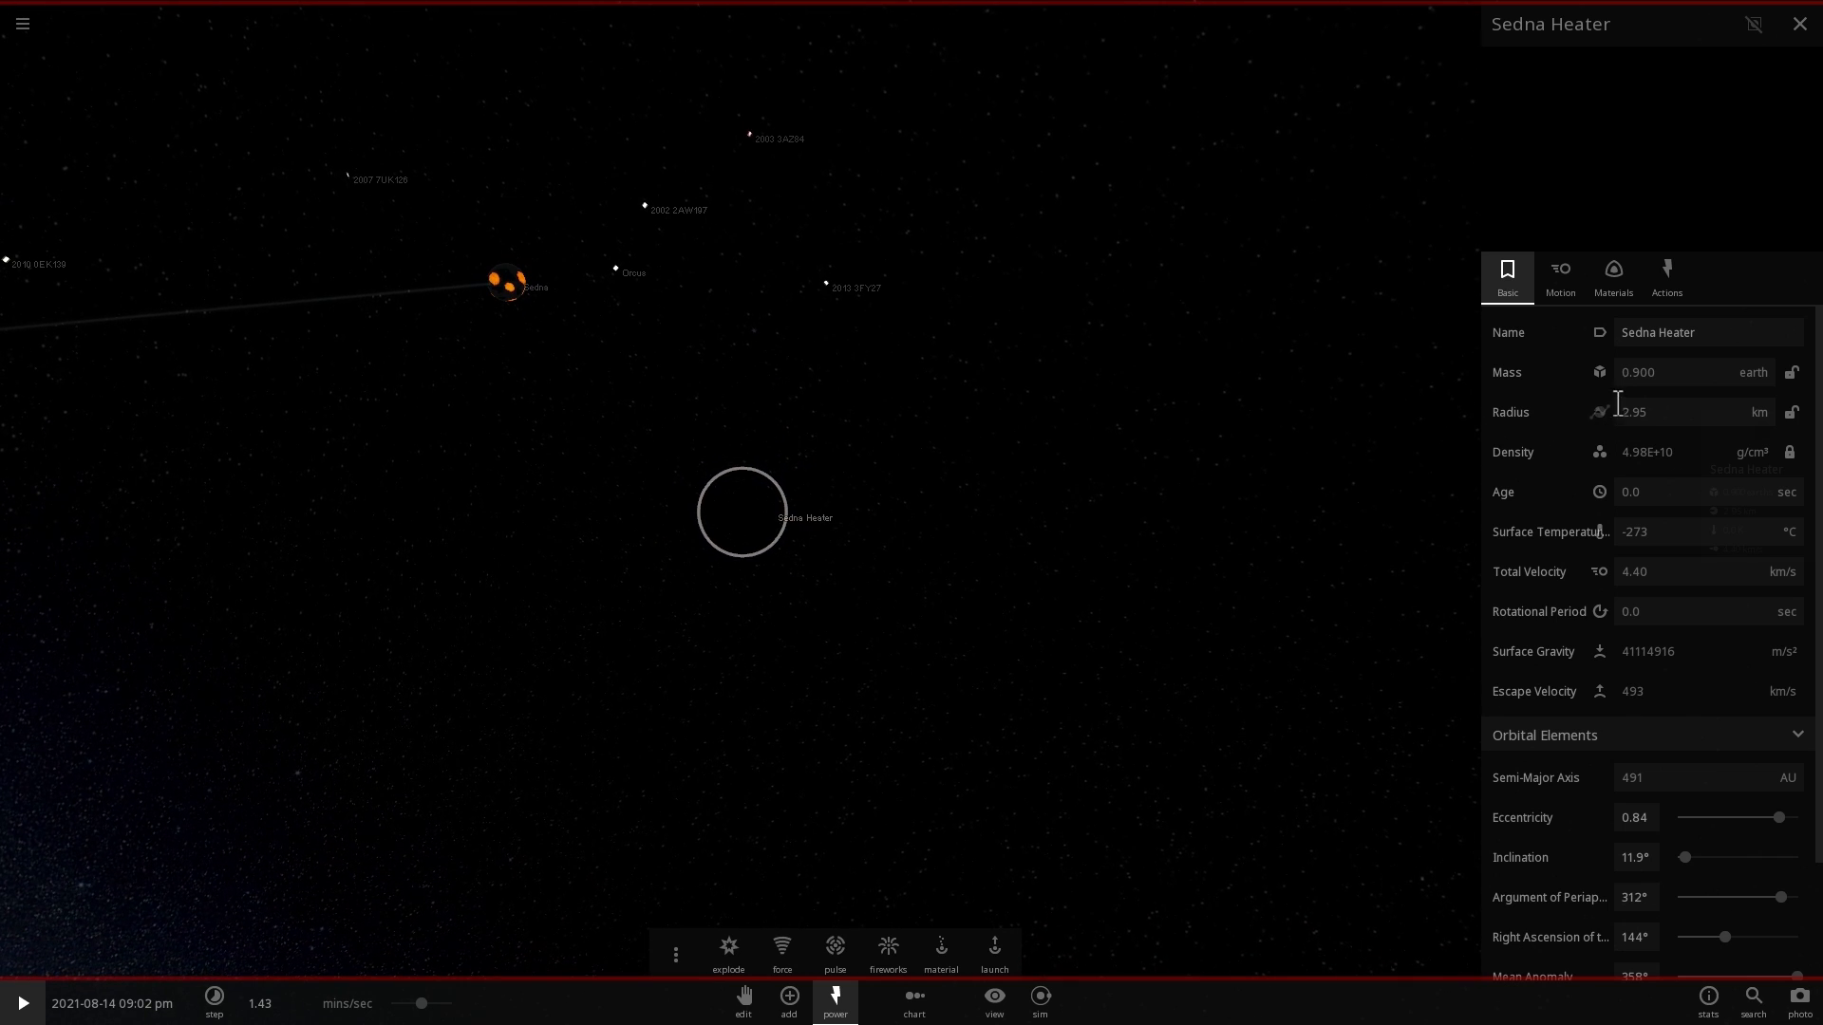
Clear the selection, centre on Sedna and open its full list of properties
click(920, 423)
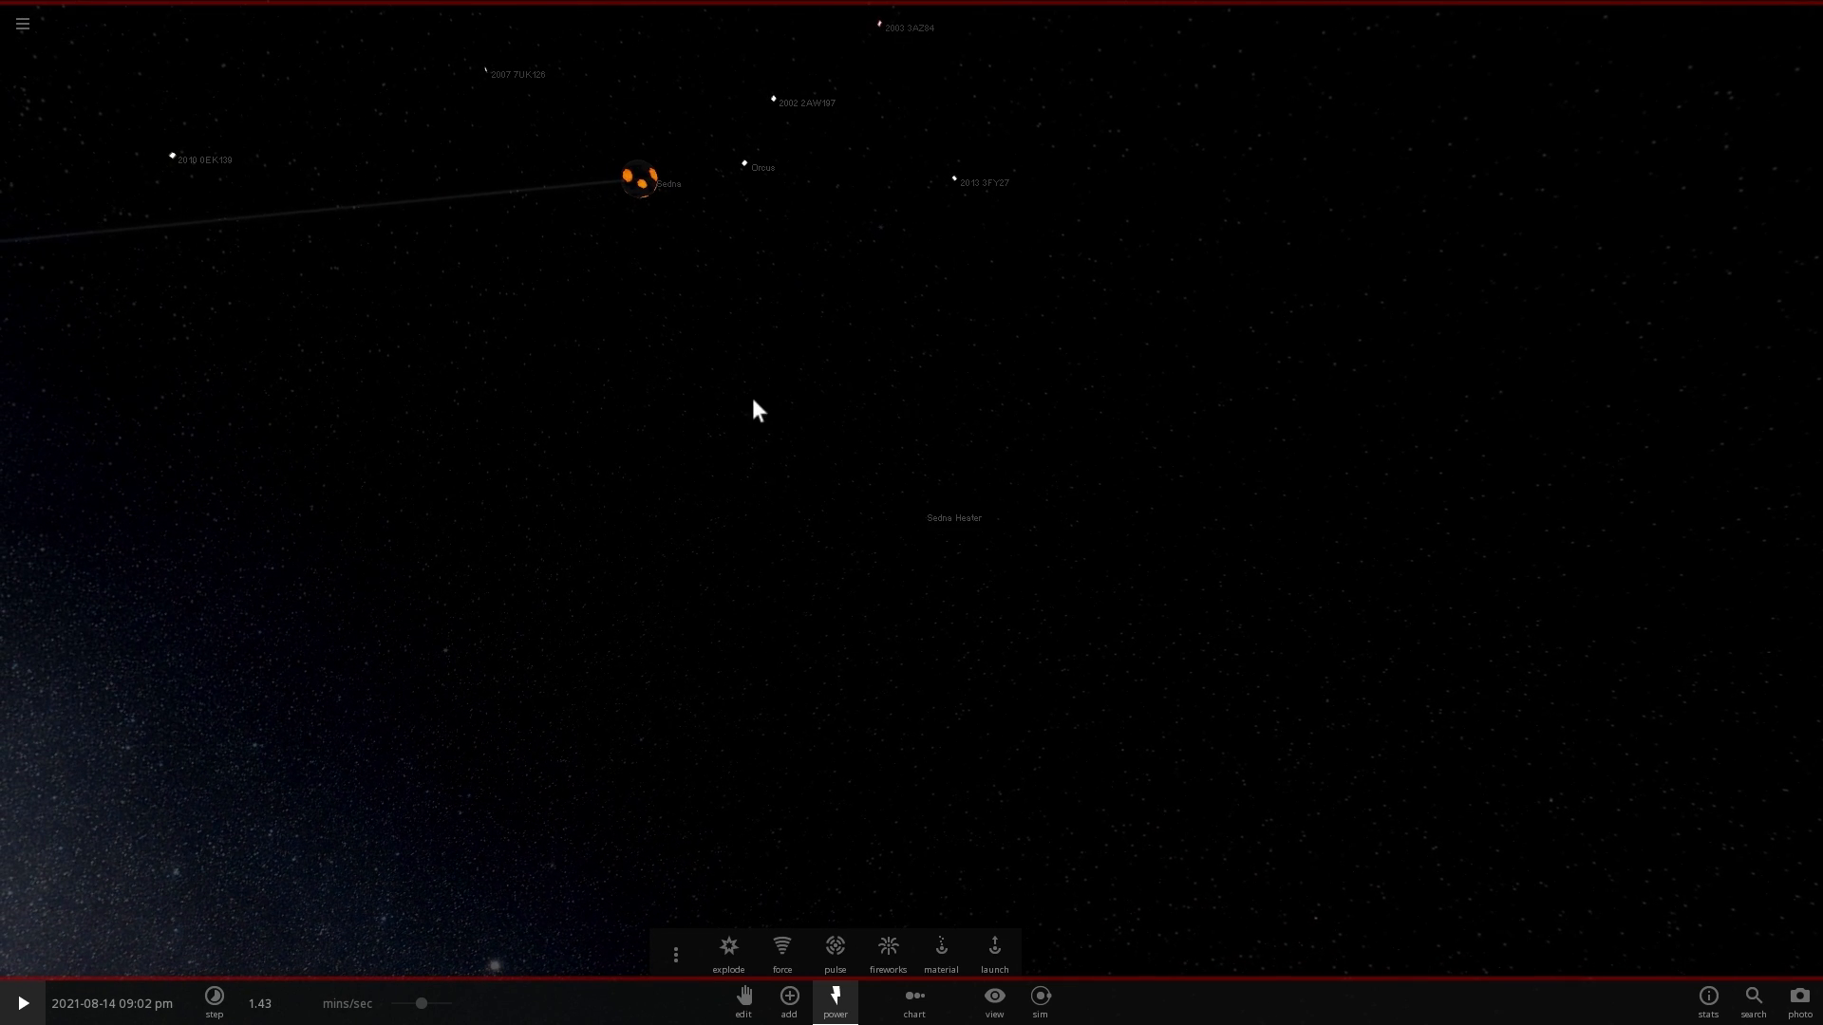
click(650, 192)
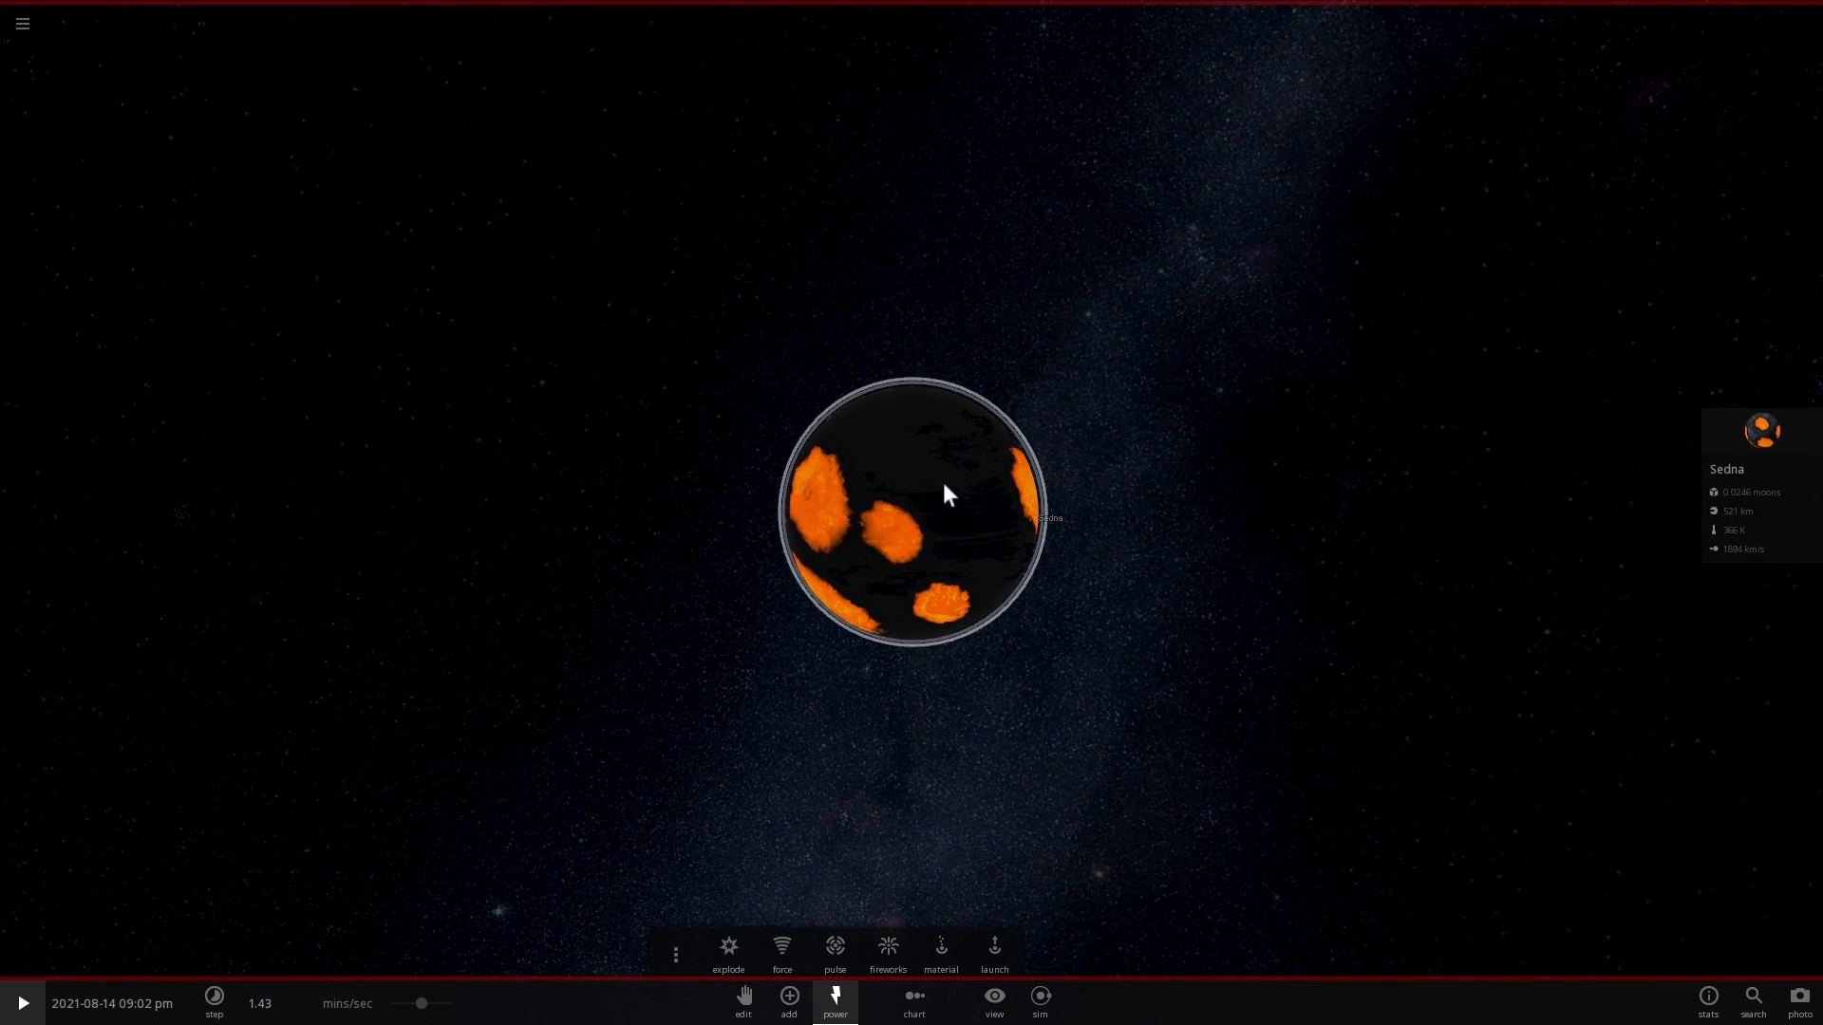
click(1766, 452)
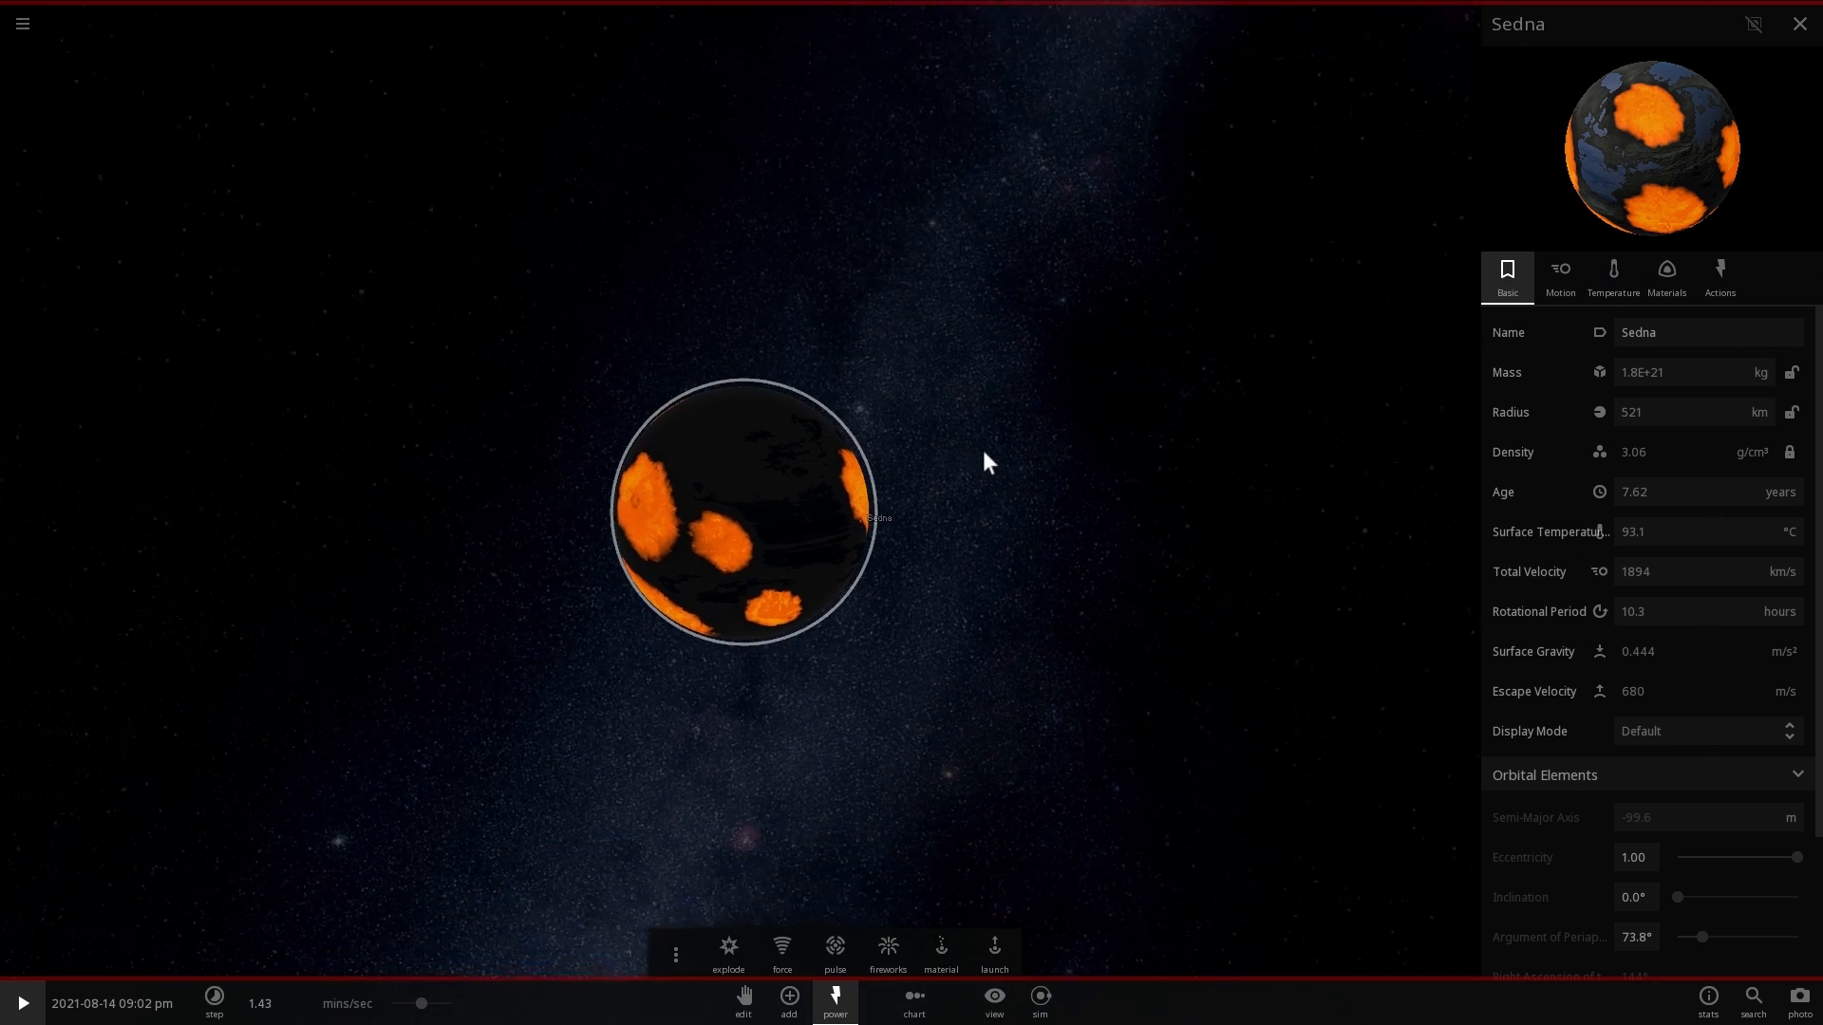
scroll(798, 492, up, 3)
scroll(797, 487, down, 3)
mouse_move(780, 489)
mouse_down()
mouse_move(731, 459)
mouse_move(815, 491)
mouse_up()
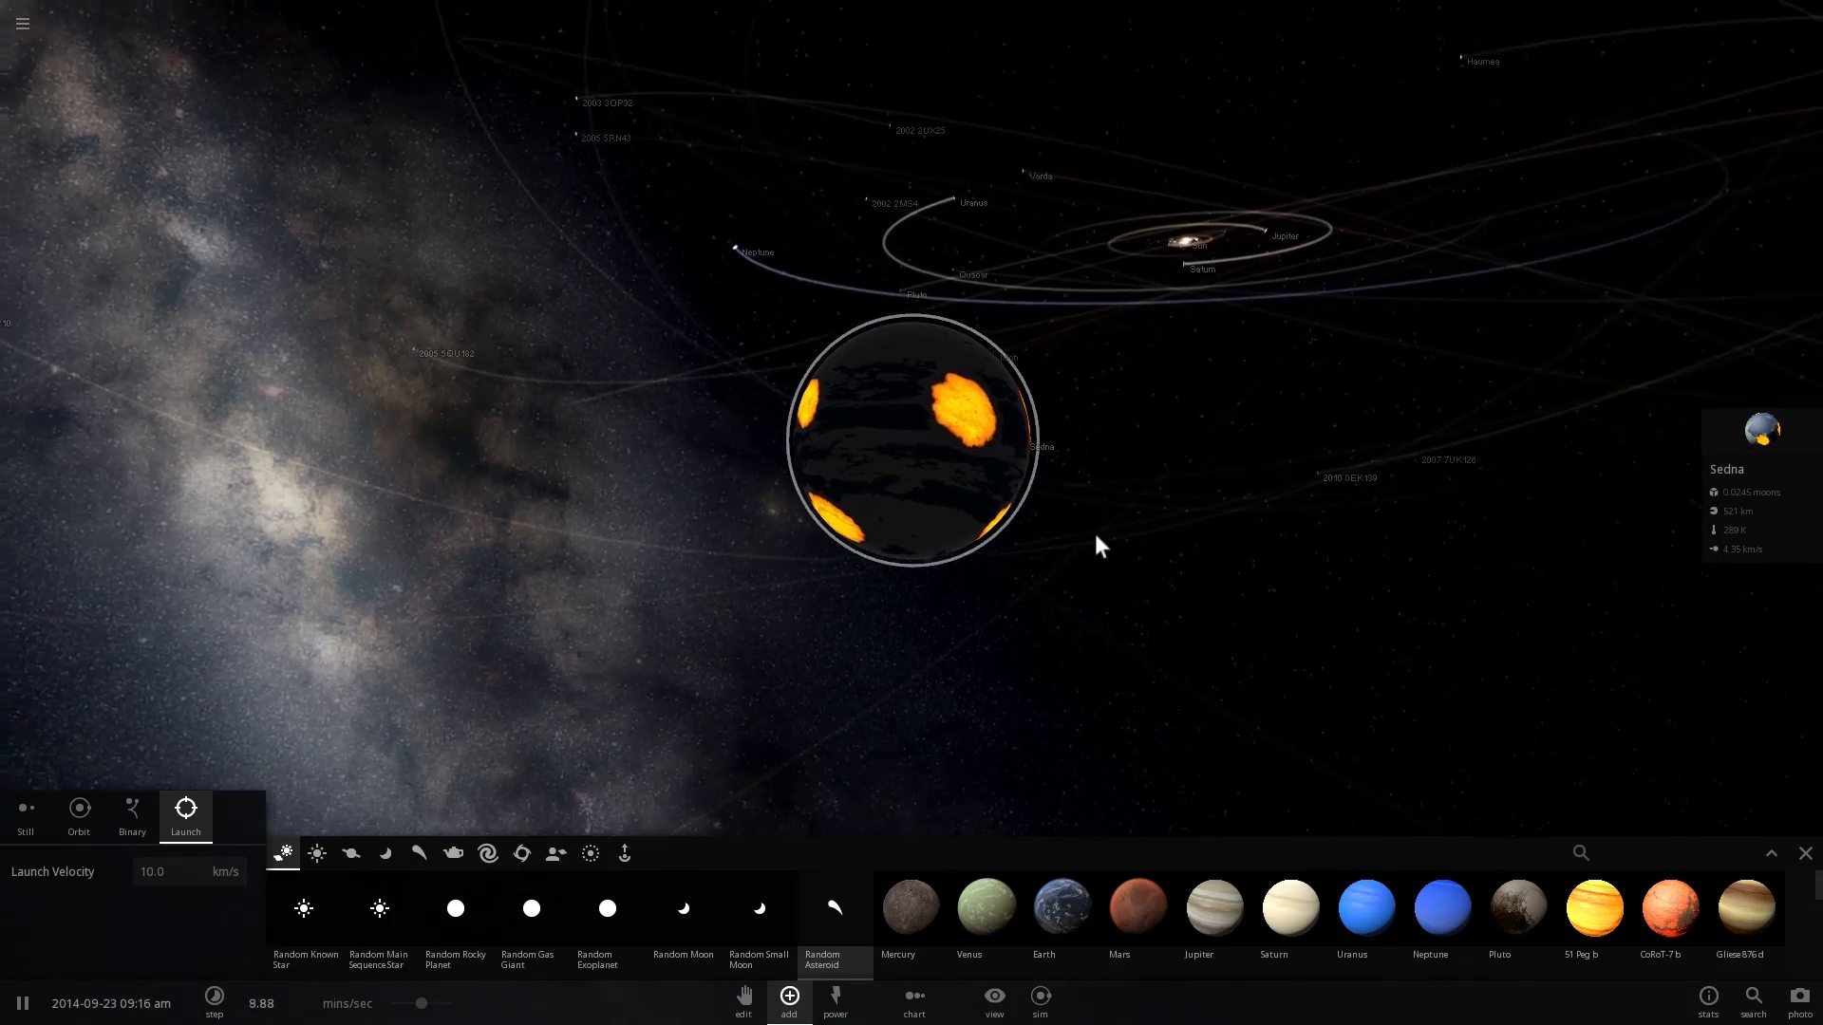
scroll(1134, 586, down, 5)
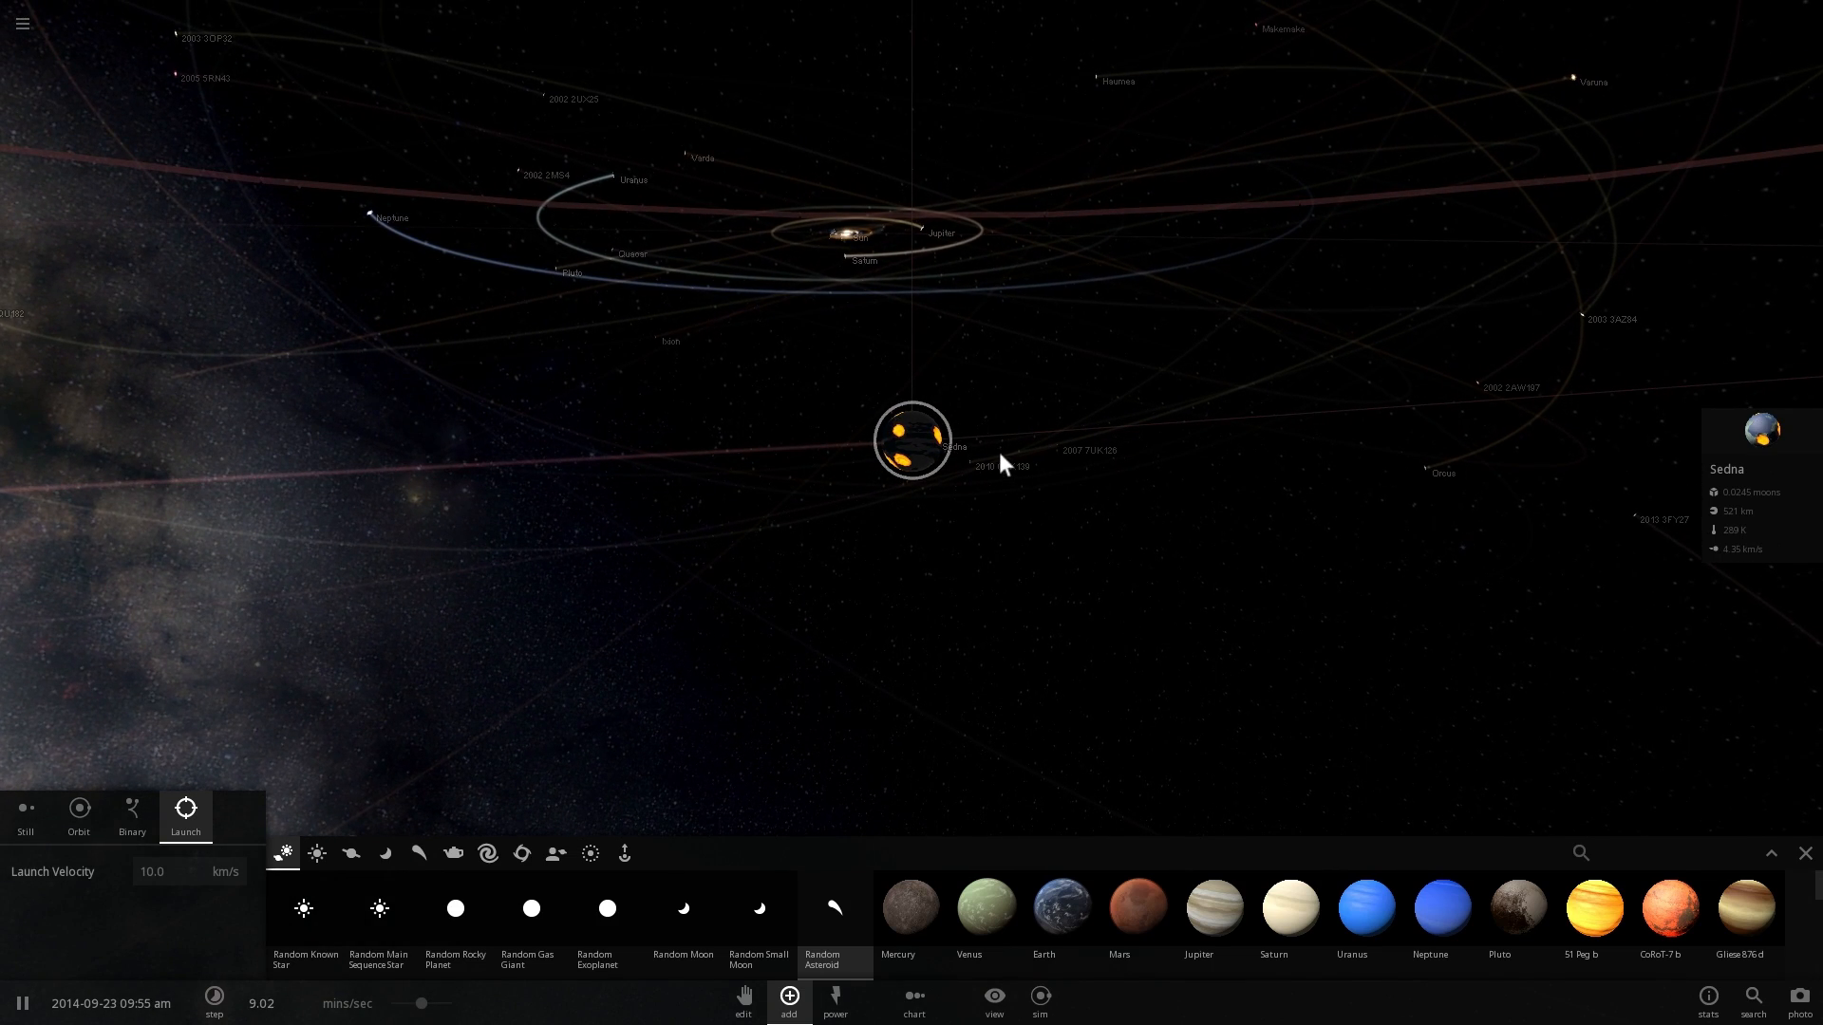
Pause the simulation, place a Venus in orbit near Sedna and open its full properties
mouse_move(979, 444)
right_down()
mouse_move(962, 644)
mouse_move(936, 546)
mouse_move(944, 618)
mouse_move(913, 704)
right_up()
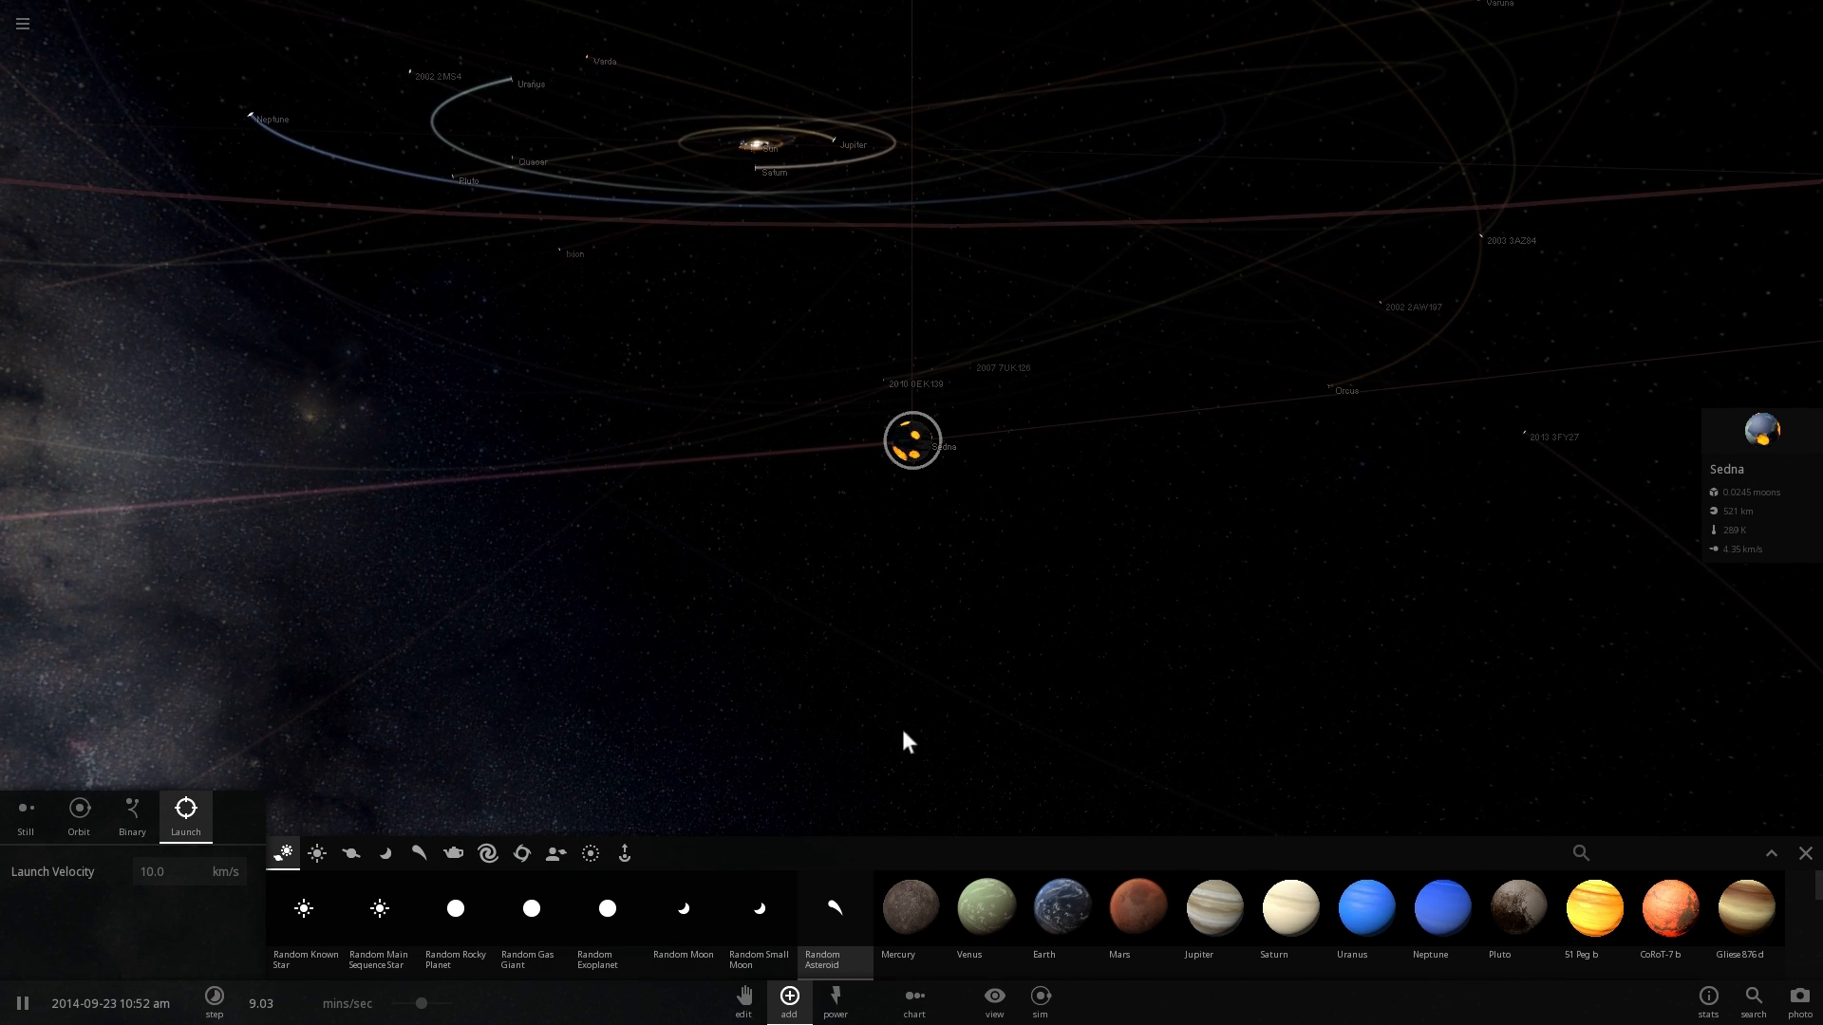
key(space)
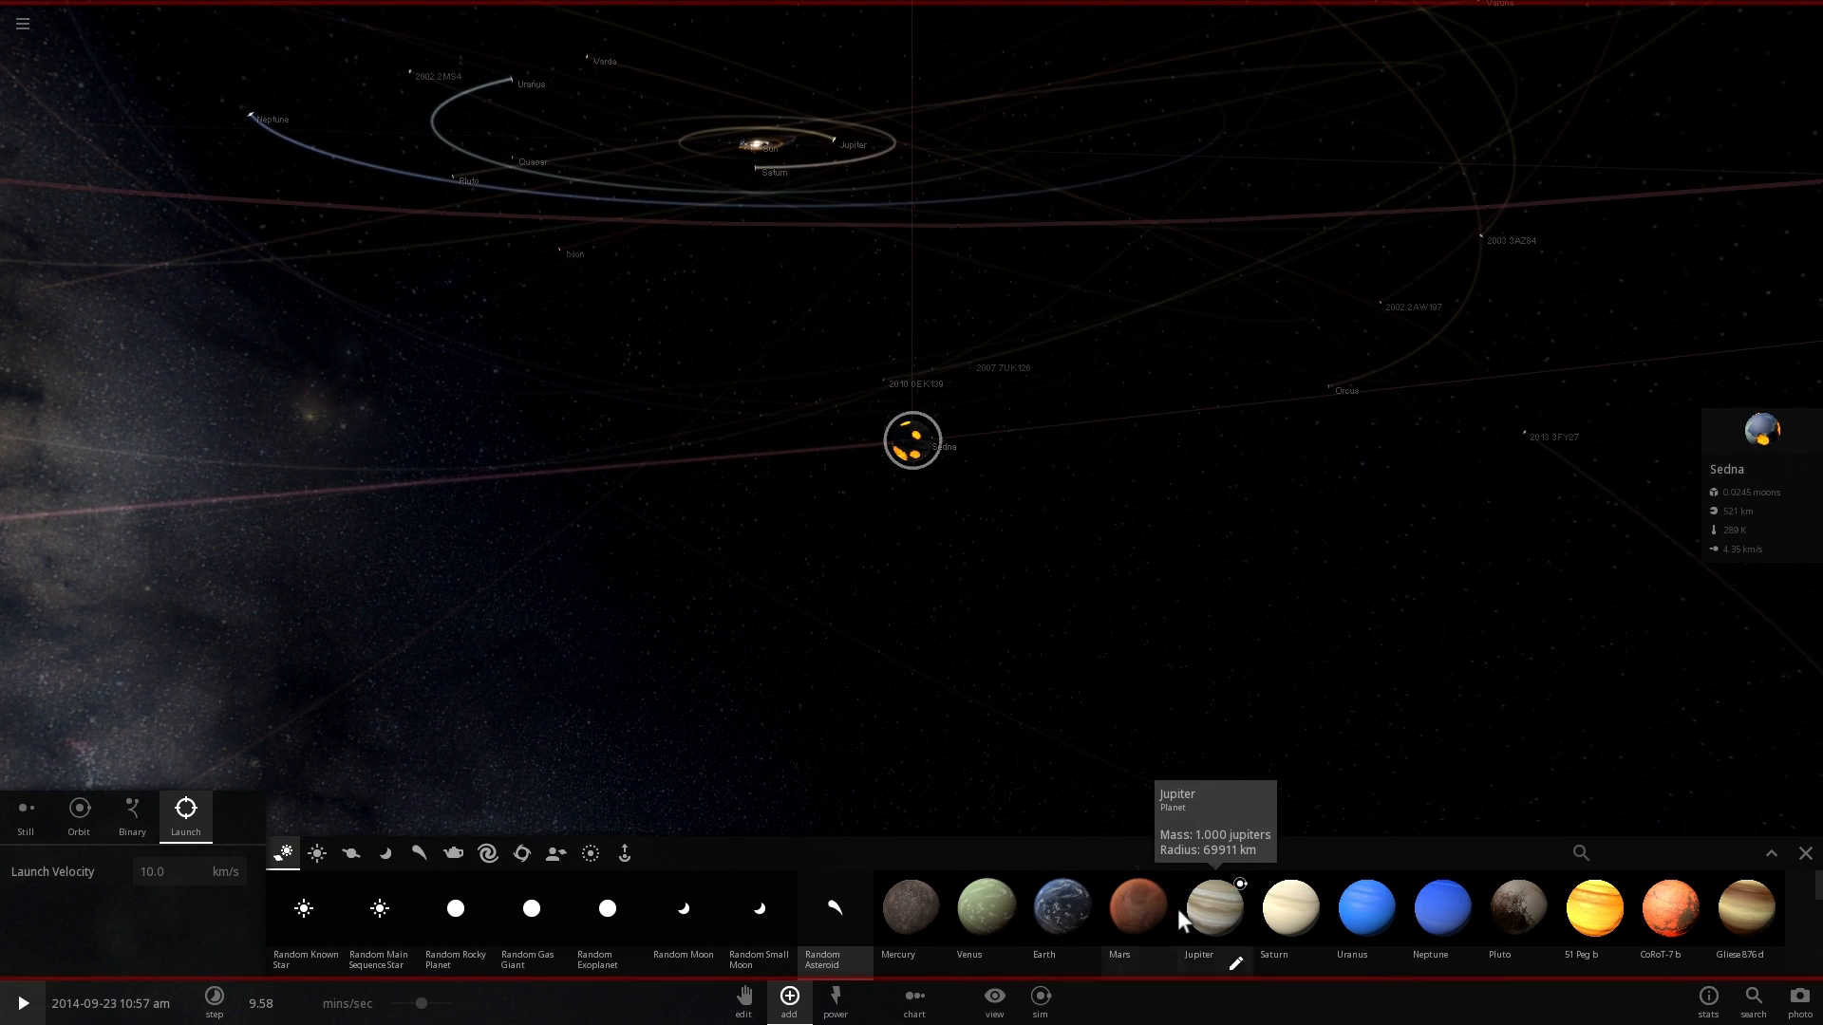
click(985, 909)
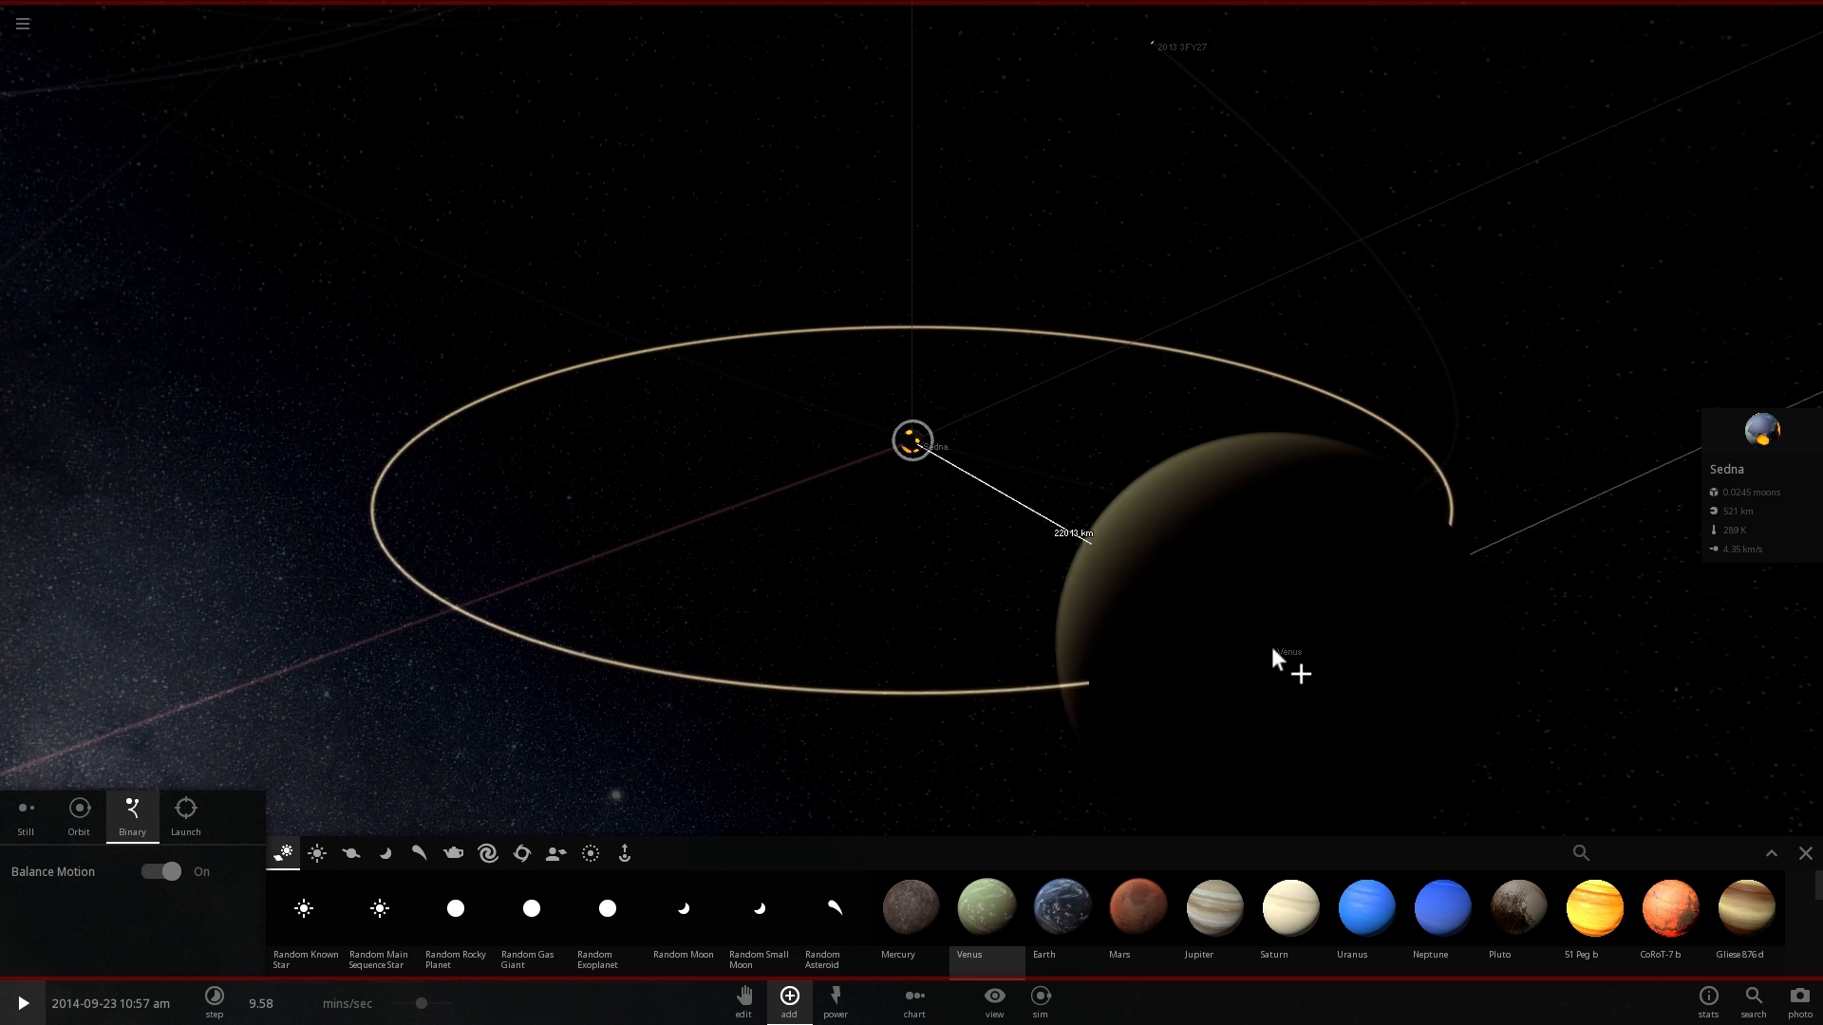
click(1287, 654)
click(1804, 860)
click(1293, 723)
click(1777, 441)
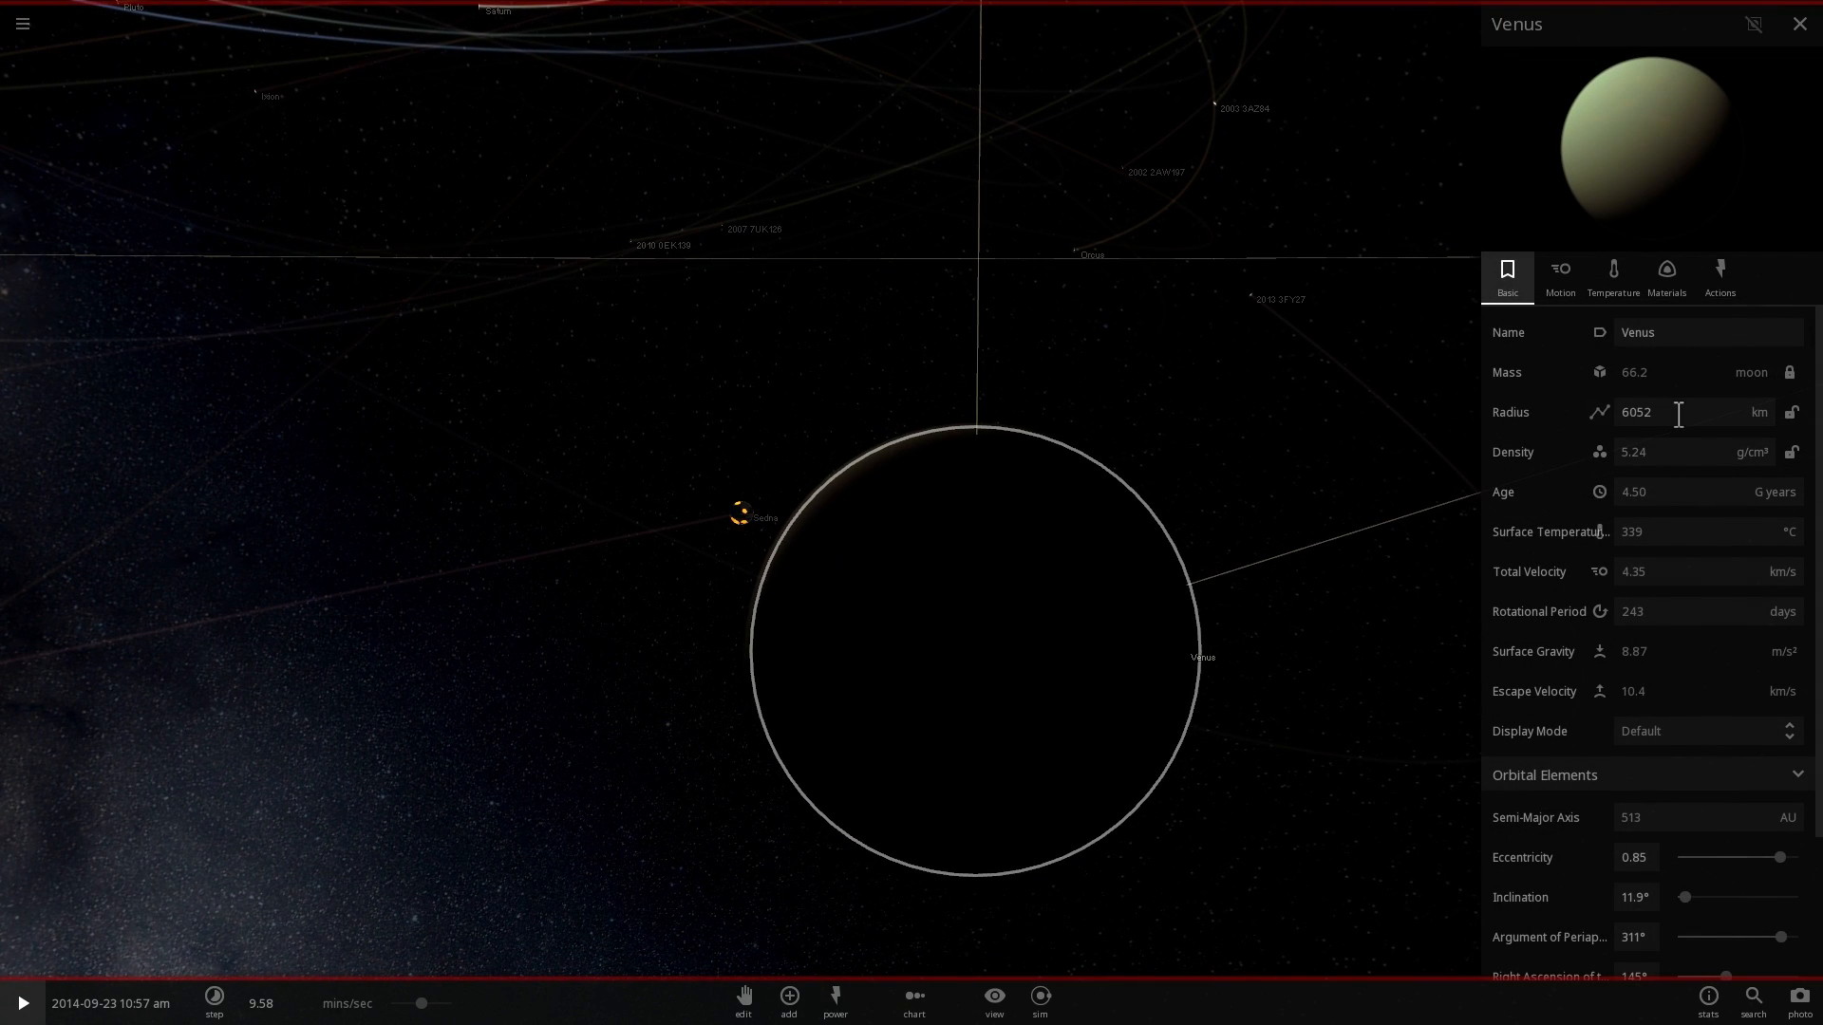
text(0.)
text(000000000001)
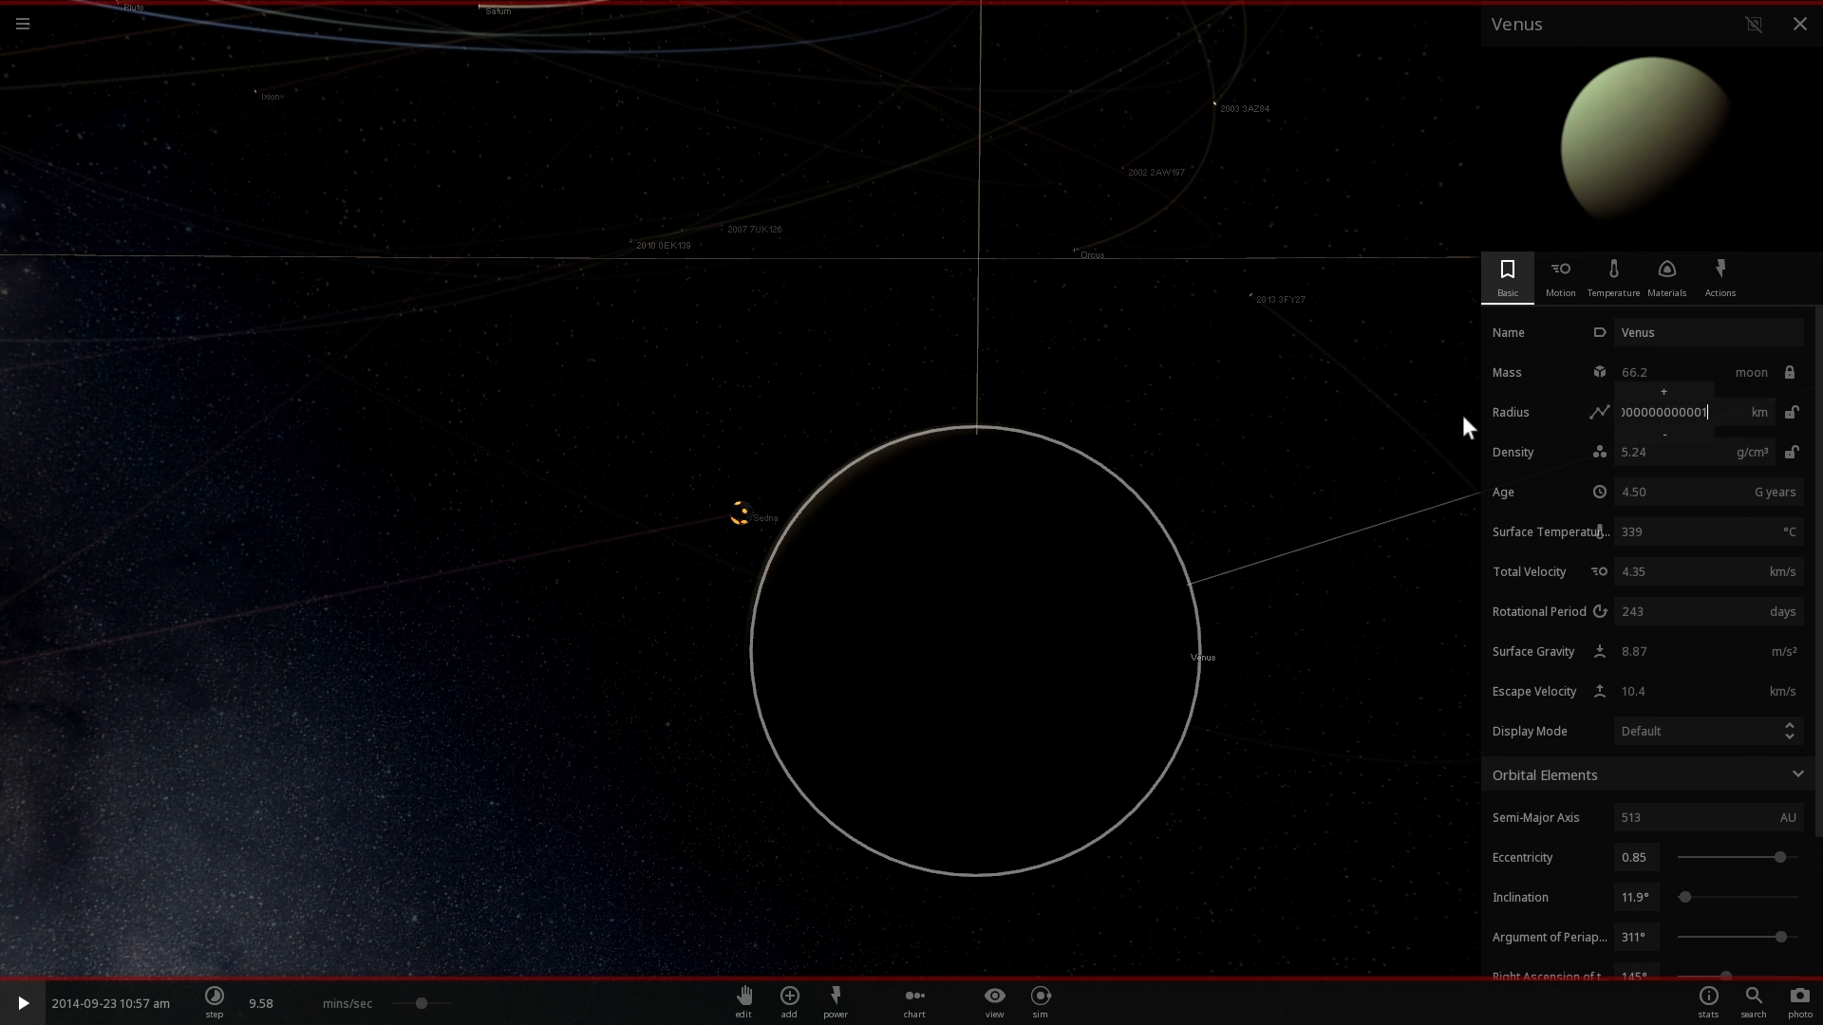
Confirm Venus's tiny 7.23 mm radius, rename it 'Sedna Heater' and resume the simulation
key(Return)
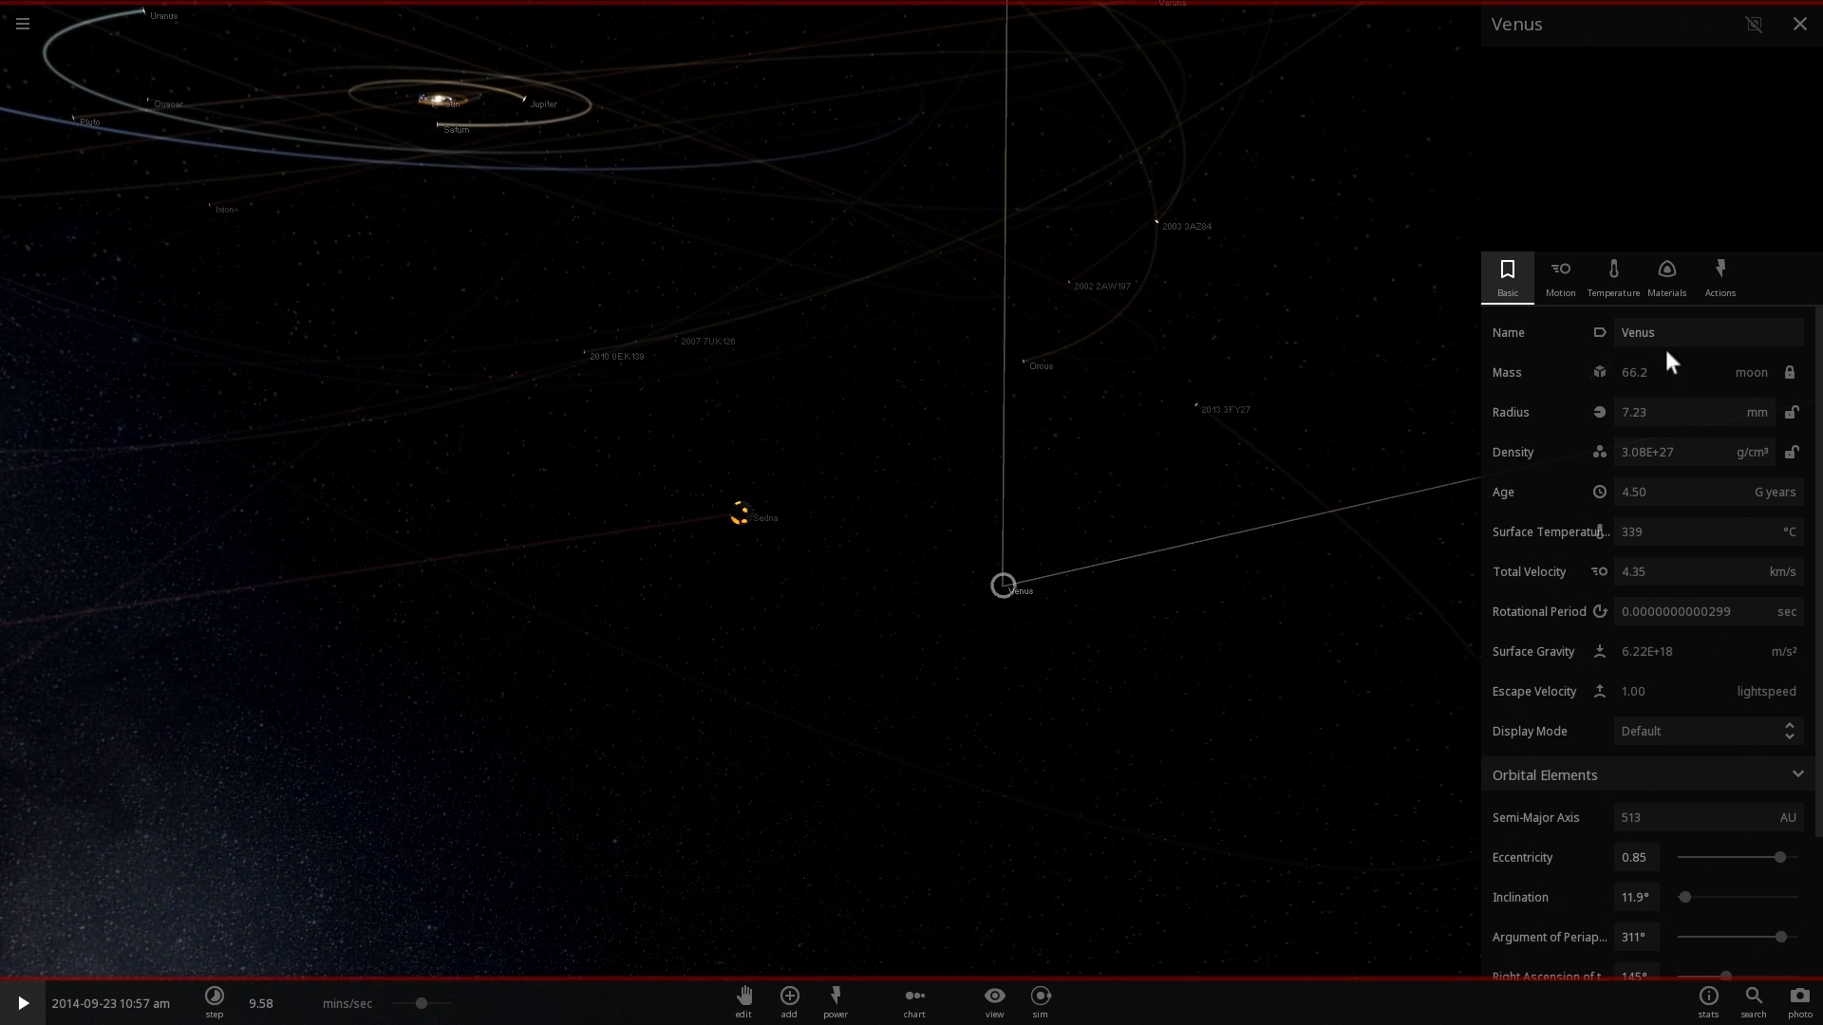
text(Sedna Heater)
key(Return)
key(space)
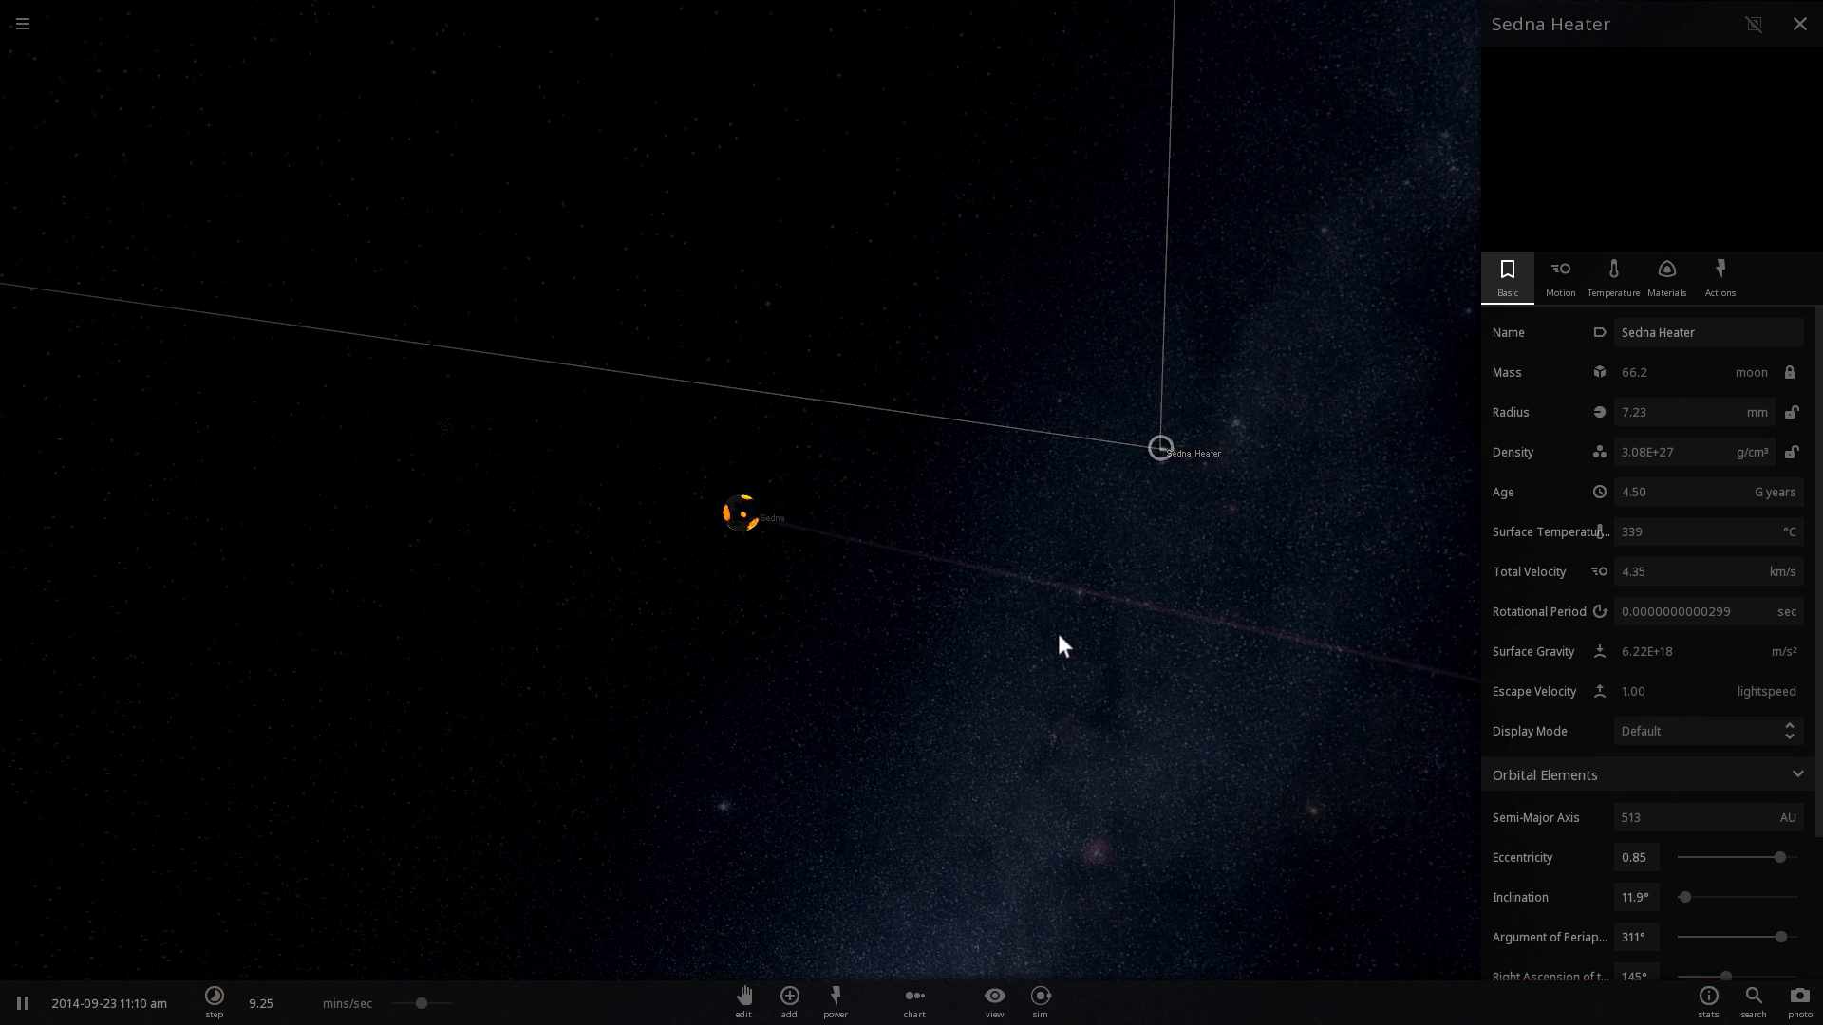
drag(1108, 668, 755, 581)
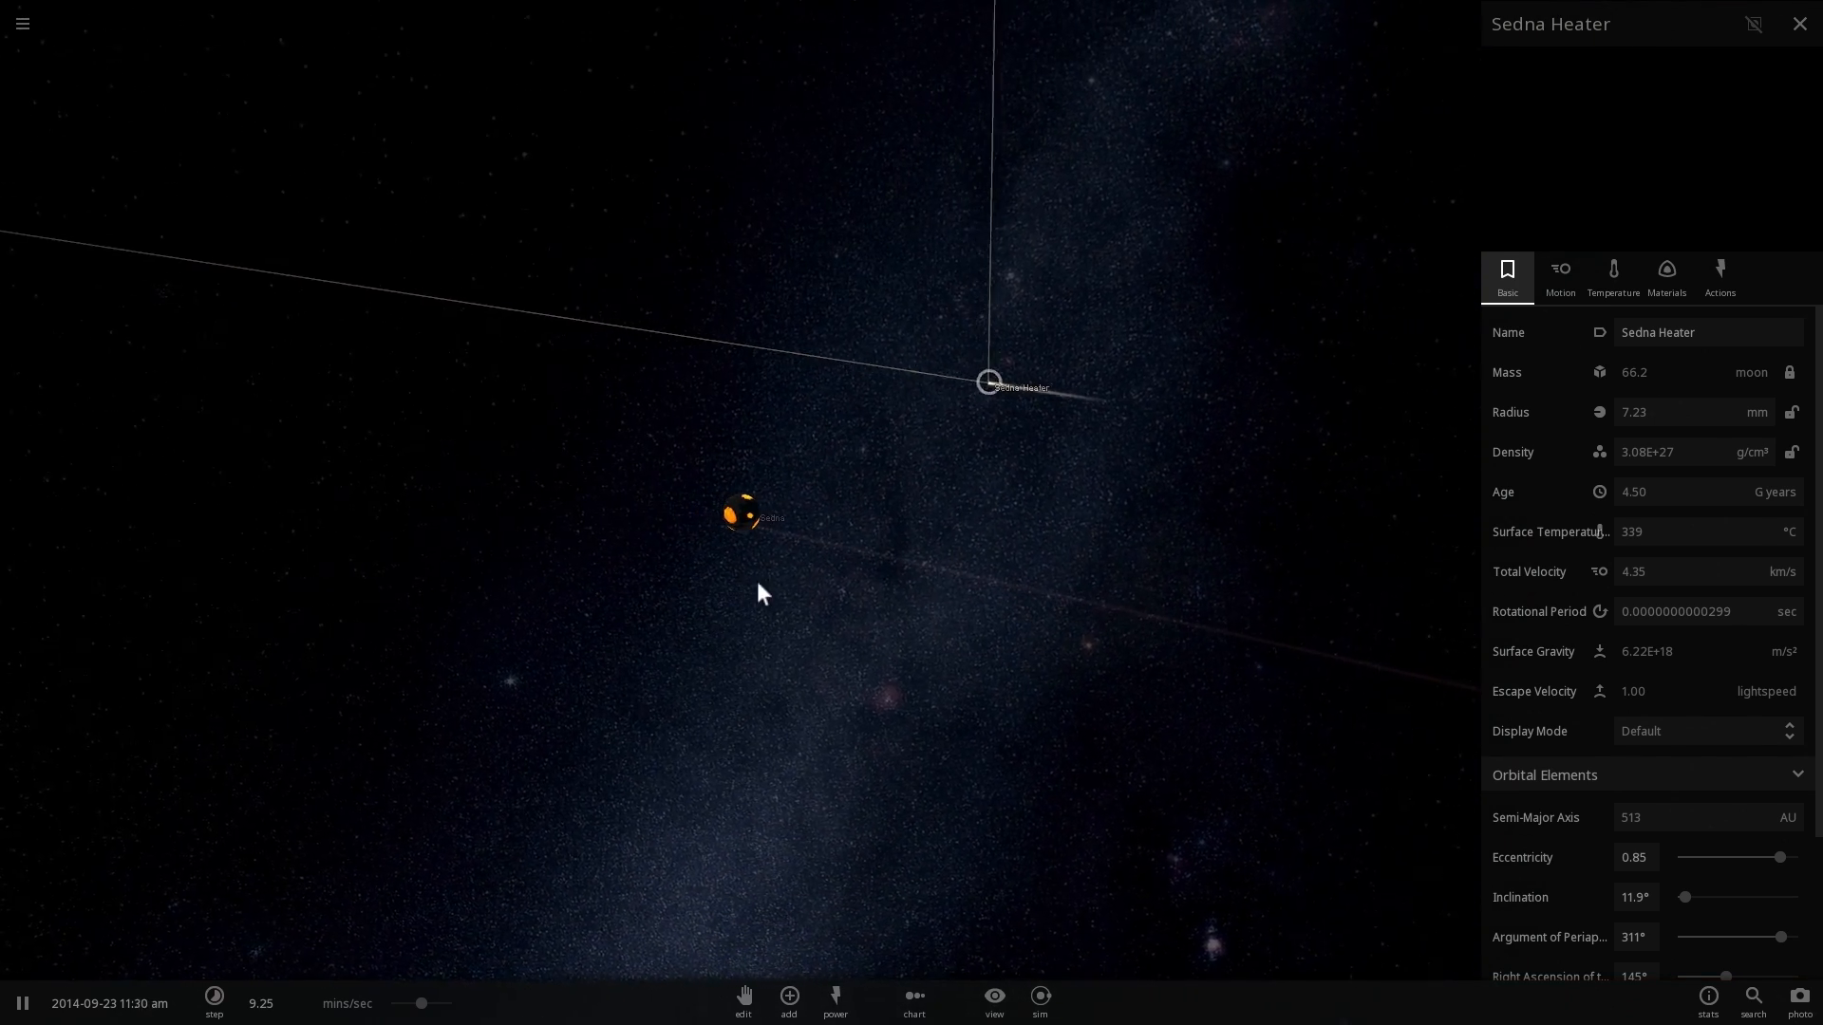
Select Sedna and review its temperature, tidal heating and material composition, returning to Basic
click(994, 1005)
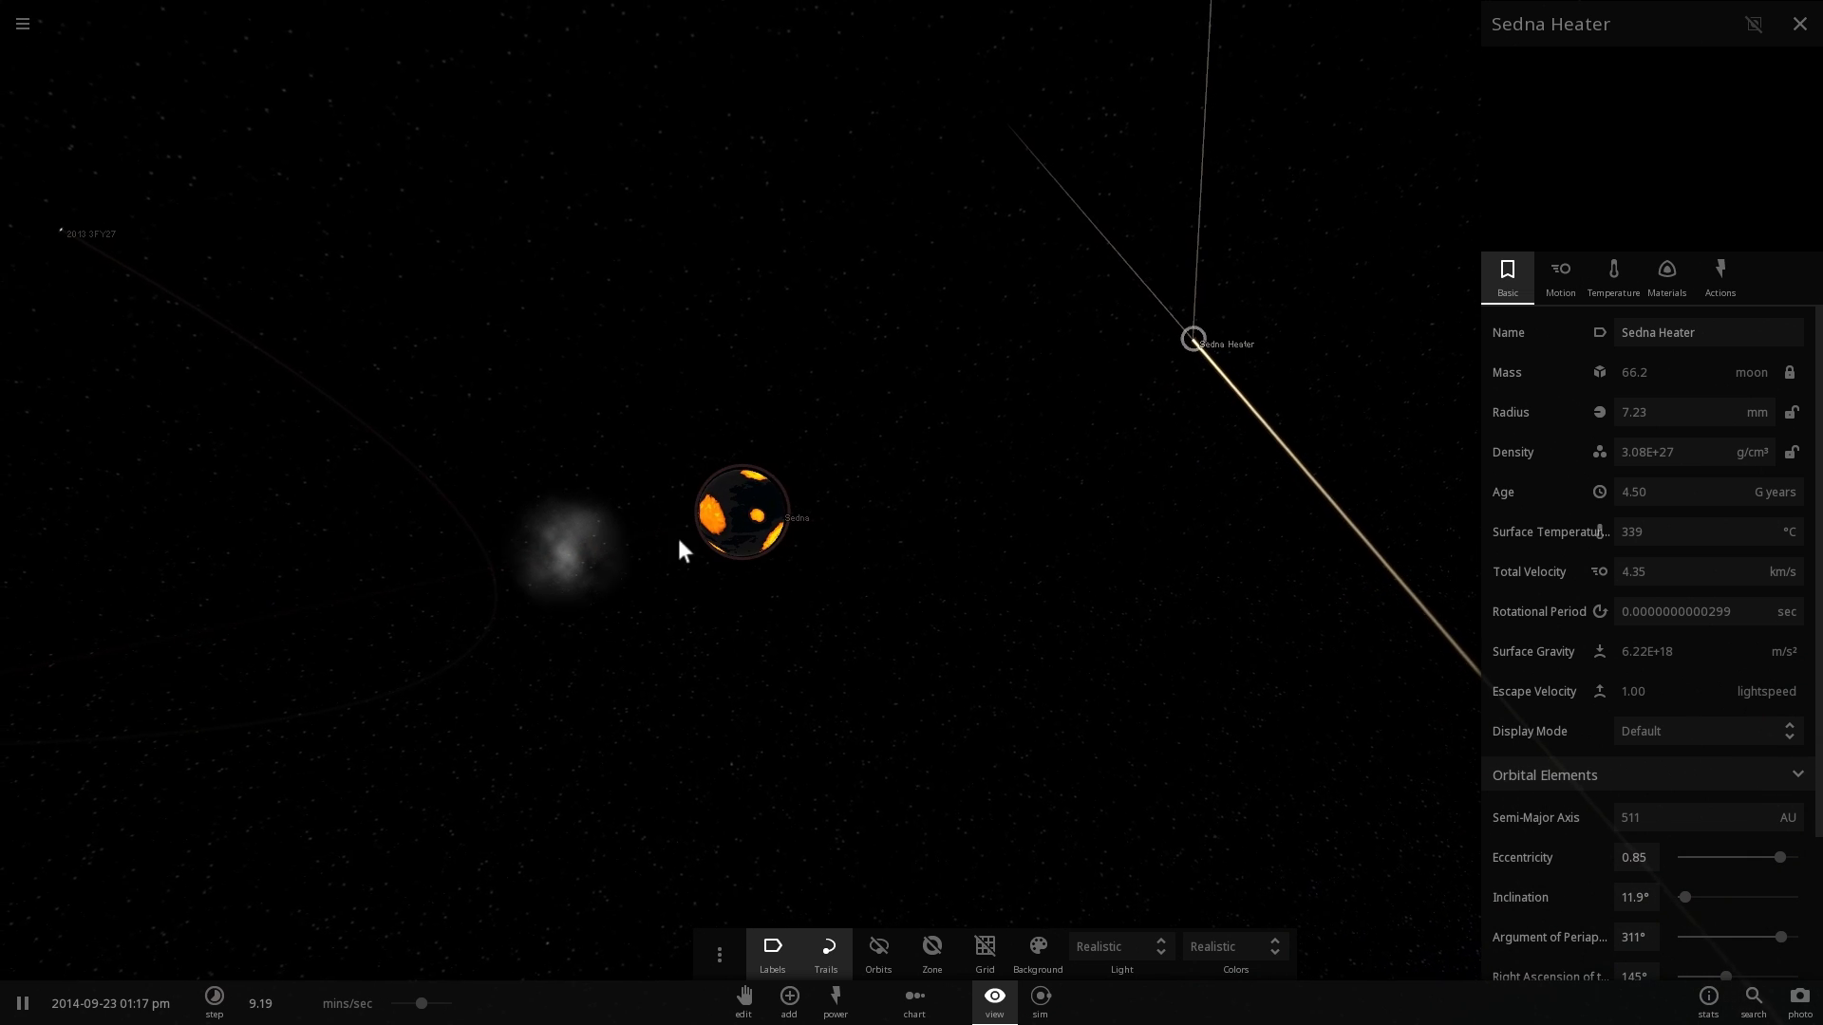
click(767, 526)
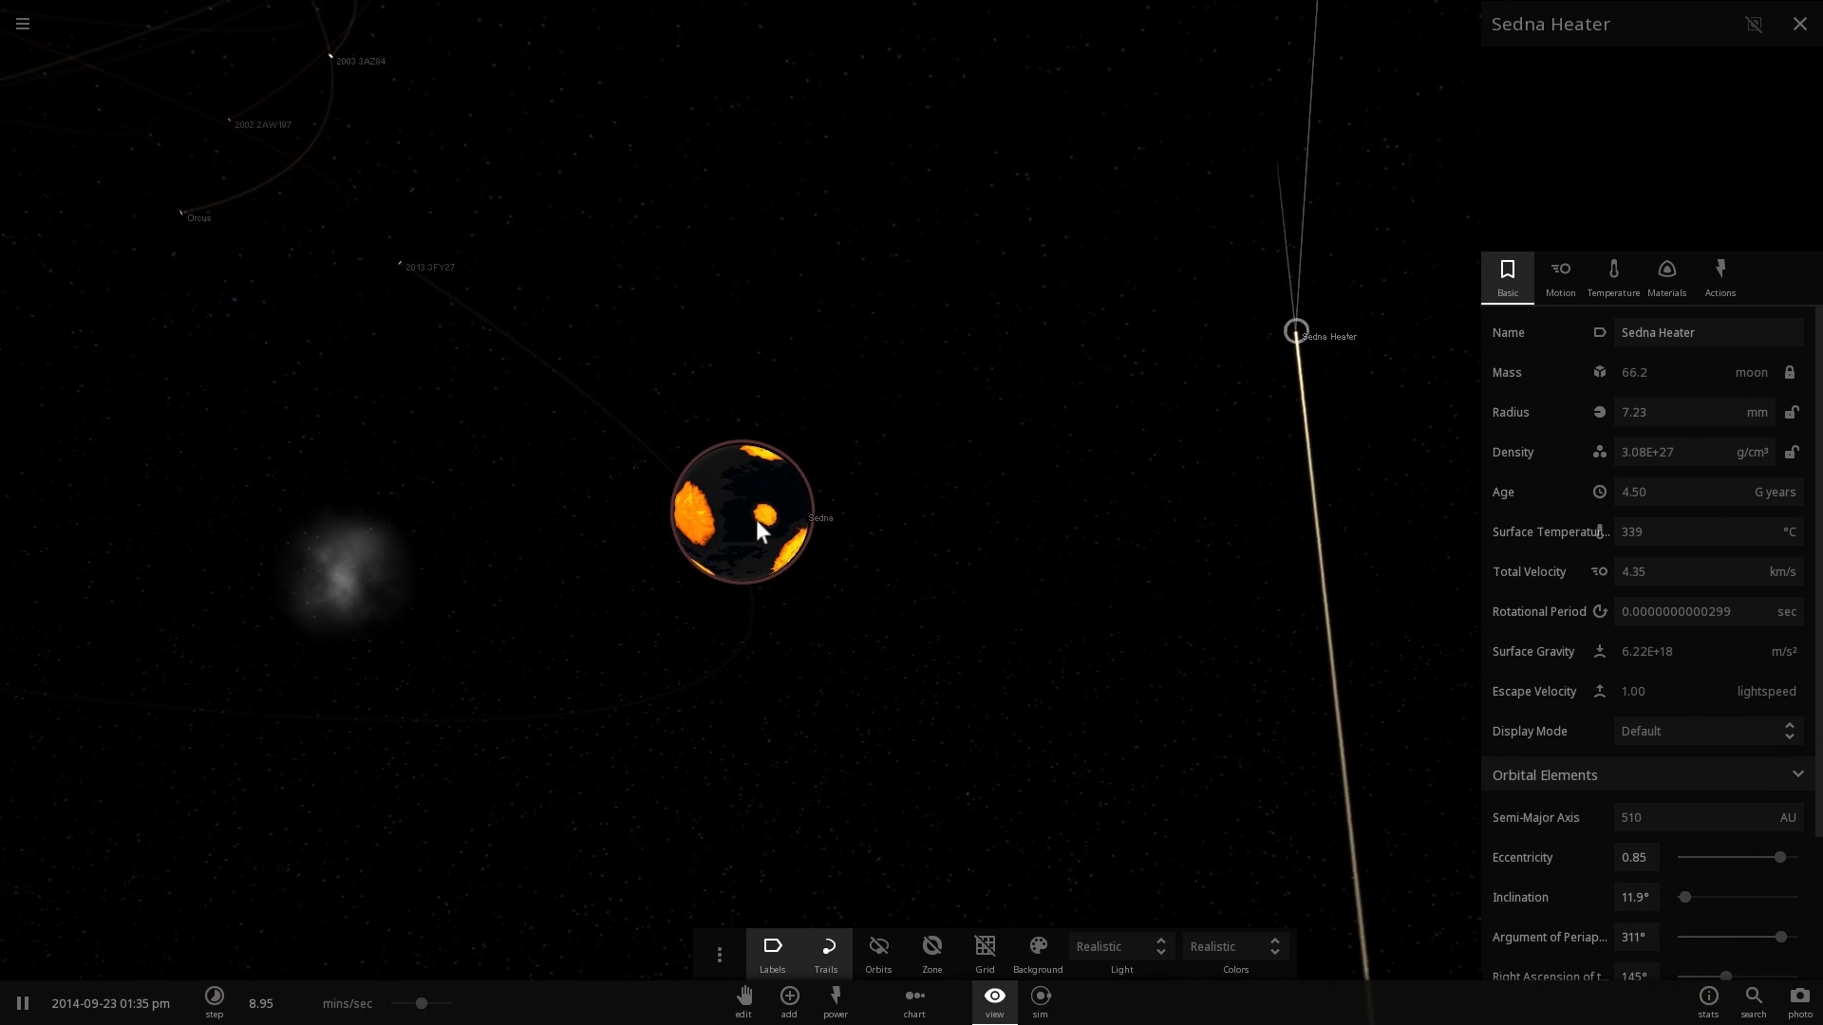
click(1605, 282)
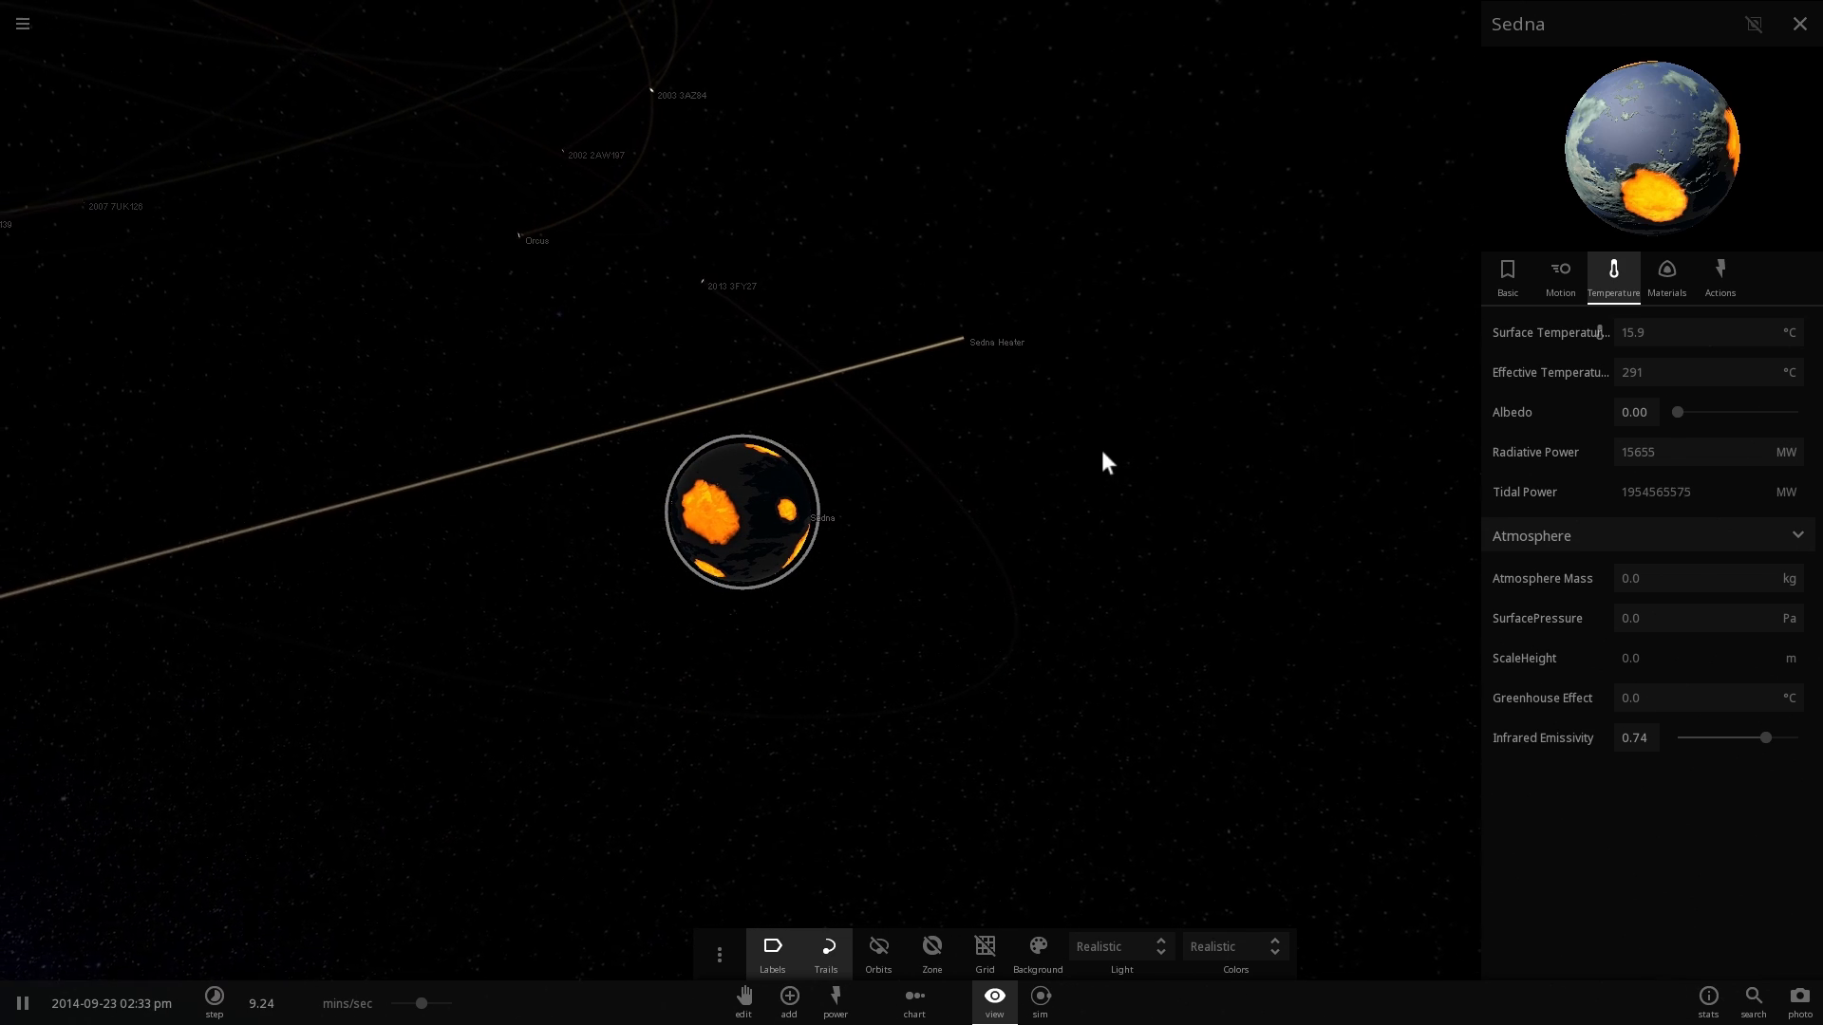
scroll(907, 491, up, 3)
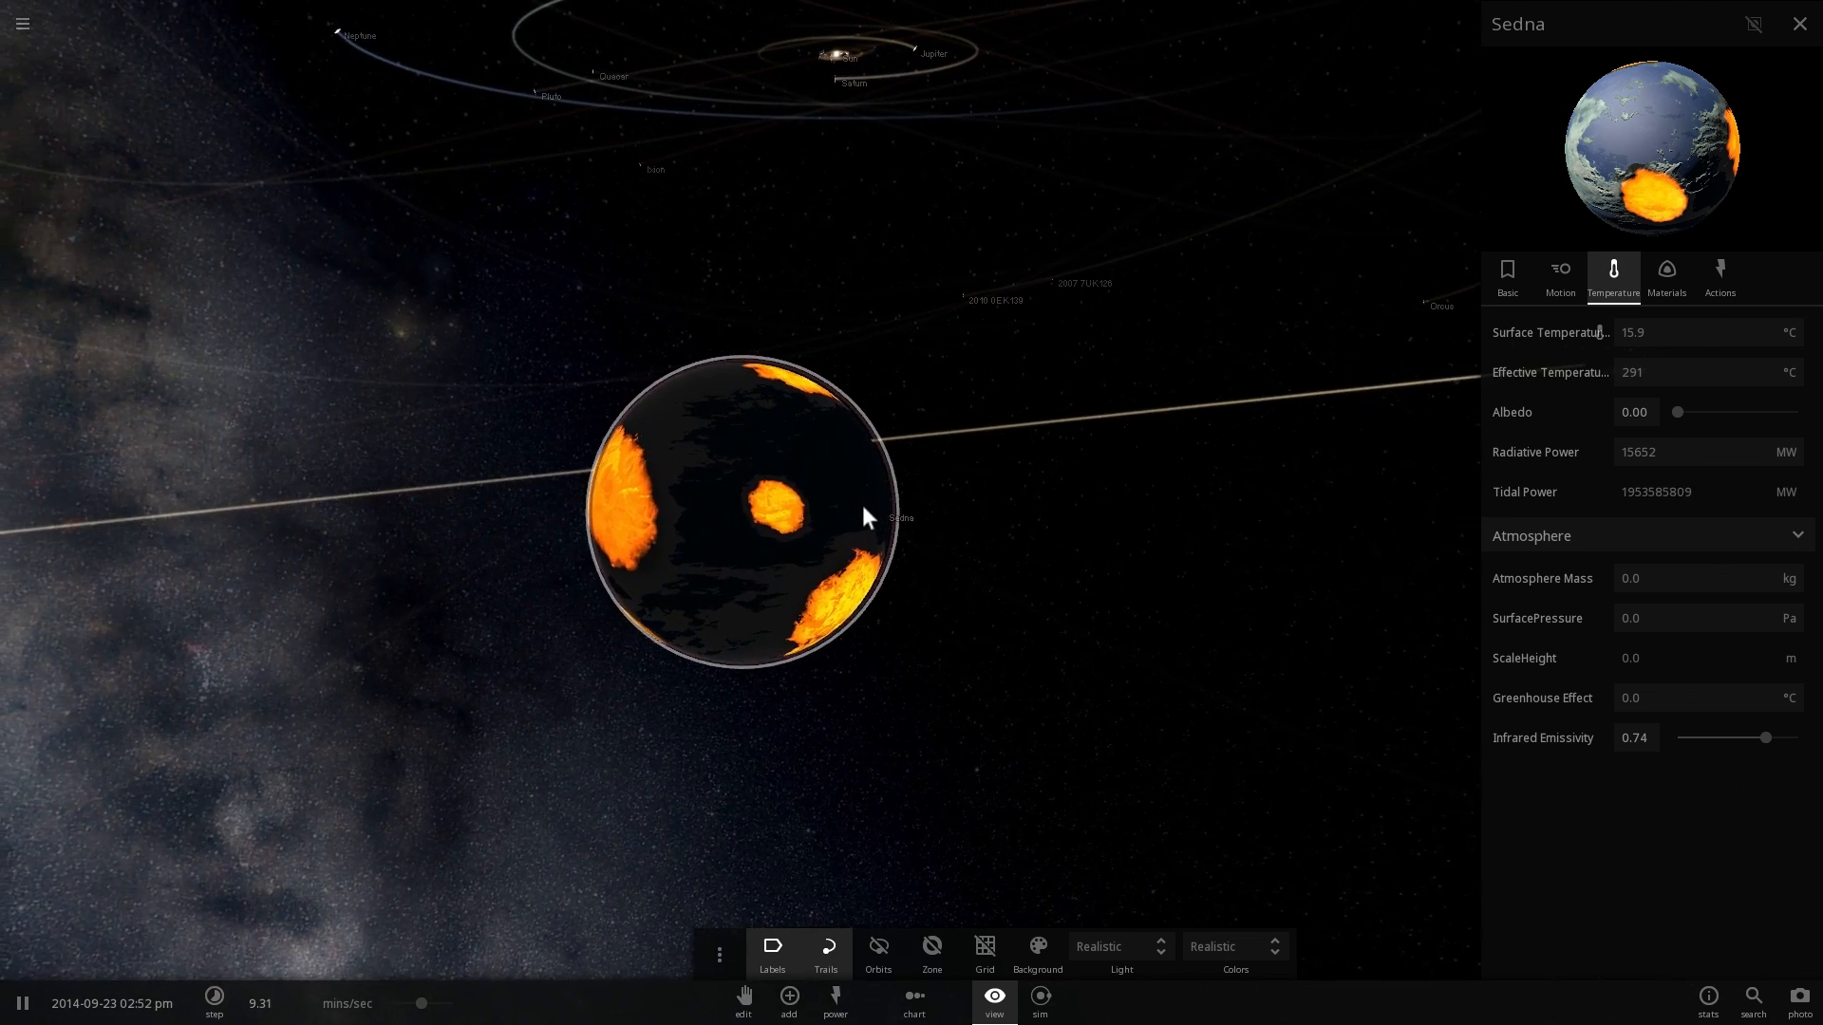
scroll(902, 498, up, 3)
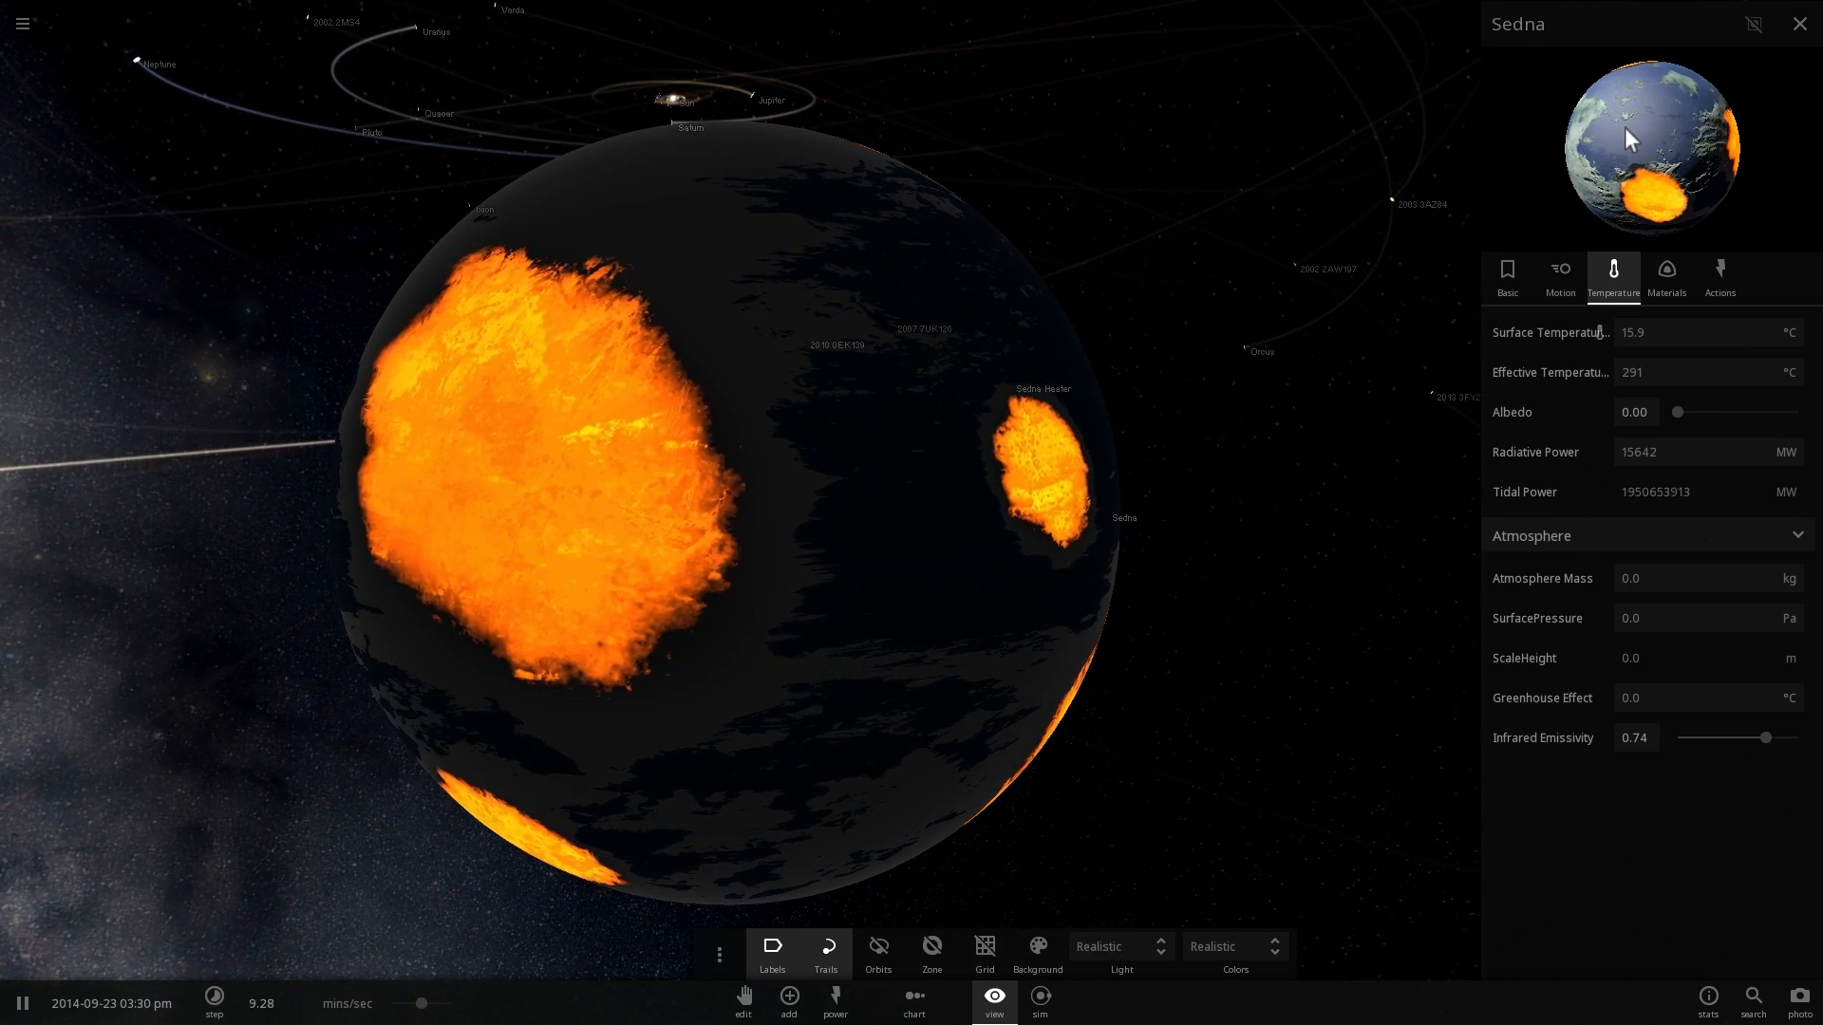
drag(752, 432, 1067, 367)
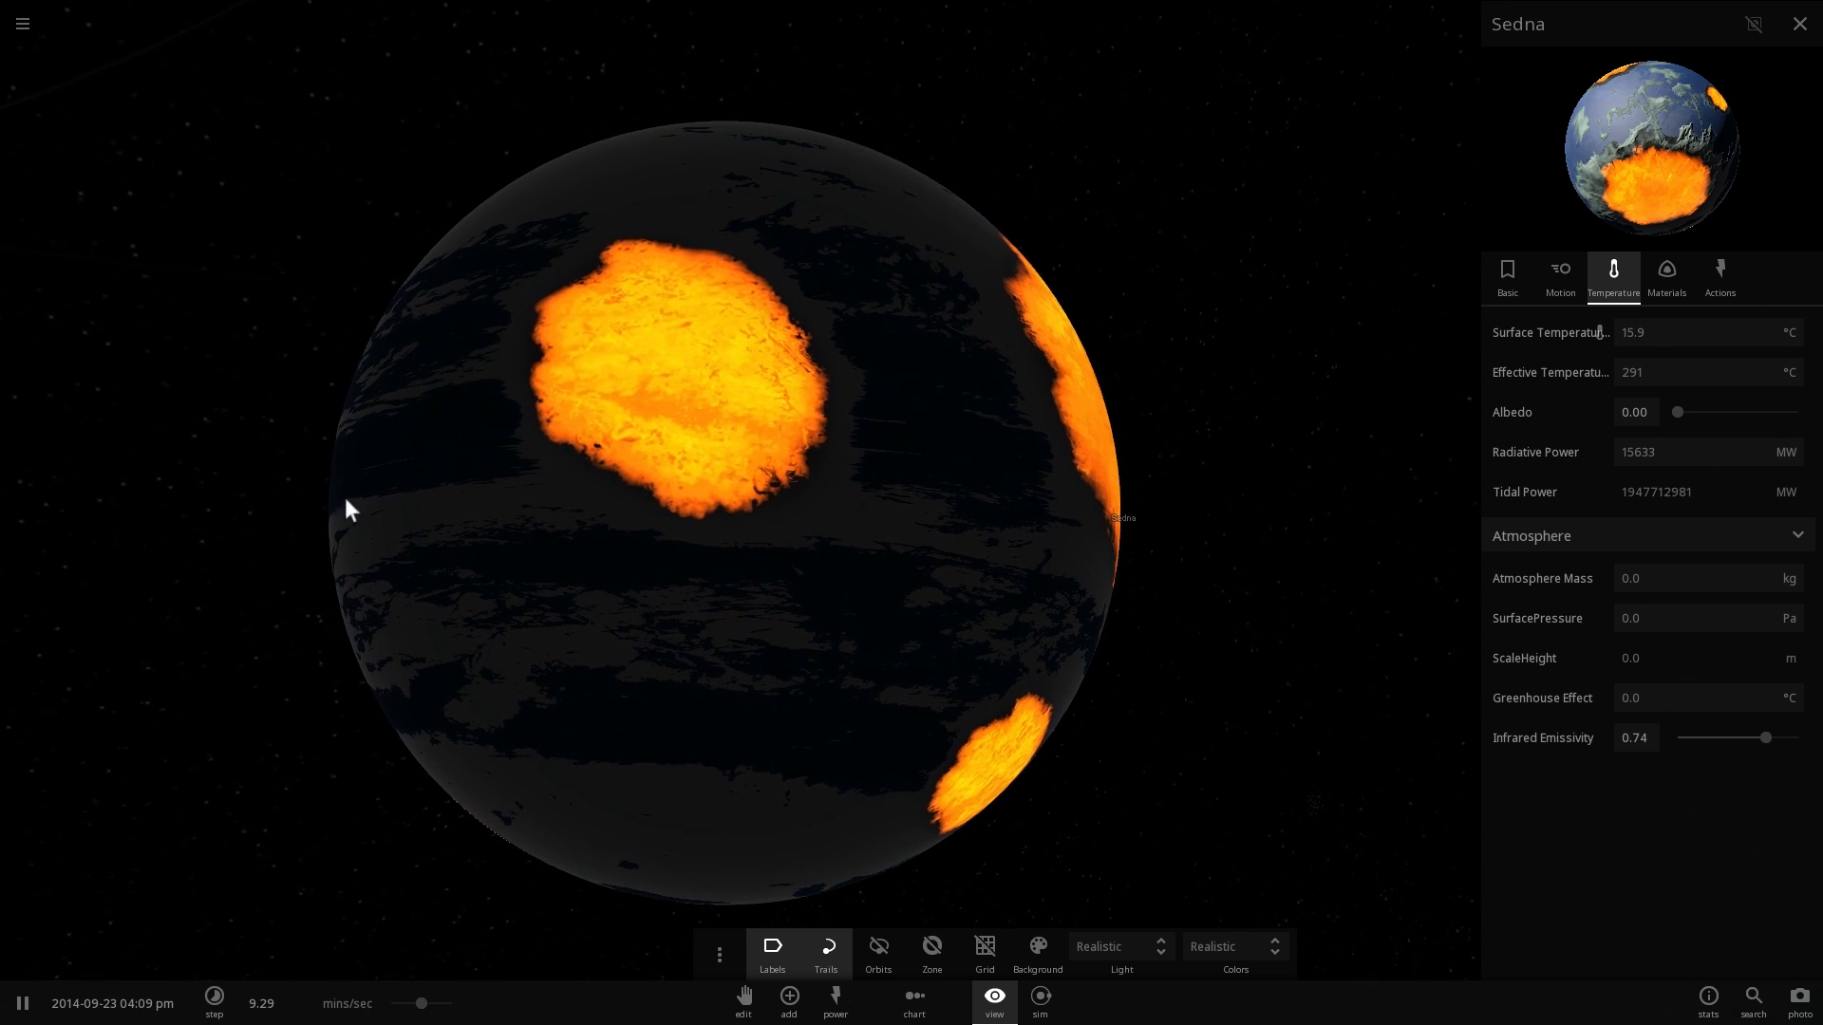
mouse_move(1591, 104)
mouse_down()
mouse_move(1726, 175)
mouse_move(1627, 153)
mouse_move(1652, 141)
mouse_up()
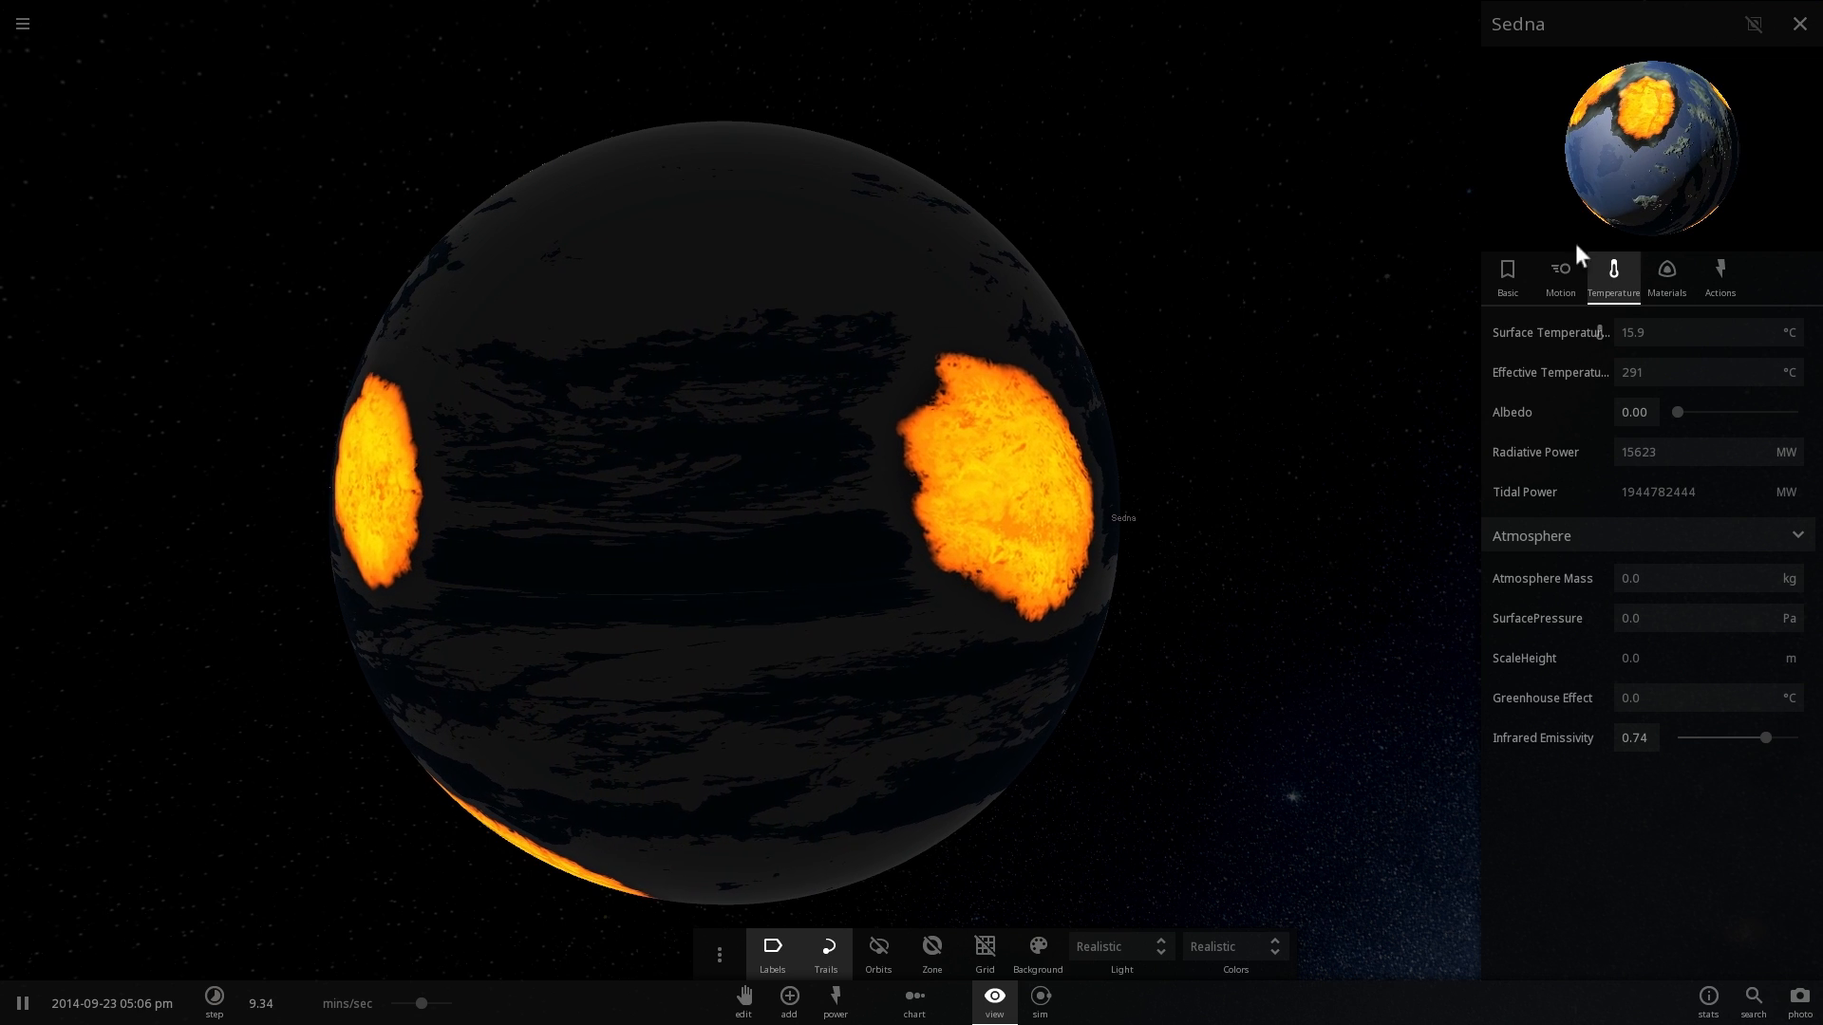
click(1666, 278)
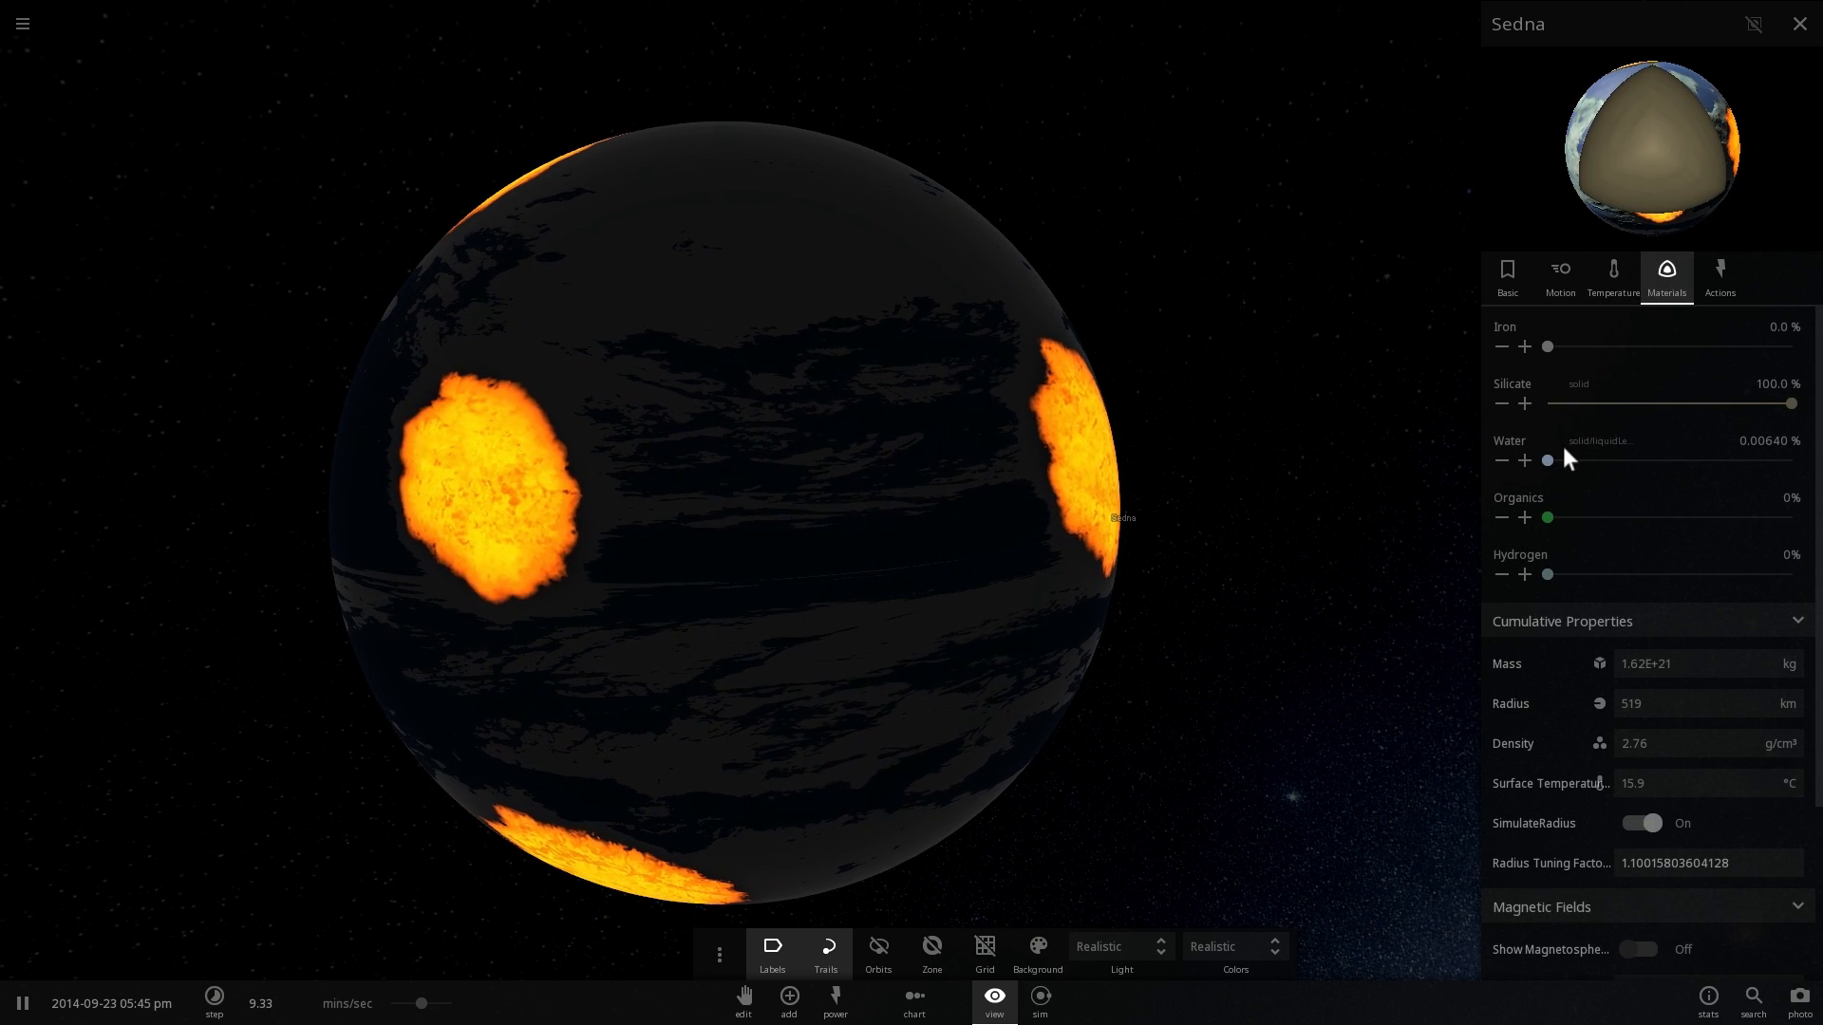
click(1506, 279)
scroll(1099, 370, down, 5)
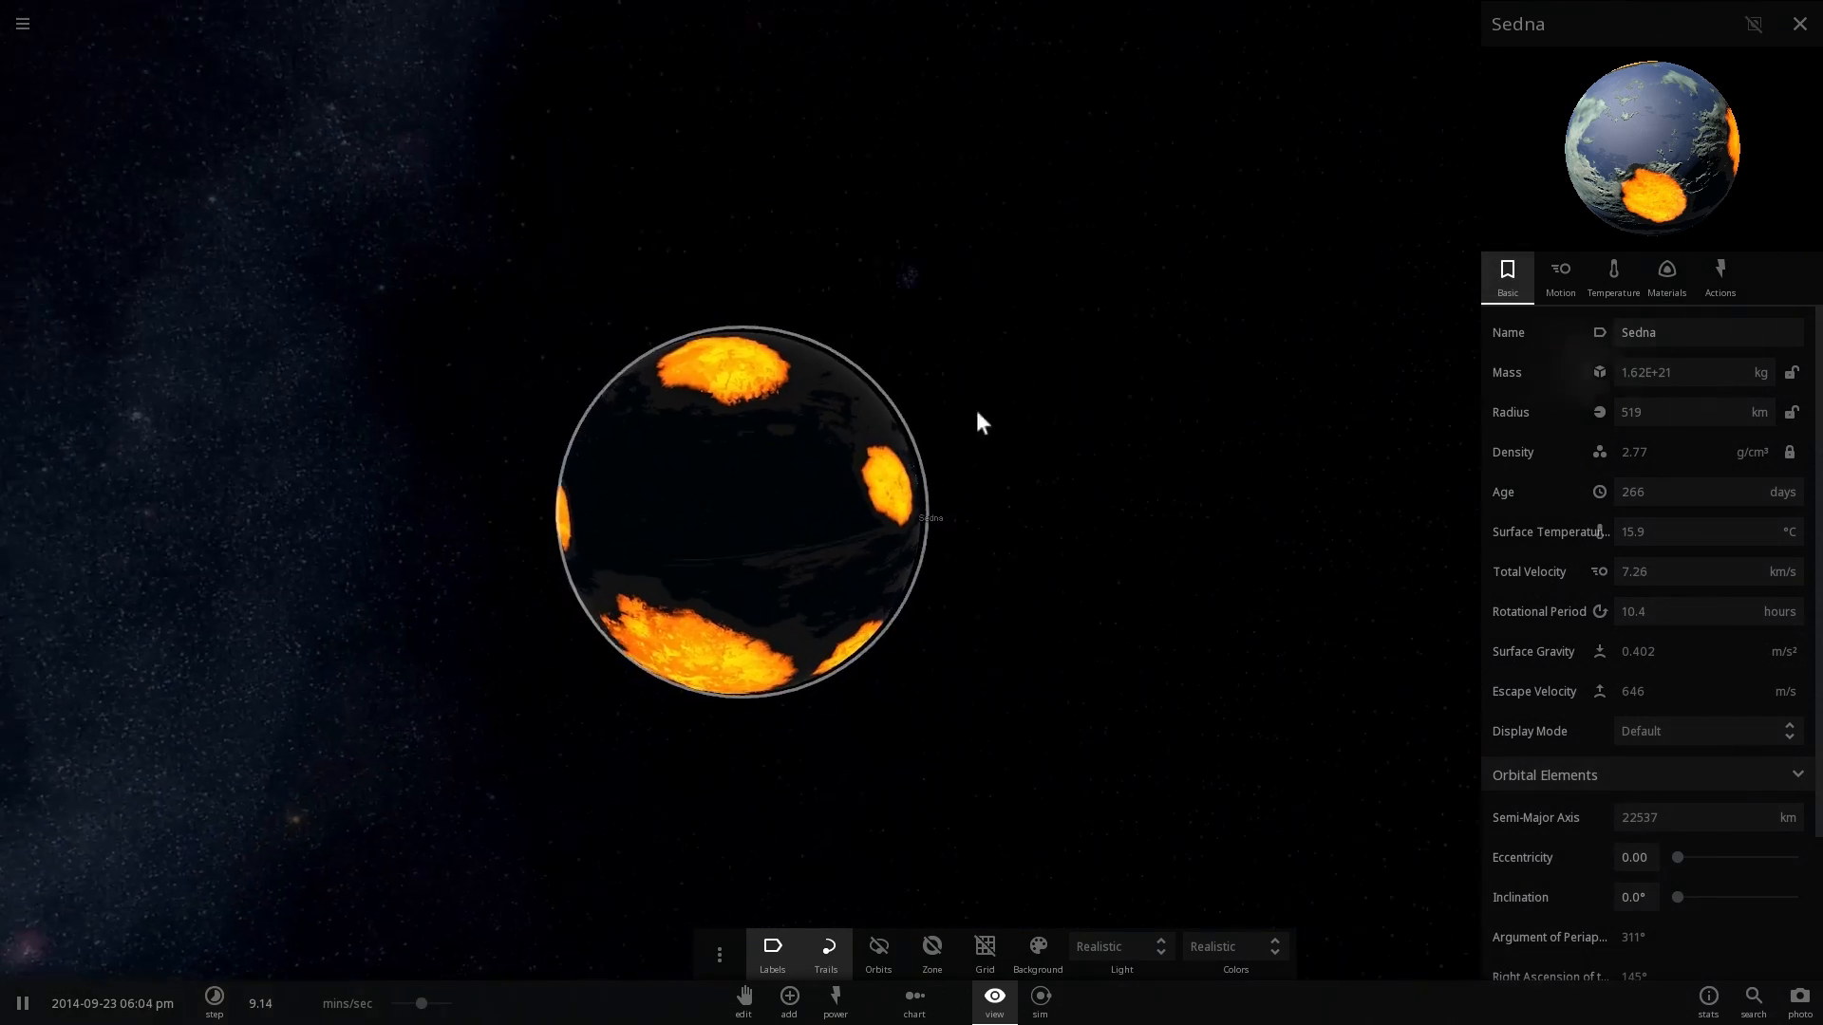
scroll(968, 427, down, 5)
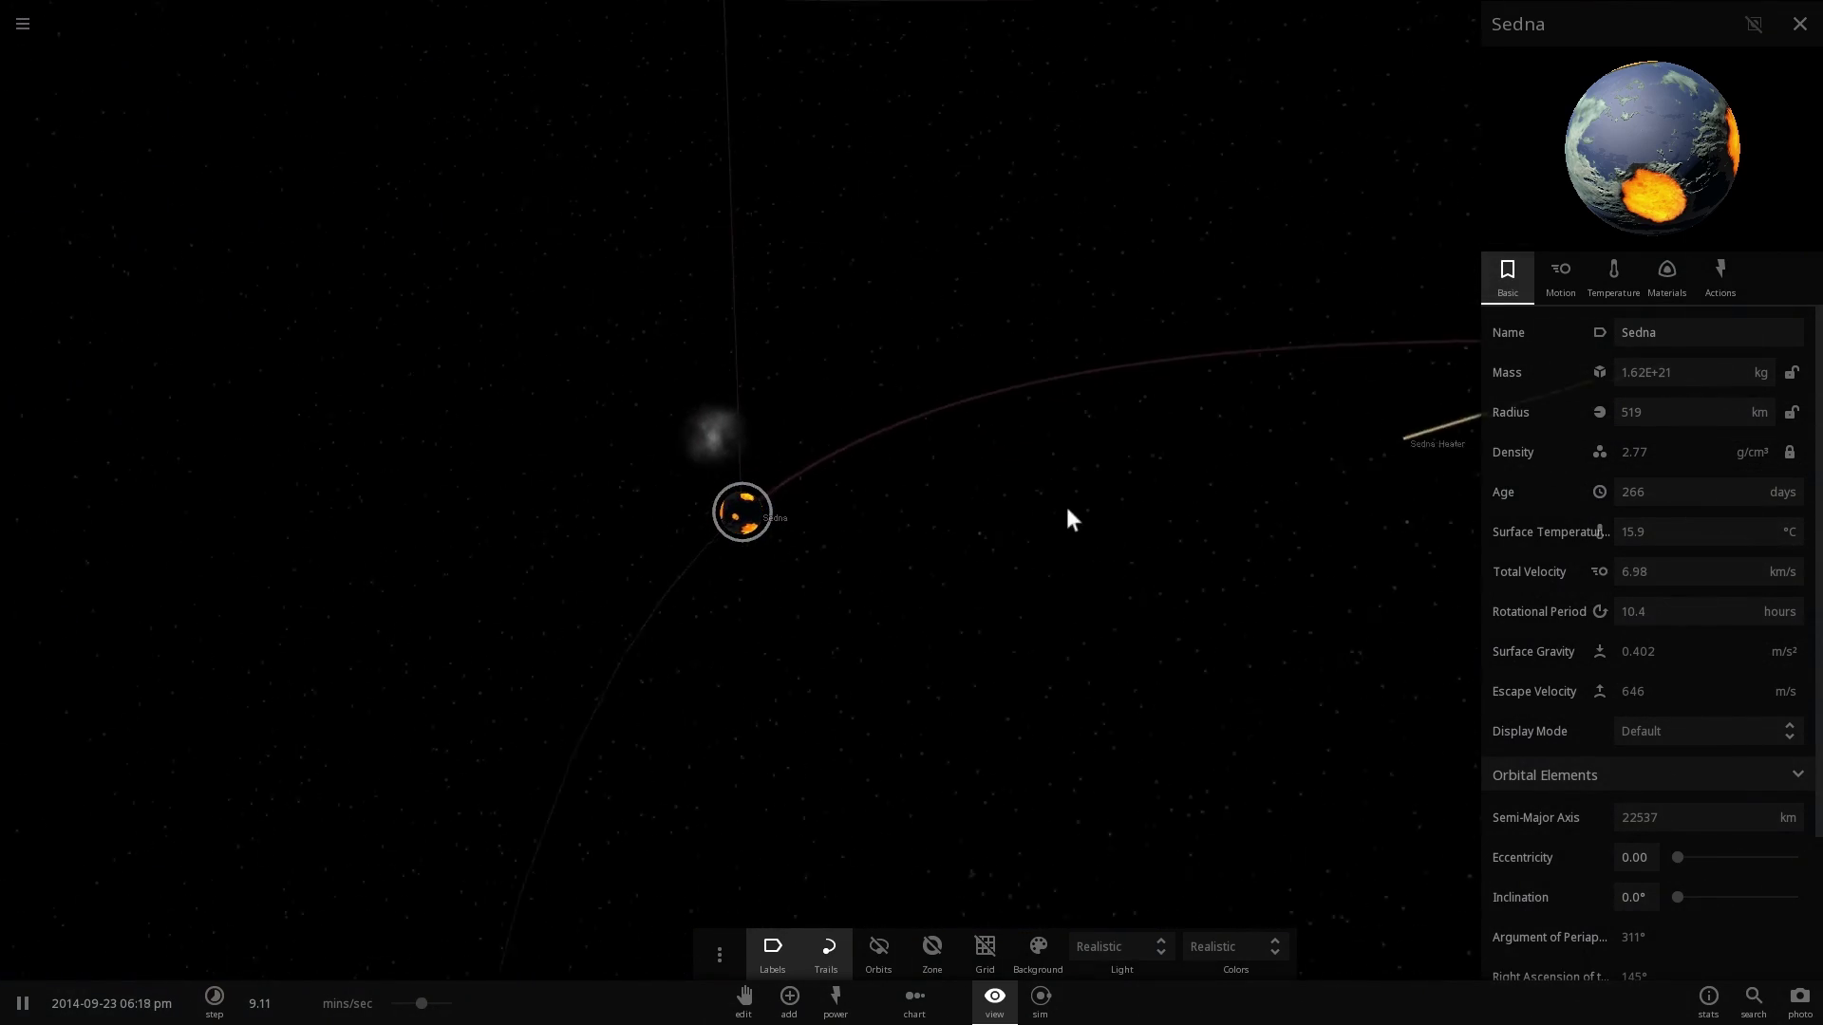
Select the Sedna Heater and centre the view on it
mouse_move(1069, 521)
mouse_down()
mouse_move(1120, 513)
mouse_move(1021, 509)
mouse_up()
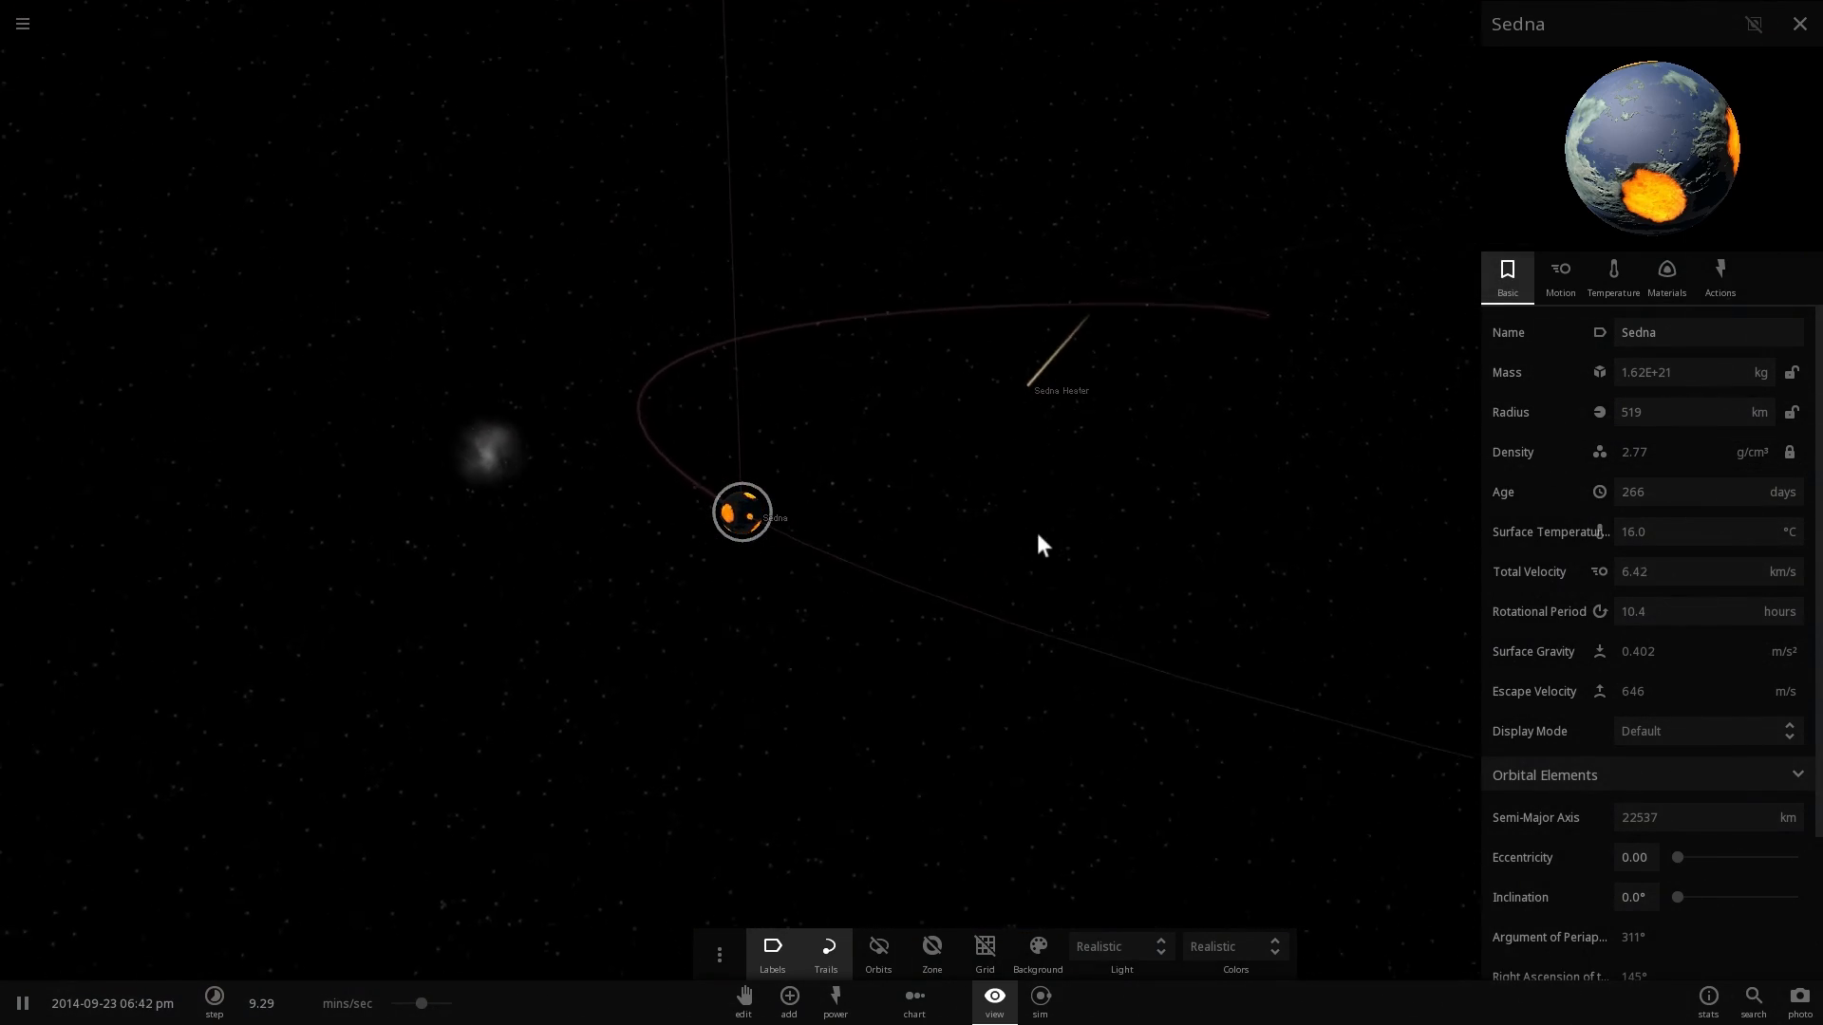
click(921, 331)
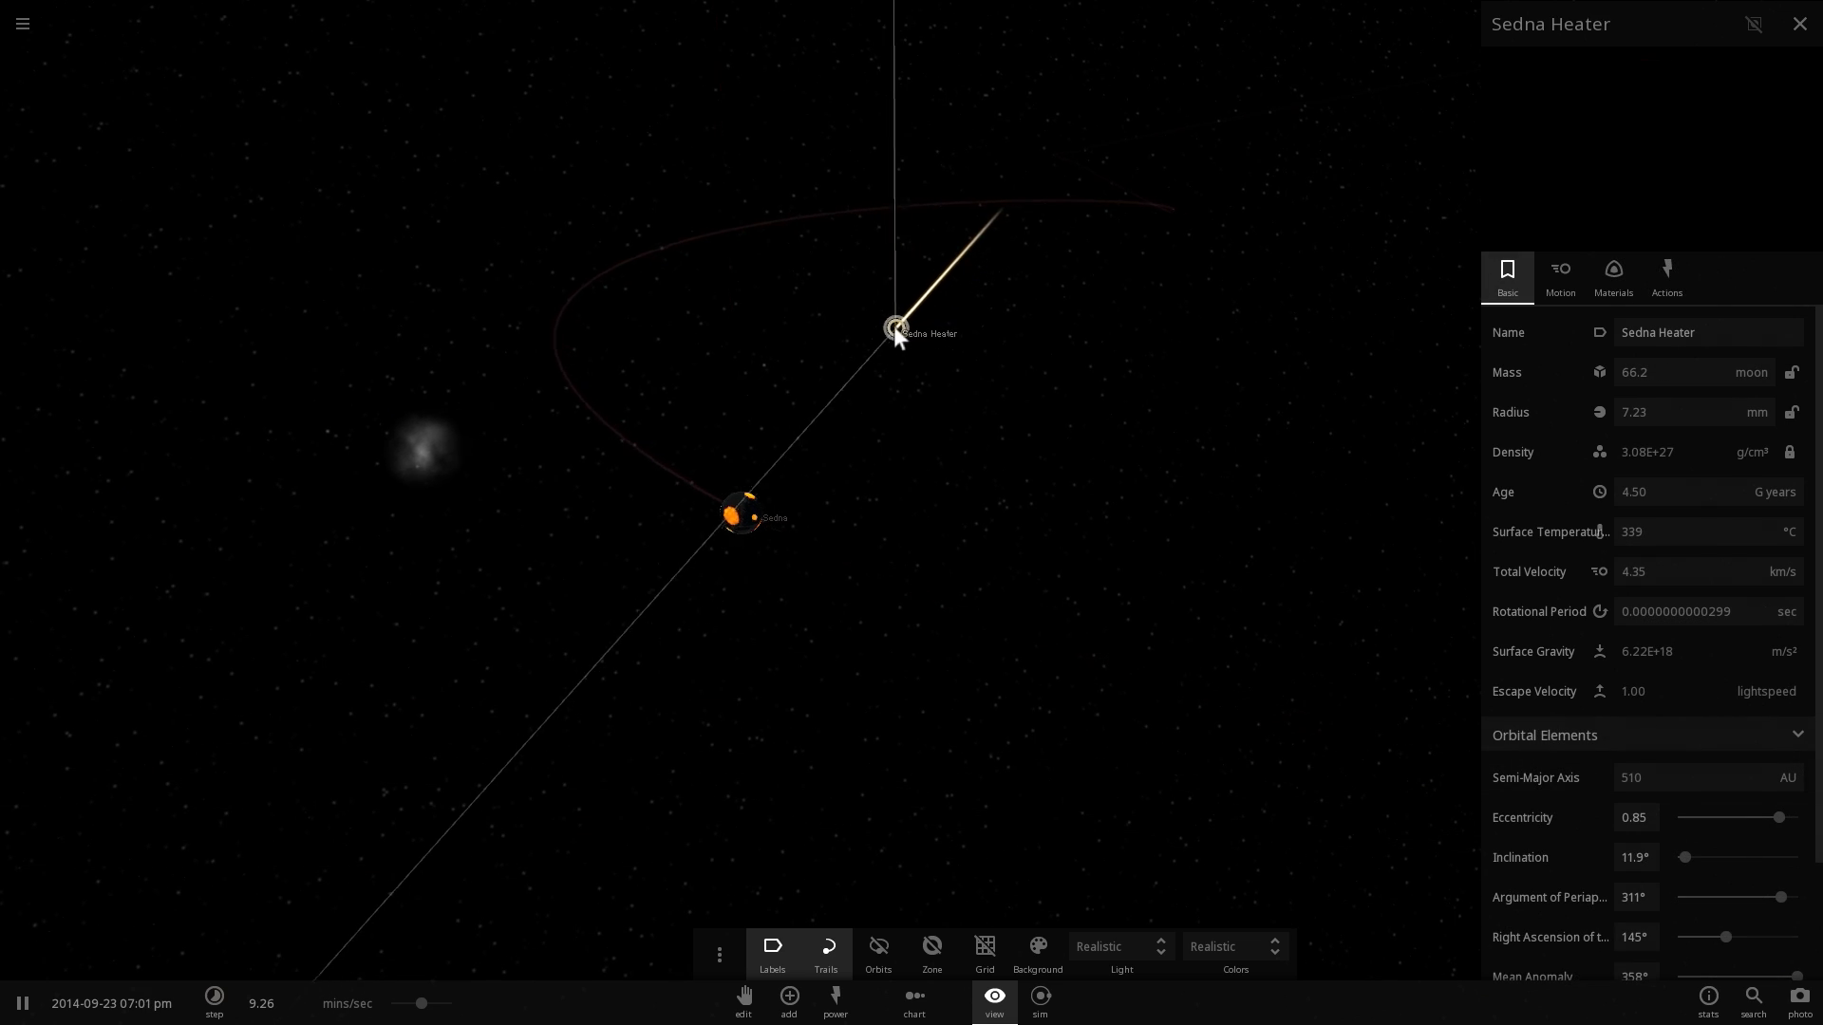
double_click(894, 326)
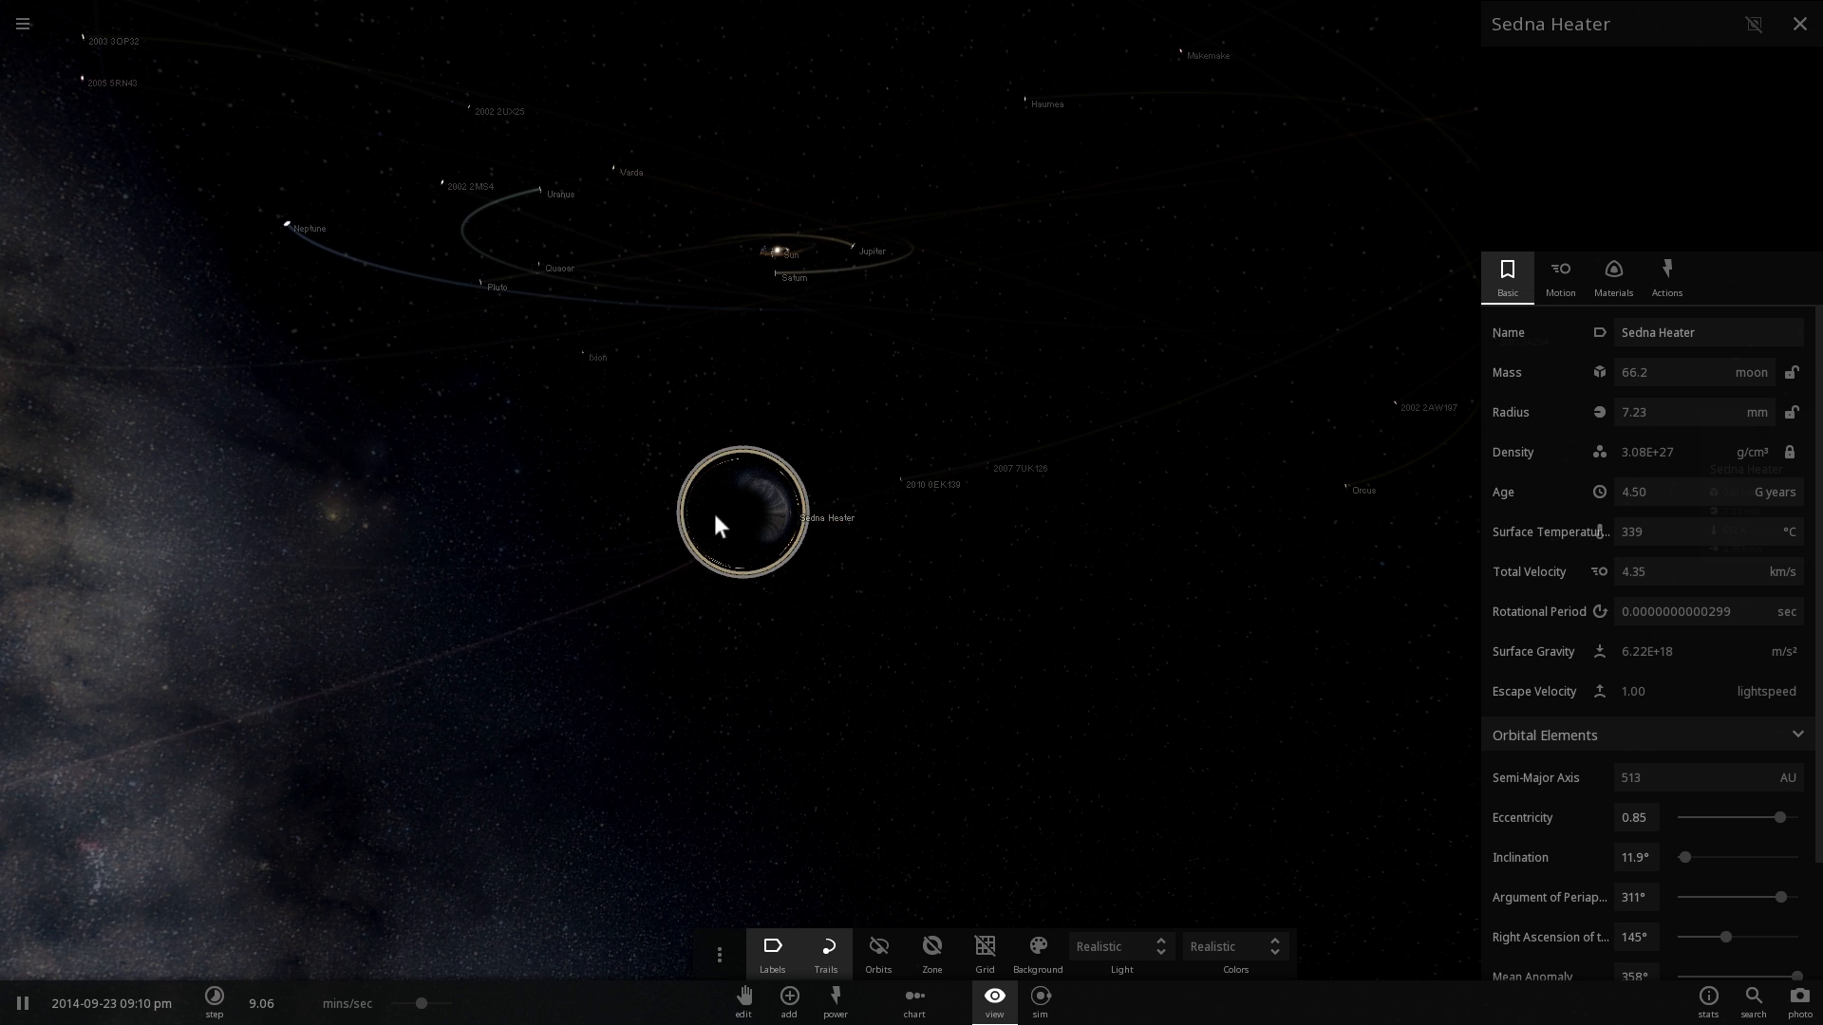
drag(870, 555, 1301, 444)
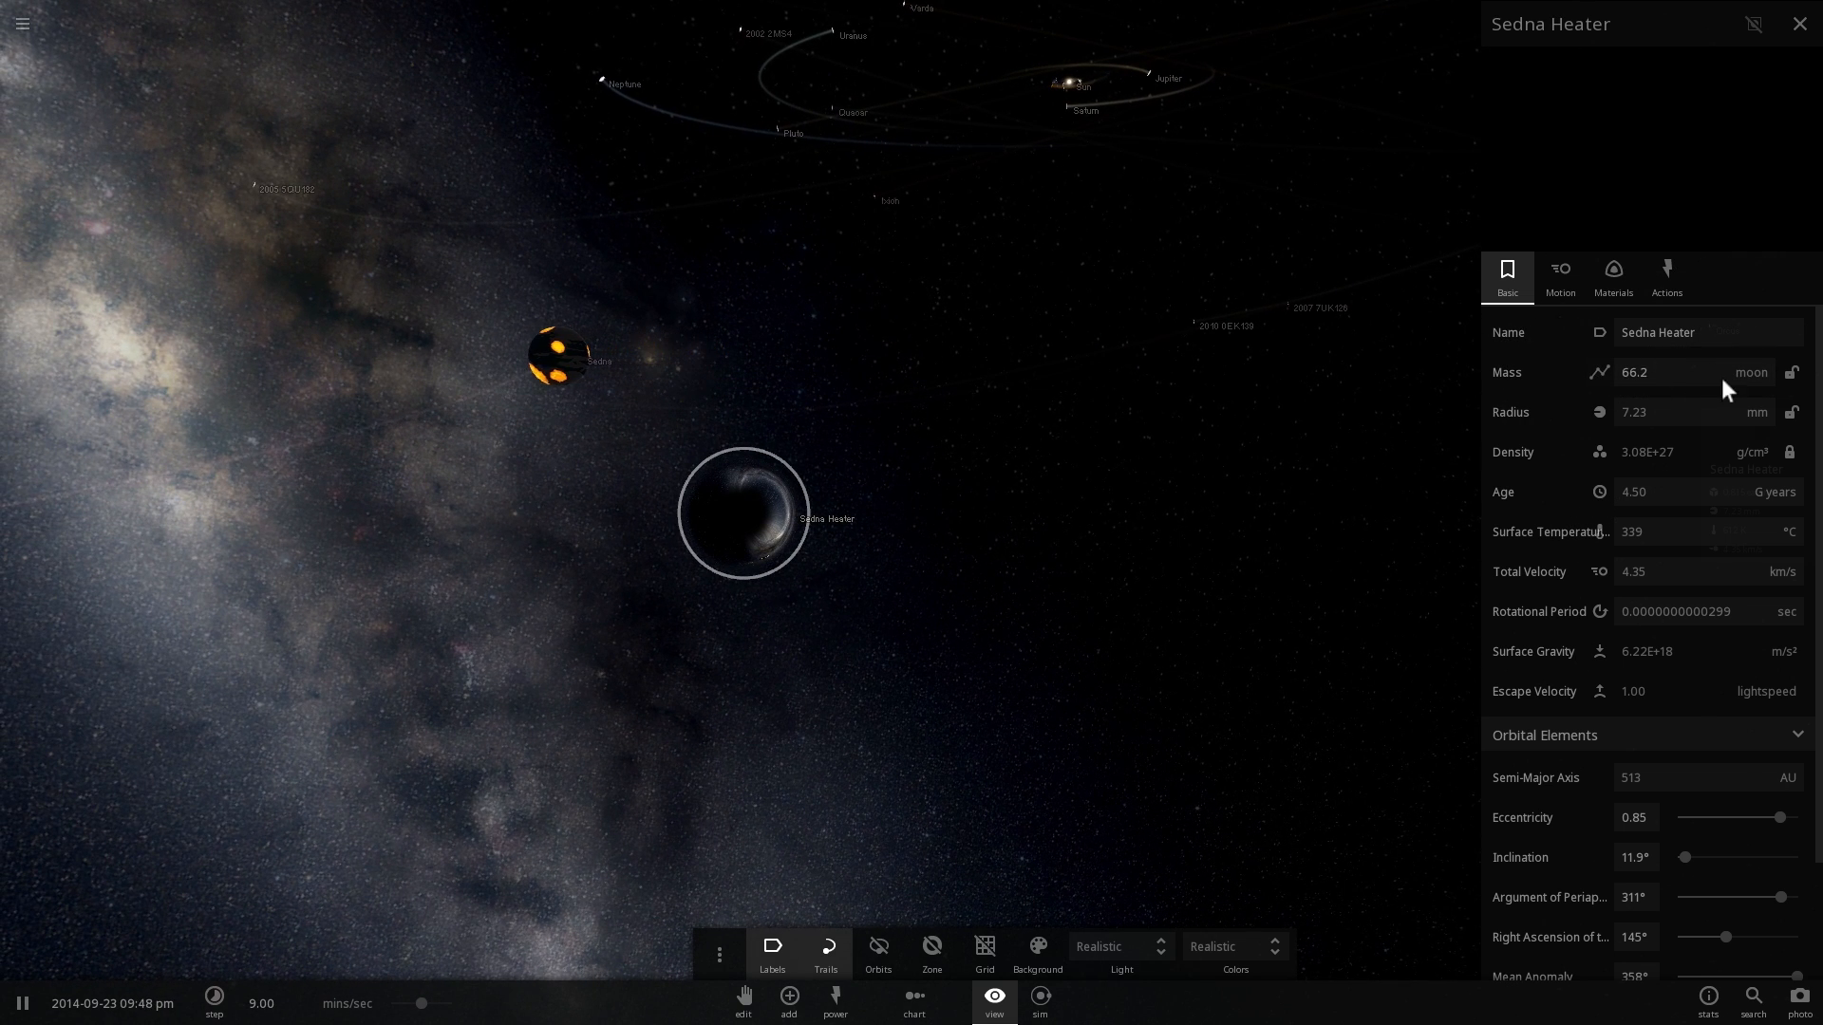
Show the heater's mass in Earth masses, then check Sedna's Motion and Basic properties
click(1753, 374)
click(1749, 336)
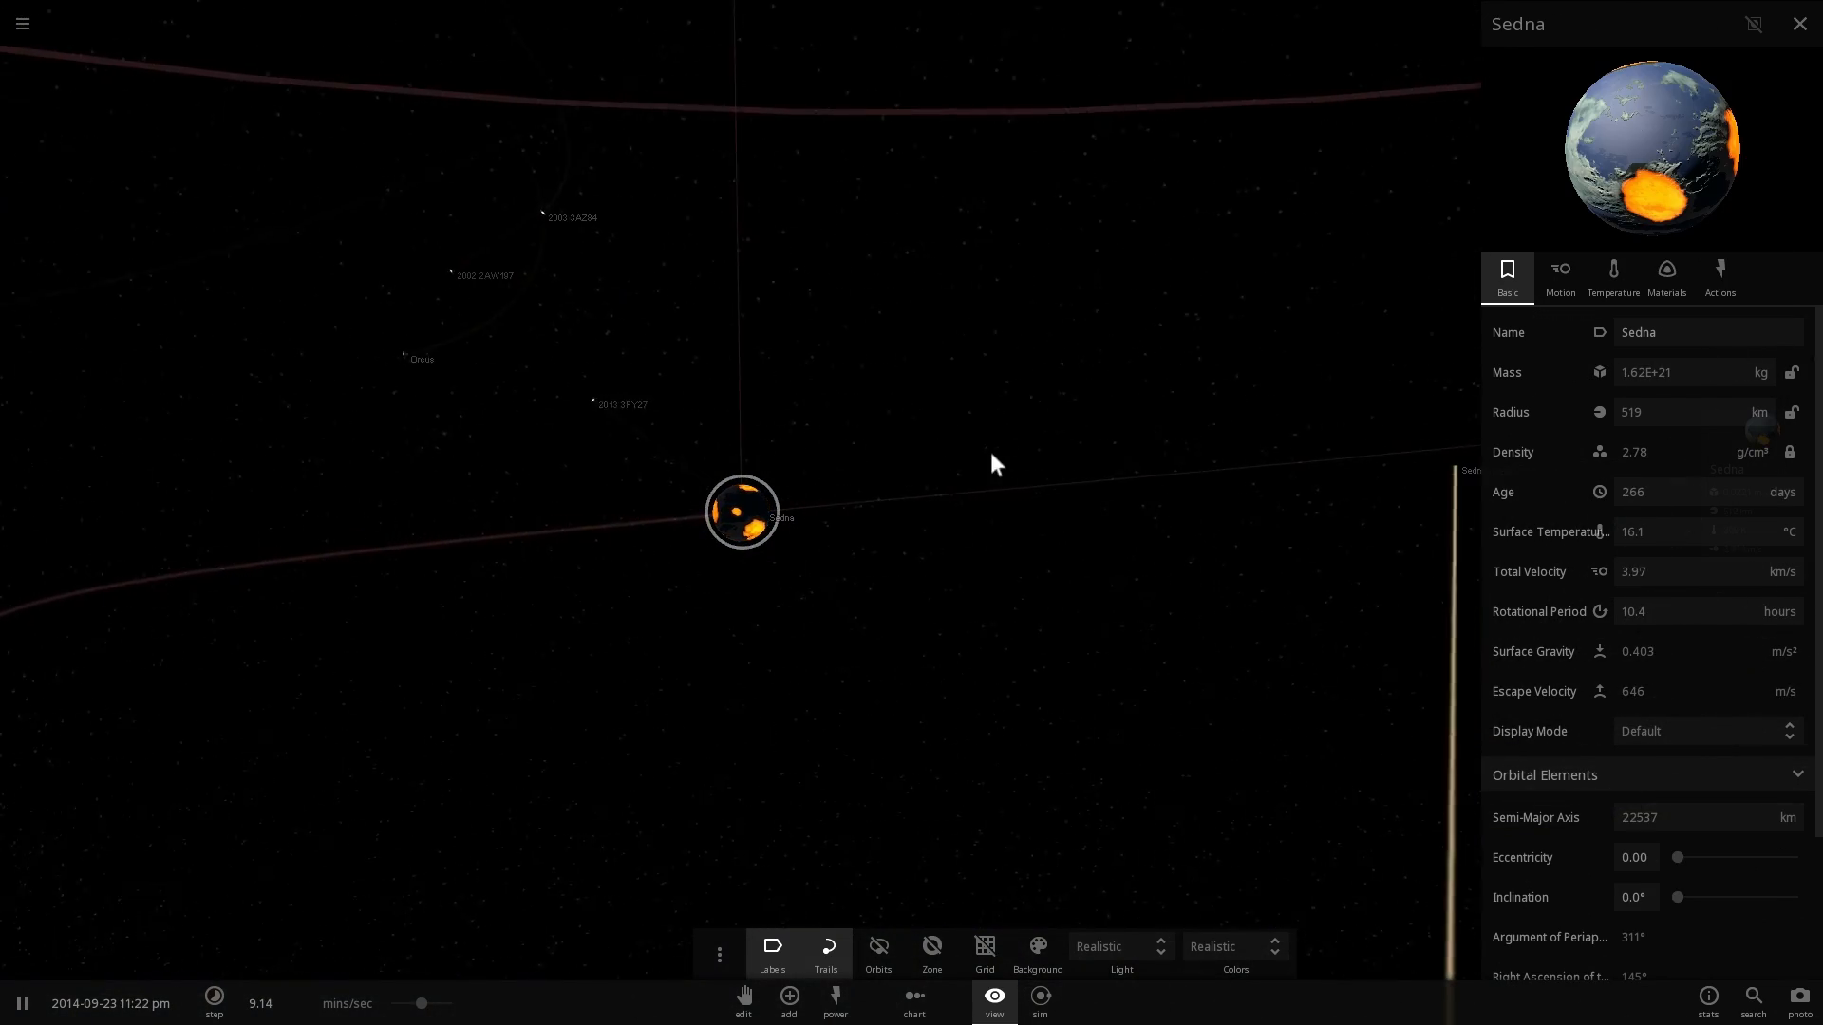
scroll(768, 507, up, 5)
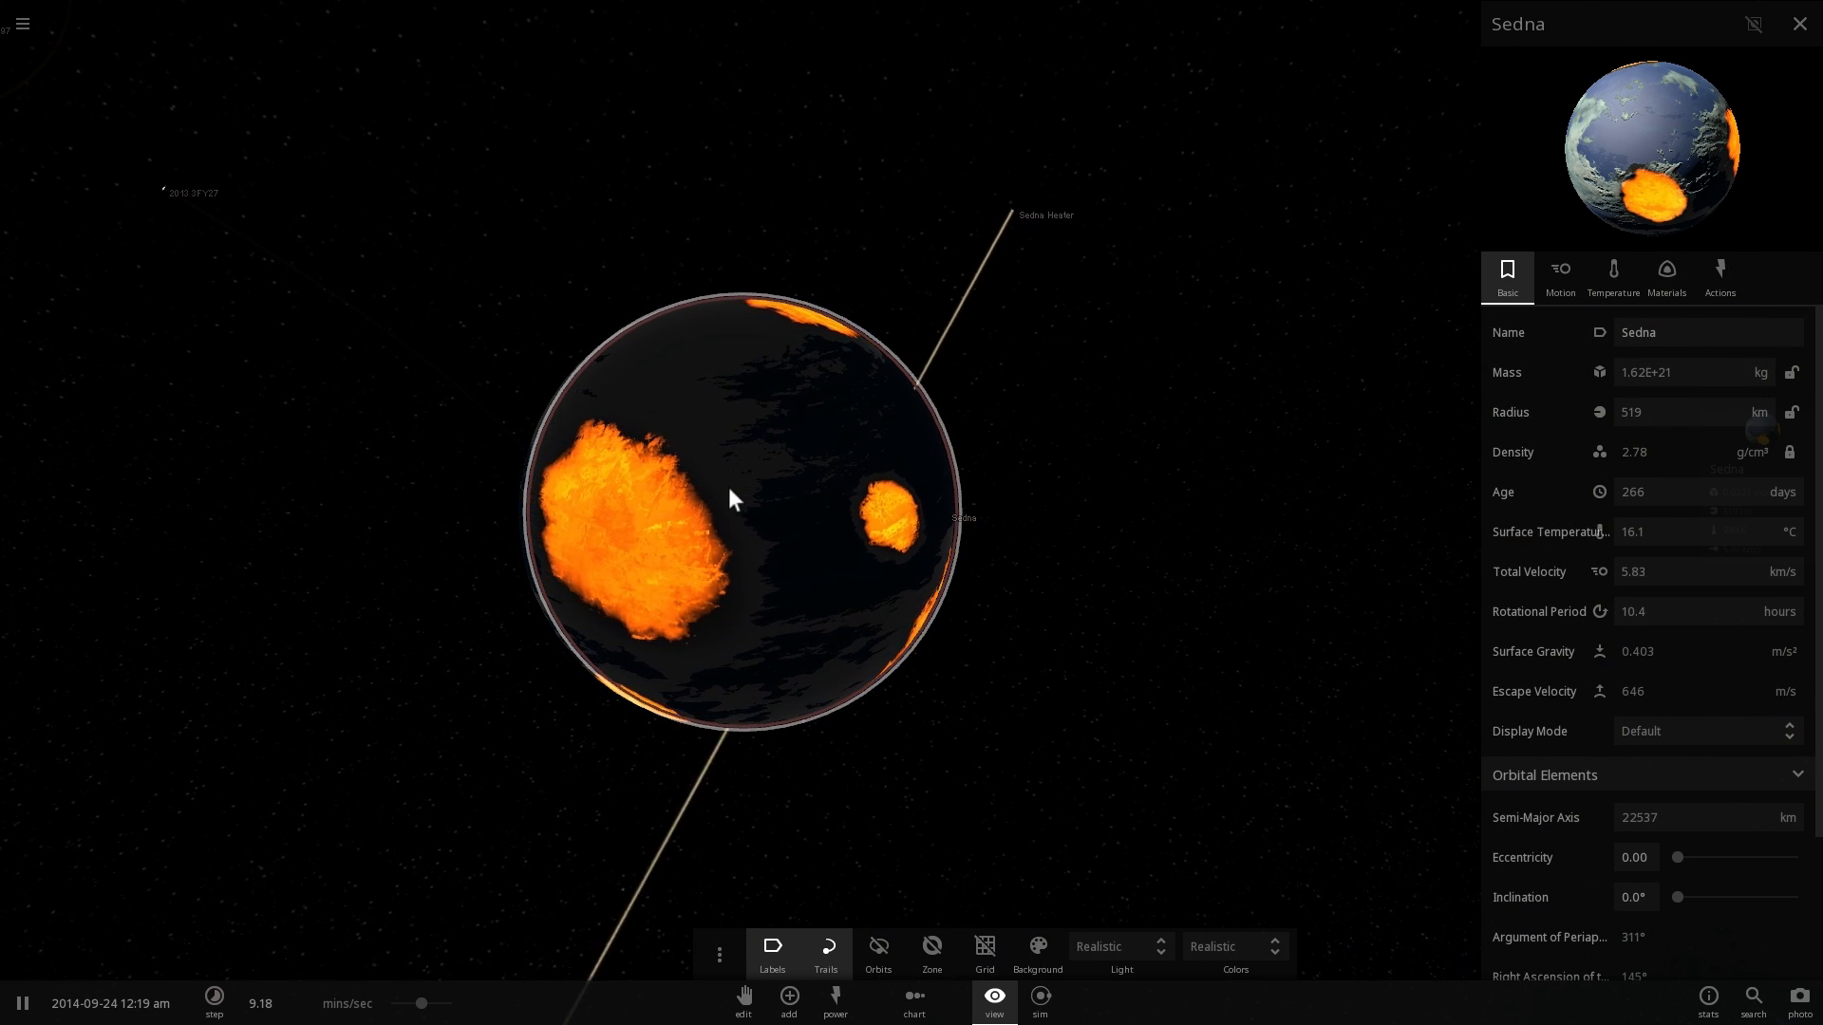
scroll(727, 487, up, 3)
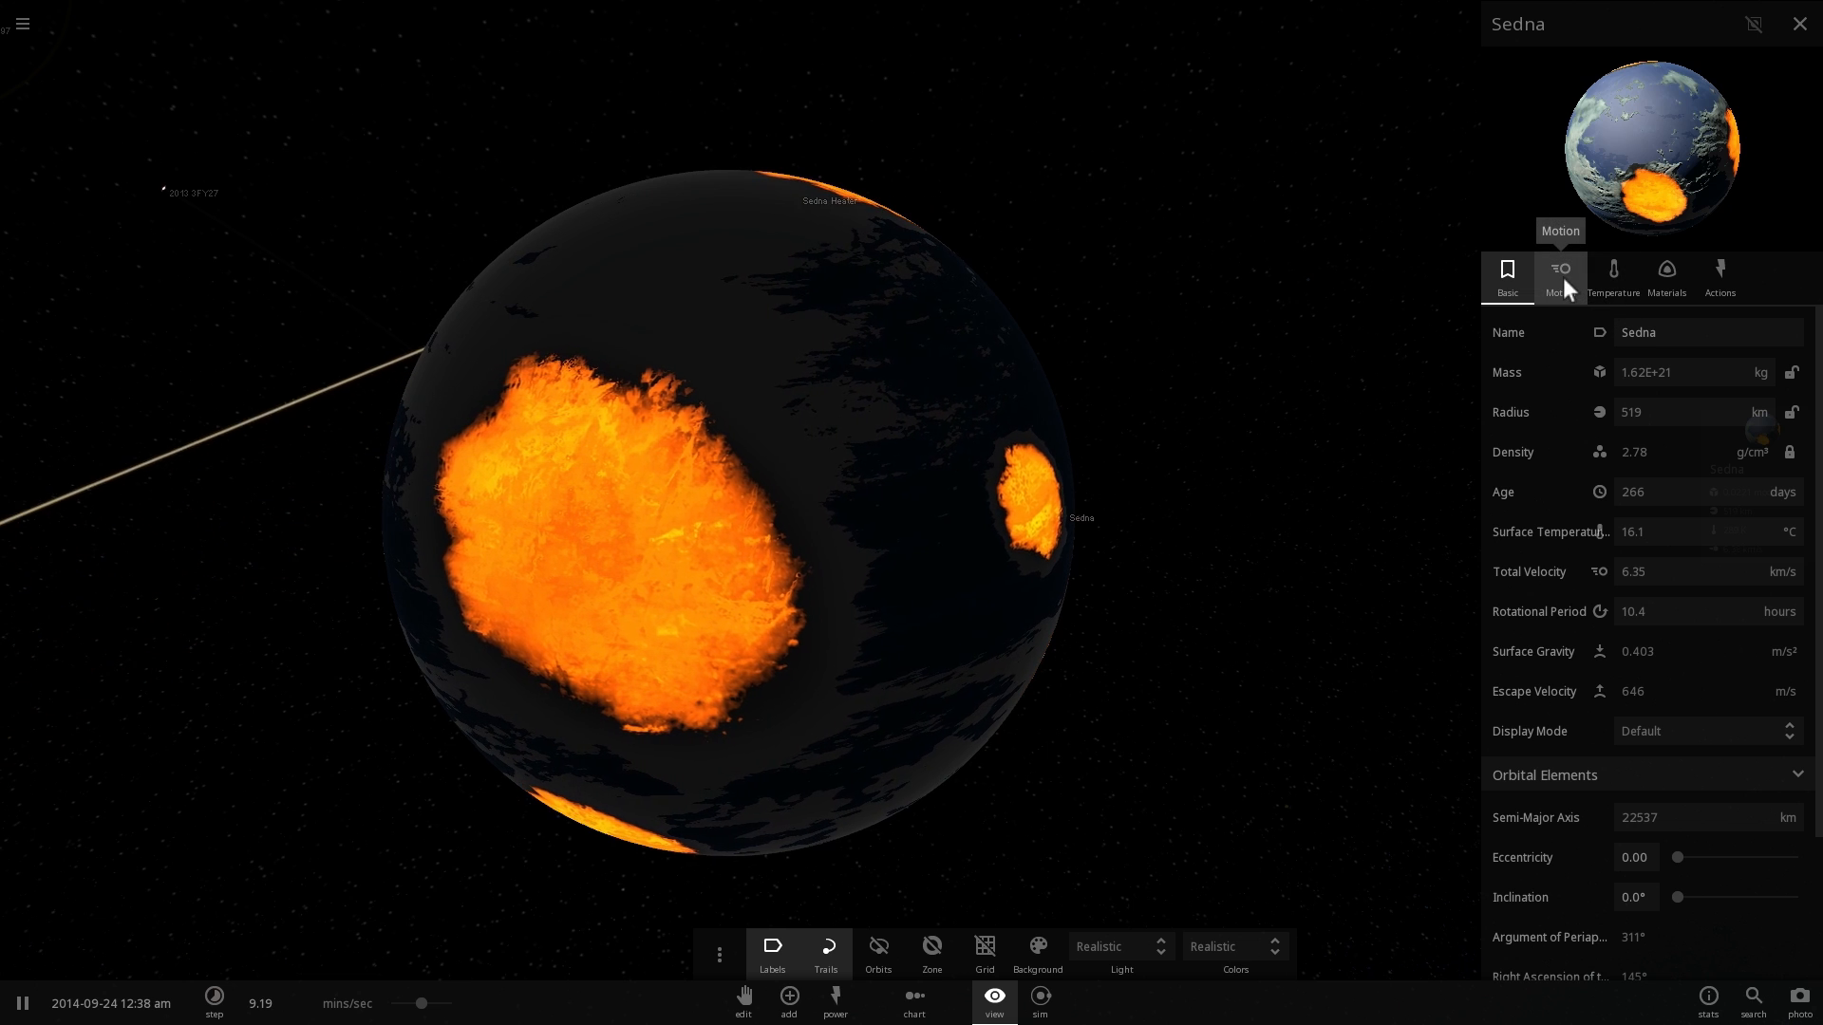
click(1598, 281)
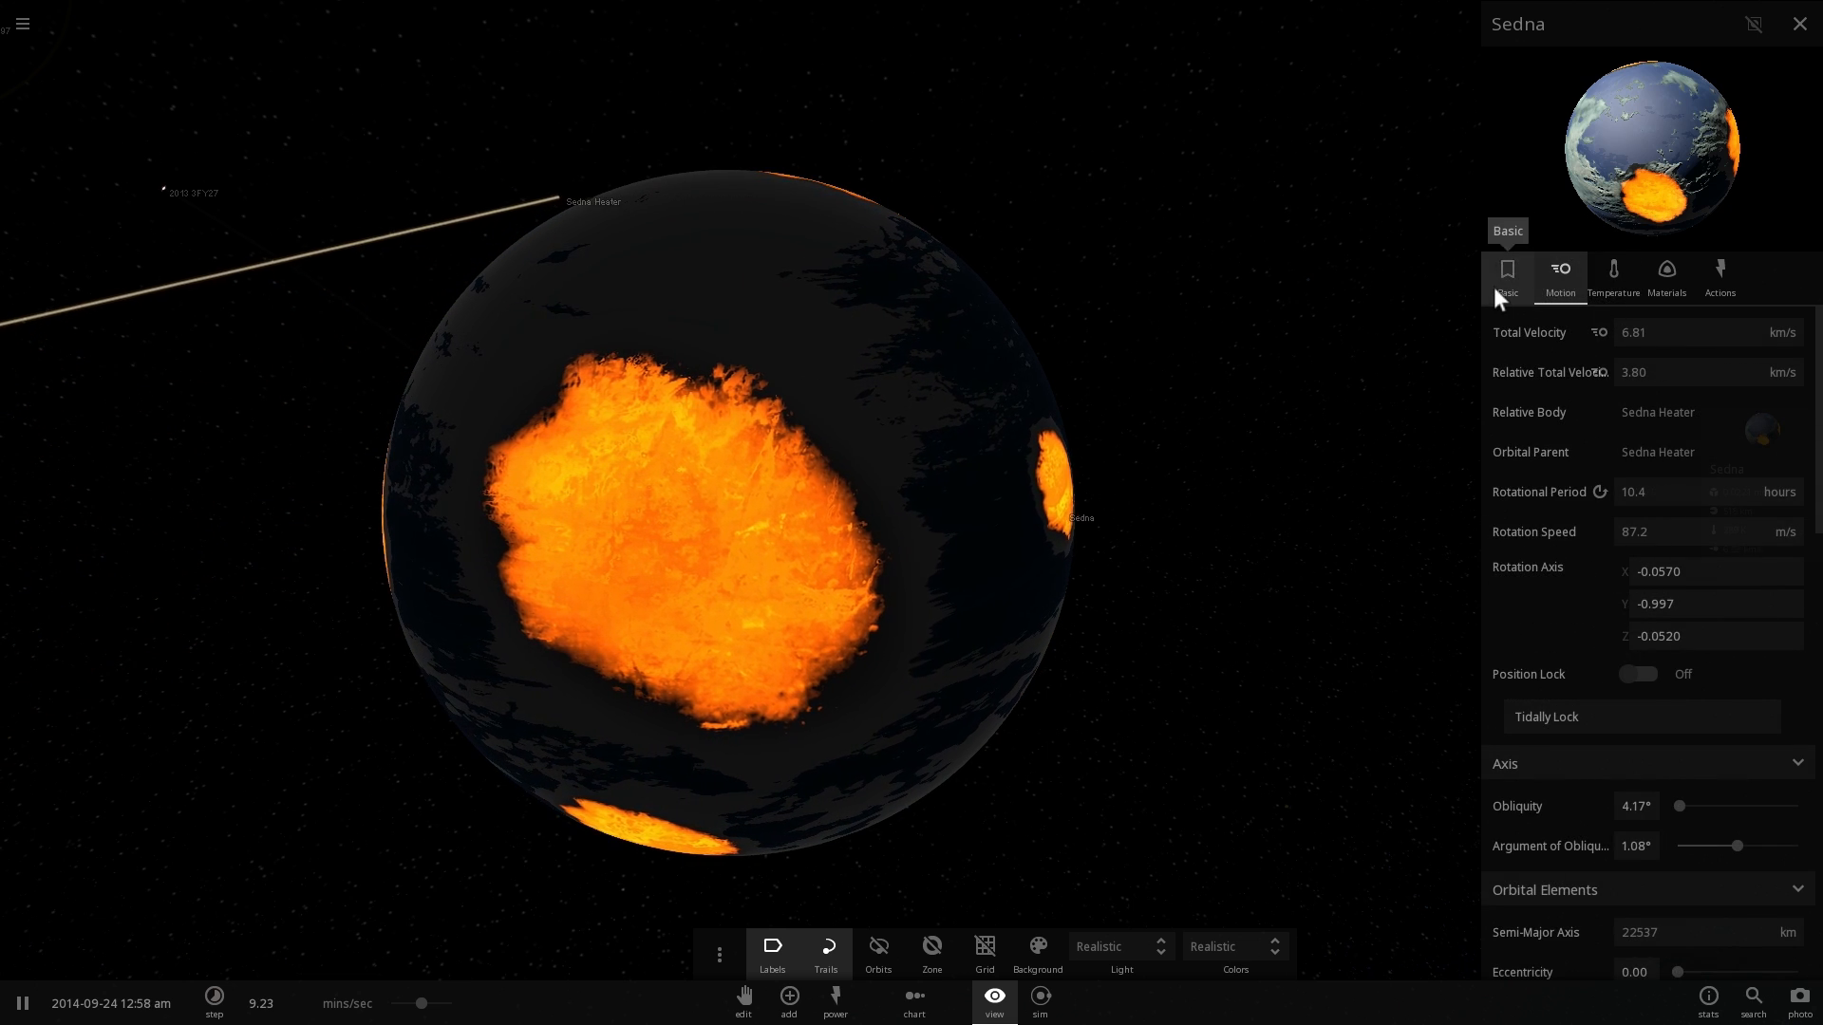
click(1505, 281)
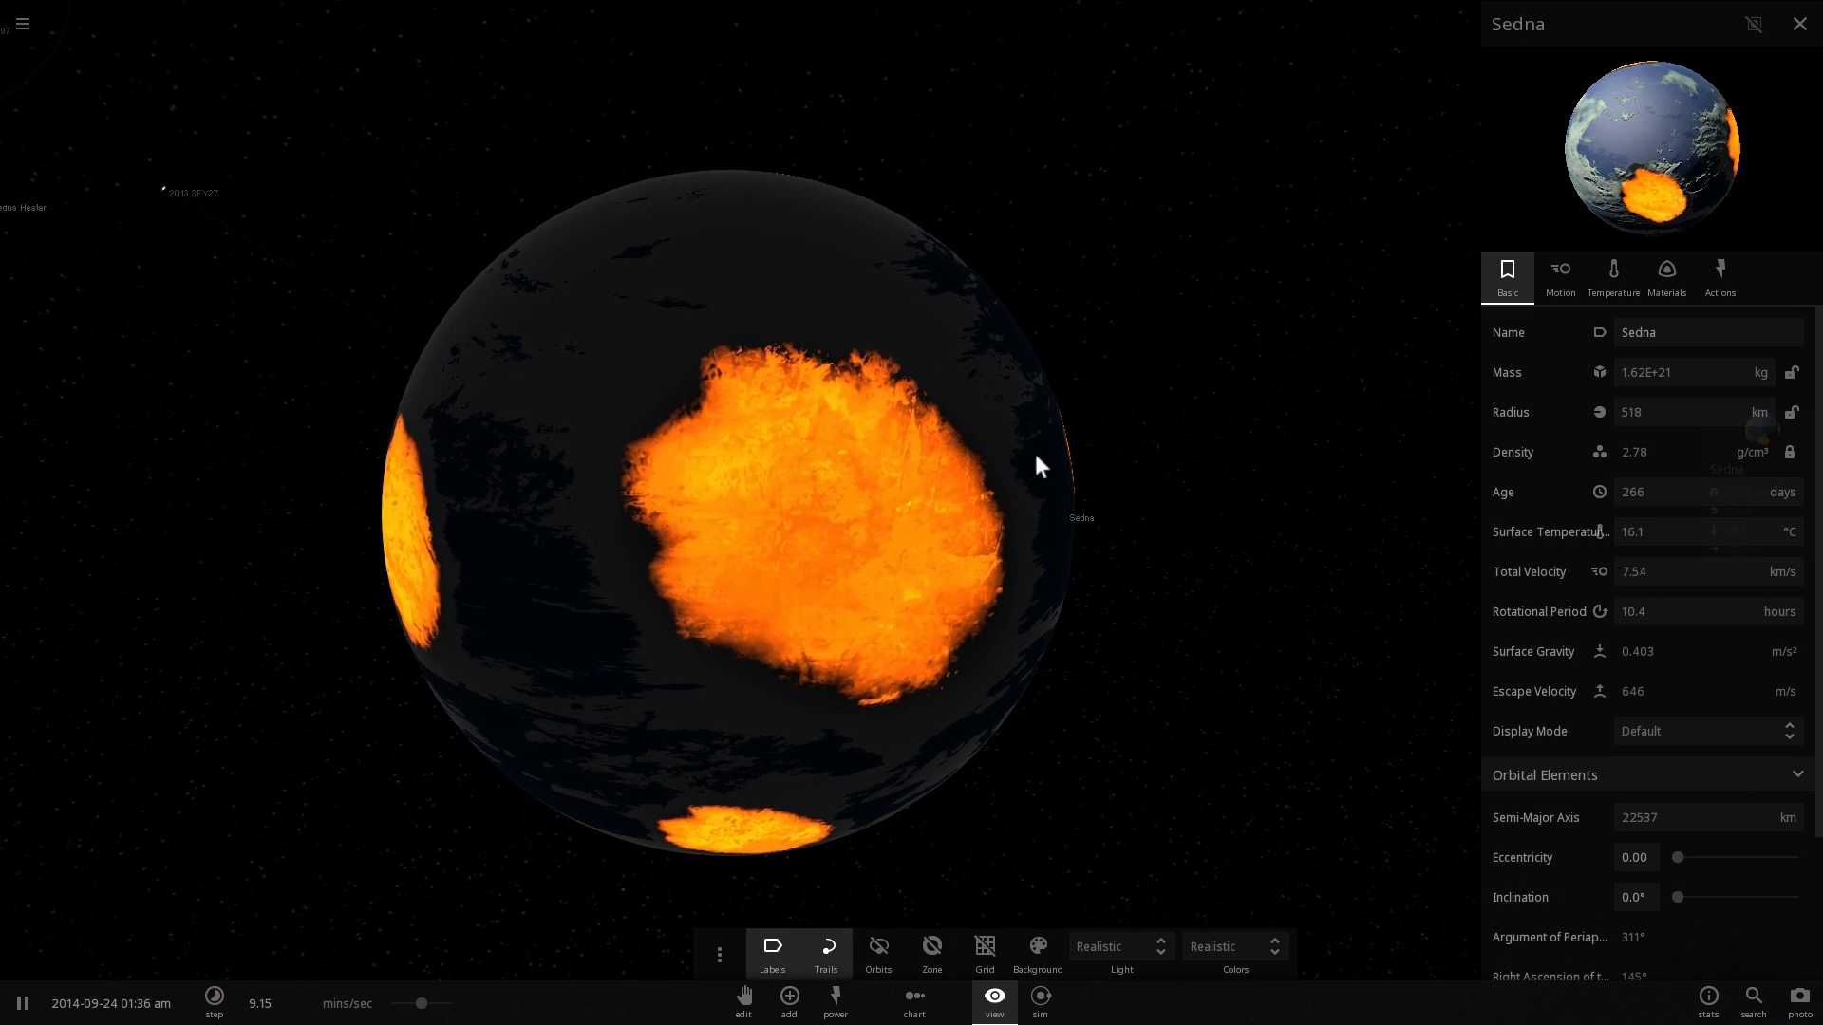
Show Sedna's temperature properties, face its lit side and speed the simulation up
click(1614, 277)
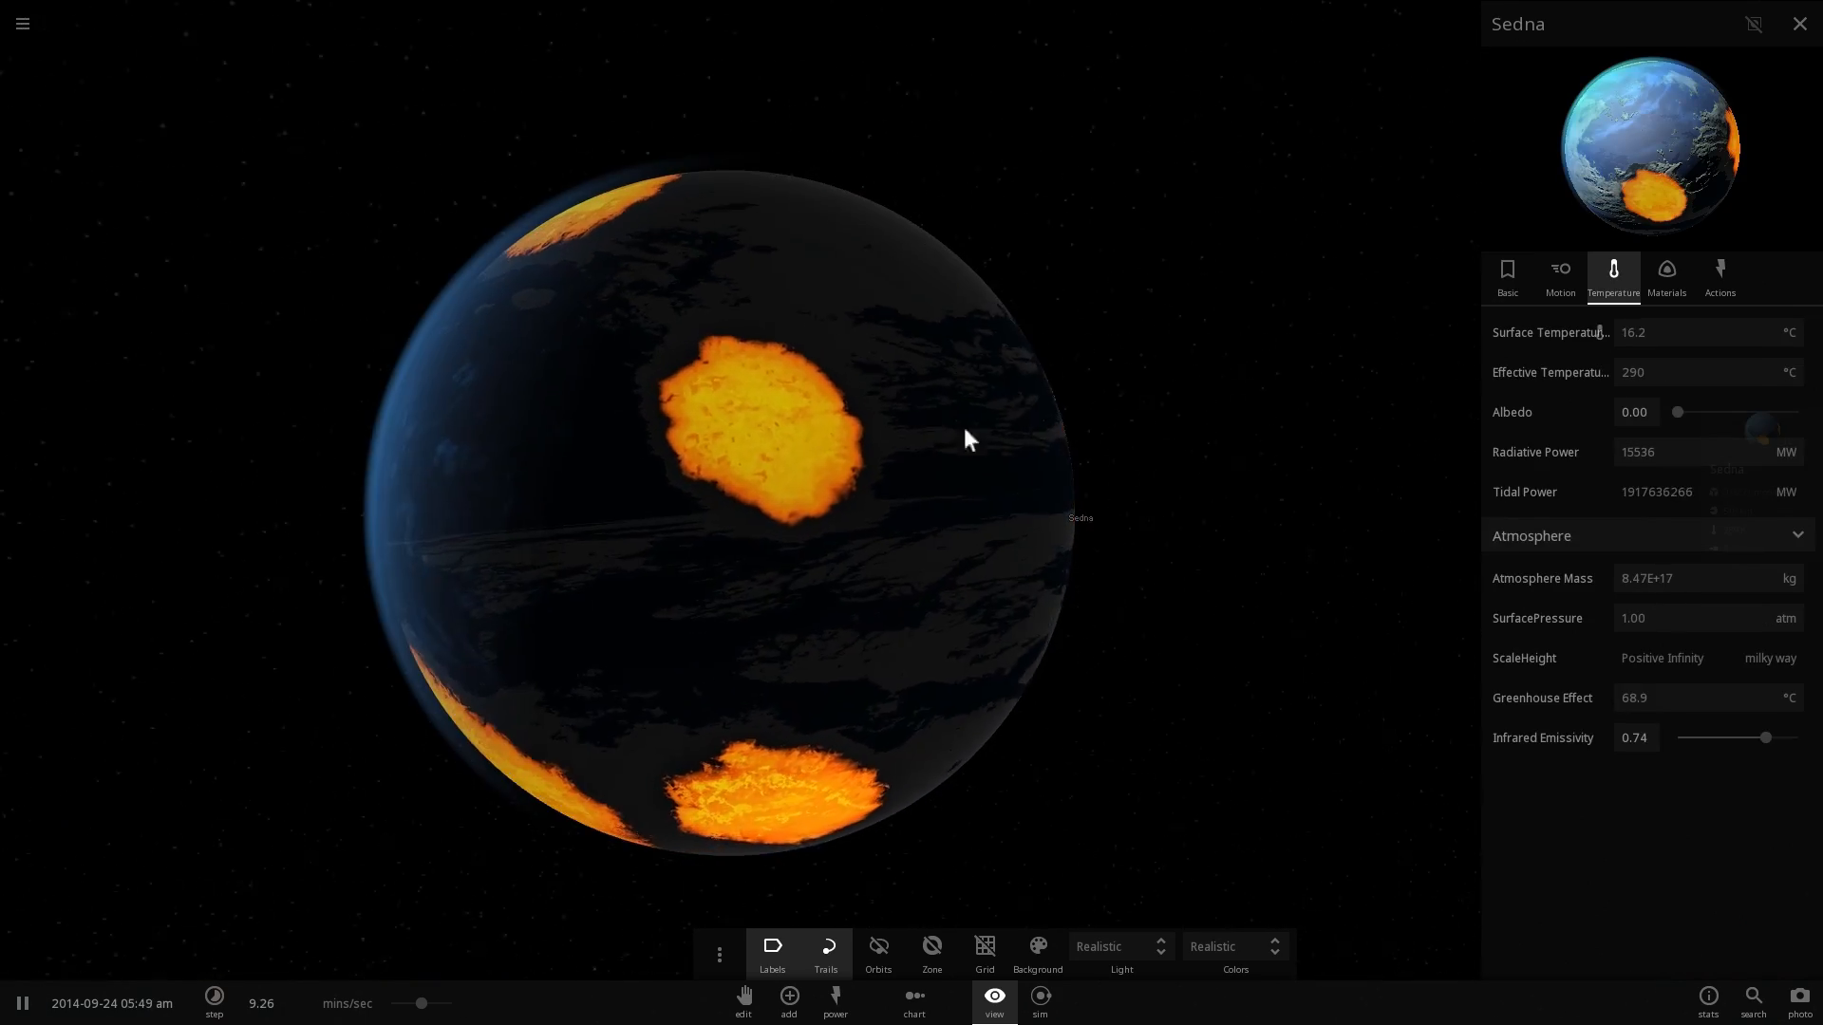
drag(896, 448, 1193, 463)
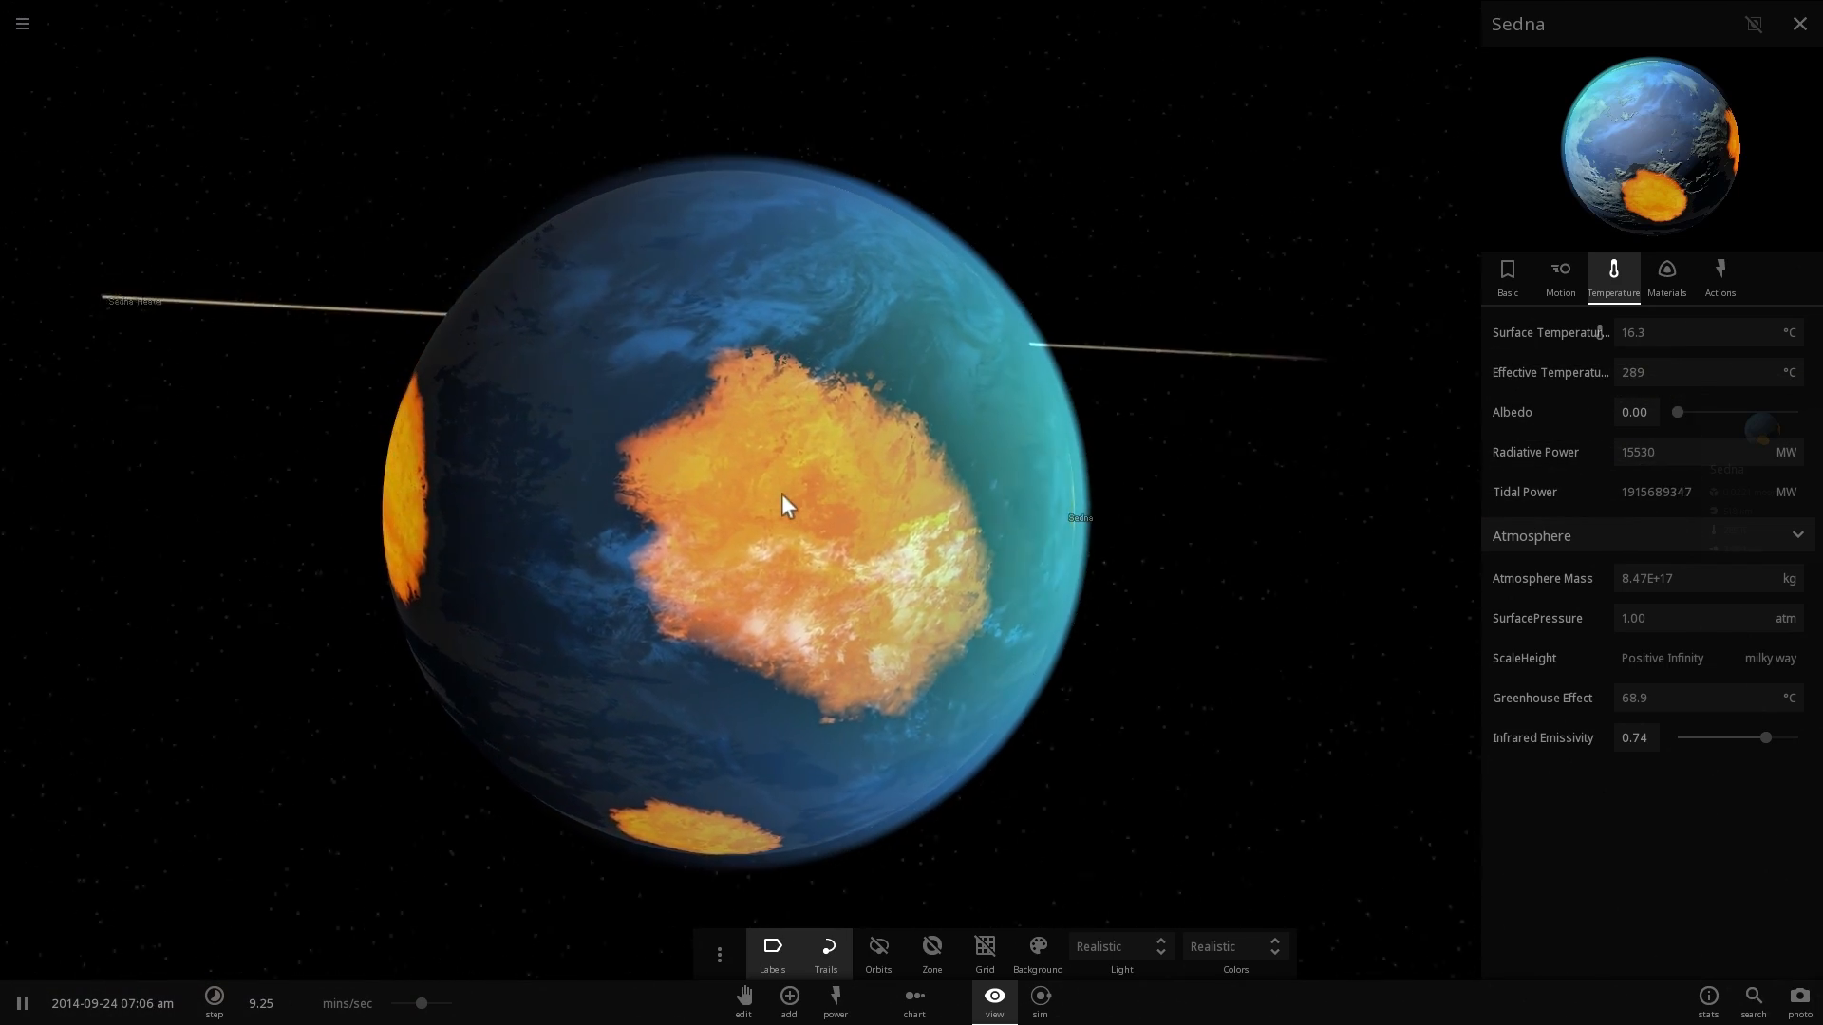
drag(425, 1012, 456, 981)
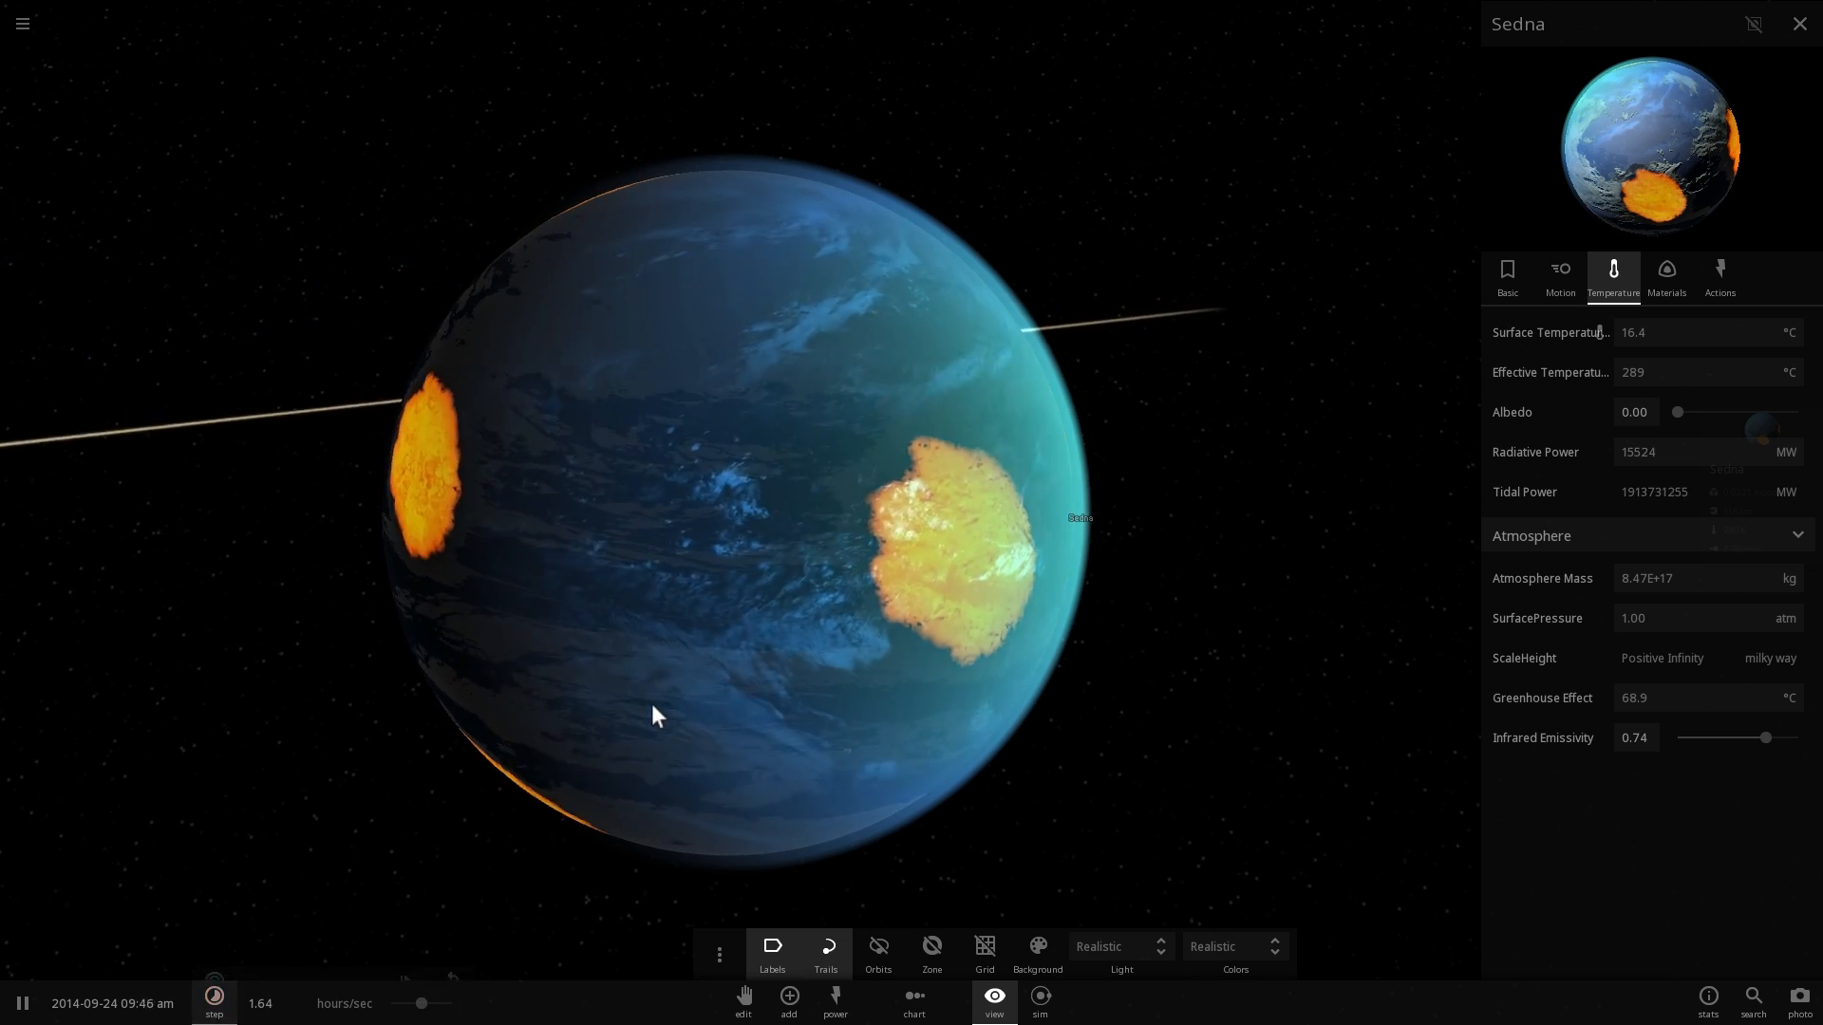
scroll(651, 704, down, 3)
scroll(704, 651, up, 3)
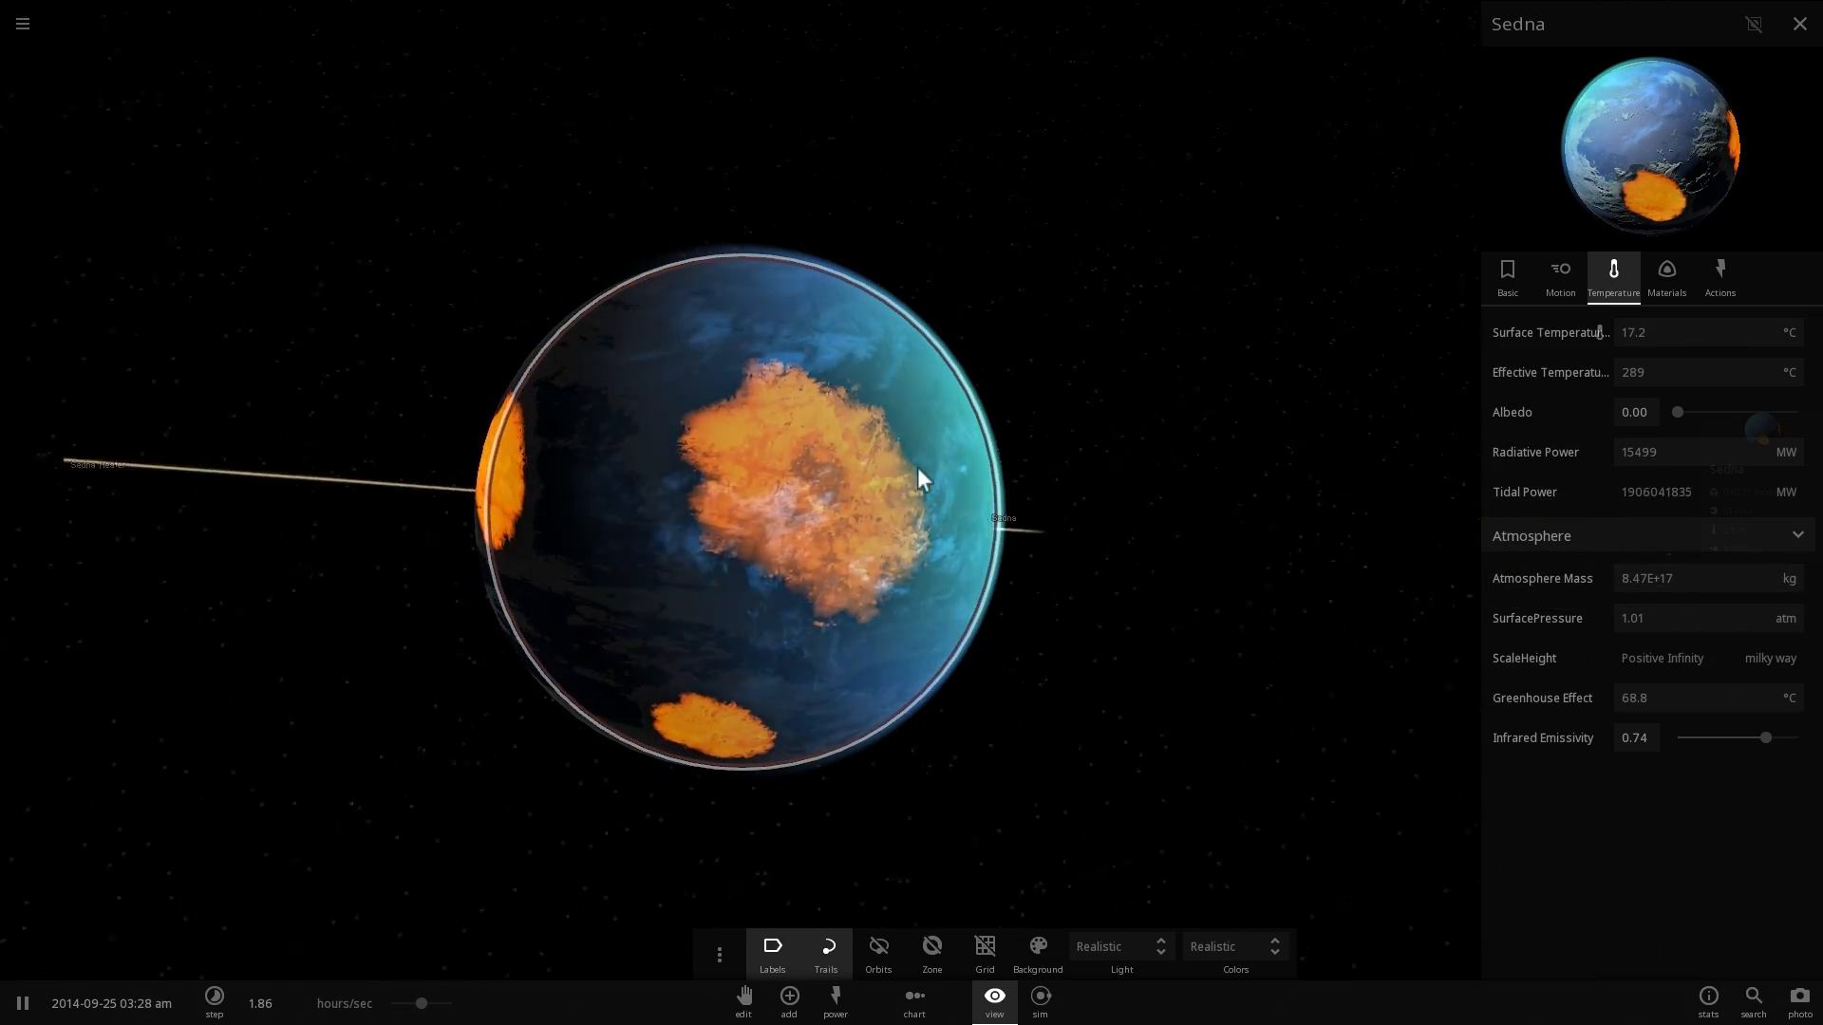
scroll(884, 477, up, 3)
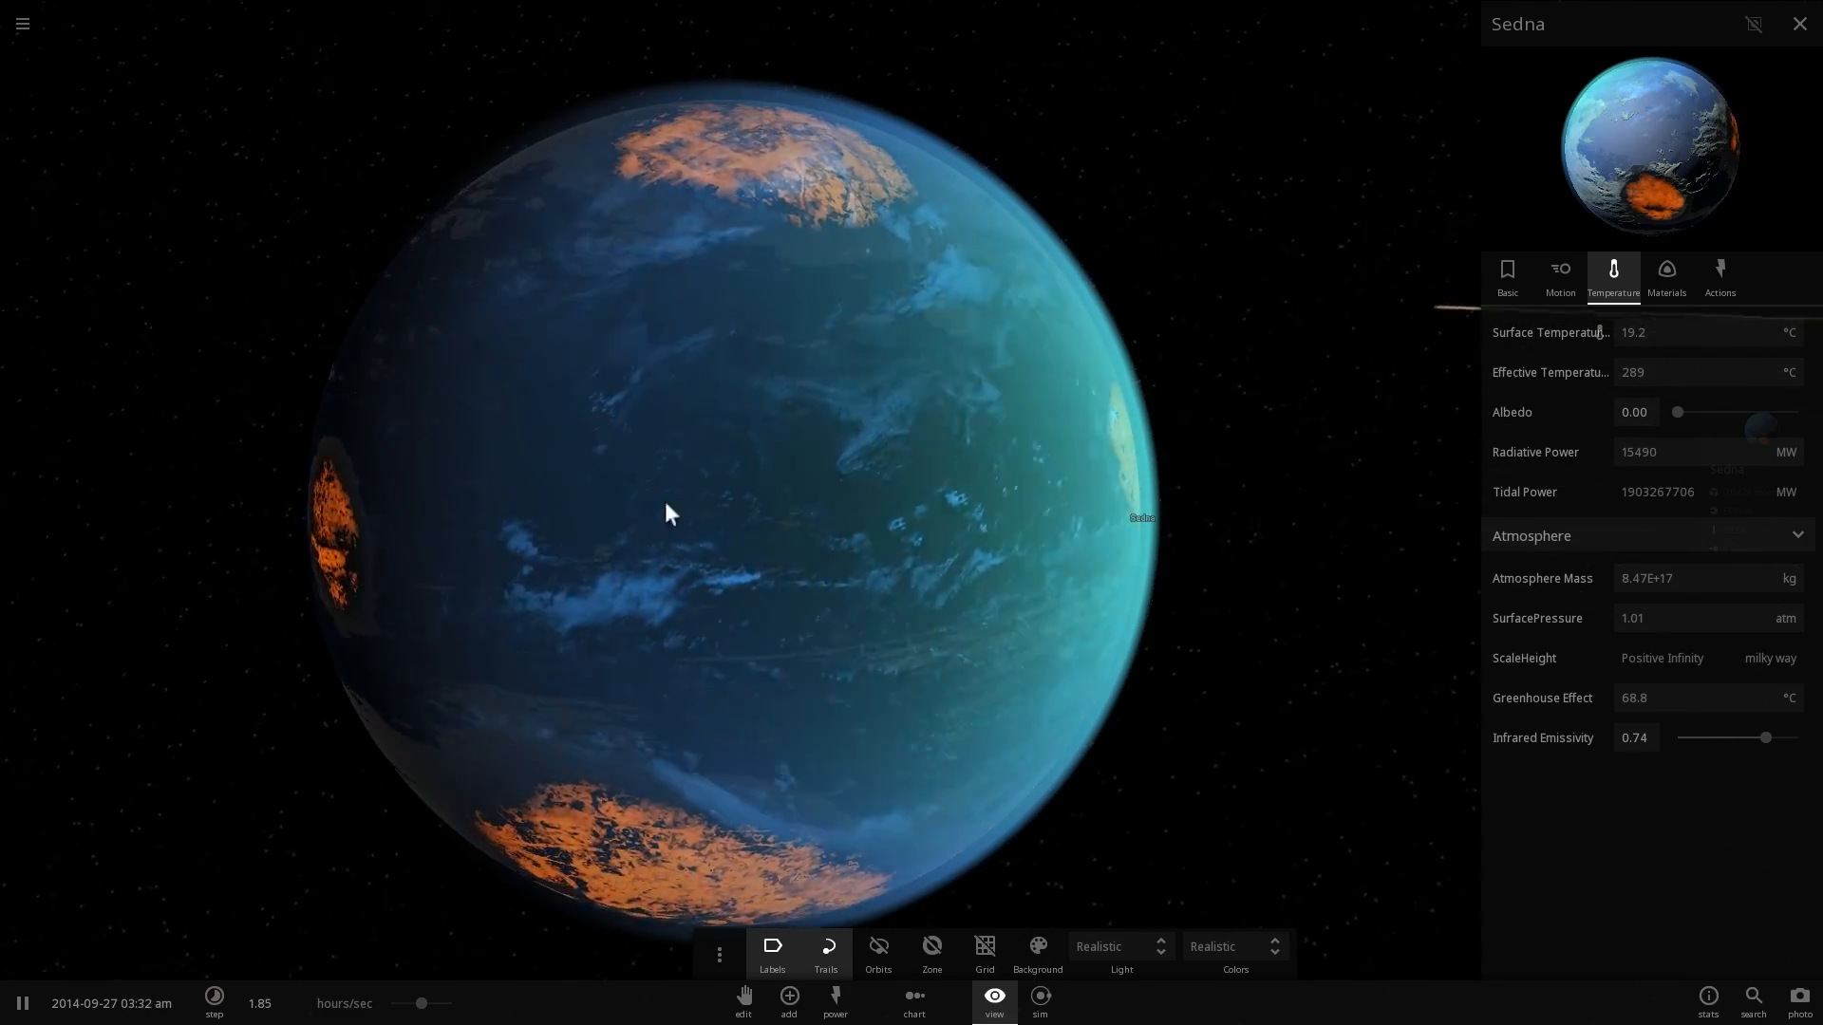
scroll(681, 494, down, 3)
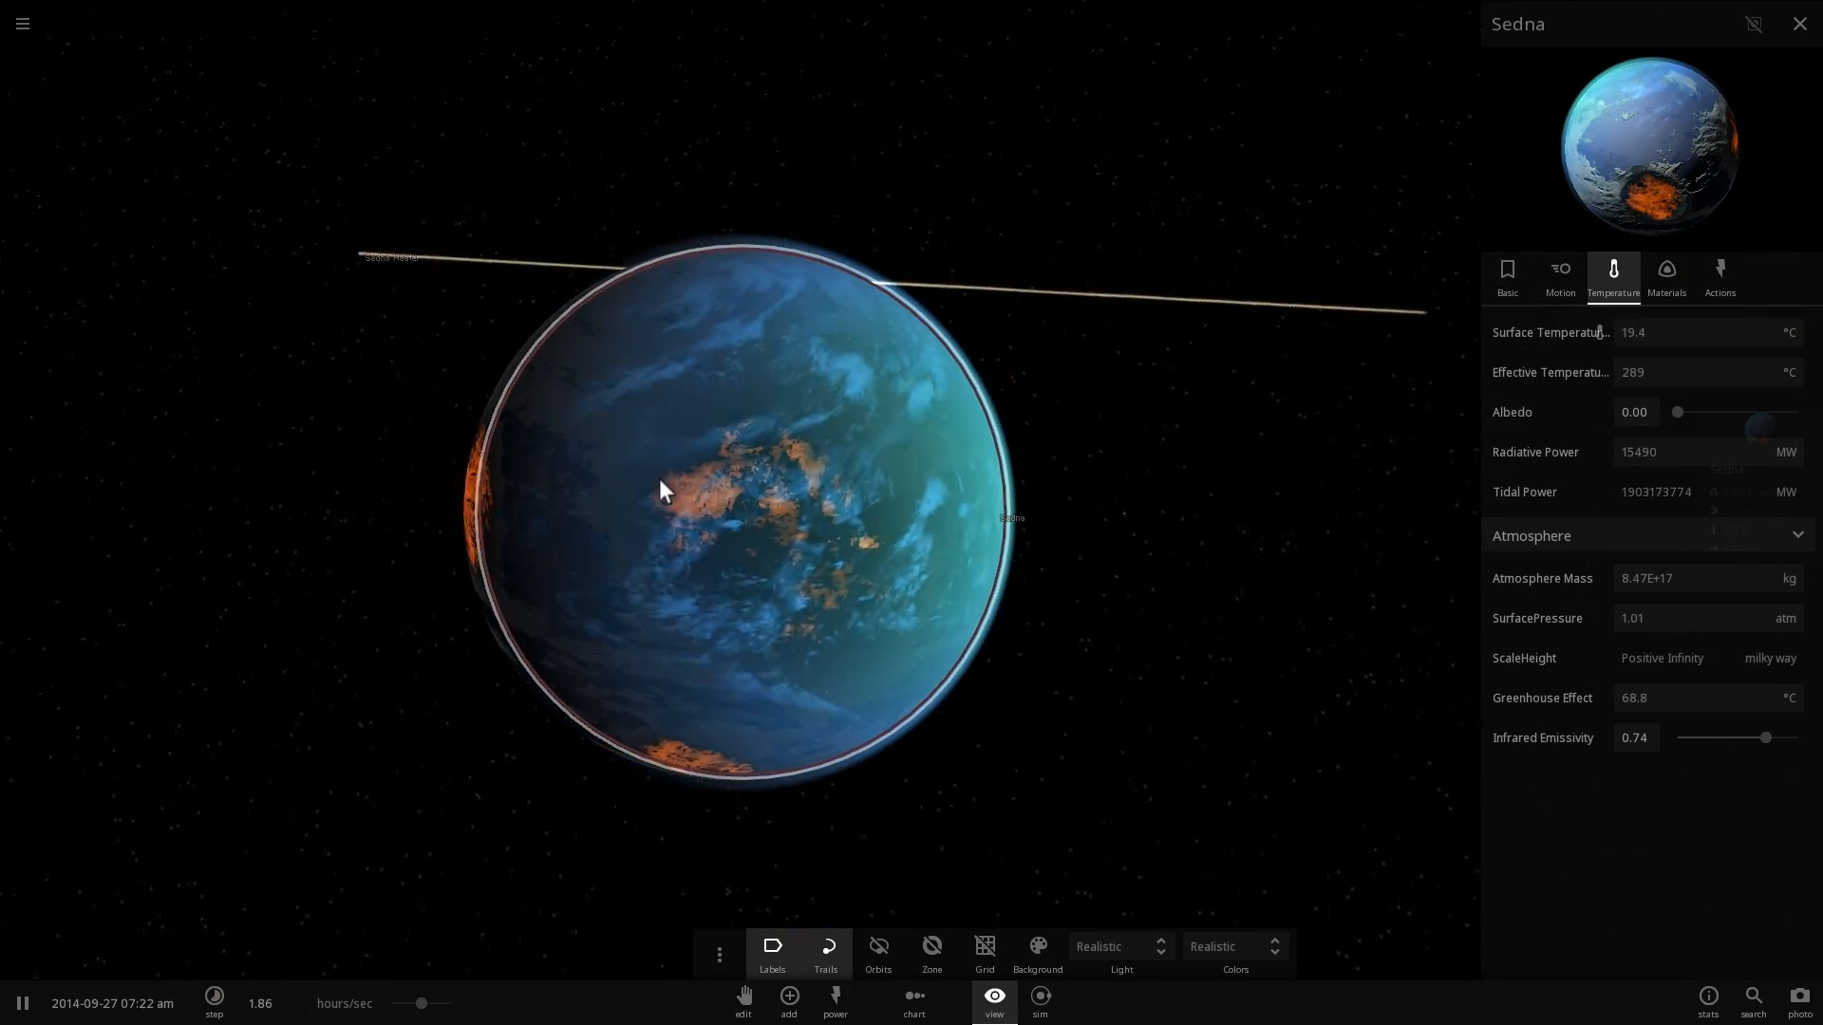
scroll(784, 575, up, 3)
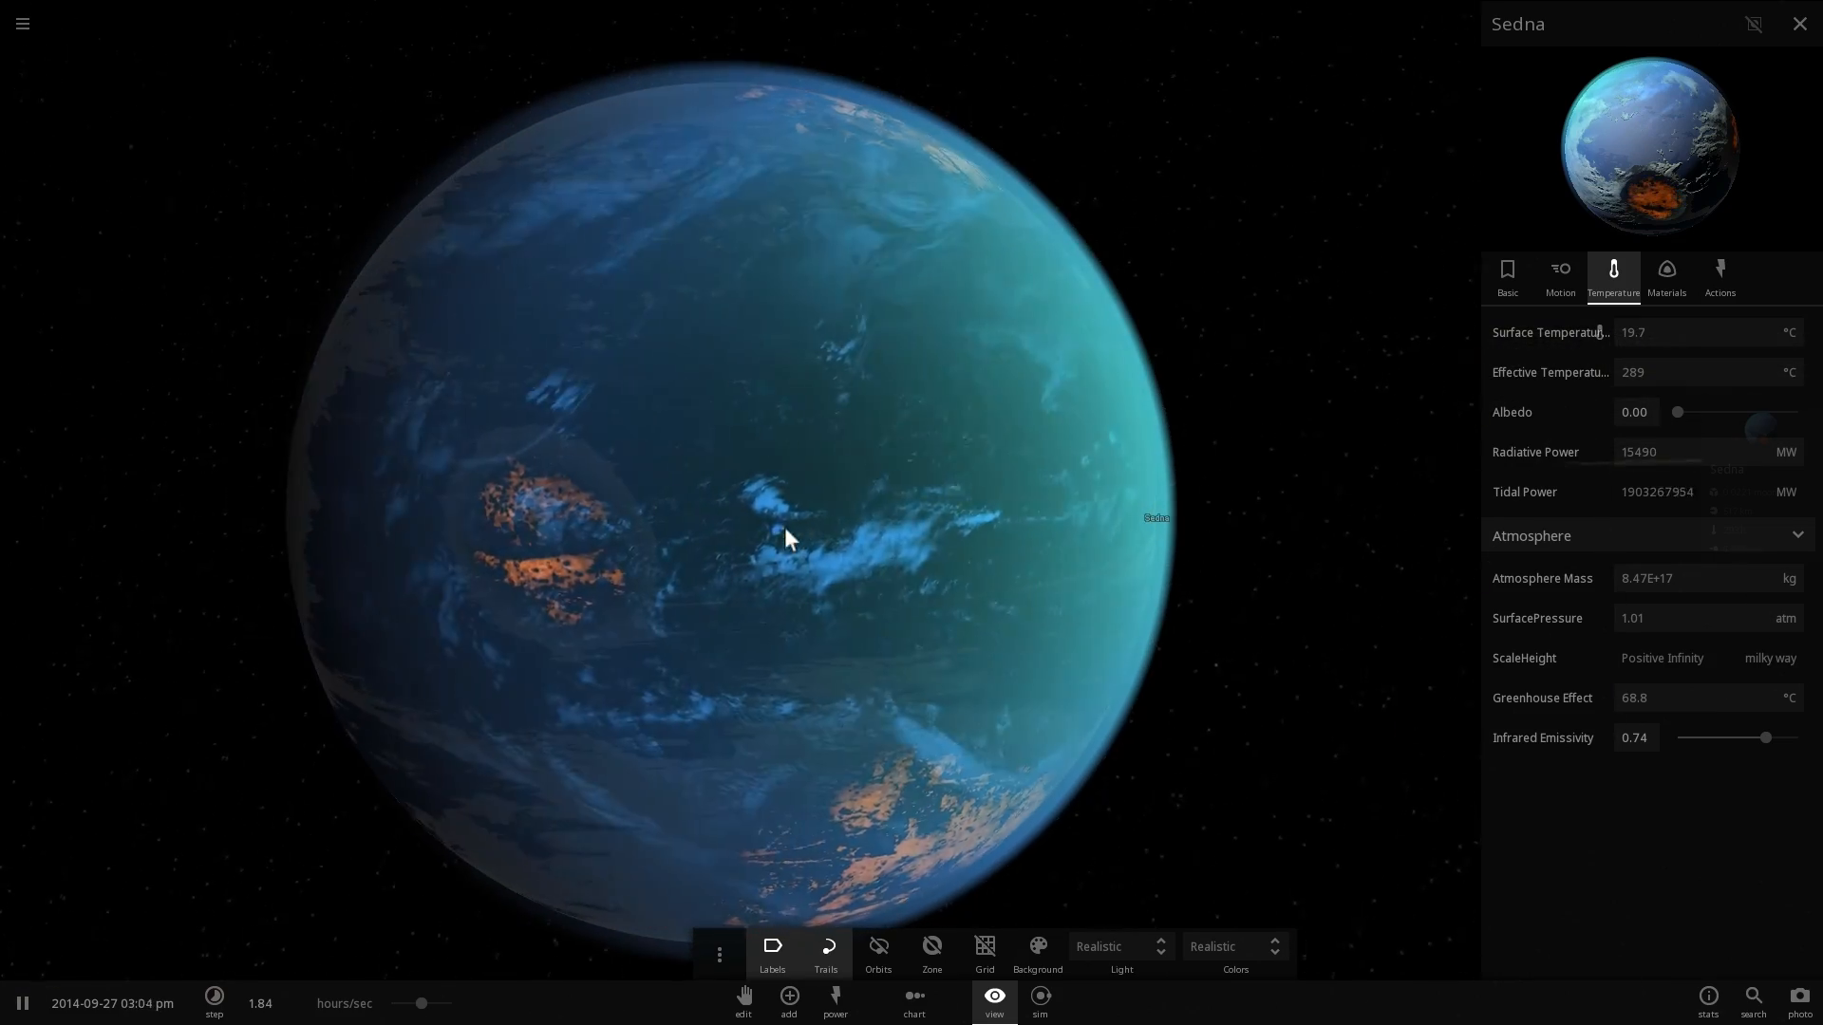
scroll(784, 527, down, 5)
scroll(812, 557, up, 5)
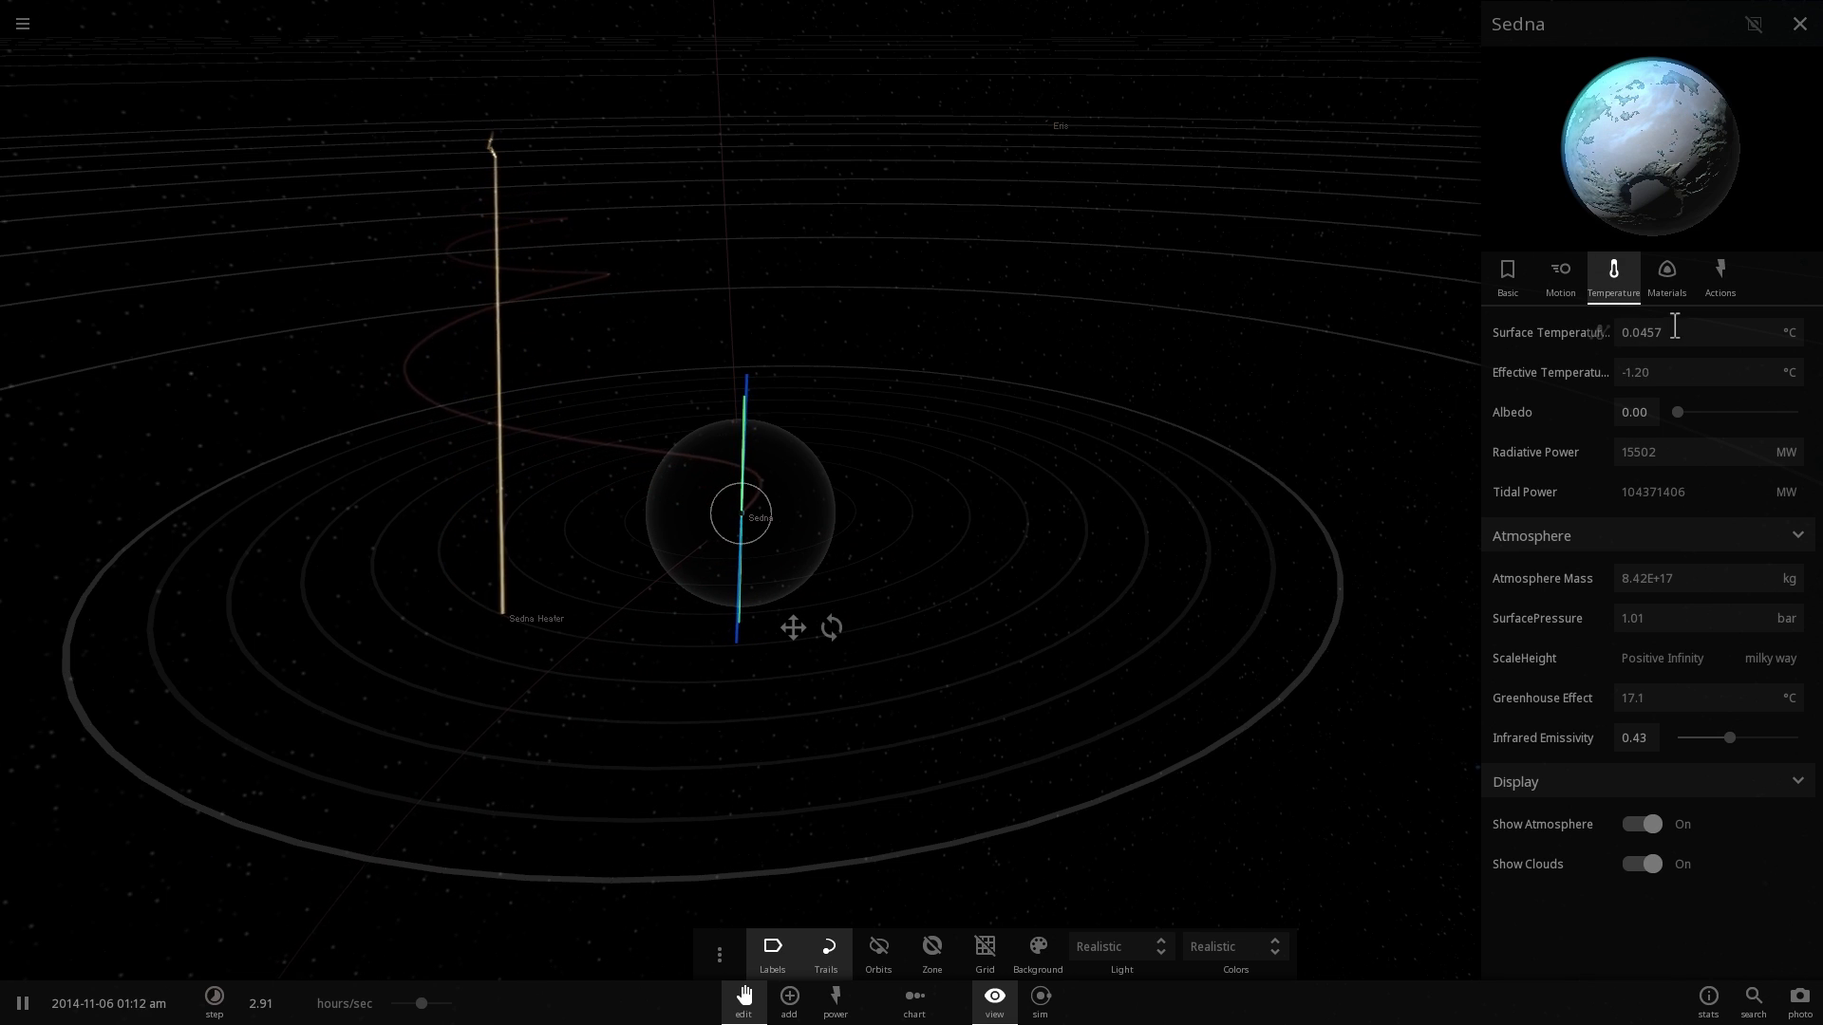
text(10)
Confirm Sedna's 10 °C surface, leave edit mode, focus on Sedna and speed time to ~5.7 hours/sec
key(Return)
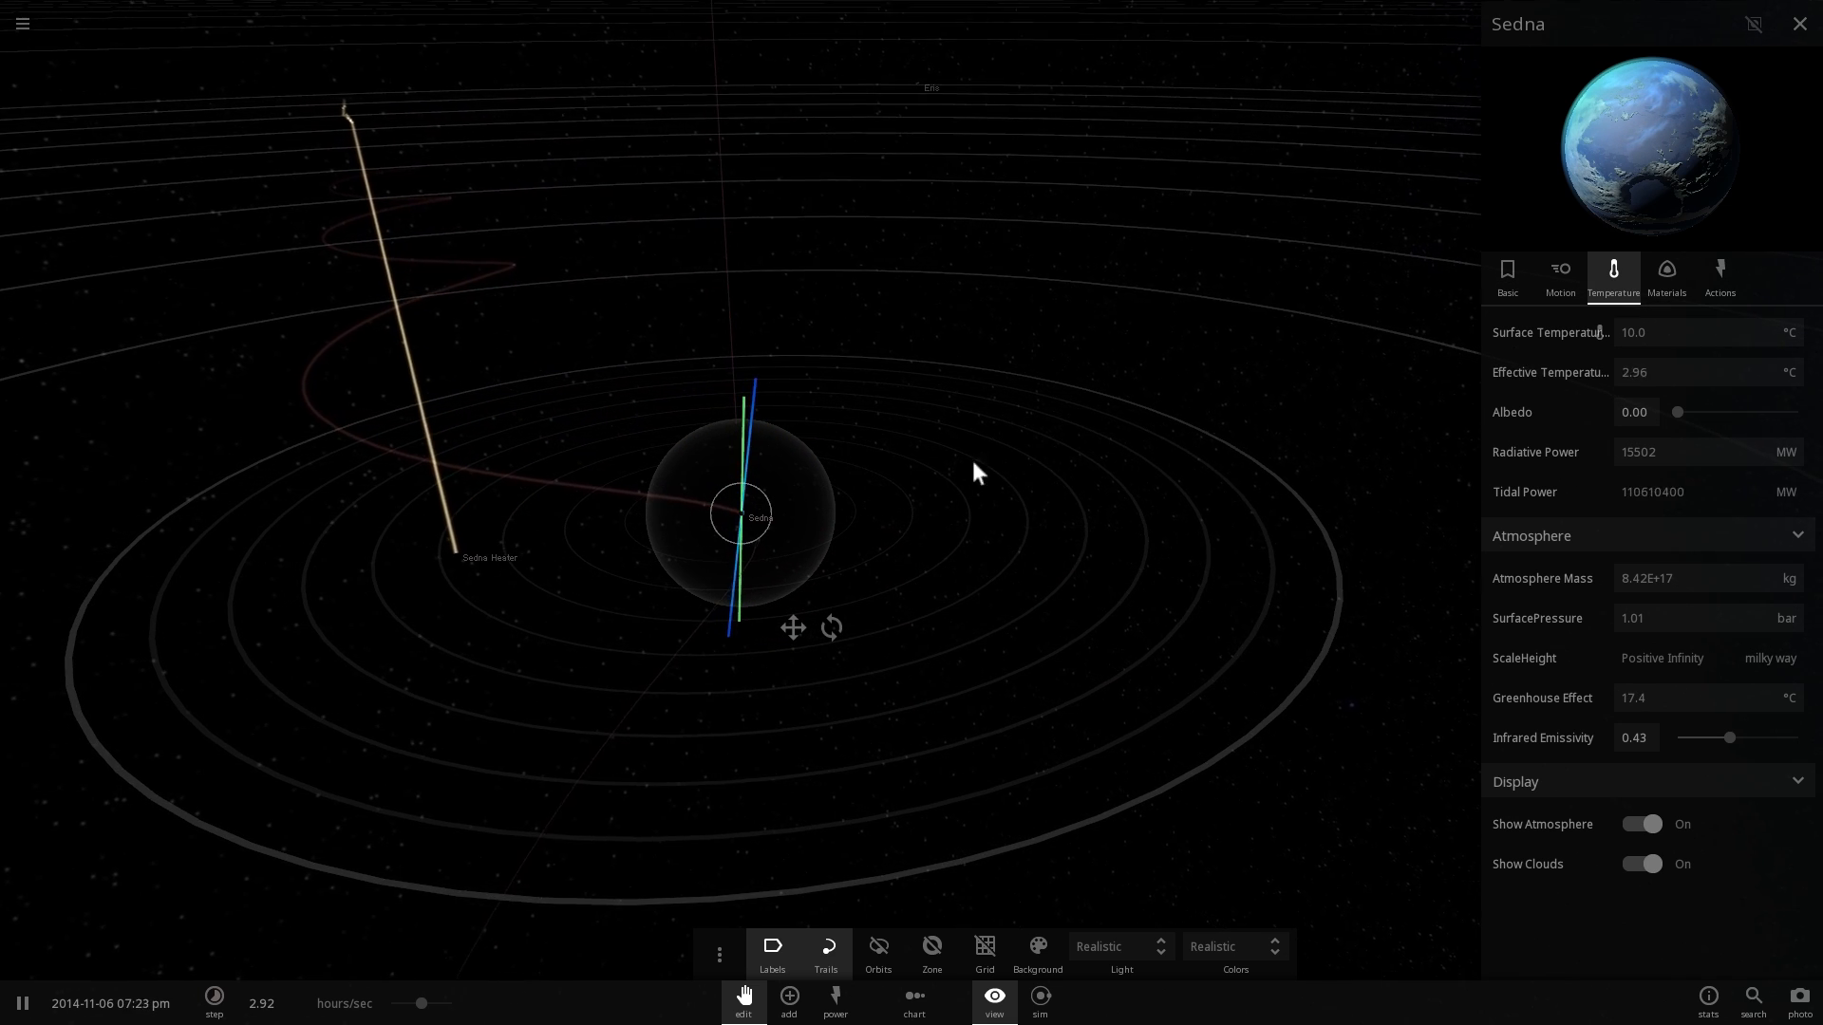
drag(893, 475, 911, 428)
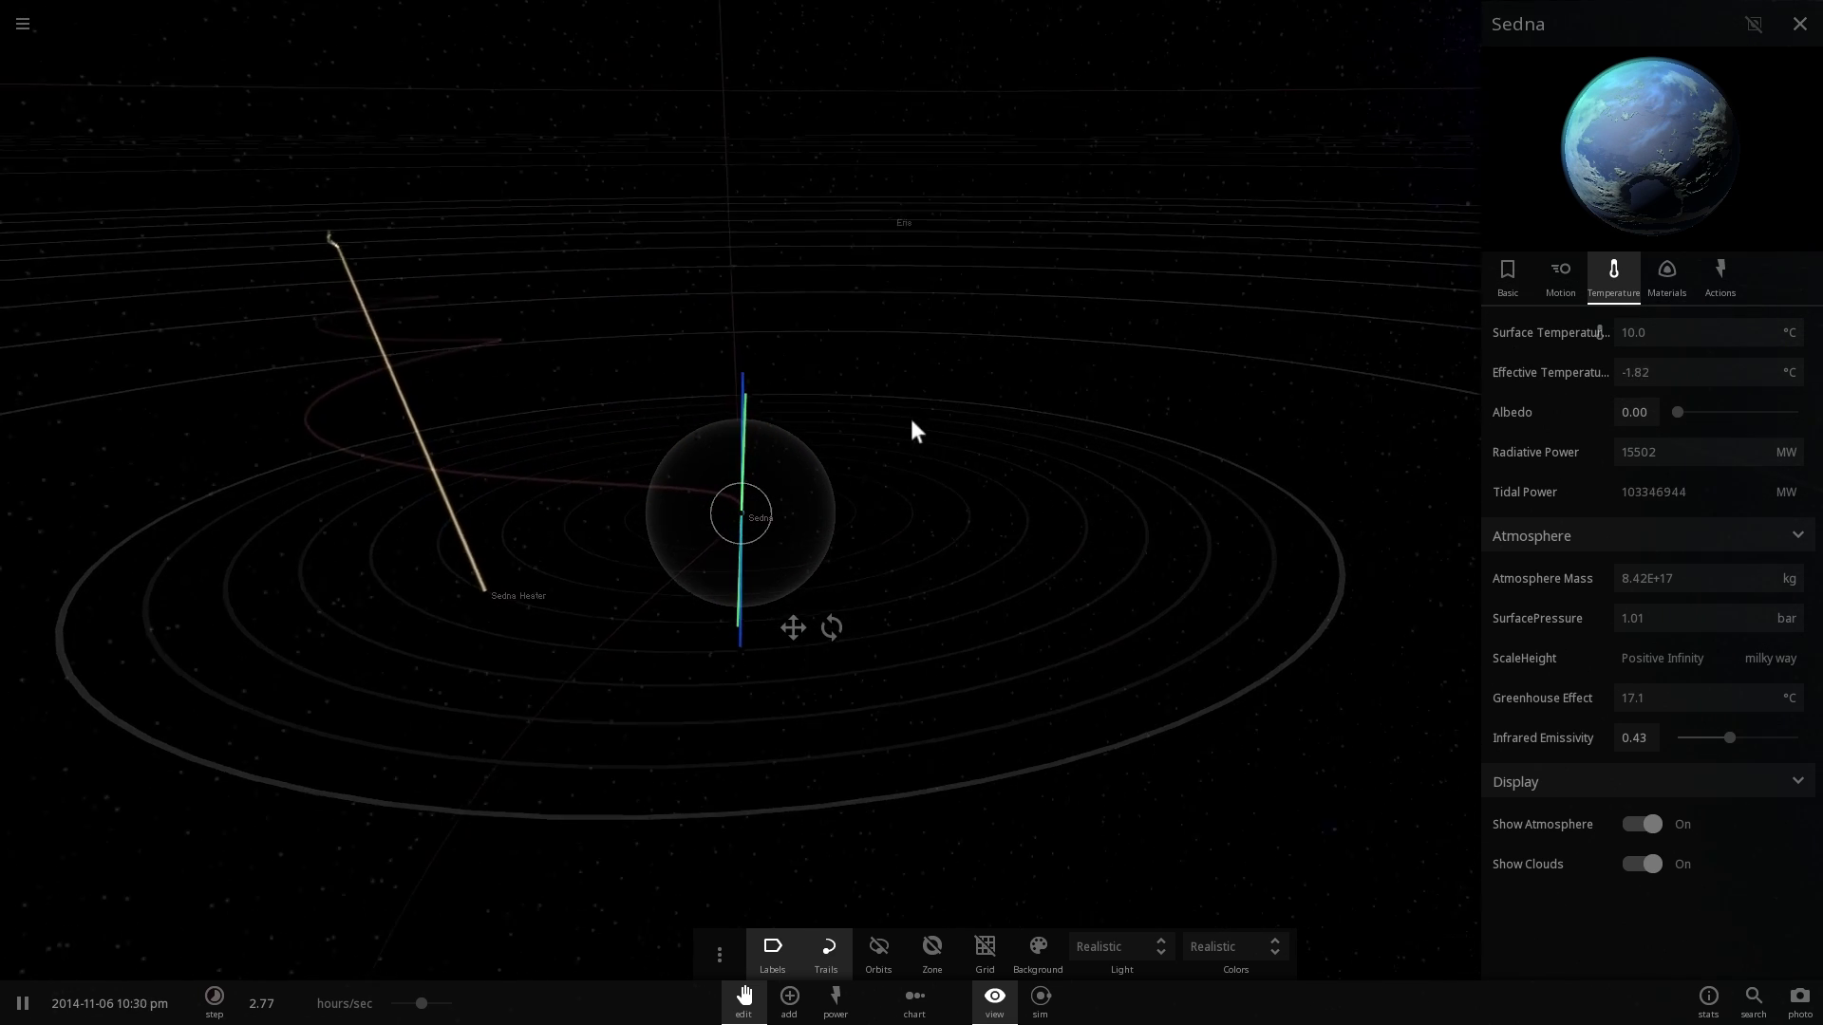
click(744, 995)
double_click(730, 506)
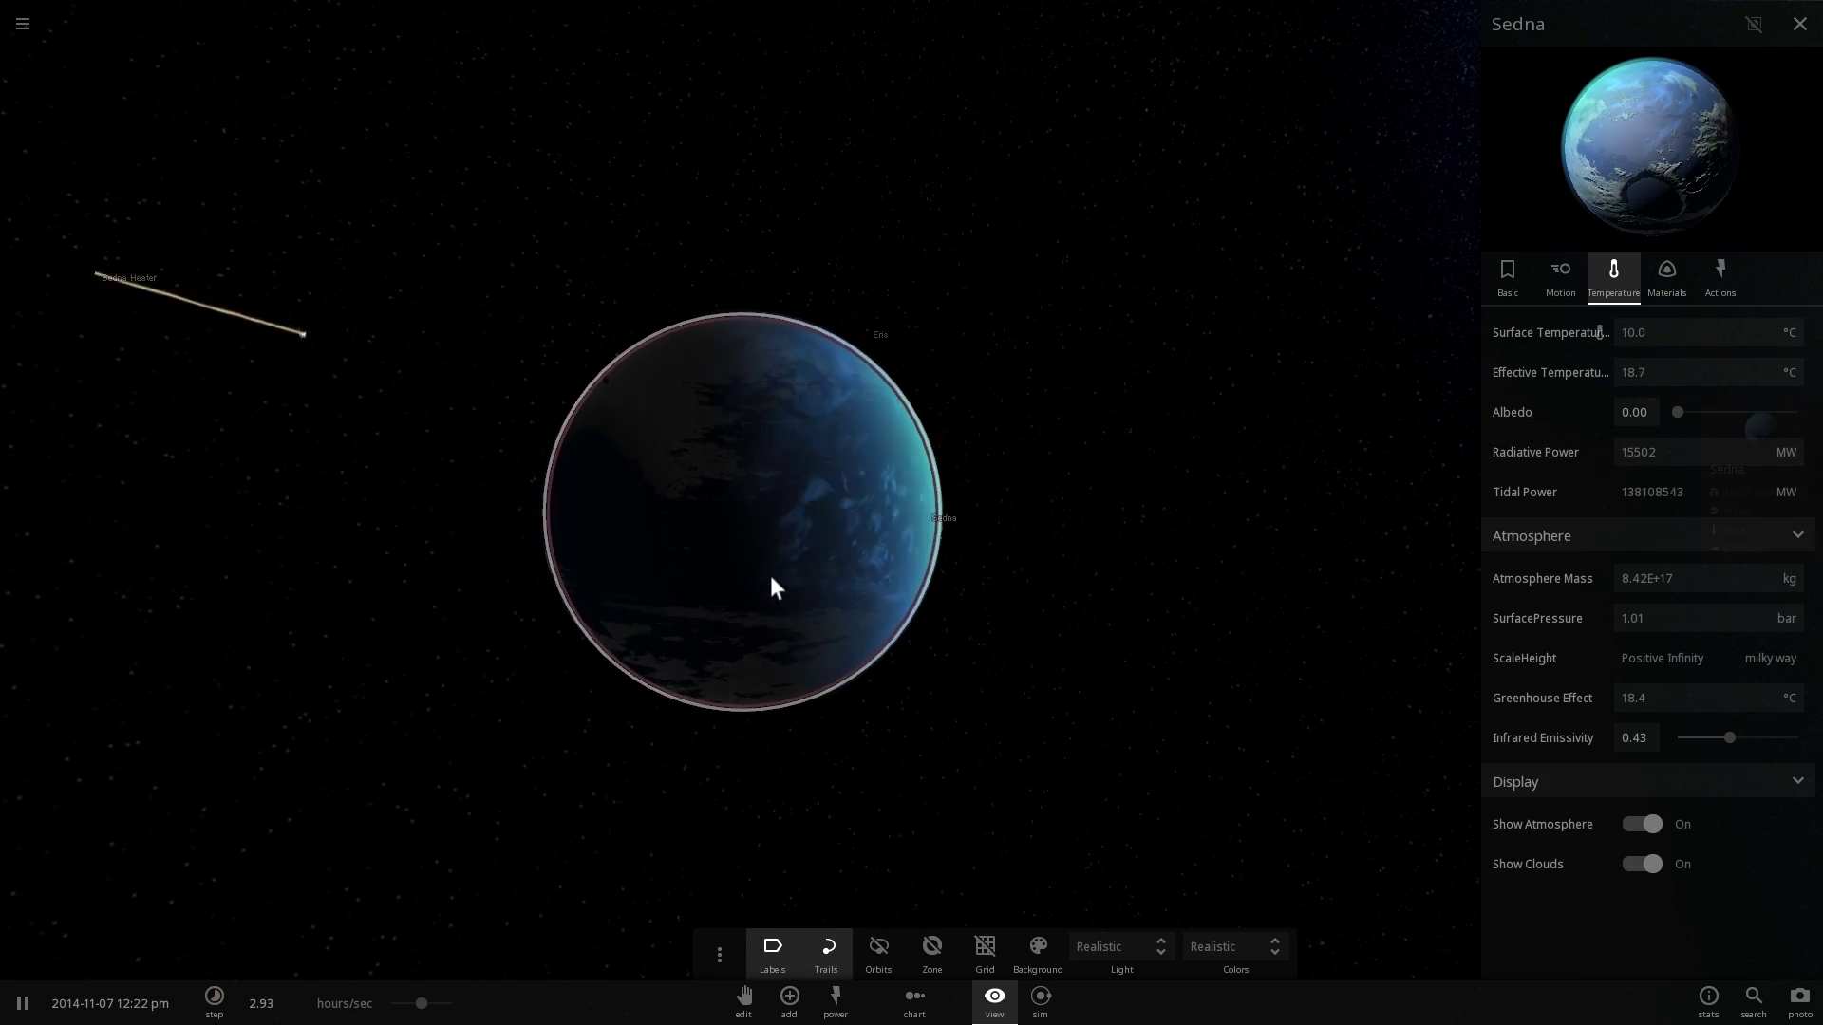
scroll(771, 575, up, 5)
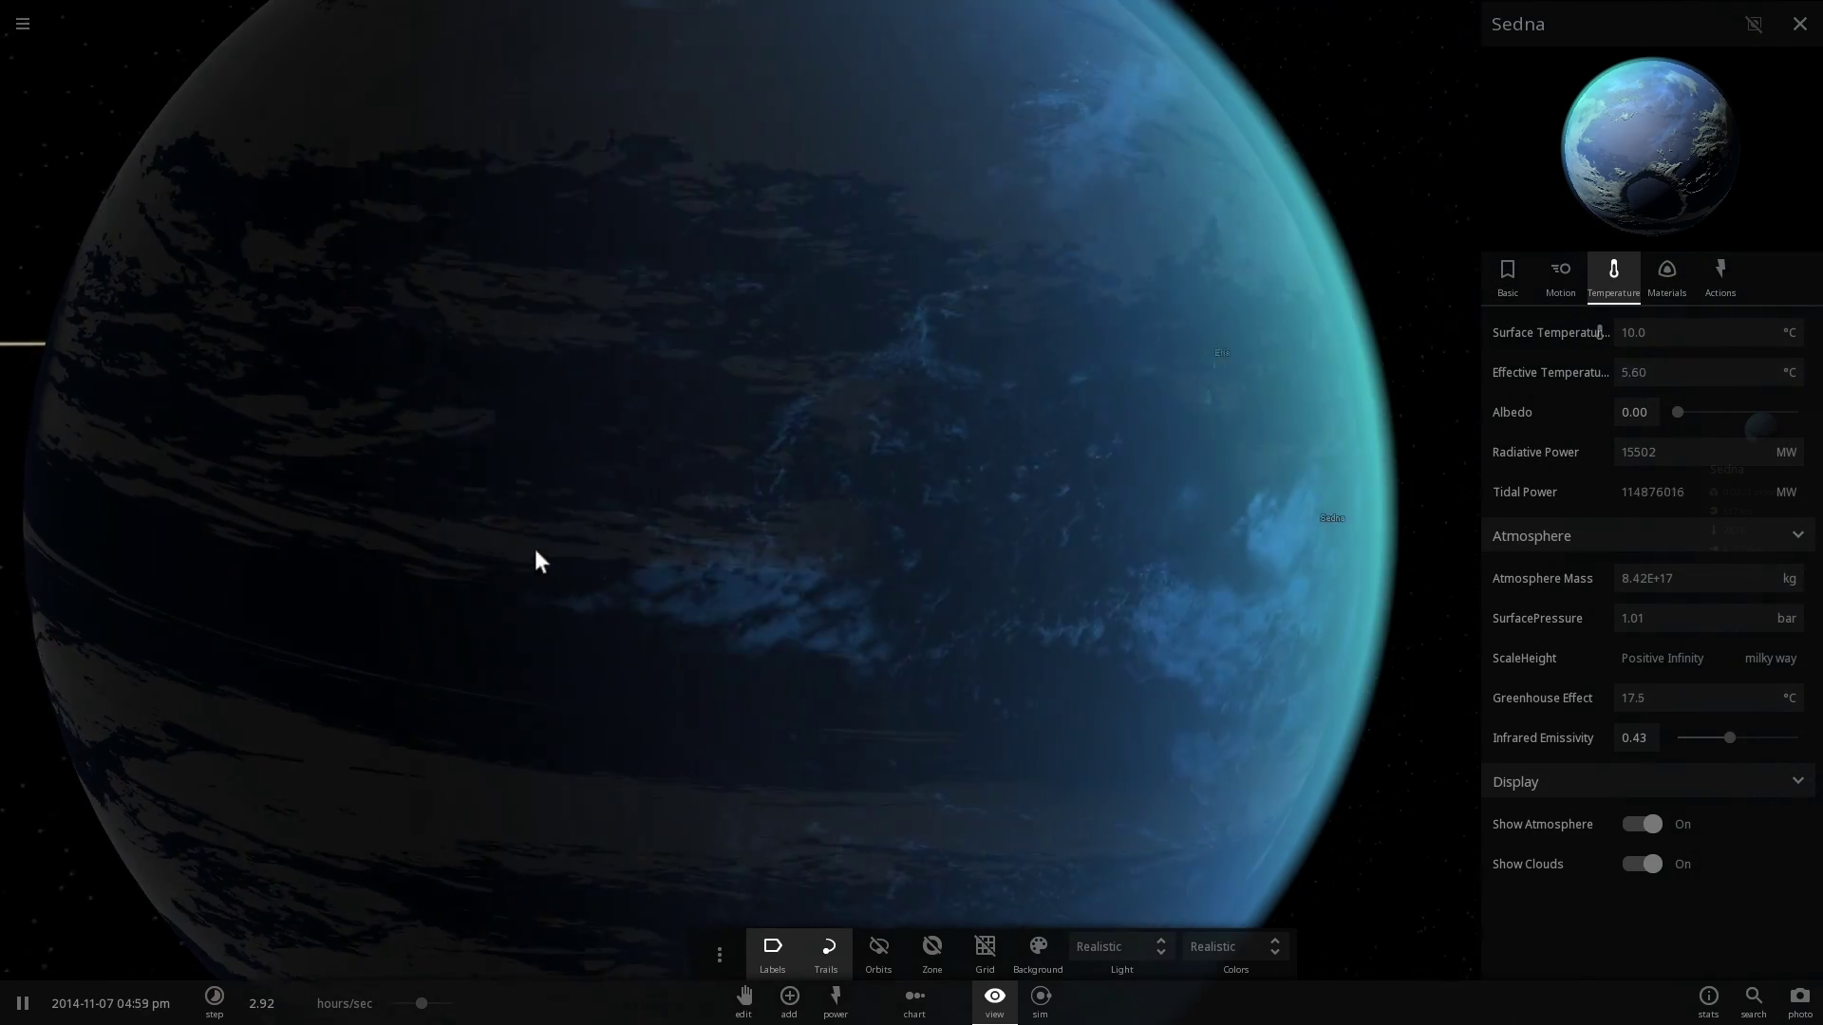
scroll(535, 560, down, 5)
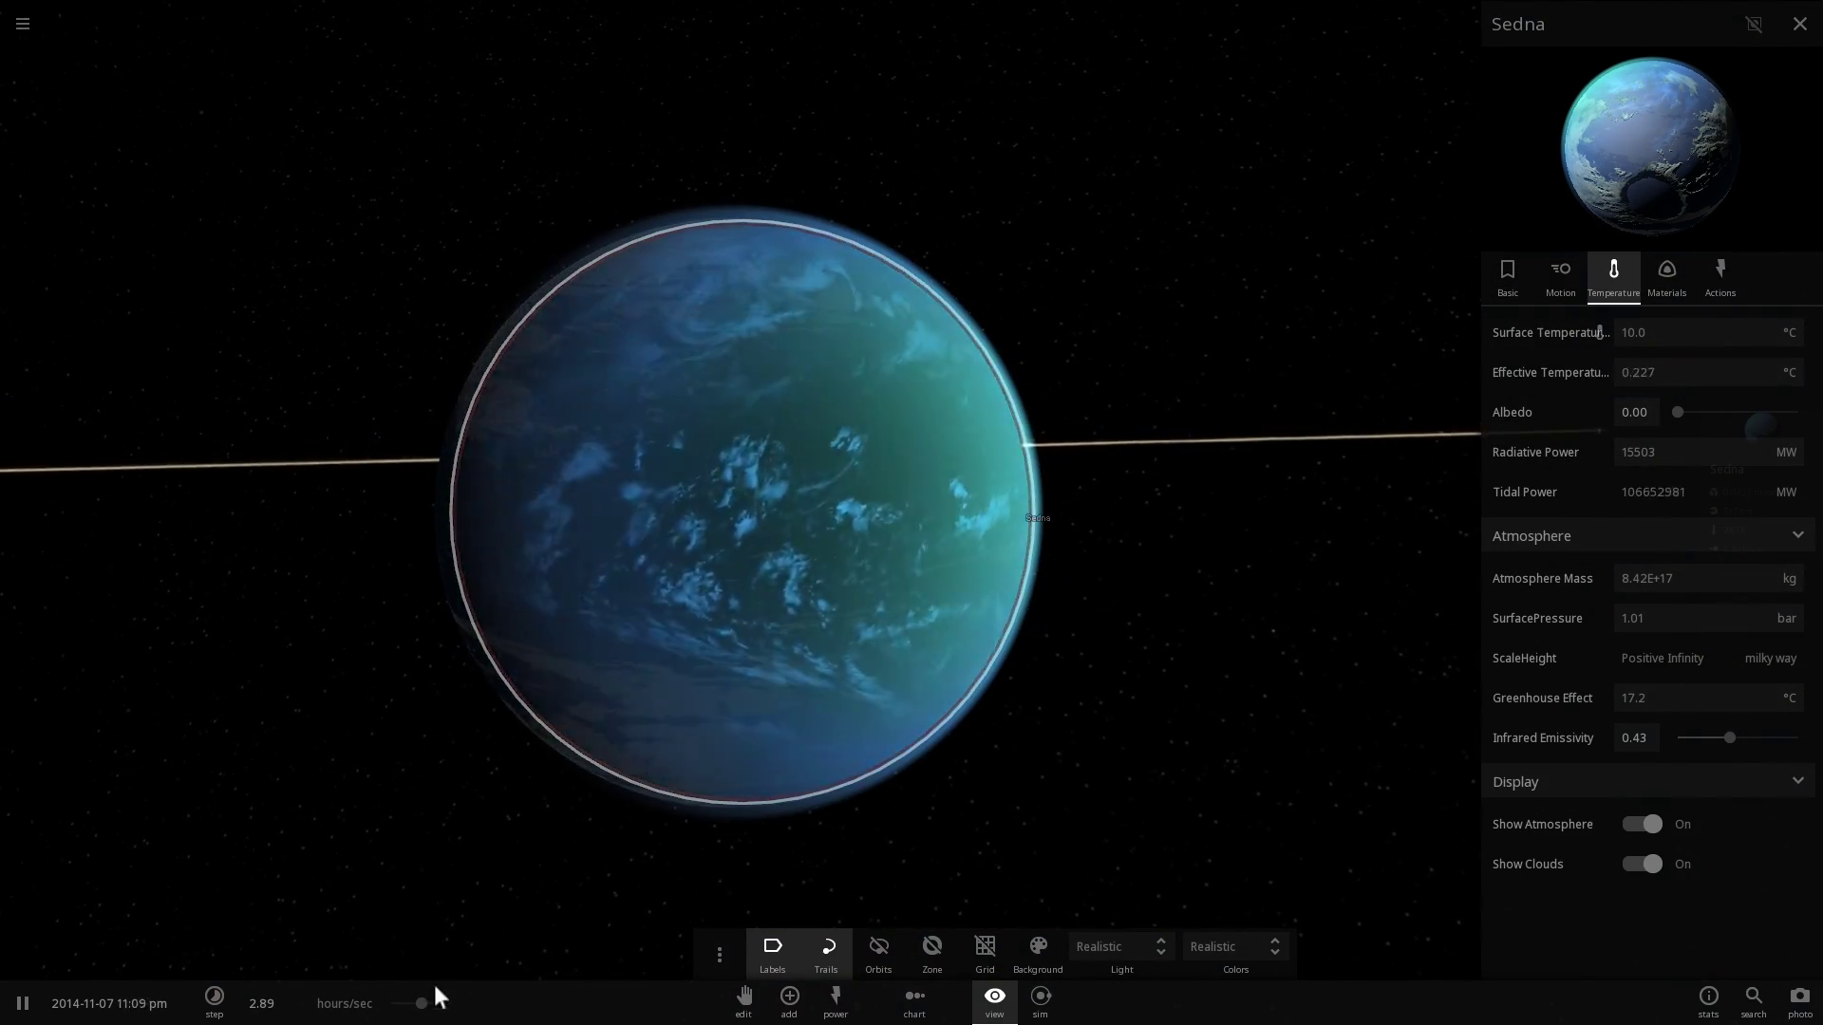
drag(436, 998, 431, 1002)
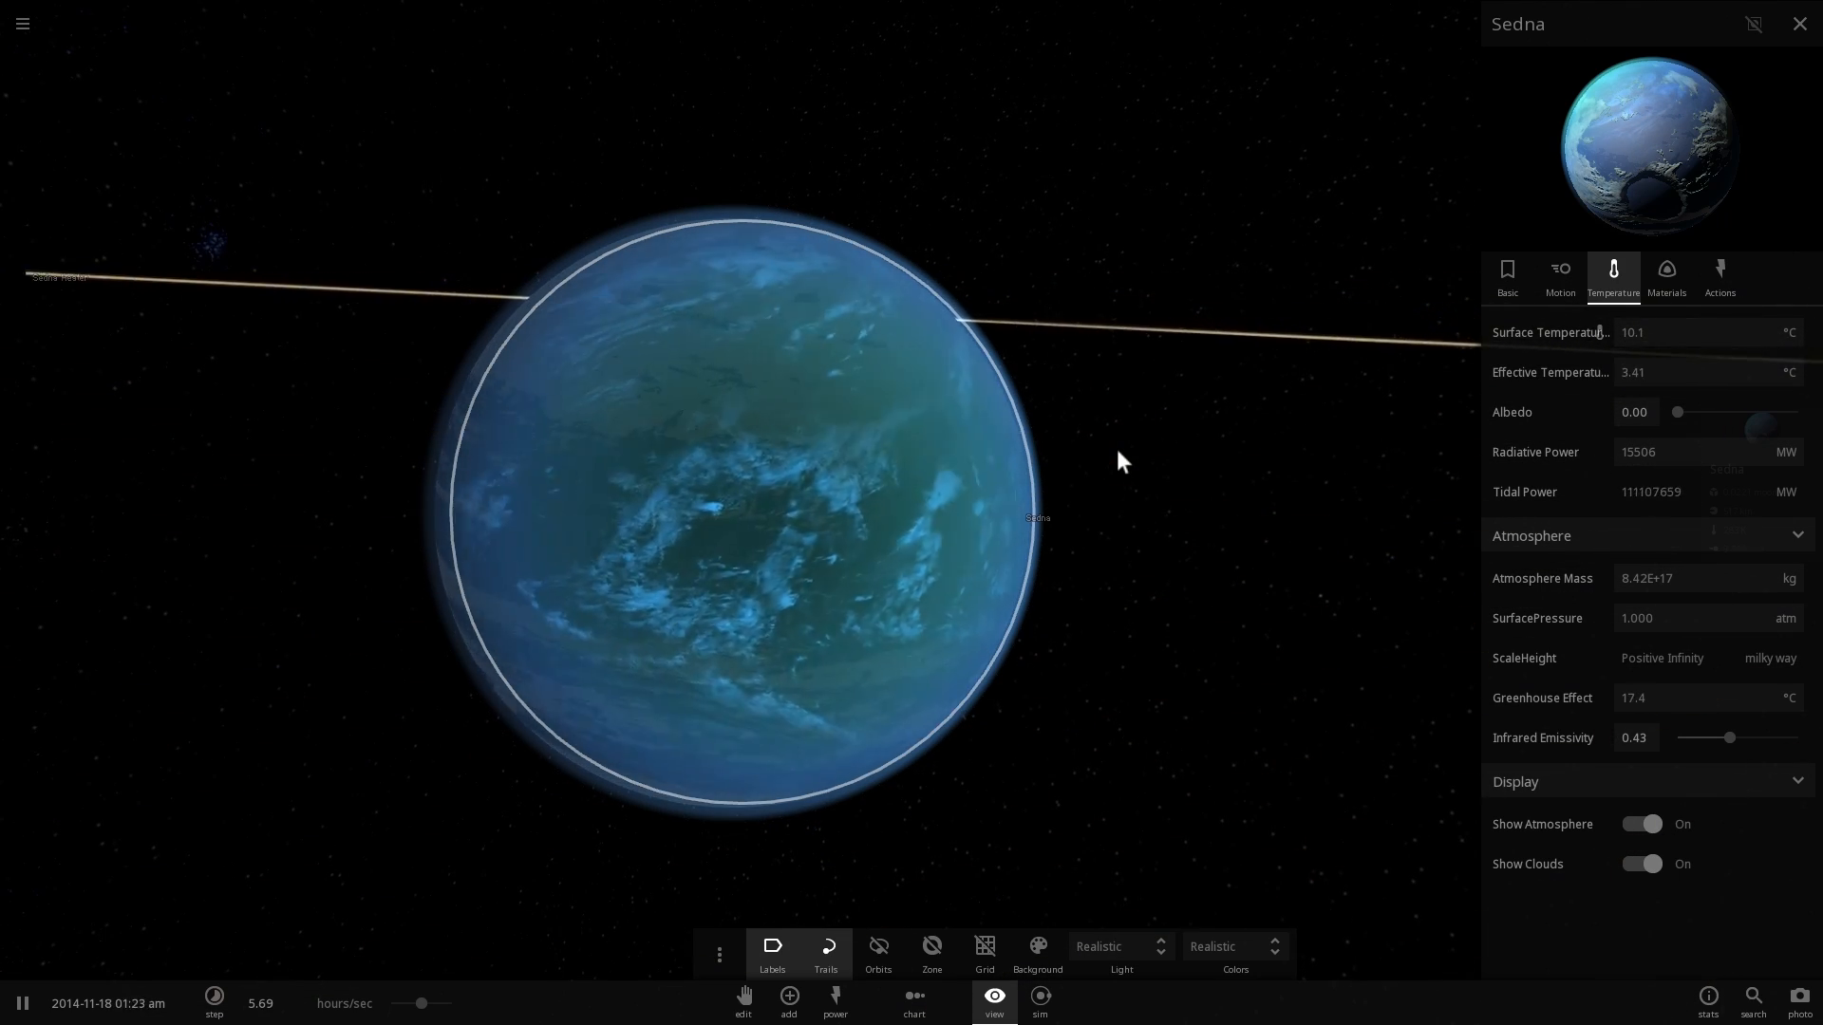
scroll(1254, 471, down, 5)
scroll(1208, 452, down, 3)
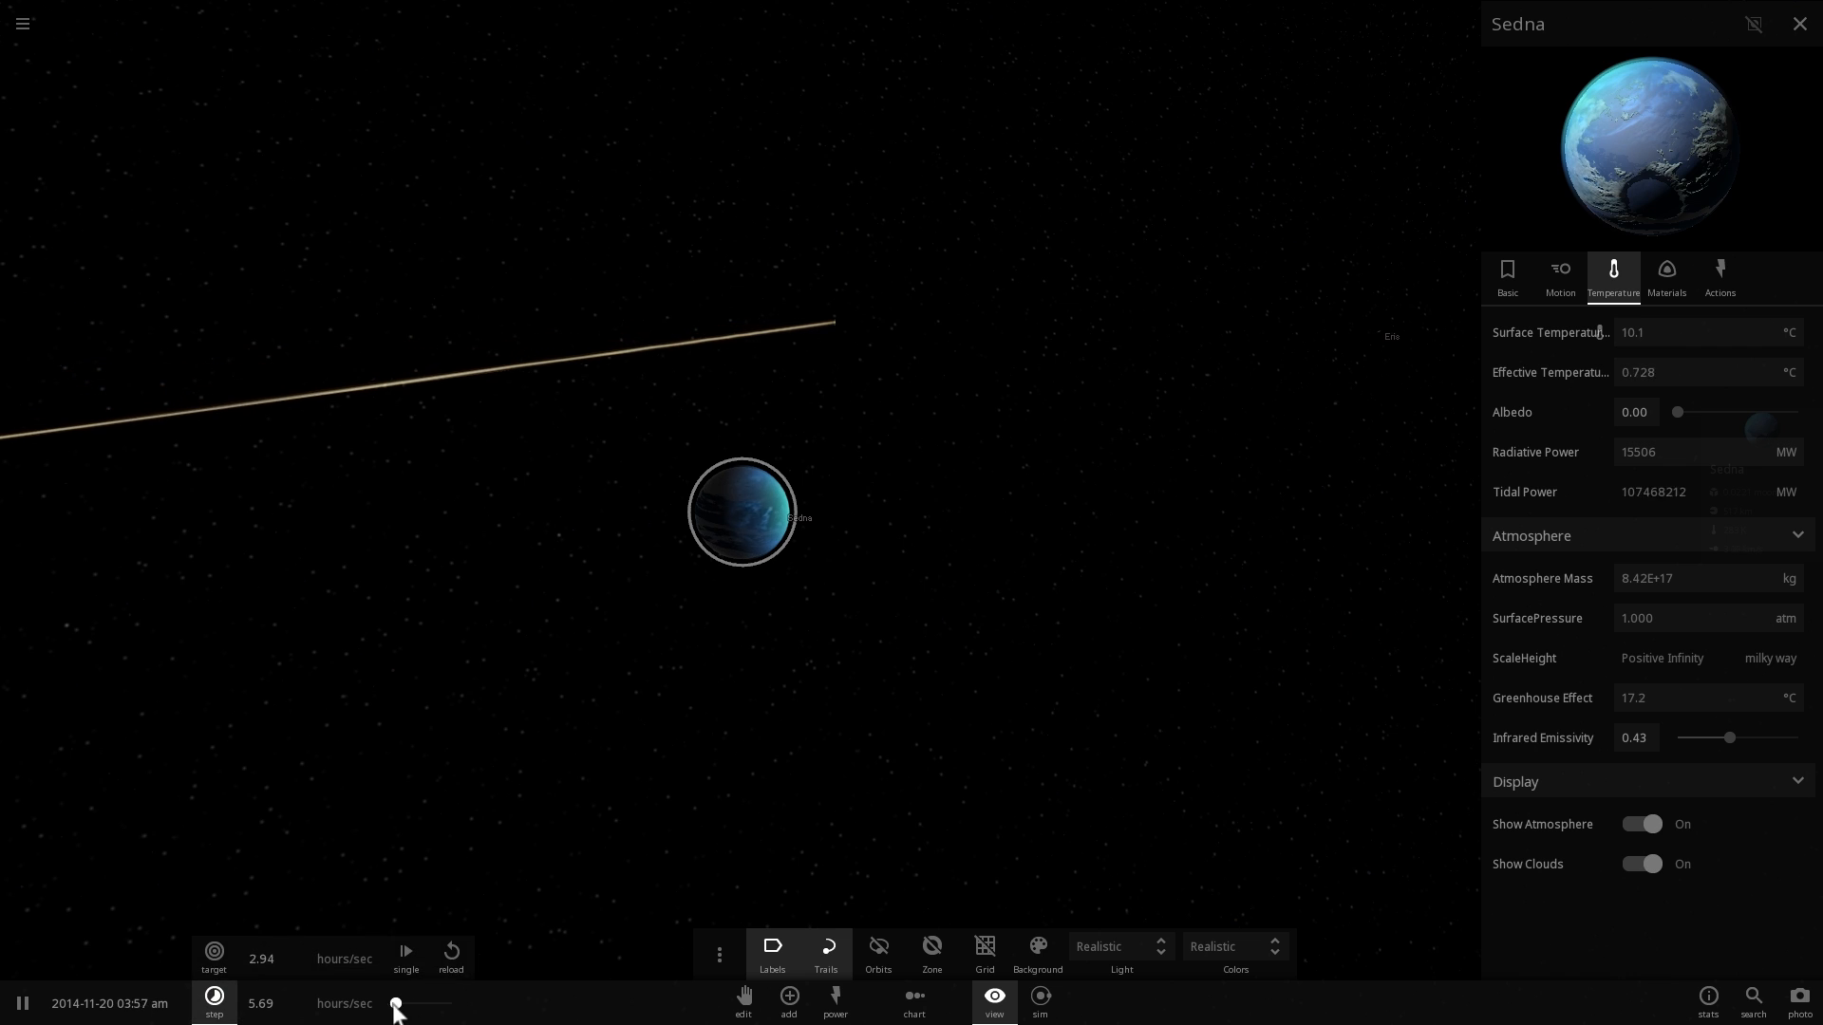
scroll(491, 787, down, 3)
Slow time to about 25 minutes/sec, select Sedna Heater, then refocus on Sedna
mouse_move(488, 777)
mouse_down()
mouse_move(349, 766)
mouse_move(536, 589)
mouse_up()
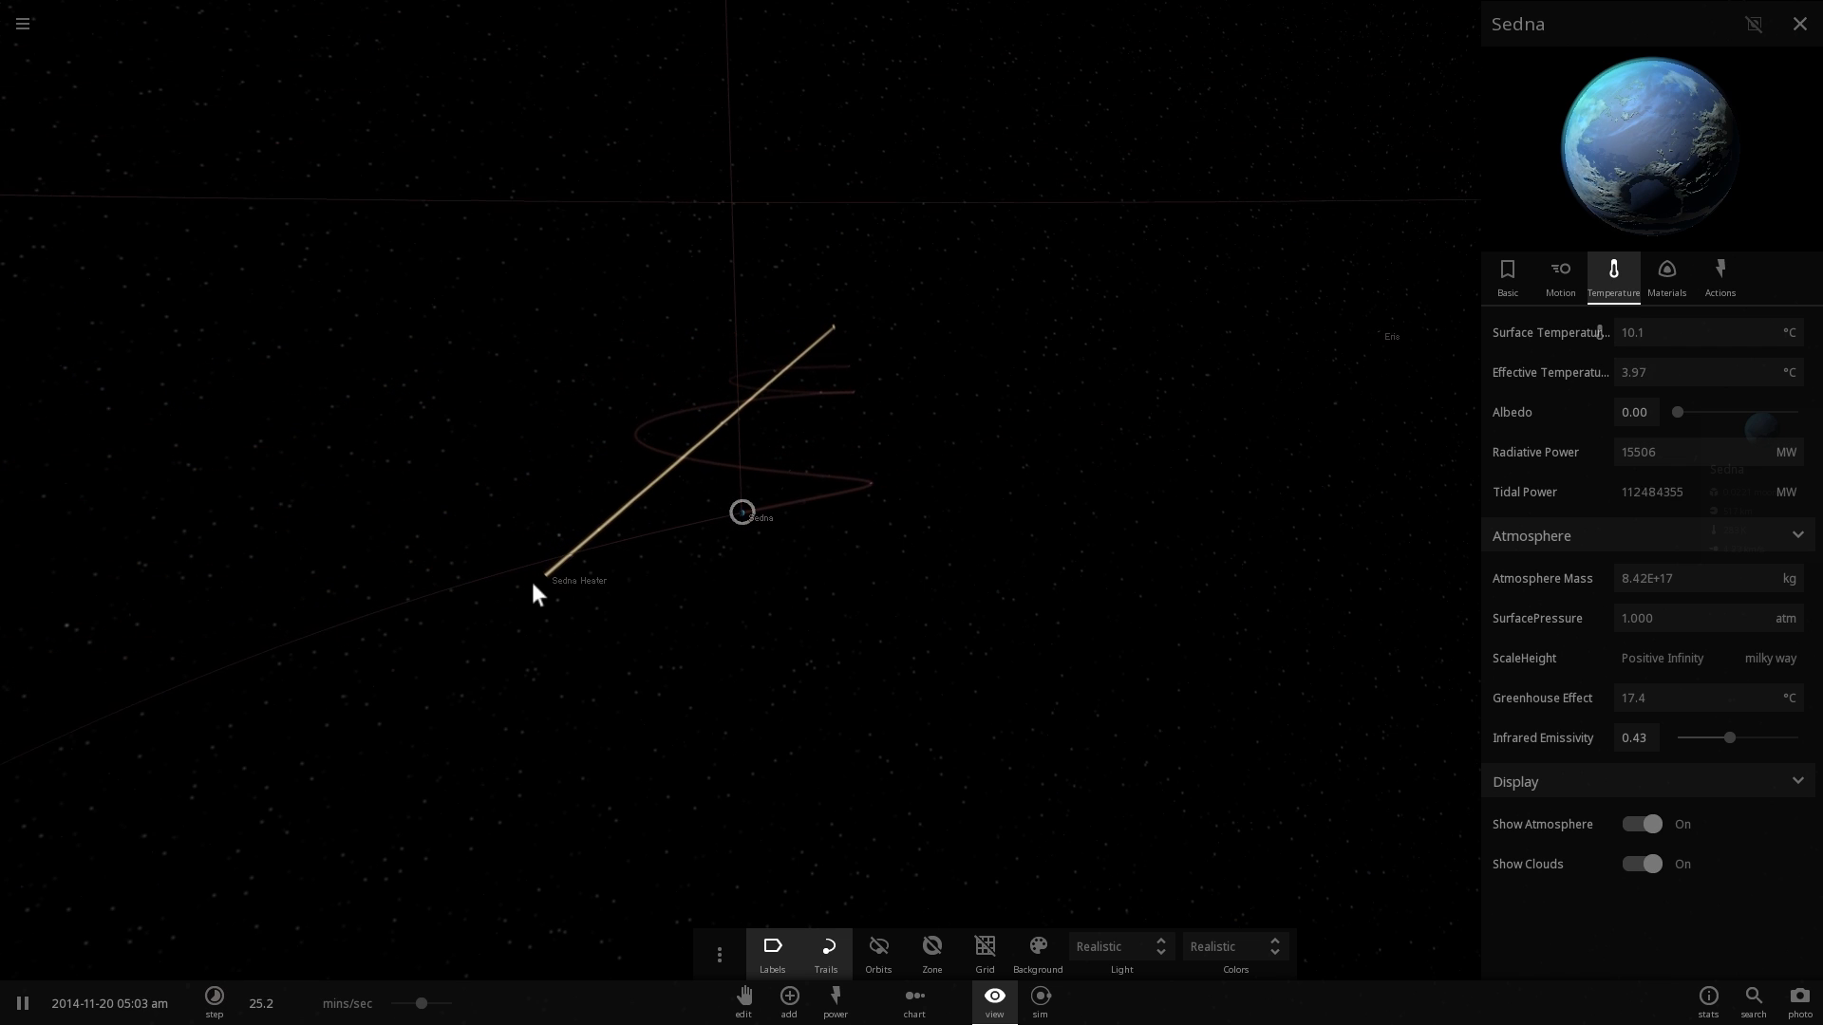
click(539, 579)
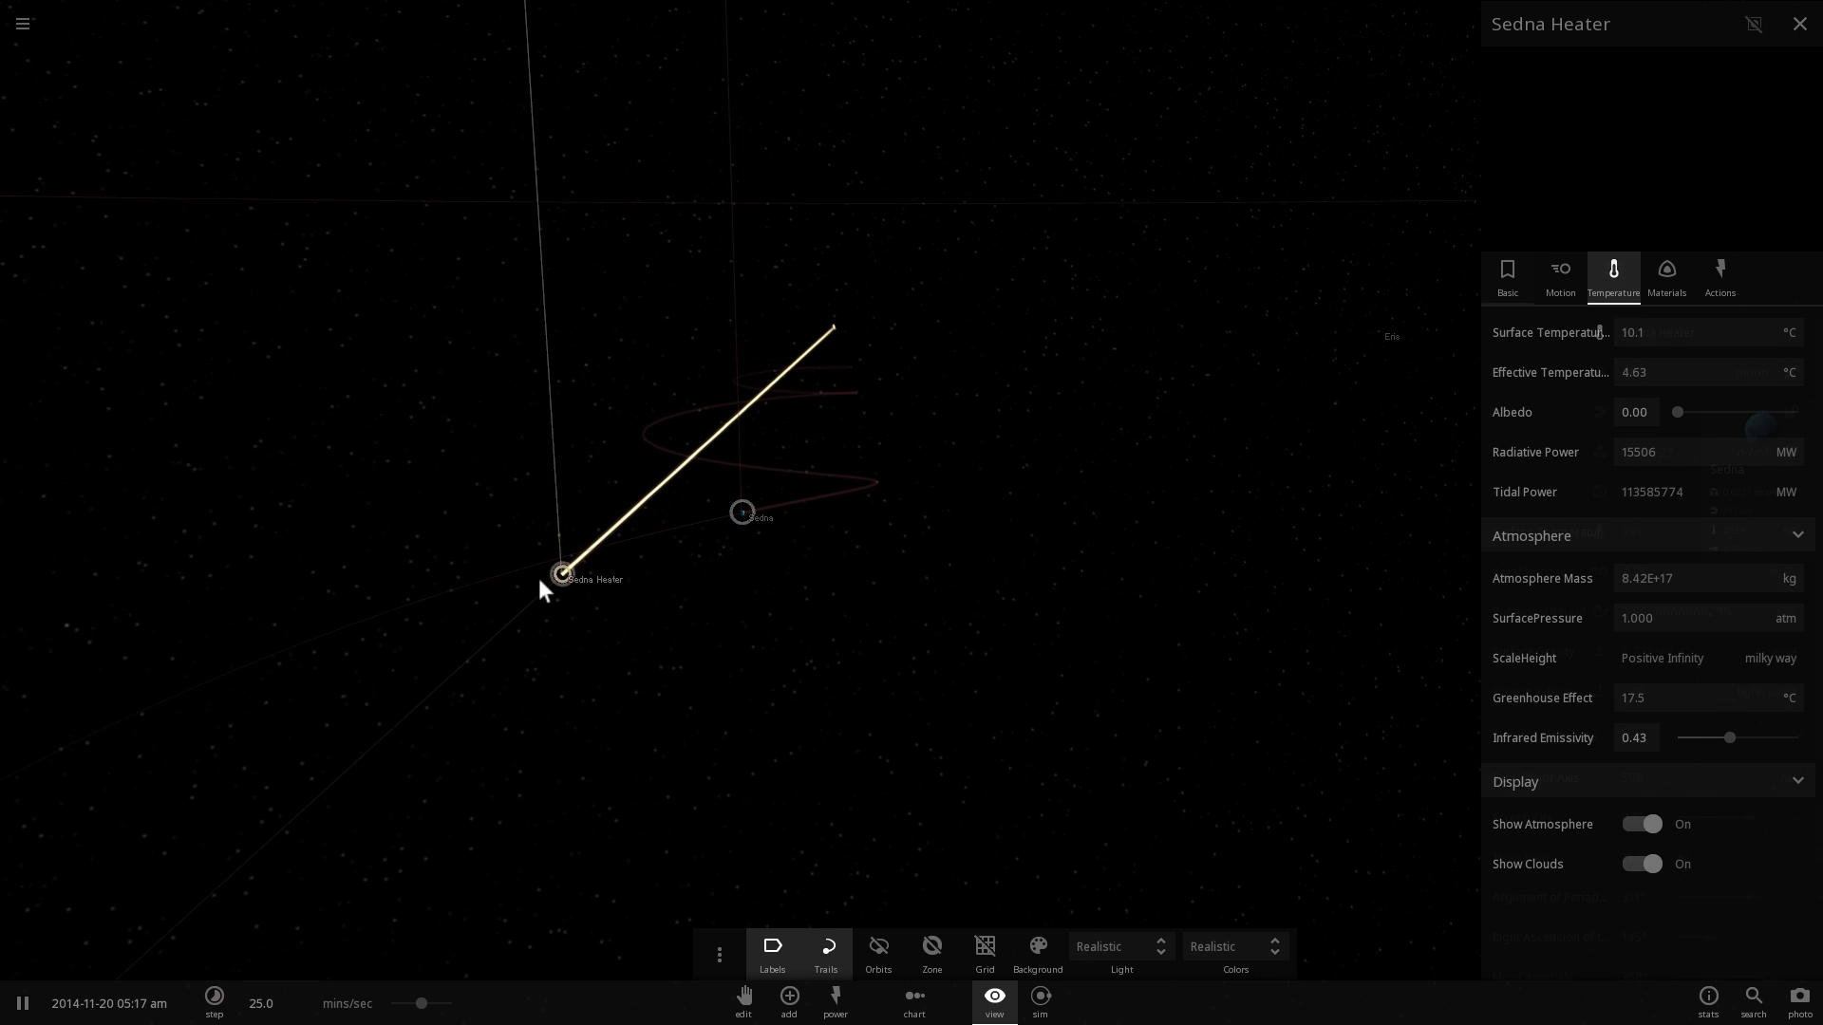
click(742, 516)
scroll(751, 536, up, 3)
scroll(746, 535, up, 5)
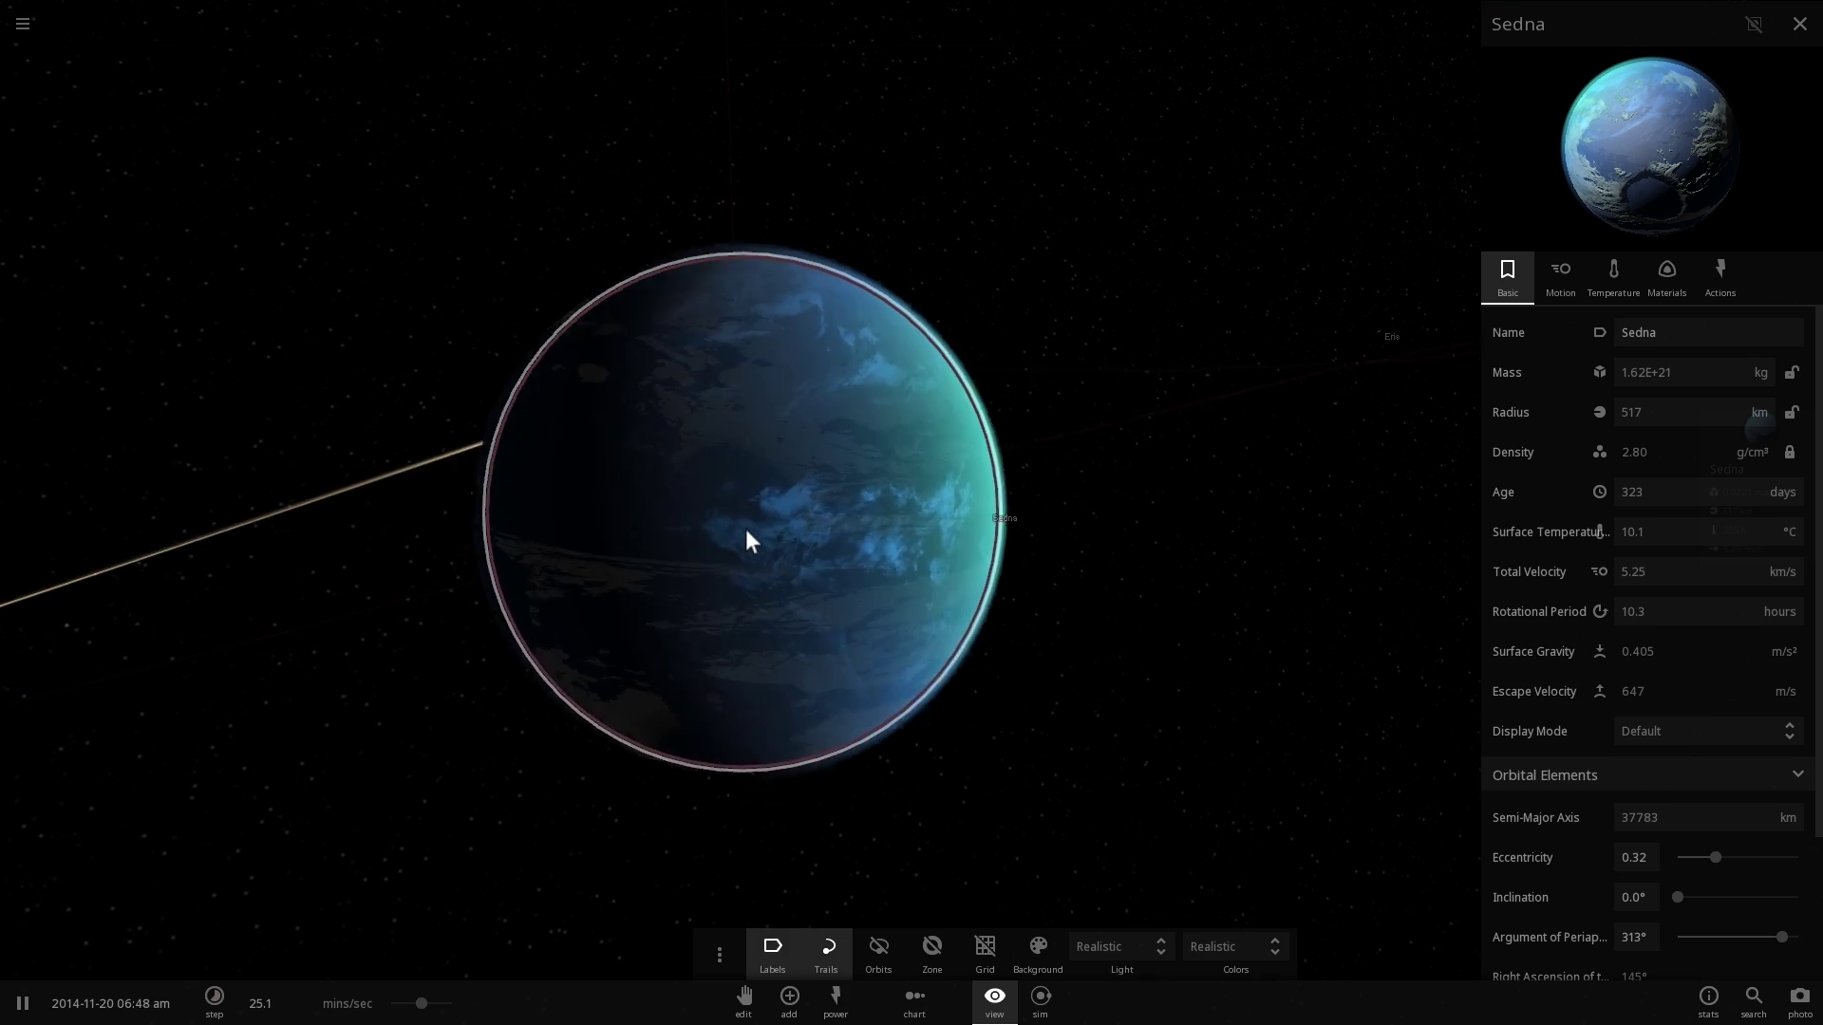
scroll(733, 484, up, 3)
scroll(894, 468, up, 2)
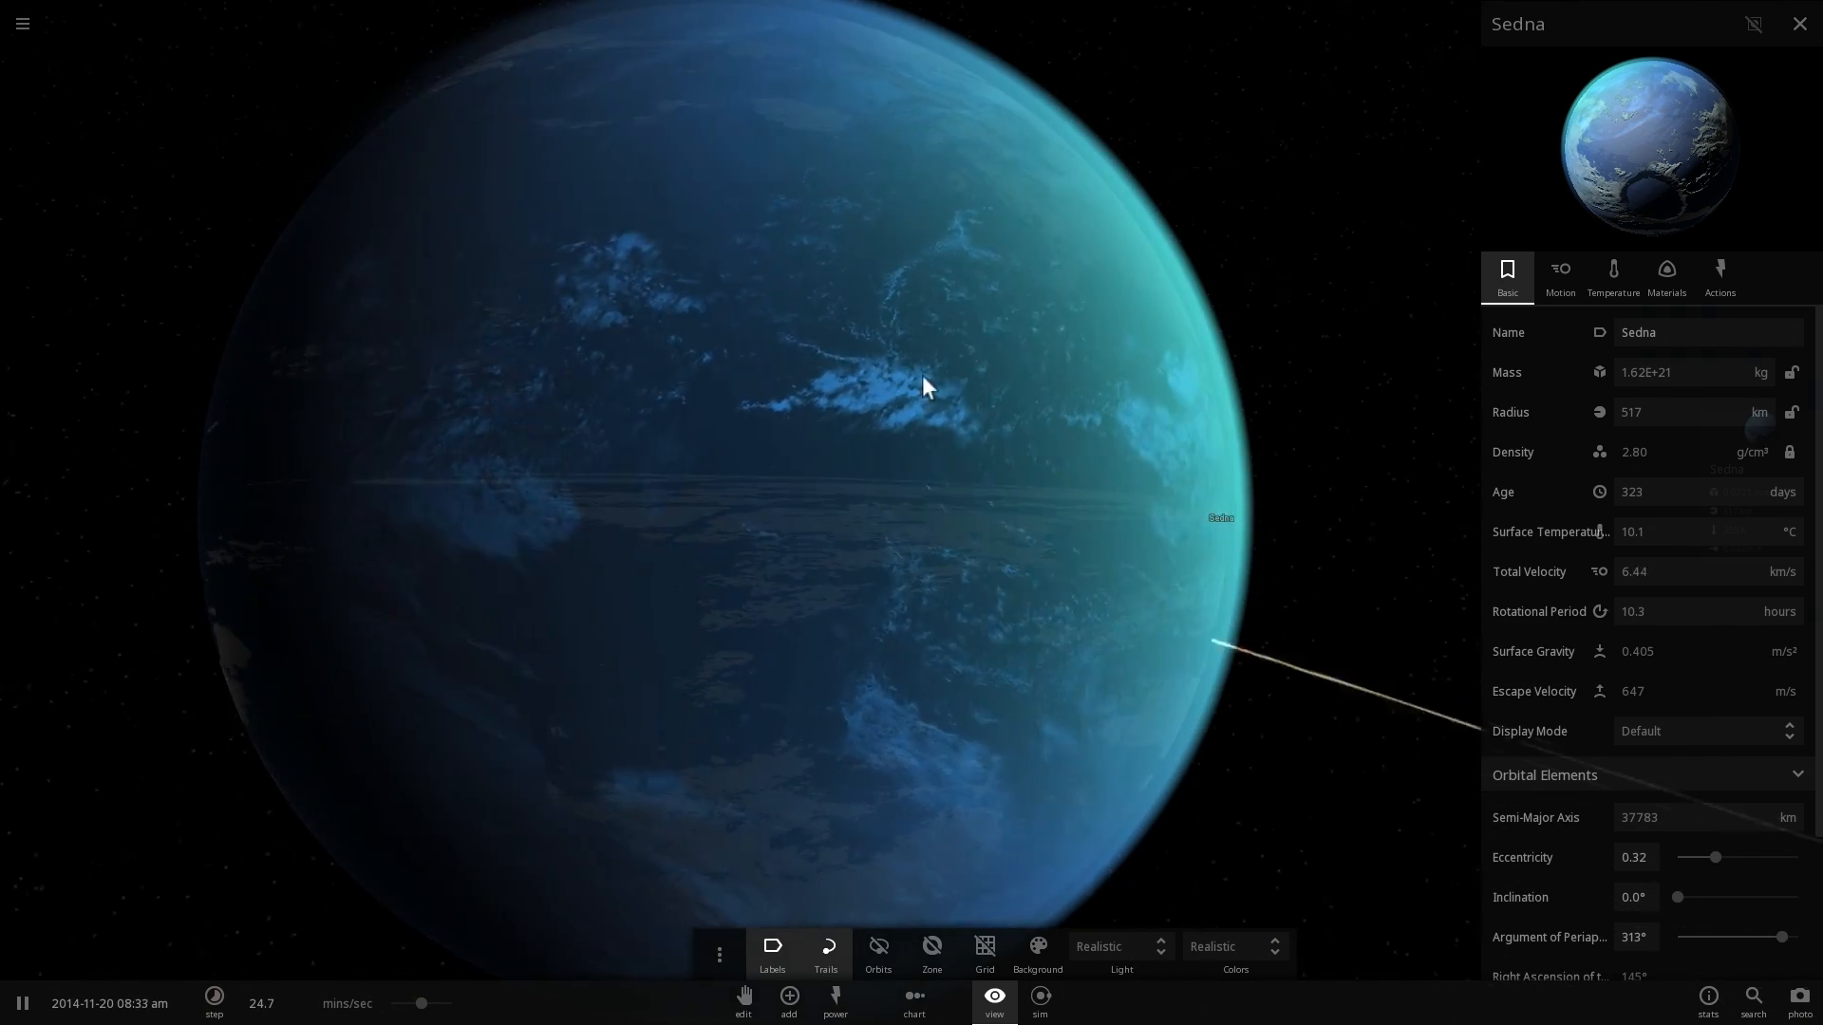
Orbit around Sedna to view its night side and lit ocean side
mouse_move(914, 374)
mouse_down()
mouse_move(1137, 386)
mouse_move(883, 396)
mouse_move(1034, 416)
mouse_move(814, 402)
mouse_move(997, 444)
mouse_move(1075, 429)
mouse_up()
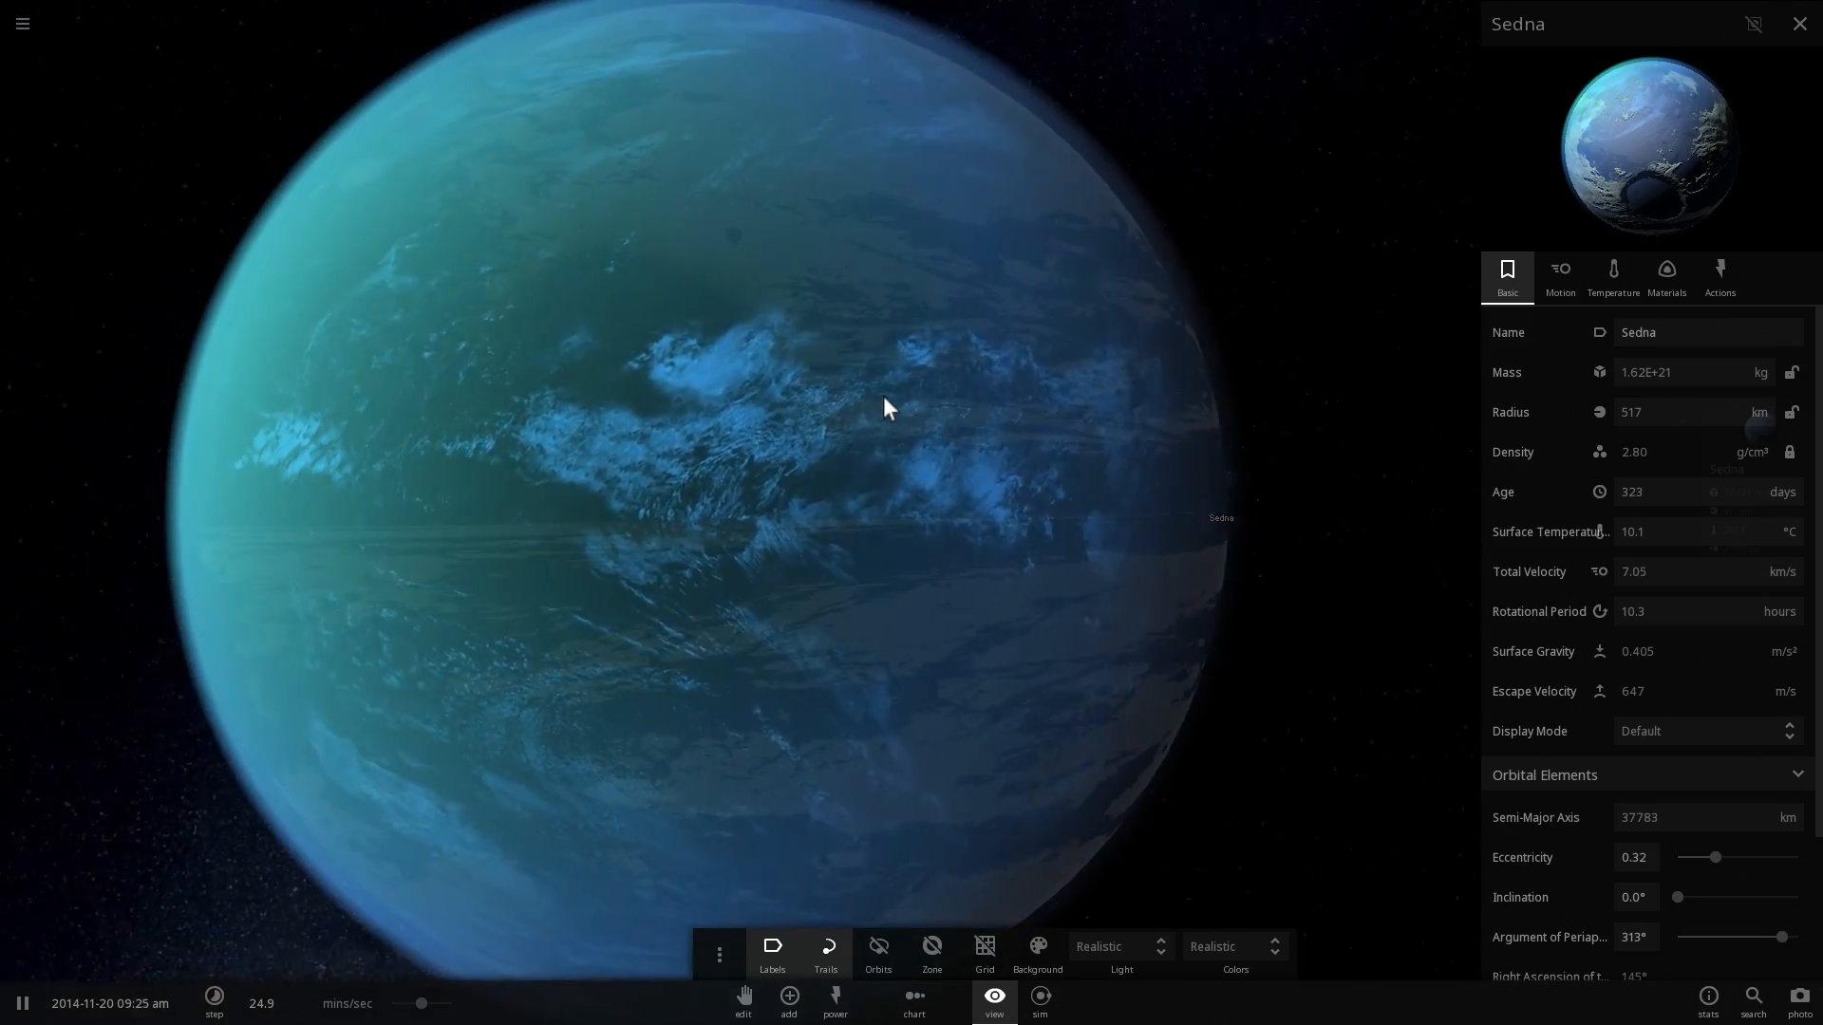
scroll(1075, 429, down, 5)
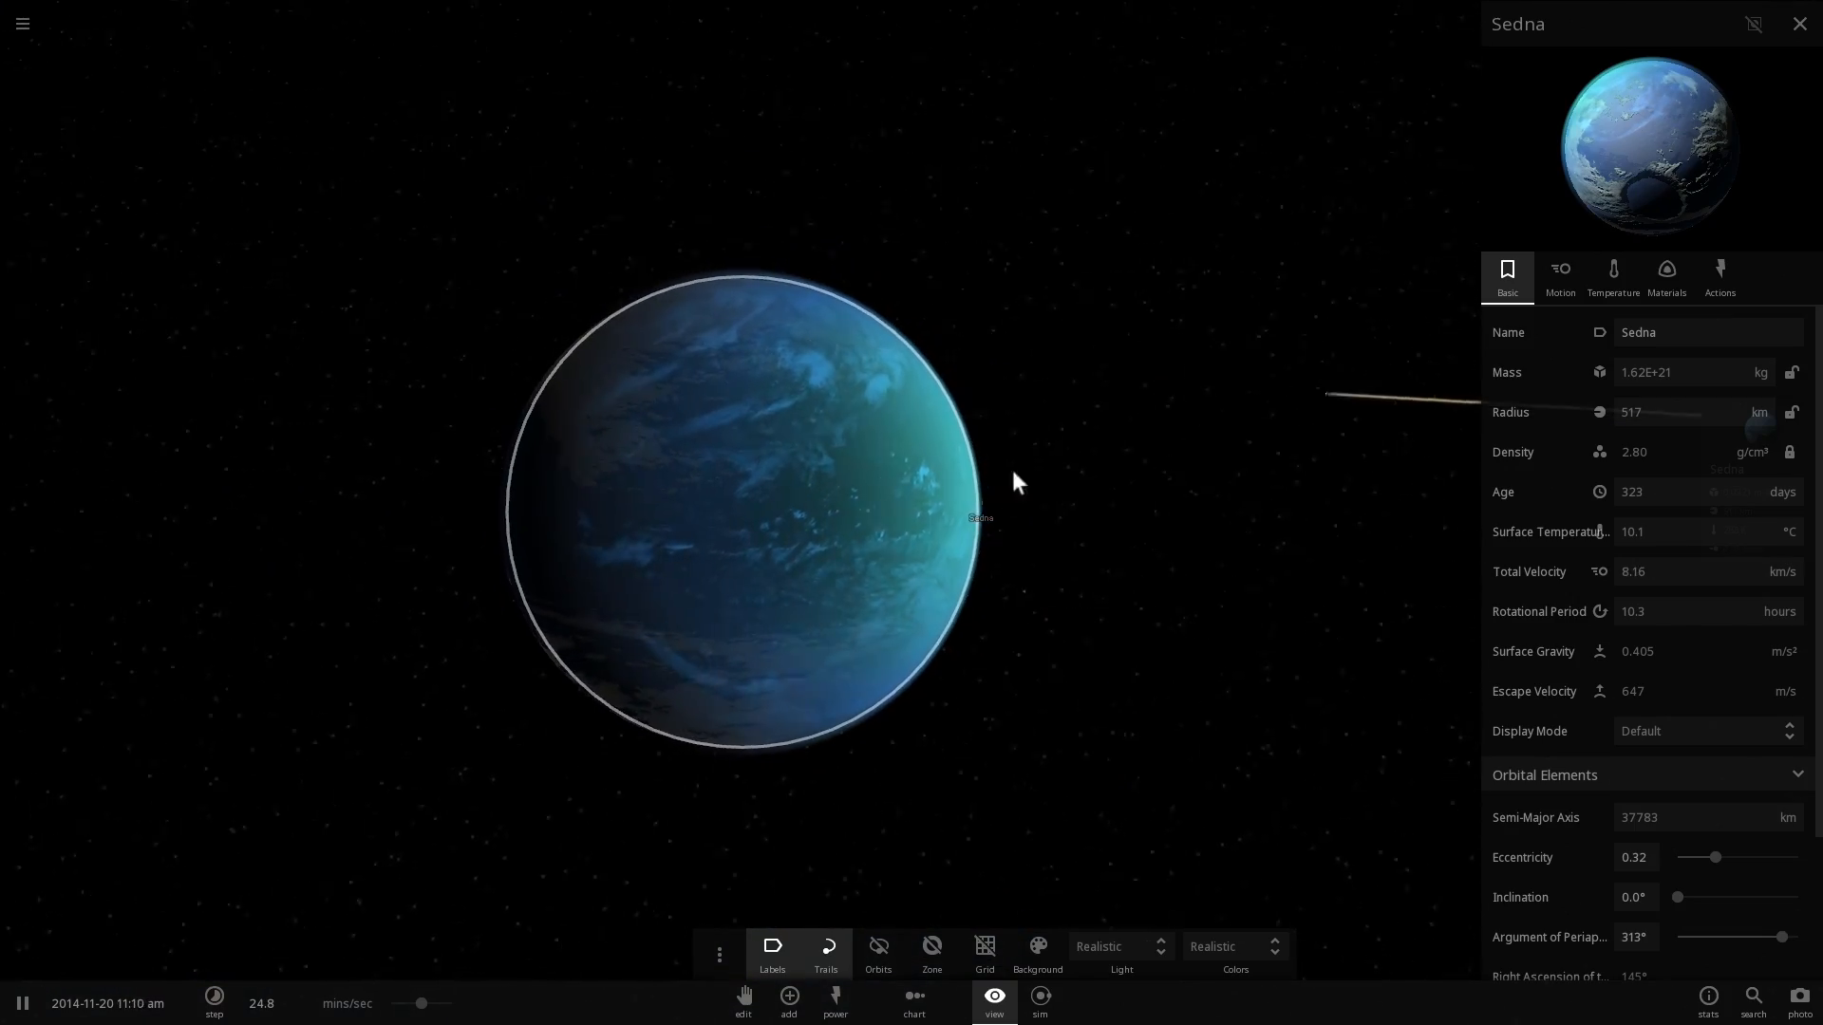
scroll(1047, 529, down, 3)
scroll(935, 491, down, 2)
scroll(983, 470, up, 2)
scroll(989, 485, up, 2)
scroll(977, 485, up, 2)
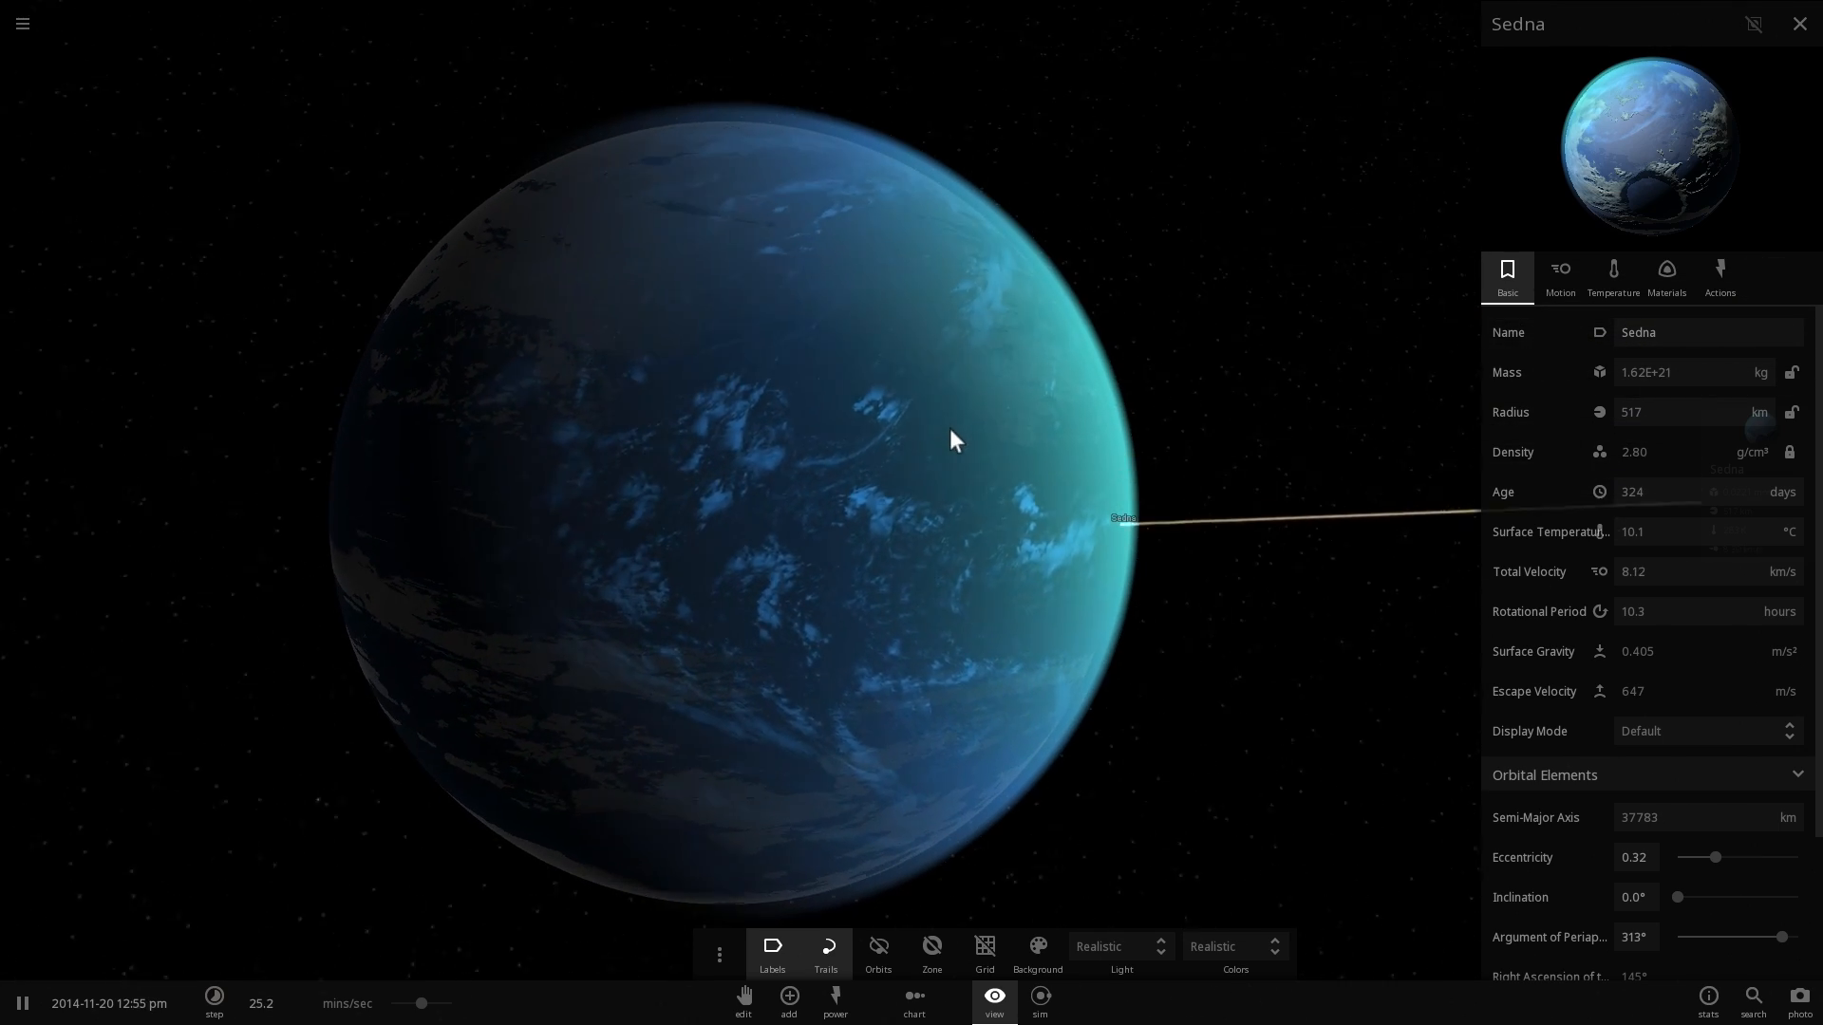
drag(1028, 446, 1107, 447)
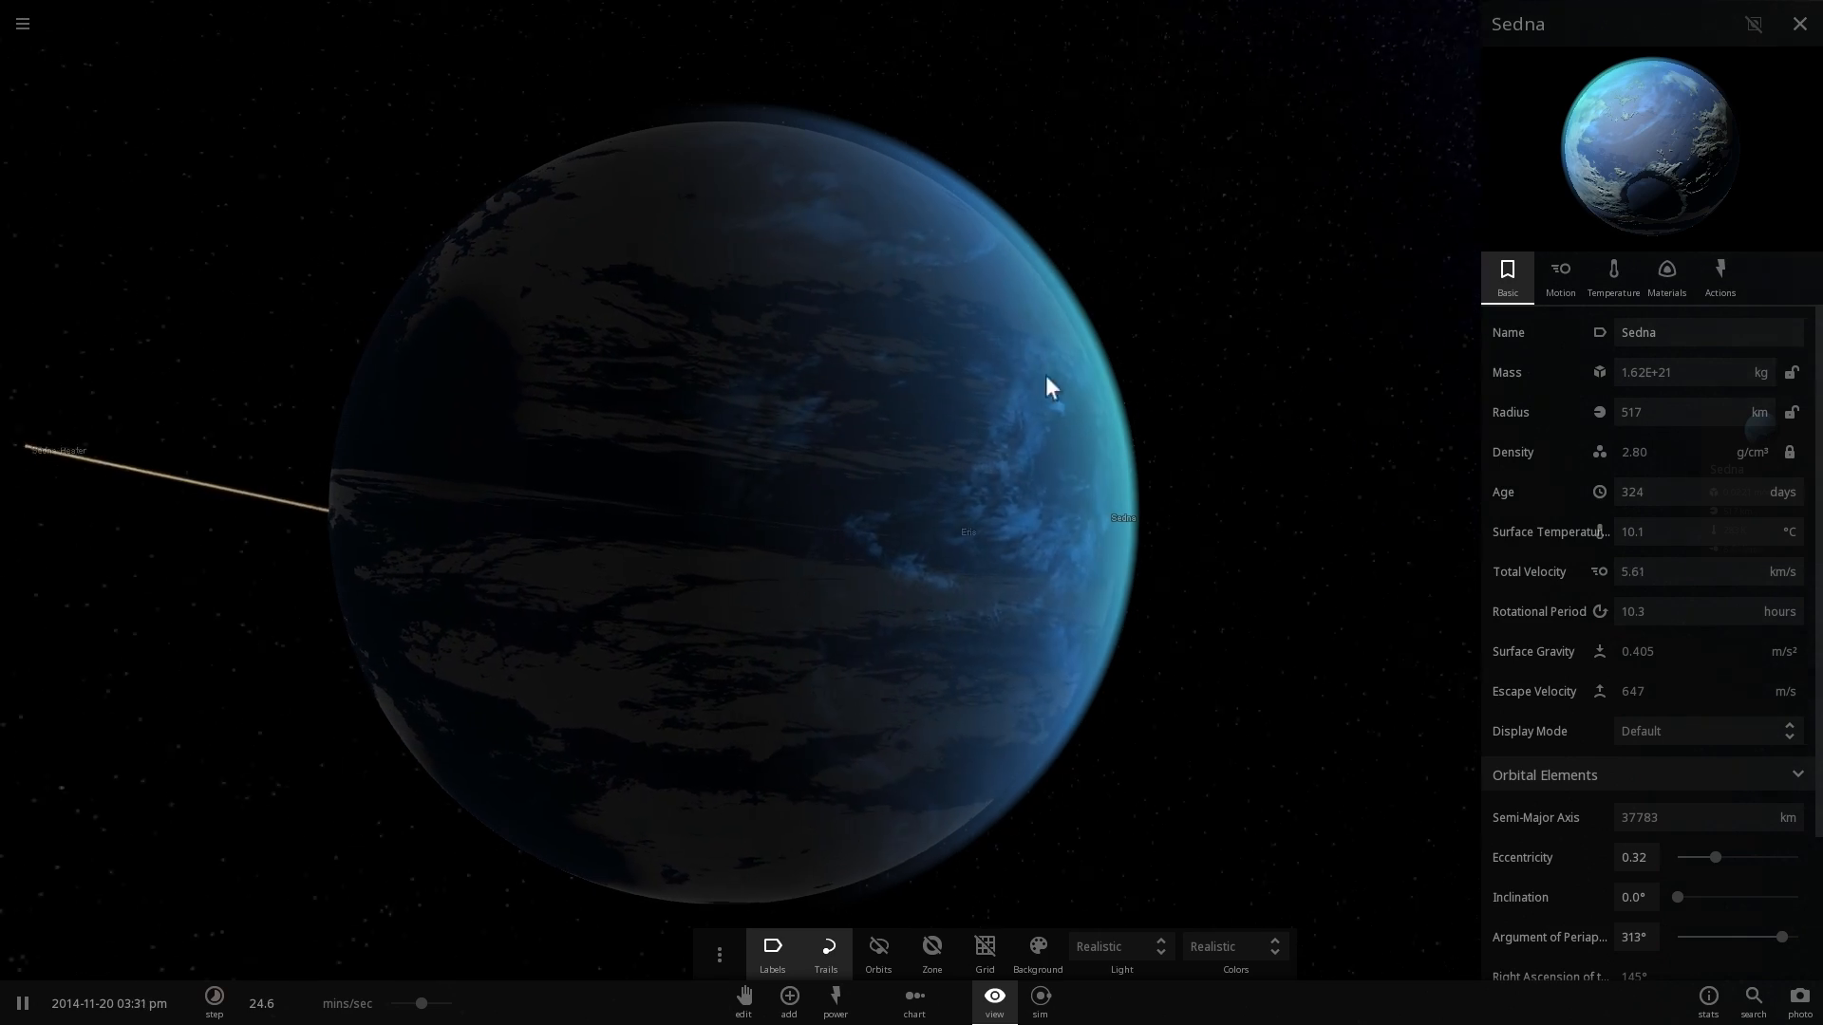
drag(1035, 382, 818, 395)
scroll(855, 428, up, 5)
scroll(710, 433, up, 3)
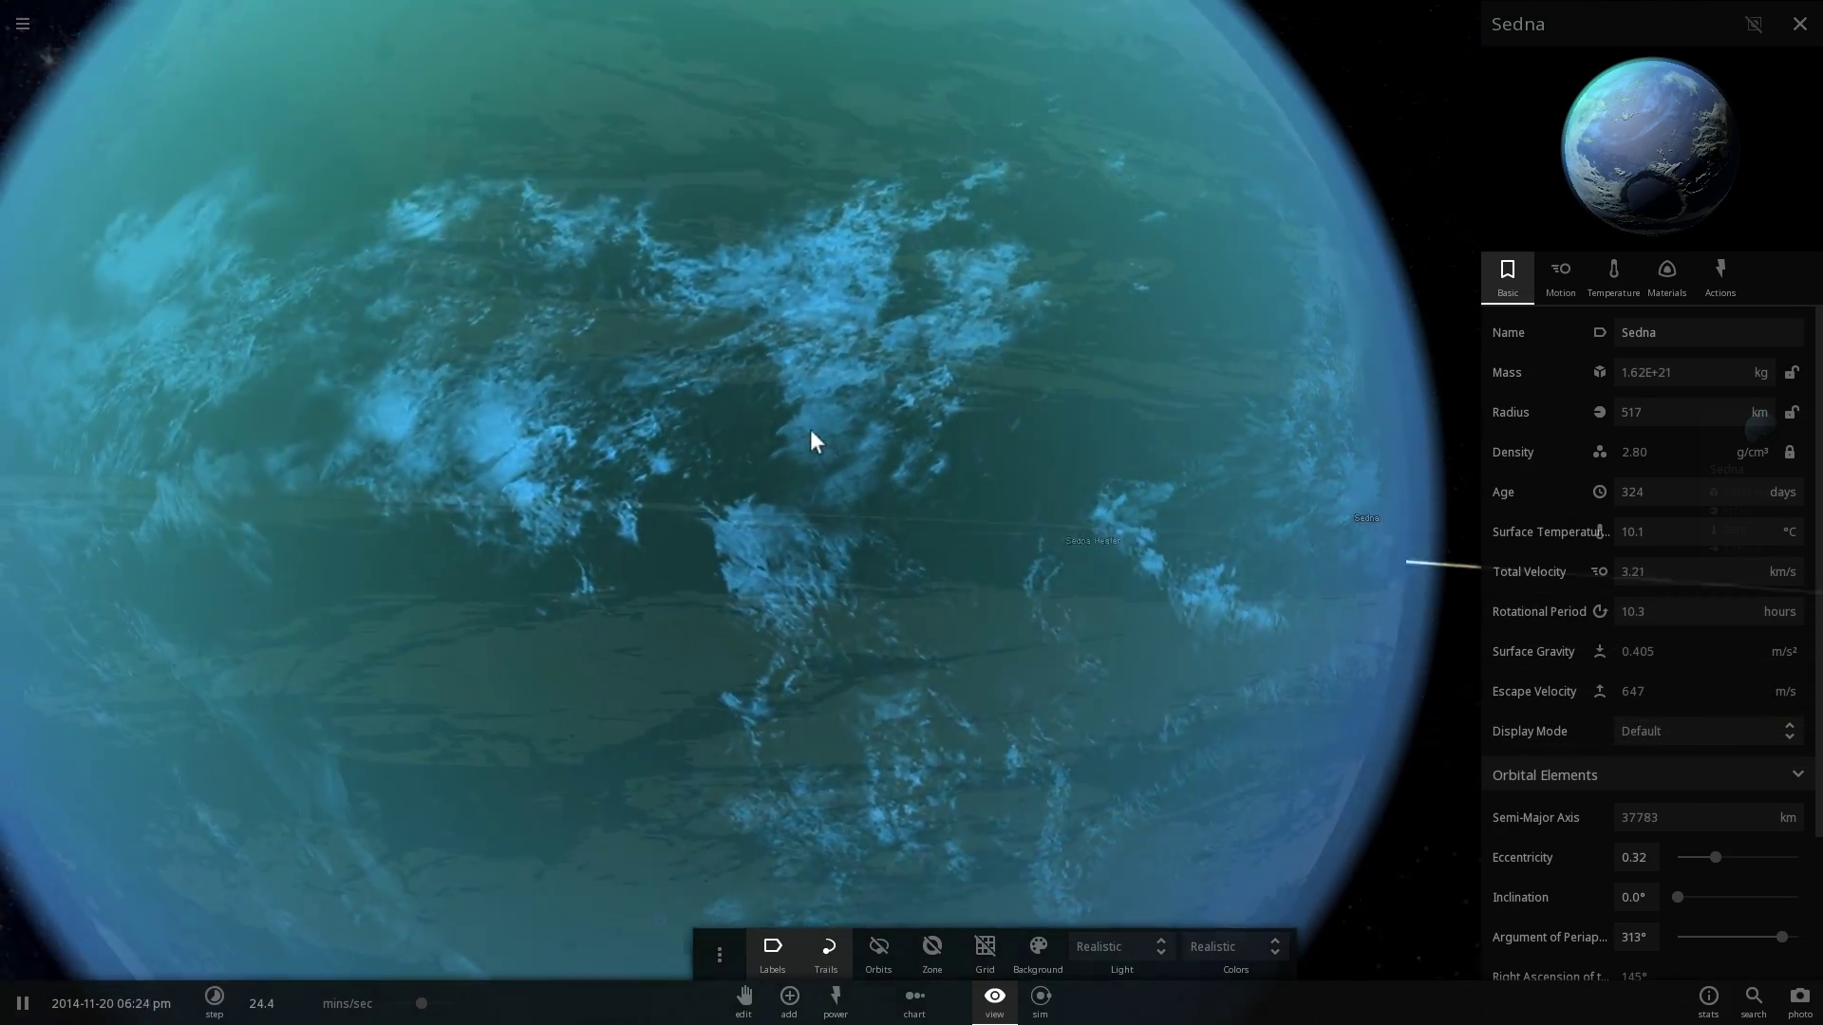
scroll(816, 435, down, 2)
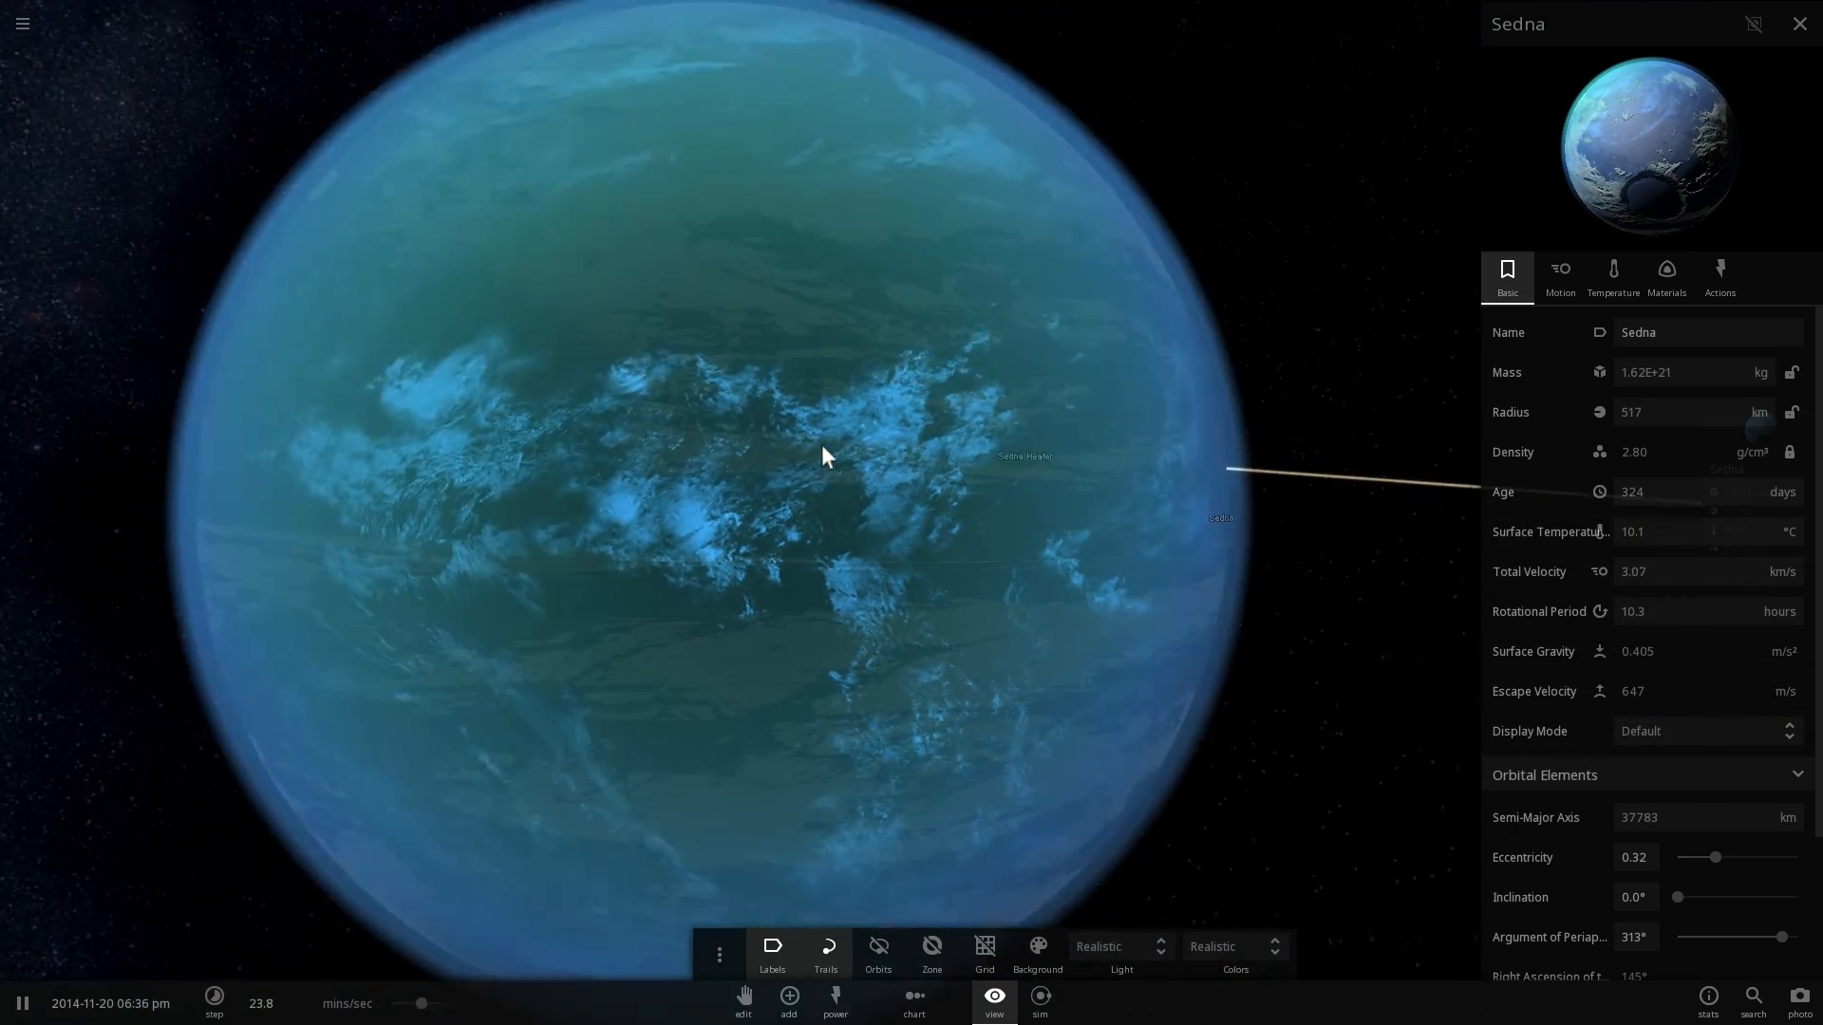
scroll(823, 445, down, 2)
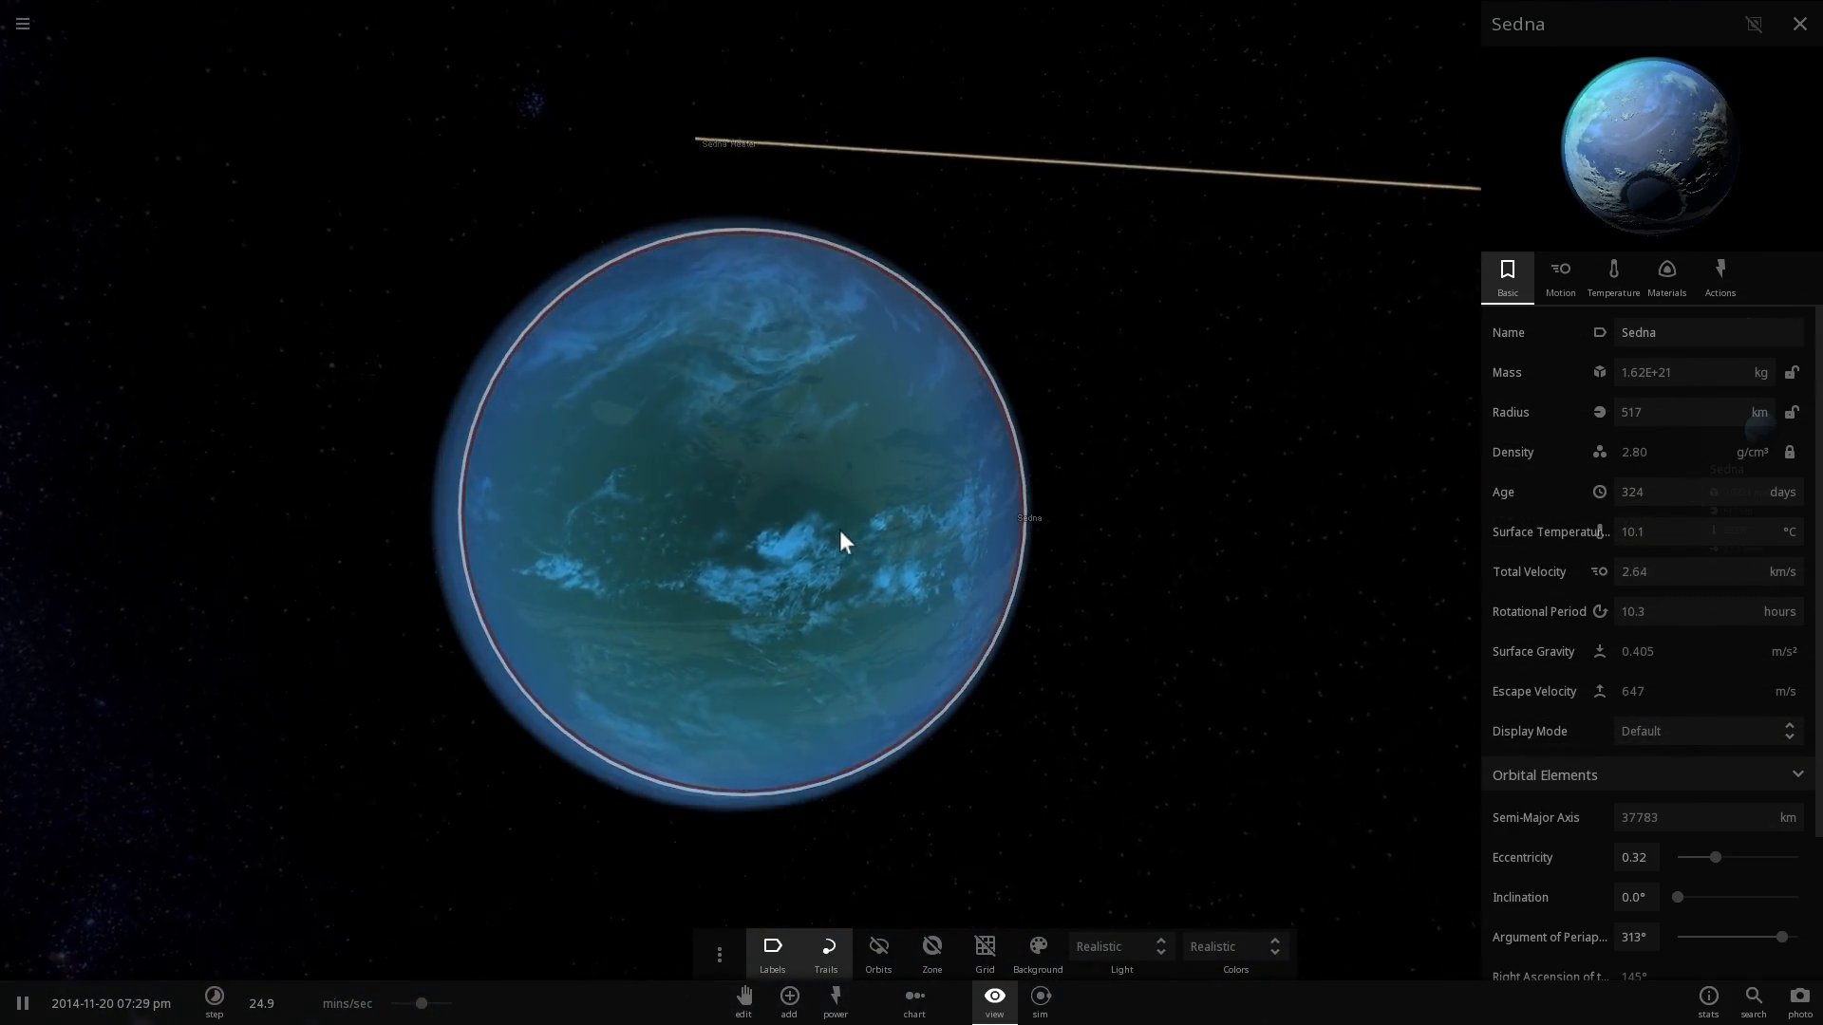
scroll(838, 531, up, 3)
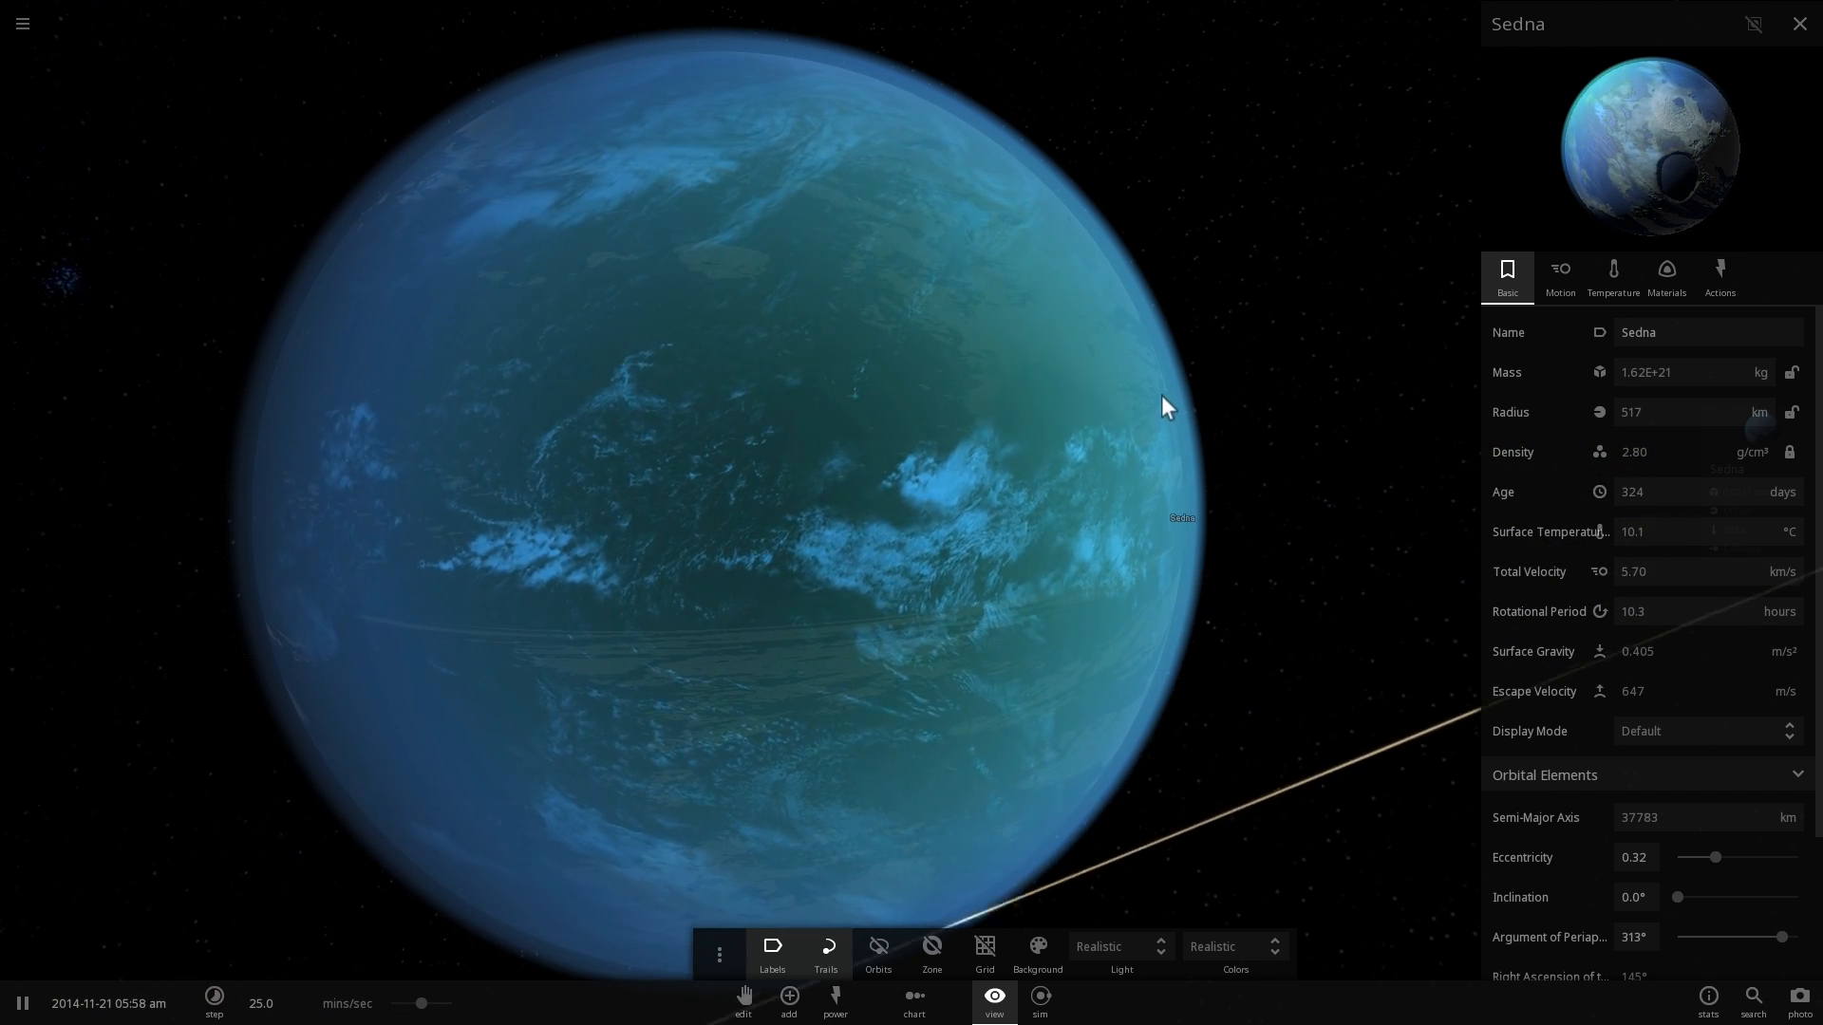
scroll(1164, 406, down, 5)
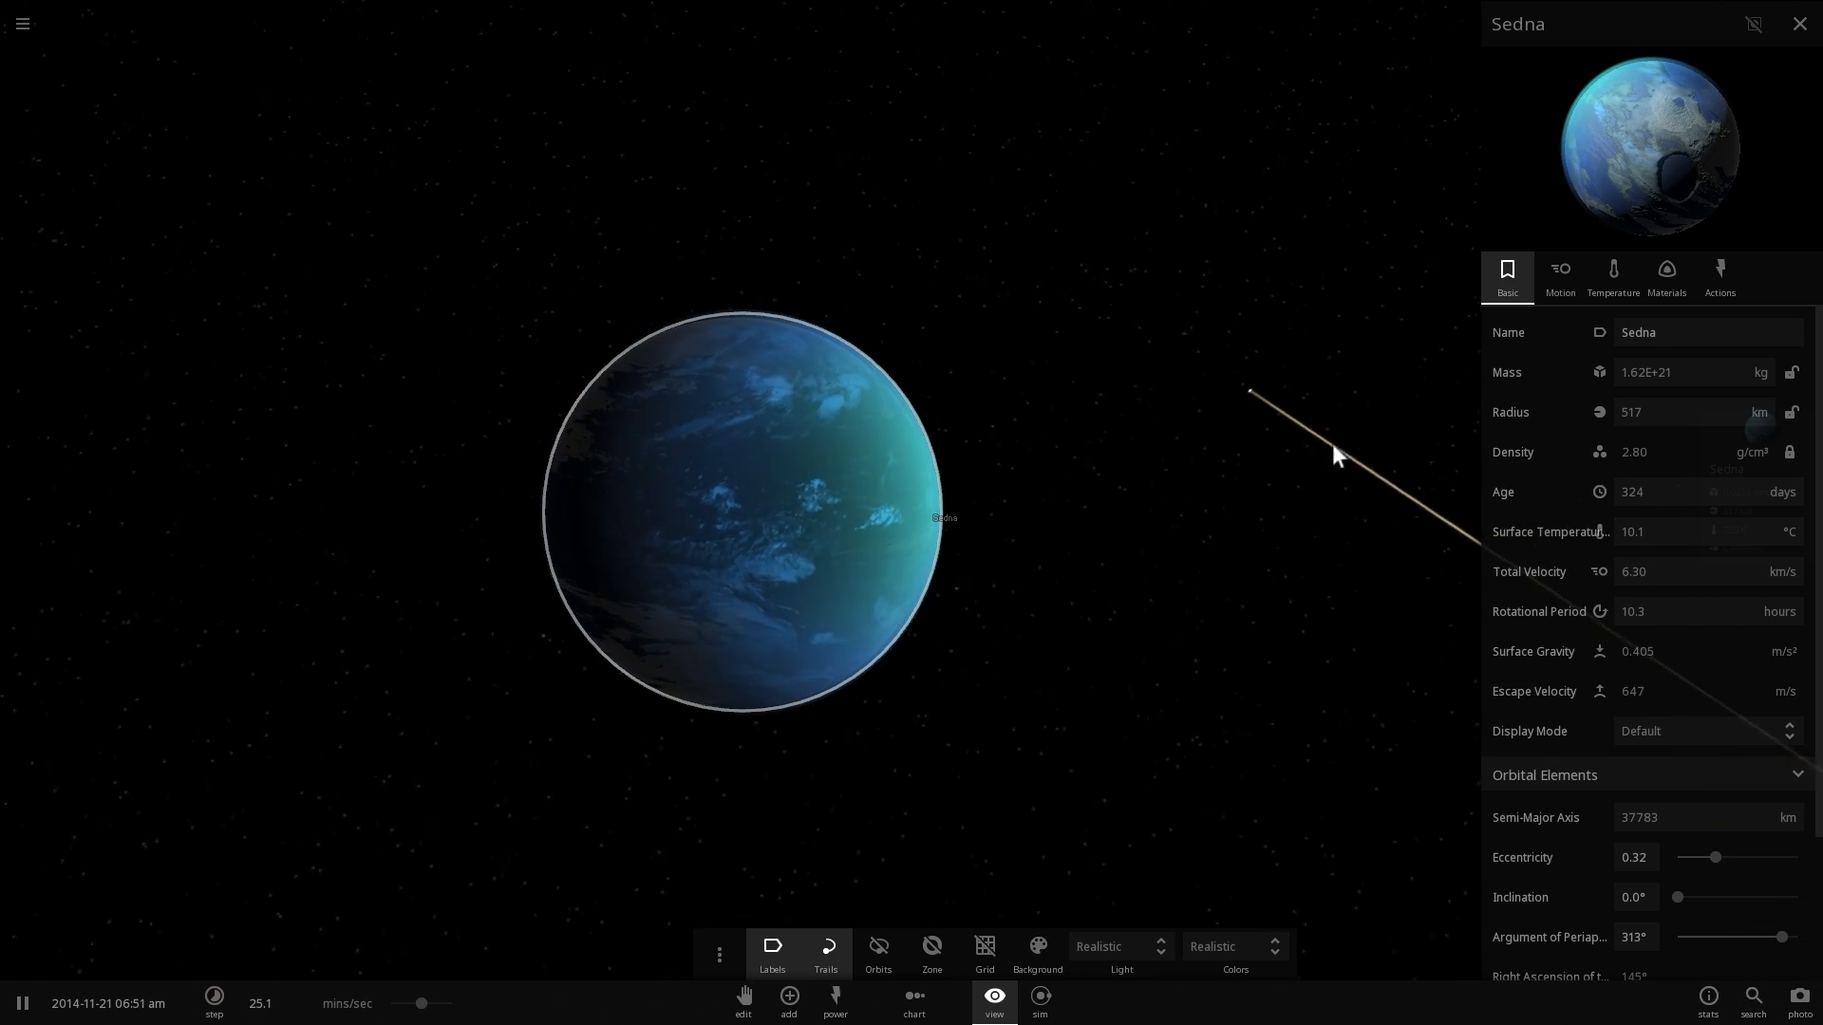
scroll(1240, 494, down, 2)
scroll(1211, 487, down, 2)
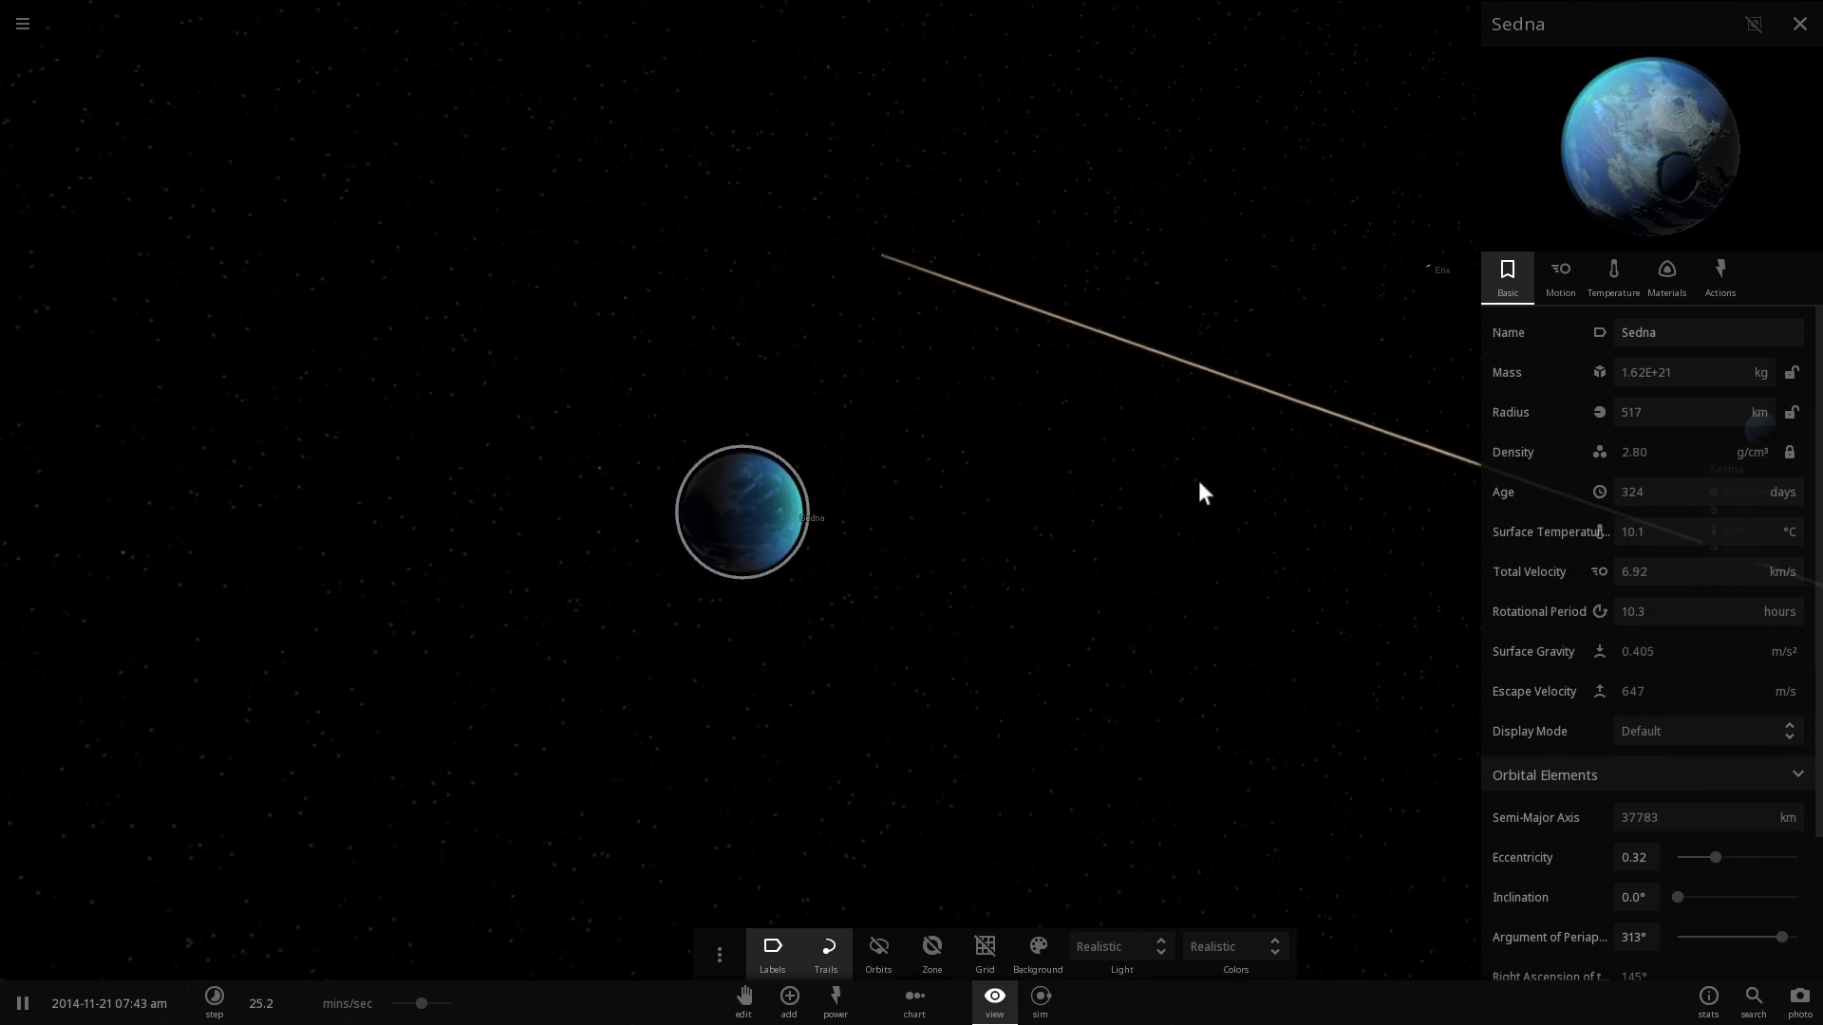
scroll(1175, 481, down, 2)
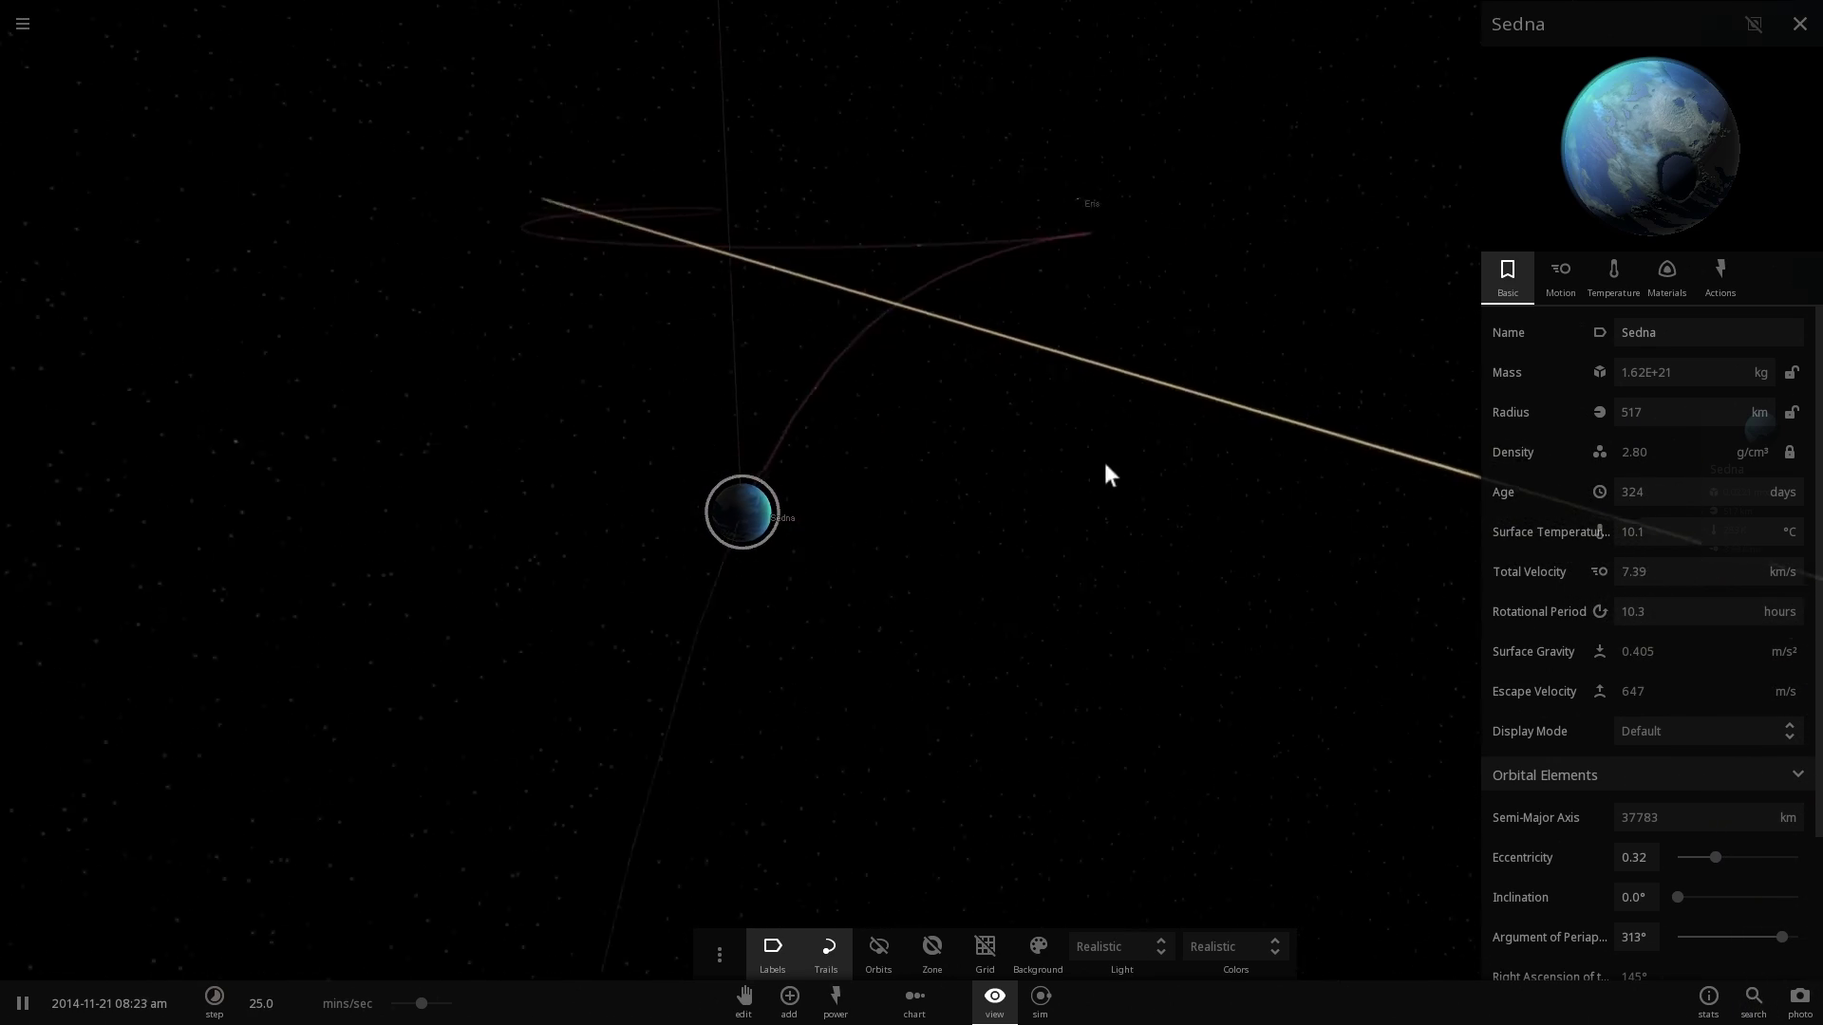
Orbit to show the Milky Way behind Sedna, then focus the camera on Sedna
mouse_move(1108, 474)
mouse_down()
mouse_move(1206, 452)
mouse_move(1001, 452)
mouse_move(1169, 412)
mouse_move(1022, 461)
mouse_move(1054, 460)
mouse_move(1079, 403)
mouse_move(1108, 220)
mouse_move(940, 400)
mouse_move(779, 459)
mouse_move(708, 472)
mouse_move(699, 408)
mouse_move(498, 414)
mouse_move(1176, 448)
mouse_move(1076, 453)
mouse_up()
scroll(941, 414, up, 2)
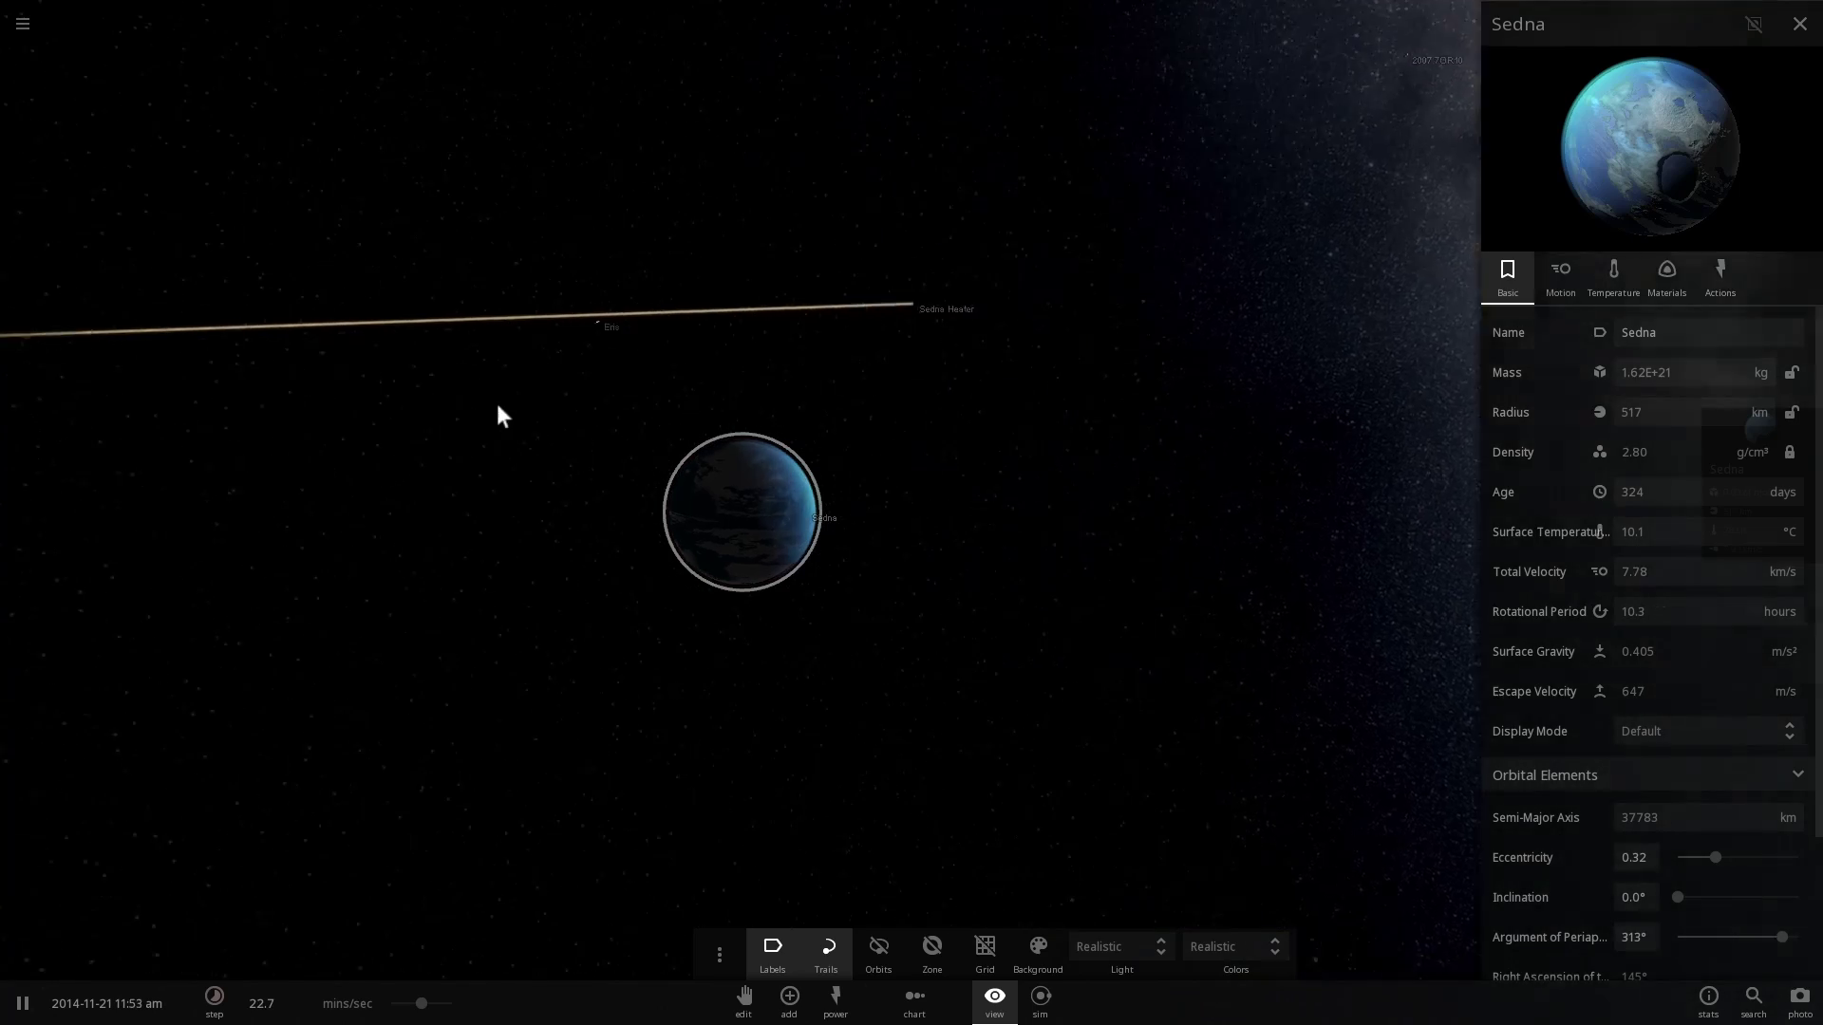
scroll(1177, 447, down, 3)
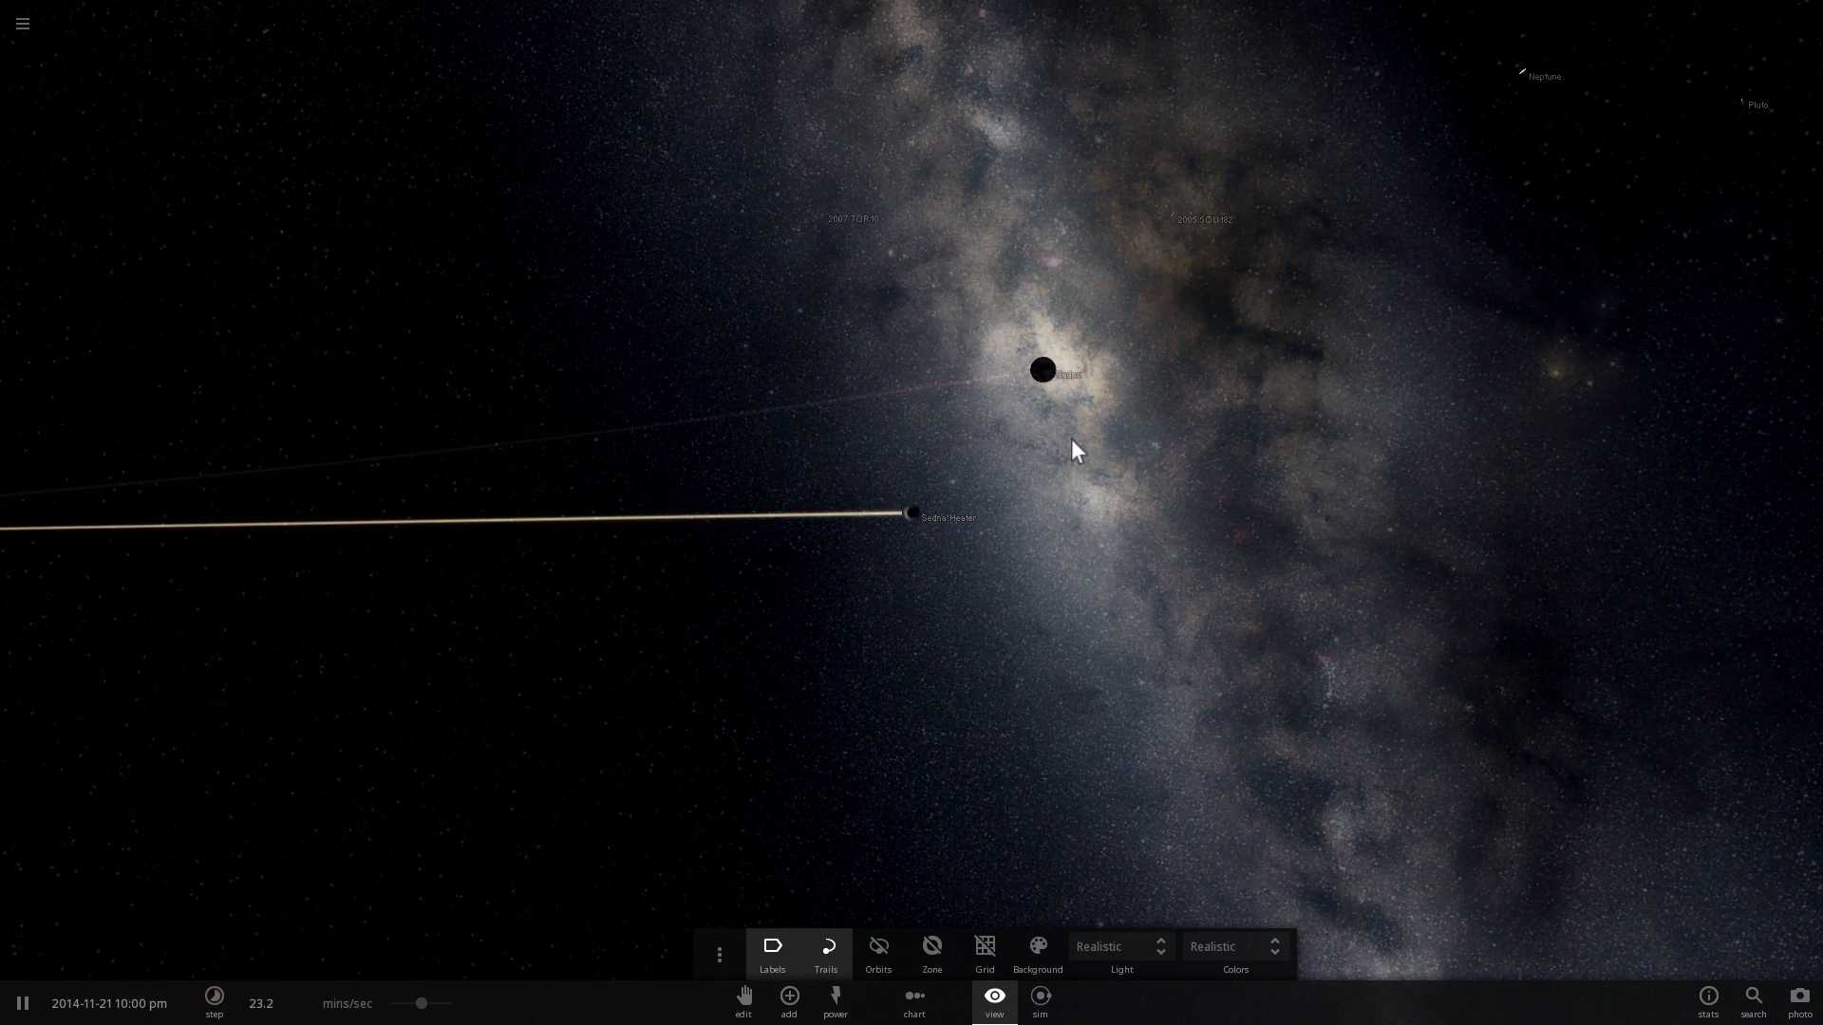
drag(1069, 438, 971, 435)
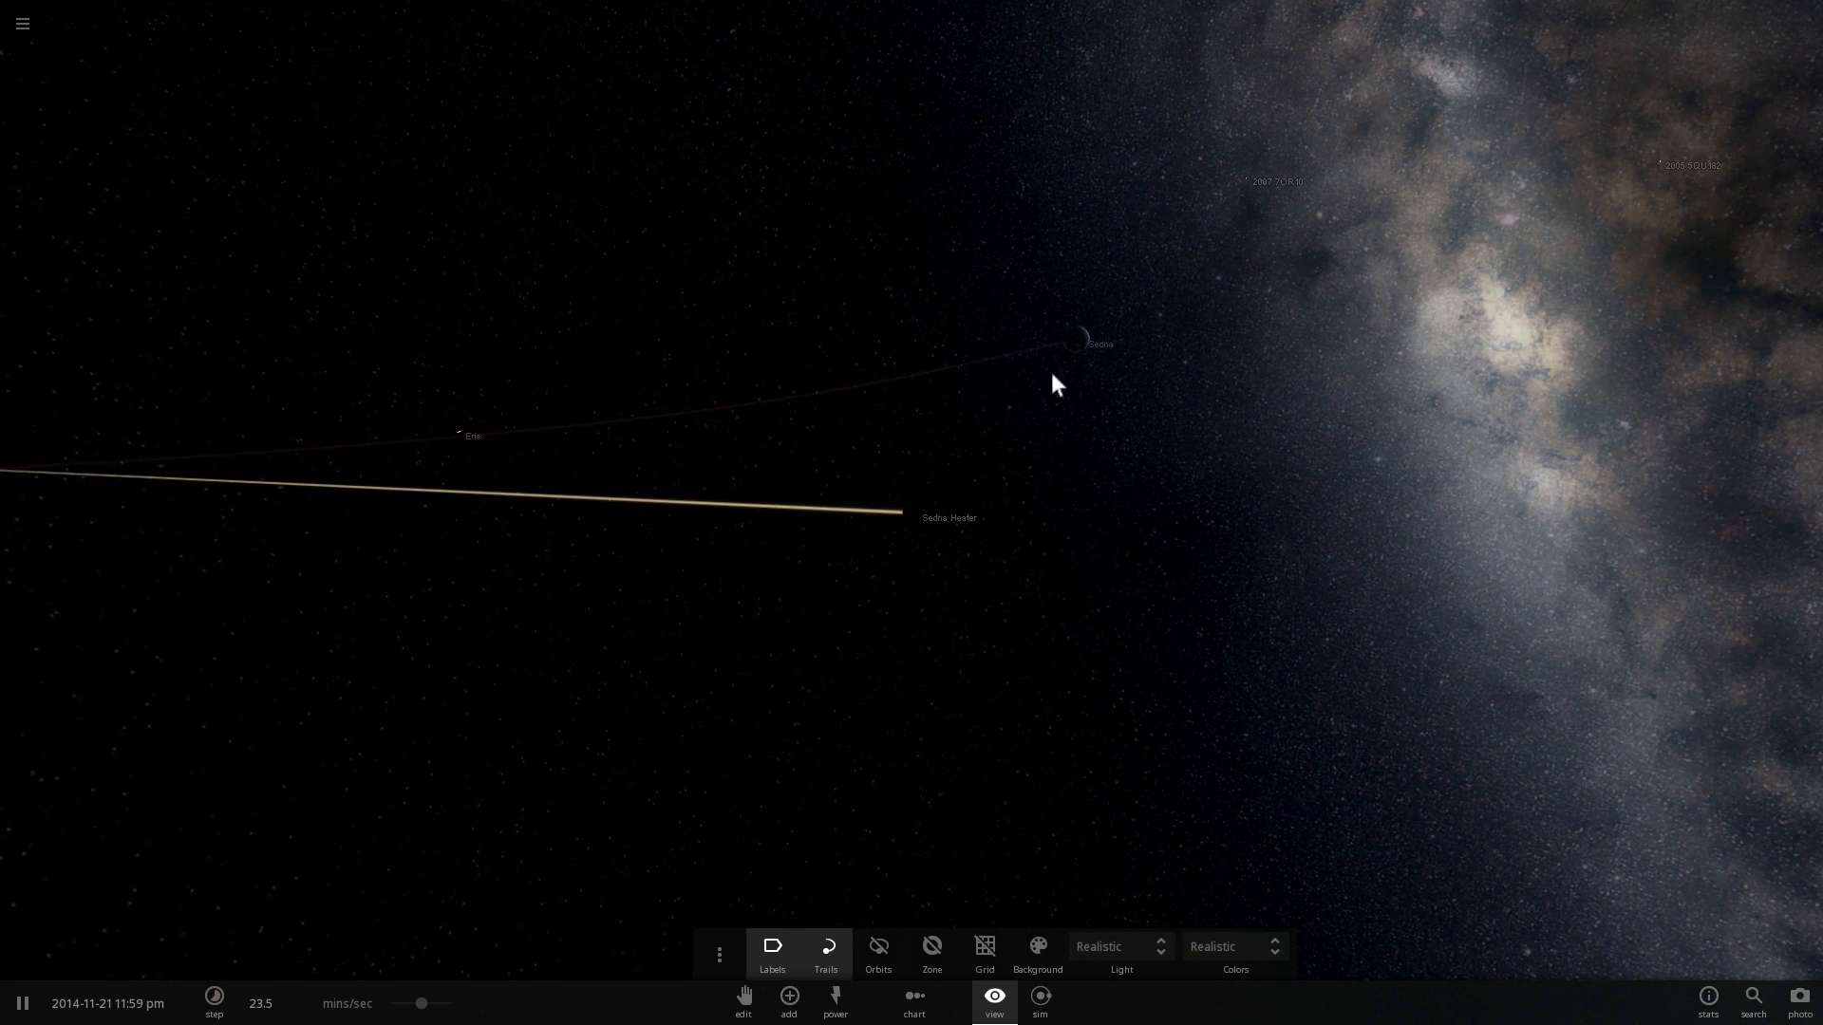
double_click(1001, 355)
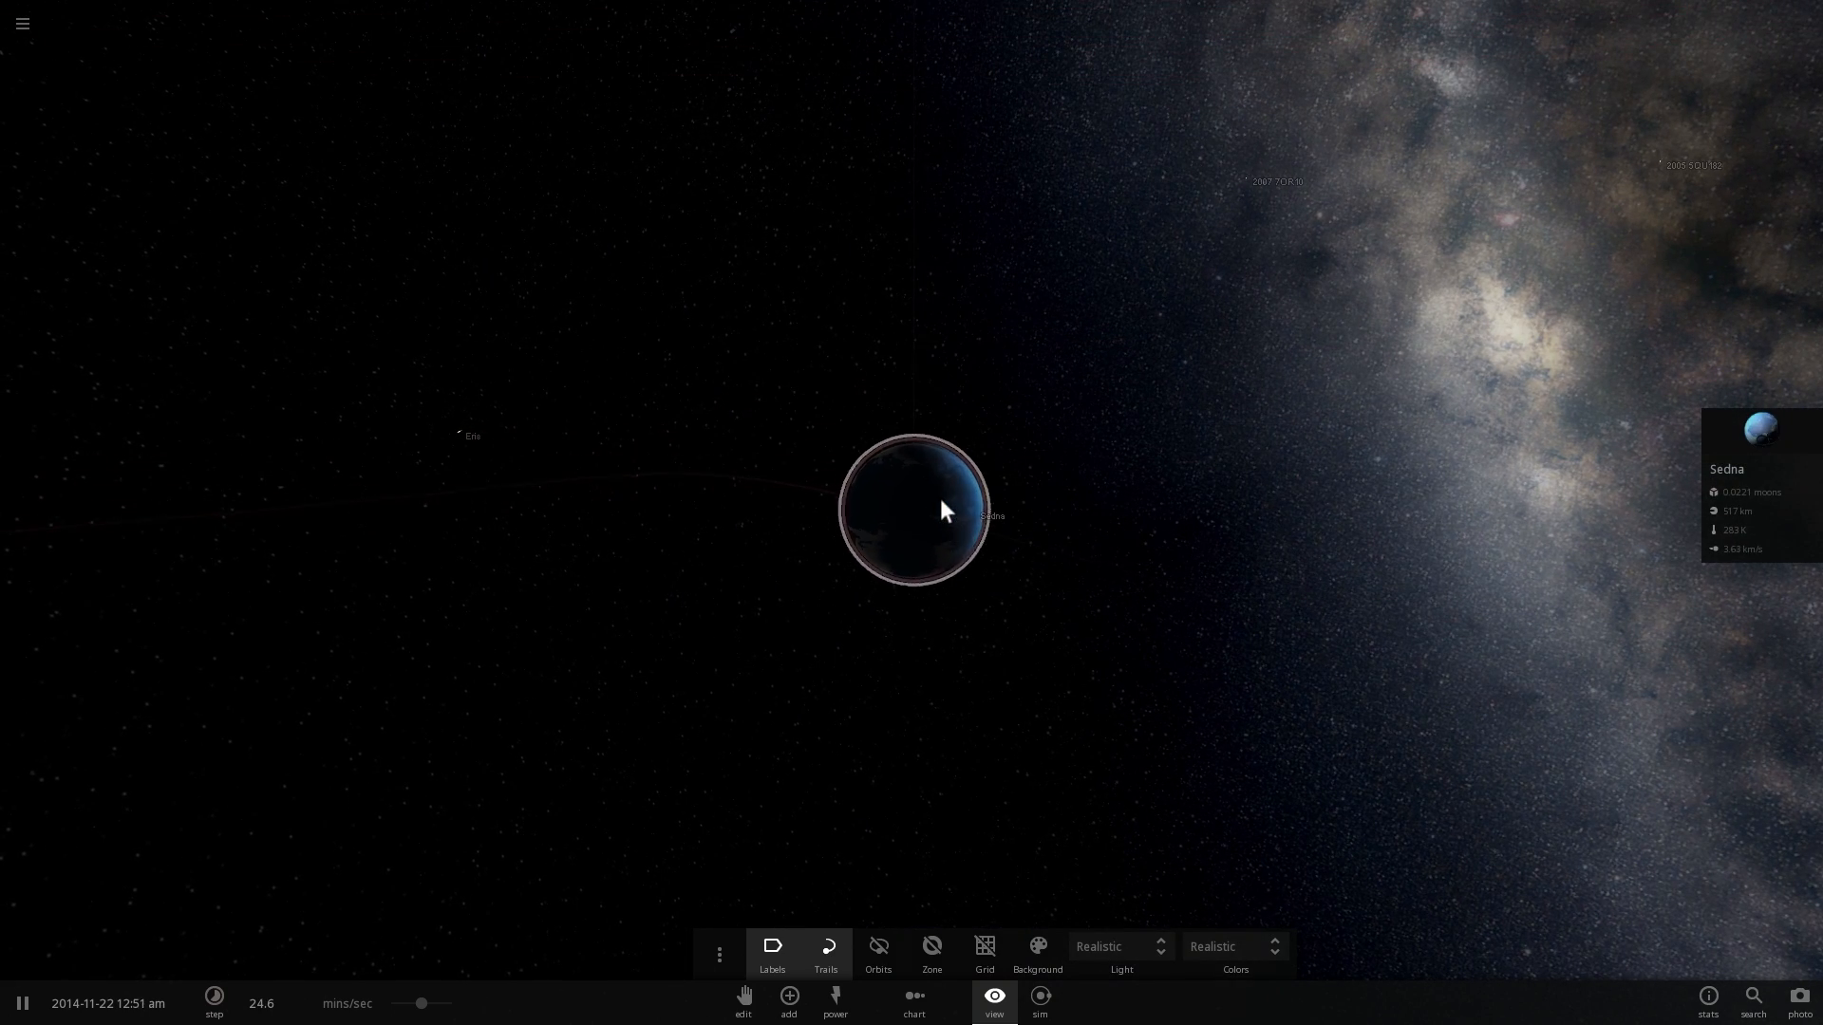
Orbit closely around Sedna to inspect its lit ocean side and night side
drag(944, 493, 1208, 469)
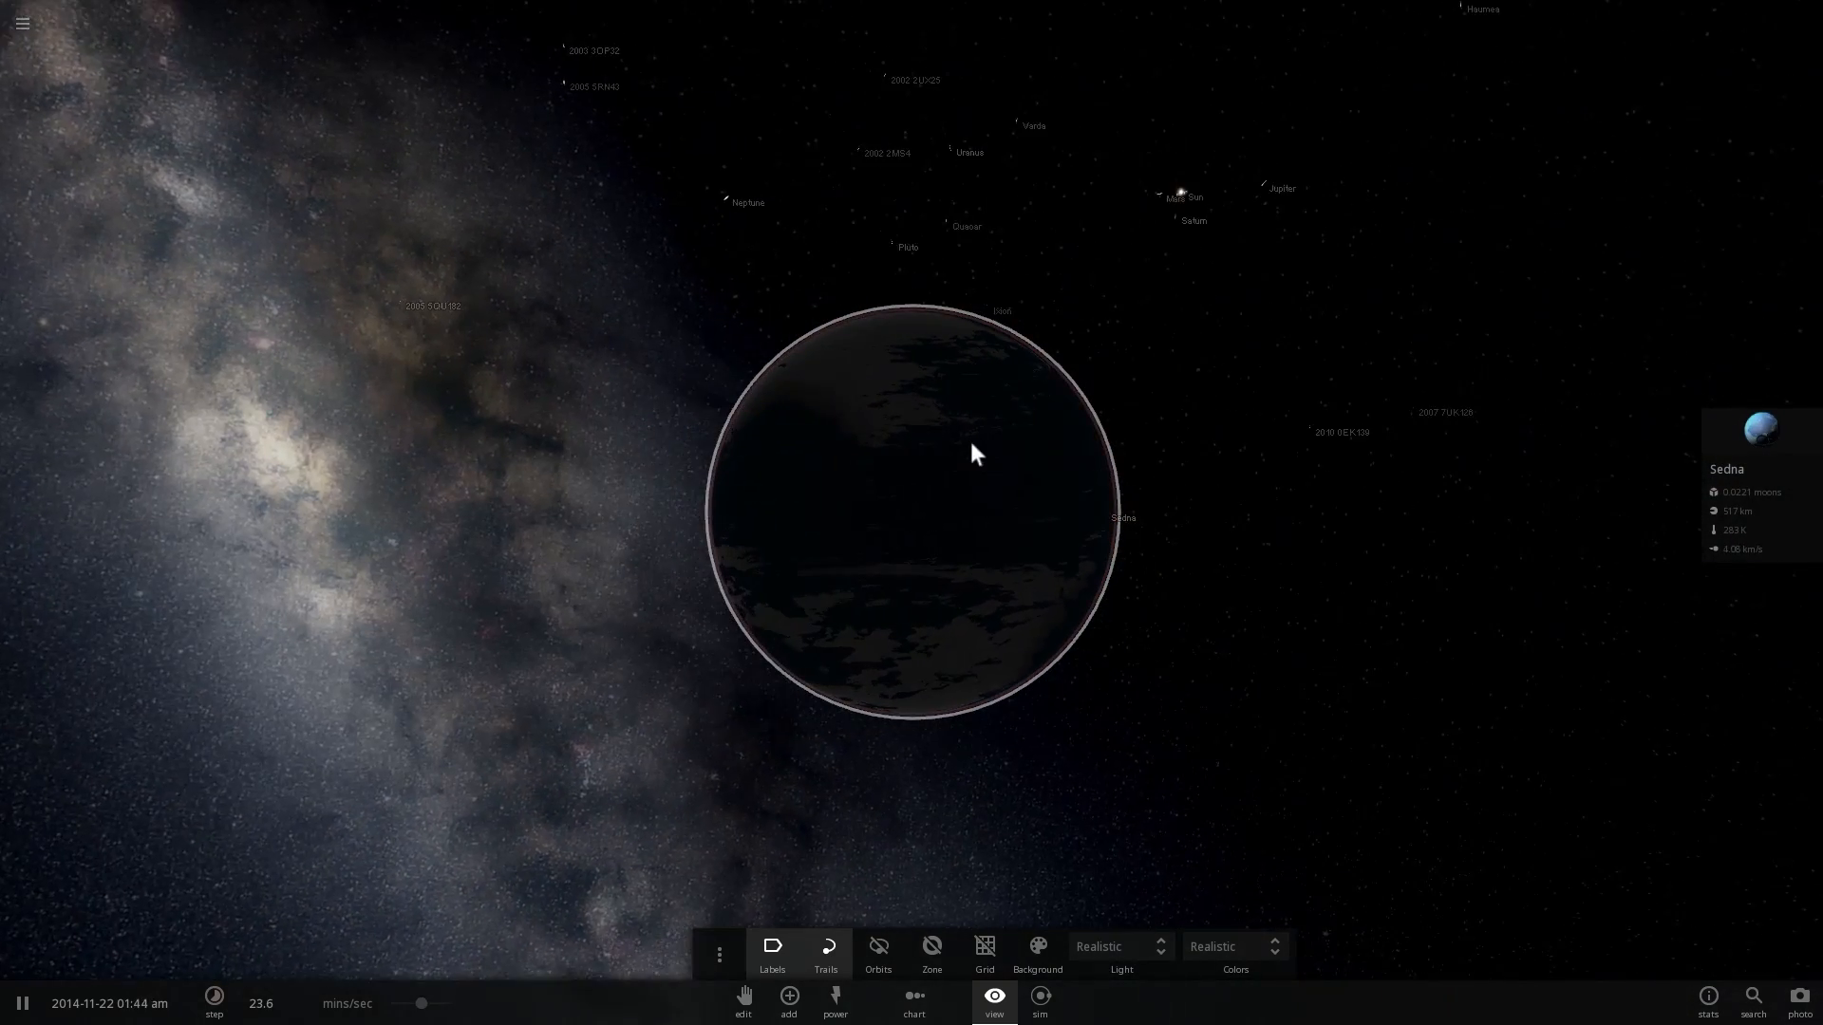
mouse_move(978, 452)
mouse_down()
mouse_move(1233, 413)
mouse_move(913, 420)
mouse_up()
drag(1085, 418, 1015, 469)
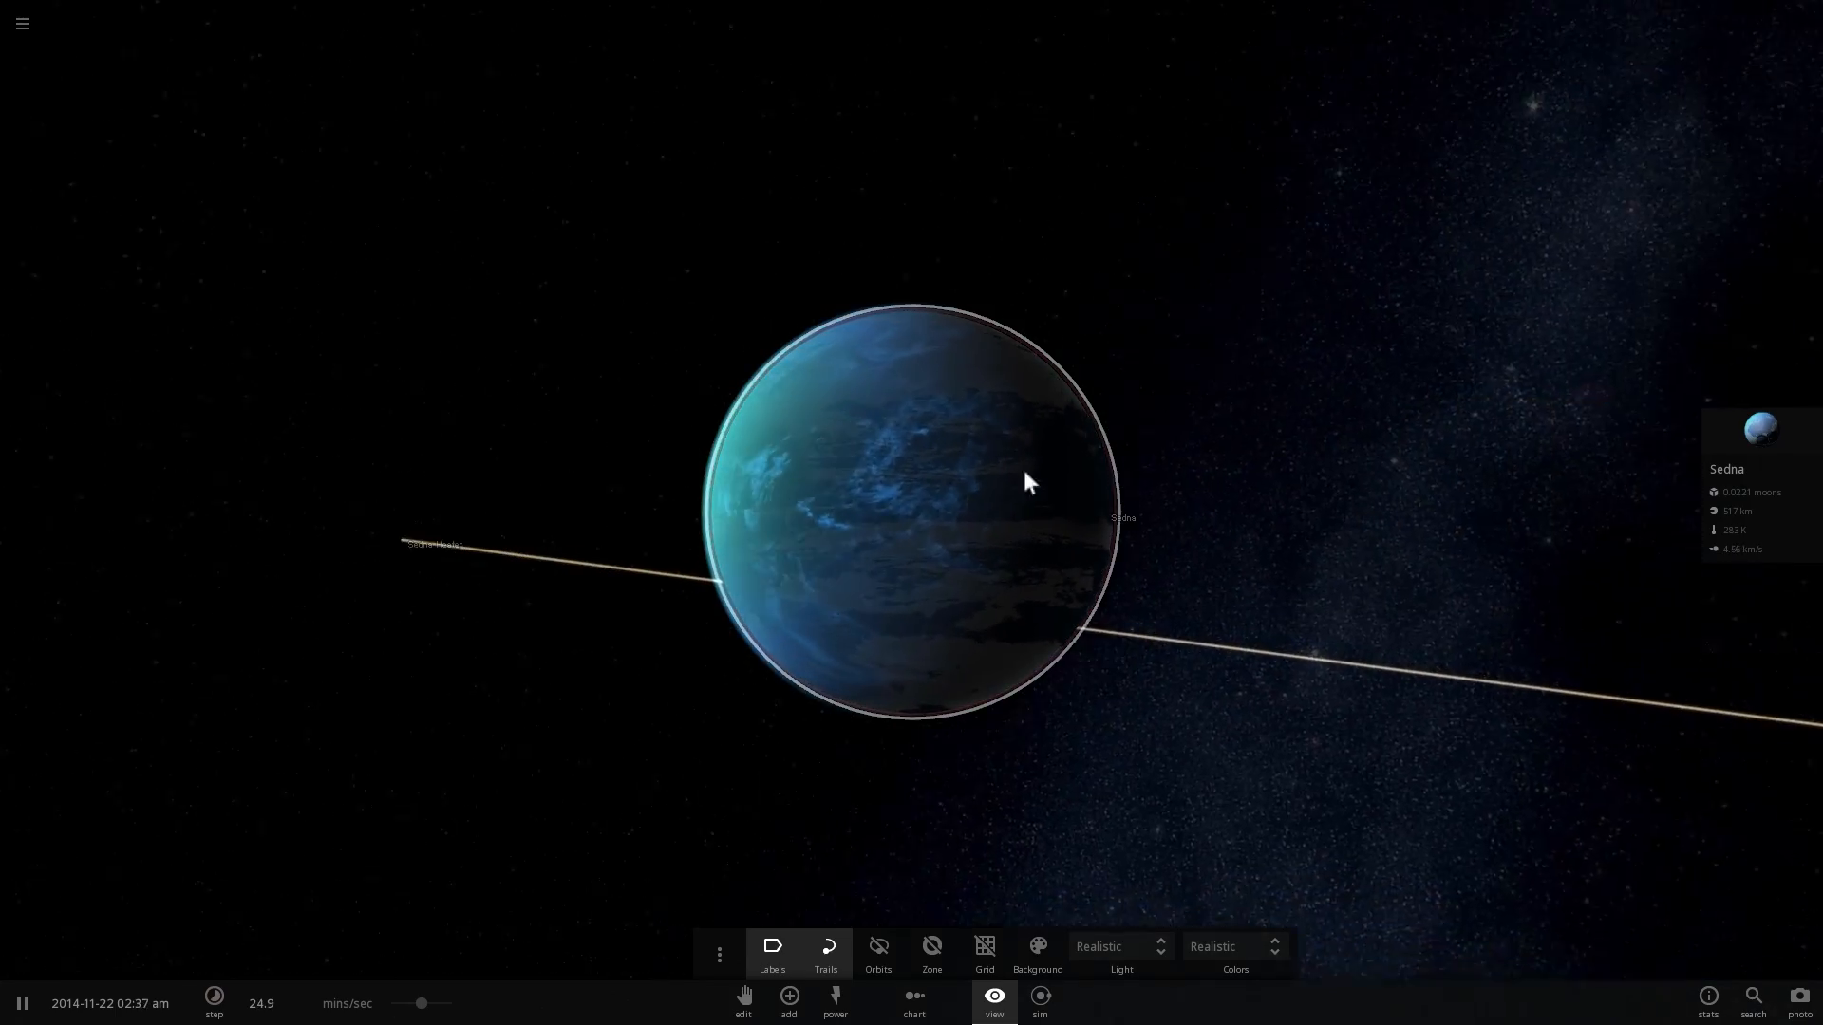
scroll(989, 466, up, 5)
mouse_move(835, 459)
mouse_down()
mouse_move(1487, 473)
mouse_move(1604, 452)
mouse_up()
scroll(1088, 453, down, 5)
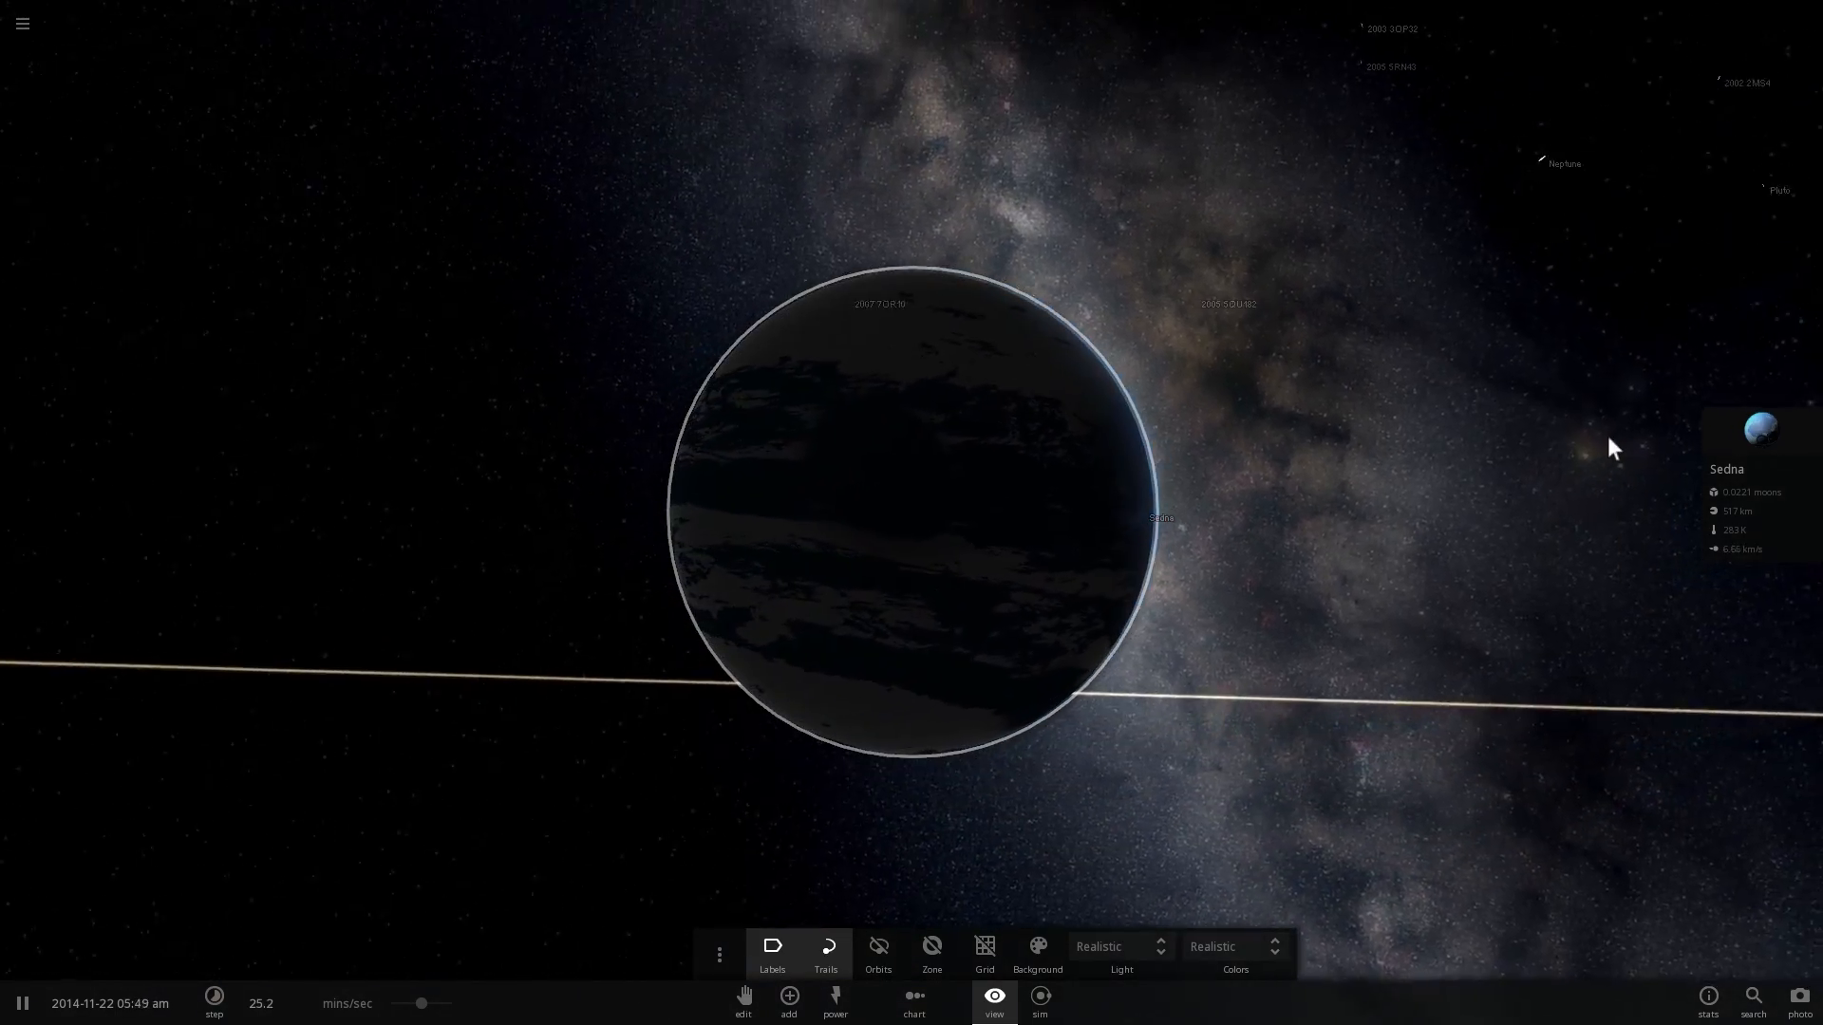
drag(1258, 449, 925, 373)
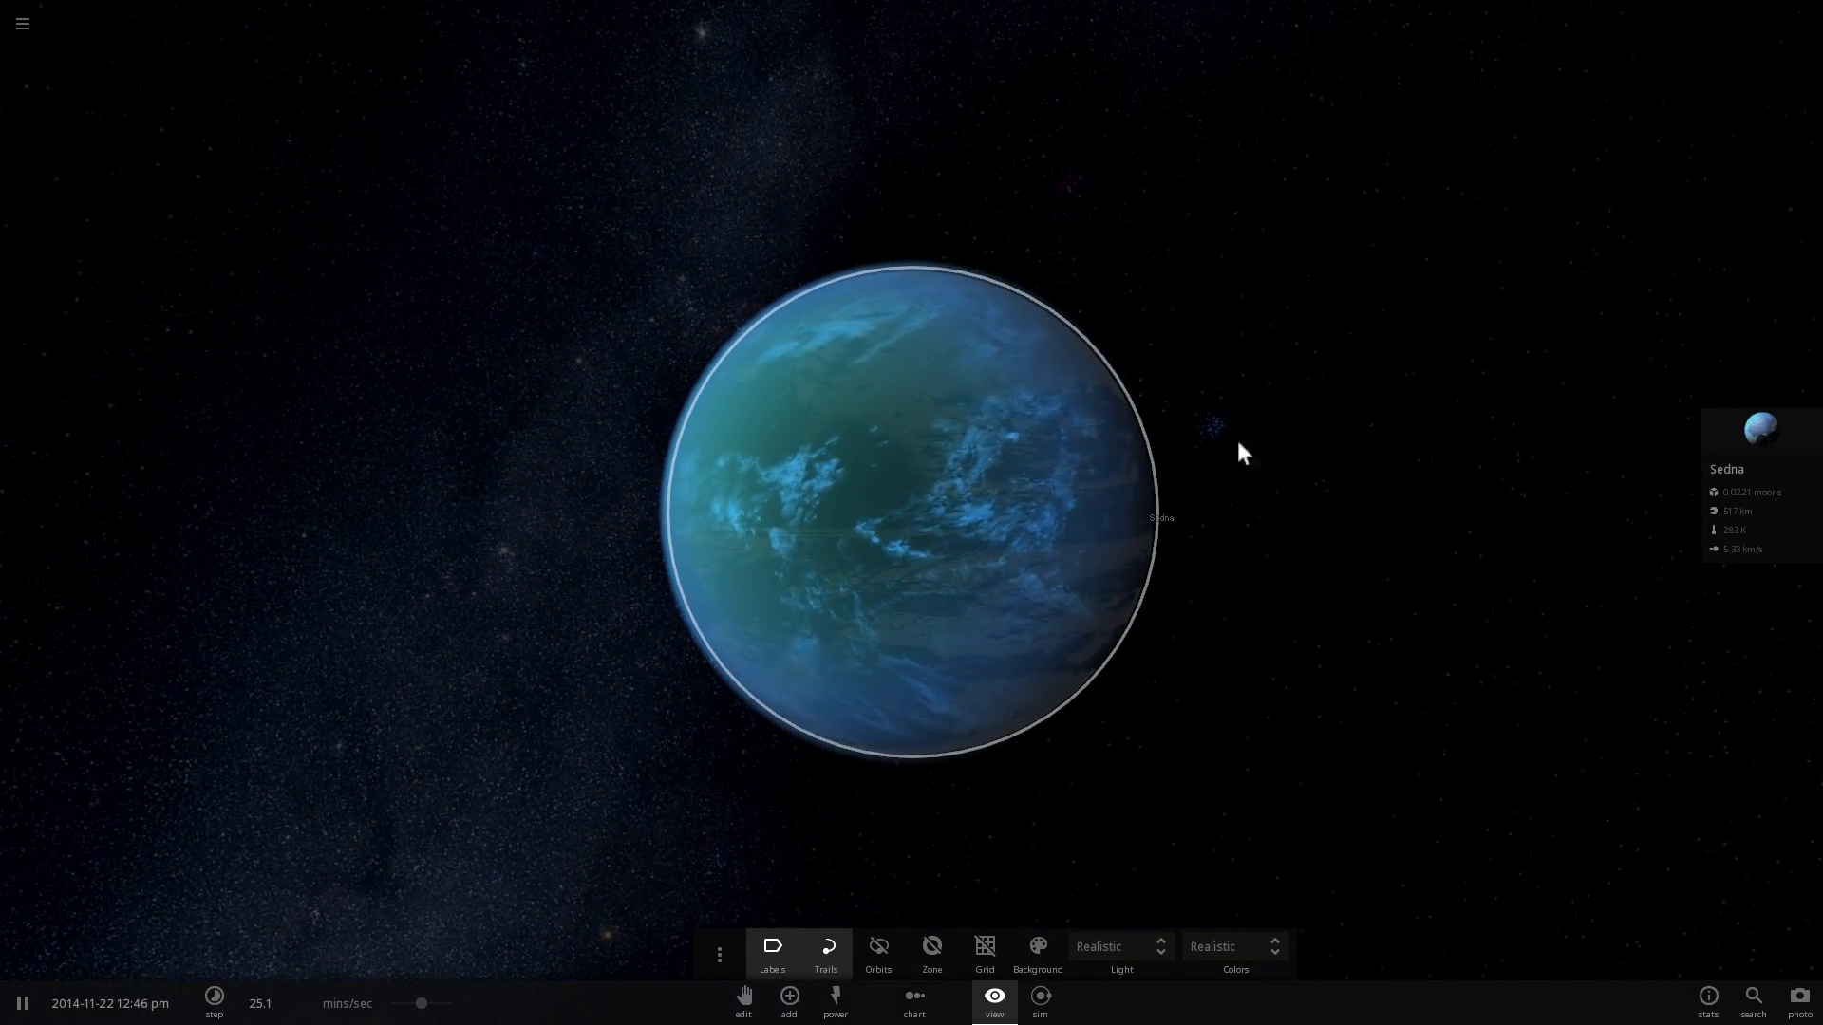
scroll(1183, 445, up, 5)
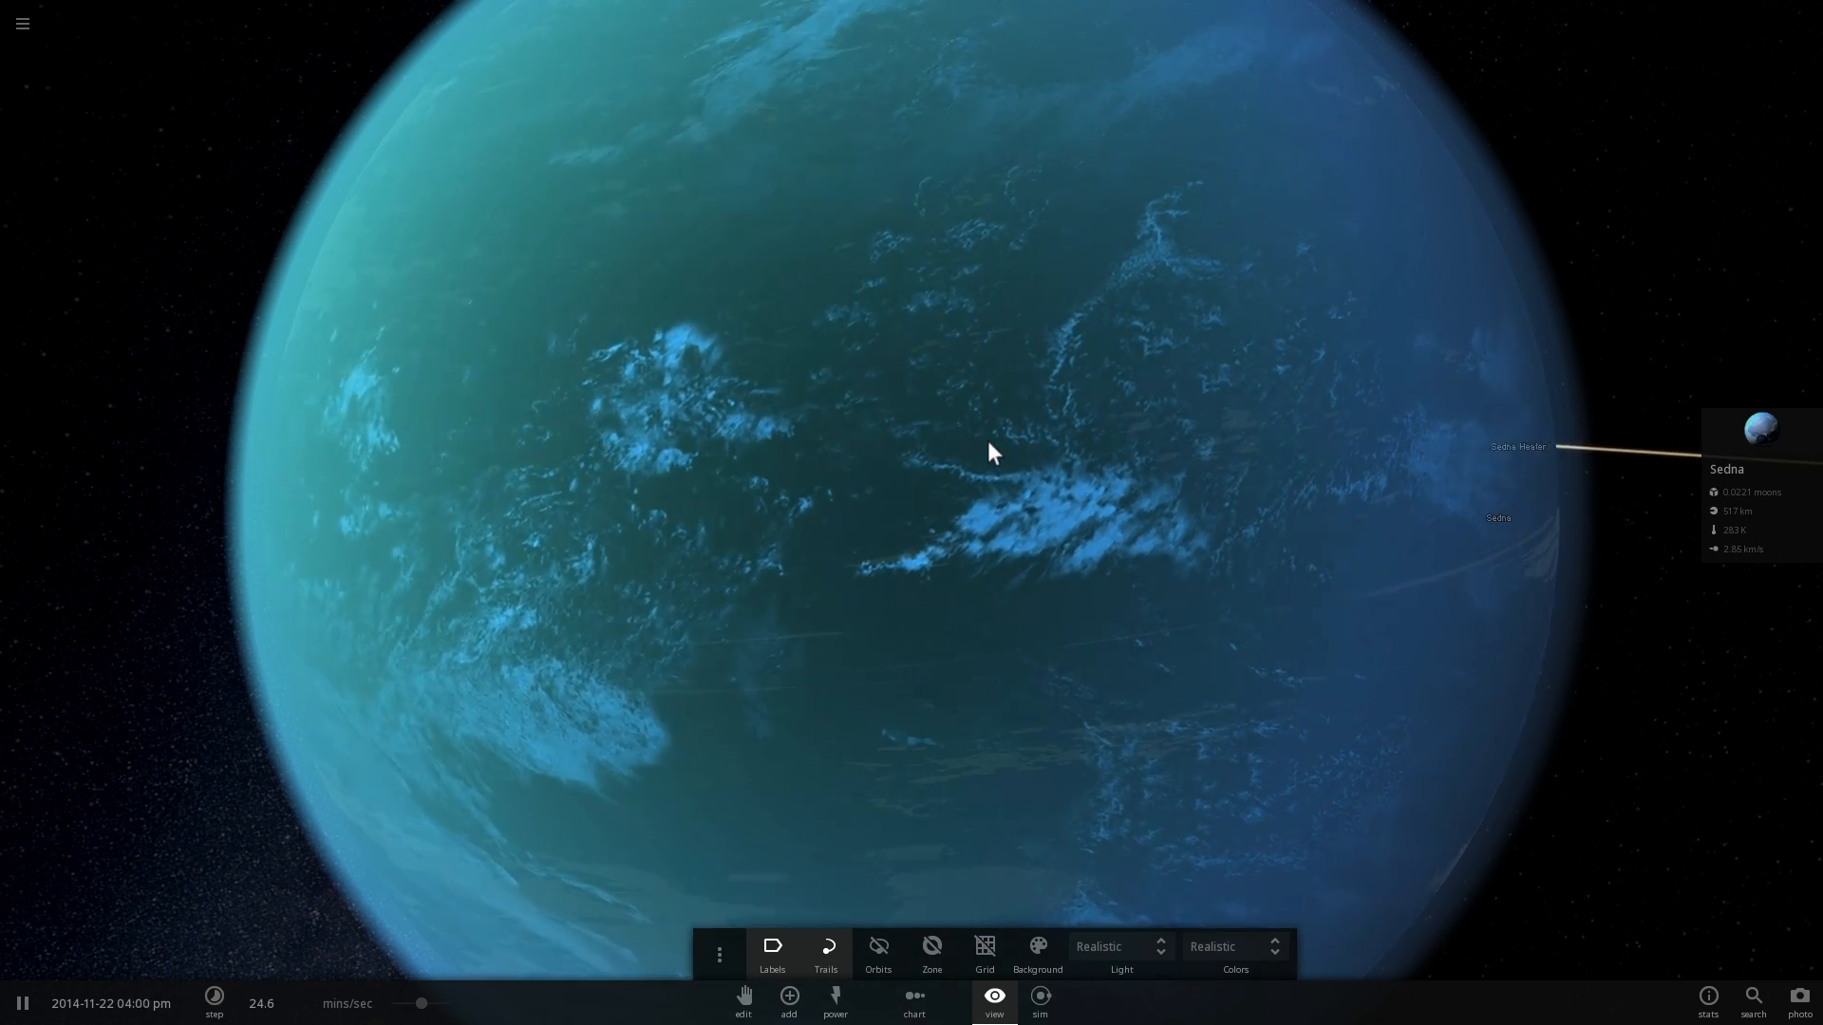
scroll(989, 442, down, 3)
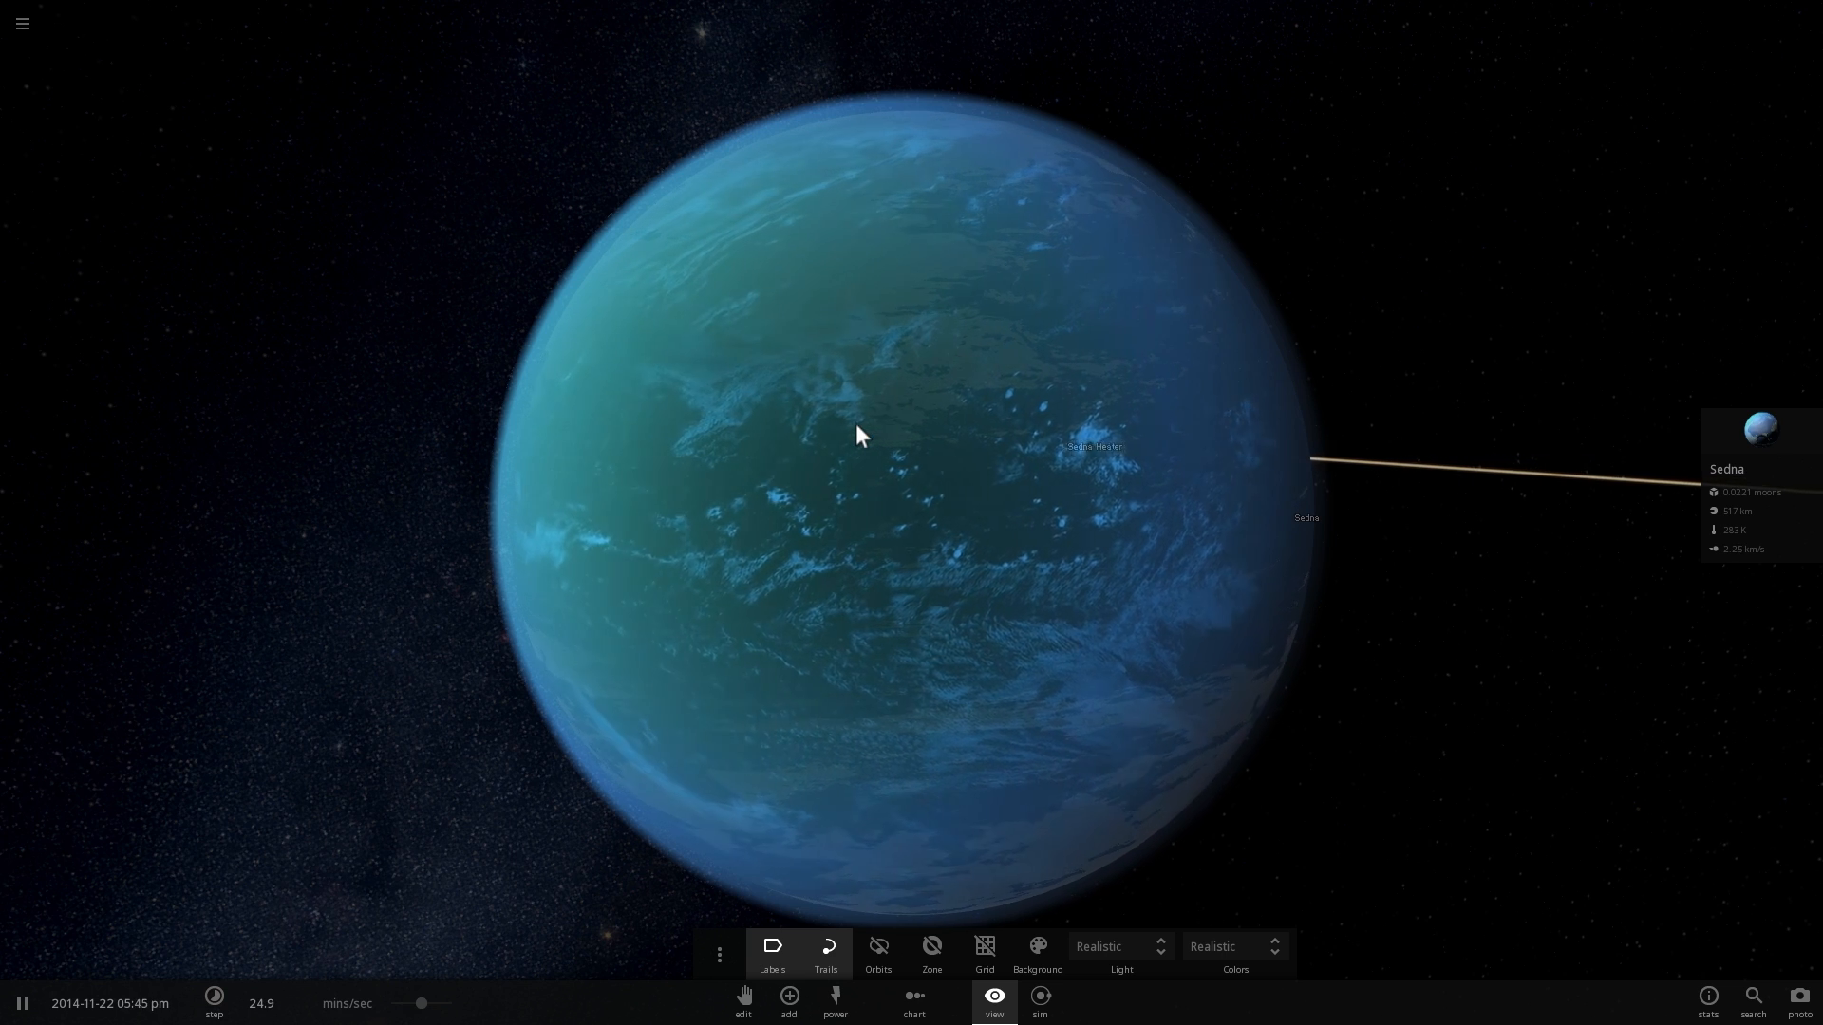
click(857, 425)
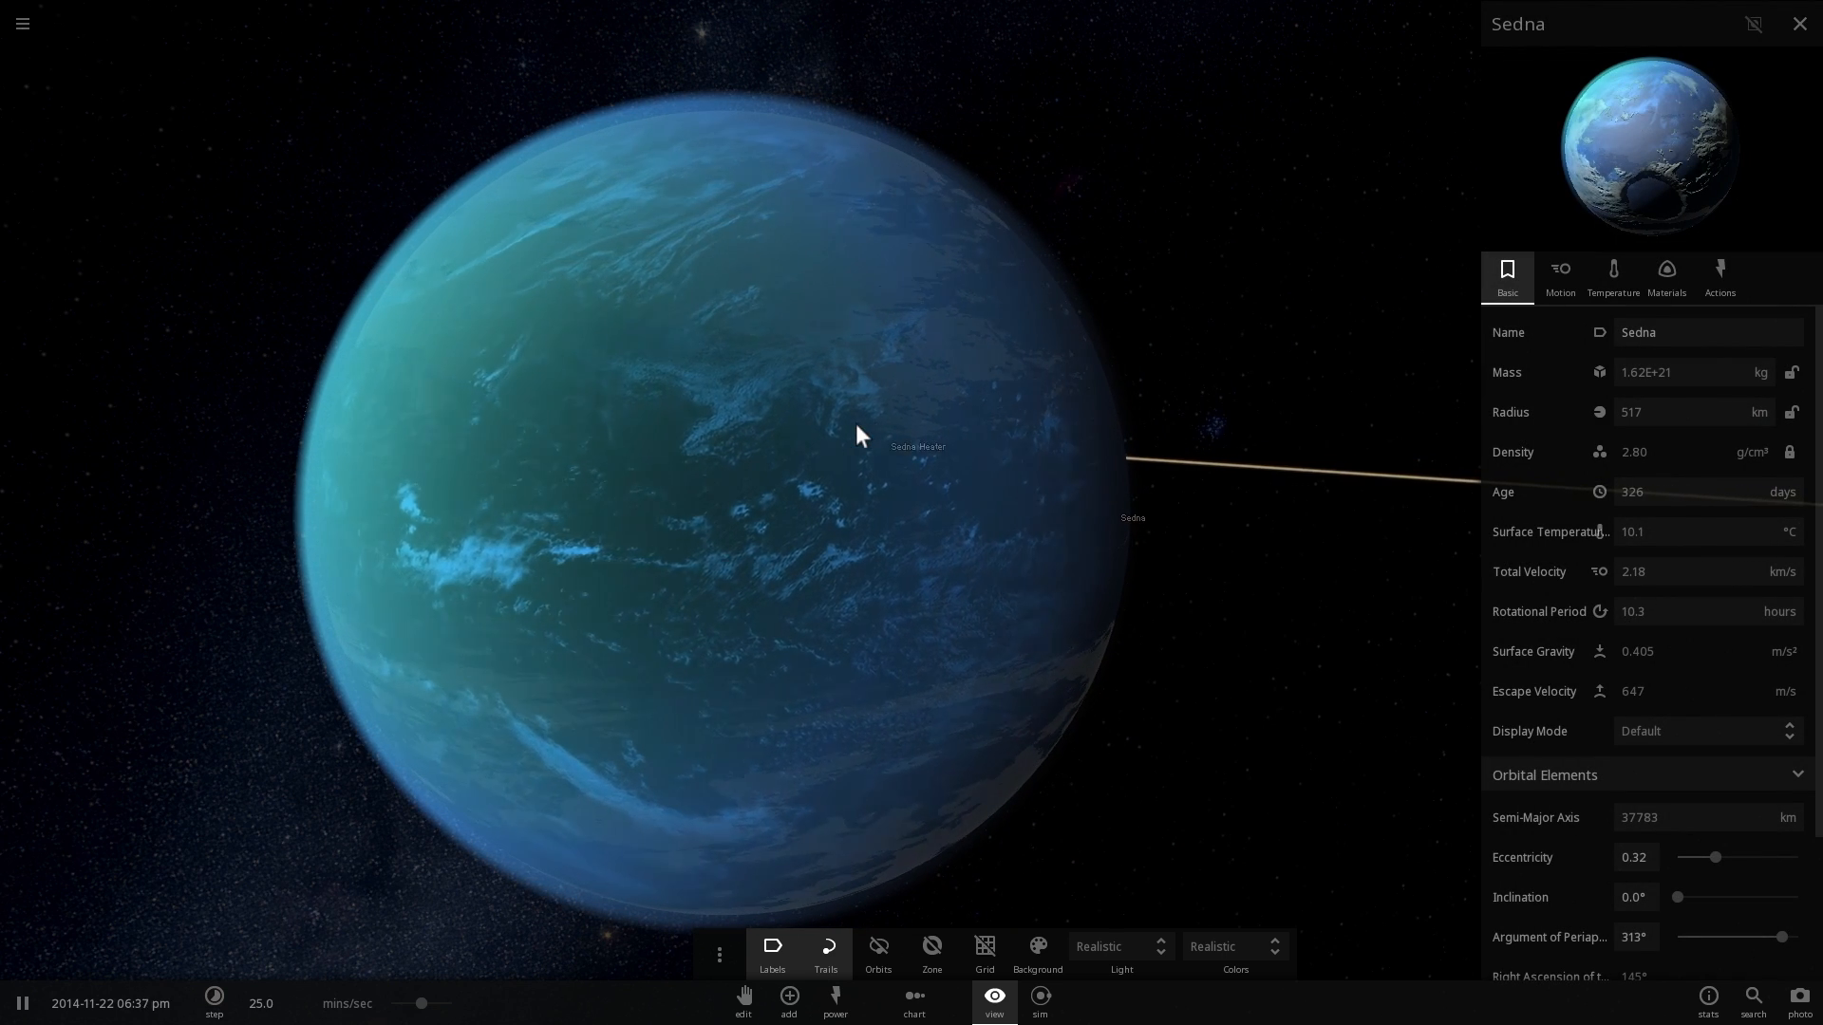
click(1801, 24)
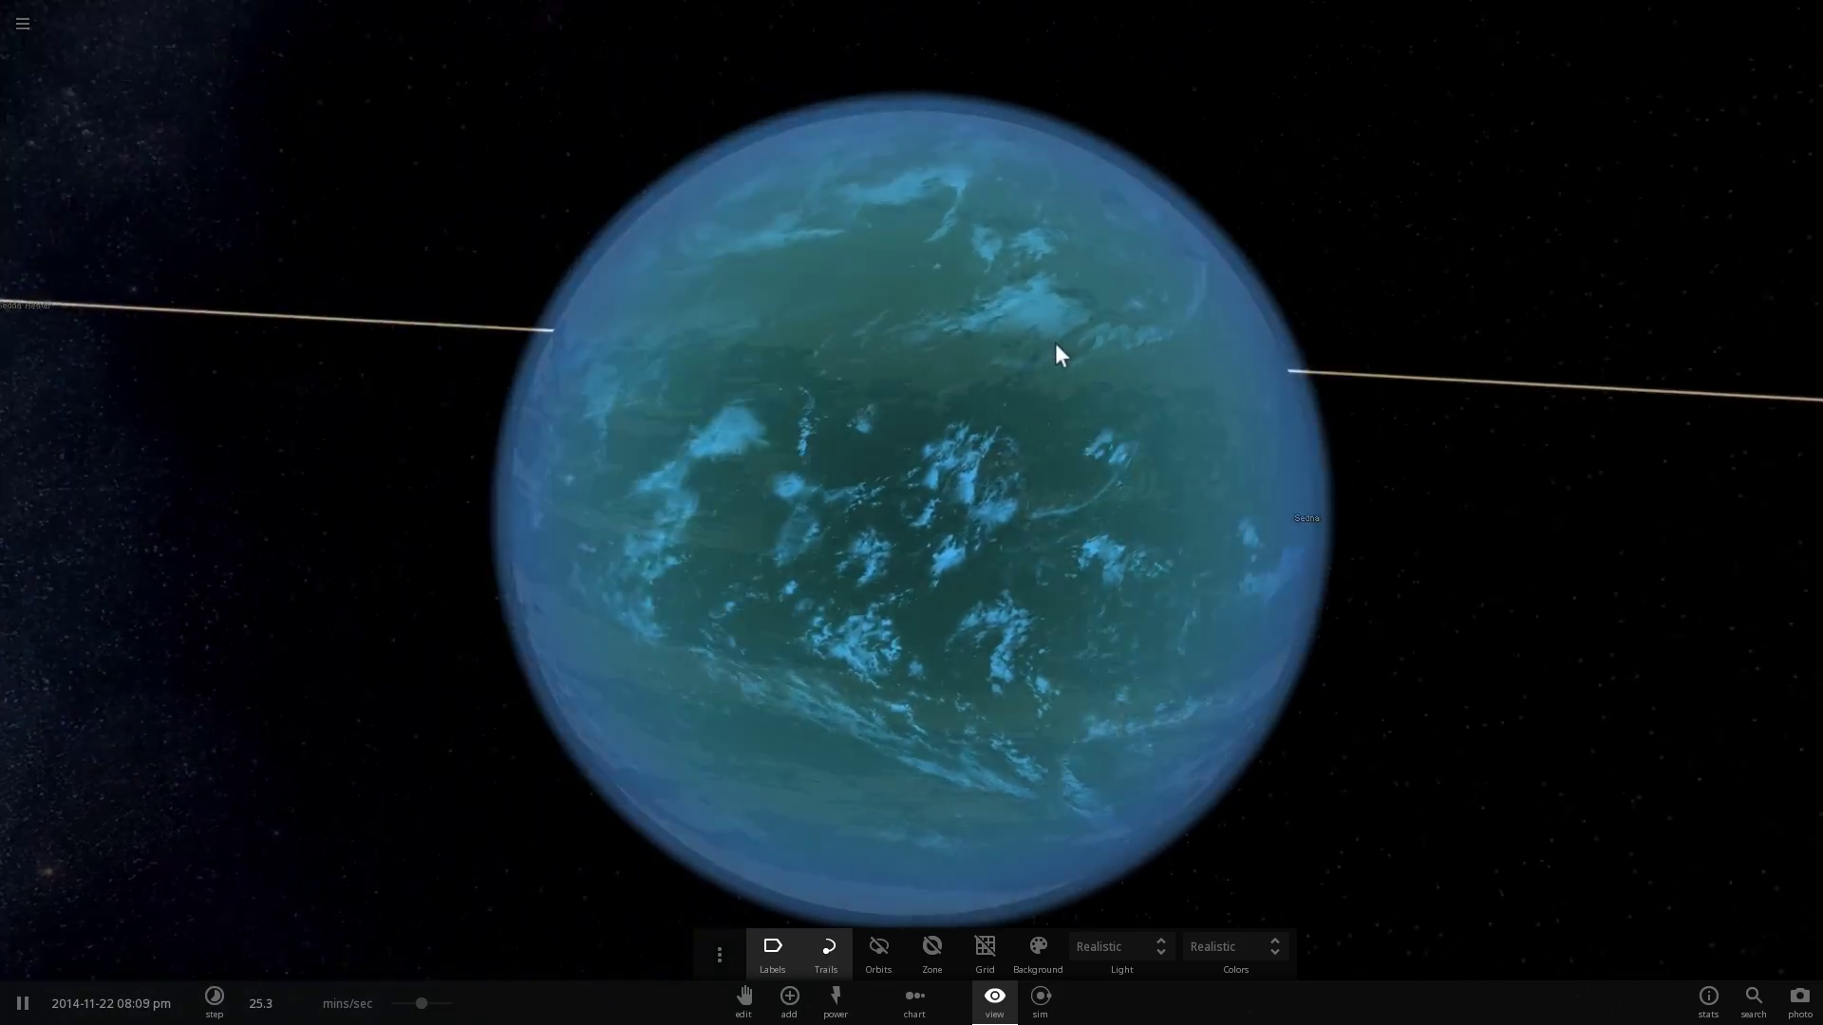
drag(1056, 353, 1521, 340)
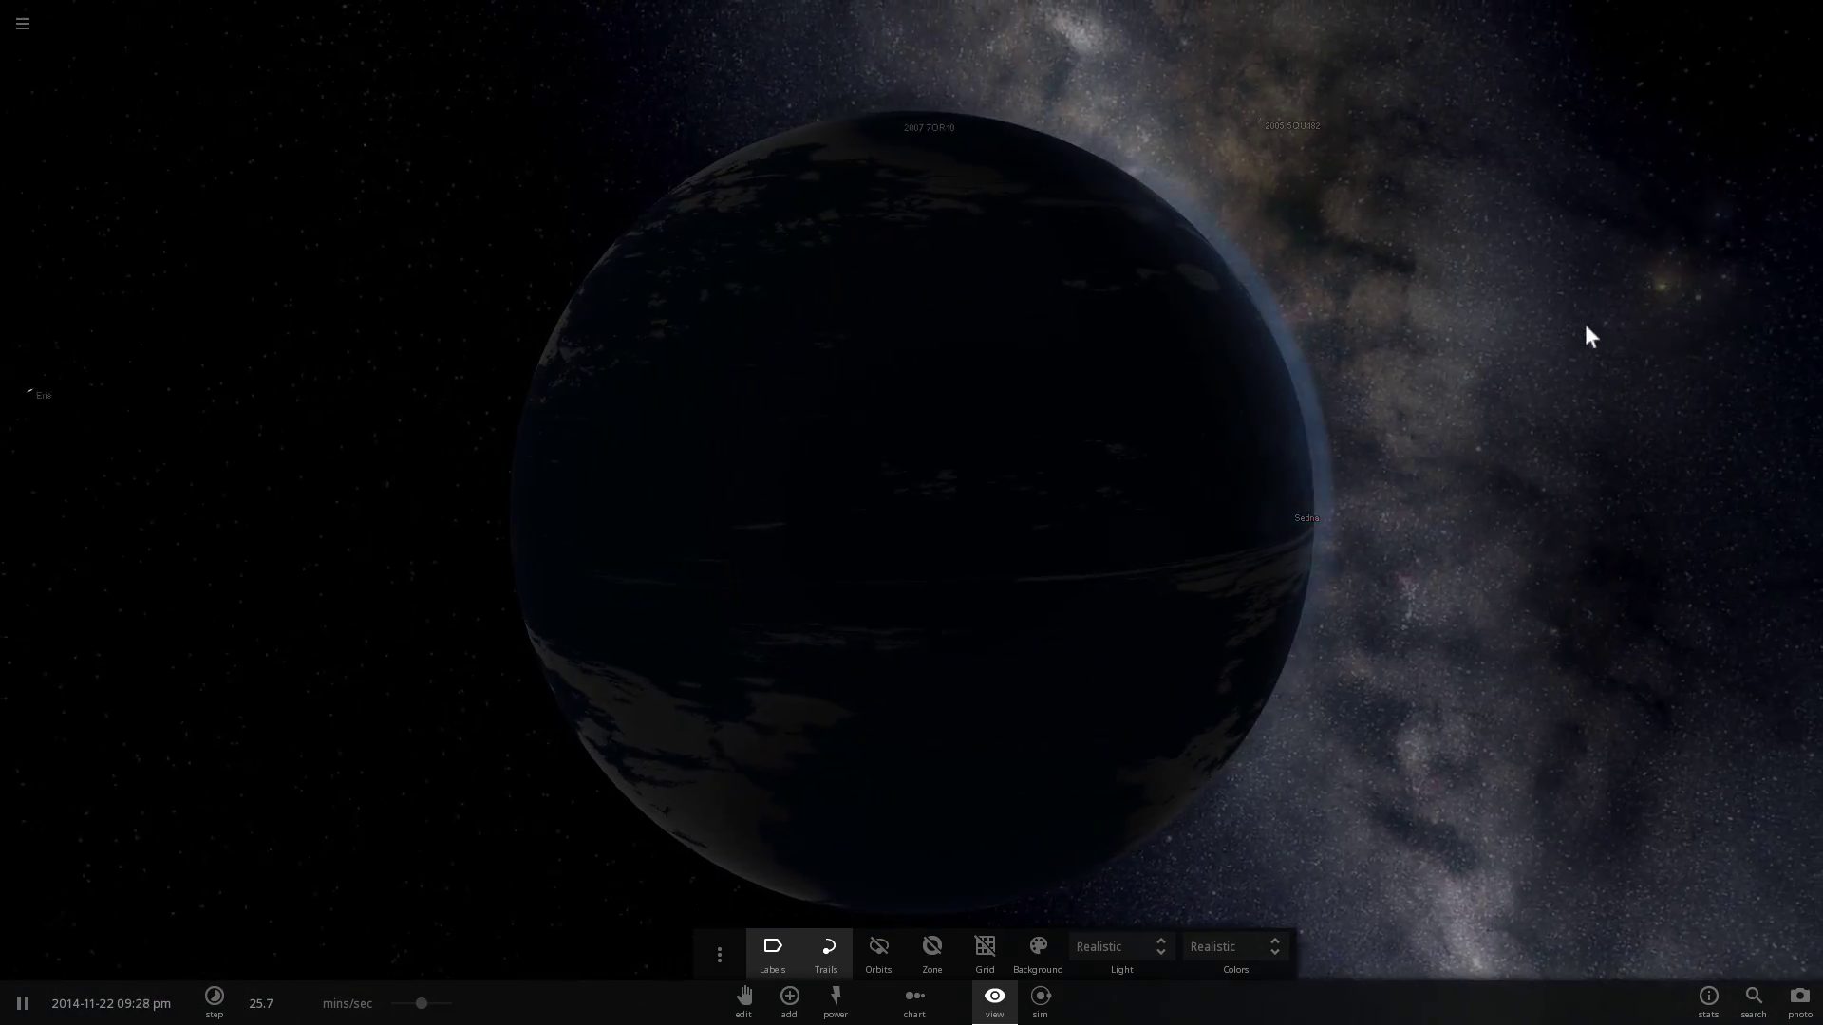
scroll(1584, 324, down, 5)
mouse_move(934, 380)
mouse_down()
mouse_move(1184, 332)
mouse_move(1030, 333)
mouse_up()
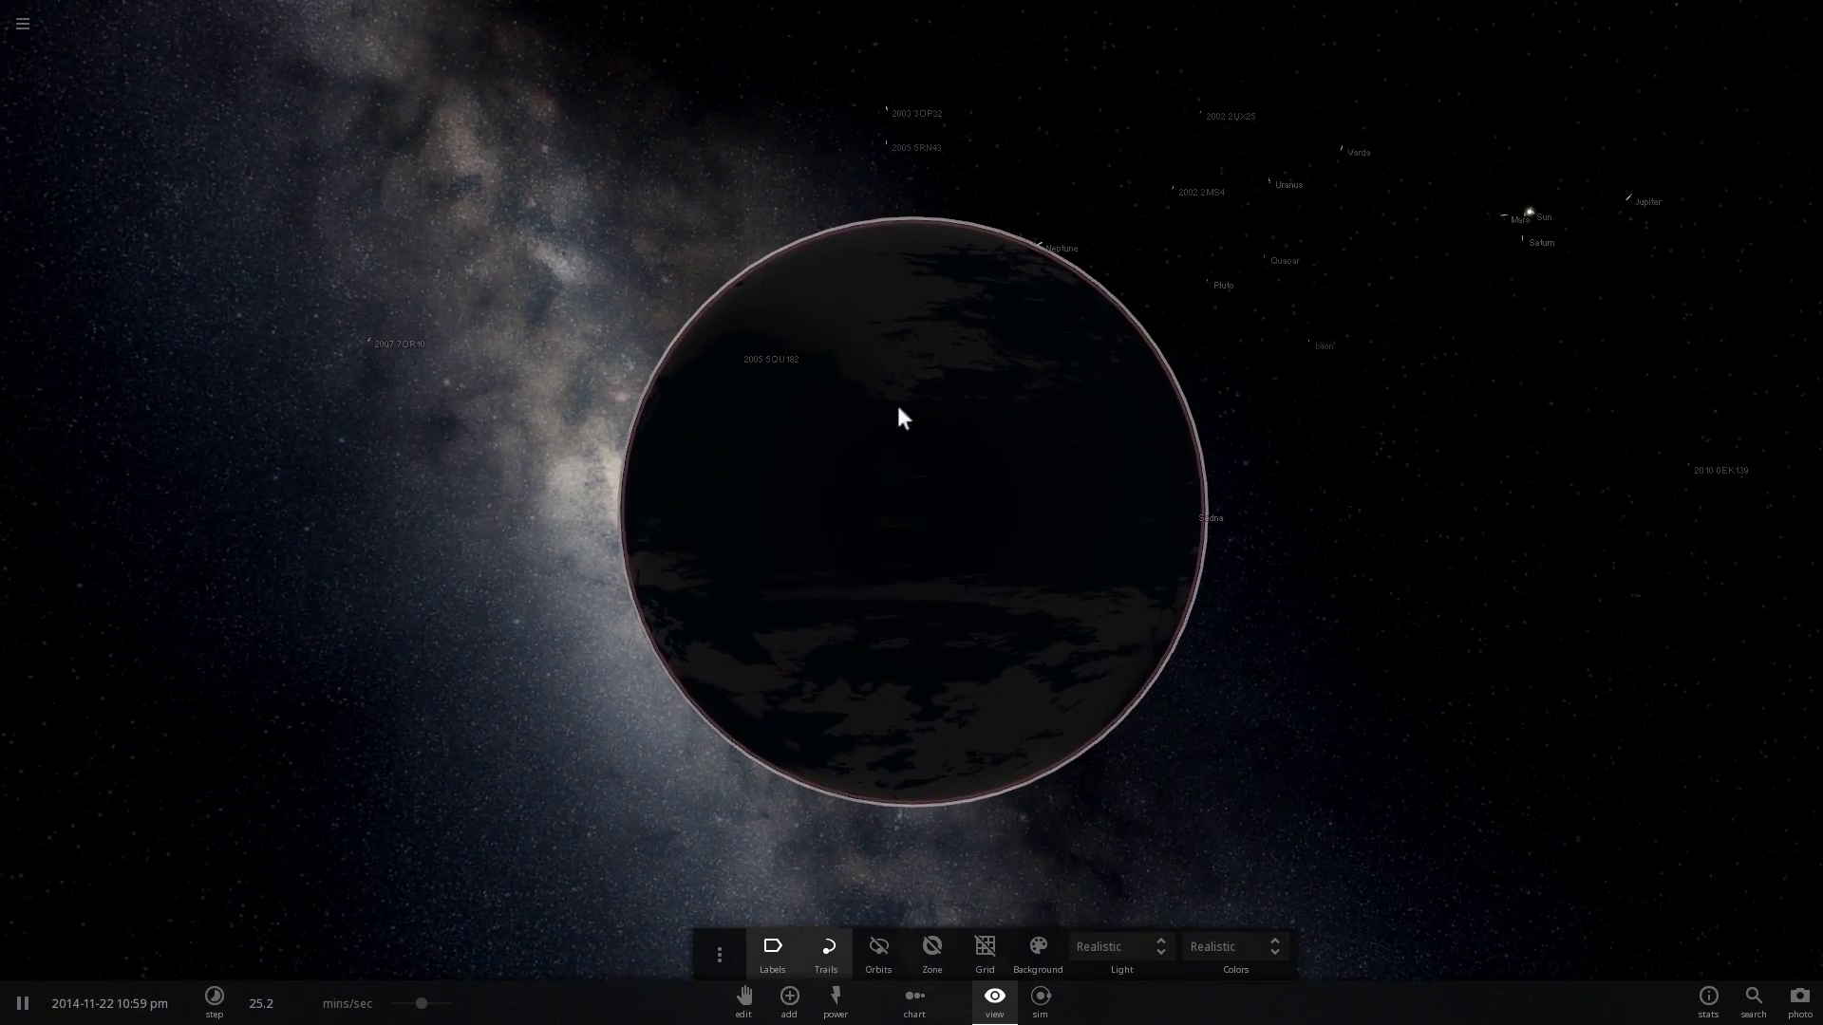
drag(675, 412, 896, 427)
mouse_move(768, 426)
mouse_down()
mouse_move(1229, 399)
mouse_move(855, 447)
mouse_up()
scroll(846, 435, up, 3)
scroll(691, 422, up, 3)
drag(693, 424, 848, 345)
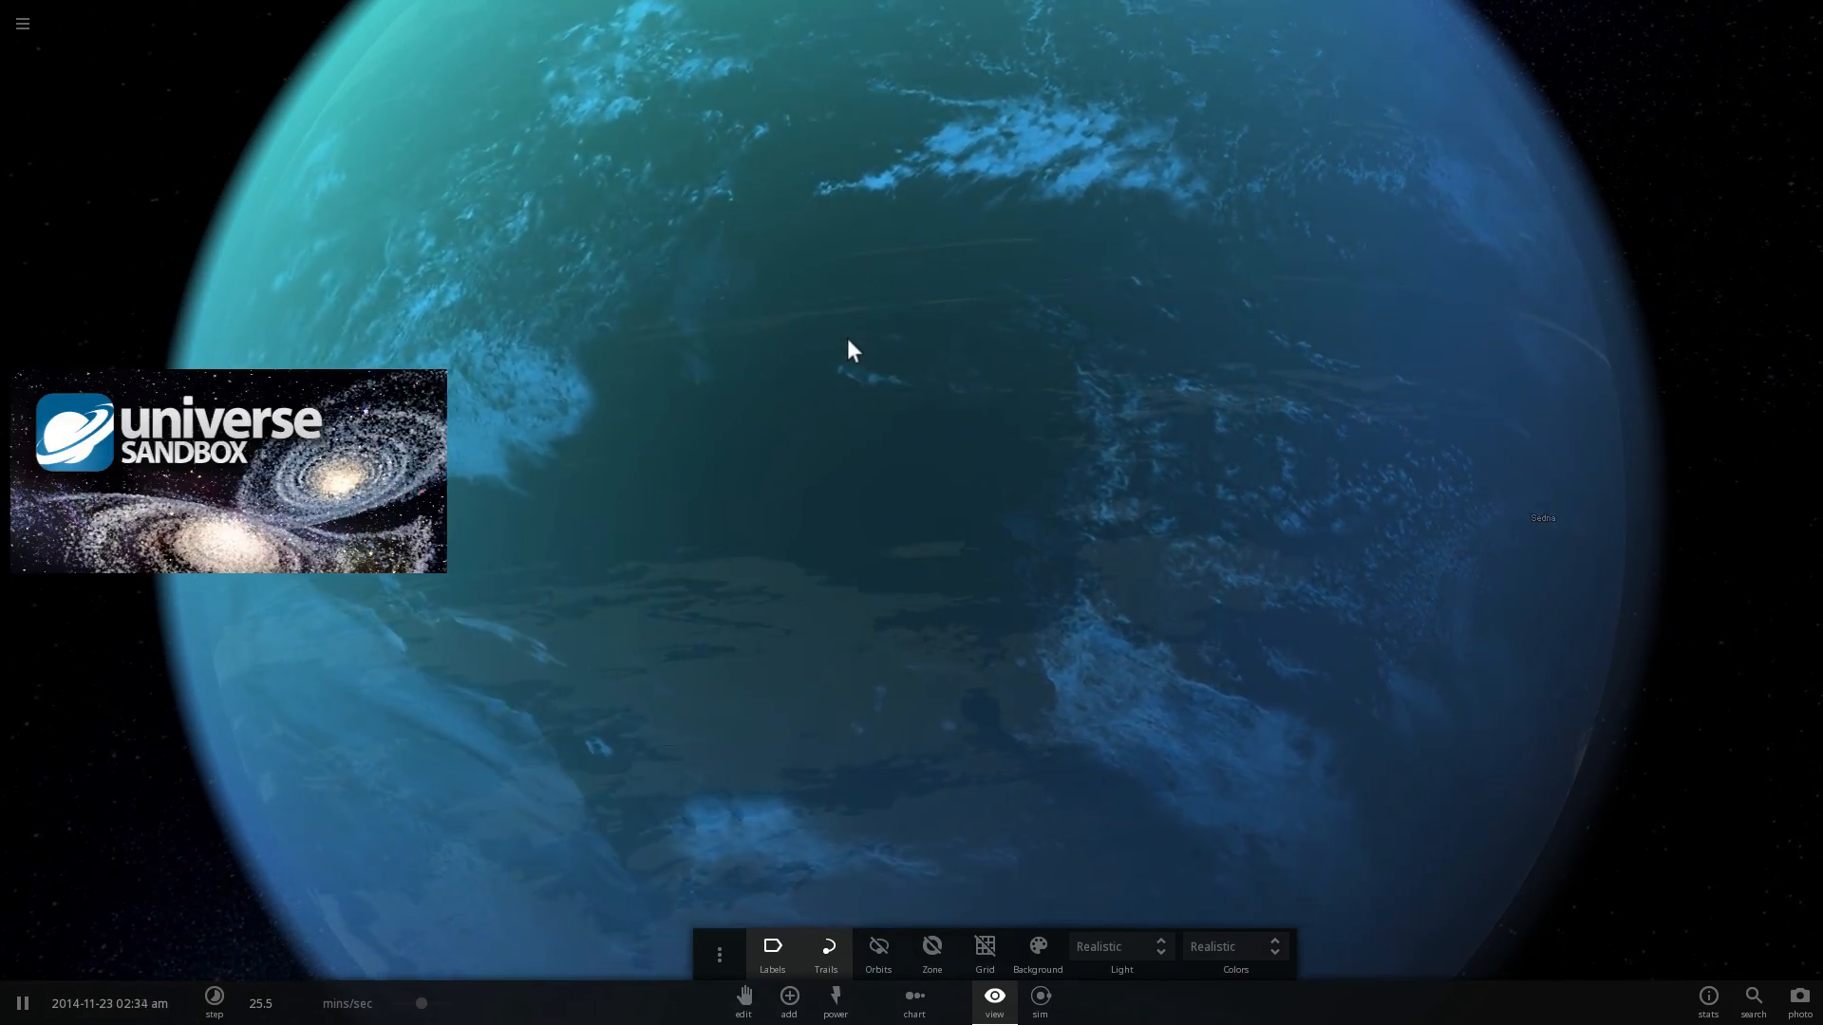
scroll(804, 454, up, 2)
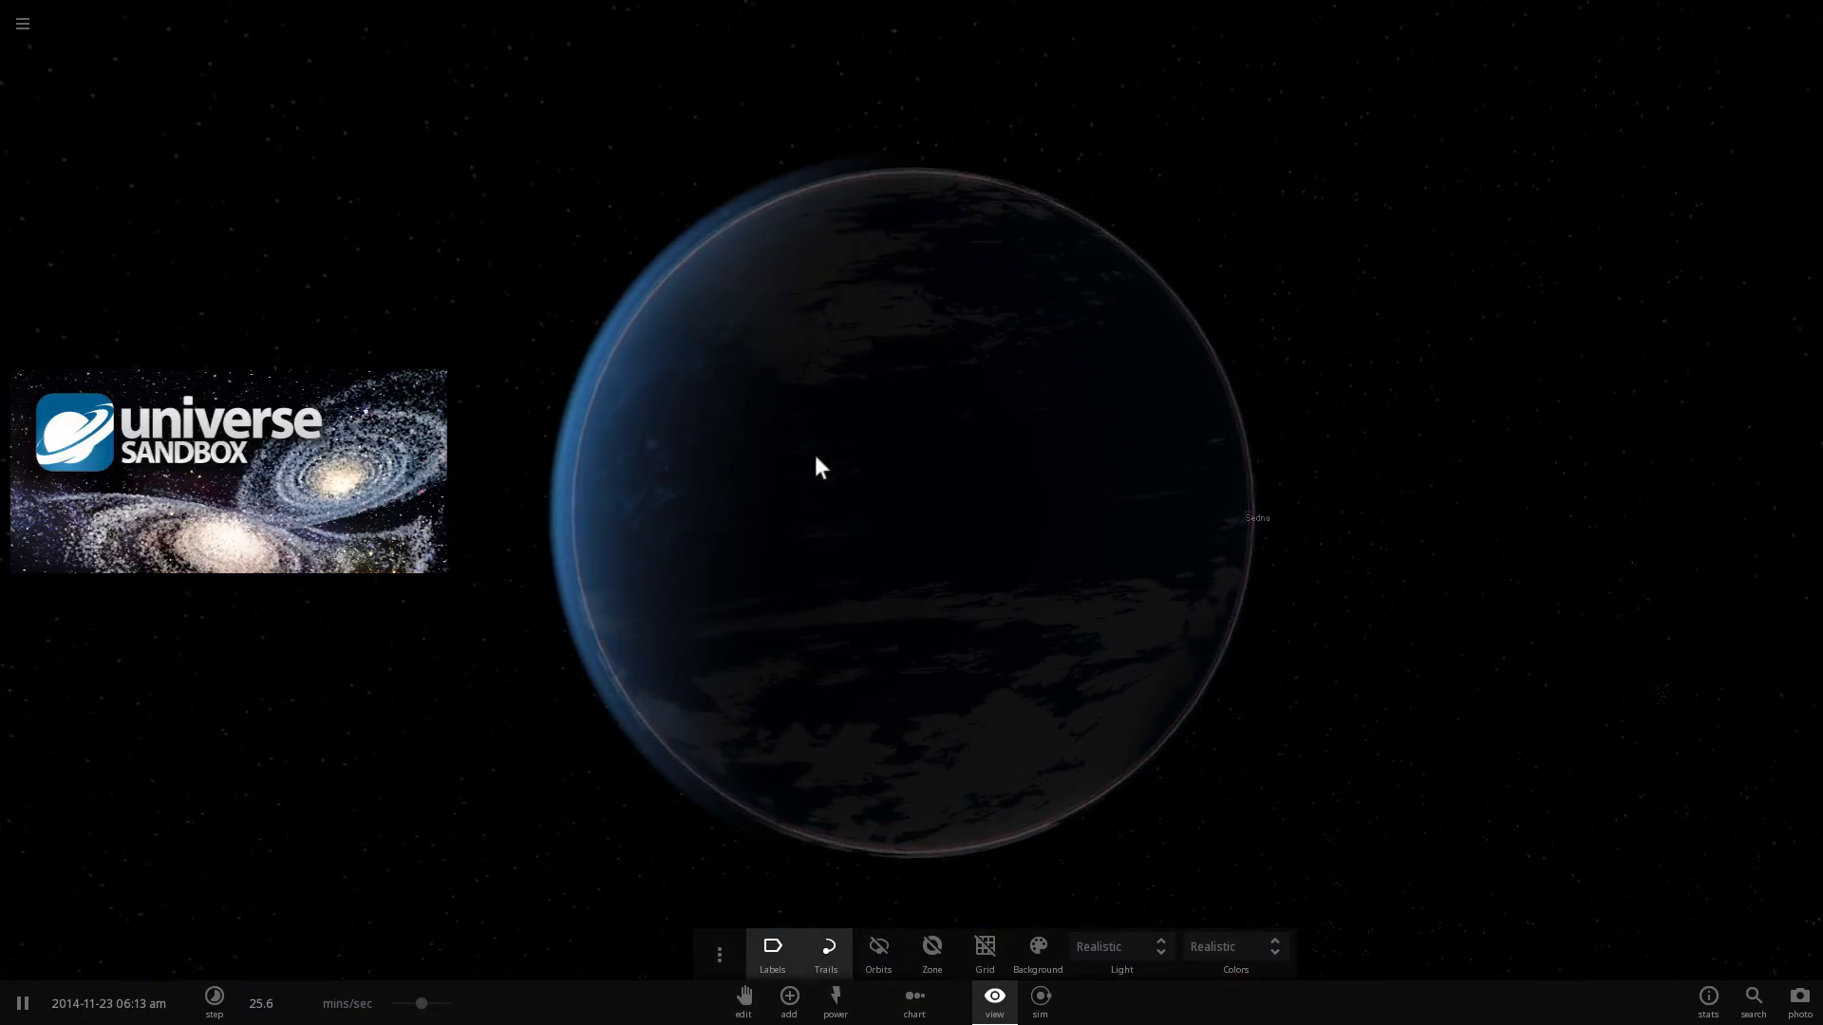
drag(827, 469, 1253, 469)
scroll(1151, 444, up, 2)
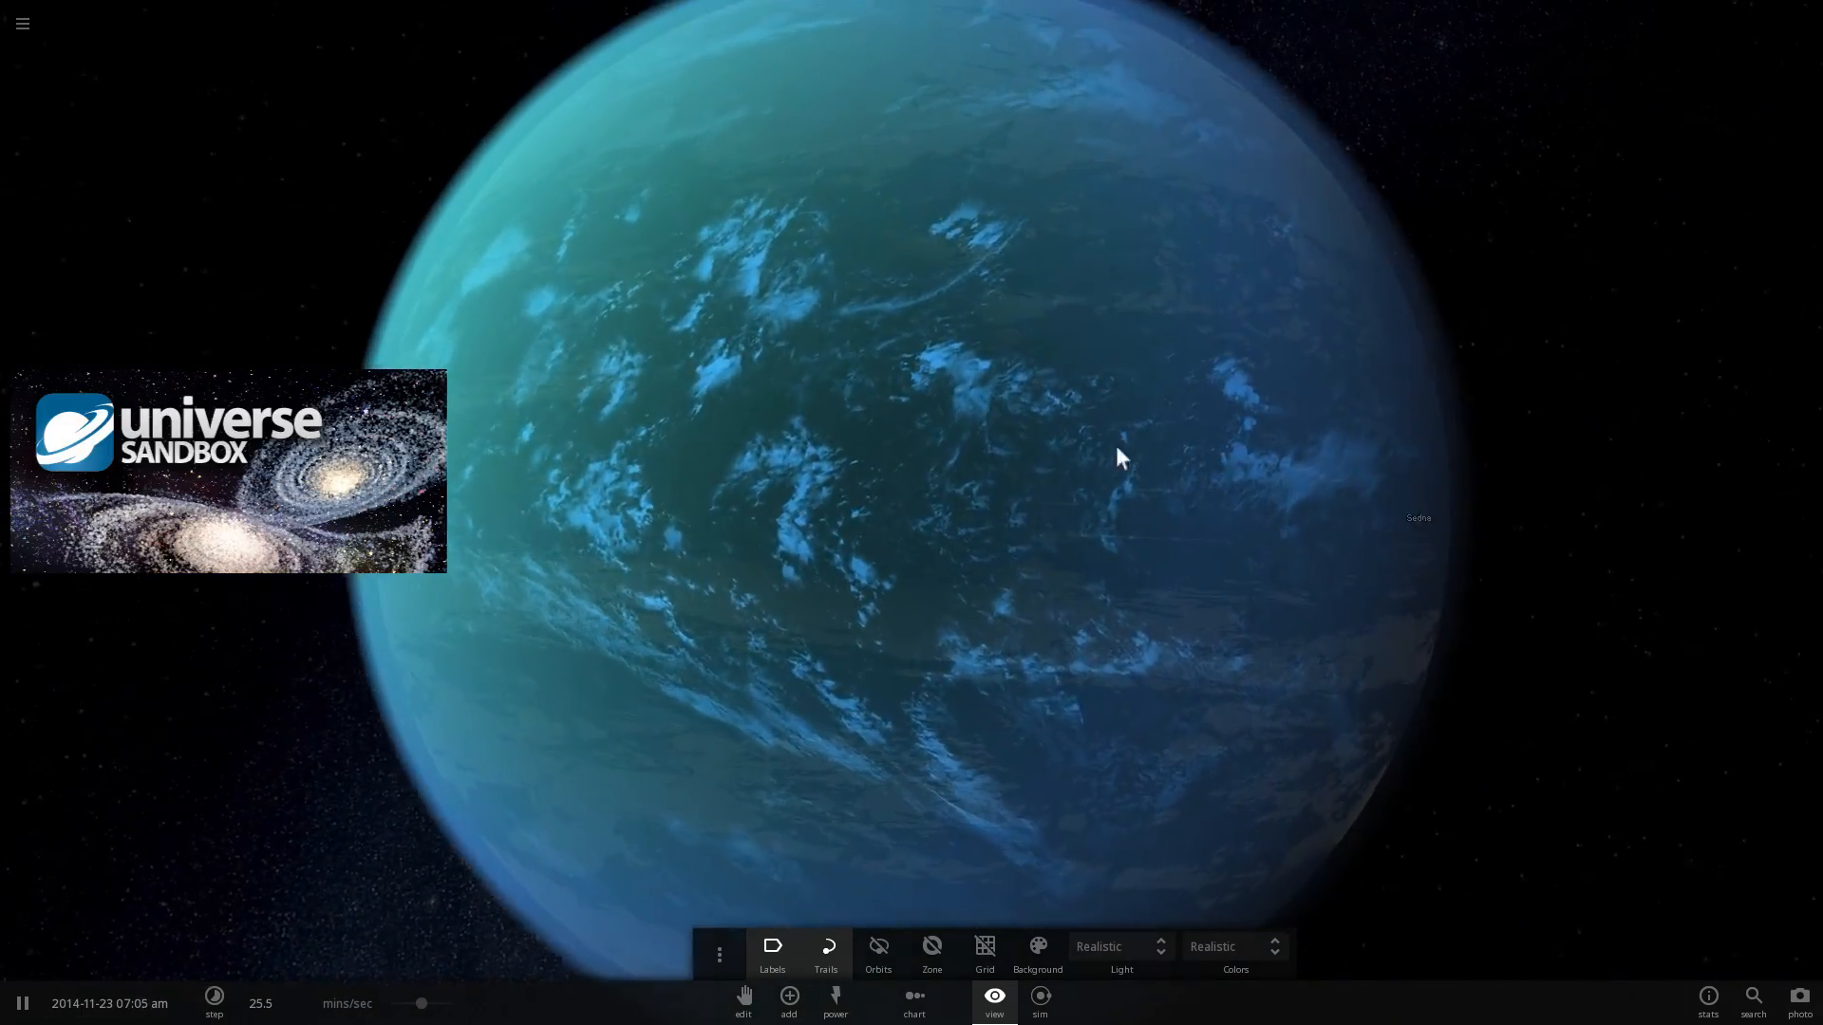
drag(1112, 447, 809, 440)
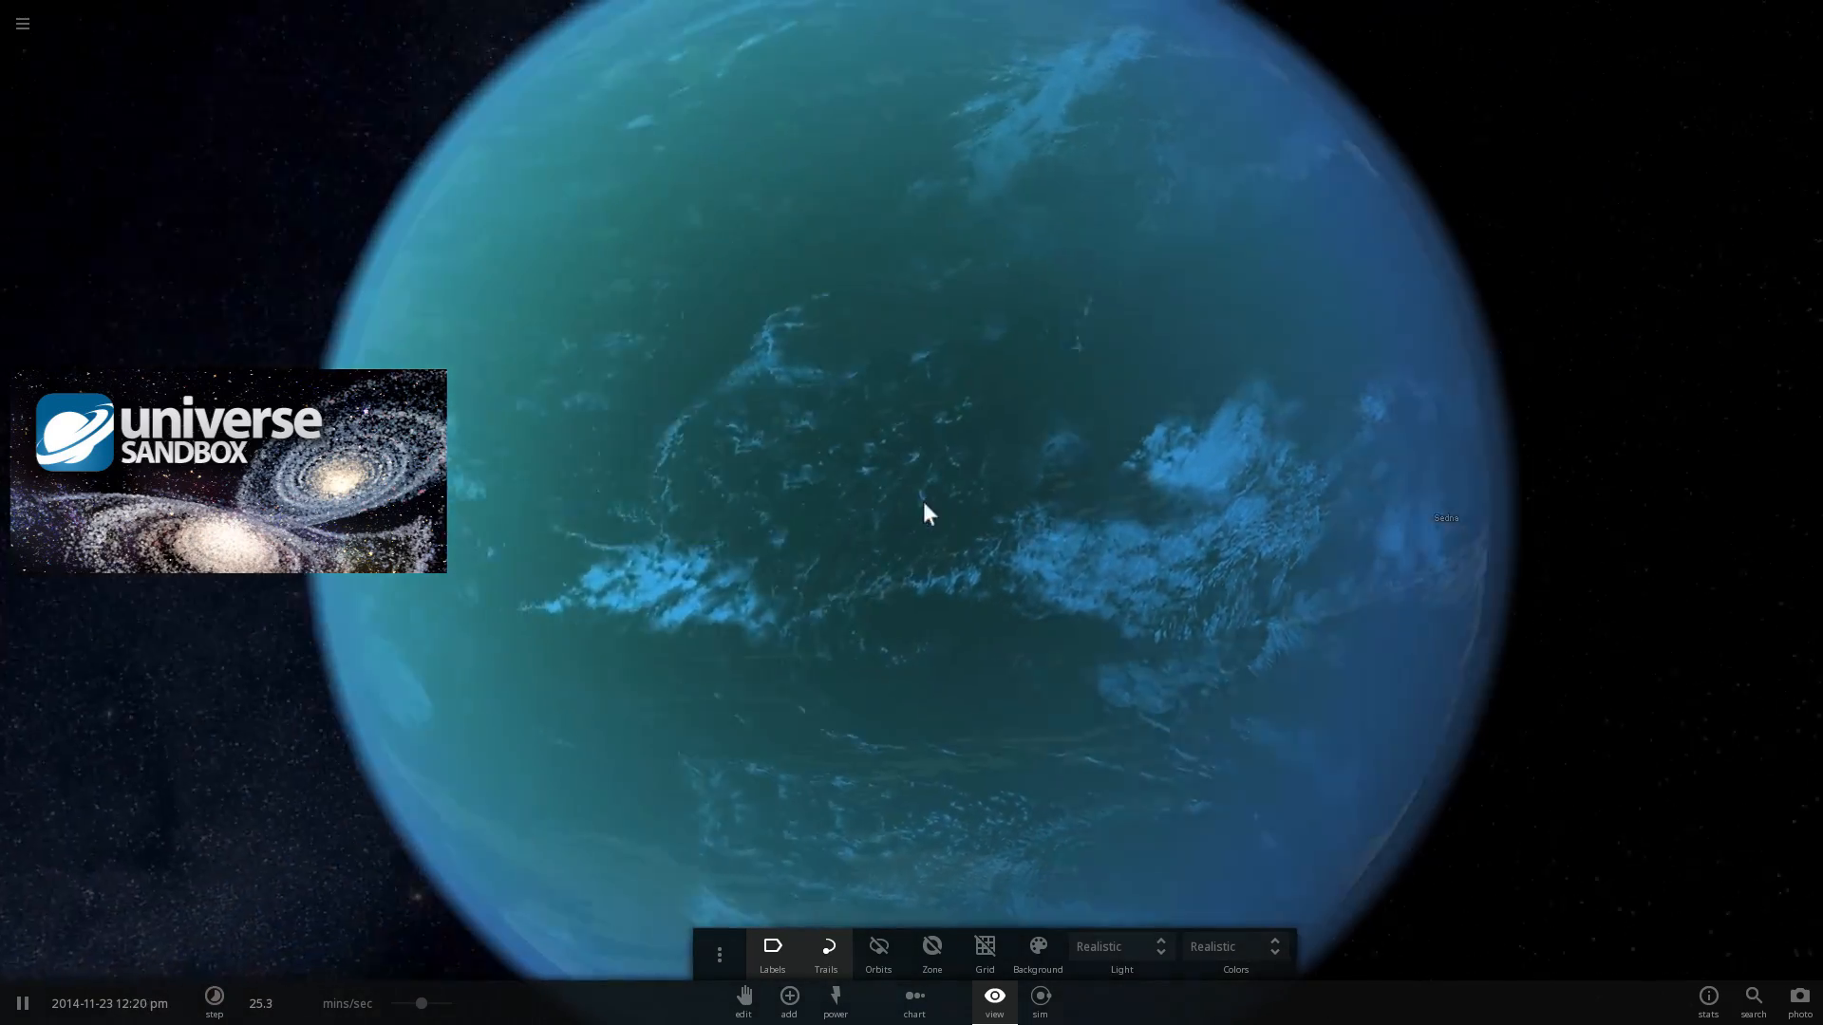
scroll(930, 507, down, 5)
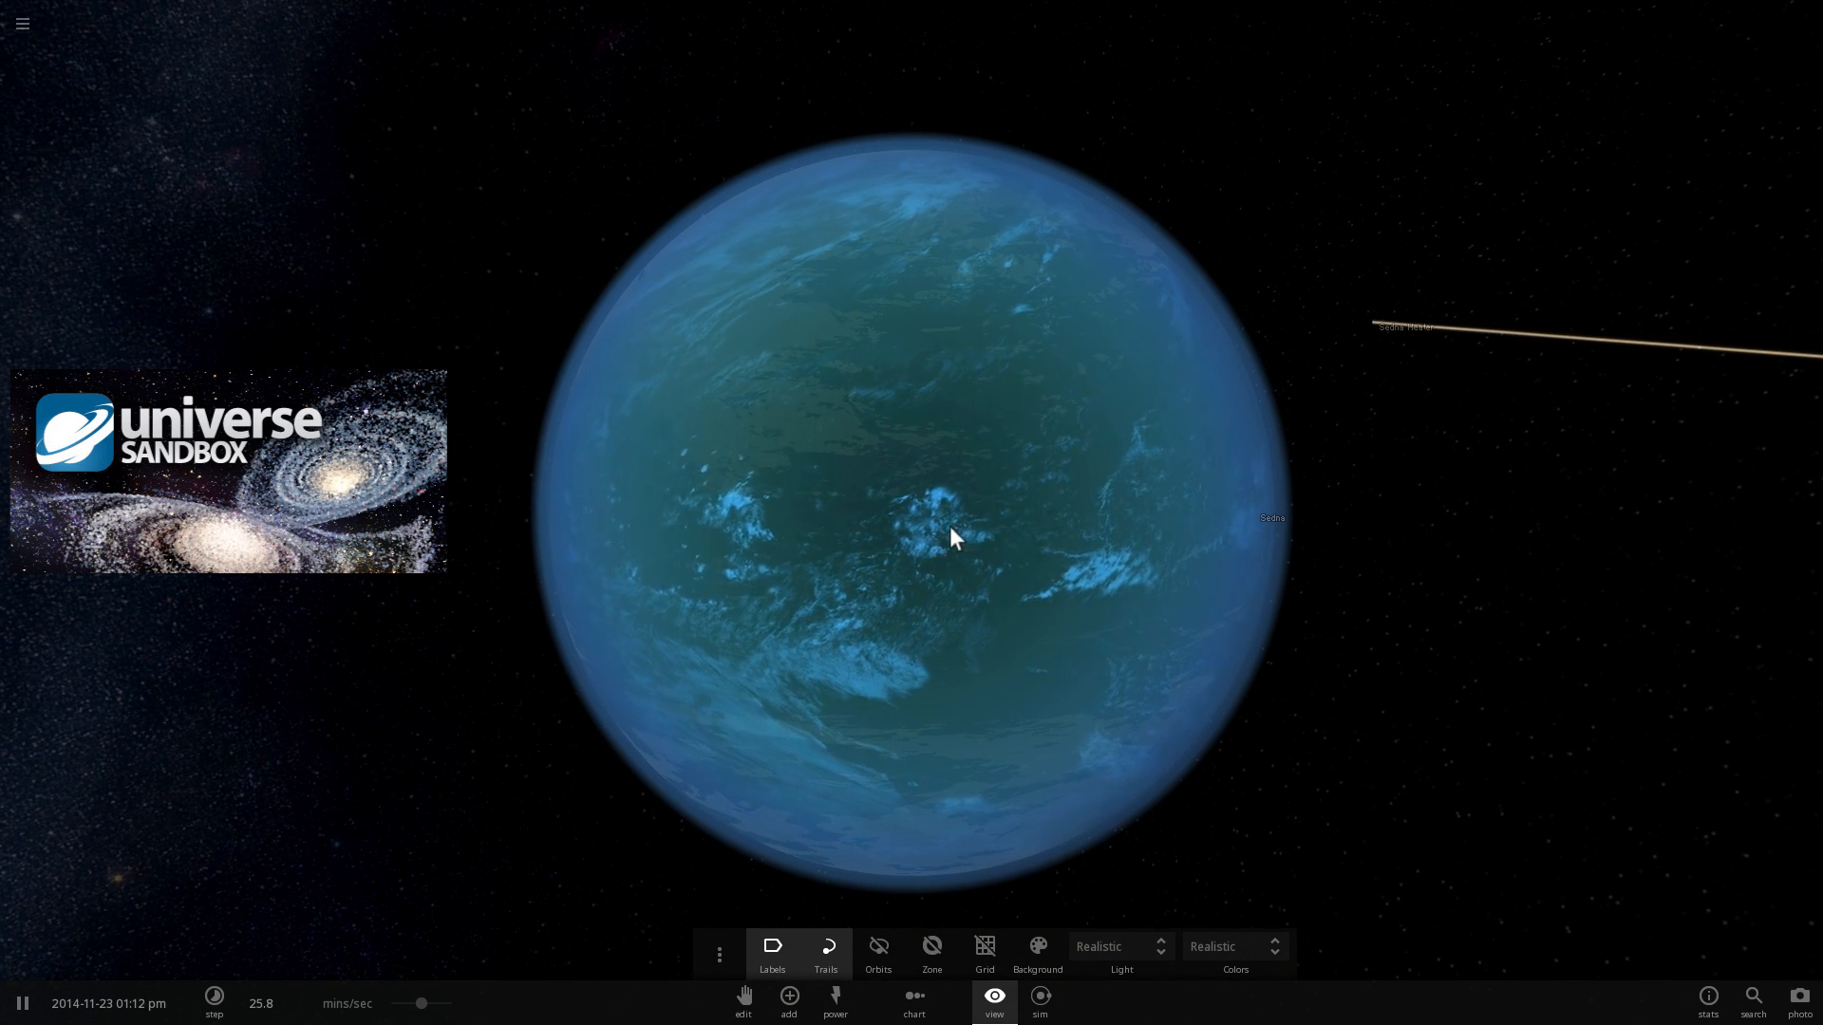
scroll(934, 532, down, 5)
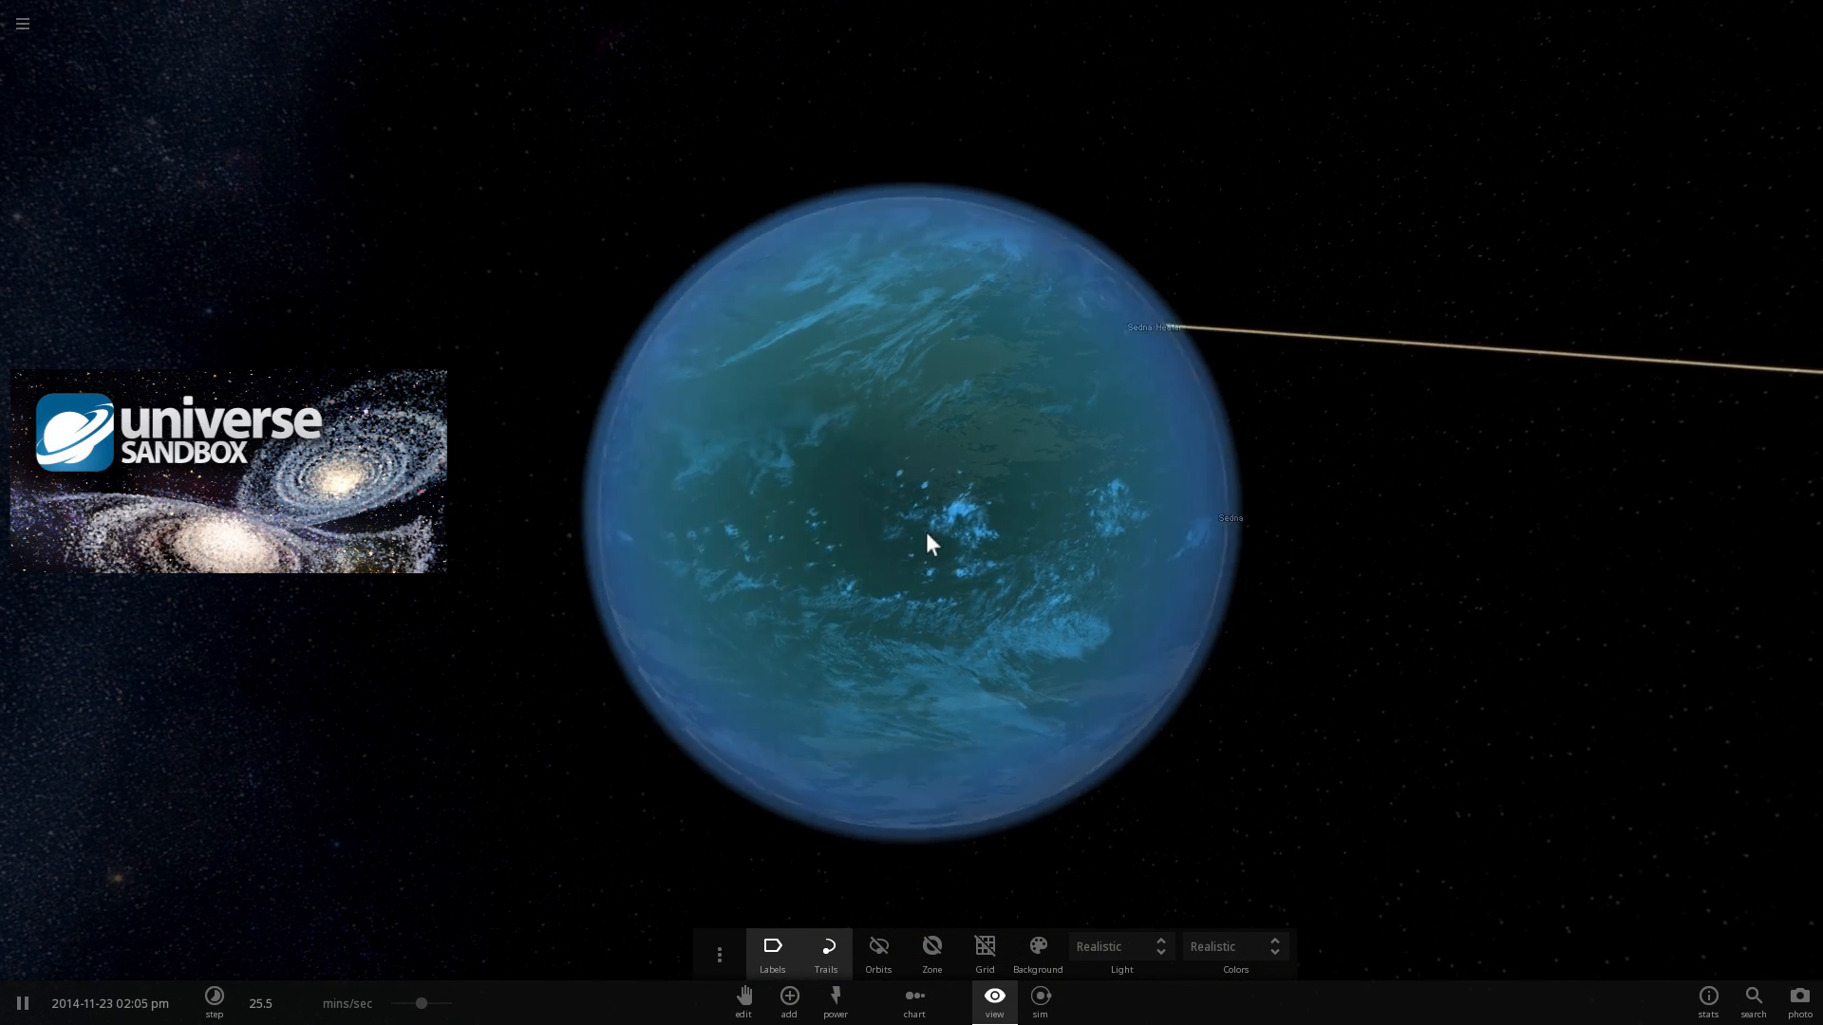
scroll(918, 528, down, 5)
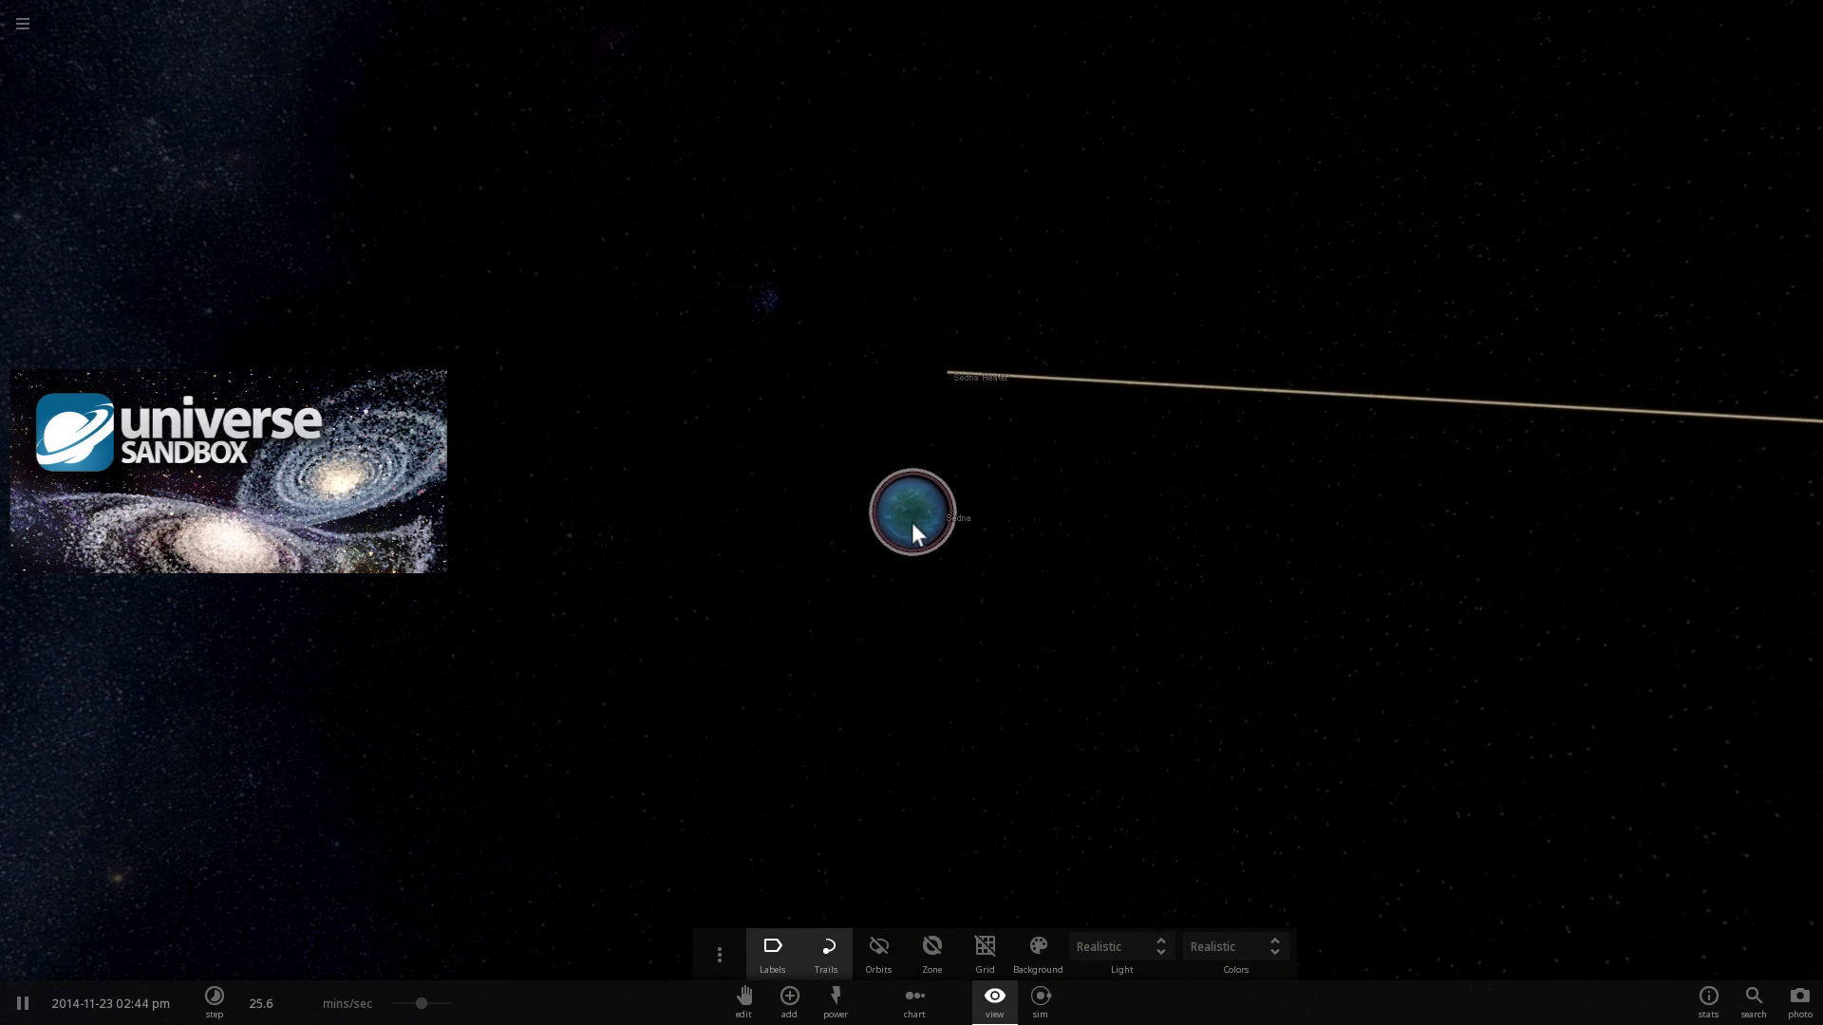
scroll(912, 524, down, 5)
scroll(907, 534, down, 5)
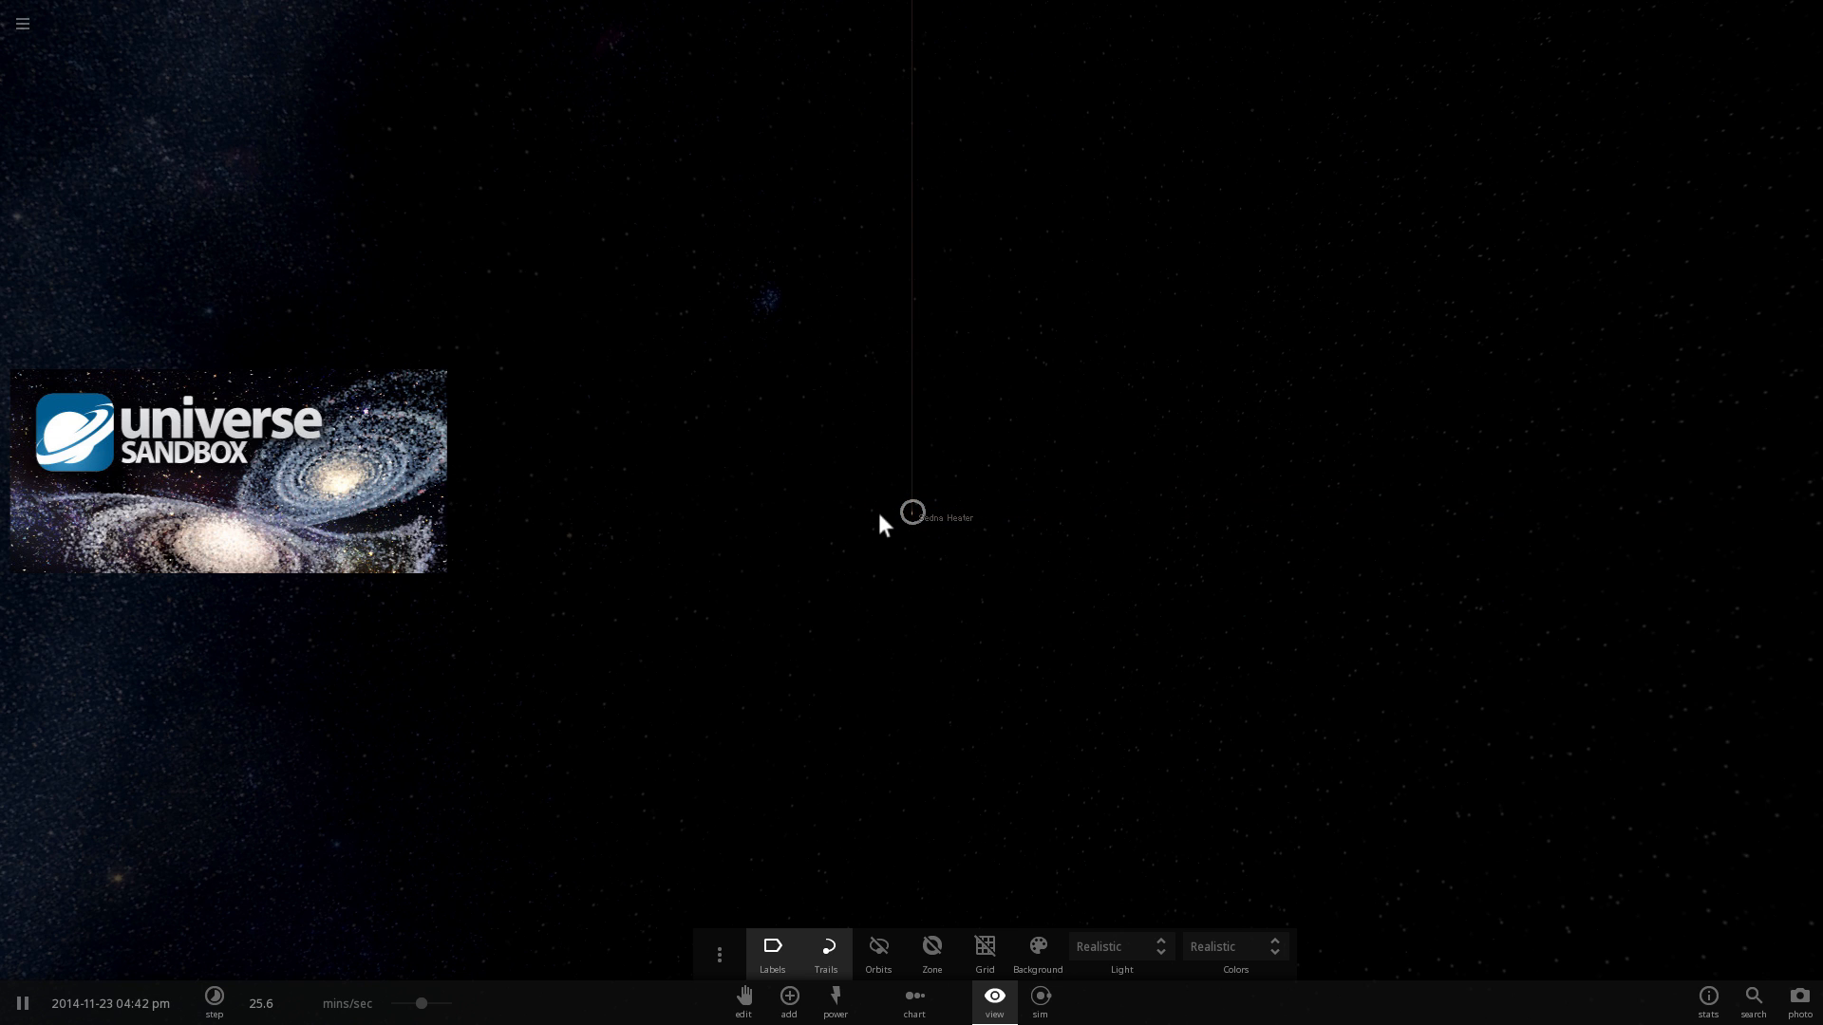
scroll(876, 516, down, 5)
scroll(883, 525, down, 3)
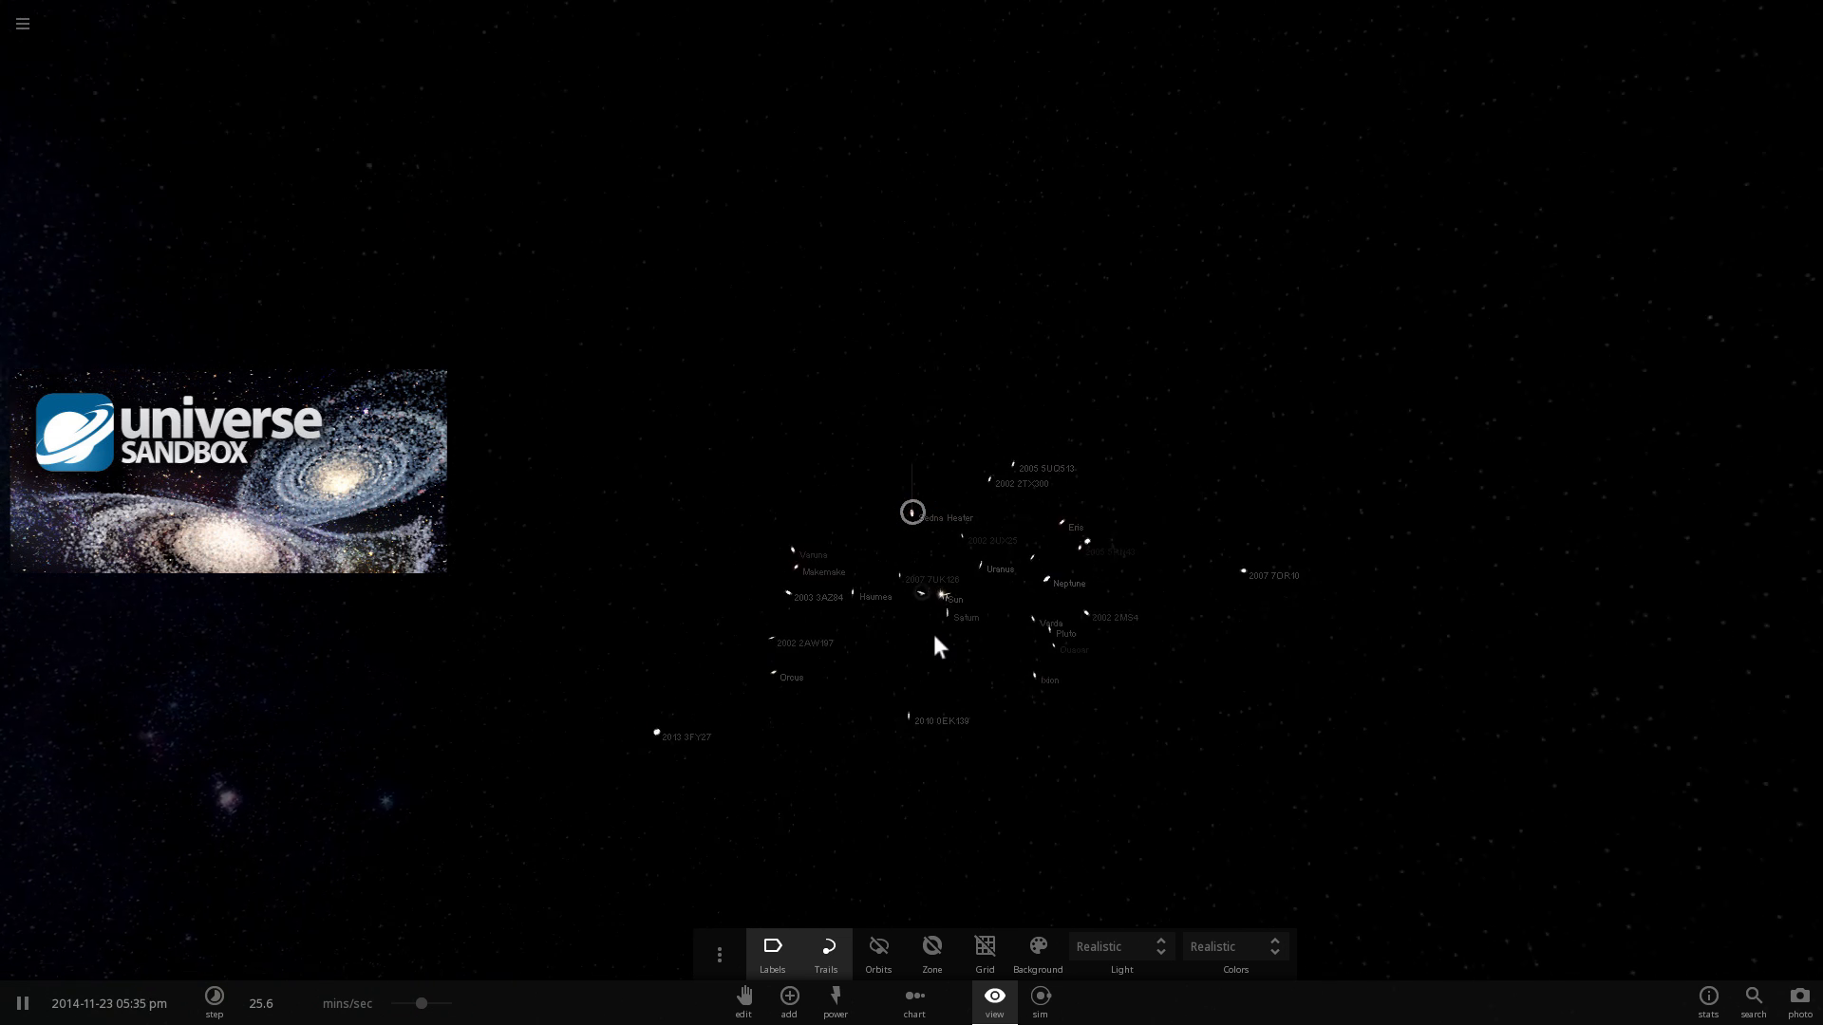
scroll(933, 602, up, 5)
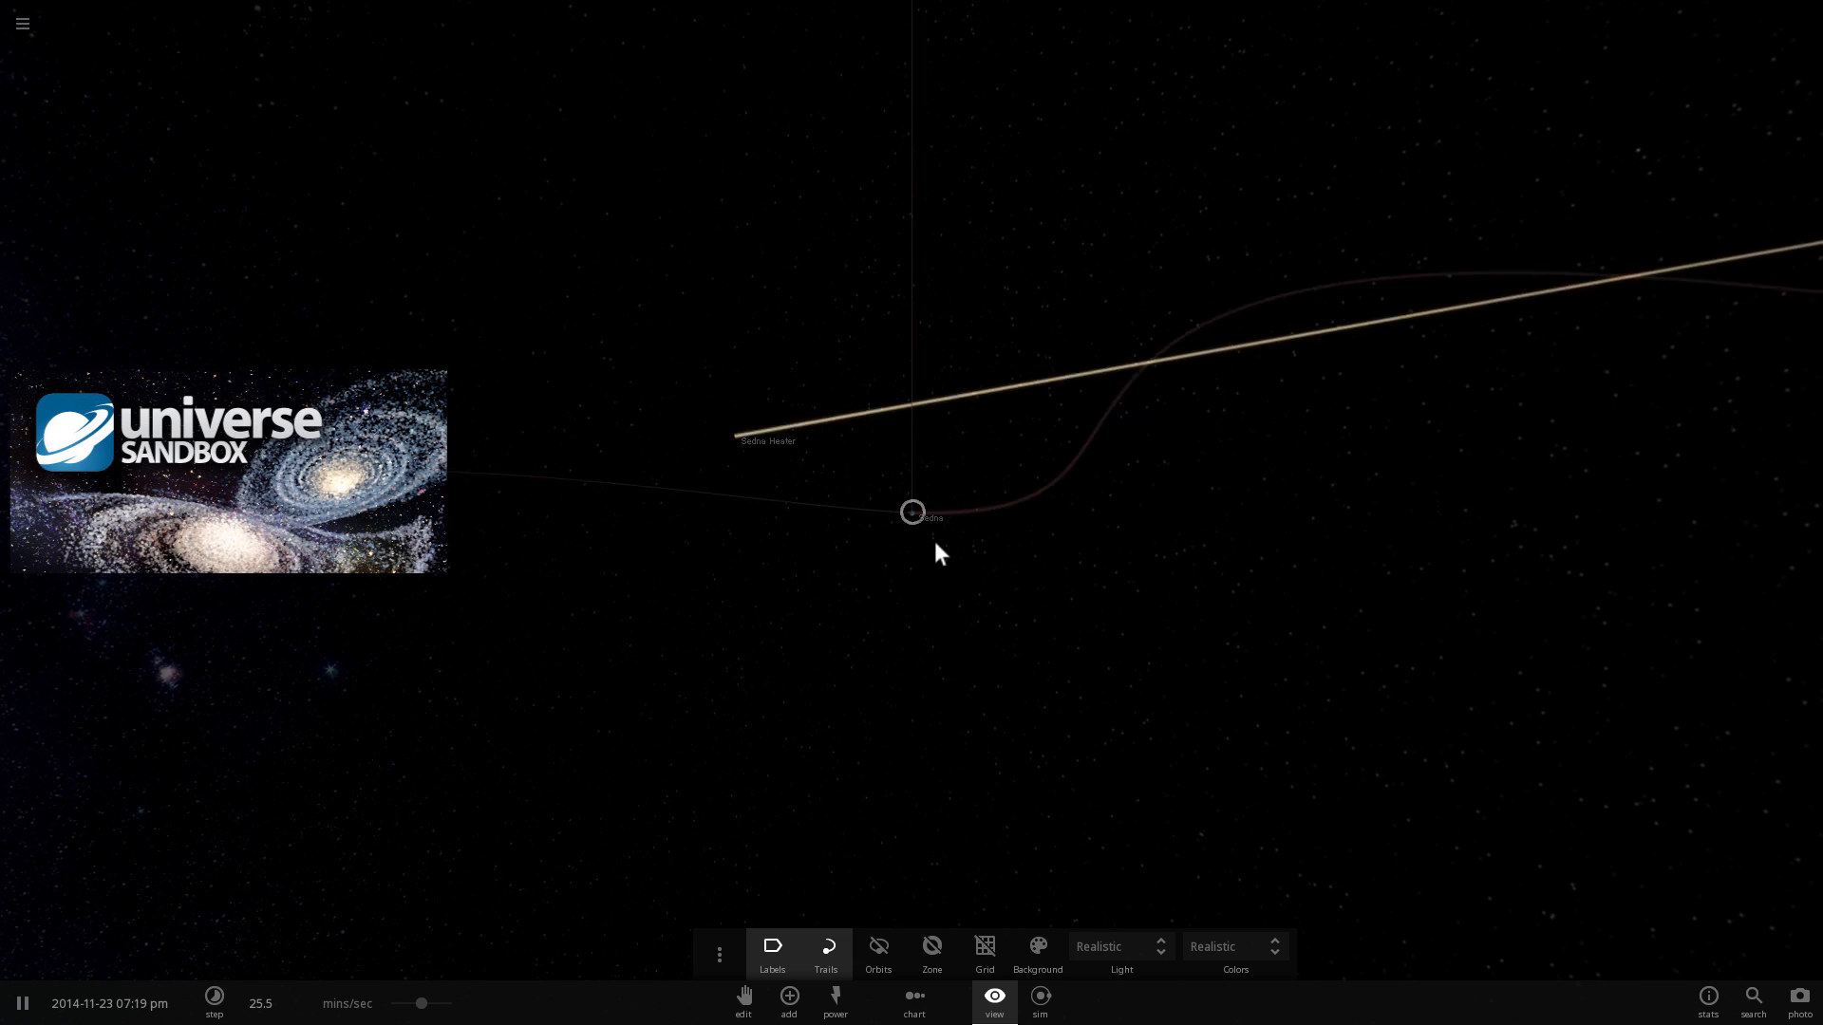
drag(910, 541, 858, 486)
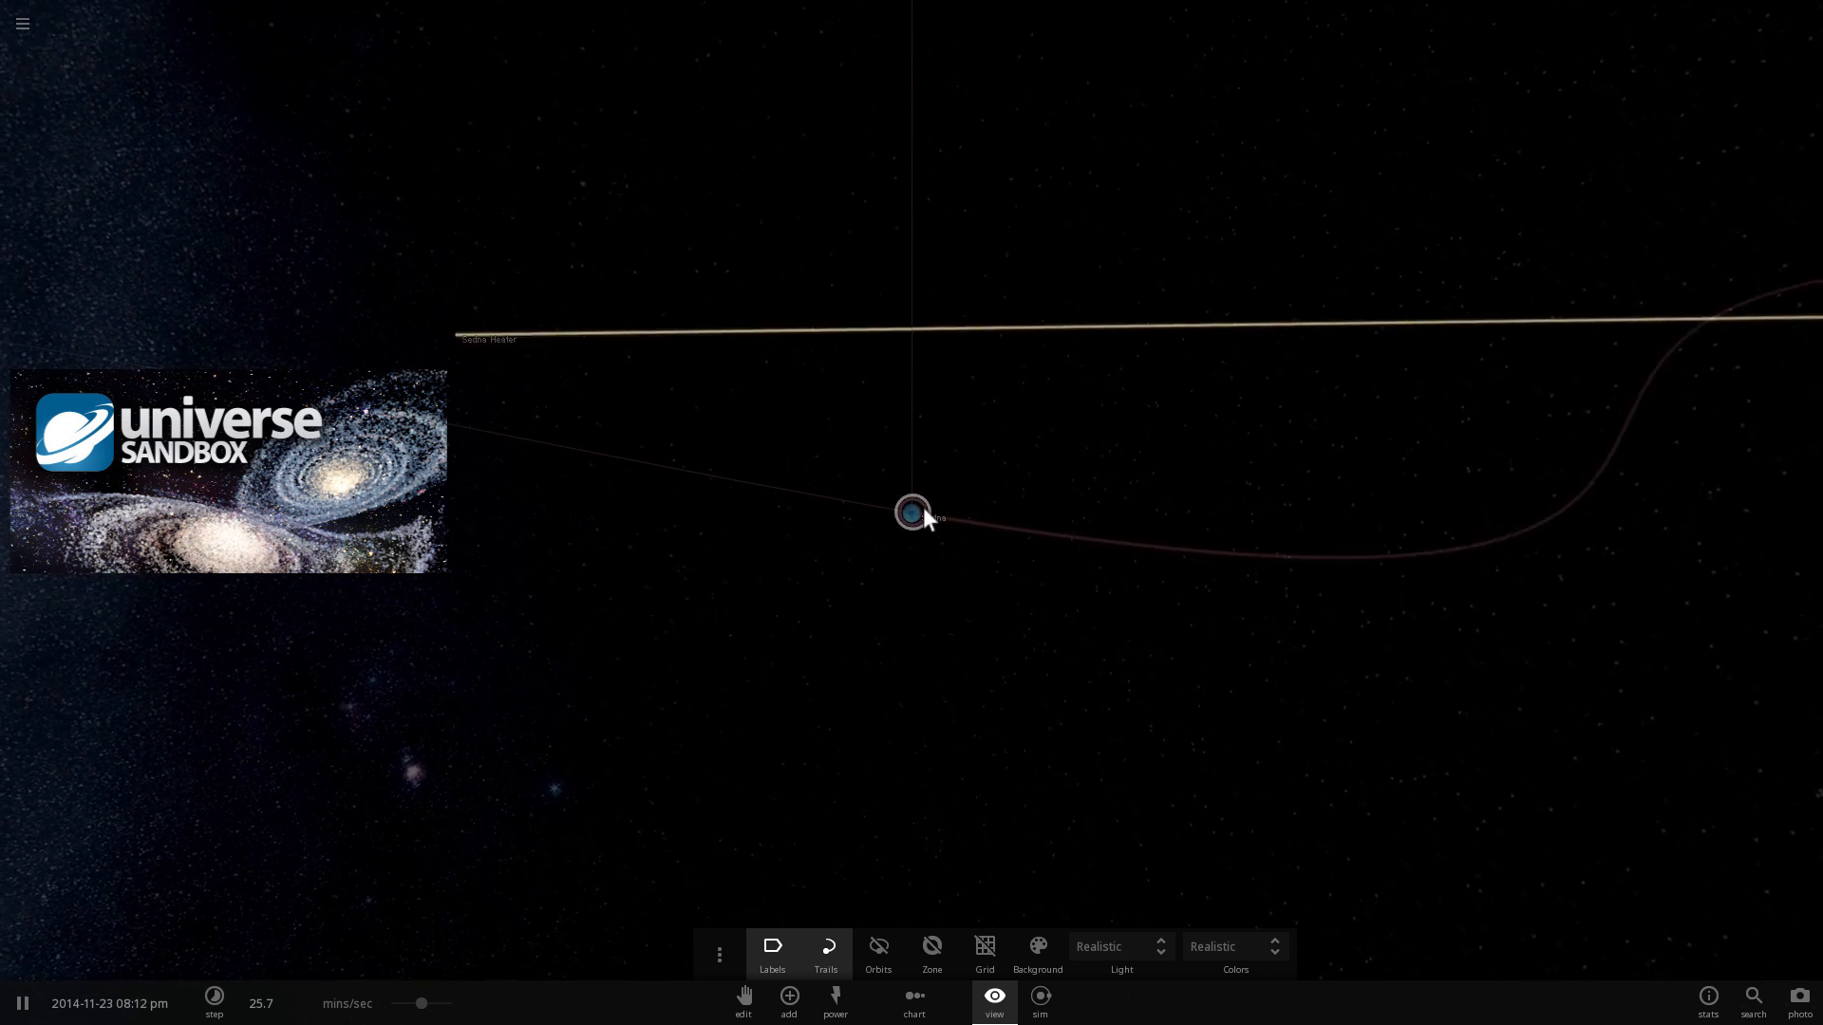
scroll(926, 514, up, 3)
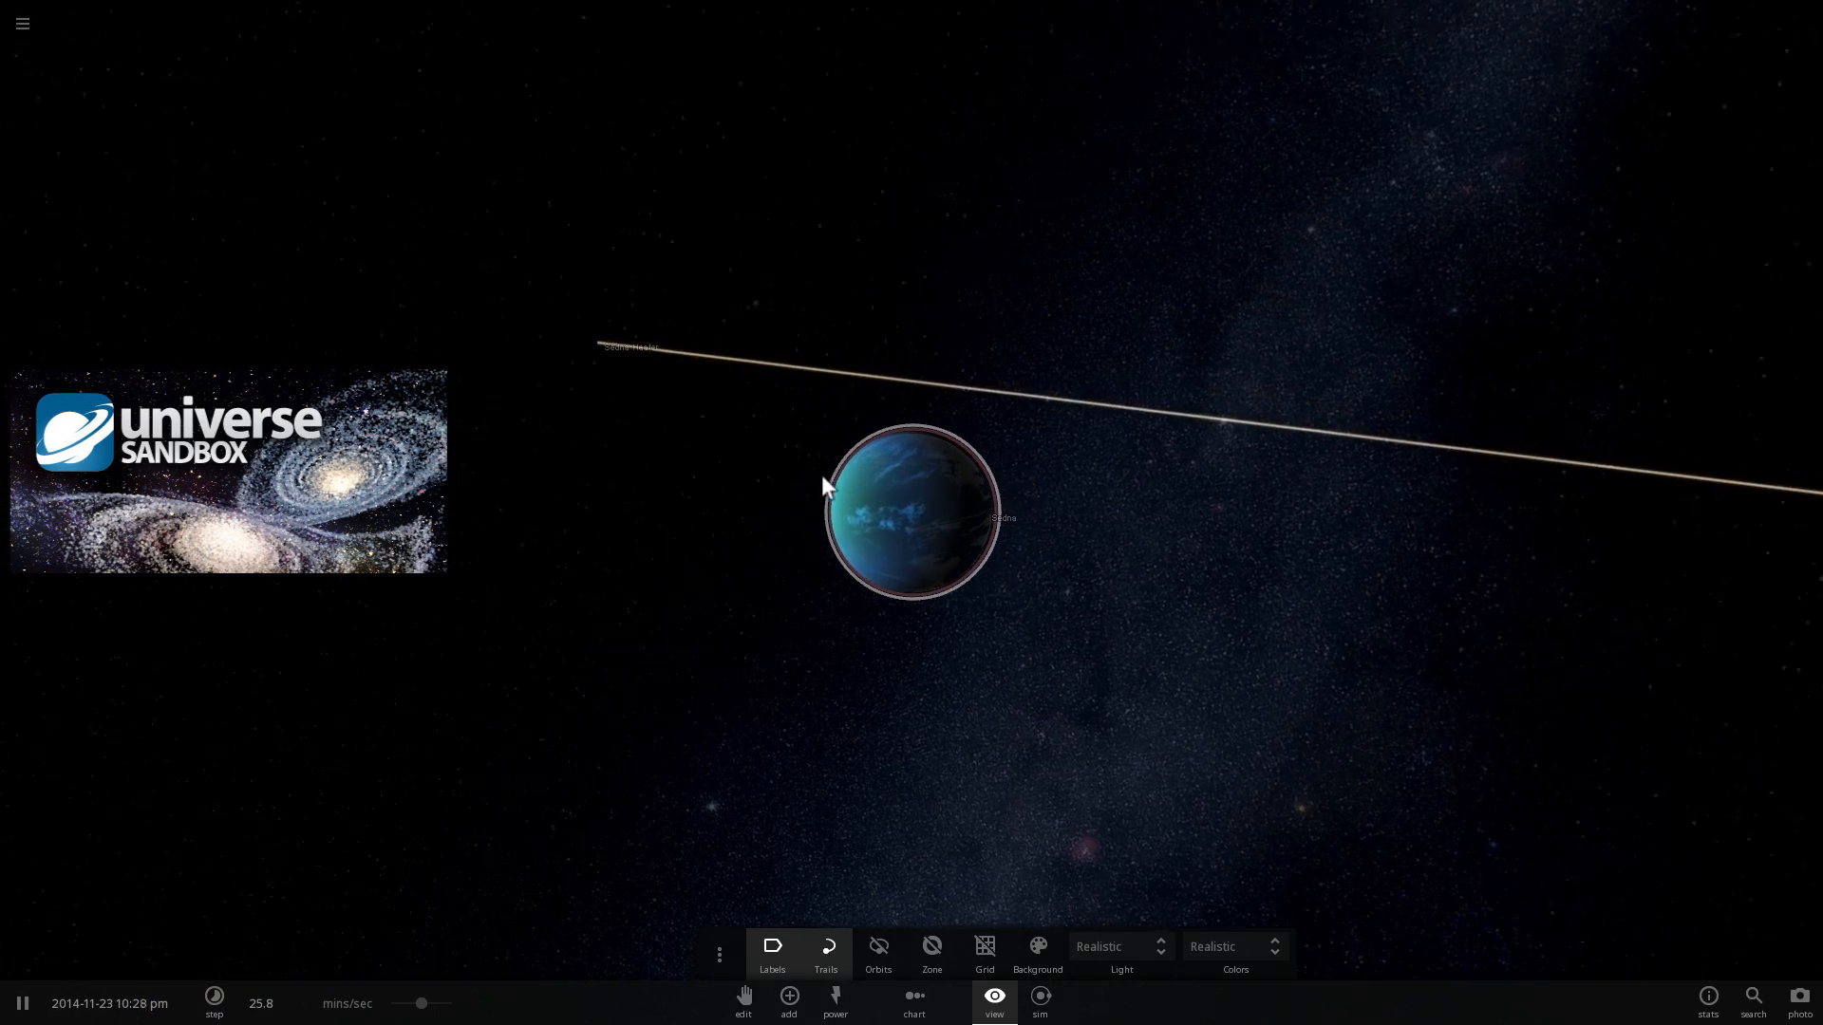
mouse_move(819, 484)
mouse_down()
mouse_move(1267, 454)
mouse_move(1308, 475)
mouse_up()
scroll(890, 484, up, 2)
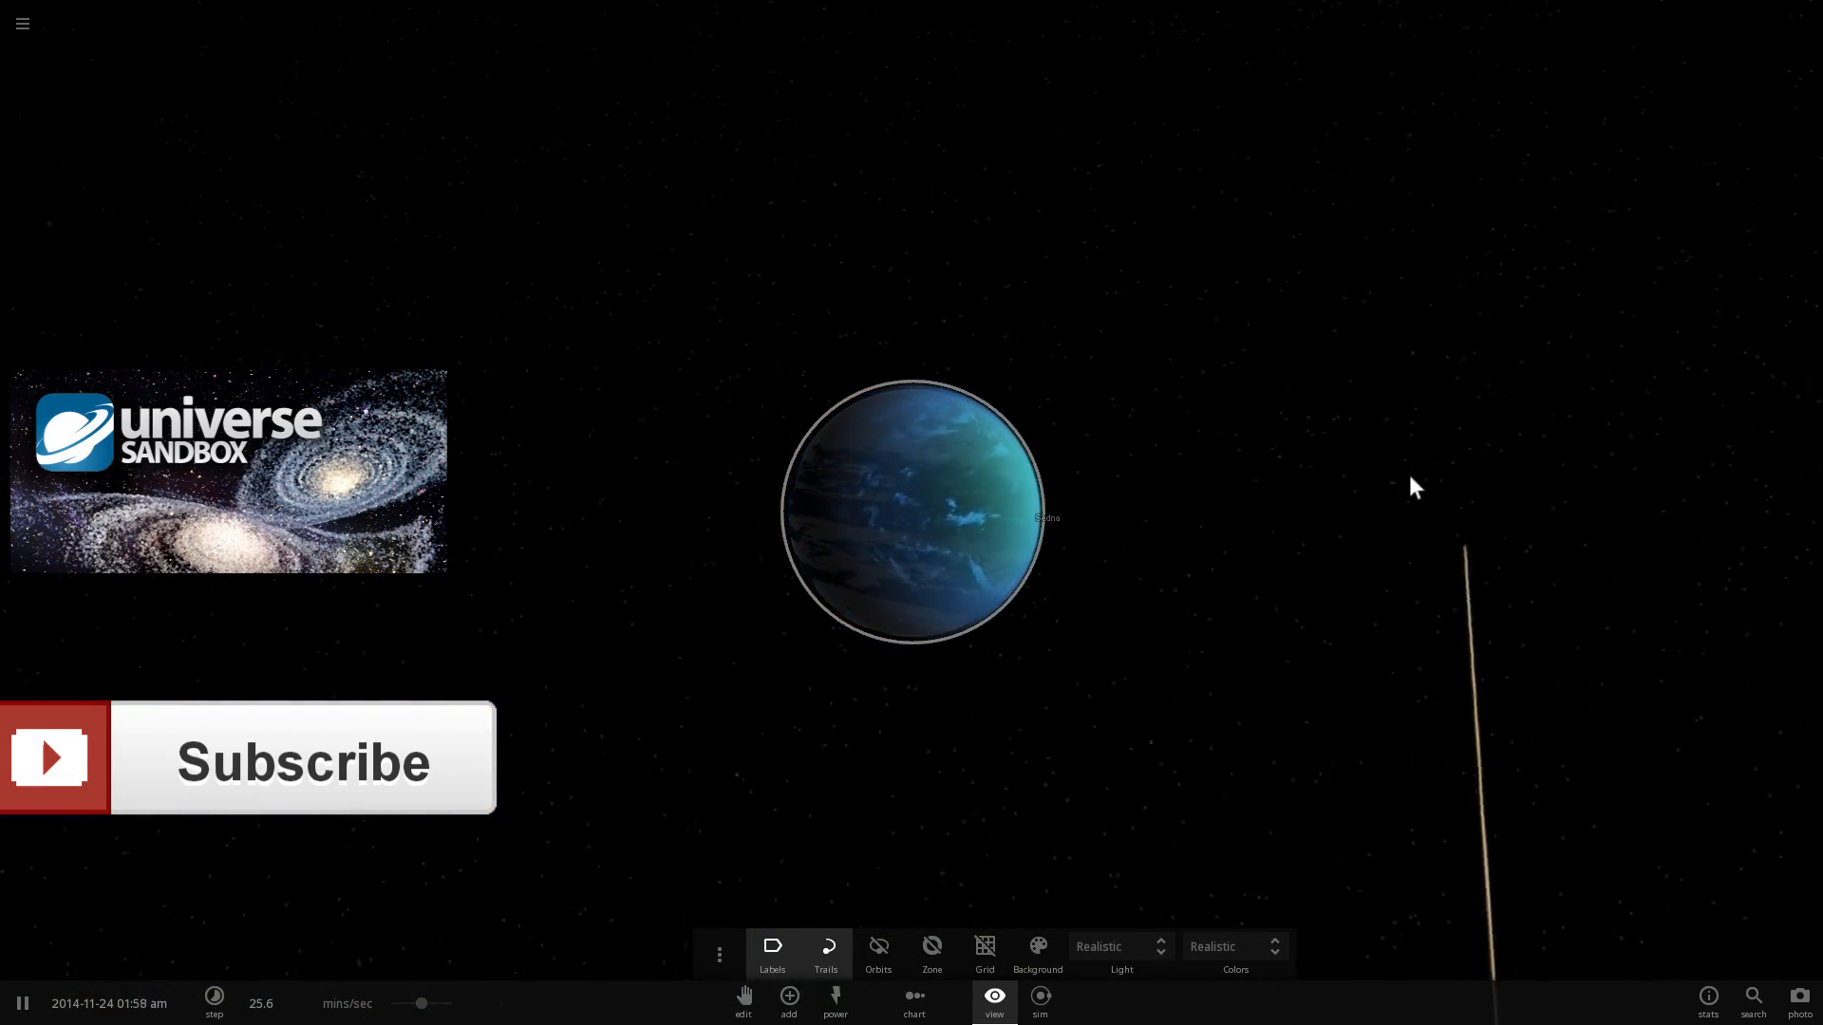
scroll(1265, 483, up, 3)
scroll(1221, 489, up, 2)
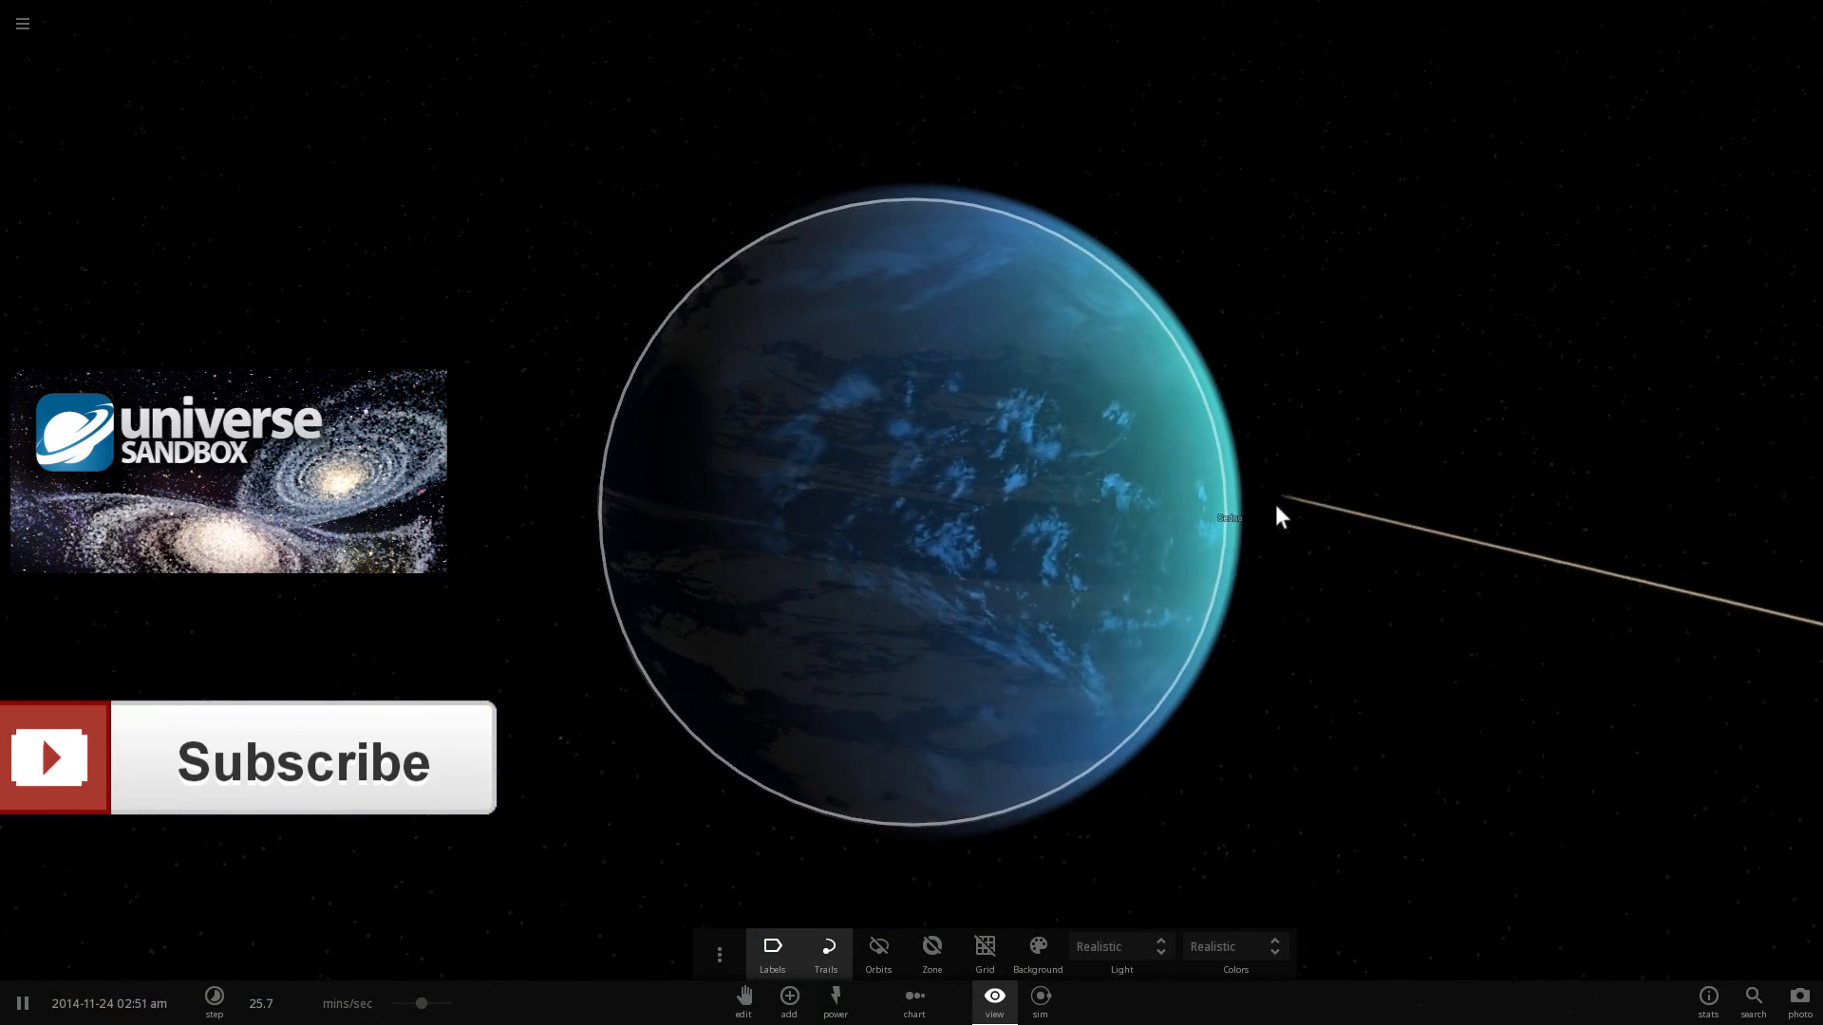